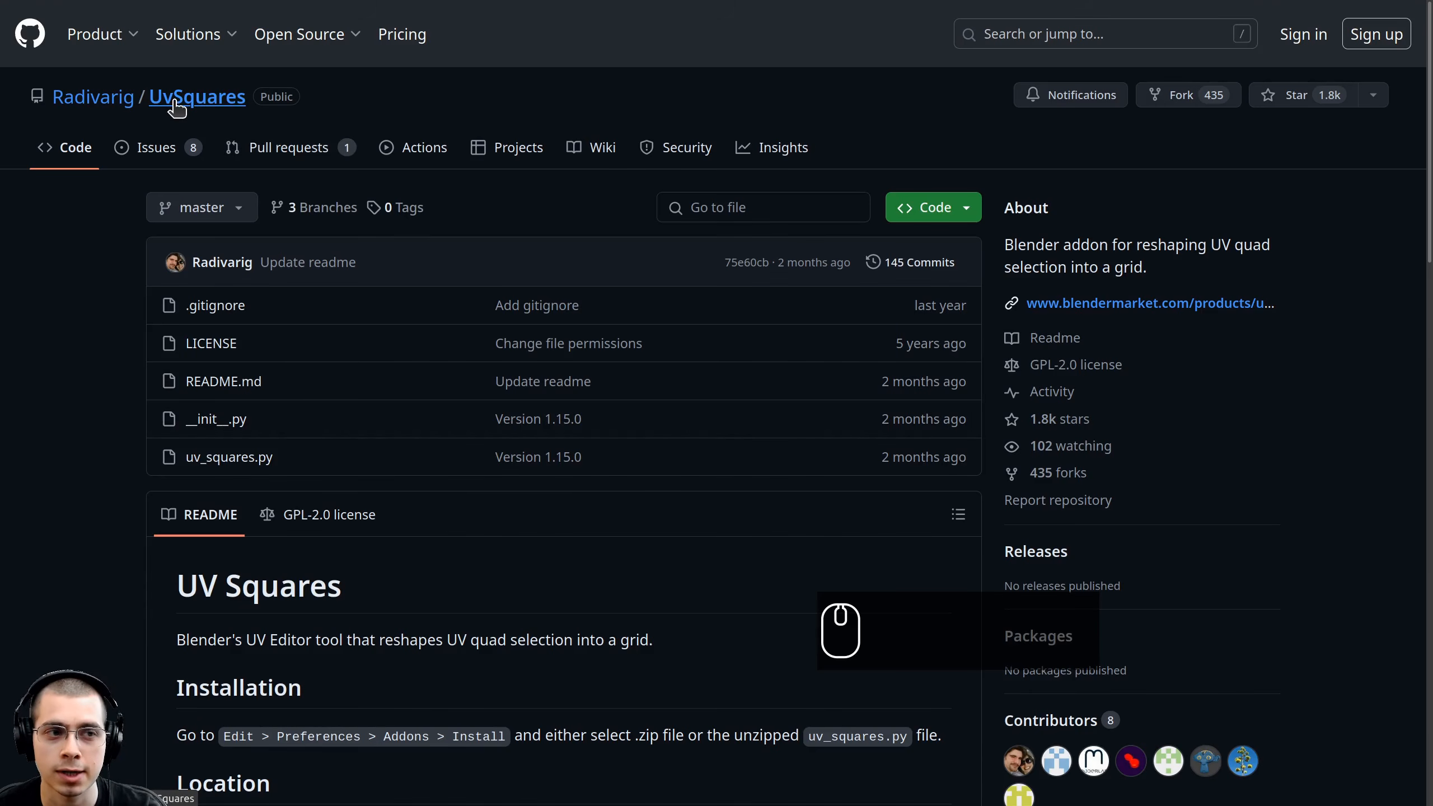
Look at the UvSquares repository's clone options and its Blender Market store page.
click(931, 217)
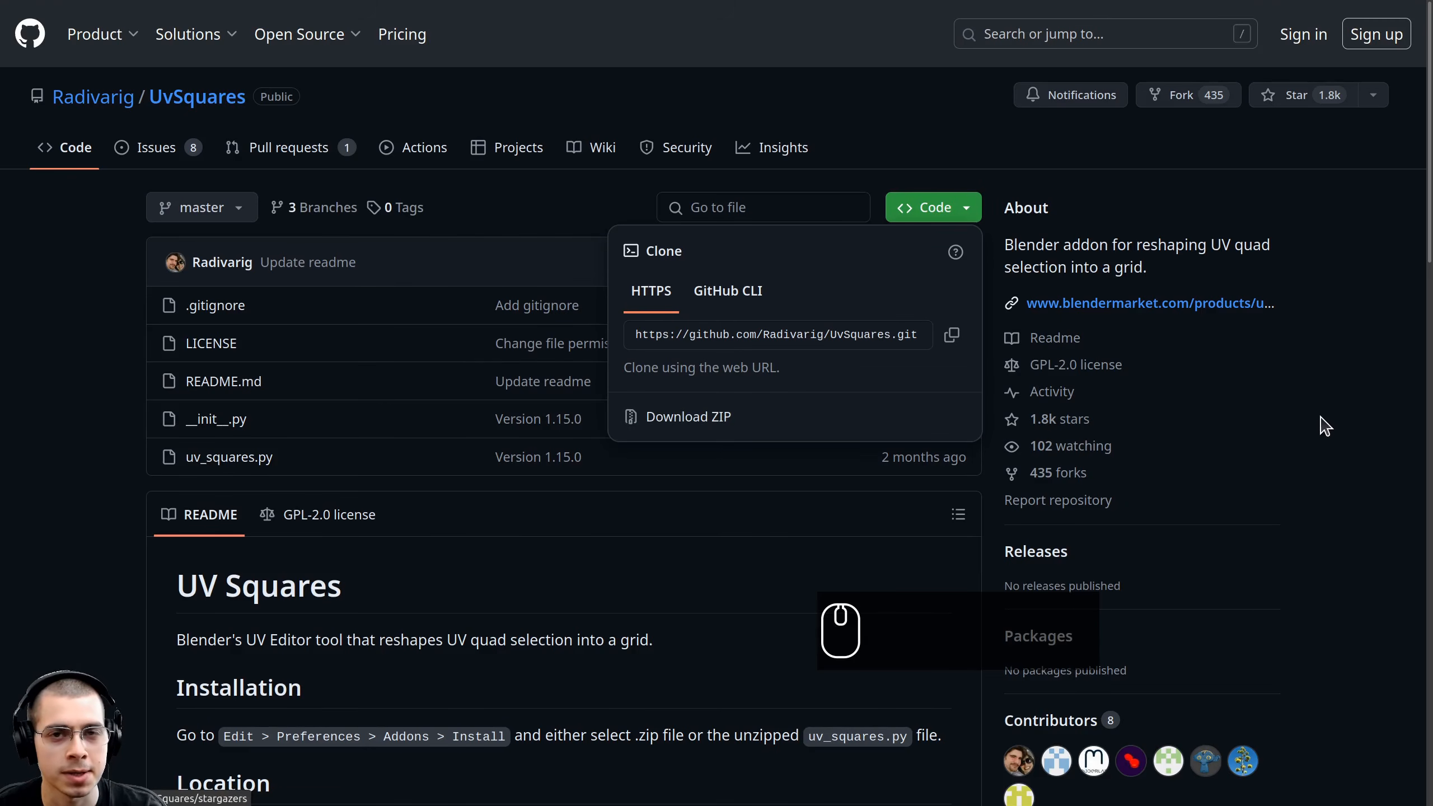
key(F11)
key(F11)
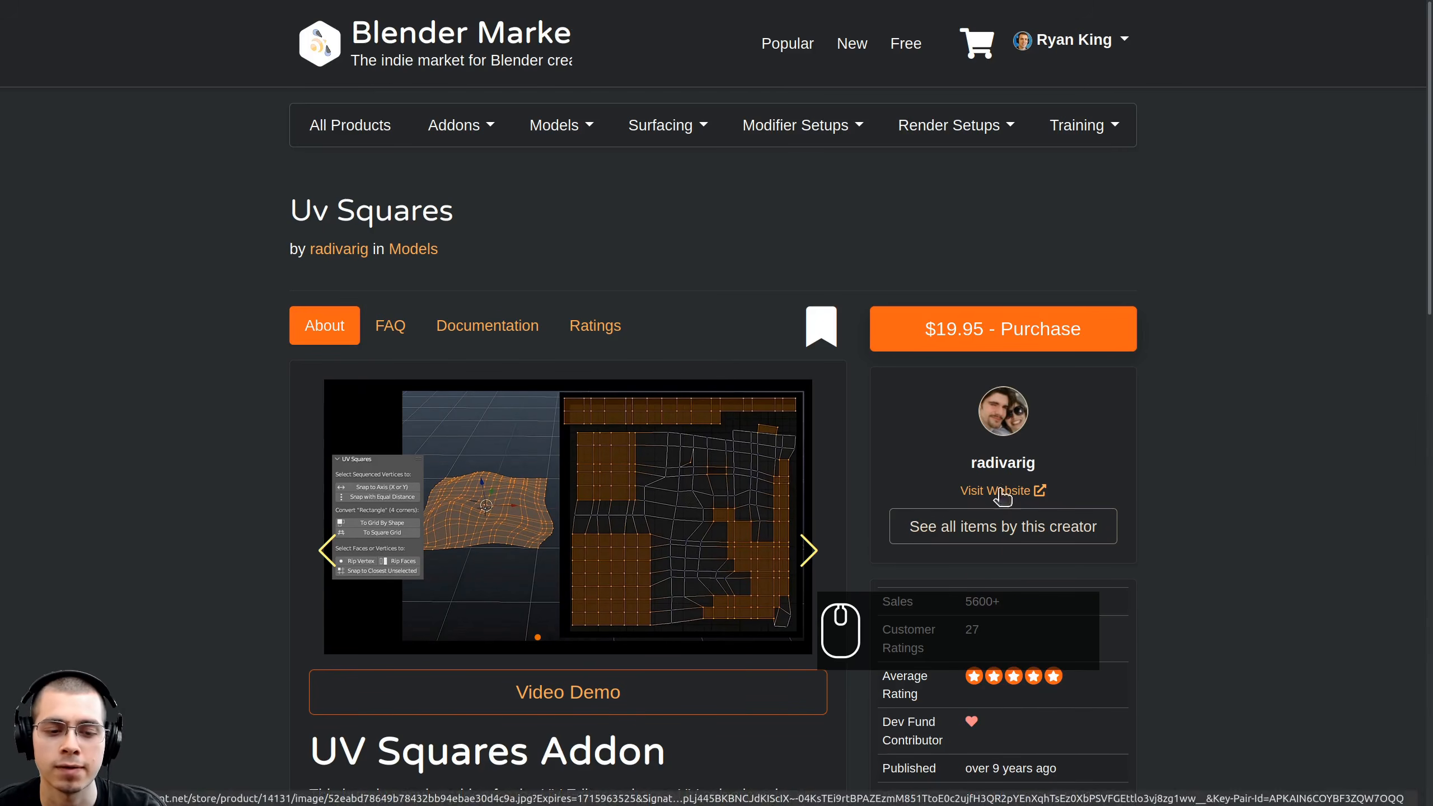
Return to Blender and delete the default cube, camera and light.
key(ctrl+w)
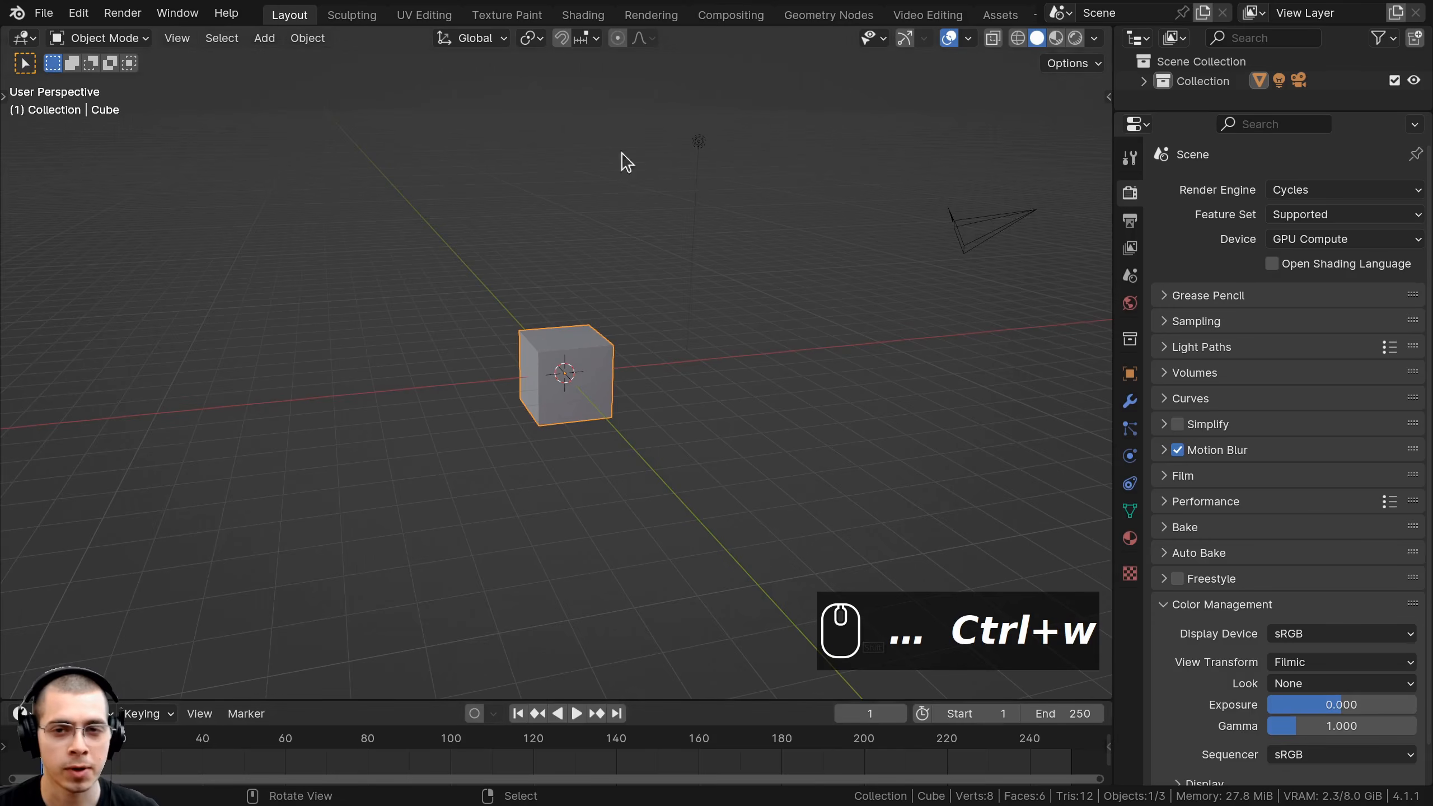
middle_drag(833, 301, 682, 567)
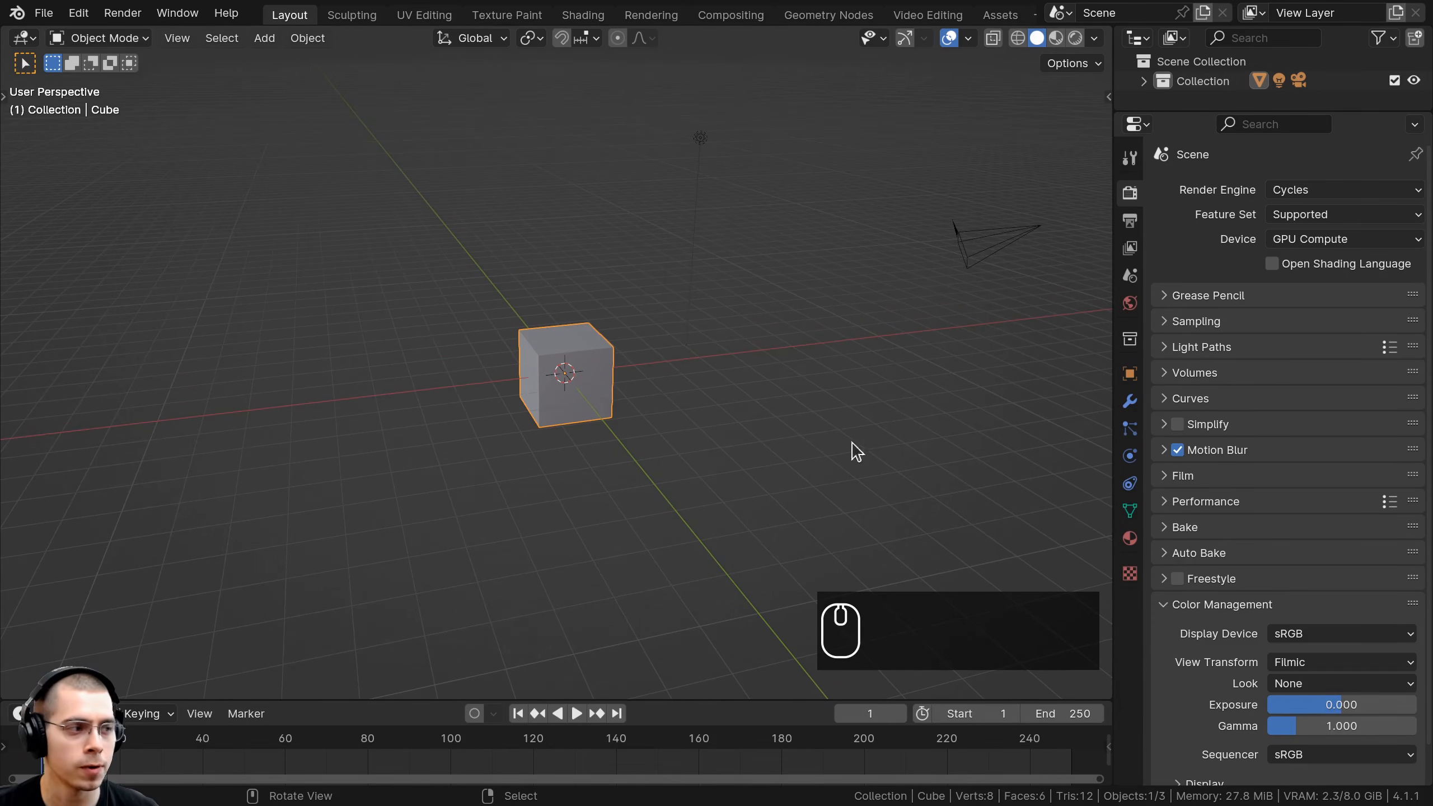
key(g)
right_click(860, 368)
shift+middle_drag(856, 369, 790, 368)
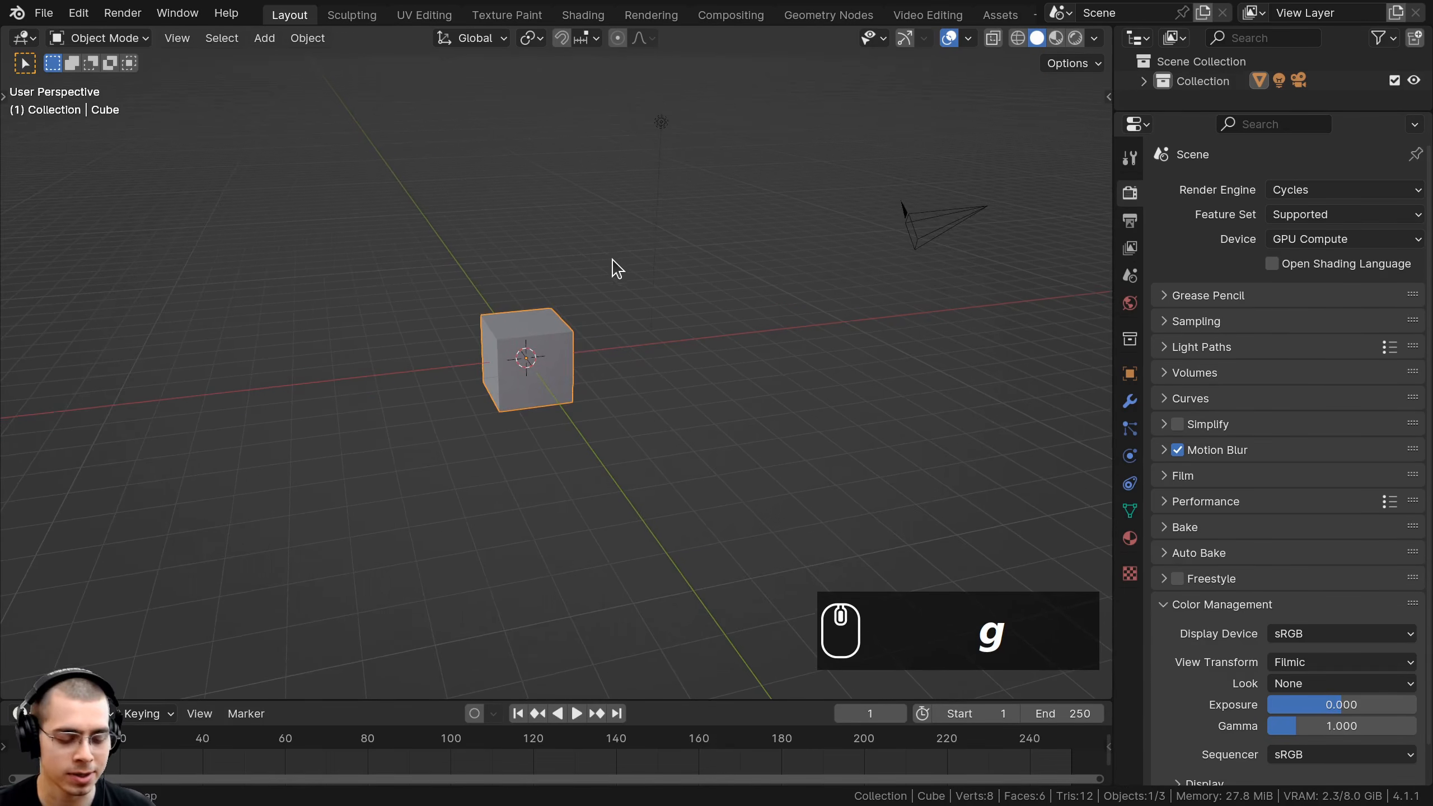
key(a)
key(a)
key(x)
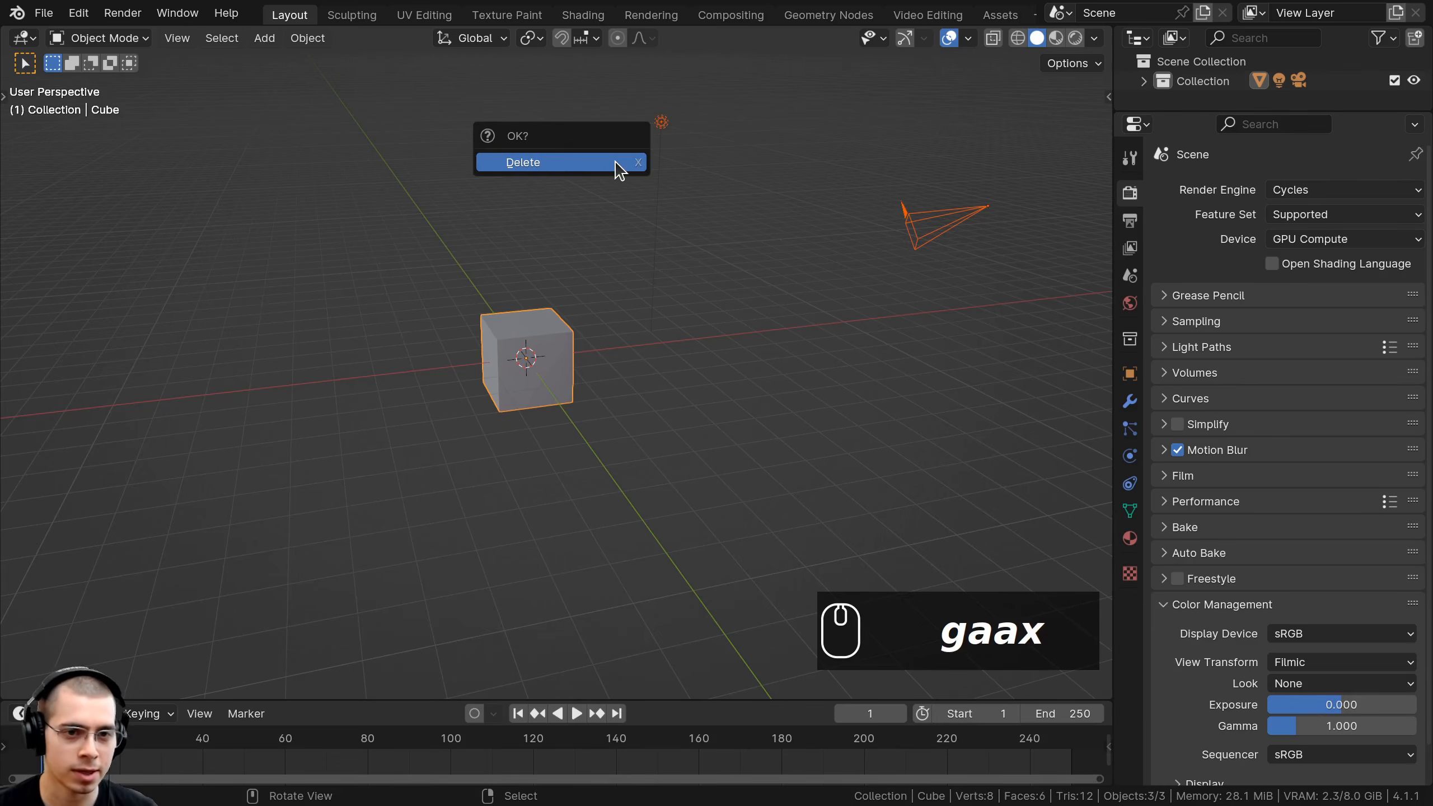
click(618, 167)
Add a cylinder mesh and scale it down to 0.3.
key(shift+a)
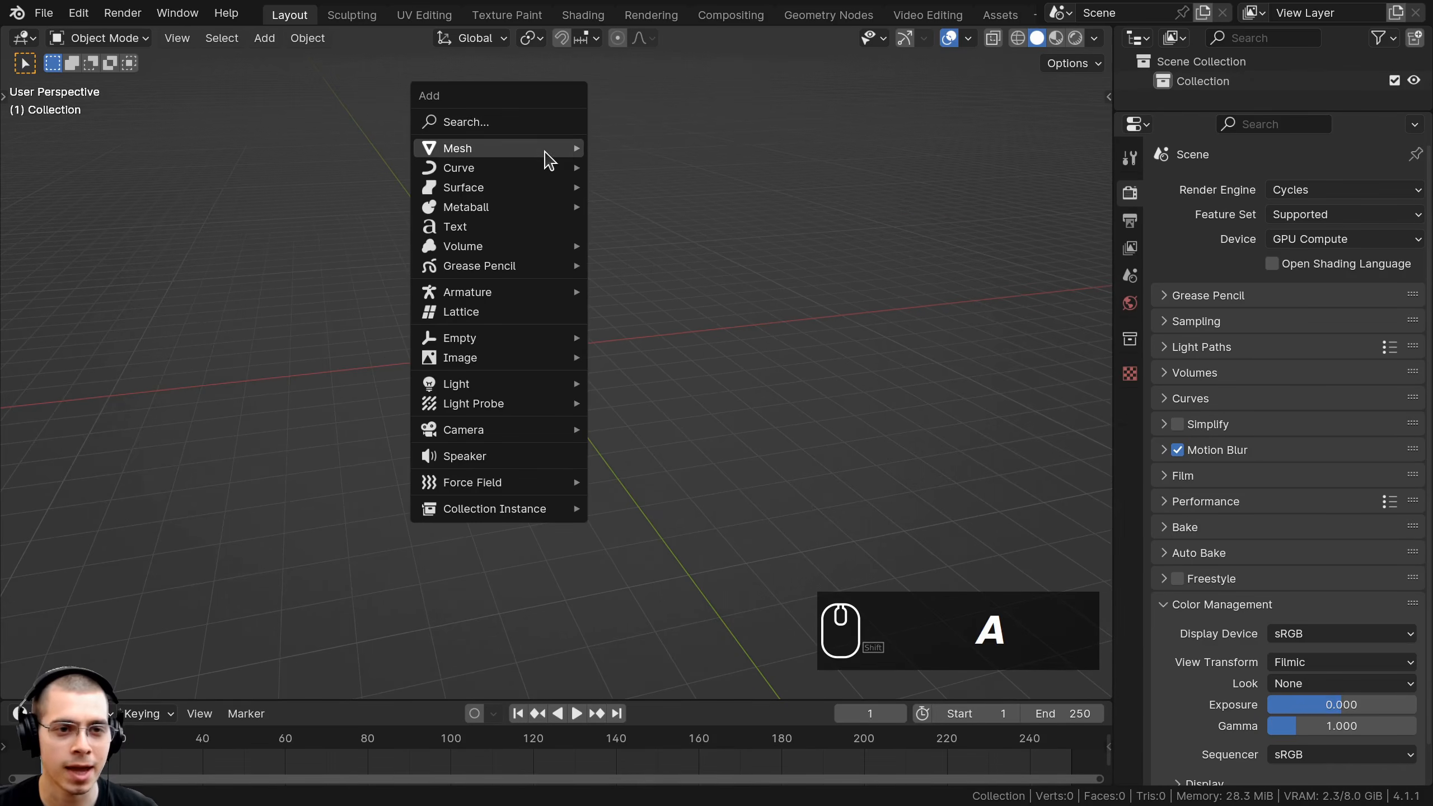
mouse_move(532, 151)
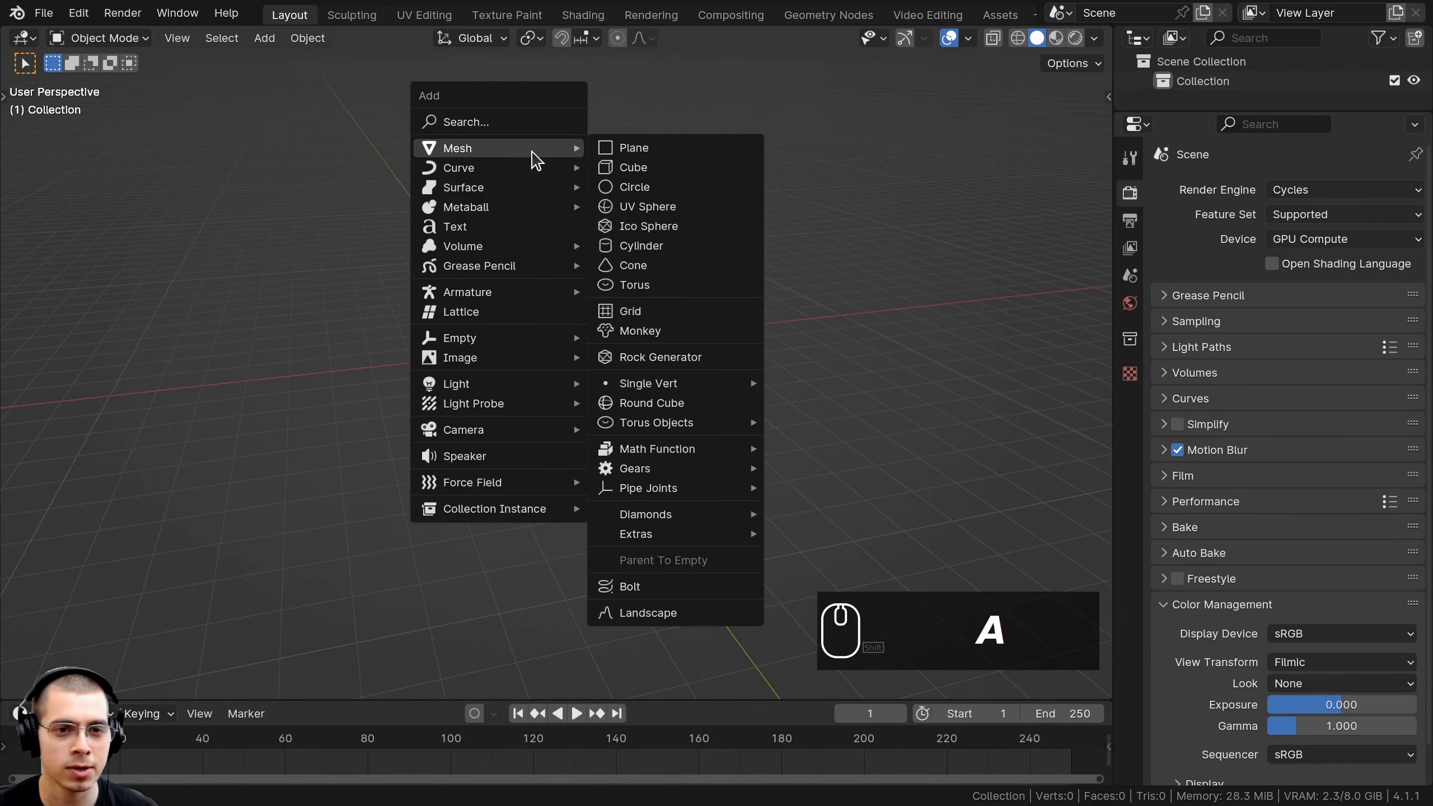
click(641, 246)
scroll(587, 290, up, 4)
key(ctrl+z)
key(s)
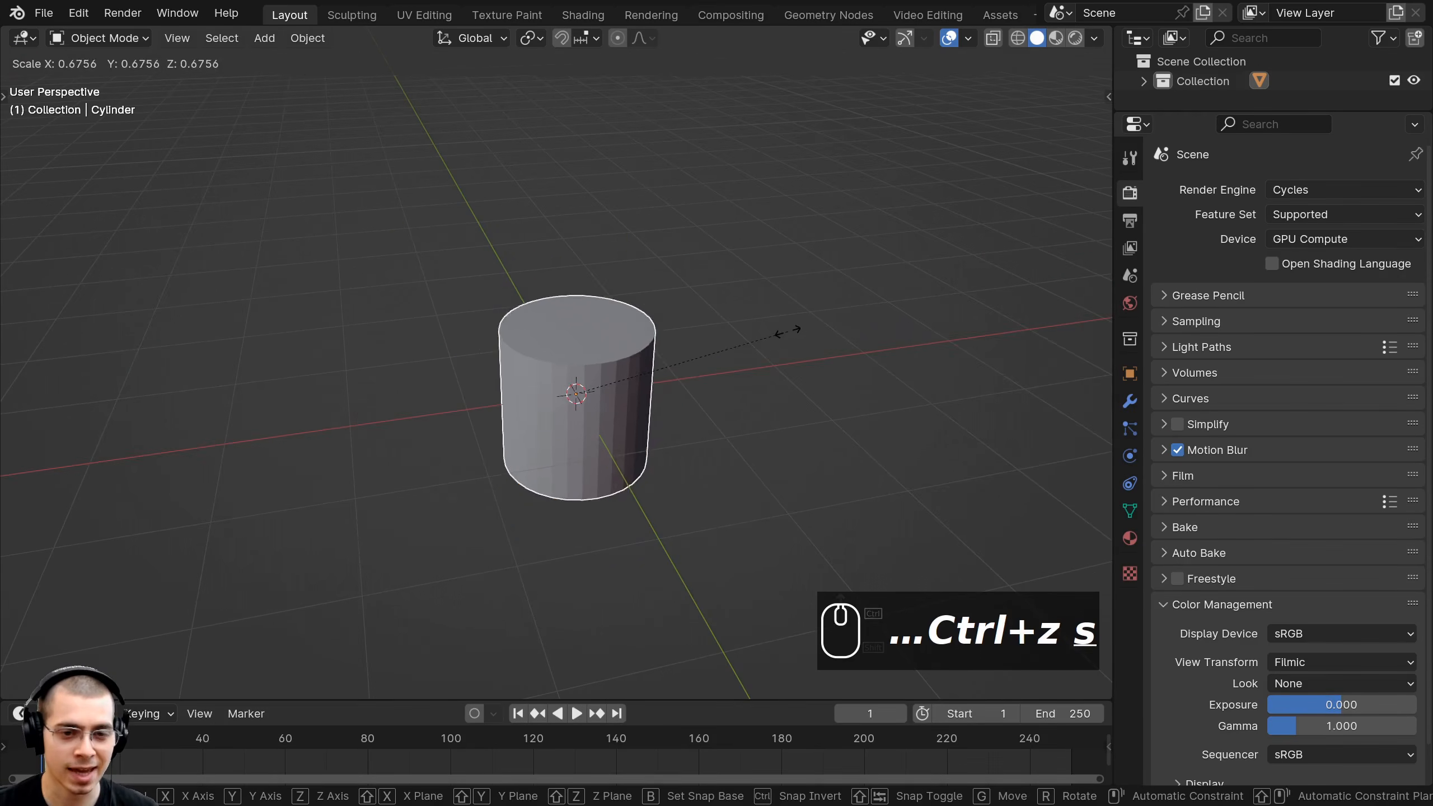
text(.3)
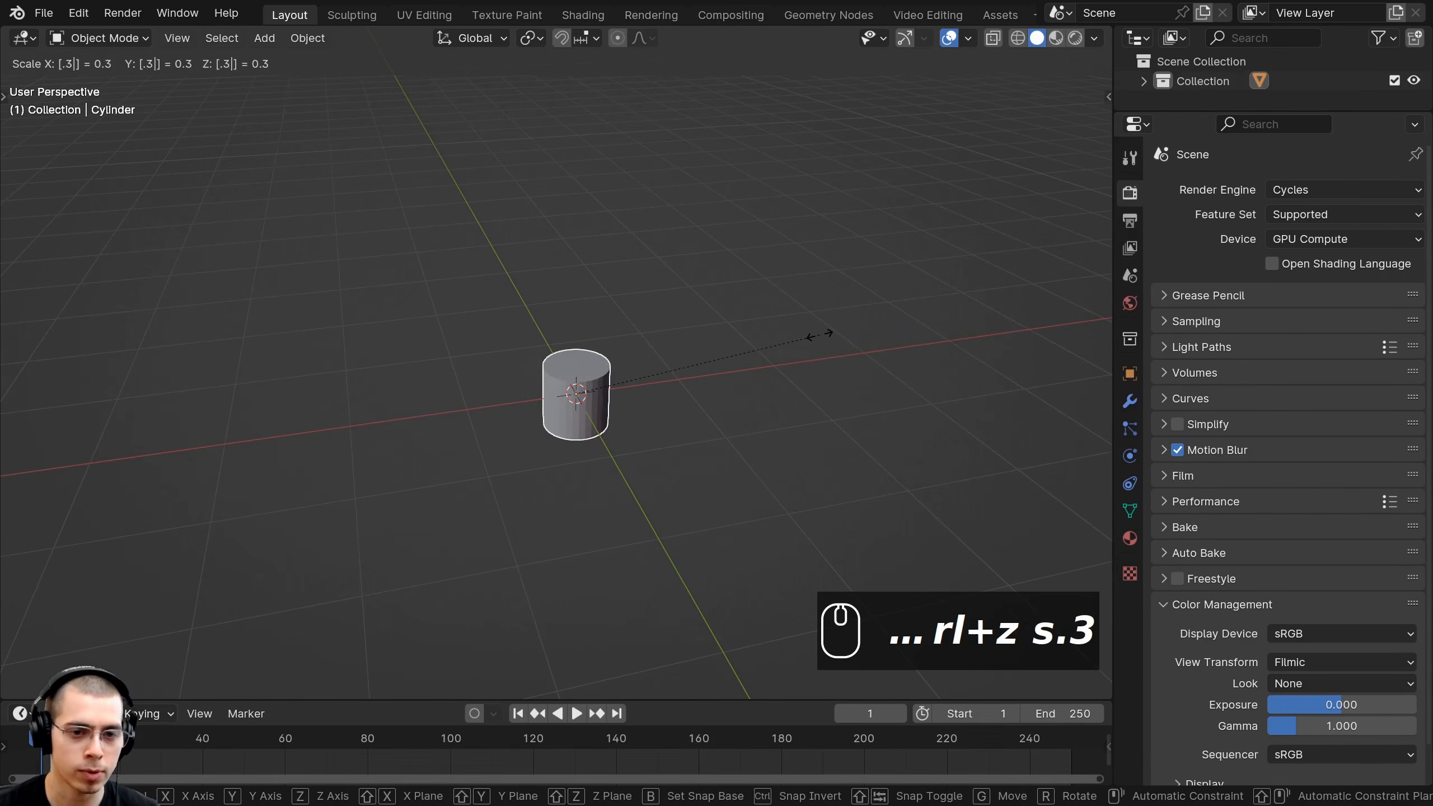
key(Return)
scroll(777, 336, up, 1)
shift+middle_drag(589, 288, 606, 244)
scroll(668, 324, up, 1)
Apply the cylinder's scale.
key(ctrl+a)
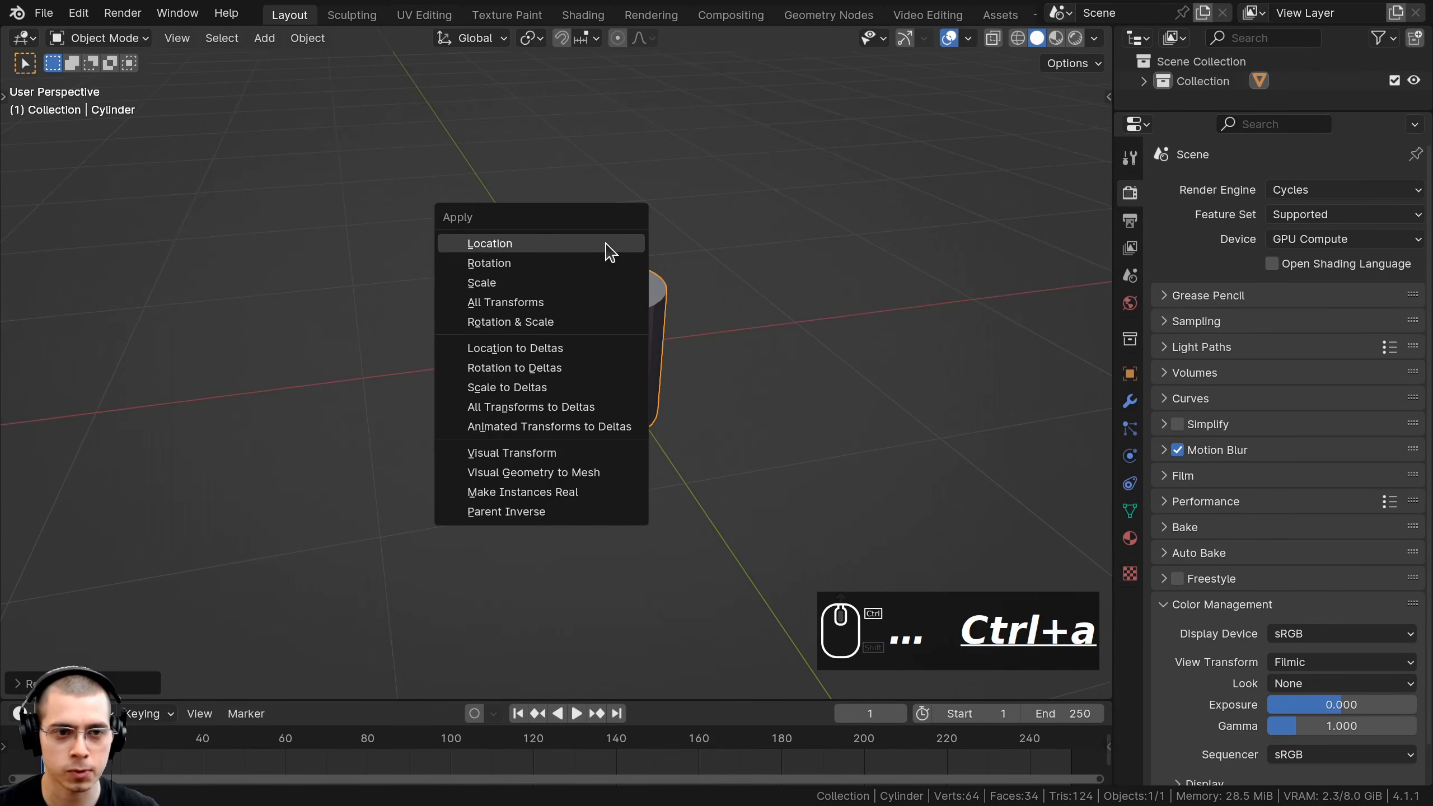
click(489, 285)
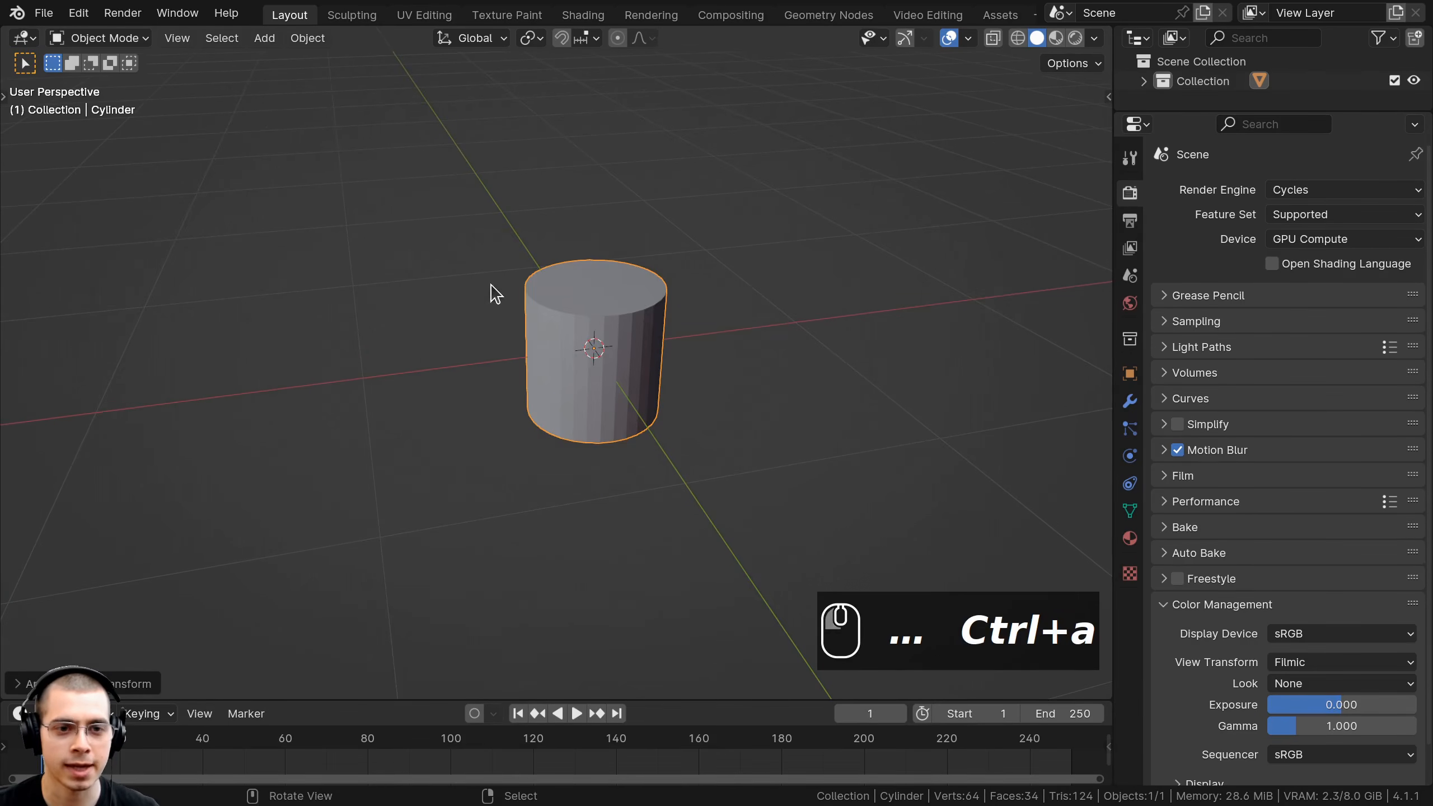
middle_drag(660, 406, 631, 340)
shift+middle_drag(631, 340, 600, 365)
scroll(620, 345, up, 1)
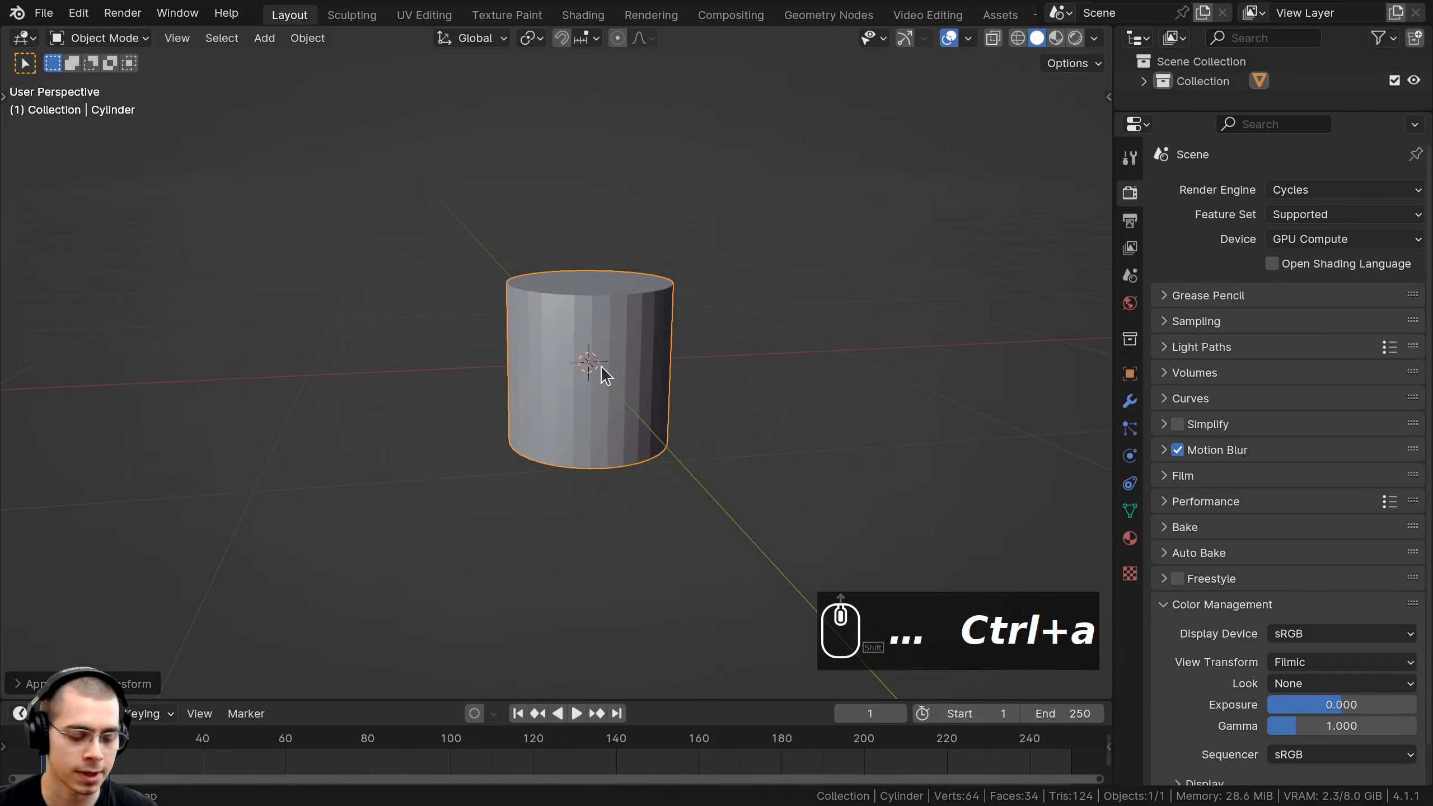
Save the scene as 'Desert Scene 1.blend'.
click(45, 13)
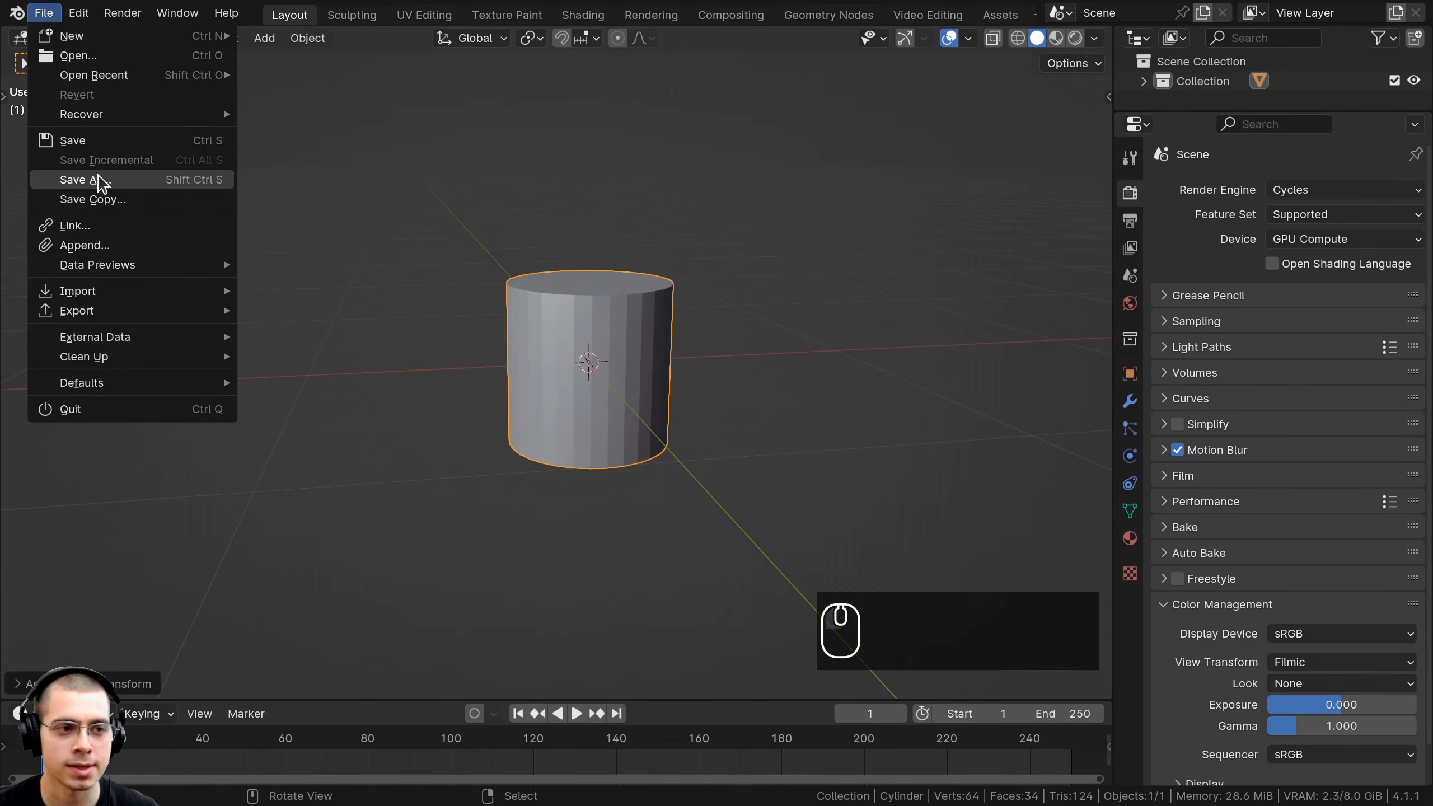
click(168, 182)
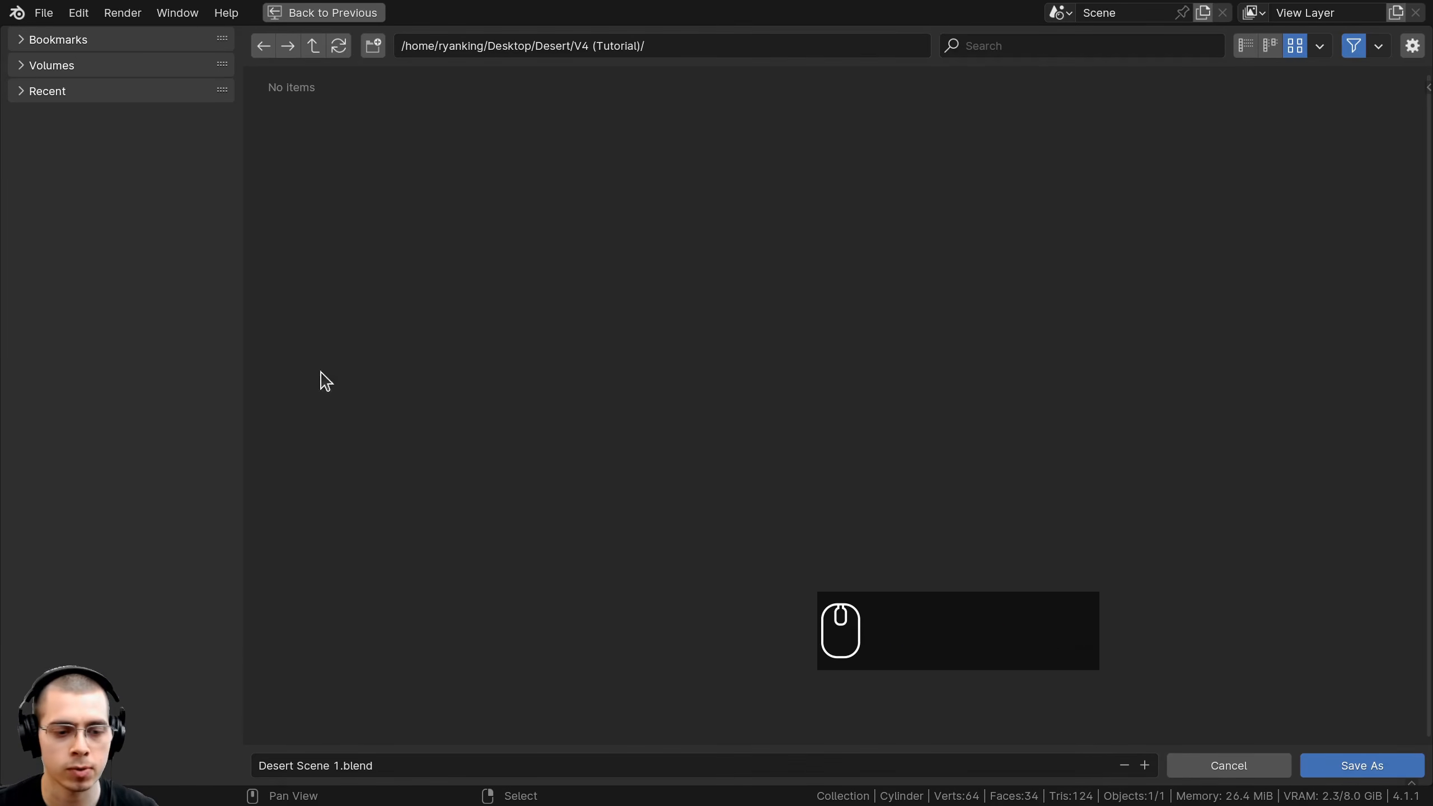
click(1375, 756)
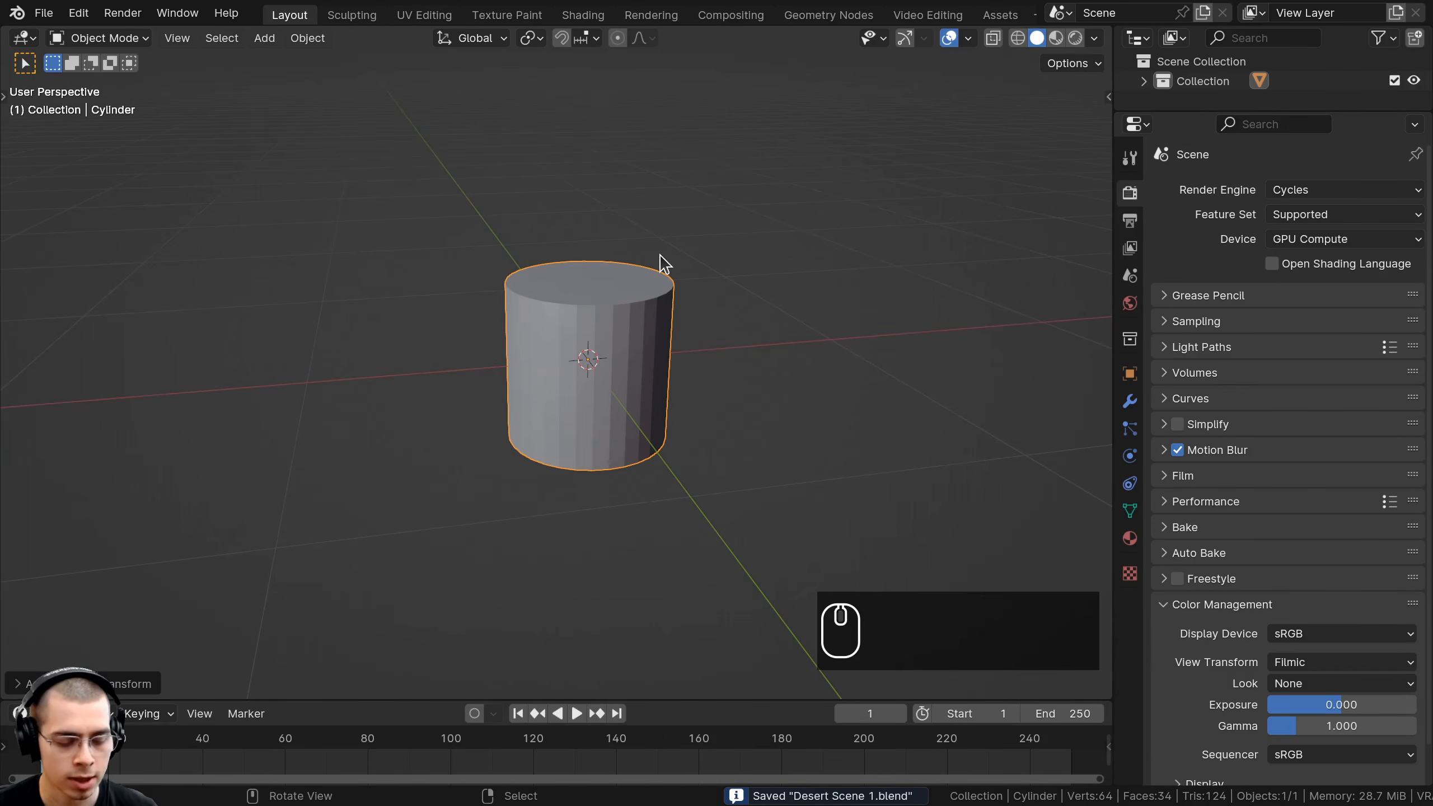
Put the cylinder in Edit Mode with edge selection.
middle_drag(648, 391, 680, 393)
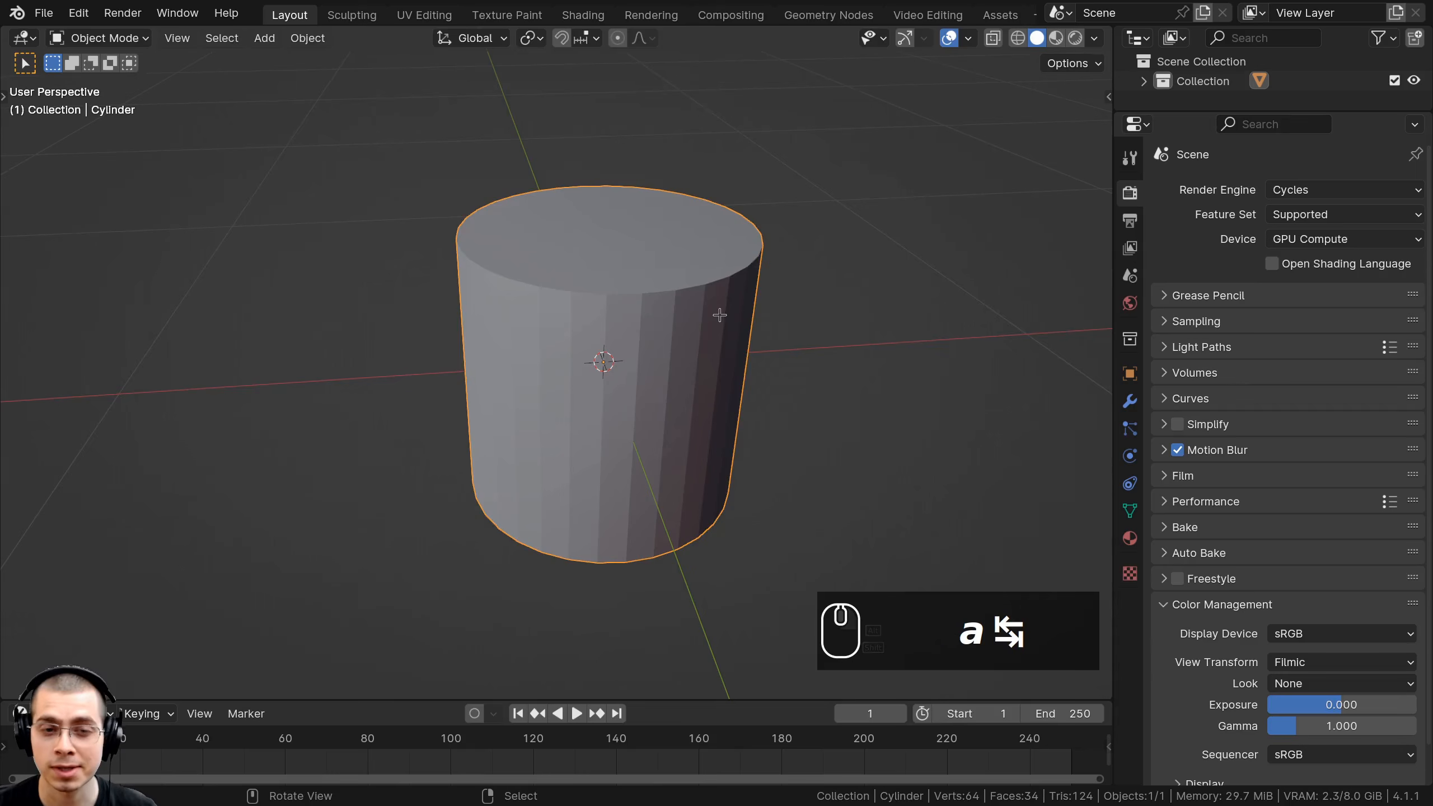
key(Tab)
scroll(653, 309, up, 2)
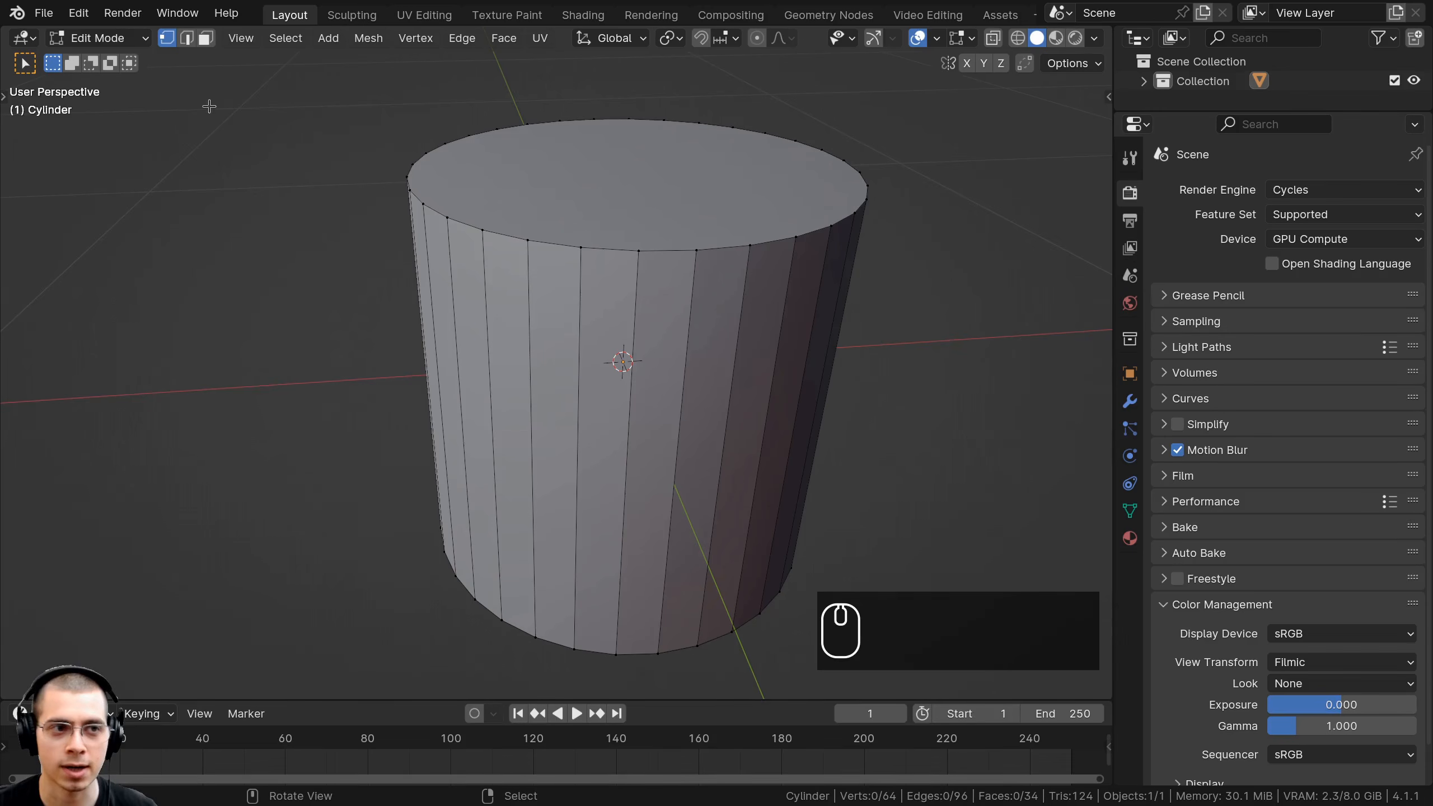
click(187, 38)
scroll(653, 295, down, 2)
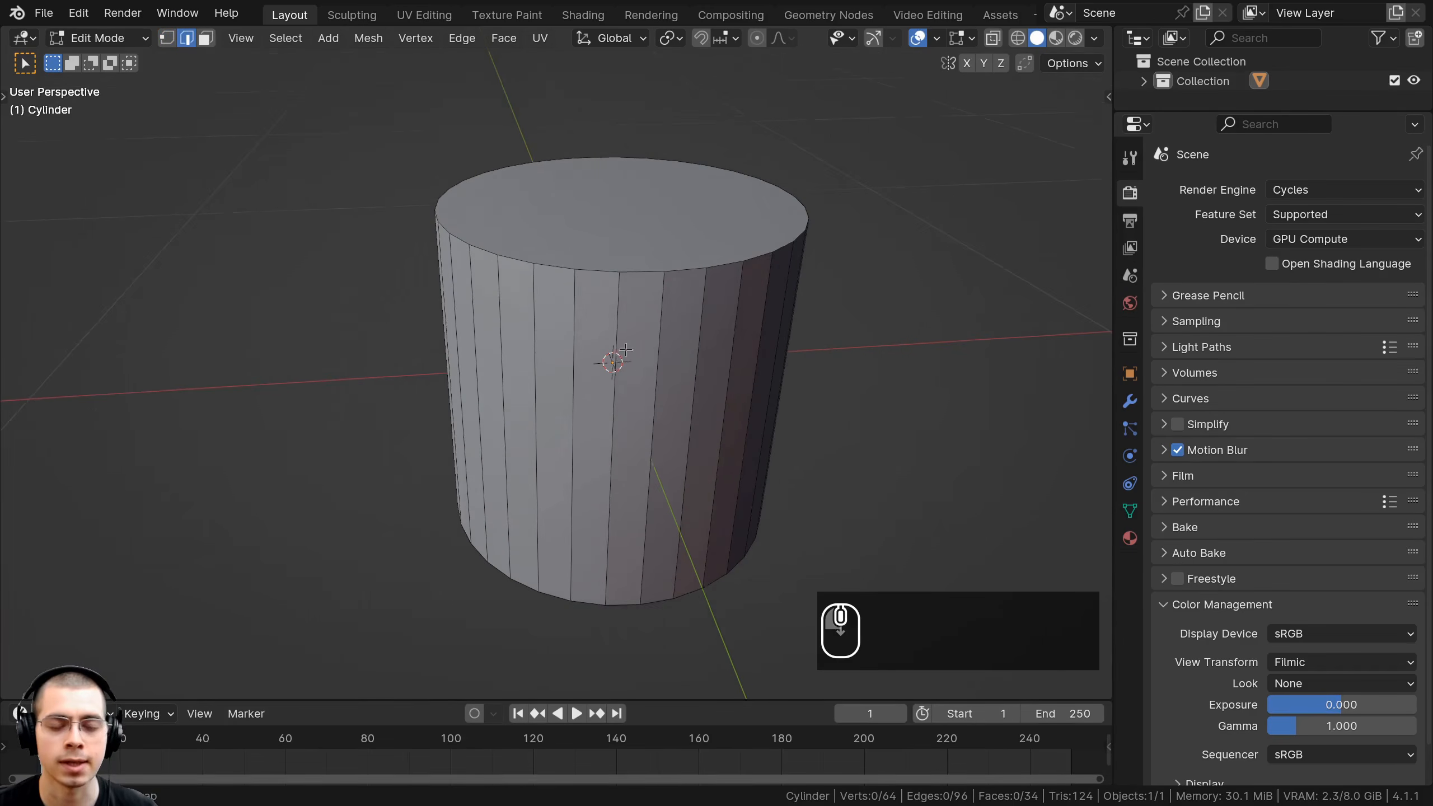
Select every other vertical side edge around the cylinder.
click(650, 282)
middle_drag(651, 282, 661, 313)
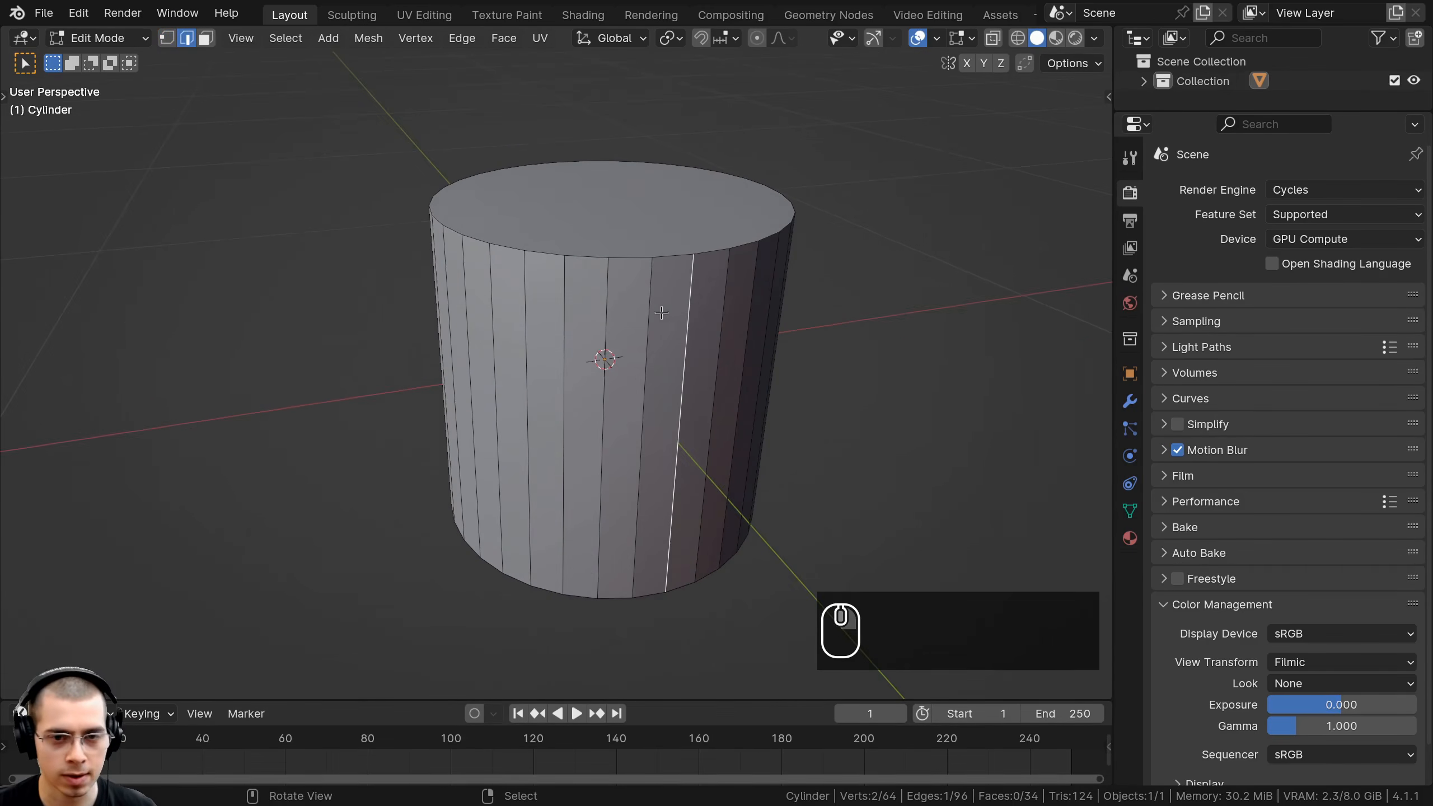
shift+click(527, 285)
middle_drag(526, 285, 530, 299)
shift+click(534, 282)
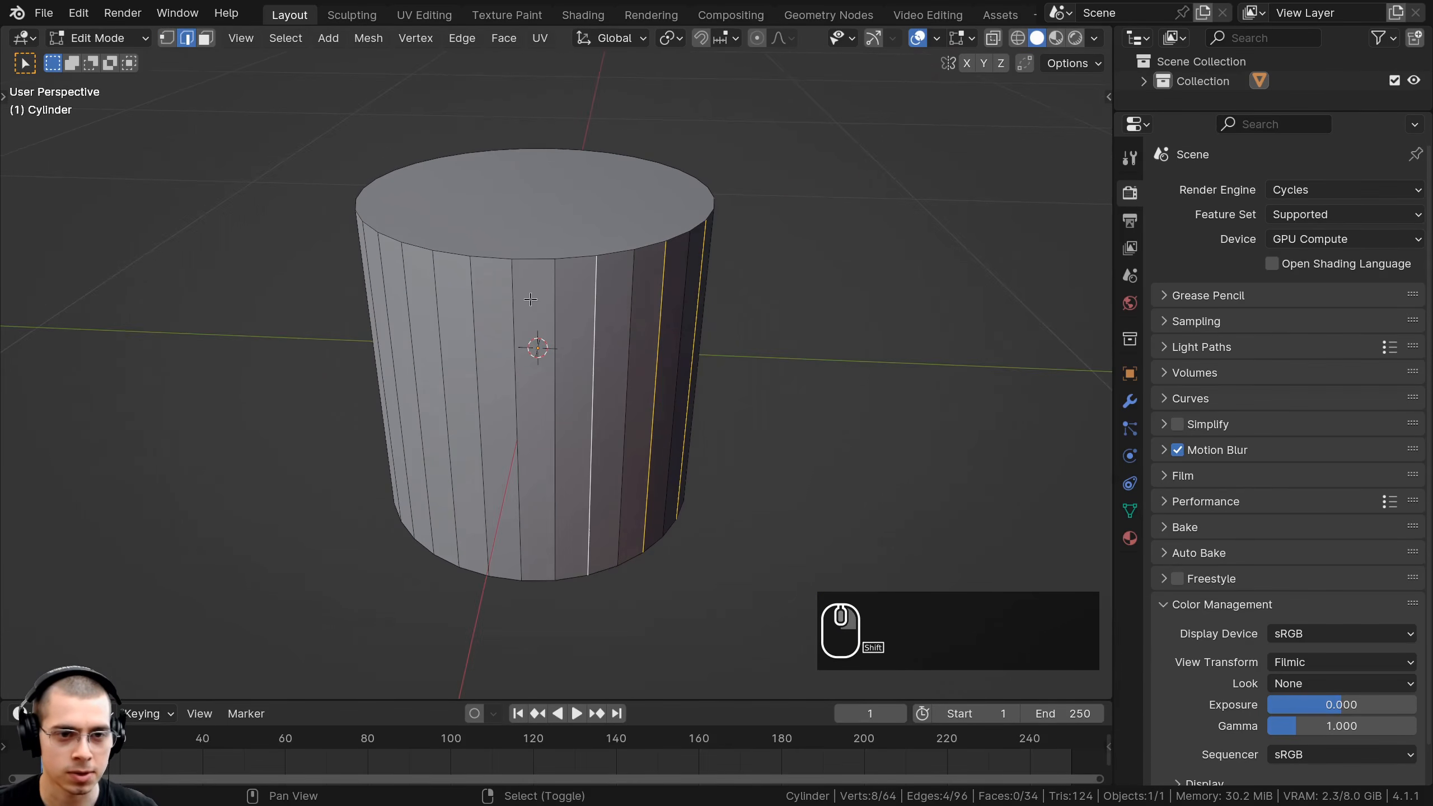
shift+click(440, 293)
middle_drag(440, 293, 484, 285)
shift+click(483, 285)
shift+click(400, 298)
middle_drag(401, 298, 973, 329)
Scale the selected edges inward horizontally, excluding Z, to form a star cross-section.
key(s)
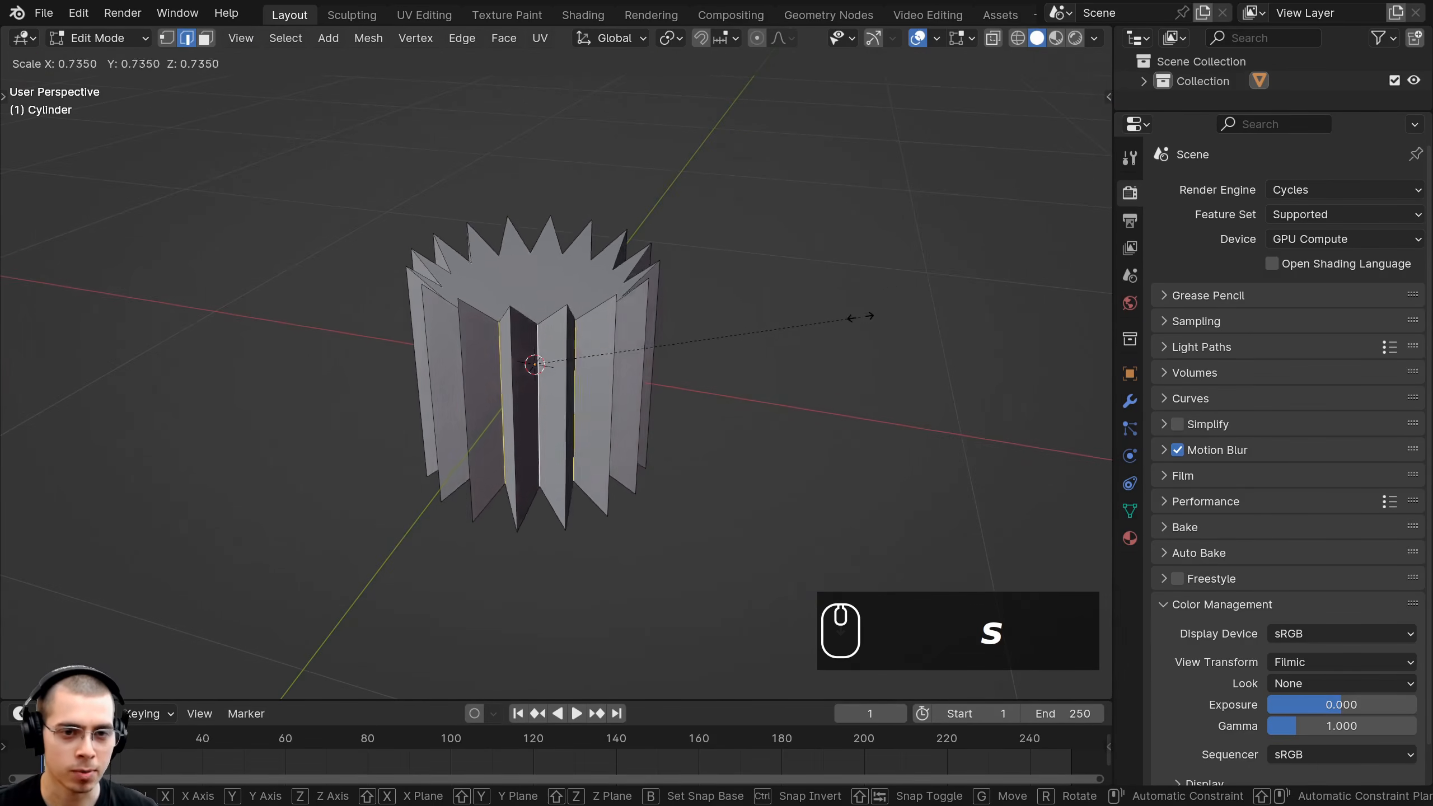
right_click(958, 275)
middle_drag(812, 320, 907, 322)
key(s)
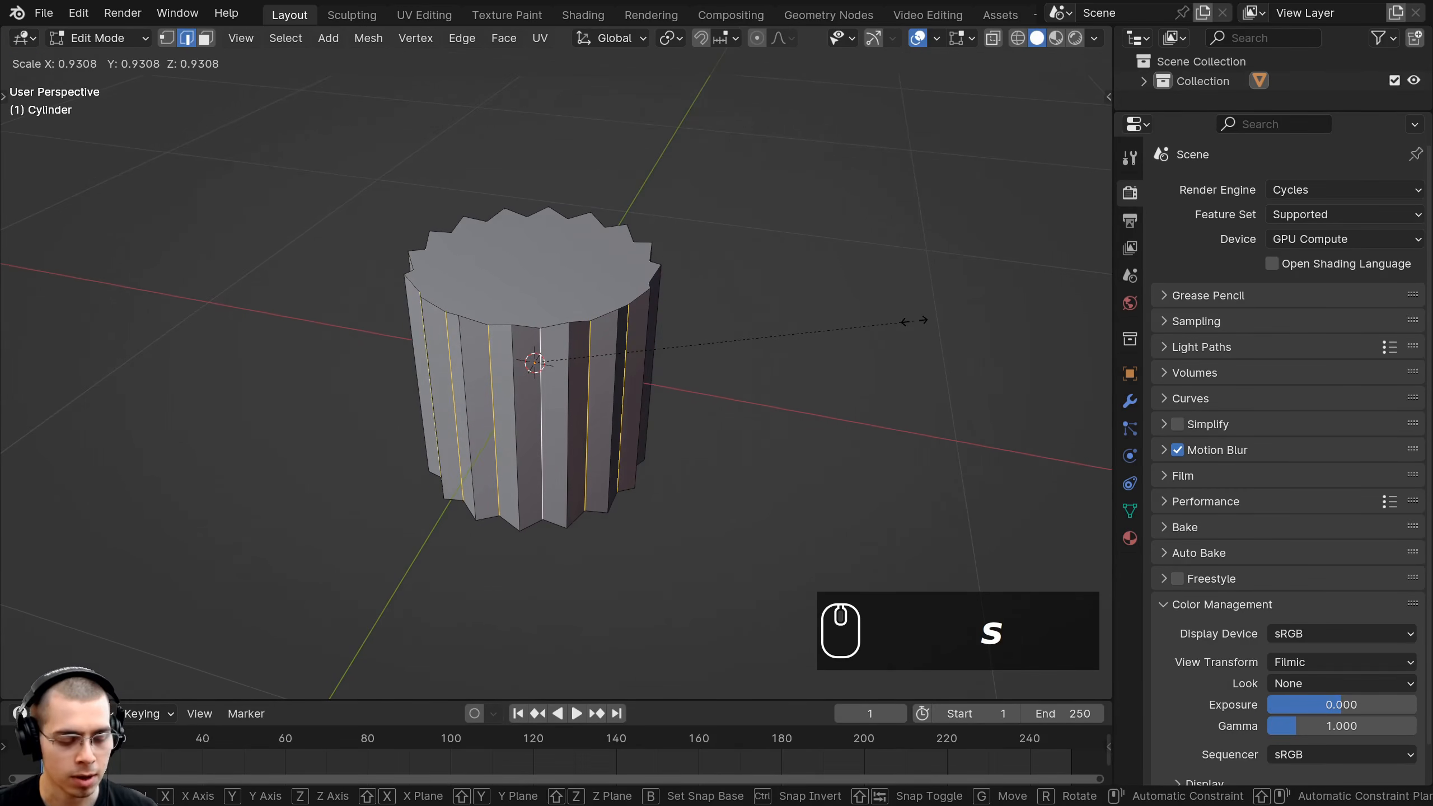
key(shift+z)
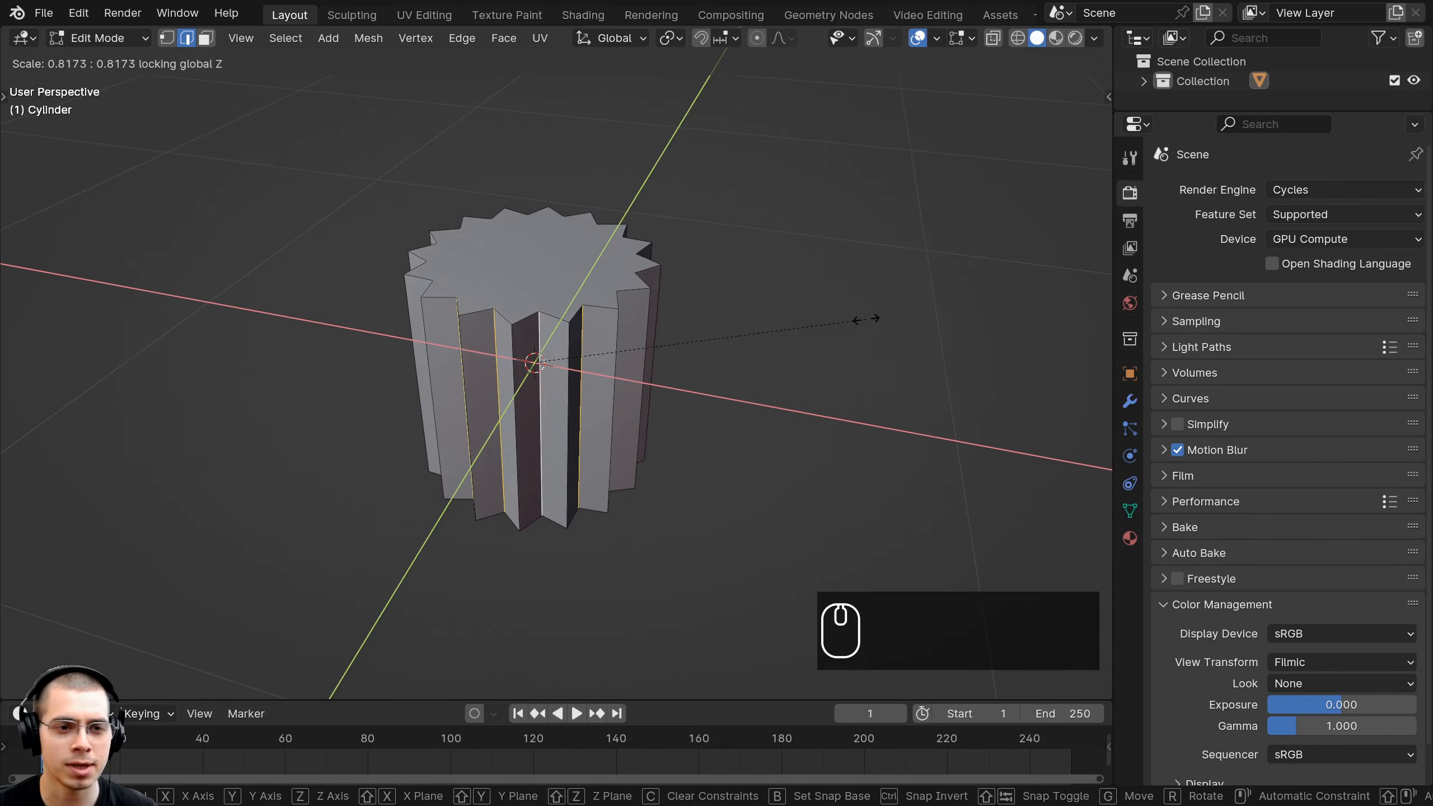
click(866, 319)
scroll(674, 328, up, 3)
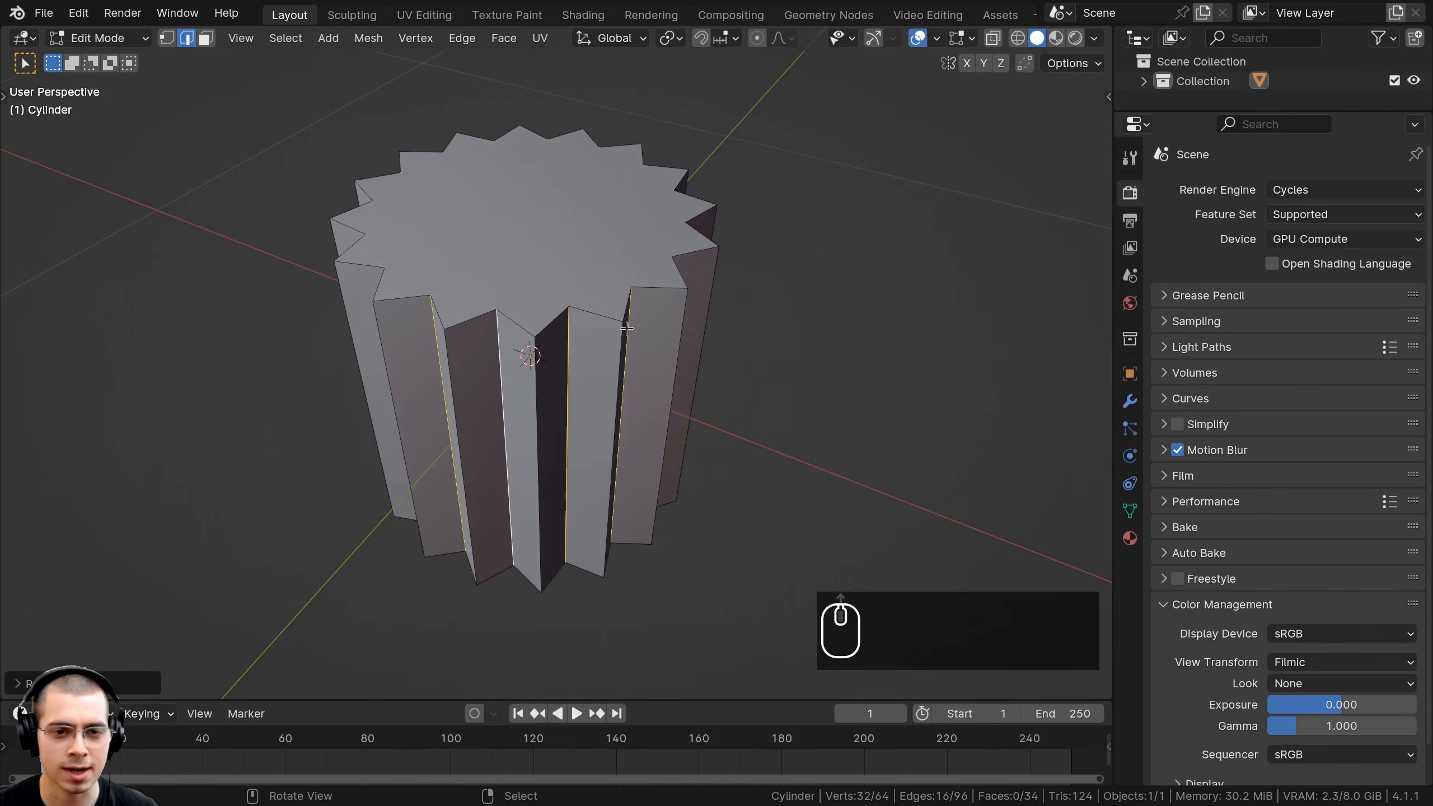
scroll(508, 394, down, 4)
middle_drag(508, 394, 676, 350)
Add a level-1 Subdivision Surface modifier with render level set to 1.
key(Tab)
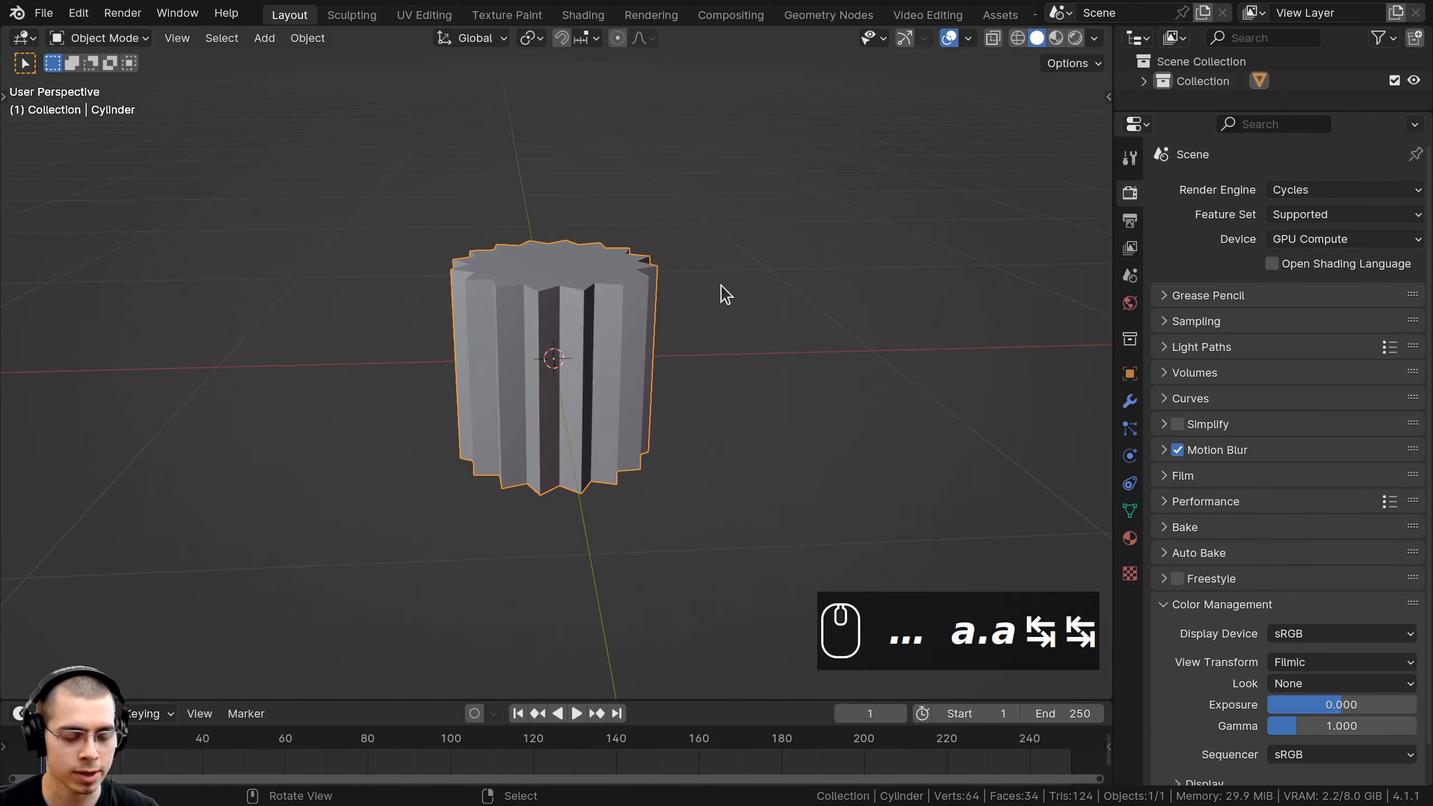
key(ctrl+1)
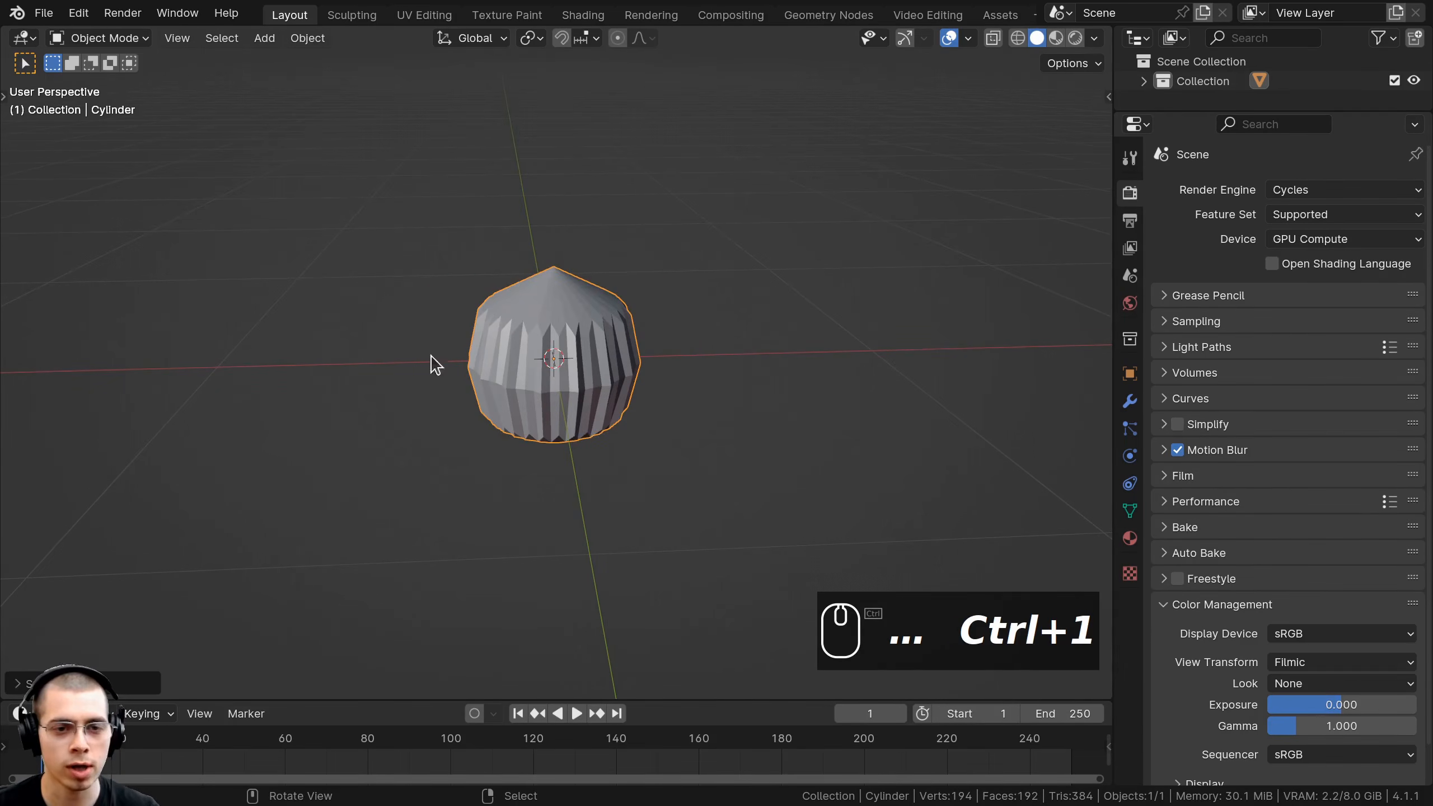
click(1128, 402)
drag(1113, 344, 1079, 344)
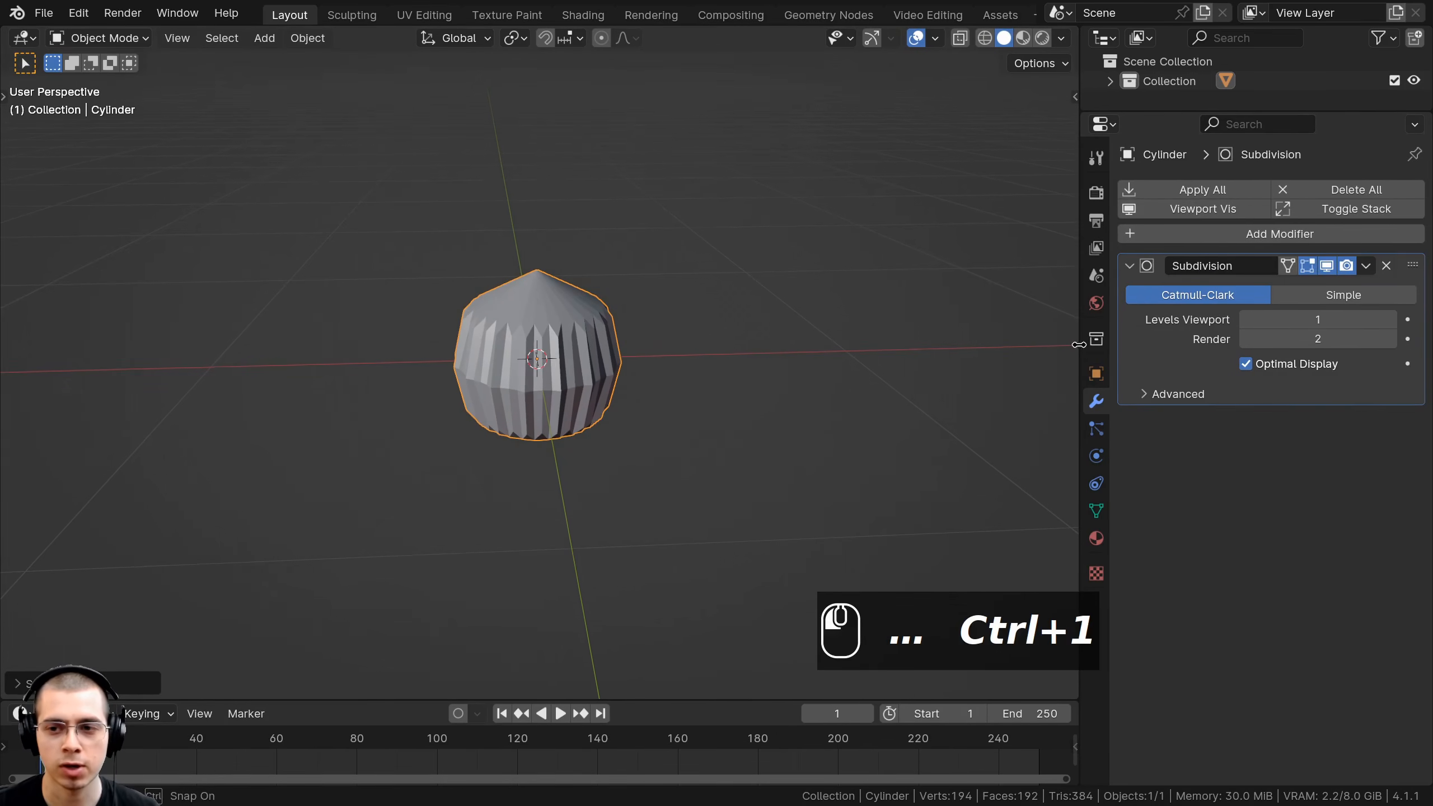
click(1245, 338)
scroll(640, 343, up, 2)
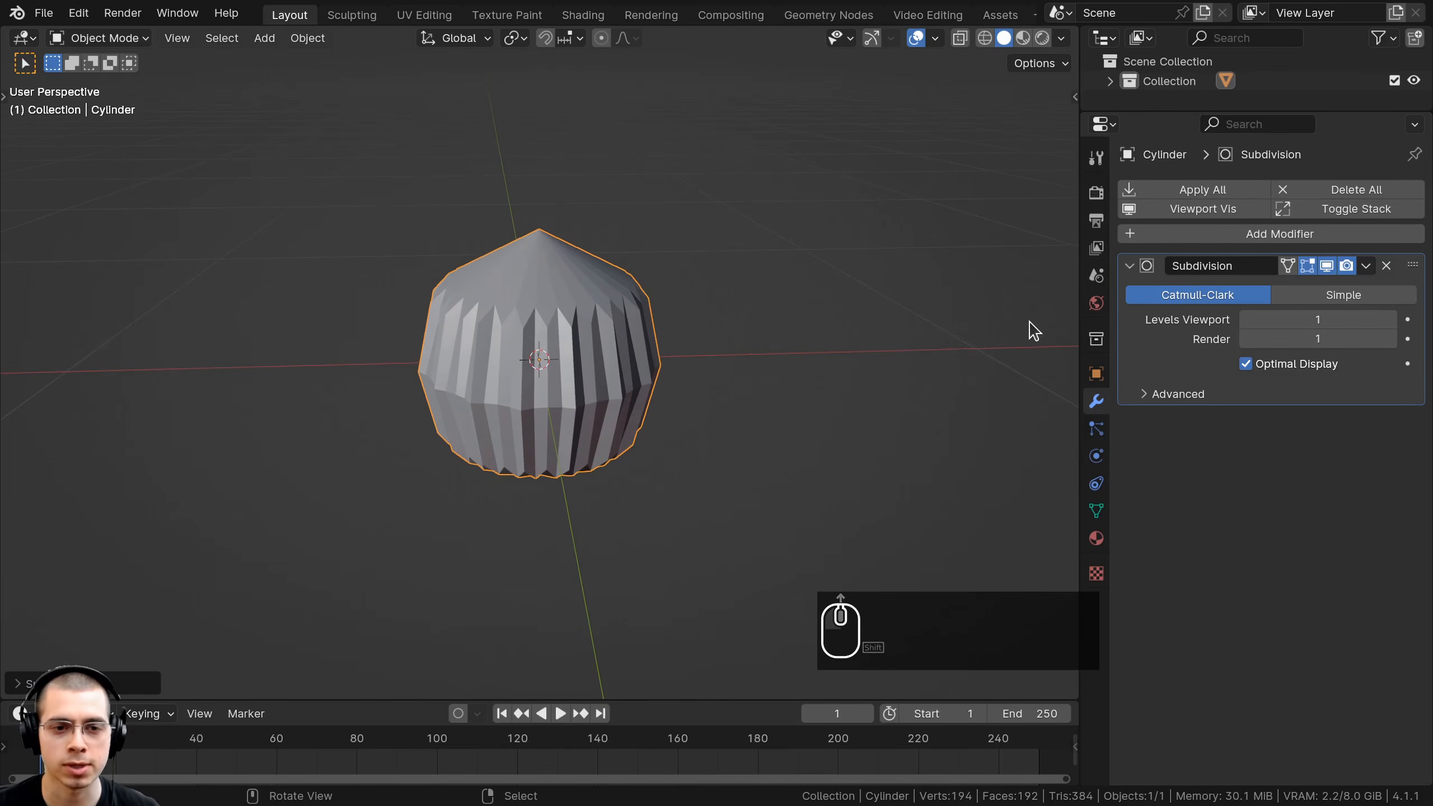
drag(1077, 306, 1101, 307)
Delete only the cylinder's bottom cap face.
key(Tab)
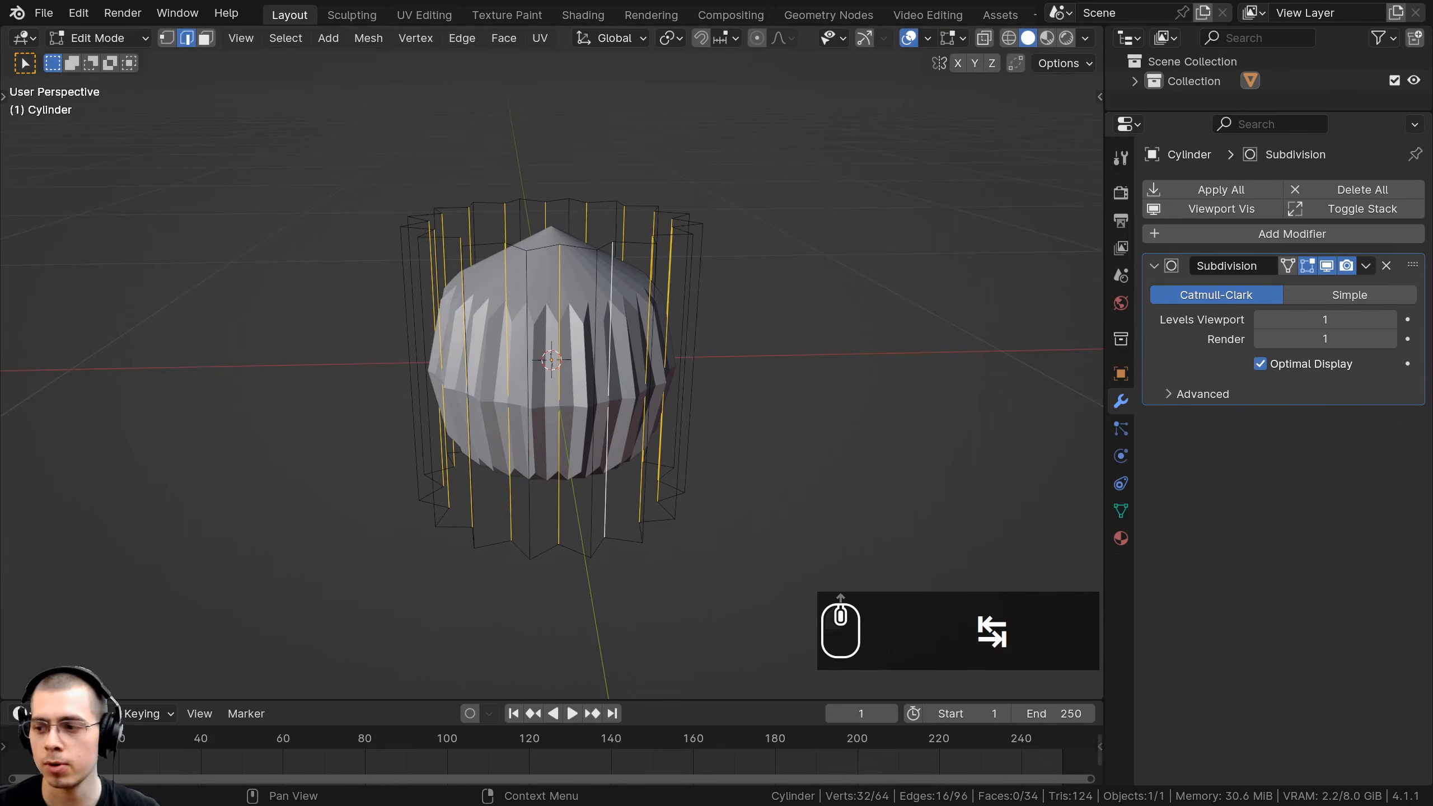
middle_drag(466, 504, 520, 380)
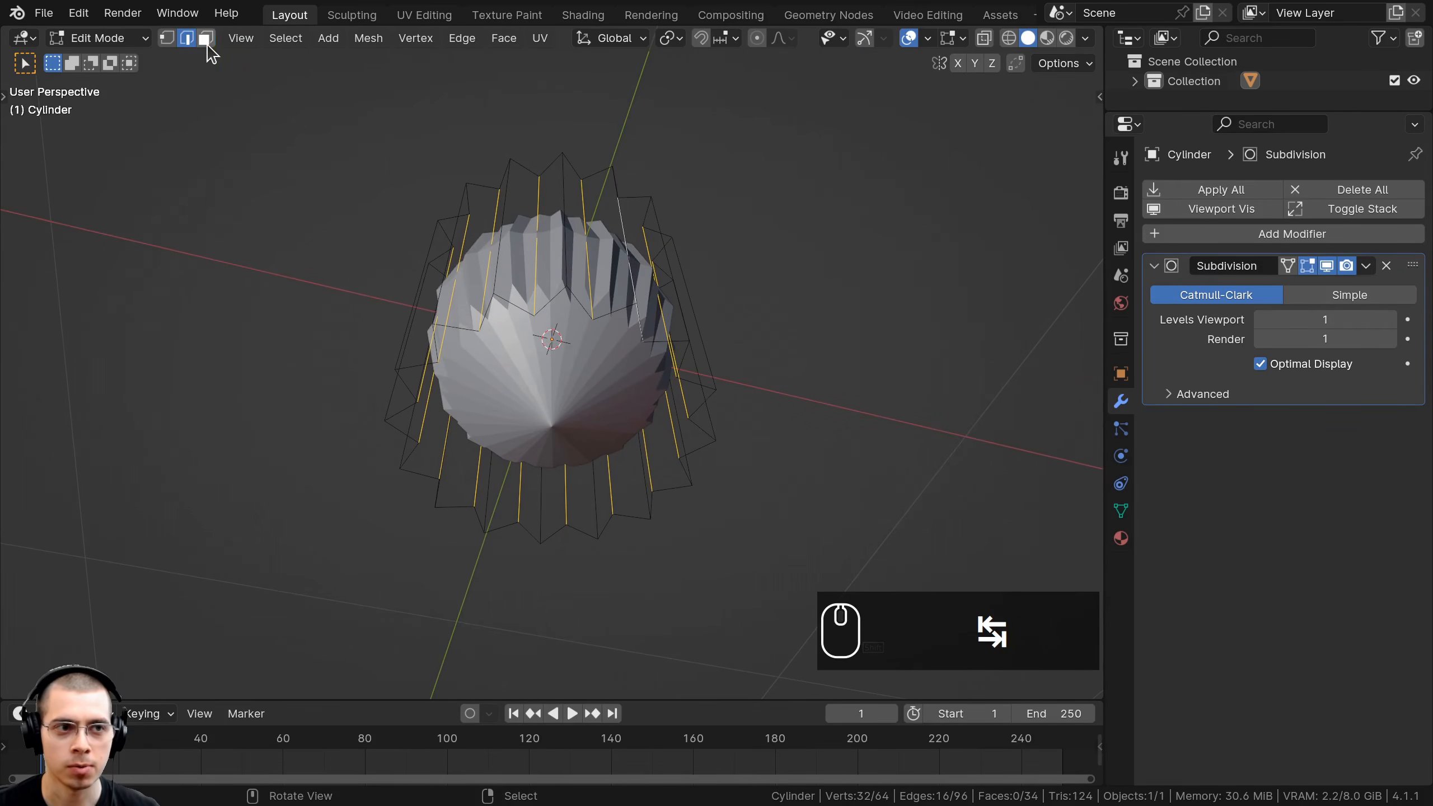
click(207, 42)
click(529, 308)
key(x)
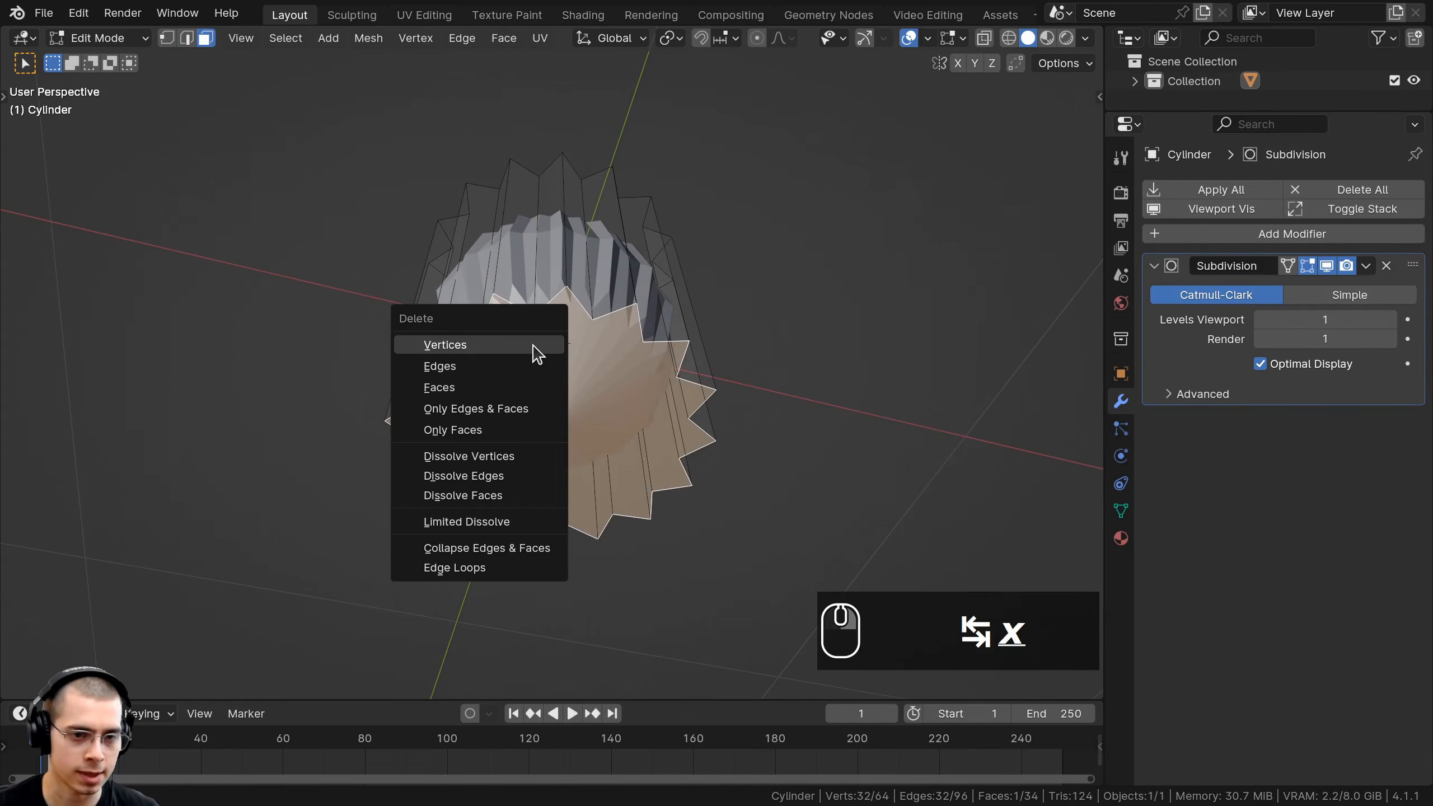
click(451, 430)
Raise the star-shaped top face straight up along Z.
middle_drag(451, 430, 555, 271)
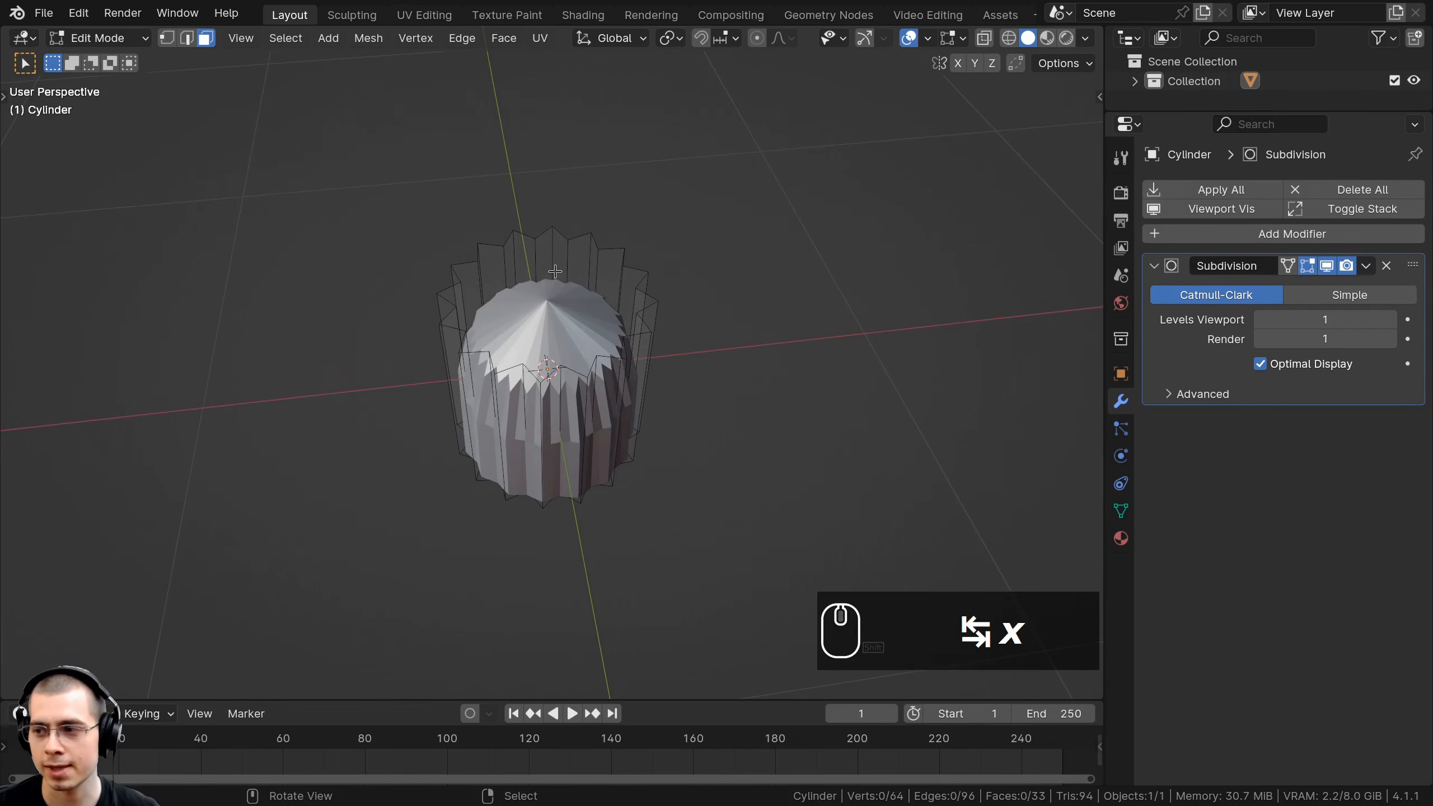
click(589, 276)
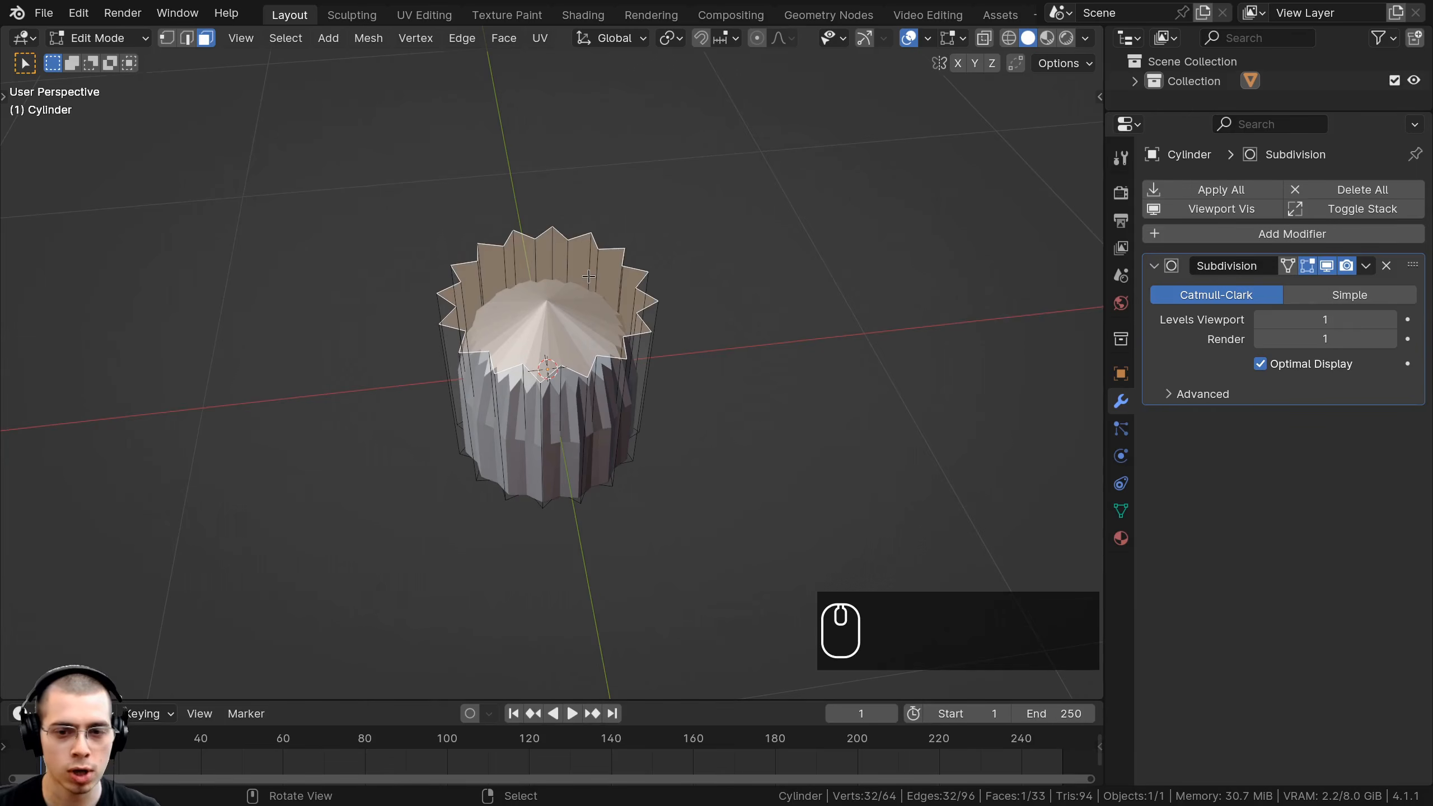
key(KP_1)
shift+scroll(587, 317, down, 3)
key(g)
key(z)
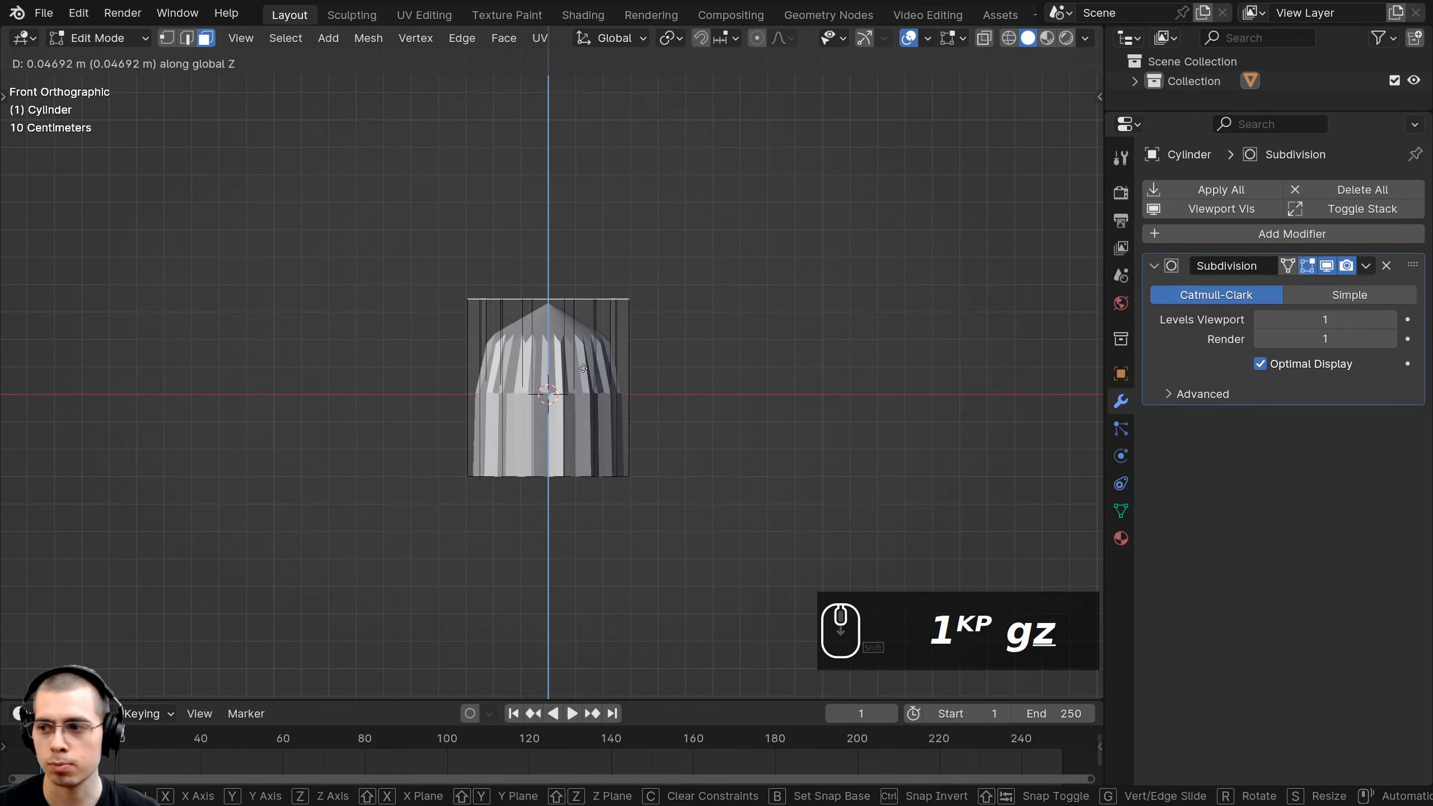
click(598, 282)
Lift the whole mesh vertically so it stands on the grid.
key(a)
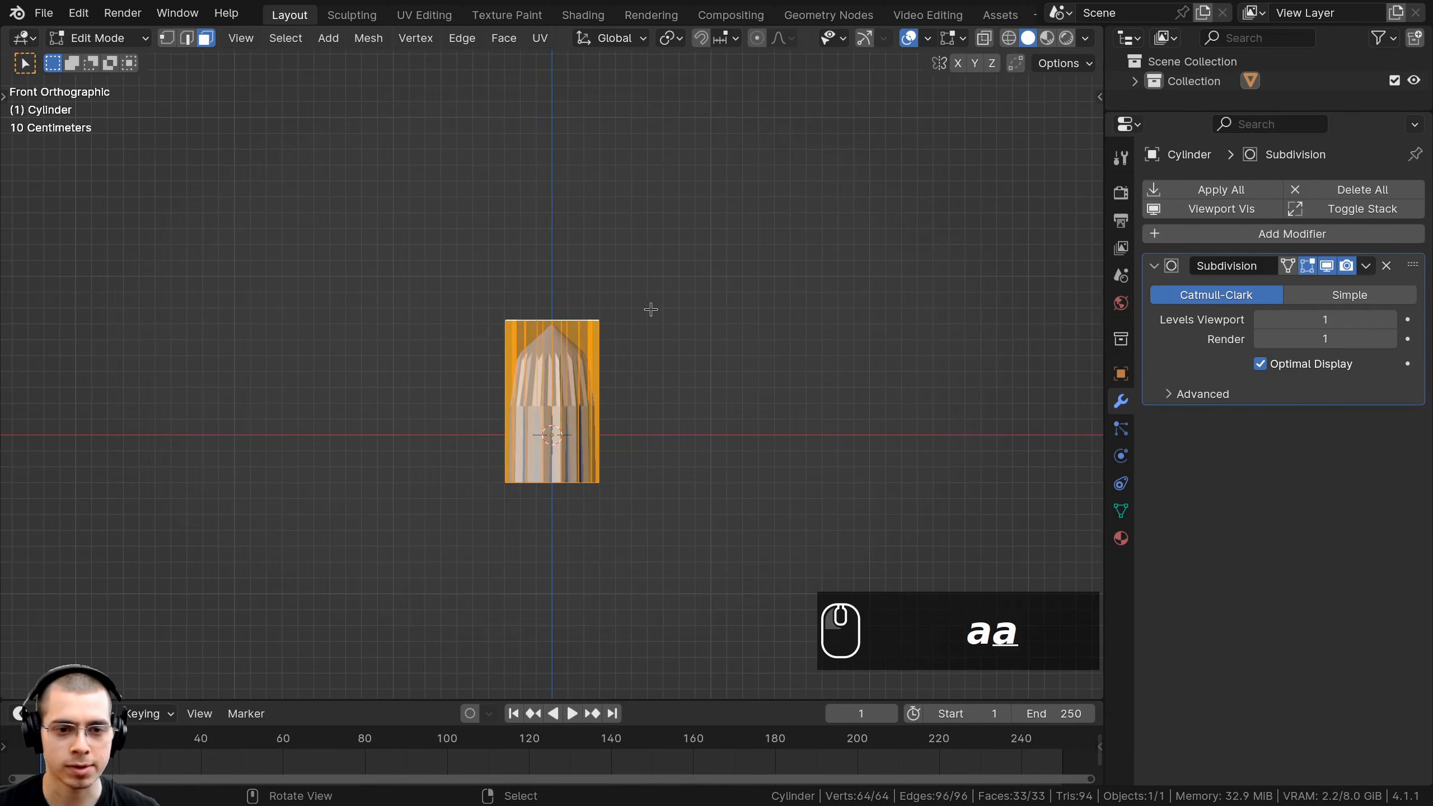
key(g)
key(z)
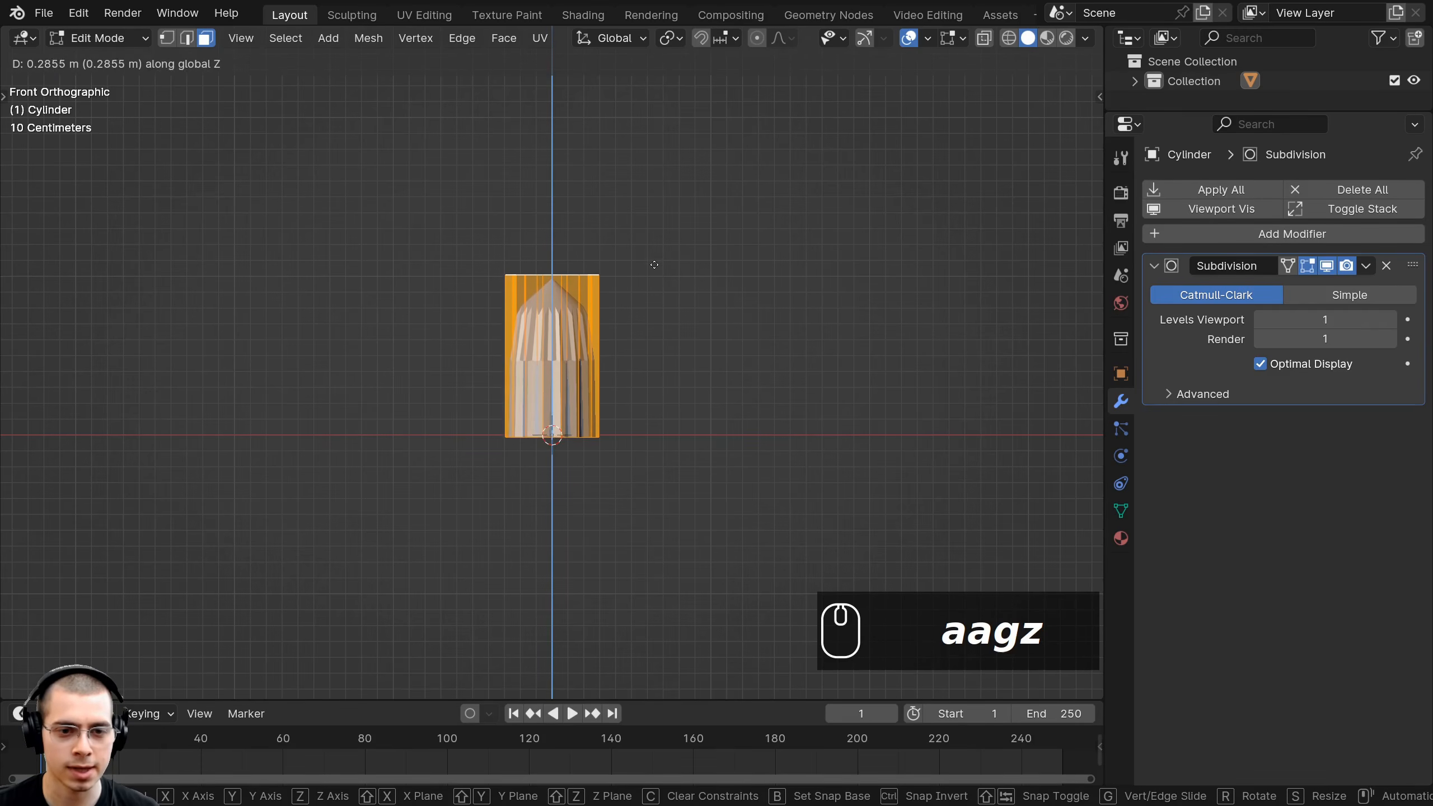
click(653, 266)
scroll(540, 469, up, 3)
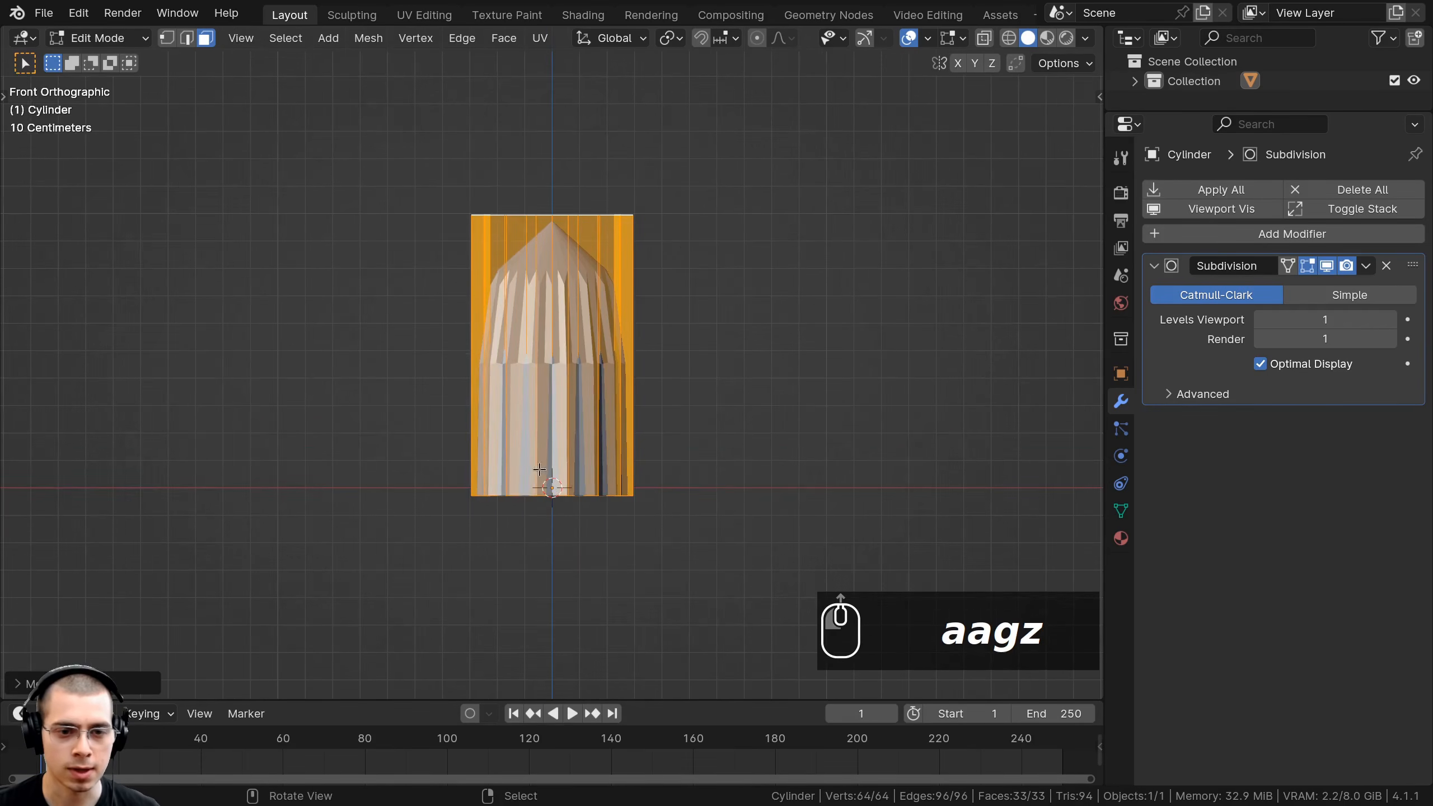
key(g)
key(z)
right_click(609, 485)
shift+middle_drag(580, 466, 546, 286)
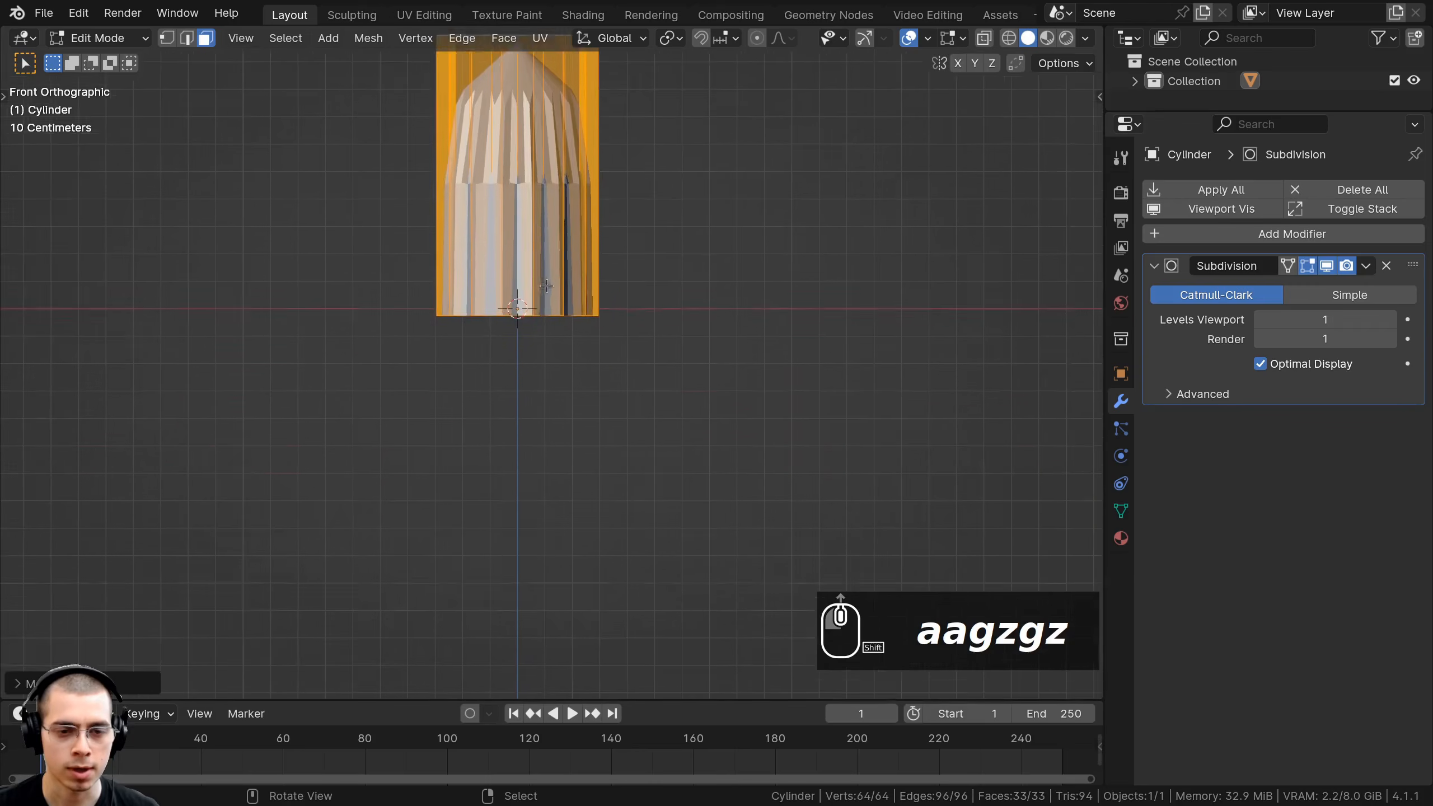
scroll(547, 286, up, 3)
shift+middle_drag(282, 284, 278, 412)
scroll(484, 255, down, 1)
shift+middle_drag(509, 288, 552, 364)
scroll(556, 378, down, 1)
scroll(480, 446, up, 2)
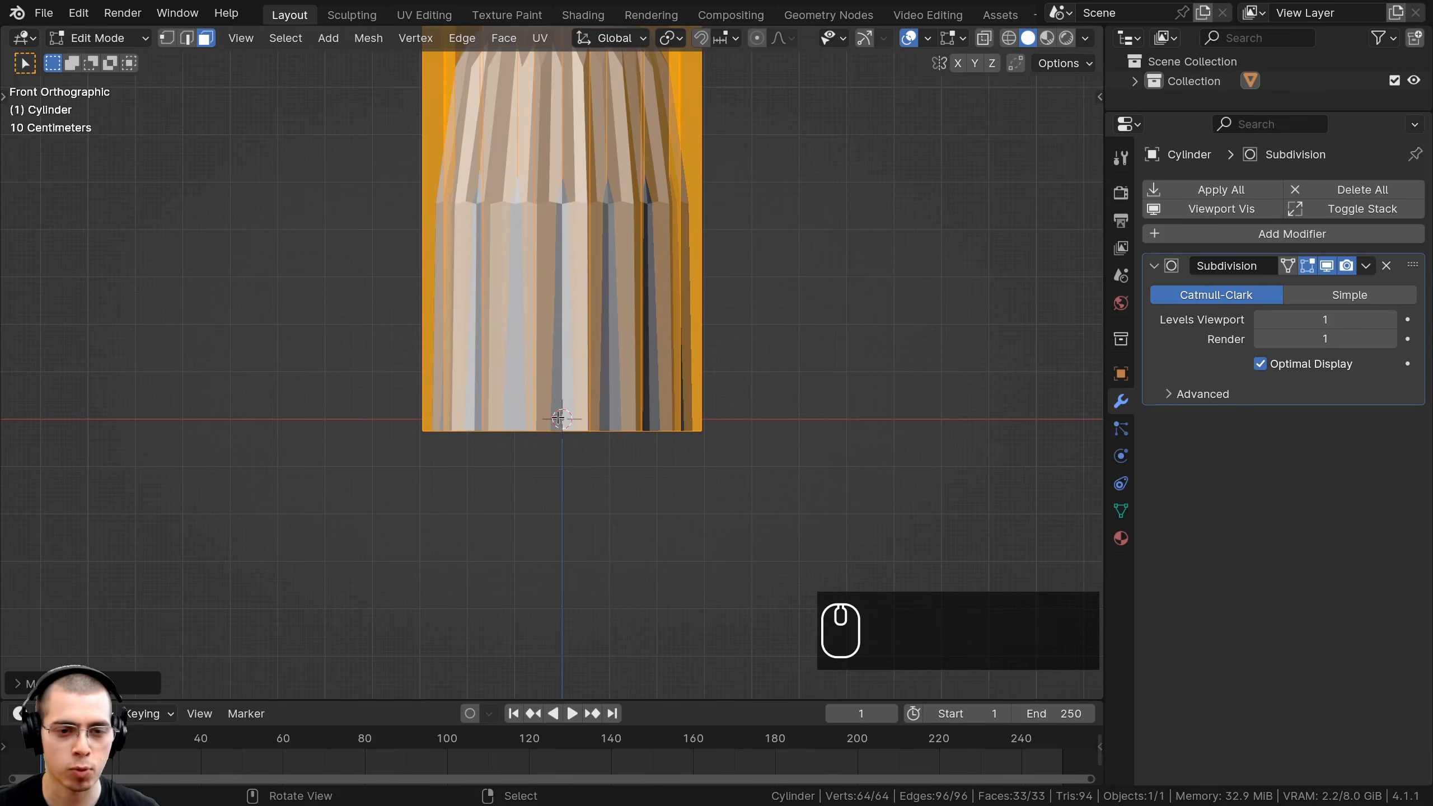
scroll(580, 431, down, 5)
middle_drag(580, 432, 555, 293)
Tilt the top face and nudge it sideways to start the bend.
key(alt+a)
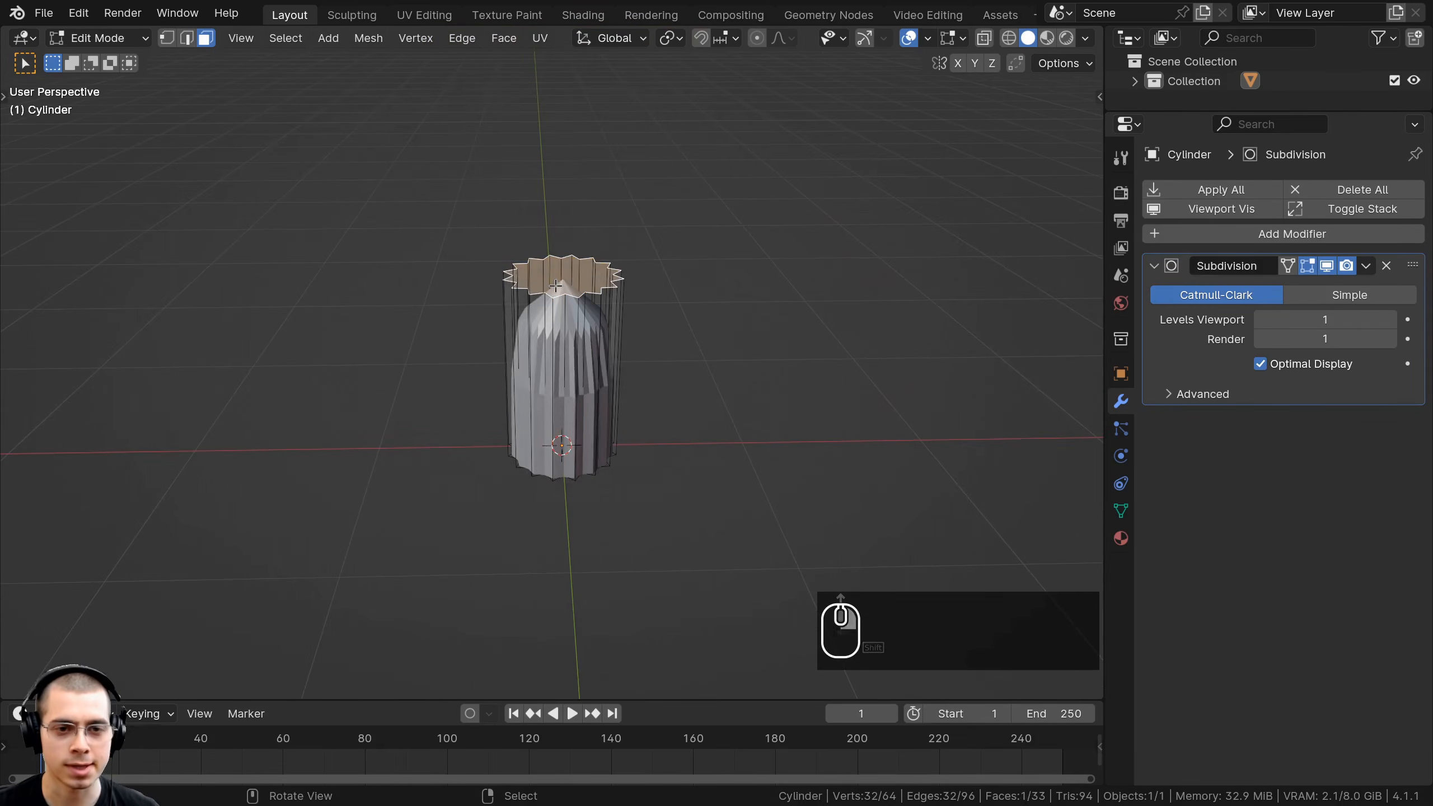
click(556, 285)
scroll(556, 284, up, 1)
key(KP_1)
key(r)
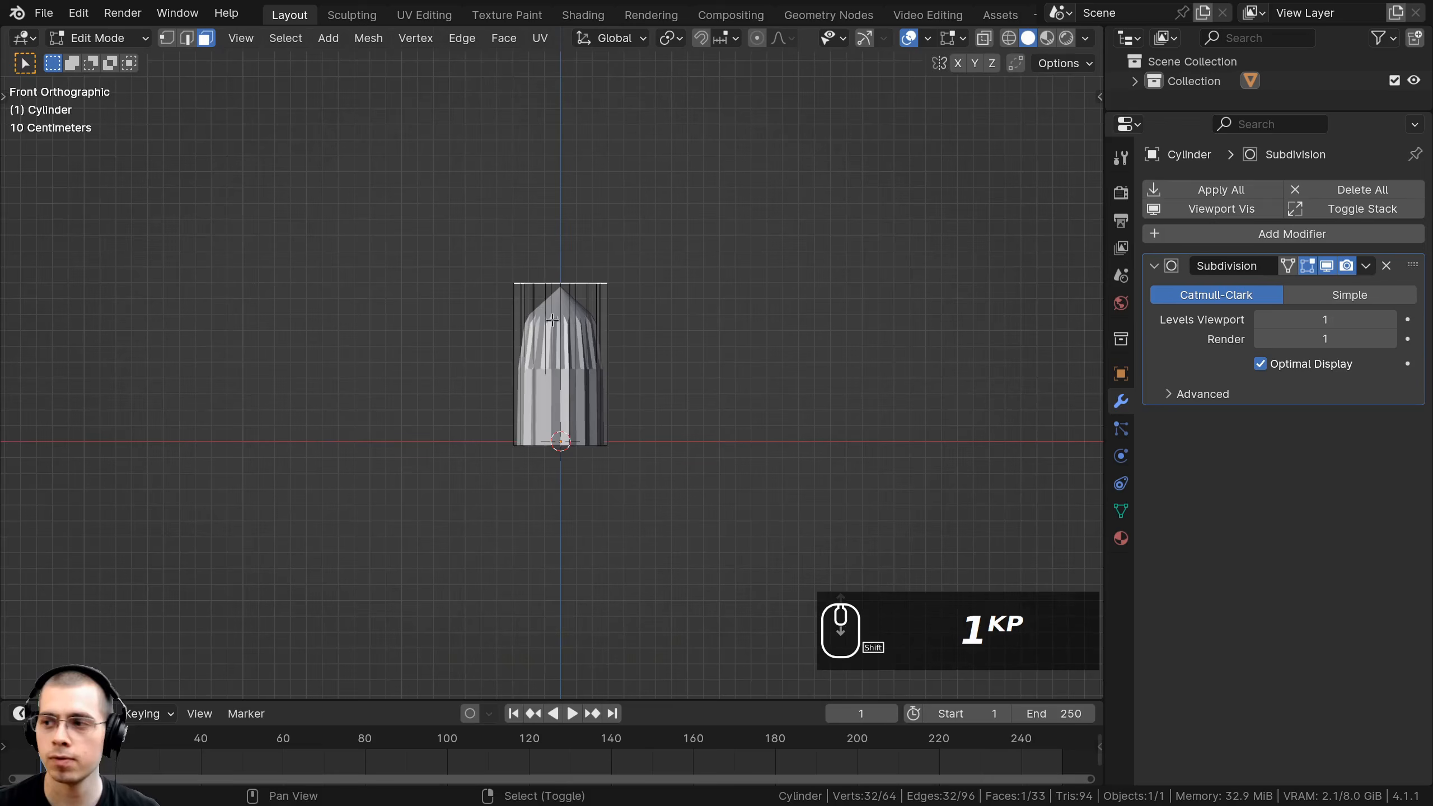
click(649, 299)
key(g)
click(627, 287)
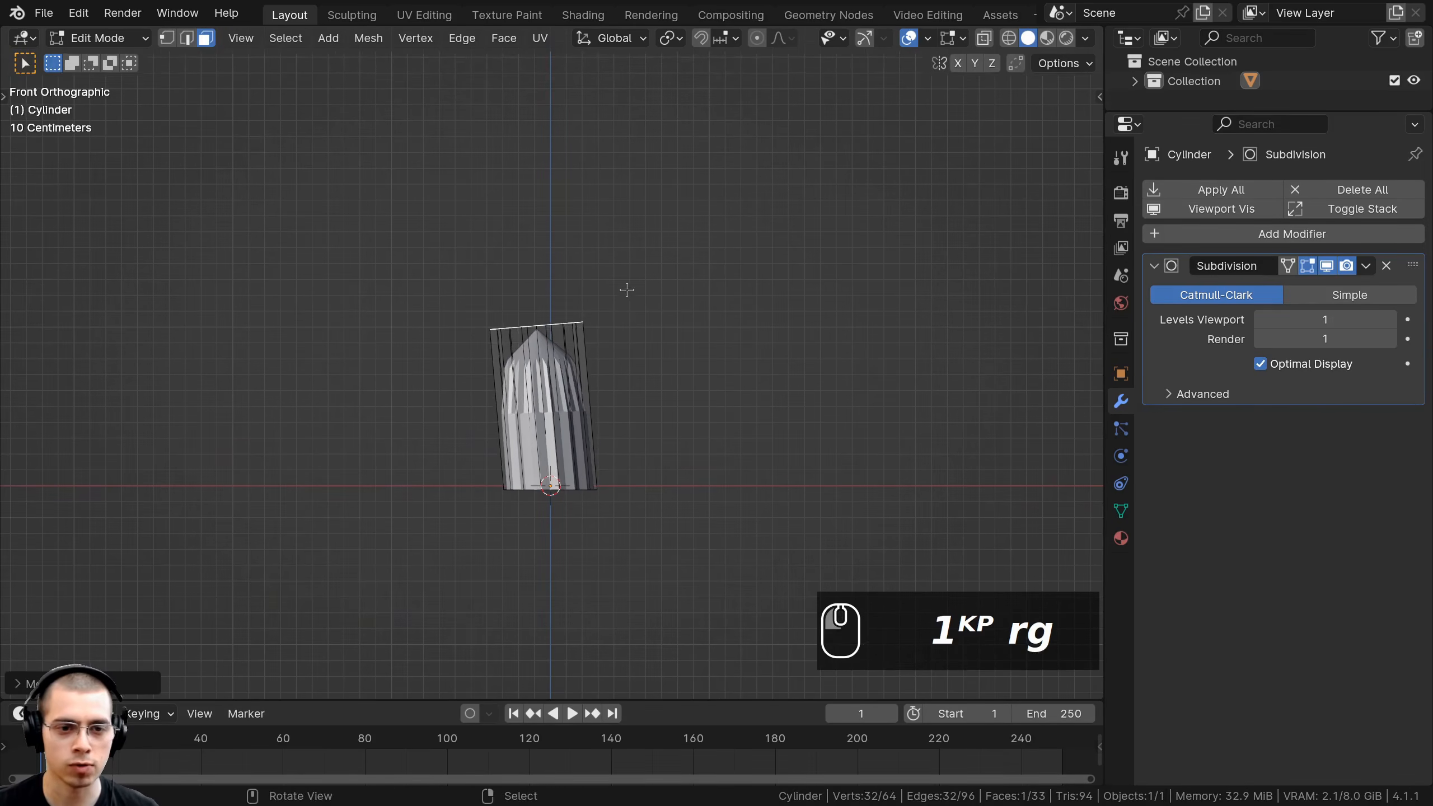
shift+middle_drag(627, 288, 603, 424)
Extrude a new tilted trunk section upward from the top face.
key(e)
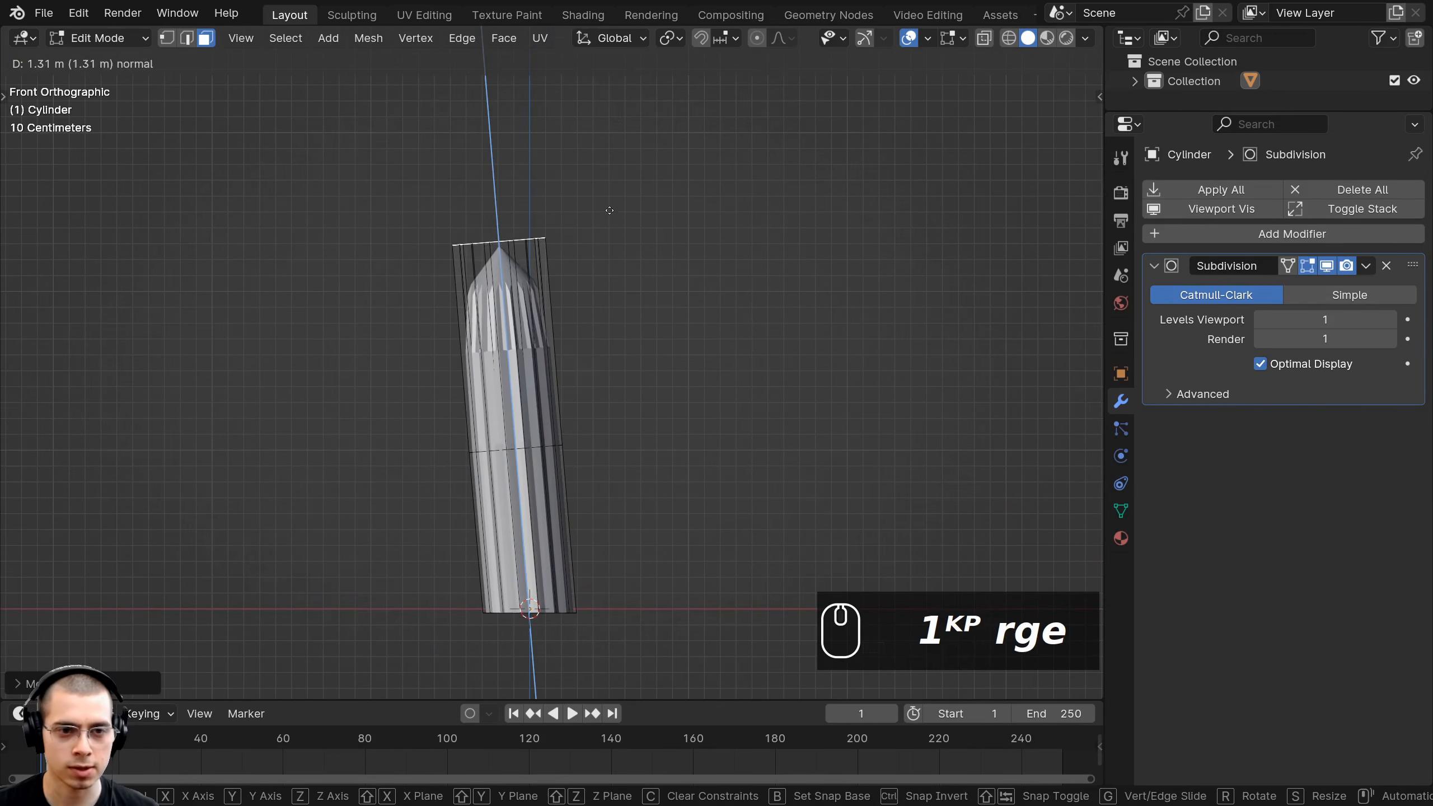
key(r)
key(g)
key(r)
click(649, 377)
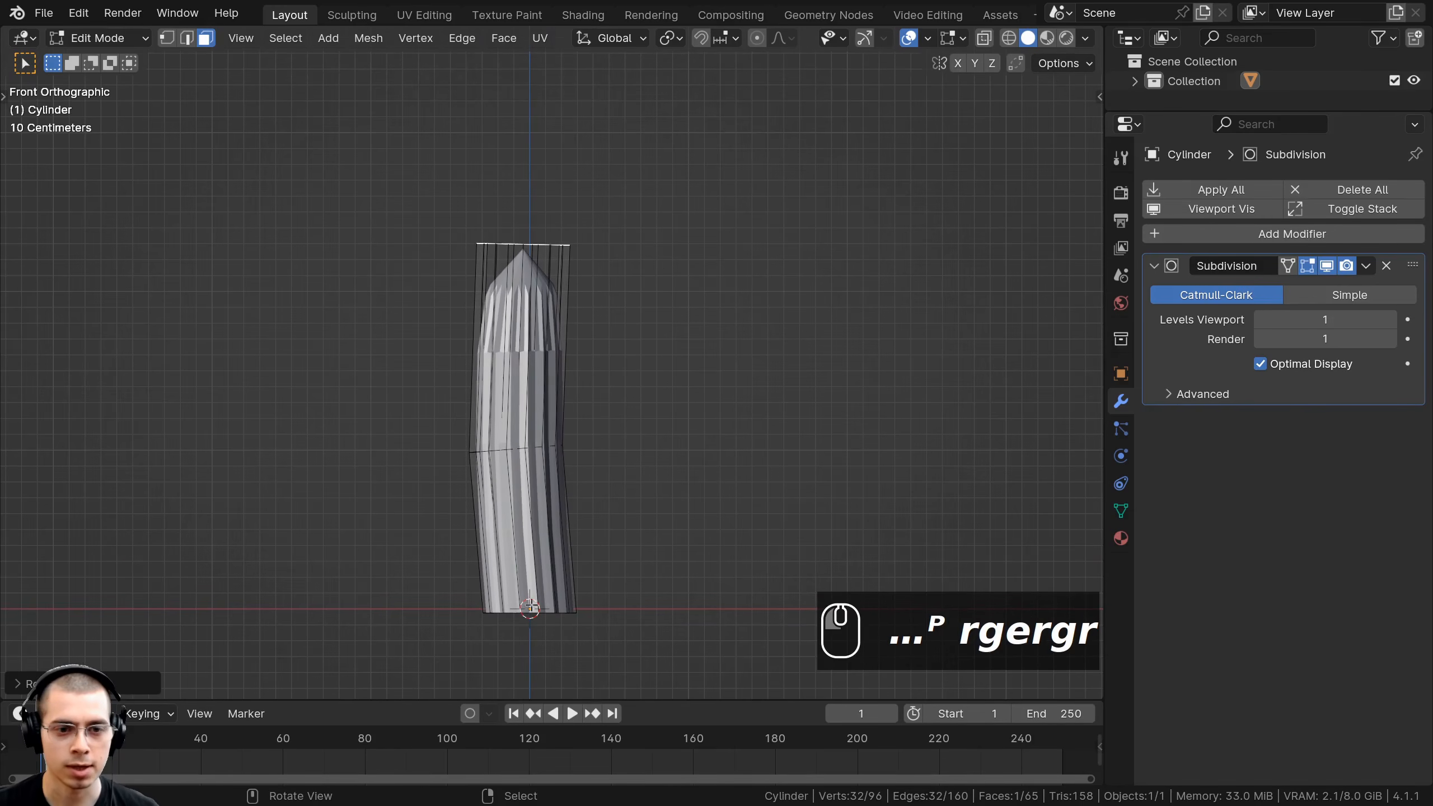
shift+middle_drag(643, 285, 646, 373)
Extrude further tilted sections to continue the gently bending trunk.
key(z)
key(Tab)
key(e)
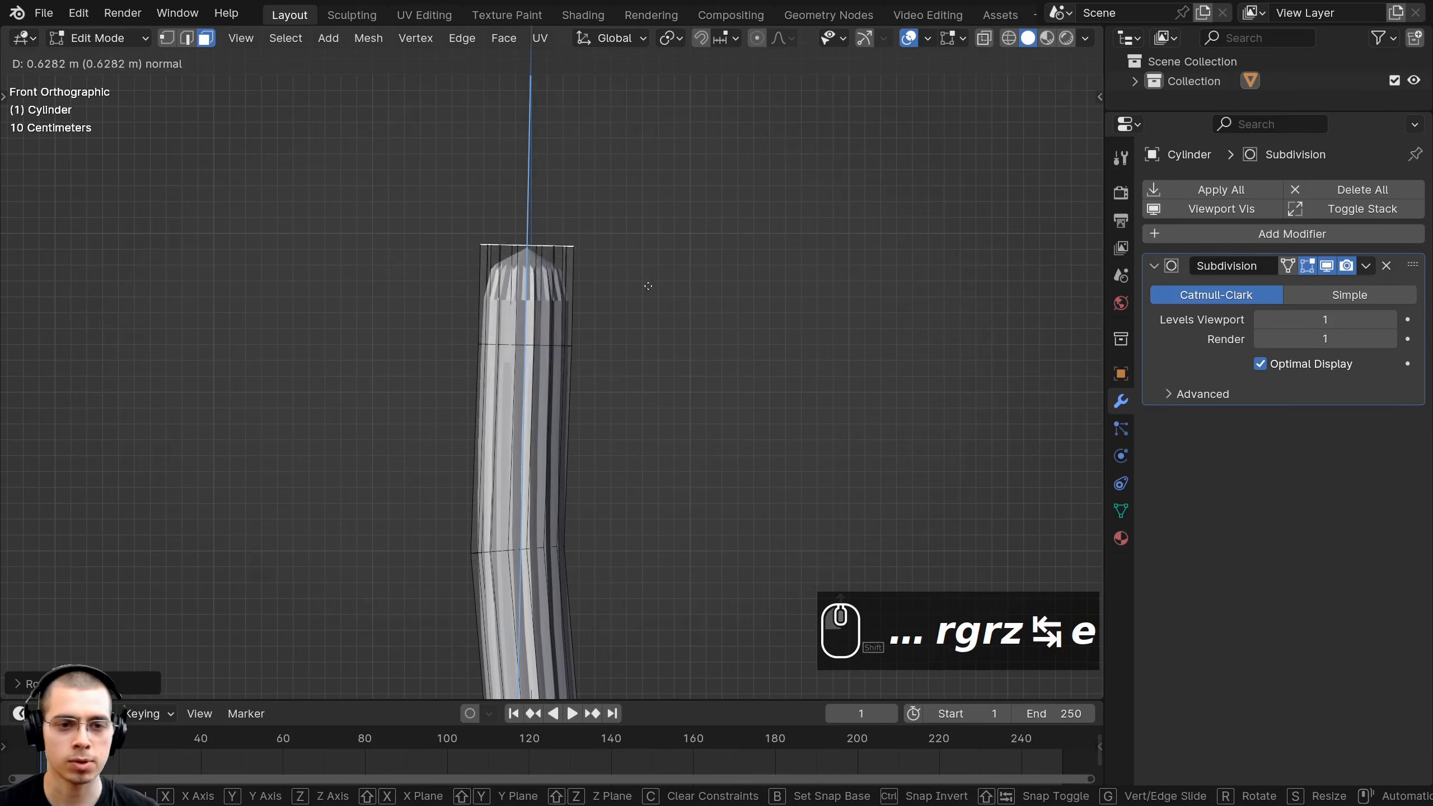
click(648, 218)
key(r)
key(g)
click(666, 210)
scroll(694, 275, down, 4)
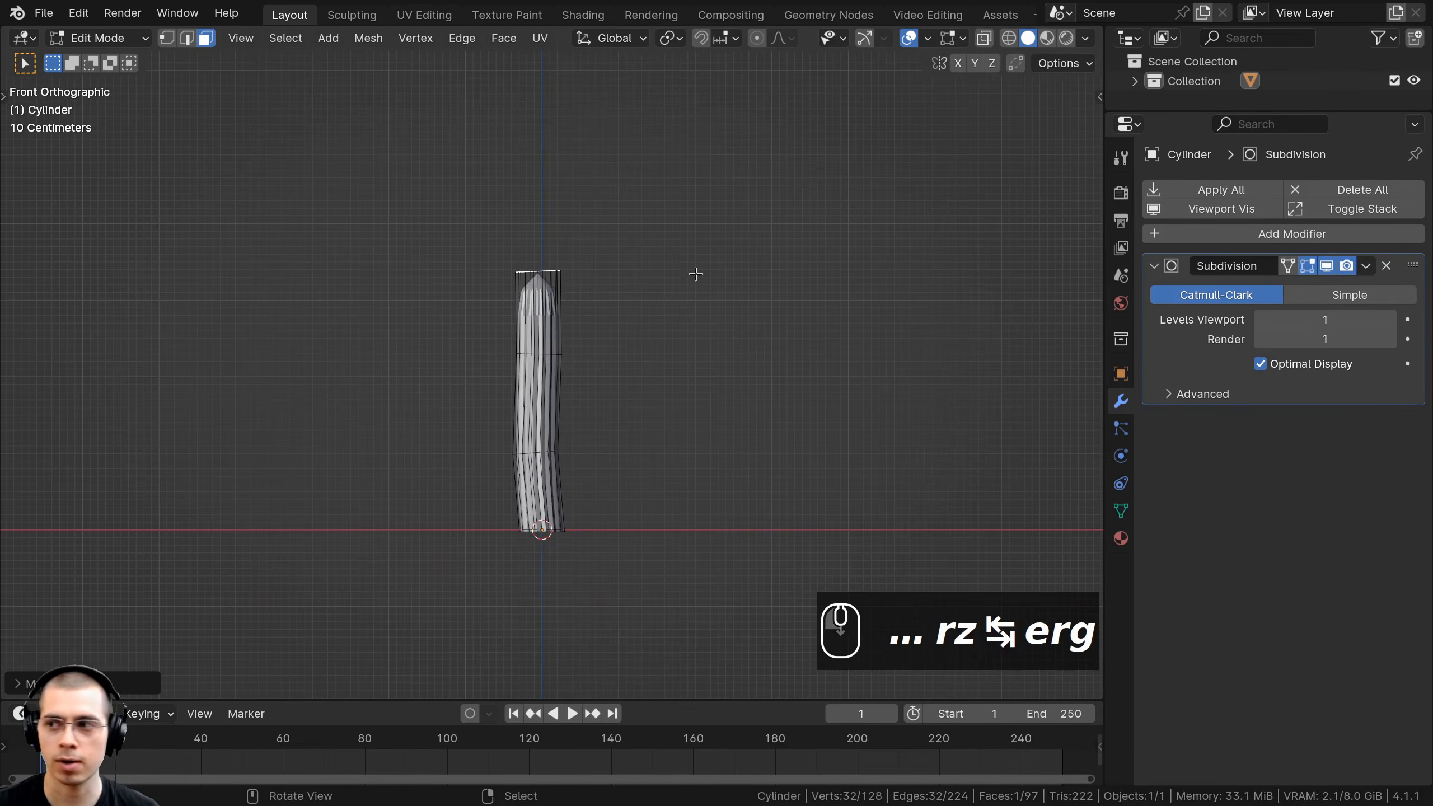
Shrink the top face to taper the trunk, then box-select its upper section in wireframe.
key(s)
click(675, 270)
scroll(578, 291, up, 4)
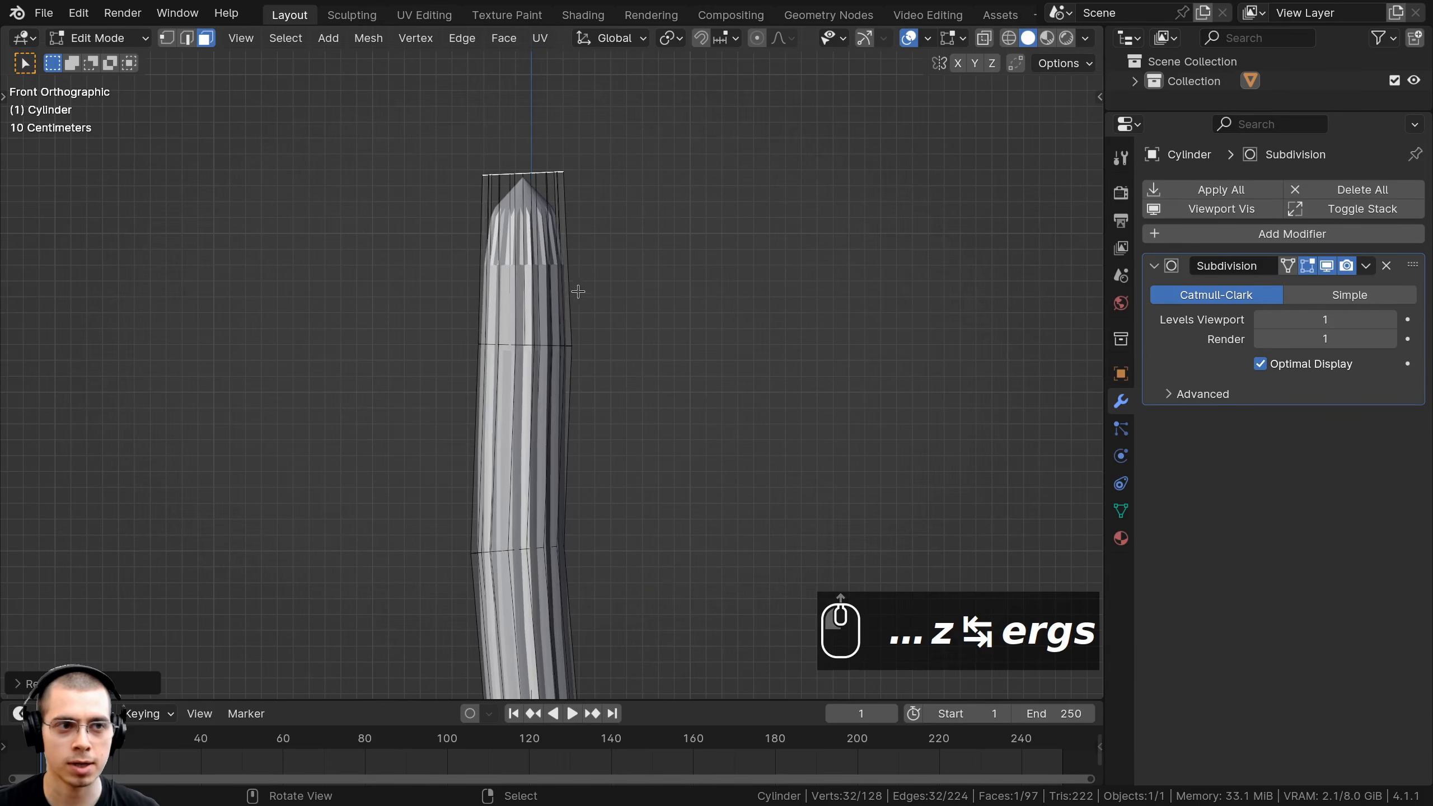
key(z)
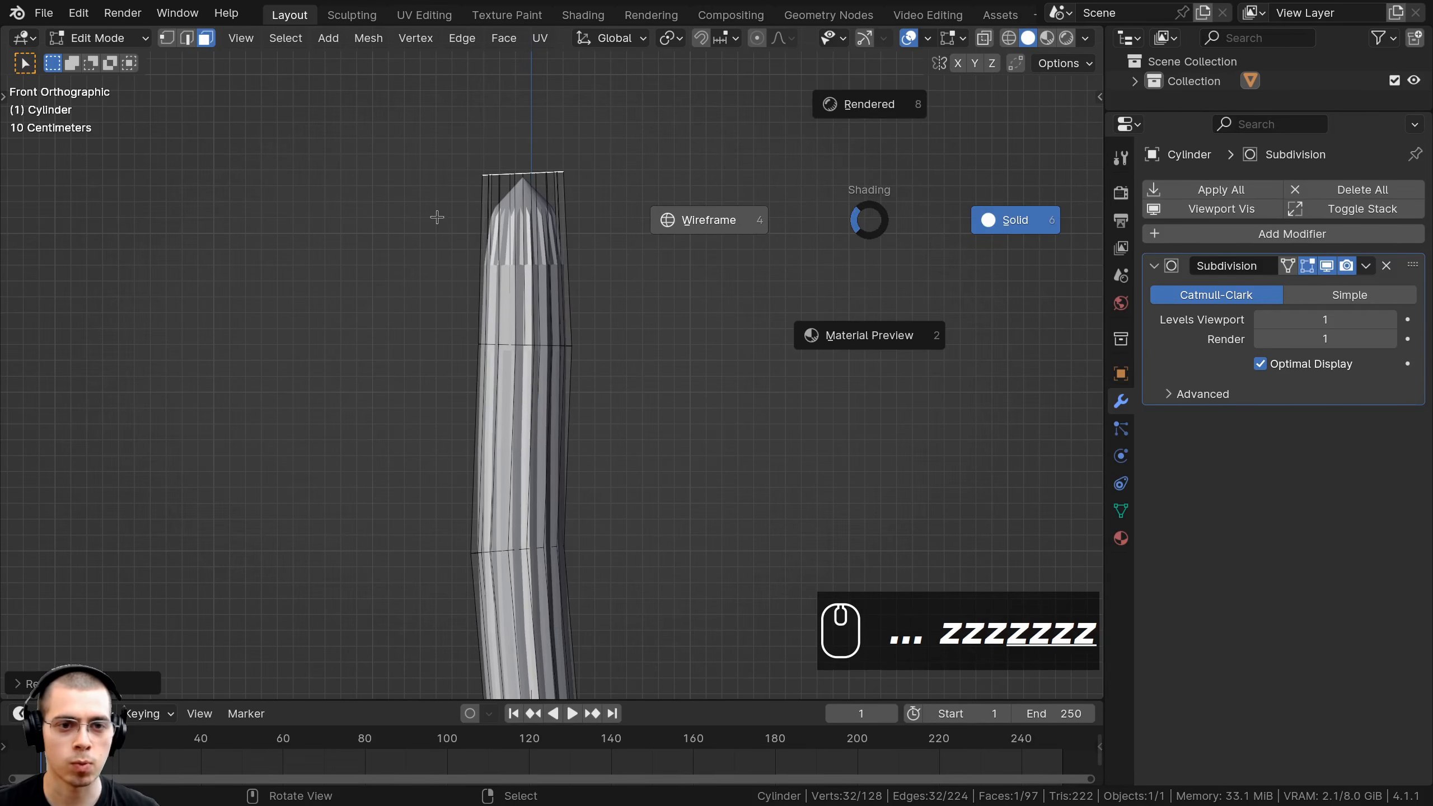
drag(357, 88, 721, 357)
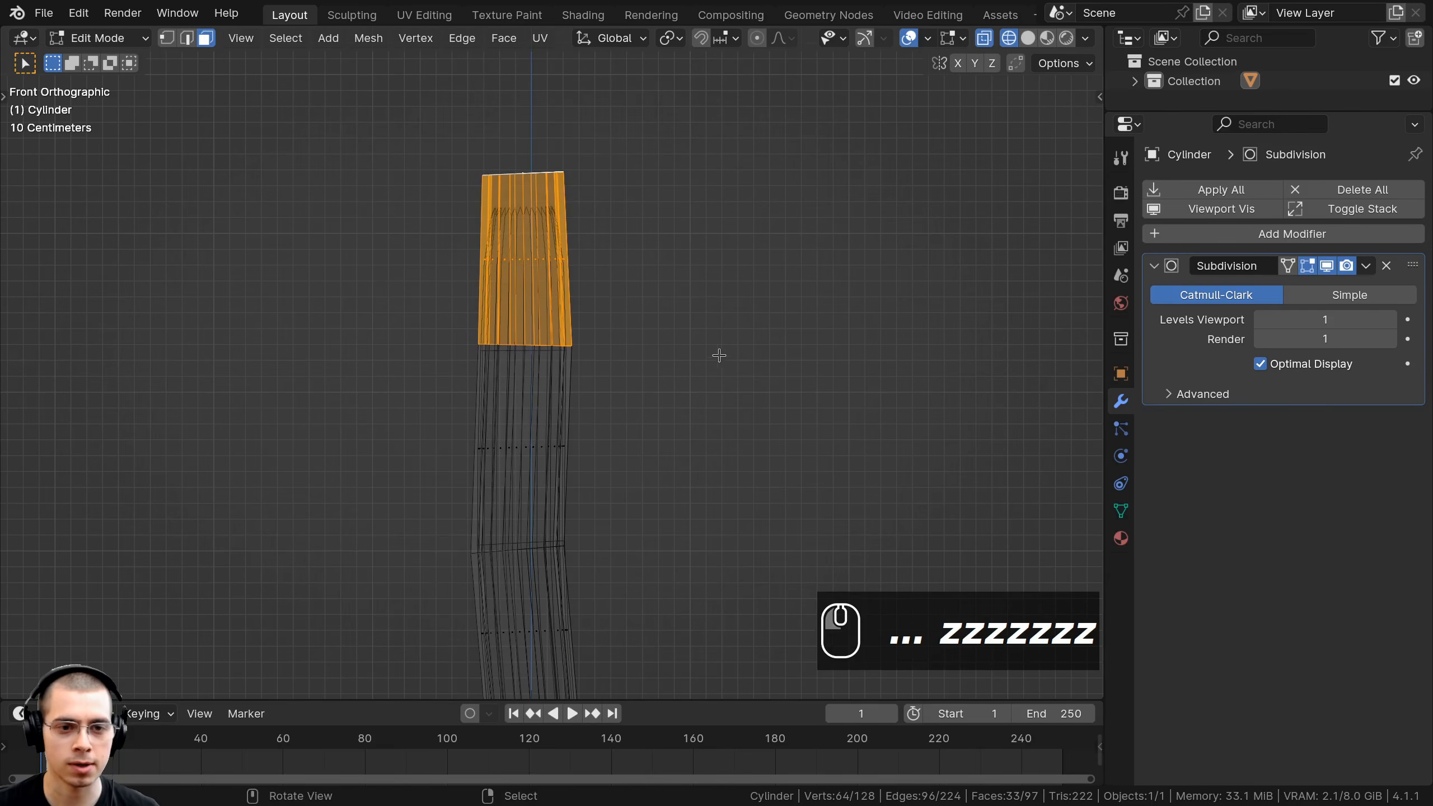
Scale the trunk's upper section and move it vertically along Z.
key(s)
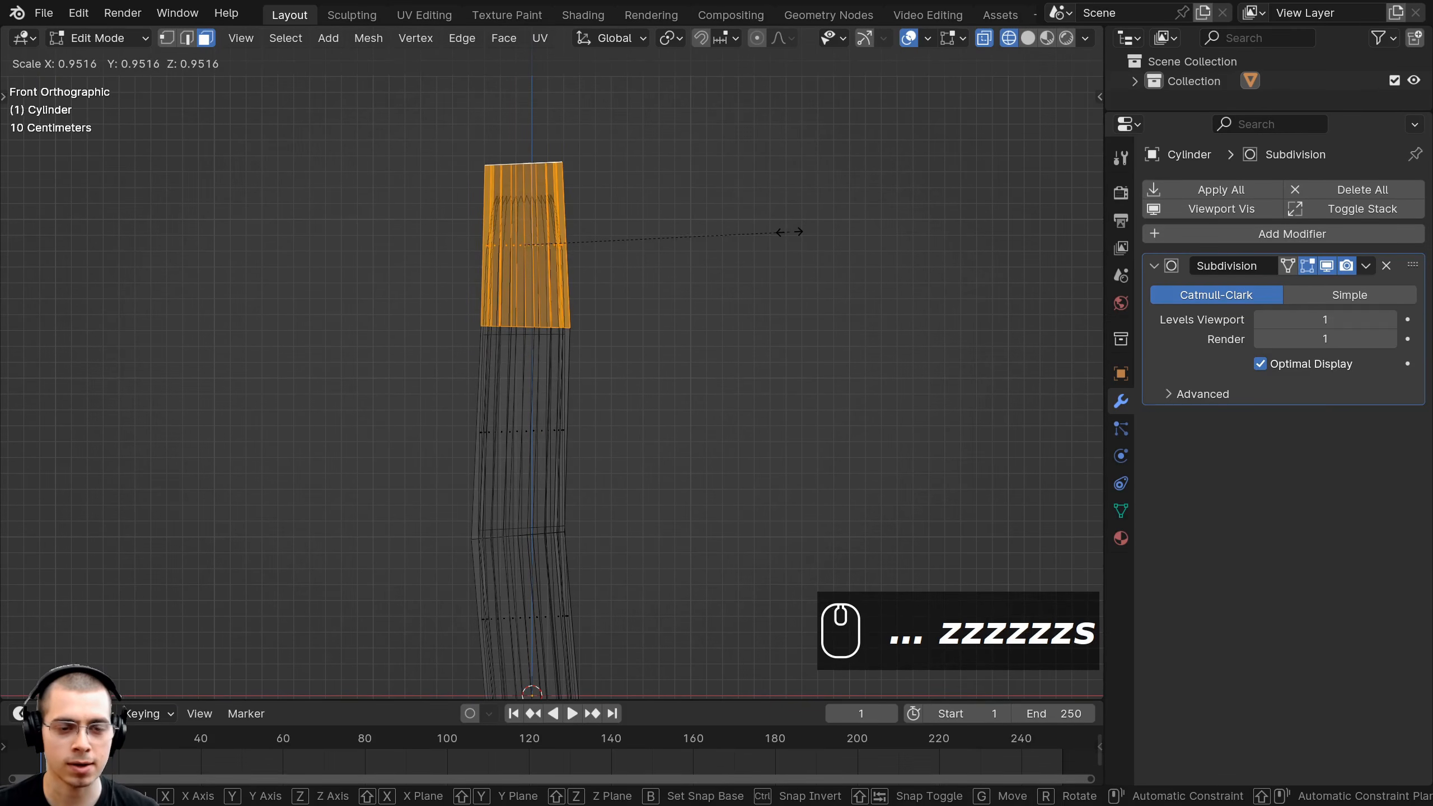
click(789, 232)
key(g)
key(z)
click(789, 237)
Select the trunk's top cap face in solid shading and view it from the front.
key(a)
shift+middle_drag(463, 206, 463, 240)
middle_drag(588, 271, 595, 346)
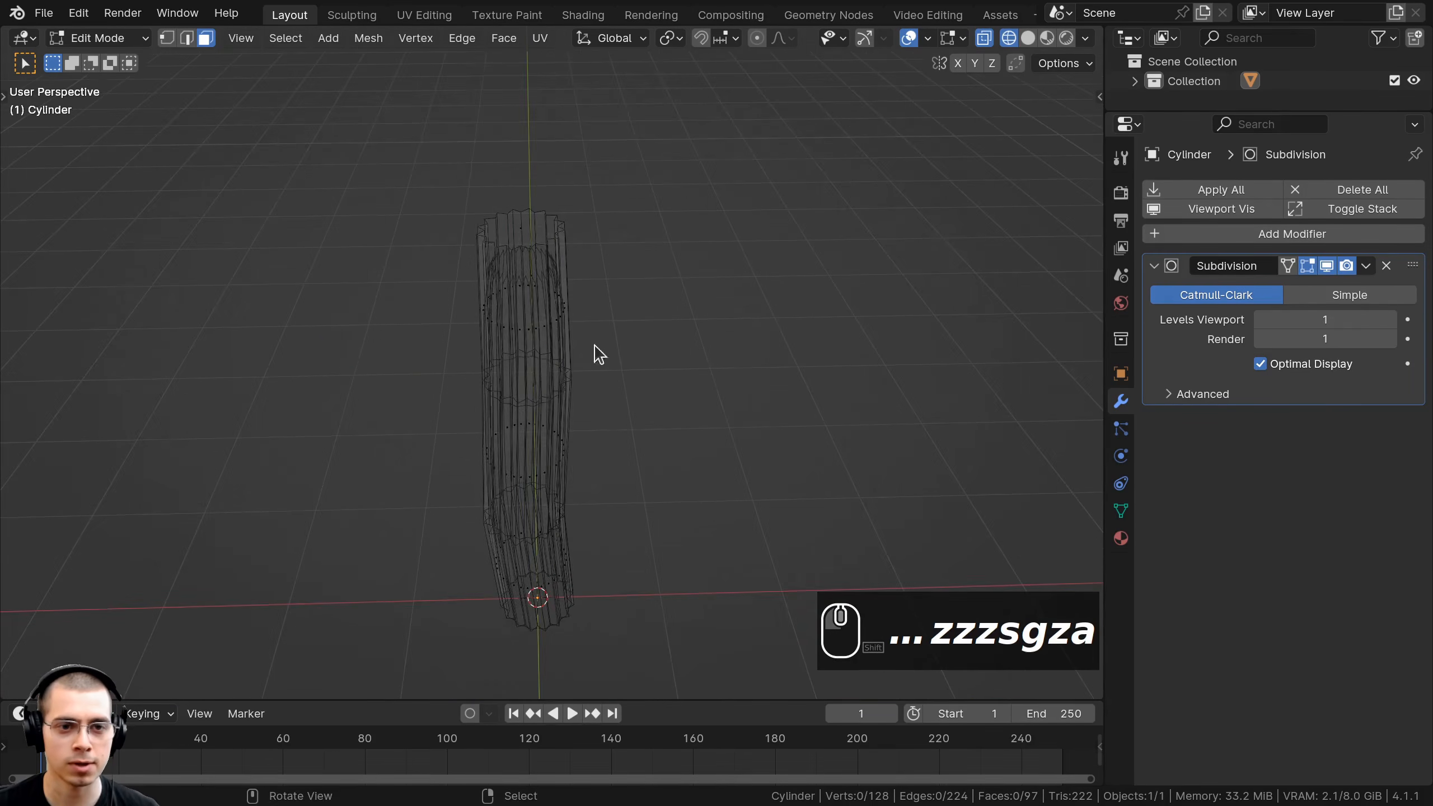
key(z)
click(531, 232)
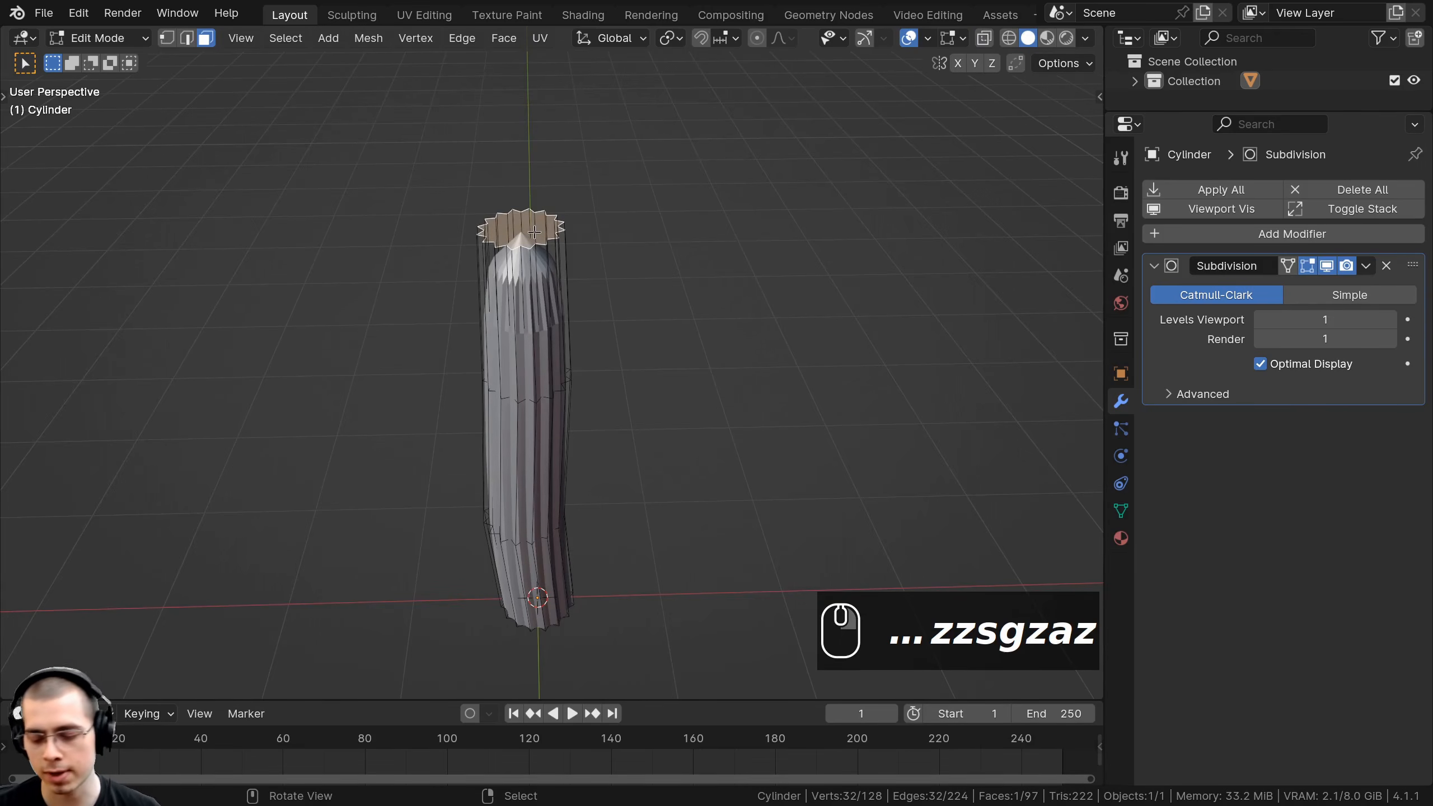
key(KP_1)
shift+middle_drag(536, 318, 559, 364)
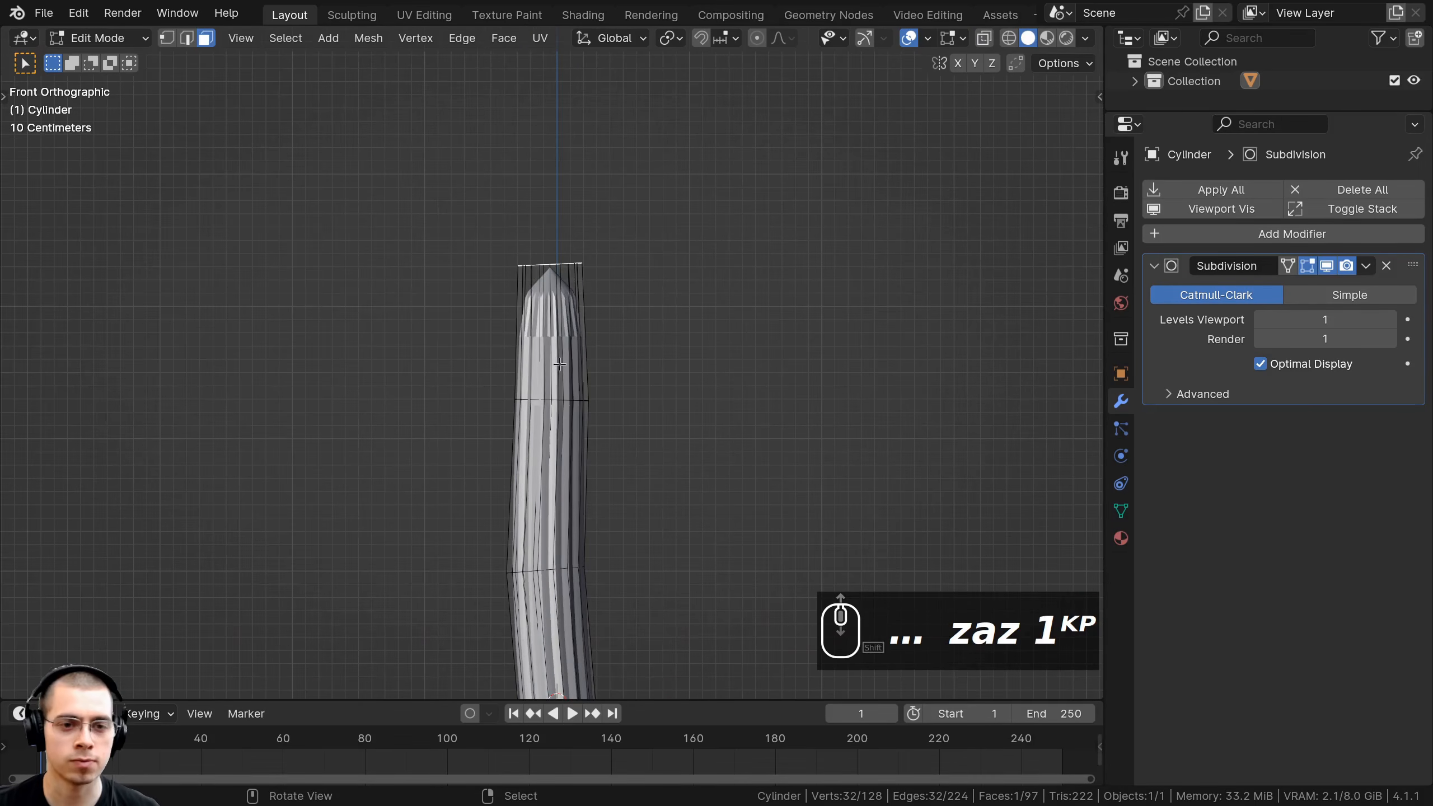
Extrude the top cap upward, then shrink, tilt and nudge it slightly.
key(e)
click(733, 205)
key(s)
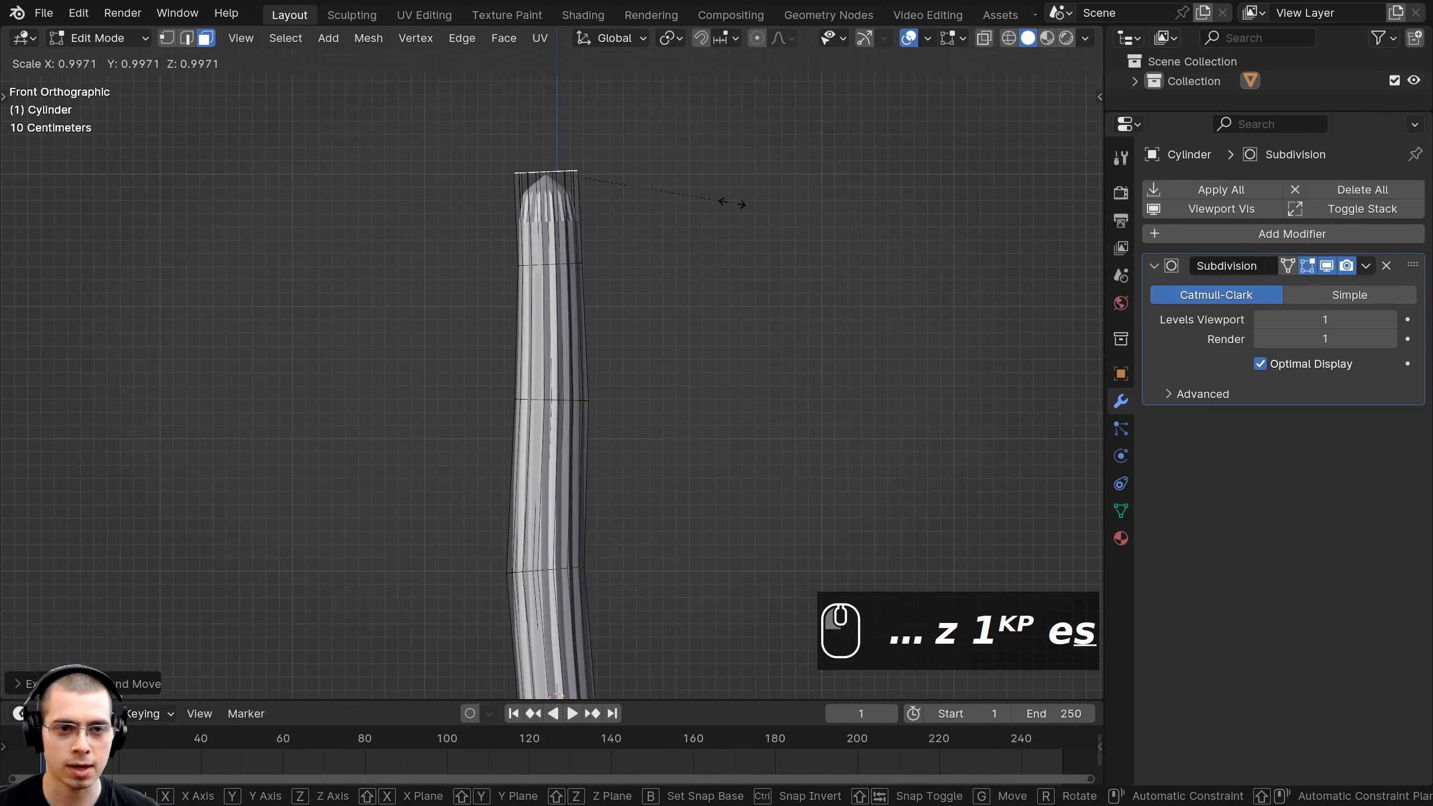
click(718, 211)
key(r)
click(712, 218)
key(g)
click(719, 215)
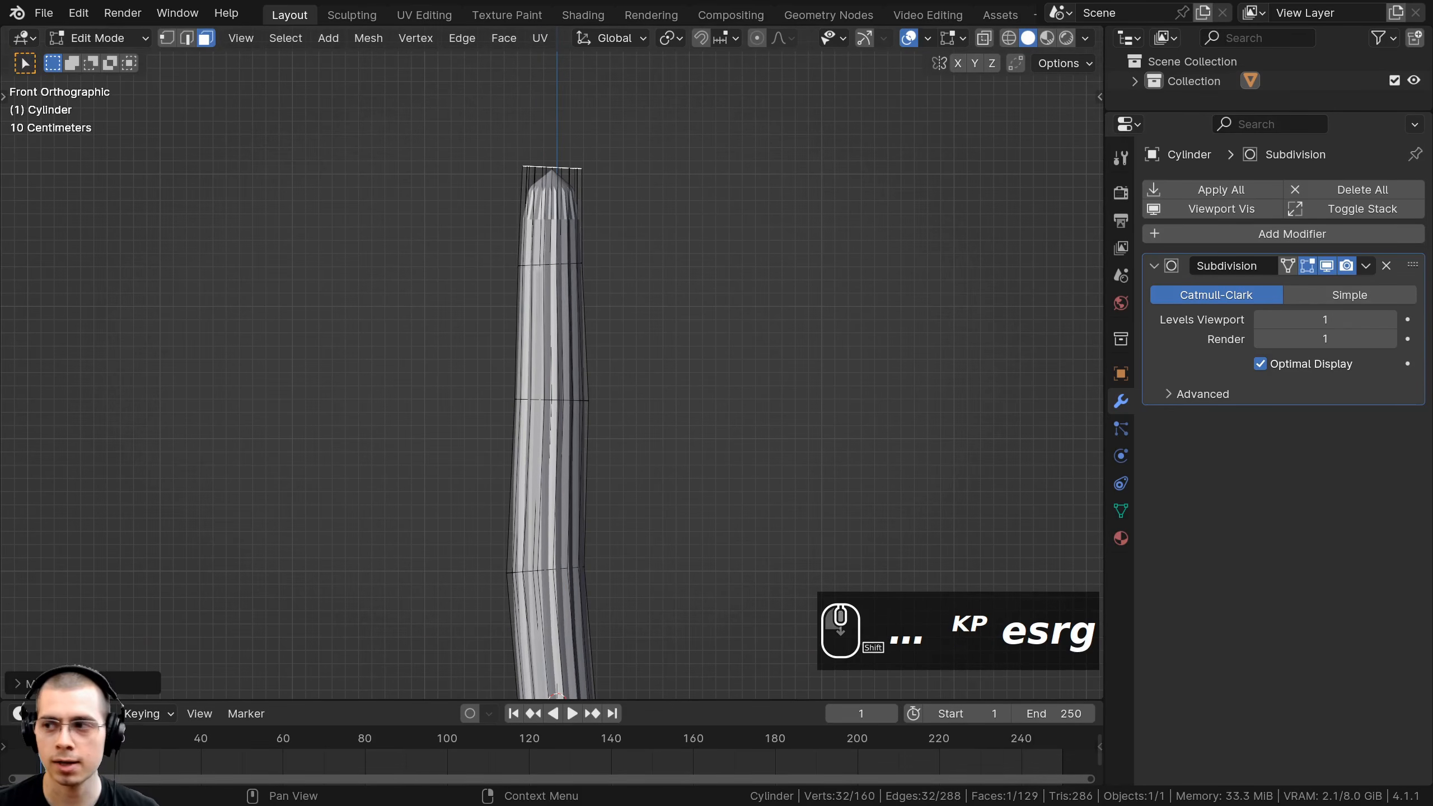
Extrude the top face again and shrink it to begin tapering the tip.
scroll(683, 291, up, 4)
shift+middle_drag(683, 149, 711, 411)
scroll(687, 391, up, 3)
scroll(714, 408, up, 1)
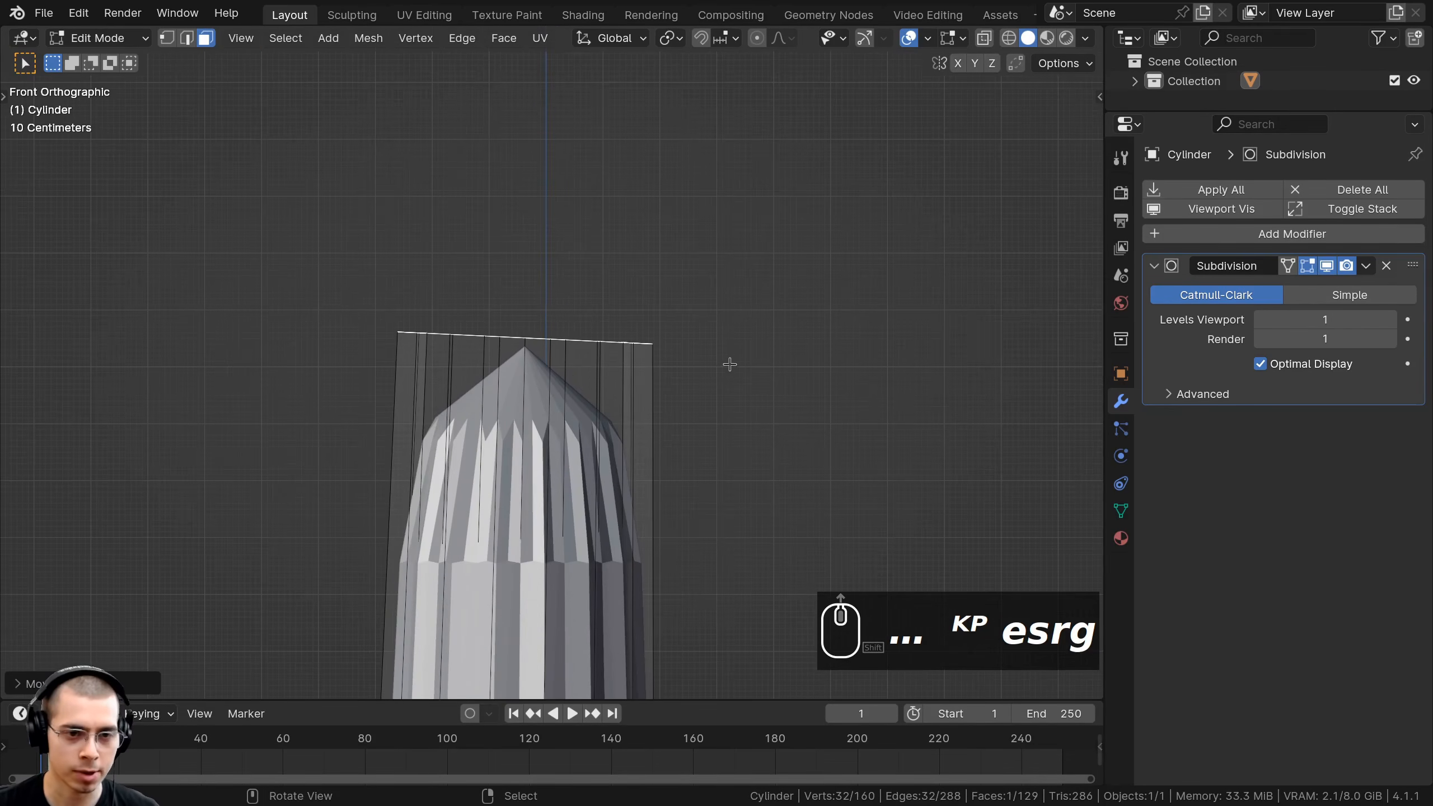
key(e)
click(728, 259)
key(s)
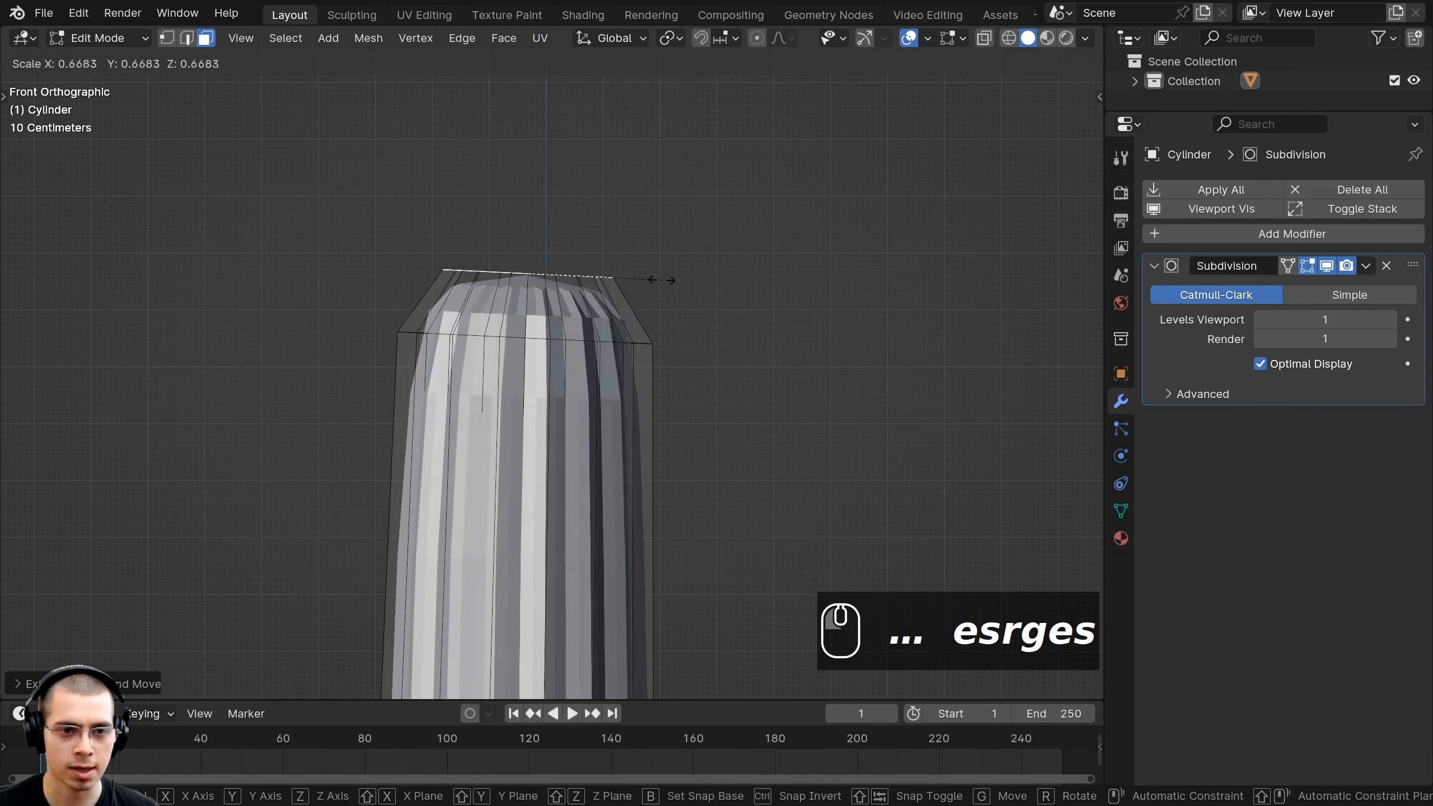
click(652, 280)
Extrude one more narrower tip section and raise it along Z.
key(e)
click(621, 243)
key(s)
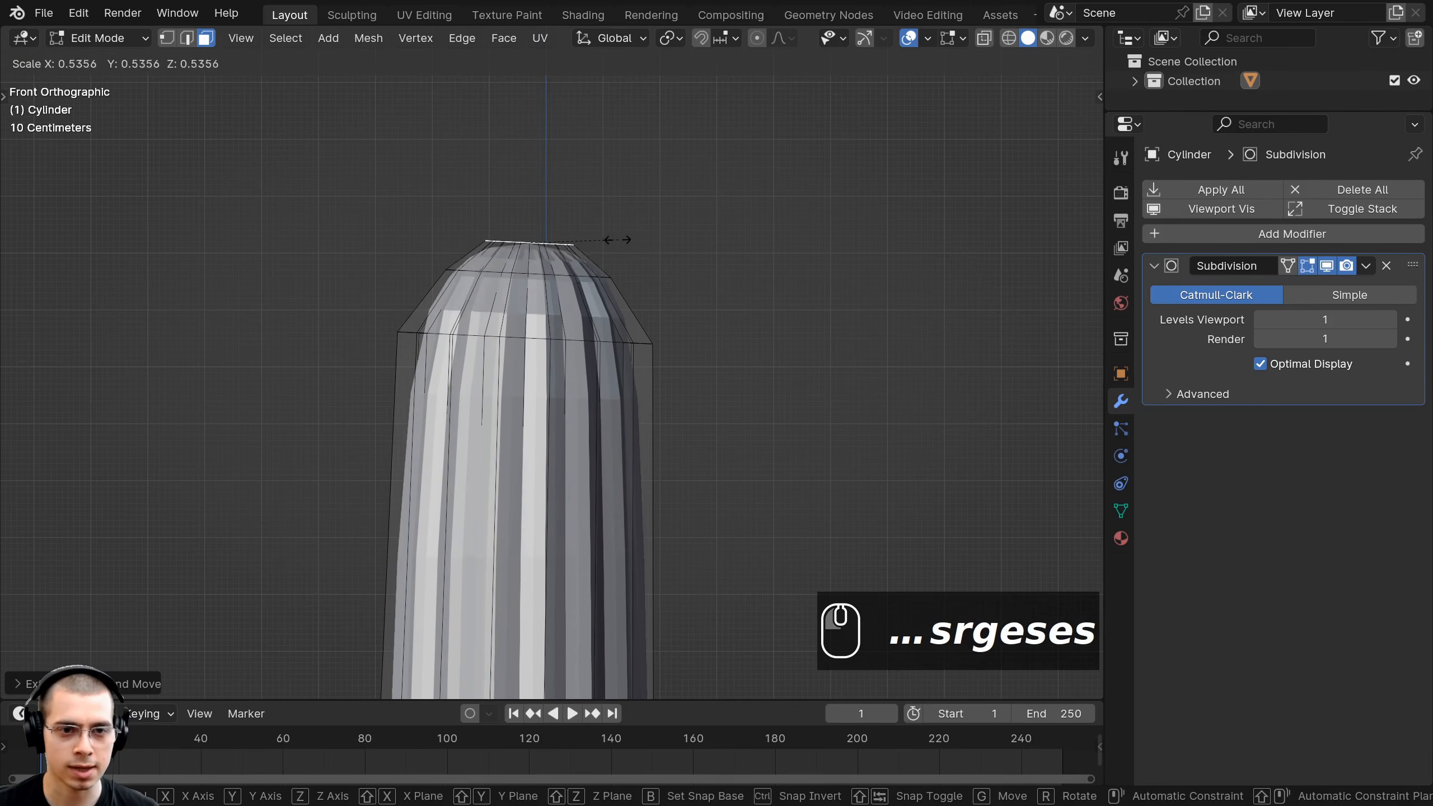
click(583, 239)
key(g)
key(z)
click(587, 249)
Add a horizontal edge loop slid up near the top, then return to Object Mode.
middle_drag(649, 316, 712, 308)
key(z)
scroll(674, 404, down, 3)
scroll(673, 402, up, 2)
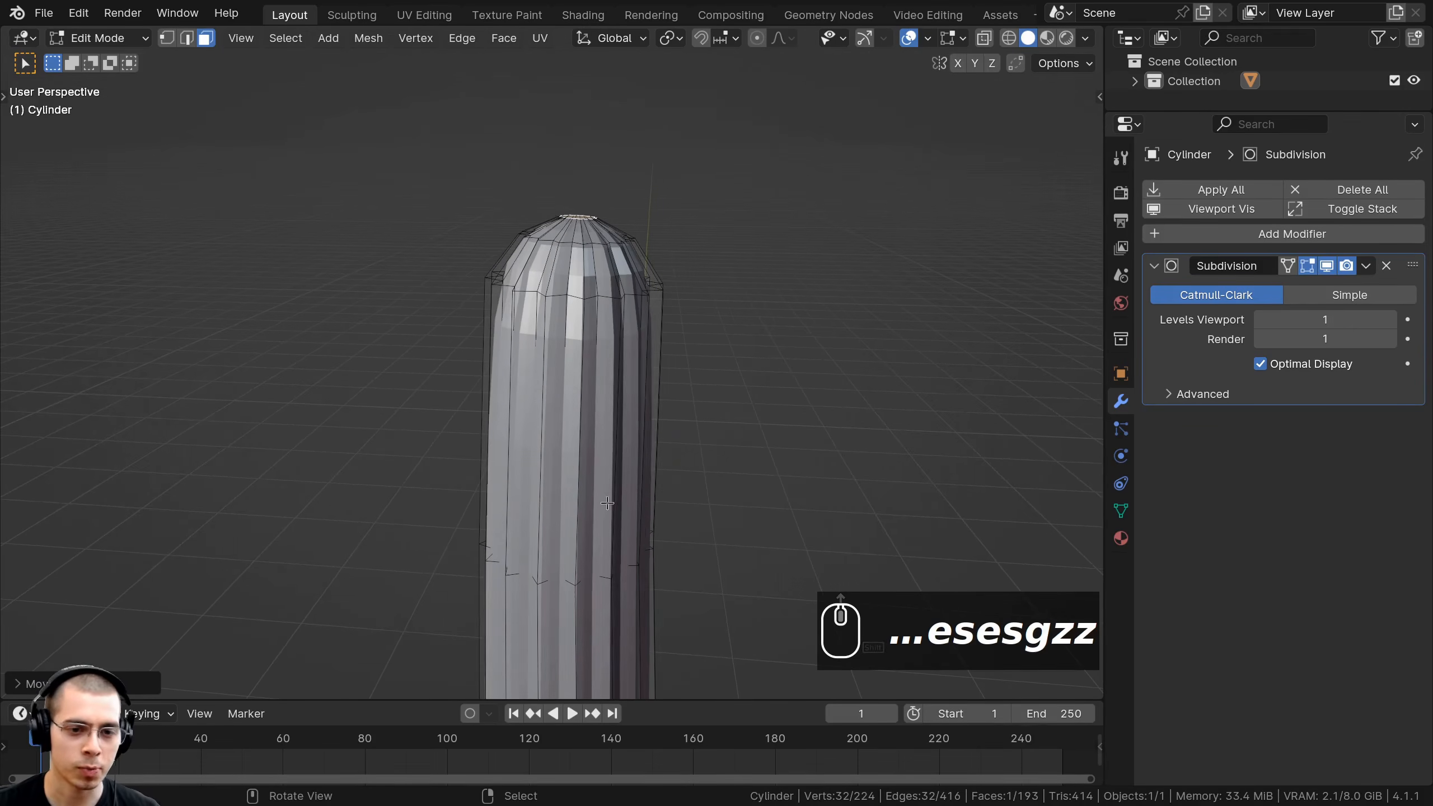
key(ctrl+r)
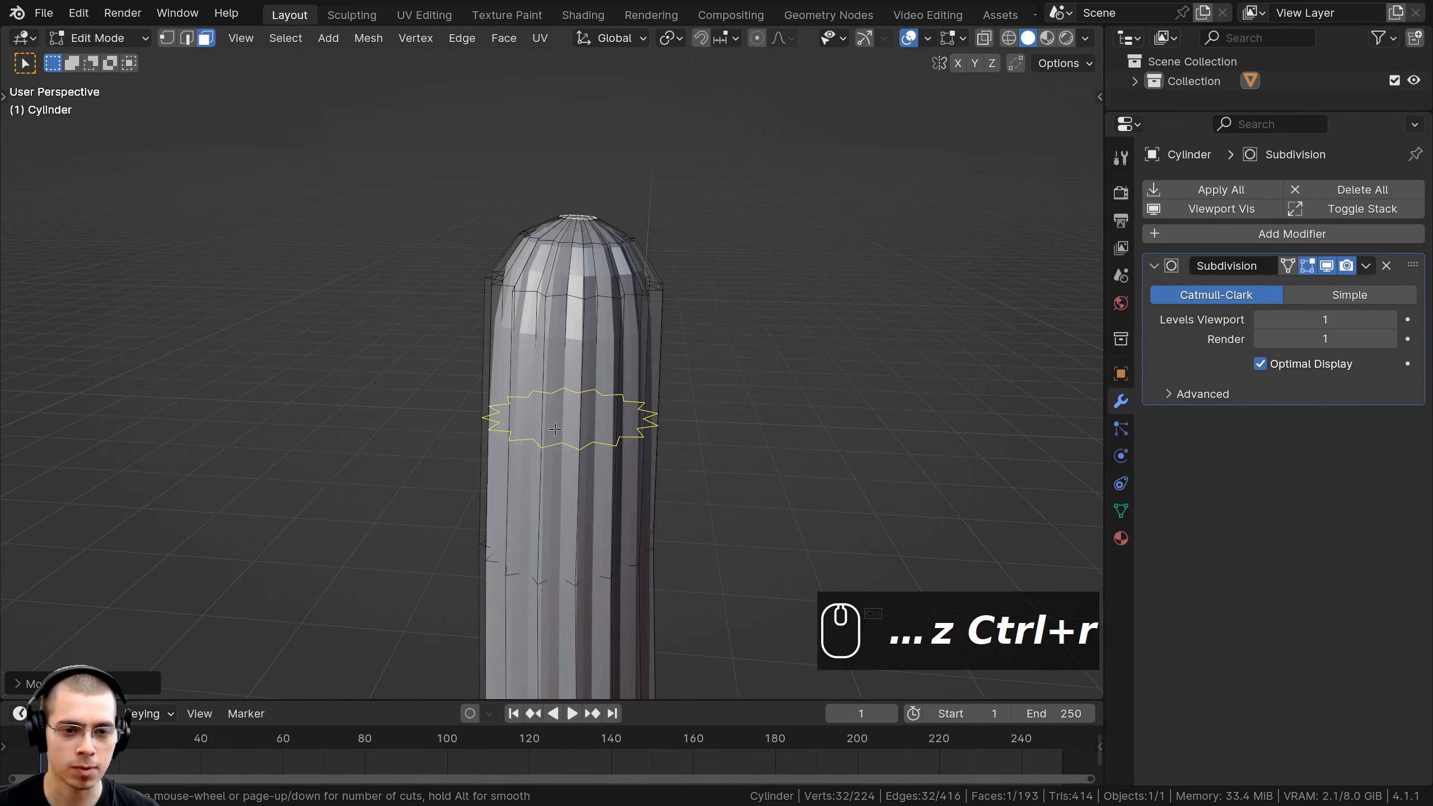
drag(558, 436, 571, 378)
middle_drag(571, 378, 599, 251)
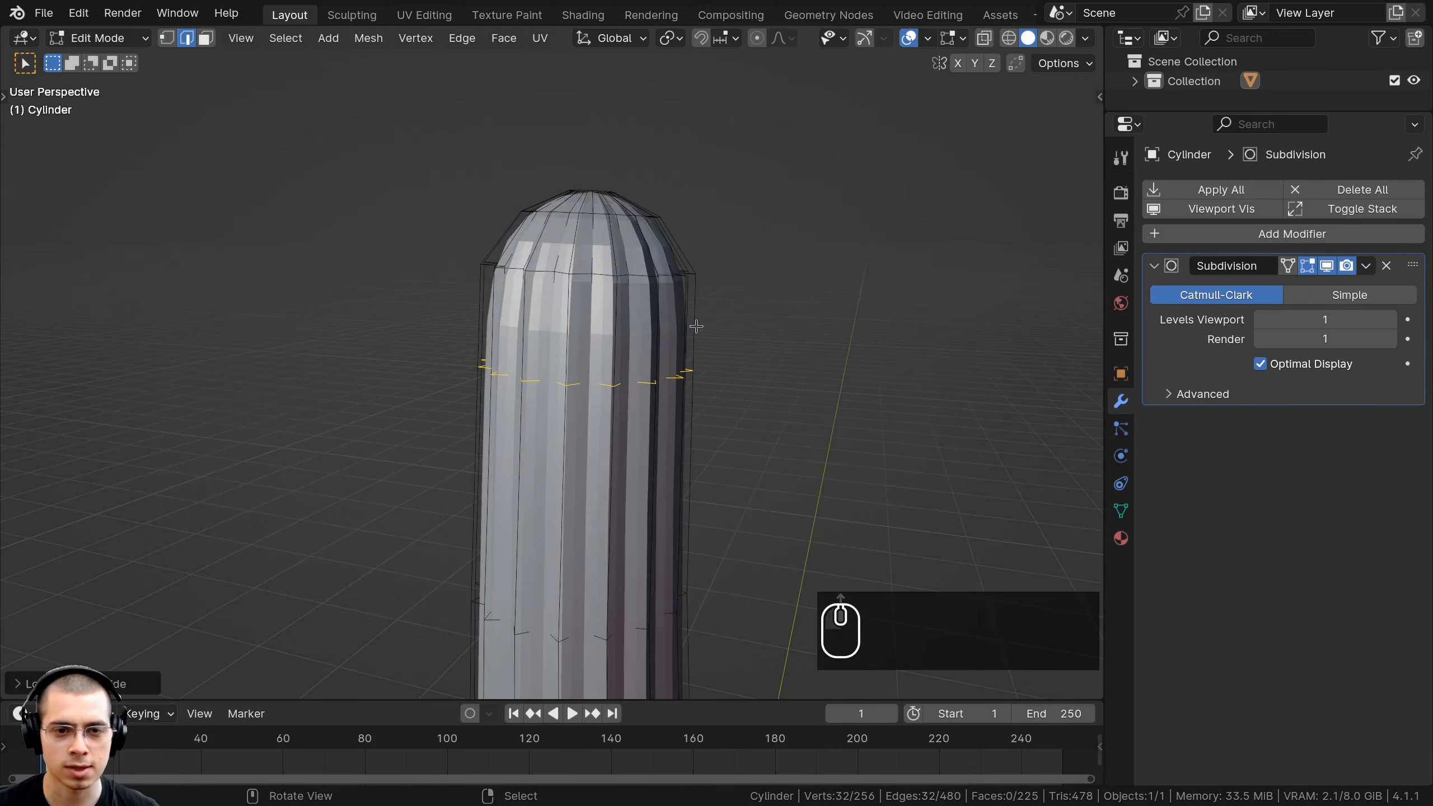
key(Tab)
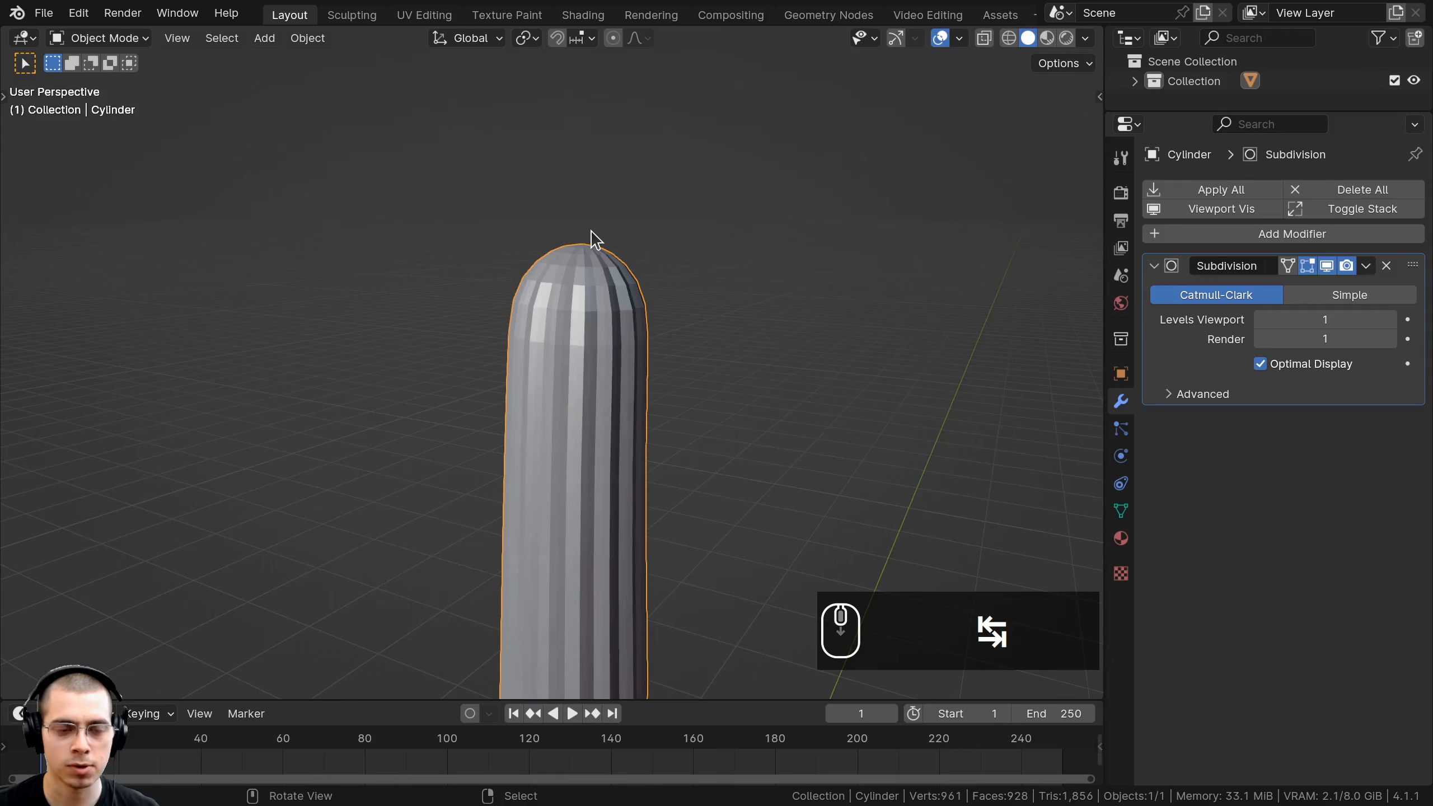
Apply Shade Smooth to the cylinder trunk.
key(w)
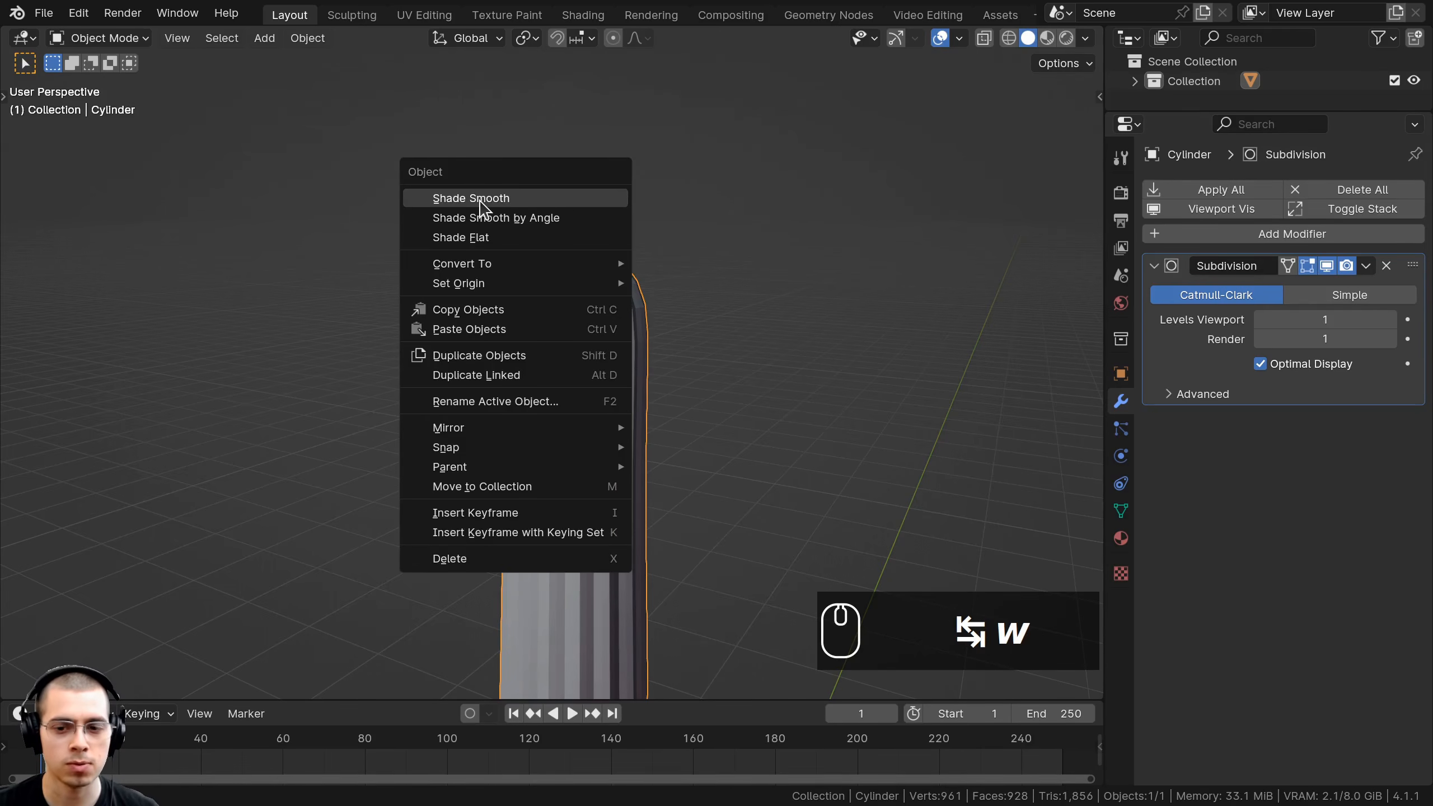
click(481, 202)
scroll(547, 333, down, 4)
shift+middle_drag(587, 417, 585, 269)
scroll(608, 395, down, 4)
key(a)
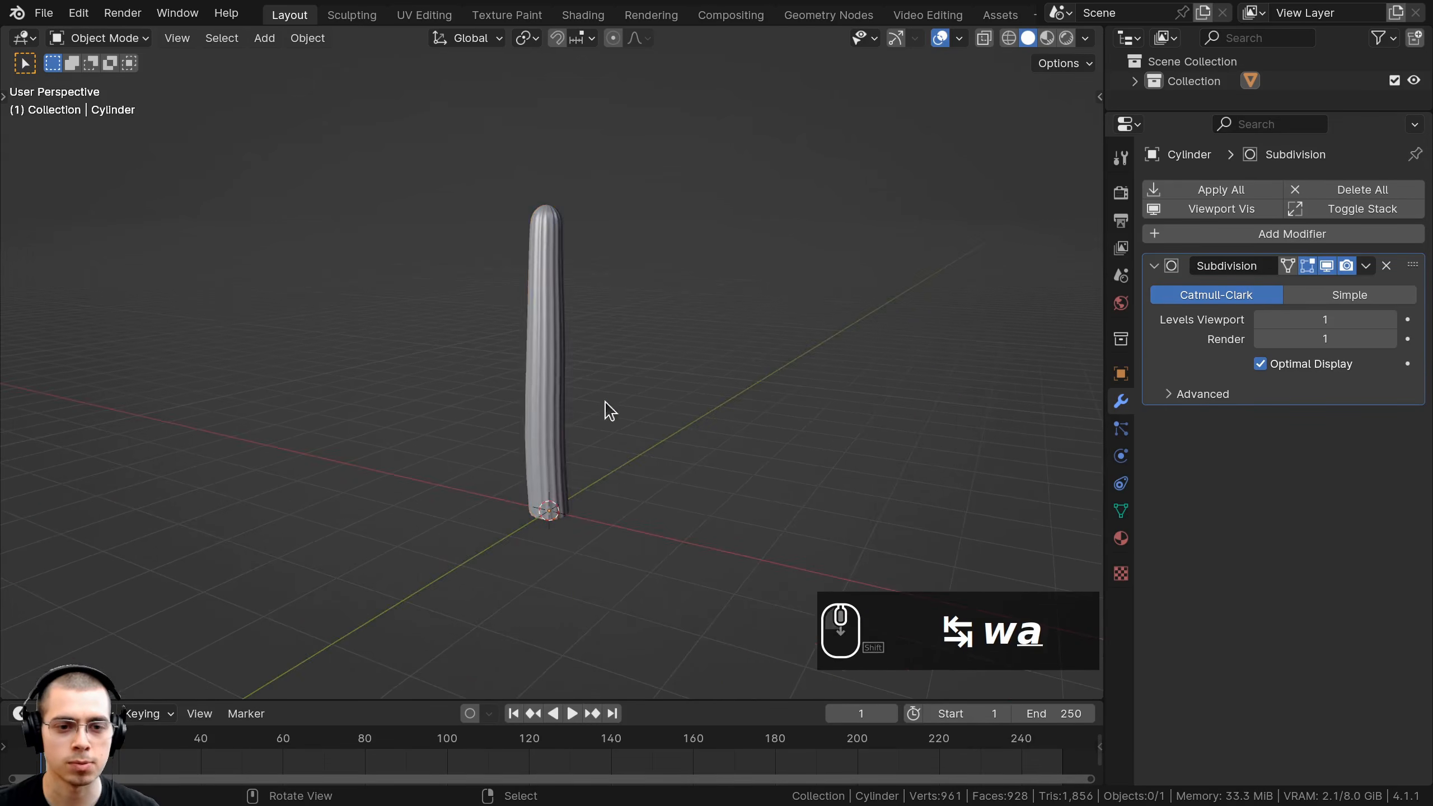
middle_drag(608, 410, 638, 403)
Enter Edit Mode and switch the viewport to see-through wireframe shading.
key(Tab)
scroll(640, 98, up, 4)
scroll(580, 410, up, 4)
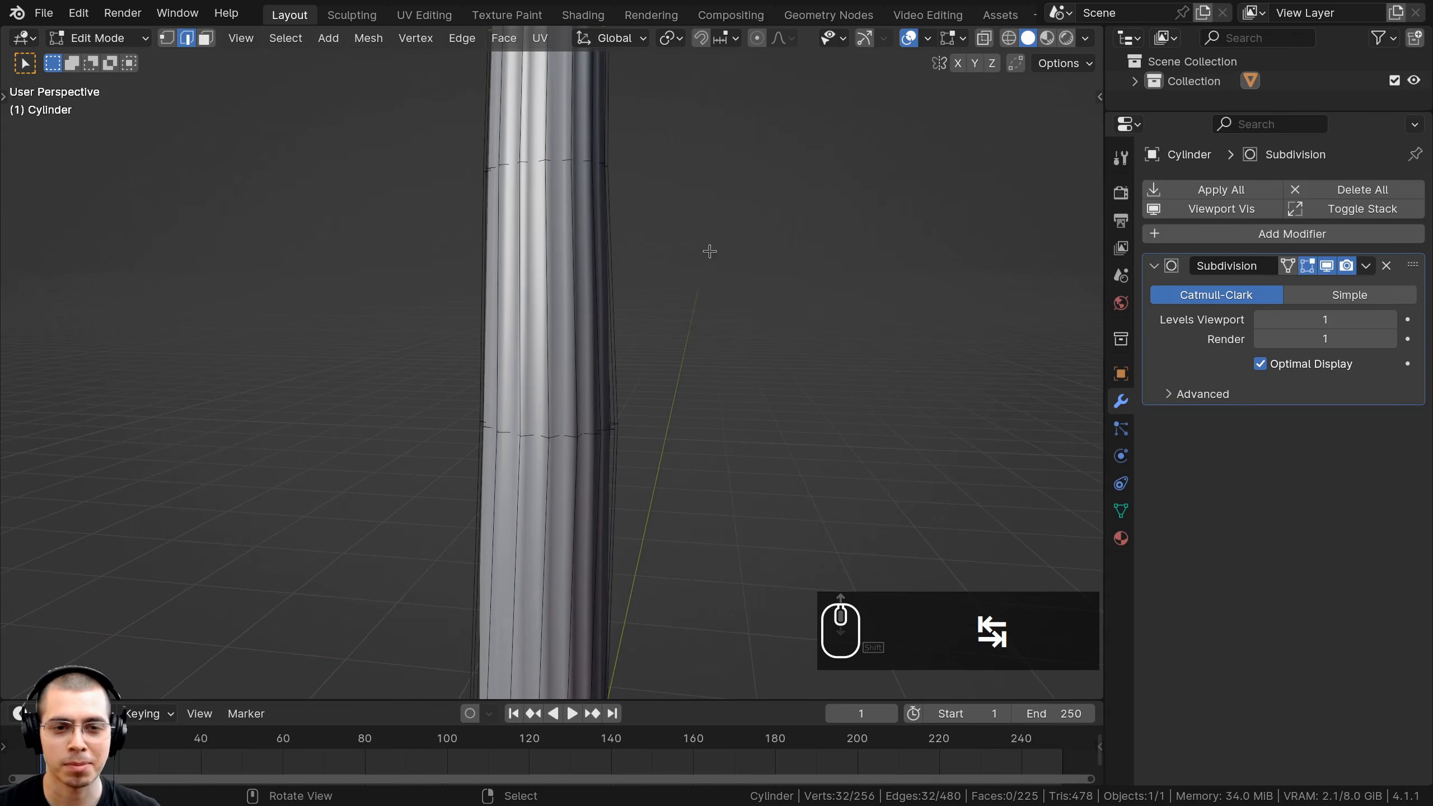
shift+scroll(652, 263, down, 3)
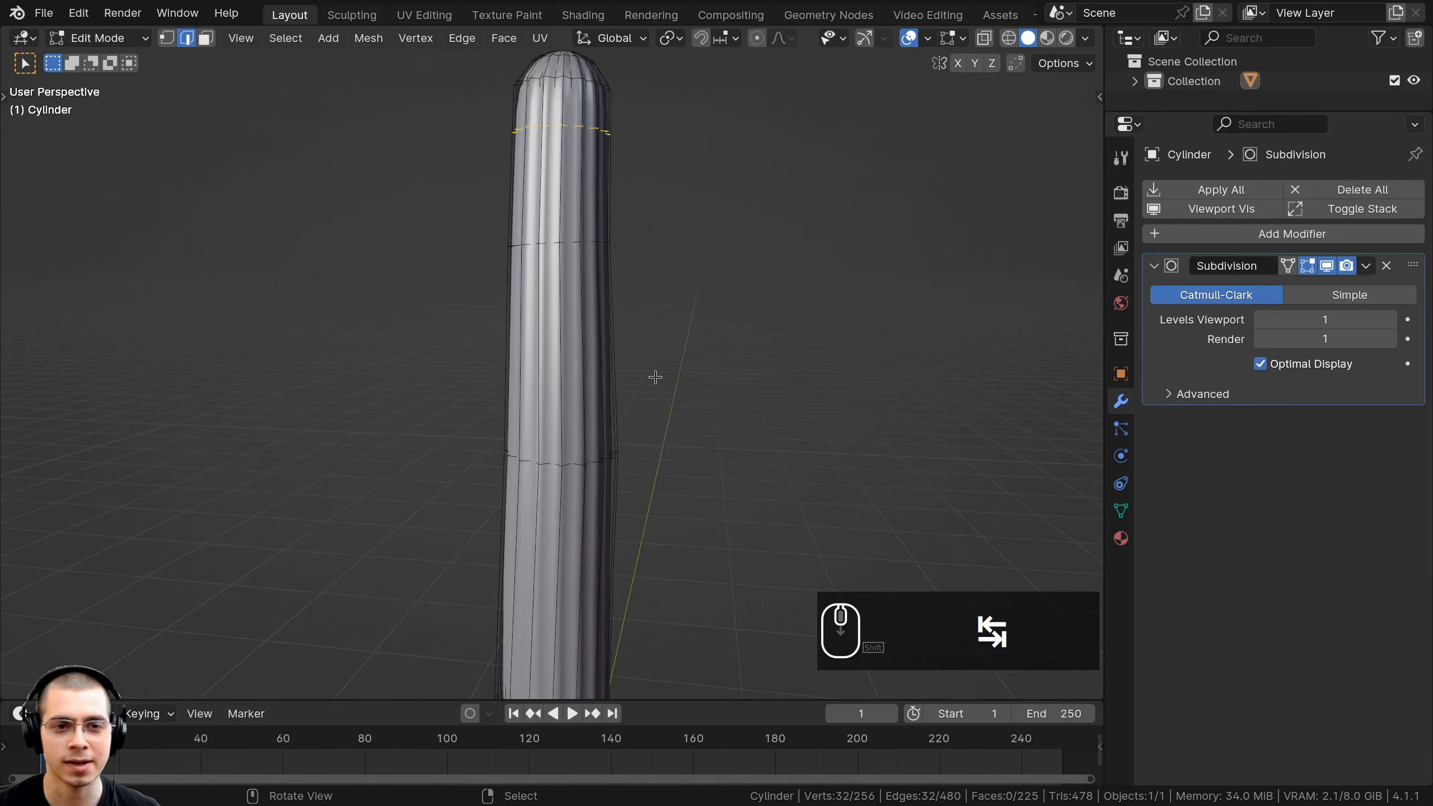
shift+scroll(662, 311, down, 6)
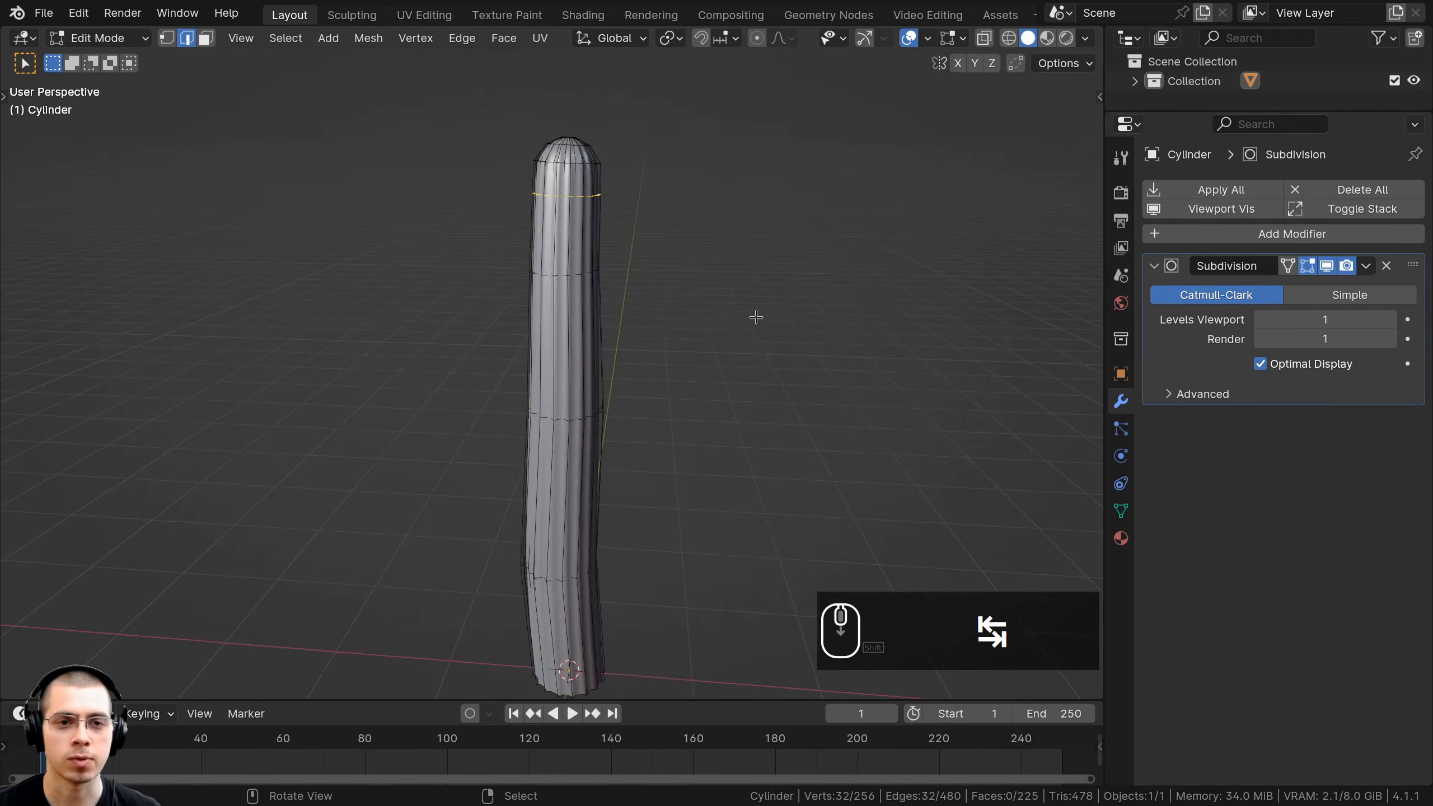
key(z)
click(564, 317)
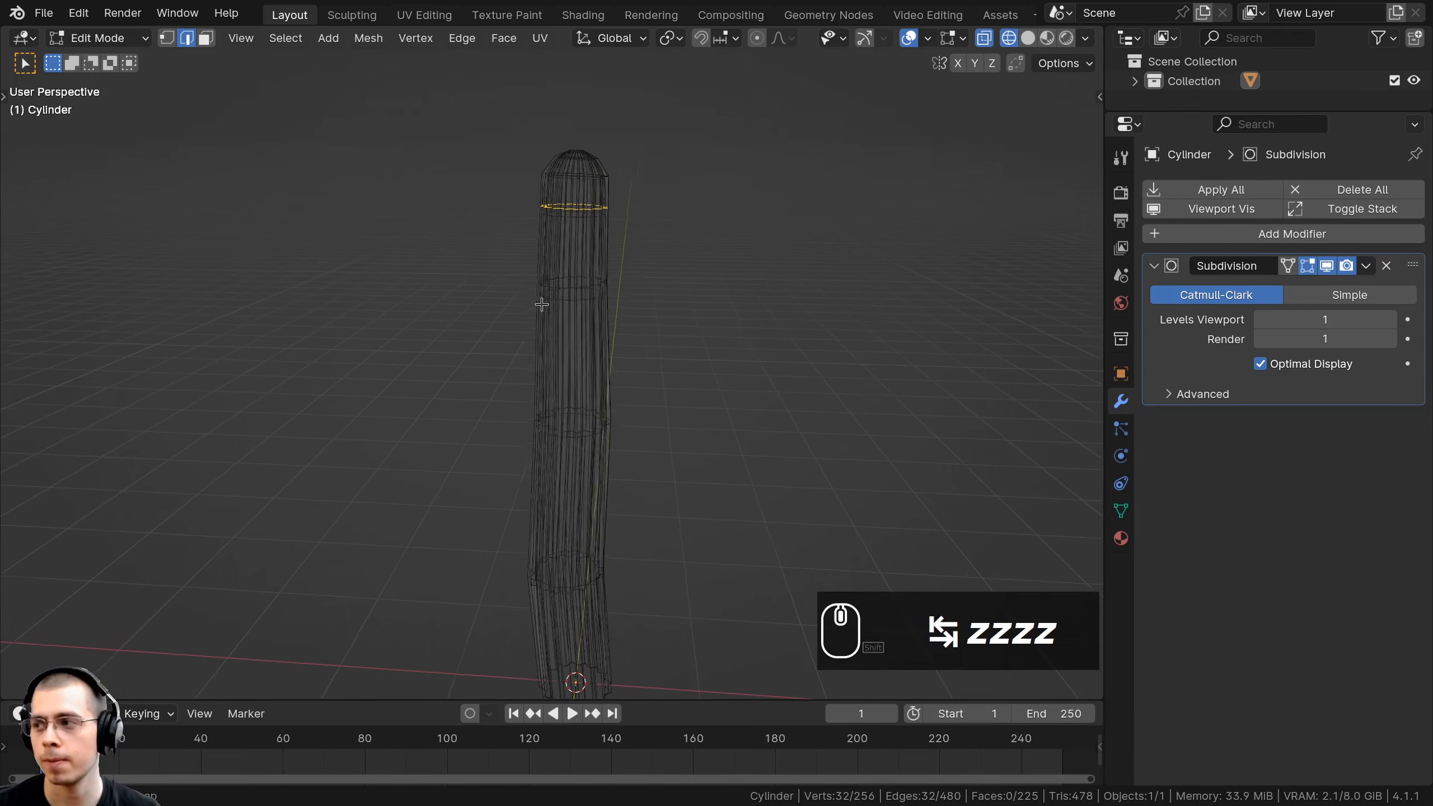
In vertex select mode, box-select the trunk vertices above its lowest section.
click(167, 39)
shift+scroll(390, 182, down, 4)
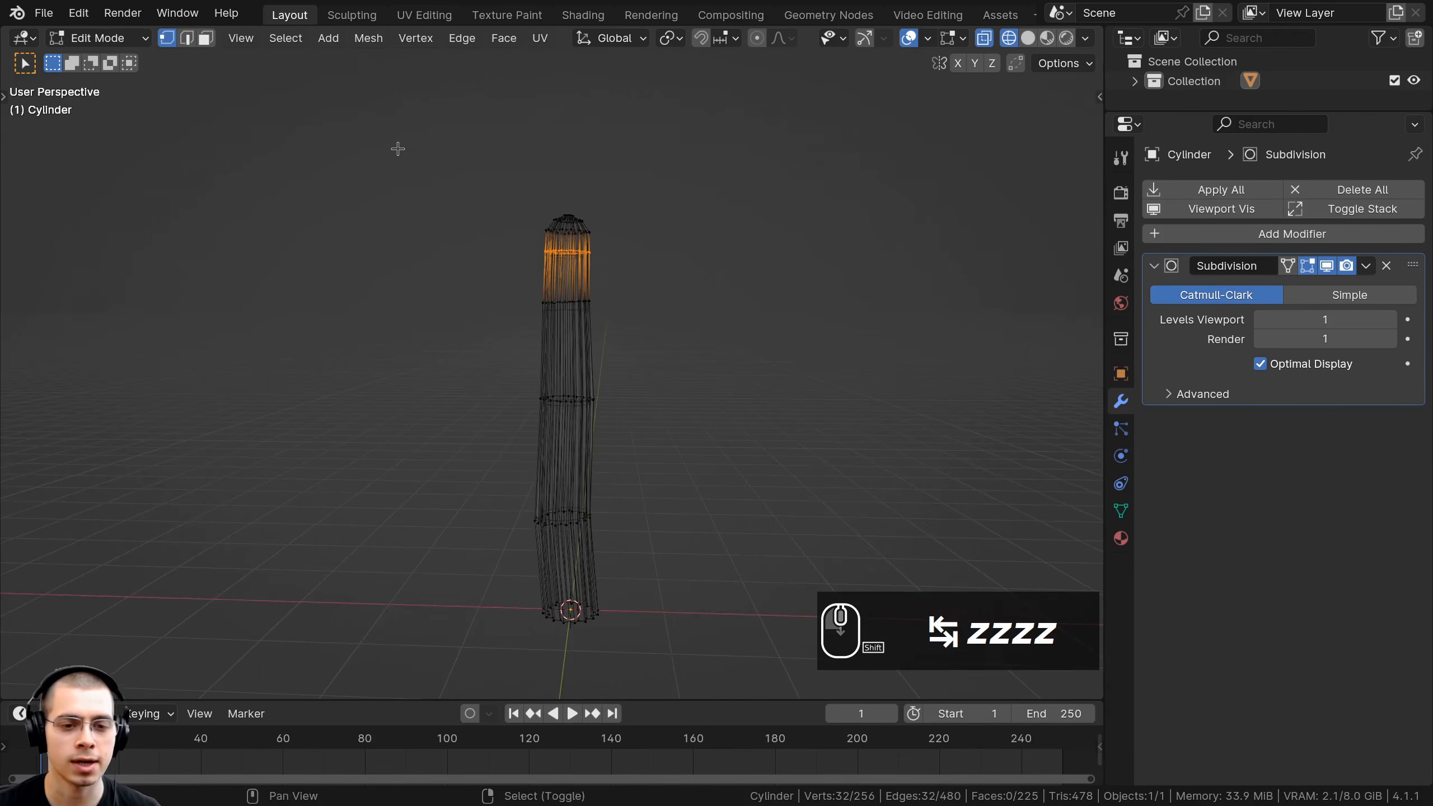
drag(449, 117, 711, 536)
scroll(569, 308, up, 1)
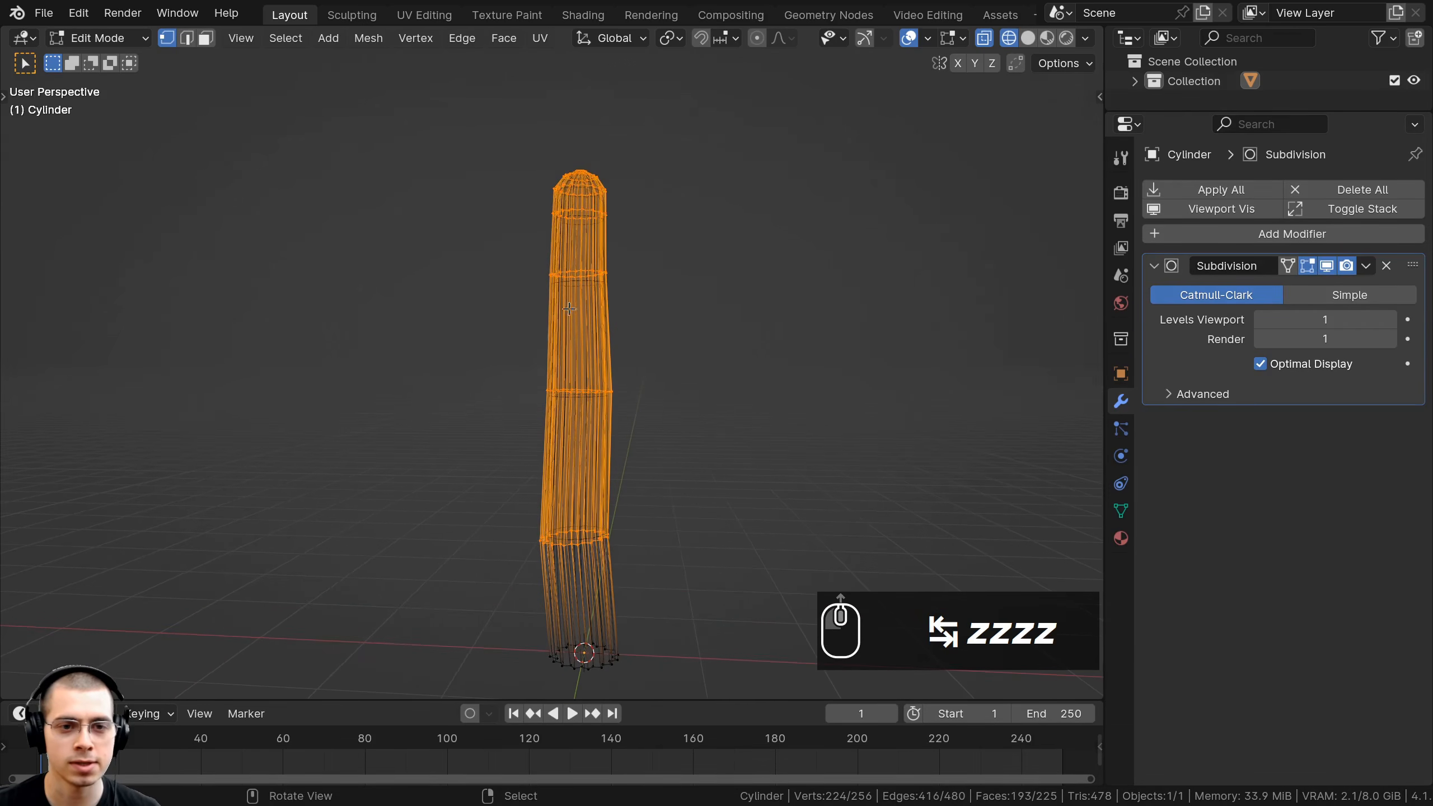
Duplicate part of the trunk, then shrink, tilt and place the copy beside the trunk as an arm.
key(shift+d)
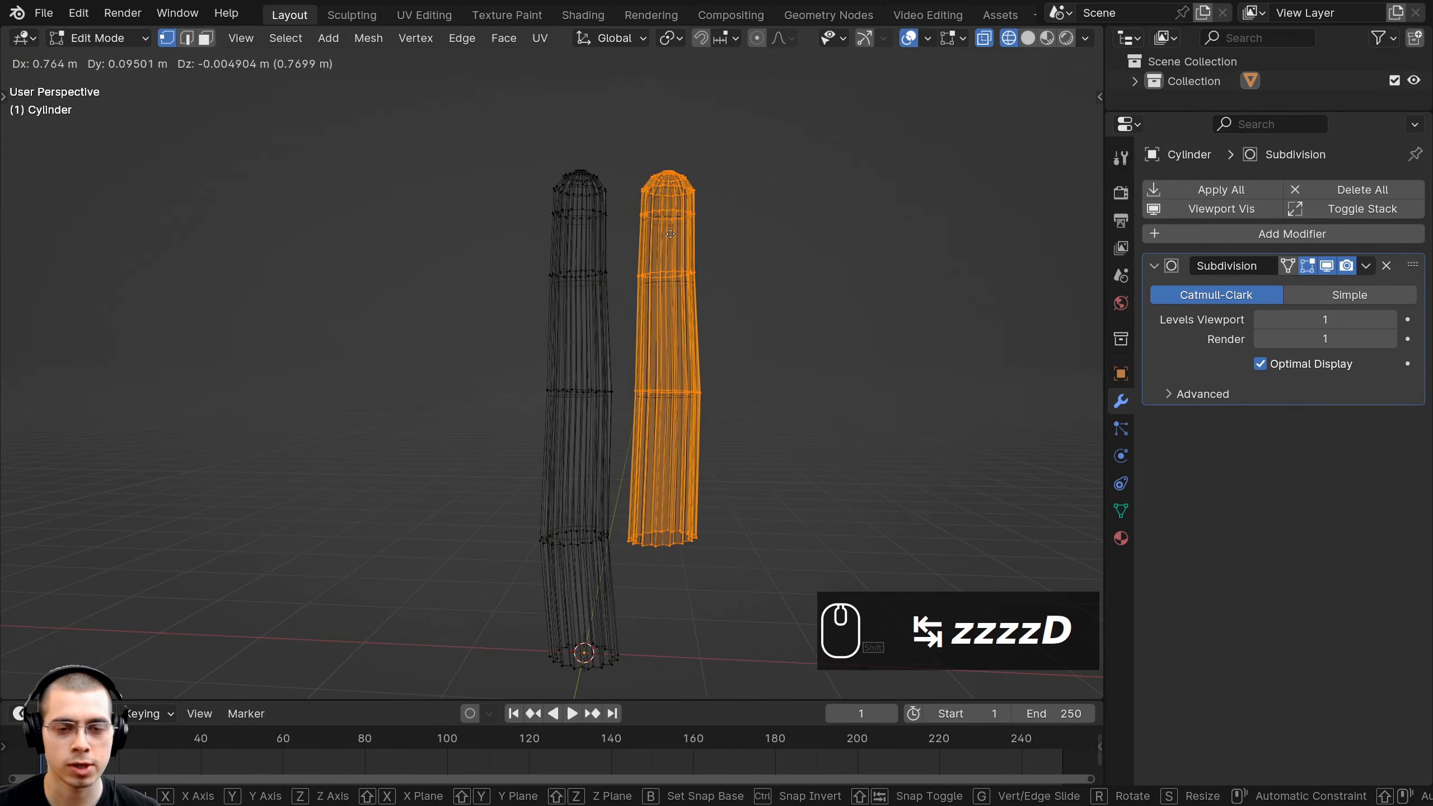
shift+click(673, 232)
middle_drag(673, 232, 892, 278)
key(s)
key(r)
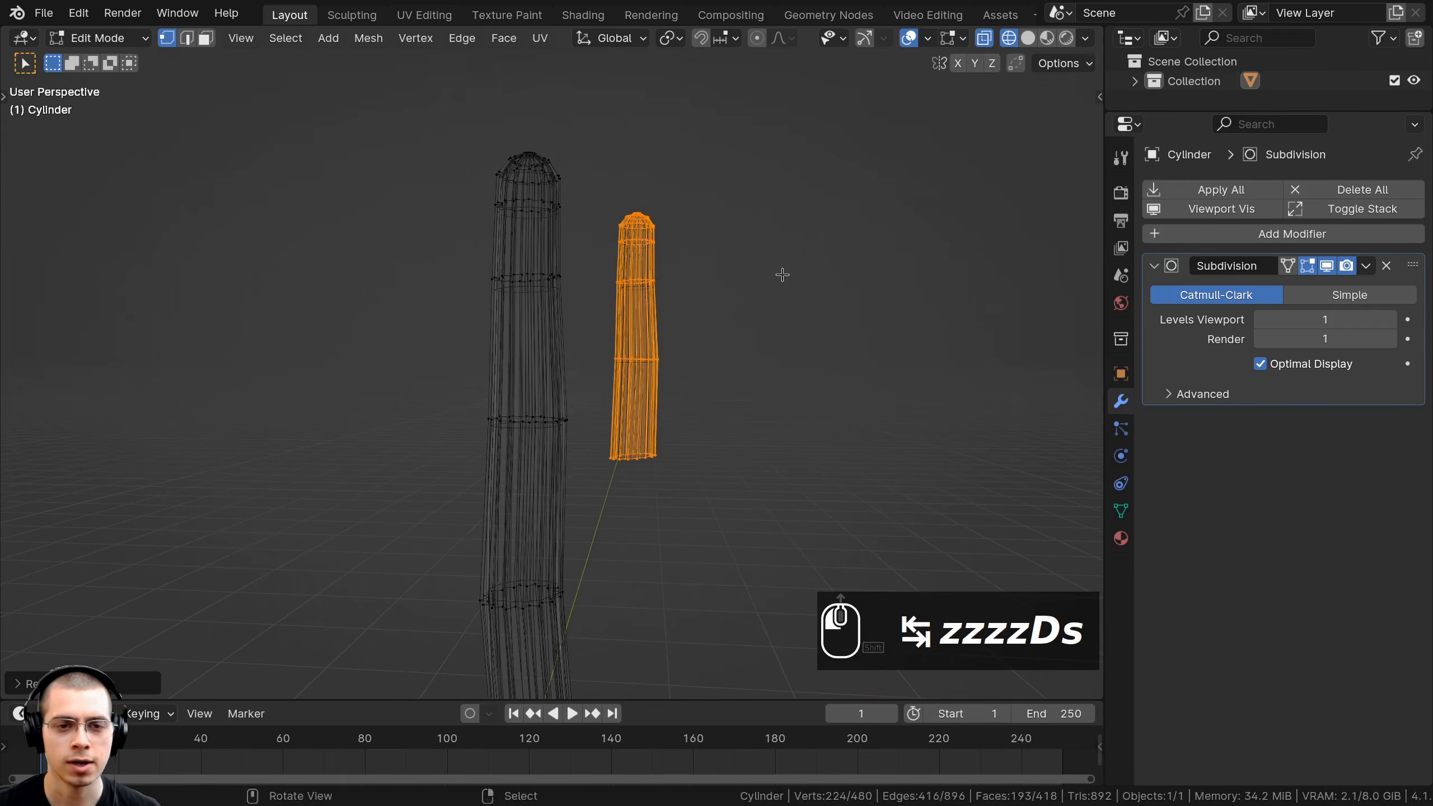
key(g)
click(760, 232)
key(s)
click(807, 260)
key(r)
click(806, 289)
key(g)
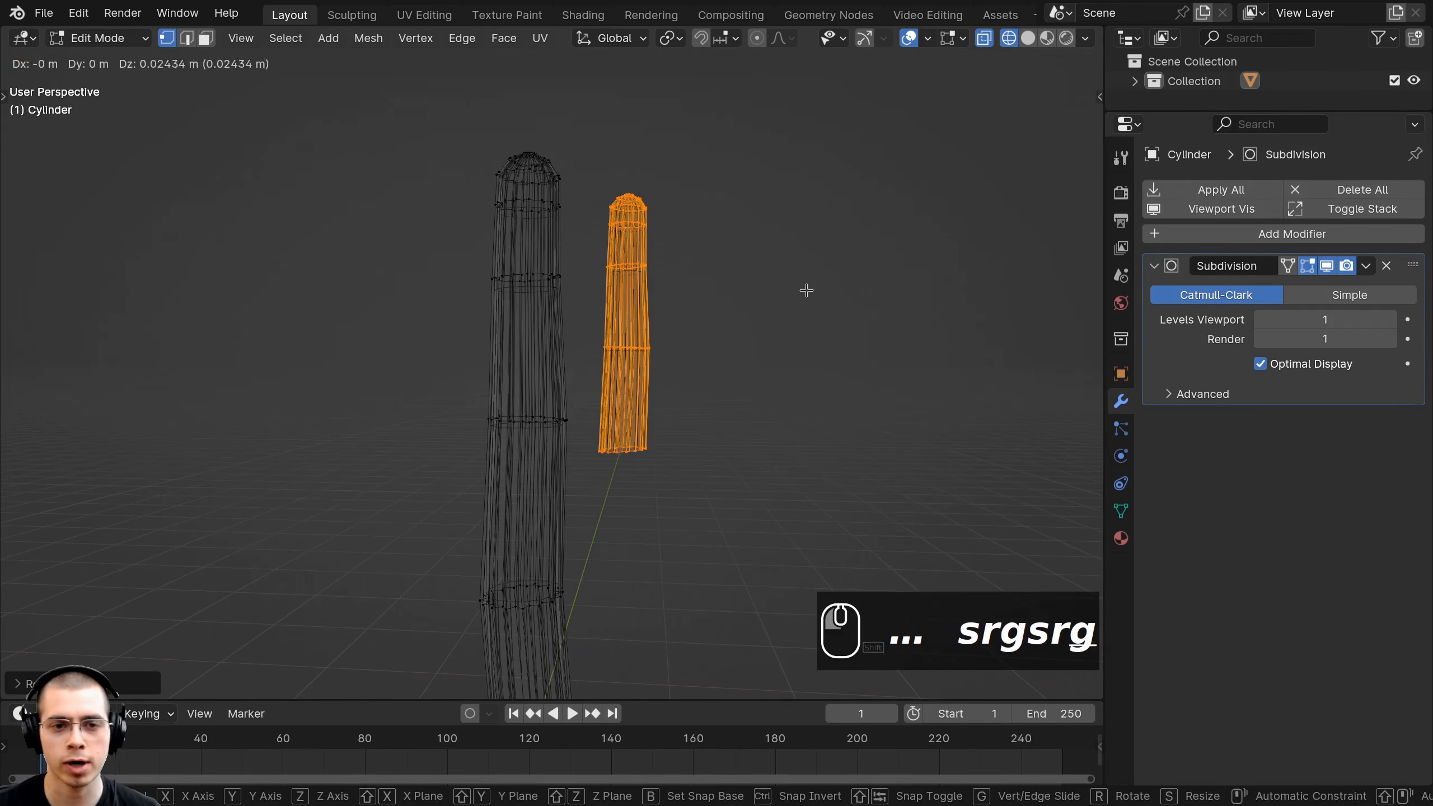
click(795, 295)
Shrink and reposition the duplicate arm's lower rings.
scroll(730, 328, up, 1)
scroll(730, 343, up, 1)
middle_drag(730, 342, 717, 316)
key(a)
middle_drag(621, 314, 586, 295)
drag(561, 298, 730, 586)
middle_drag(729, 471, 778, 468)
key(s)
click(781, 410)
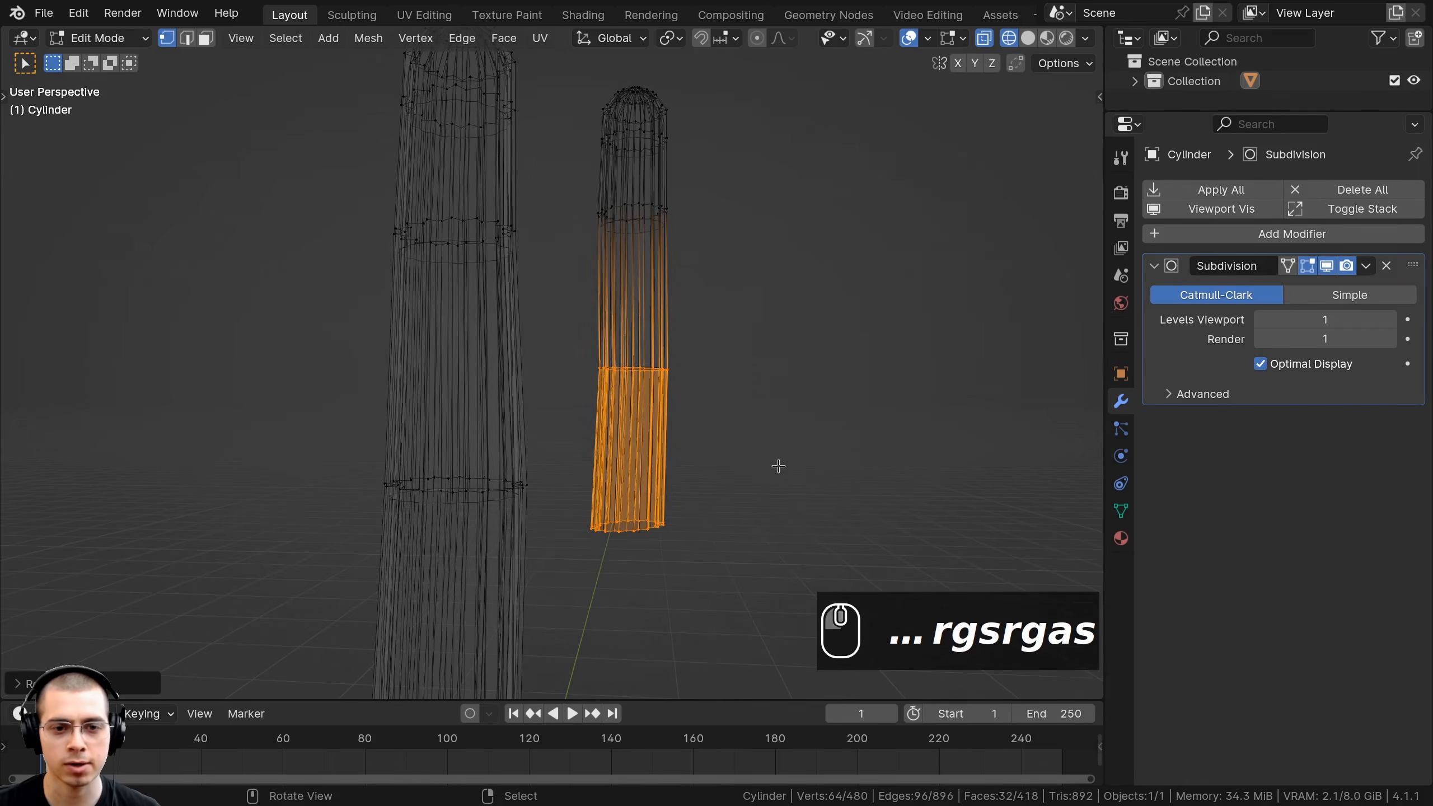
key(g)
click(722, 397)
Tilt the arm's bottom section toward the trunk and move it into place.
middle_drag(723, 397, 554, 294)
key(a)
drag(553, 294, 777, 500)
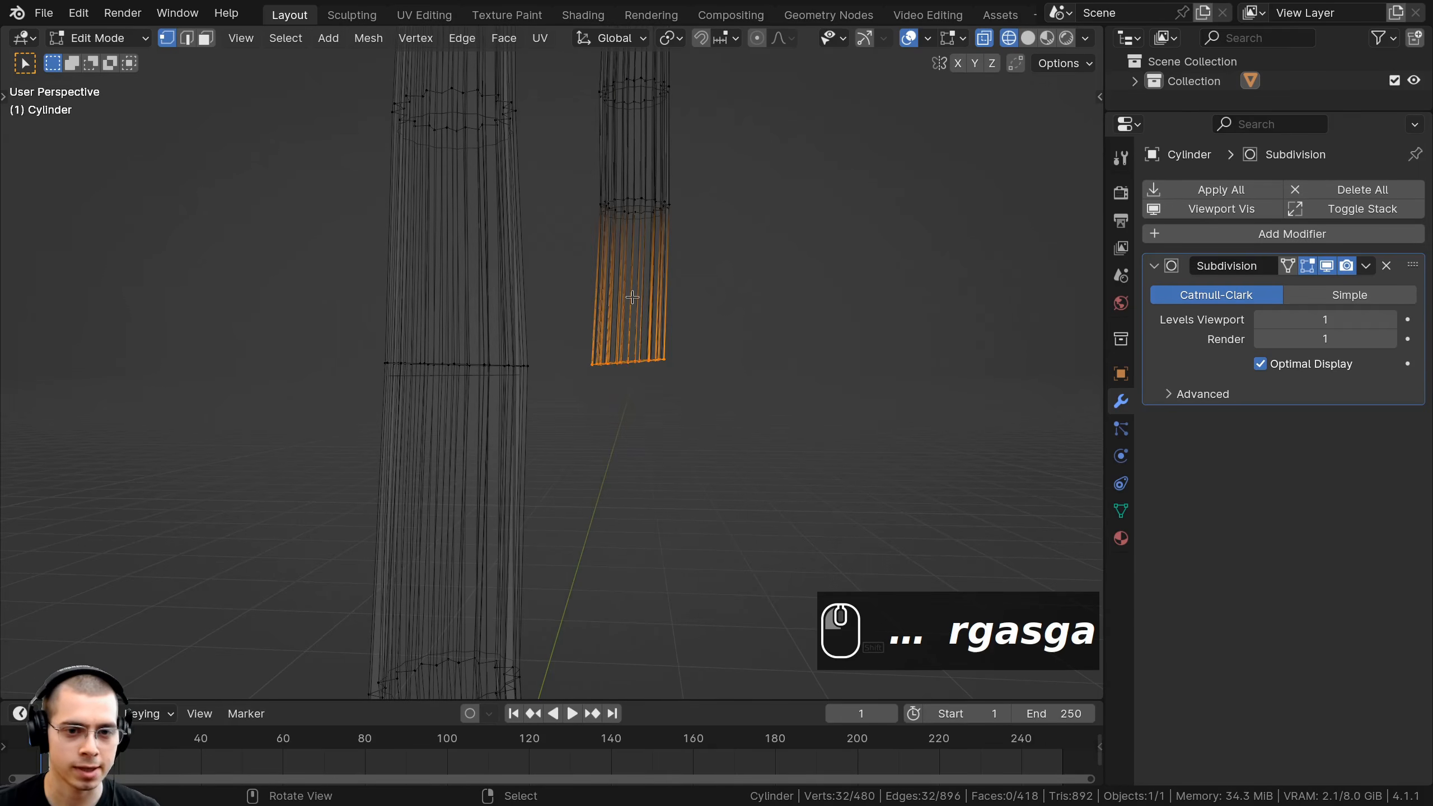
middle_drag(777, 499, 685, 355)
key(r)
key(g)
click(690, 349)
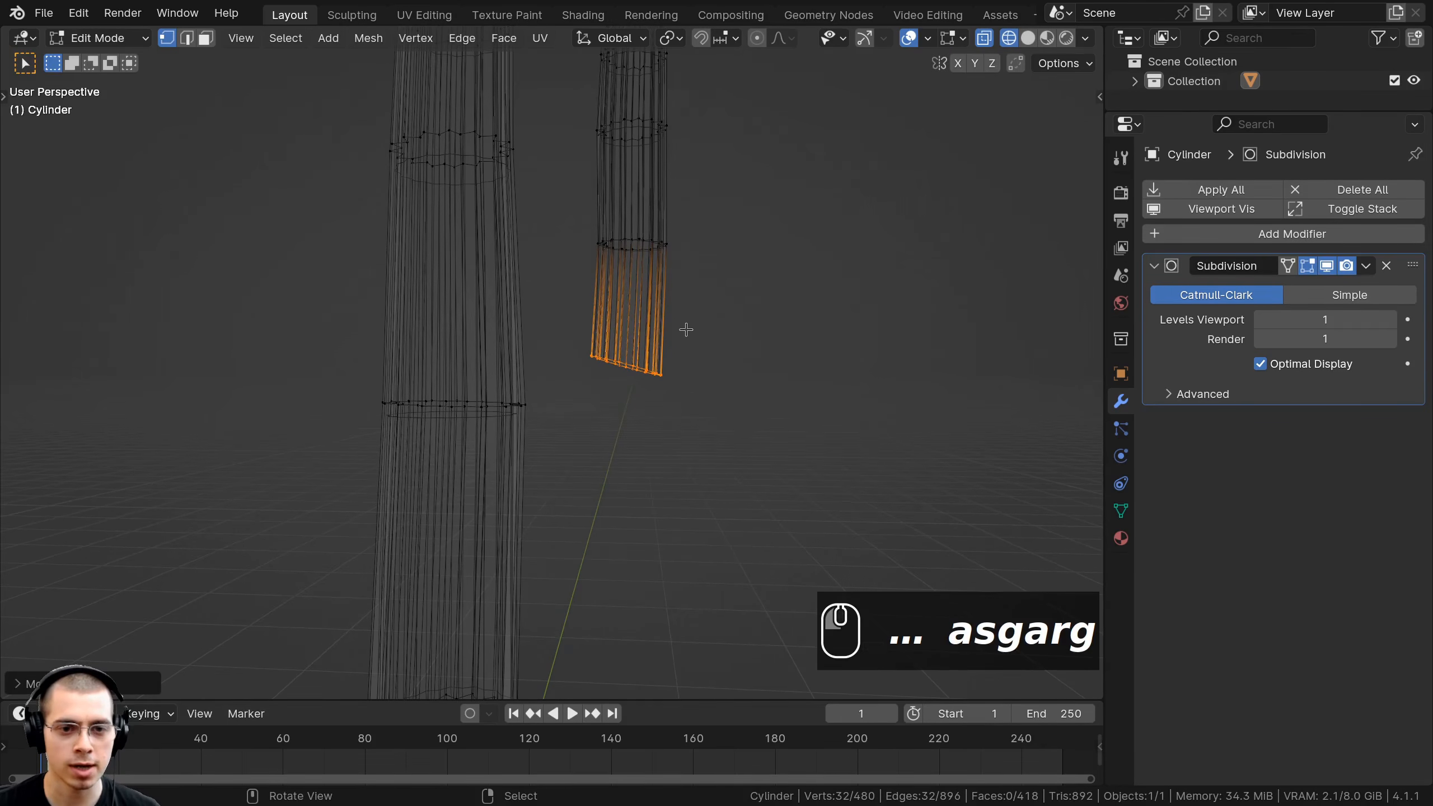
Extrude and rotate two new sections from the arm's bottom to bend it toward the trunk.
key(e)
key(r)
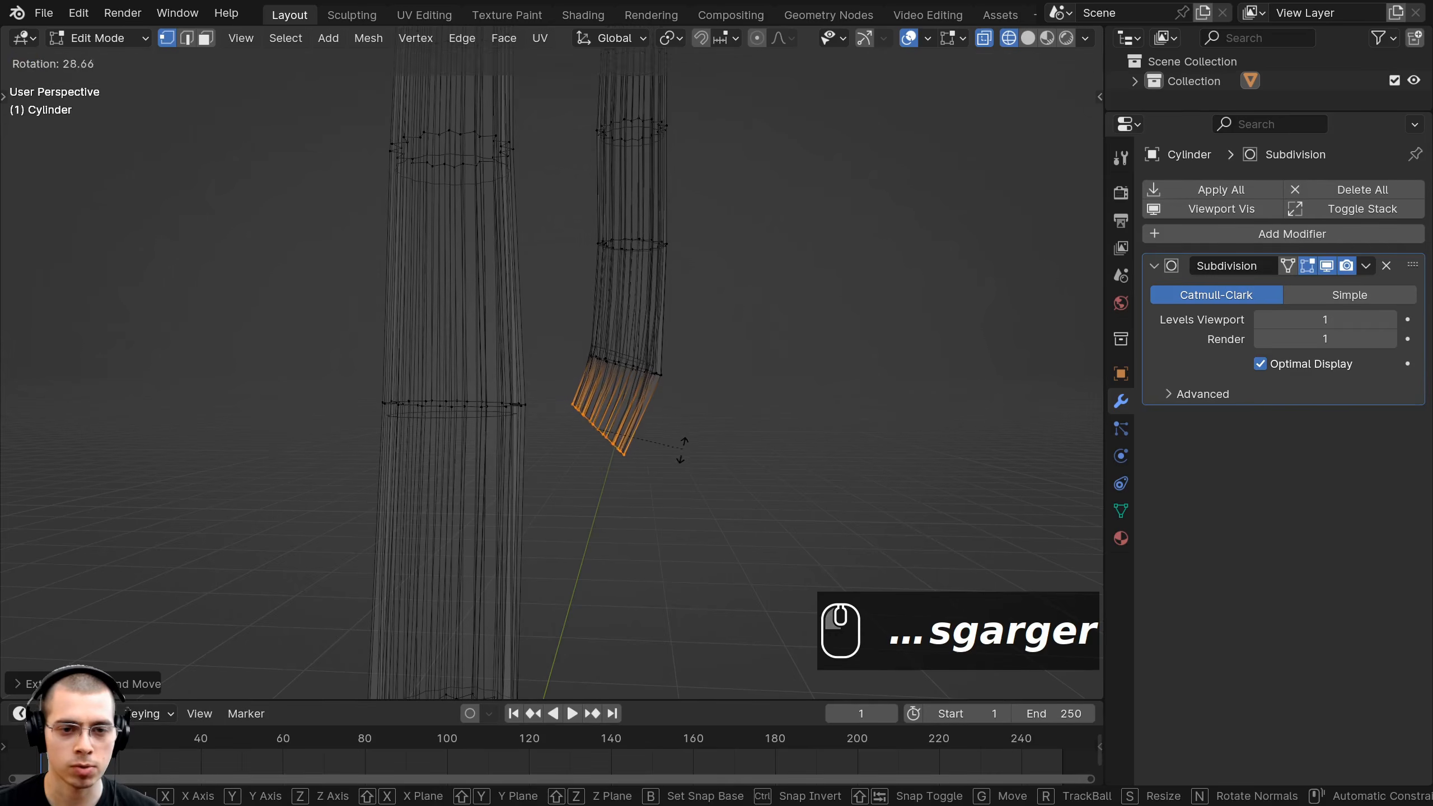
key(g)
click(616, 443)
key(e)
key(r)
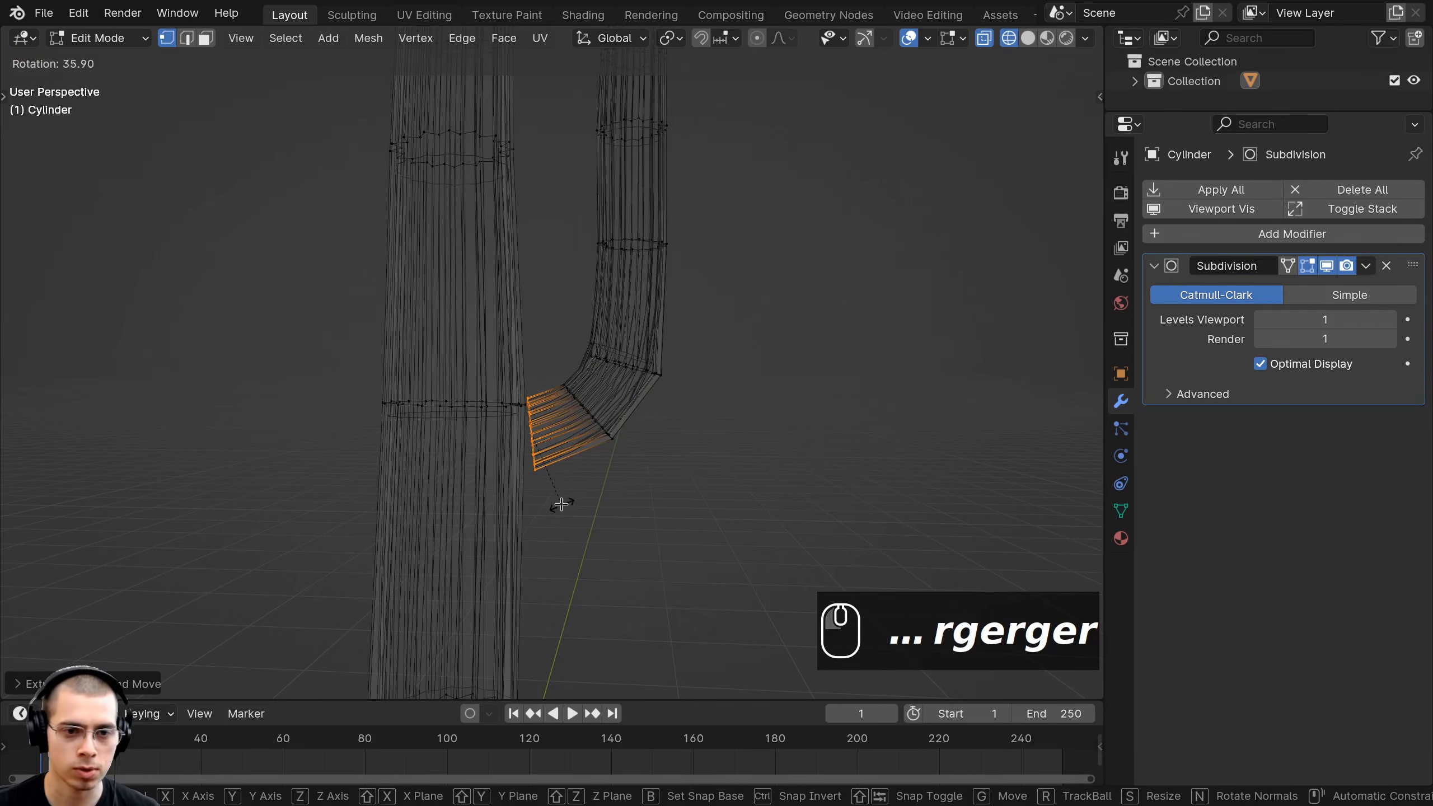
click(562, 504)
key(g)
click(579, 489)
Extrude a nearly vertical end section and fit the arm's end against the trunk.
key(e)
click(537, 477)
key(r)
click(524, 483)
key(g)
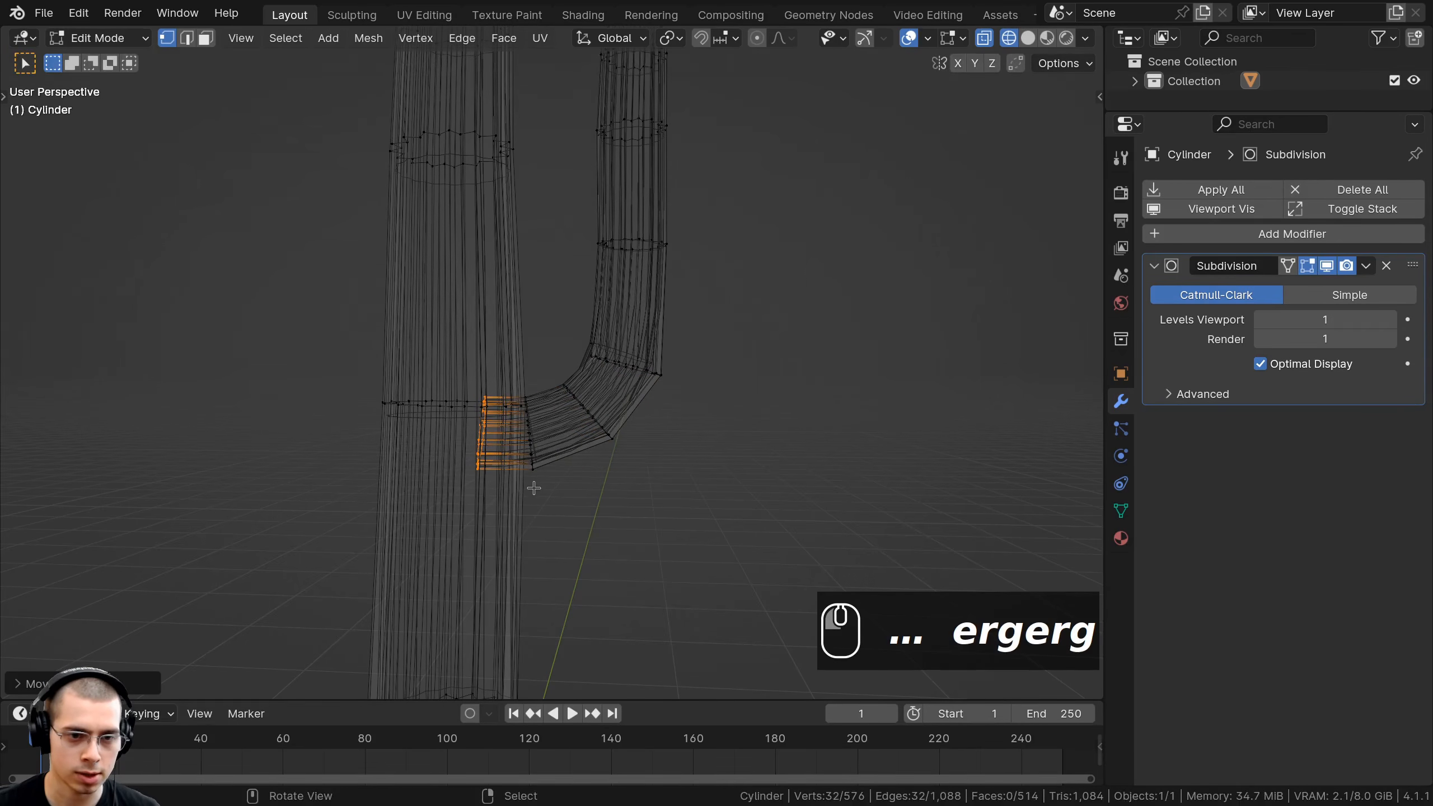
View the cactus straight from the front in see-through wireframe.
key(r)
key(g)
scroll(559, 399, down, 5)
key(z)
key(z)
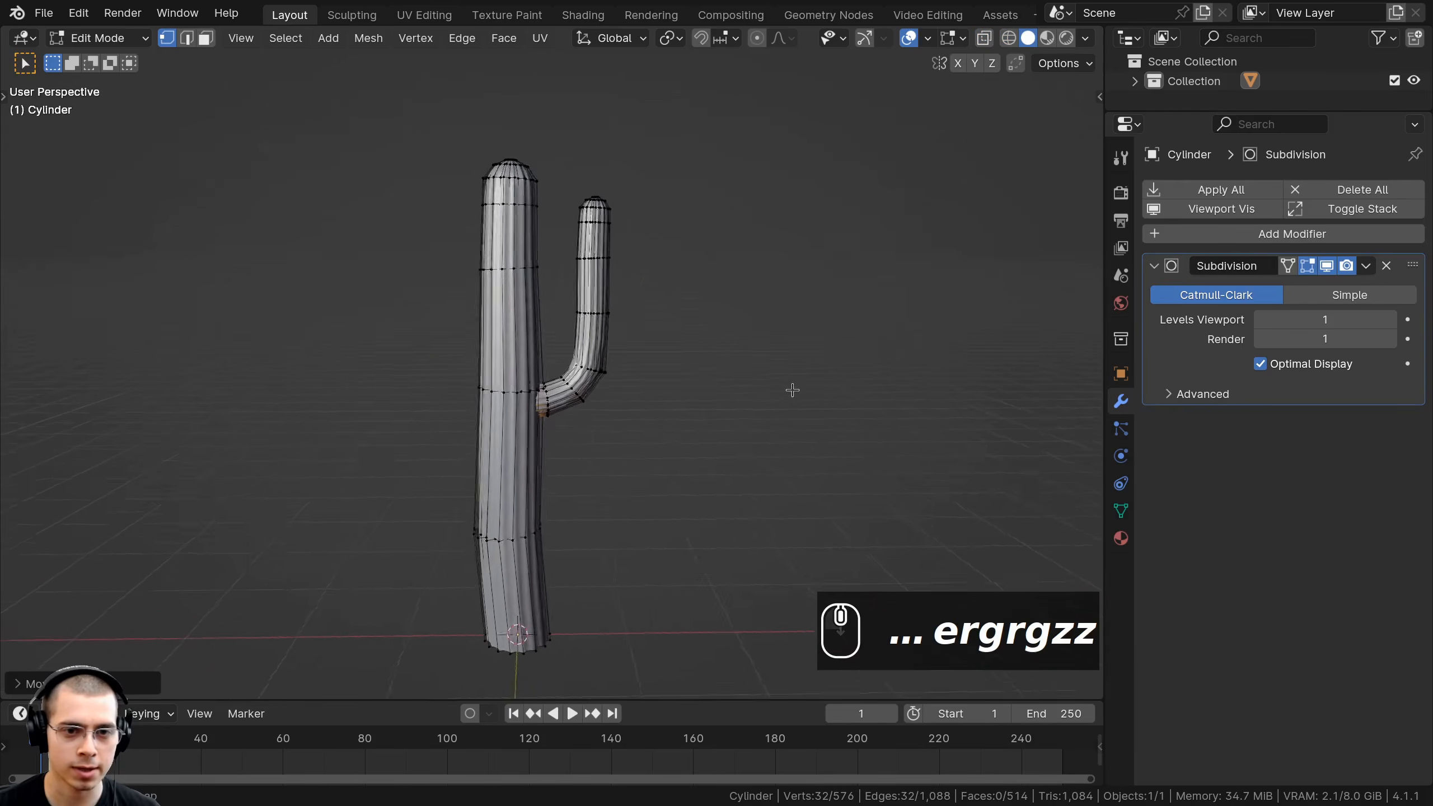
middle_drag(793, 390, 750, 404)
scroll(756, 376, up, 1)
key(KP_1)
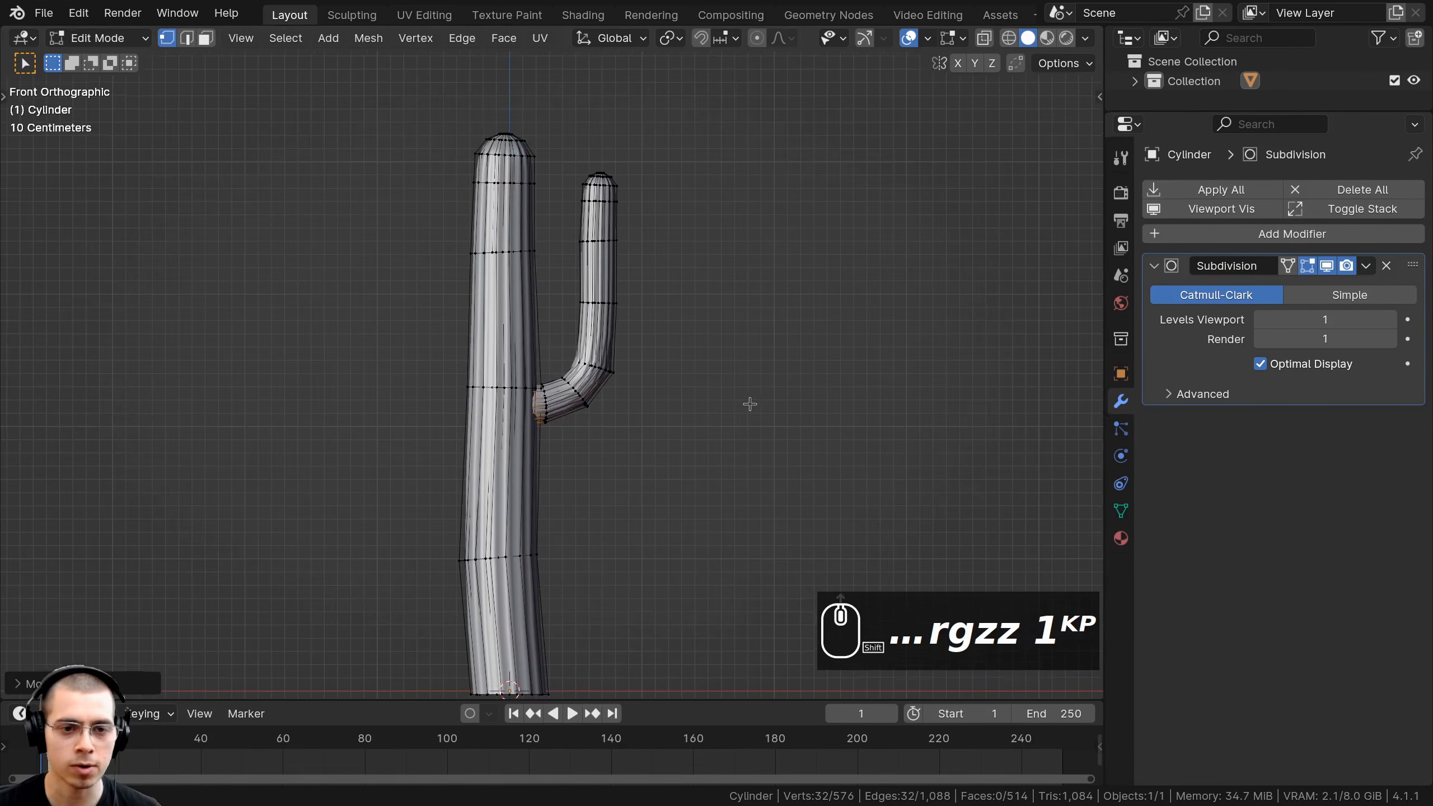
scroll(750, 404, up, 1)
key(z)
shift+middle_drag(544, 328, 555, 366)
Select the arm's vertices, rotate the arm and move it closer to the trunk.
key(a)
drag(568, 115, 715, 404)
key(r)
key(g)
click(718, 342)
Box-select the arm's upper part, then rotate and move it.
key(a)
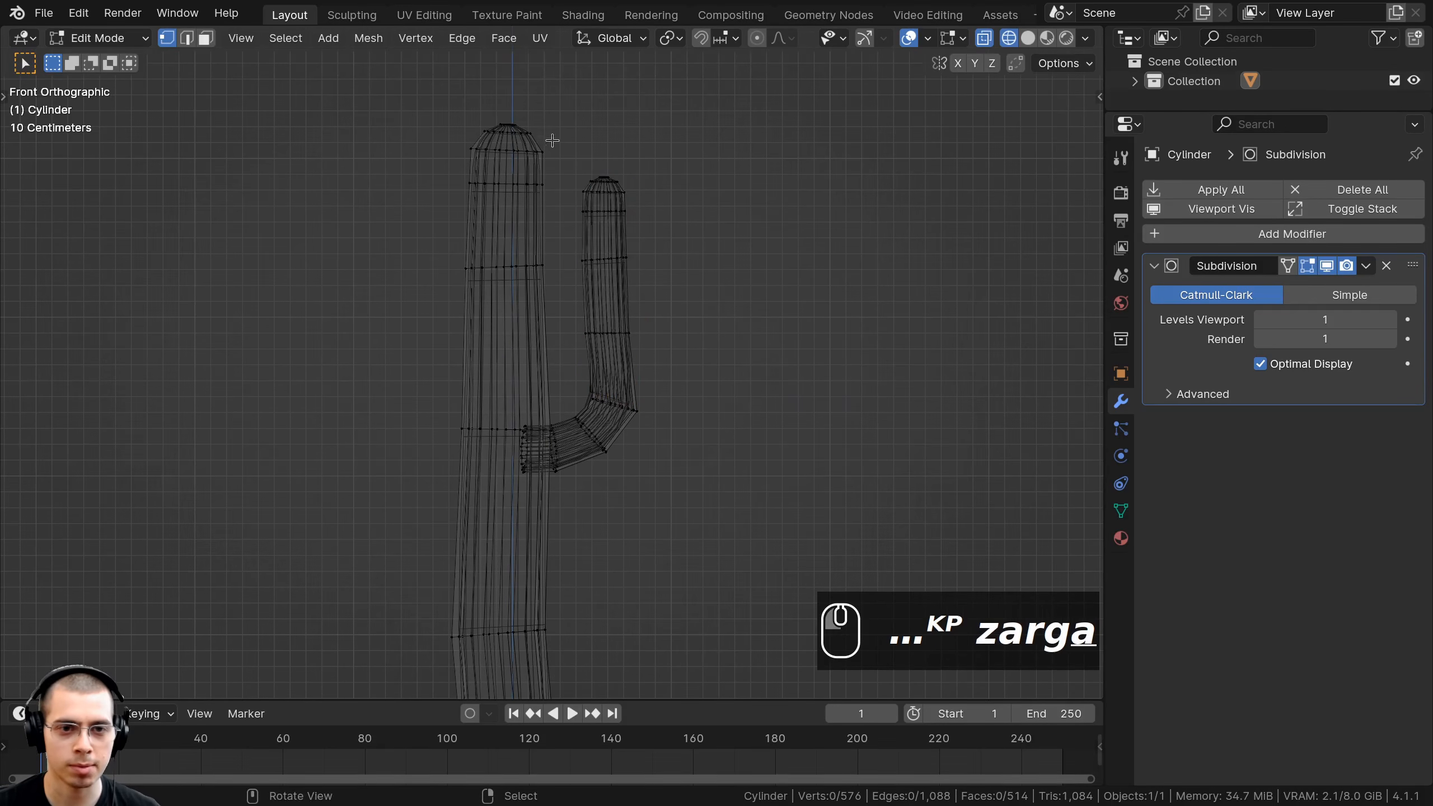
key(b)
drag(556, 128, 682, 309)
key(r)
key(g)
Shift the arm's middle ring to the left.
scroll(572, 304, up, 1)
key(b)
drag(572, 304, 707, 355)
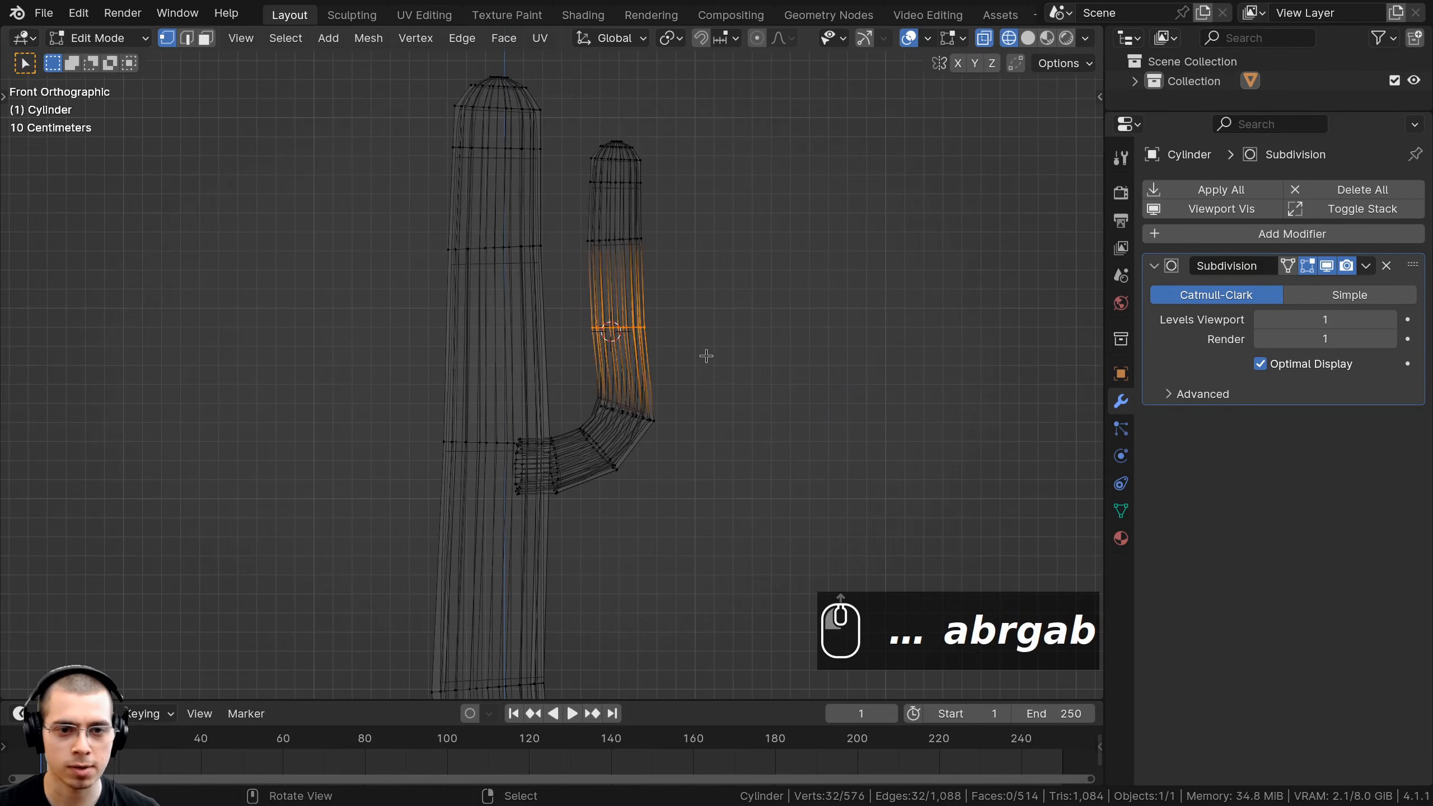
key(g)
click(698, 356)
Return to solid shading and leave Edit Mode for Object Mode.
key(a)
key(z)
scroll(941, 411, down, 2)
key(Tab)
middle_drag(471, 429, 484, 446)
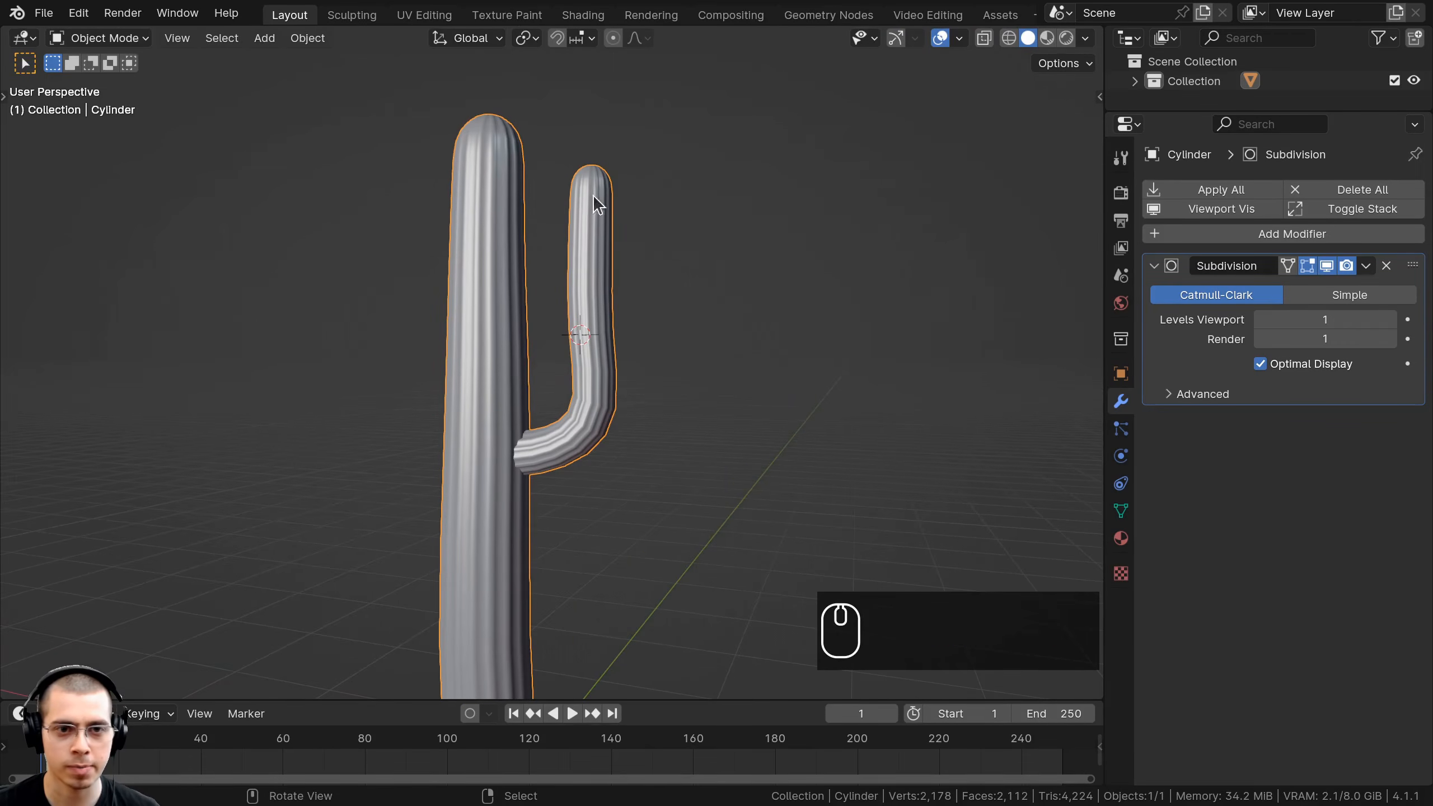
Deselect the cactus and orbit, pan and zoom around it to inspect the finished arm.
key(a)
scroll(624, 374, down, 6)
scroll(680, 319, up, 4)
middle_drag(682, 320, 562, 274)
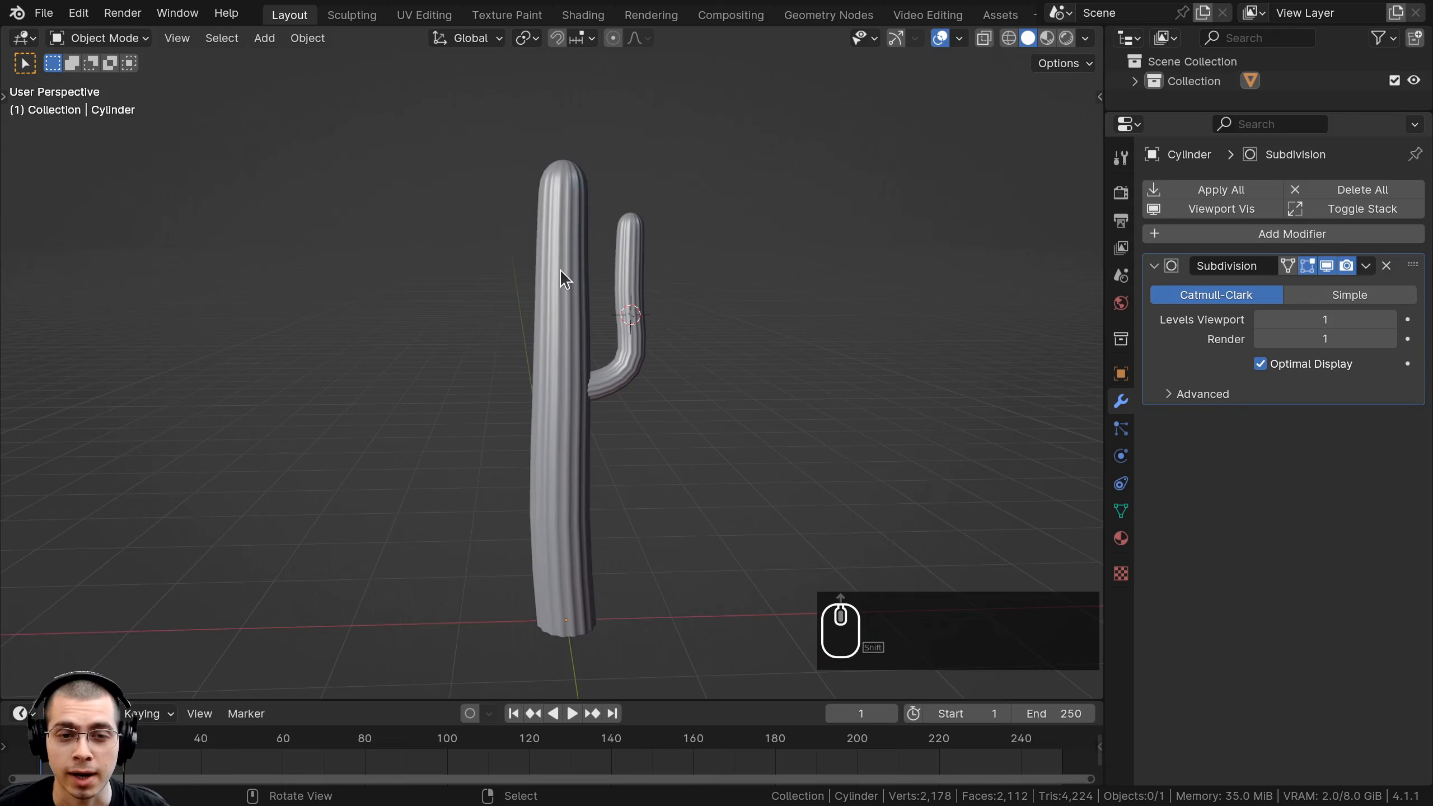
shift+middle_drag(403, 285, 412, 316)
scroll(586, 204, up, 2)
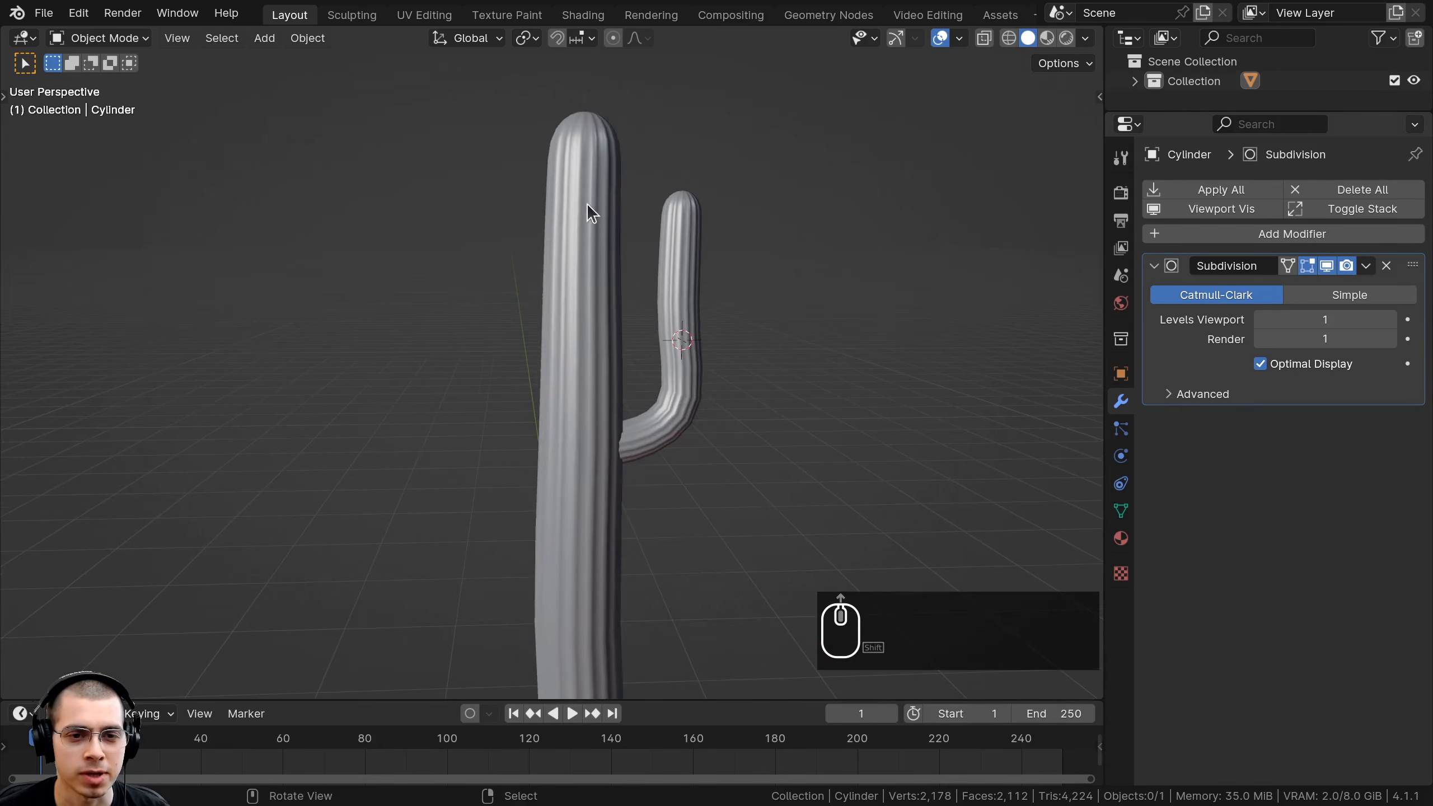
shift+middle_drag(565, 176, 553, 131)
scroll(611, 443, down, 1)
middle_drag(625, 301, 629, 330)
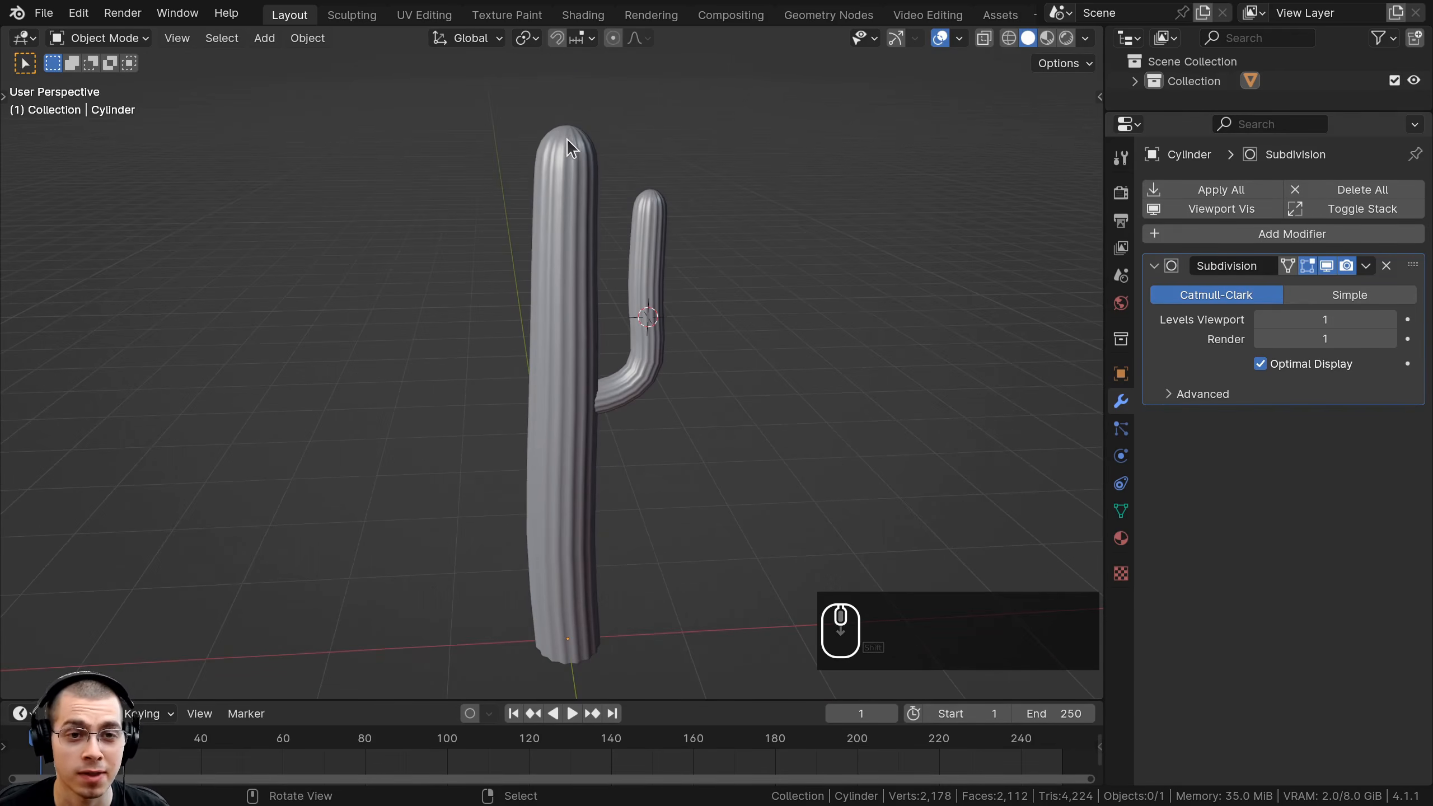
scroll(584, 446, up, 3)
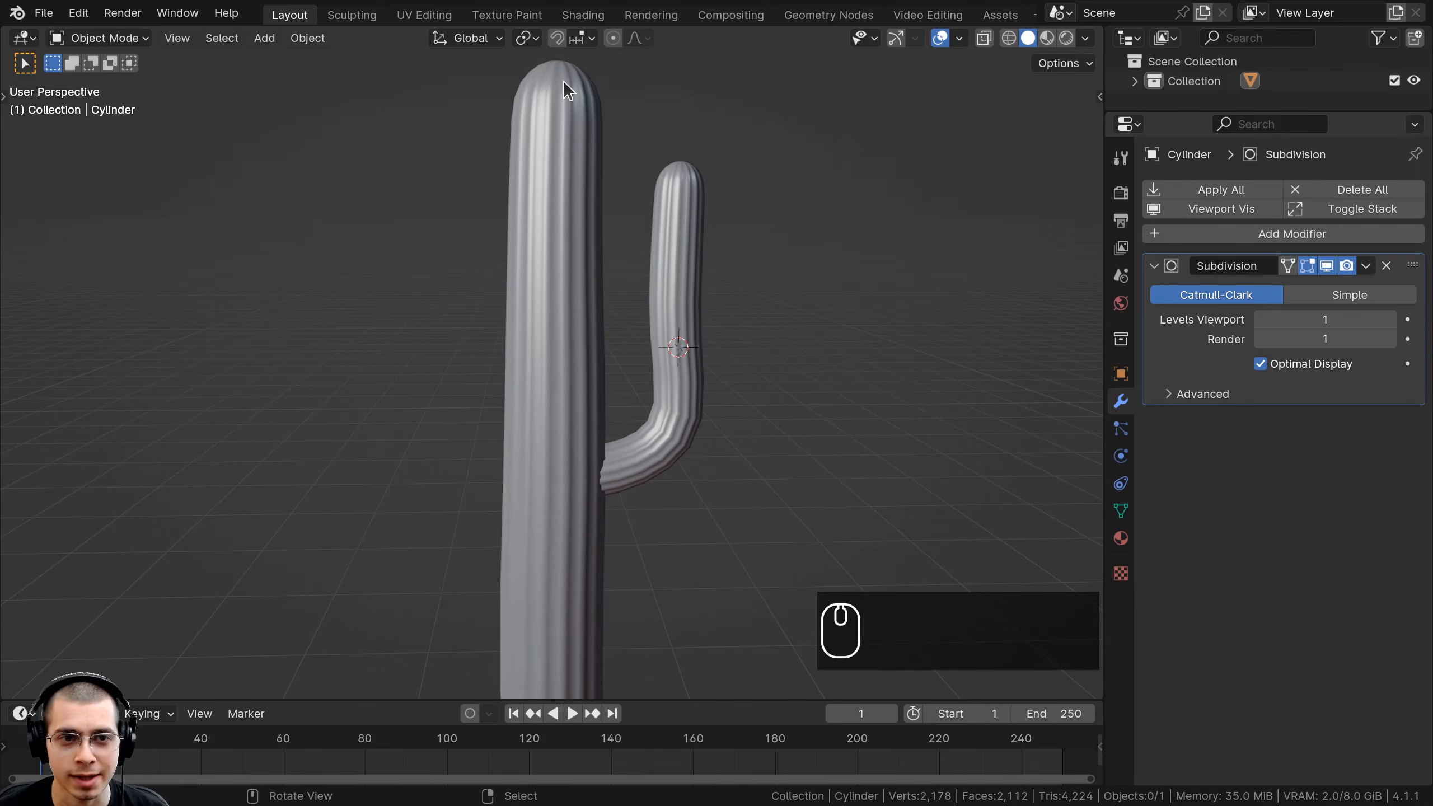
shift+middle_drag(556, 240, 562, 107)
scroll(531, 373, up, 2)
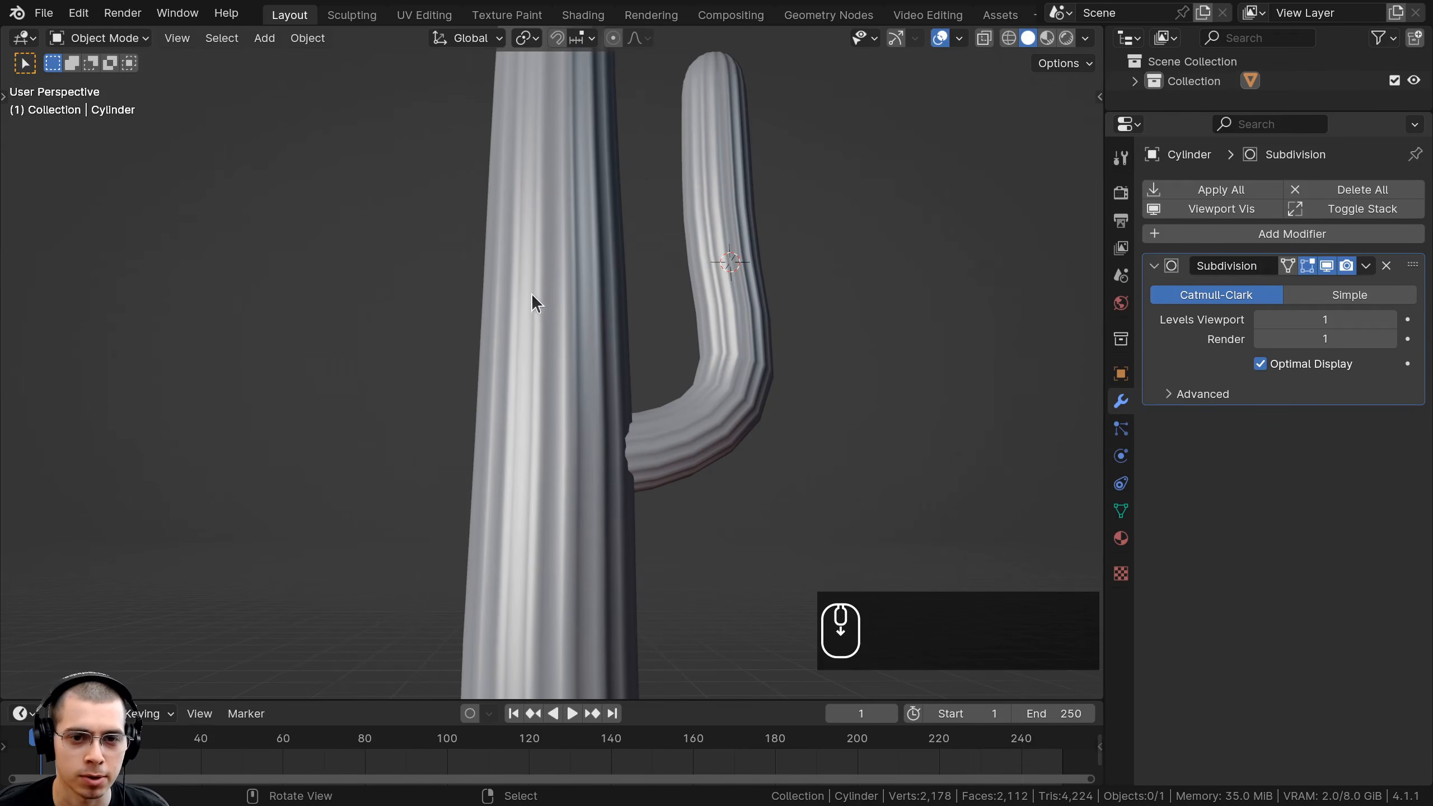
scroll(534, 303, down, 3)
Select the cactus, enter Edit Mode with all vertices deselected, and orbit toward a top view.
click(542, 242)
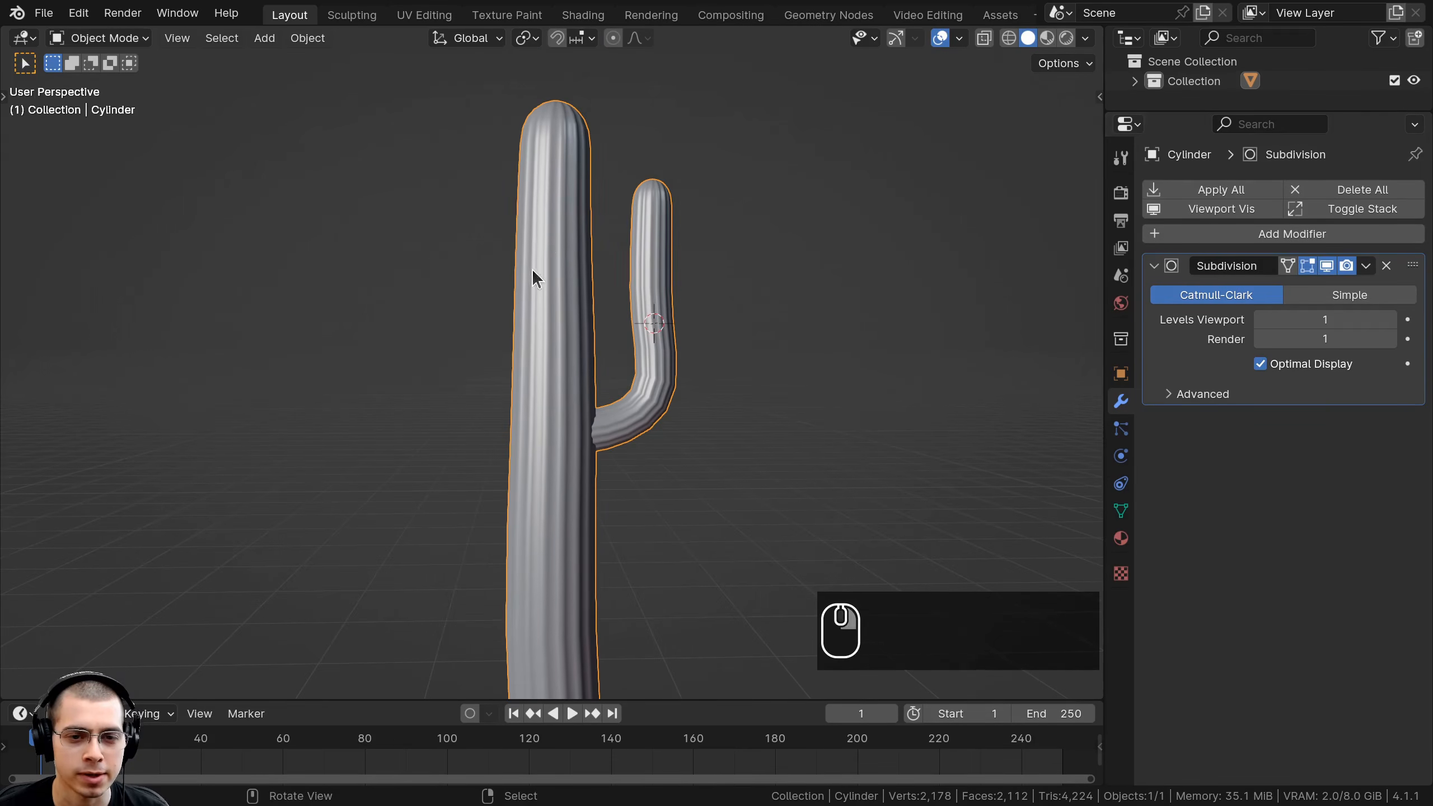
scroll(599, 354, down, 2)
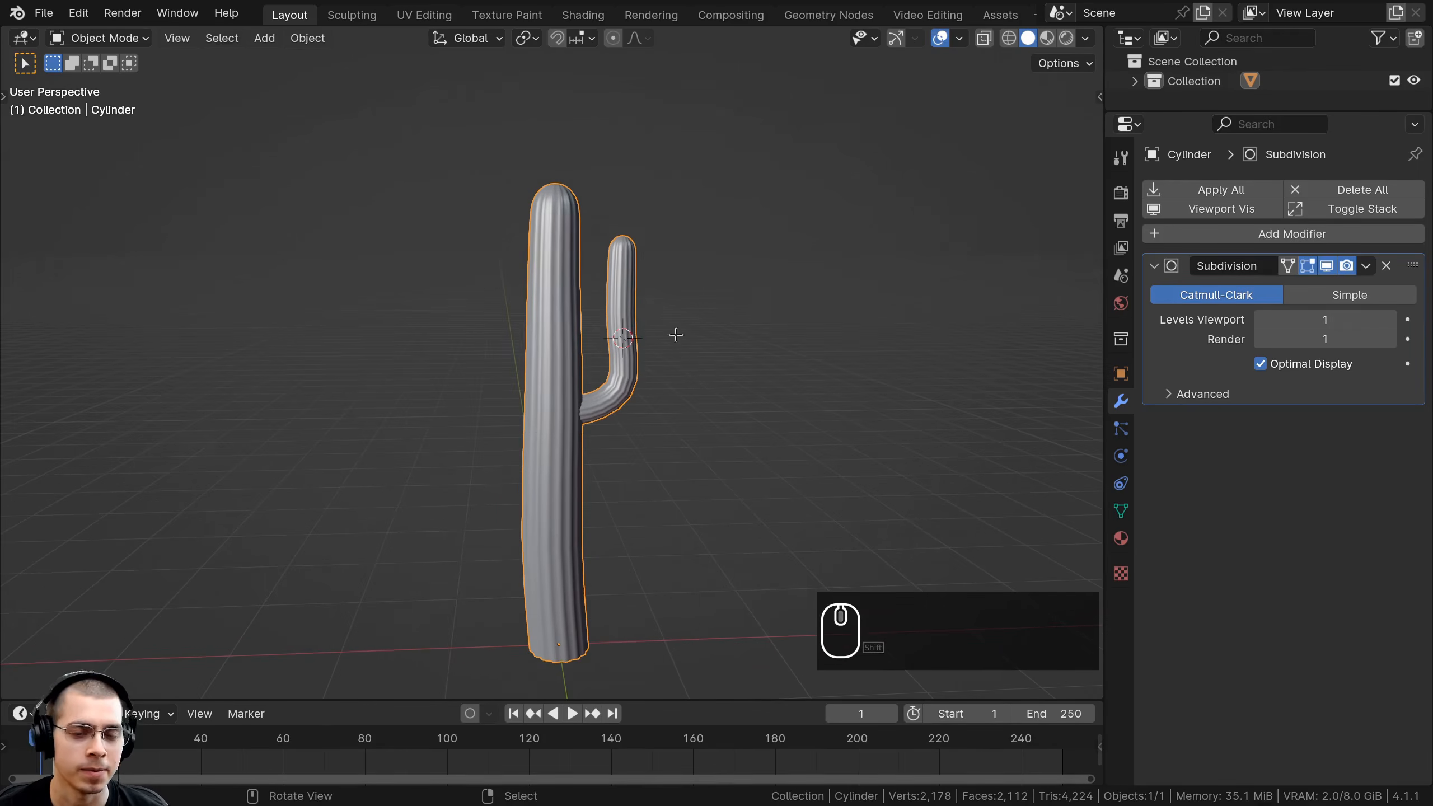
key(Tab)
shift+middle_drag(674, 334, 649, 417)
scroll(680, 381, up, 5)
key(a)
middle_drag(596, 285, 597, 353)
Select a vertical trunk edge loop, the trunk's bottom loop and a loop along the arm.
middle_drag(762, 344, 770, 443)
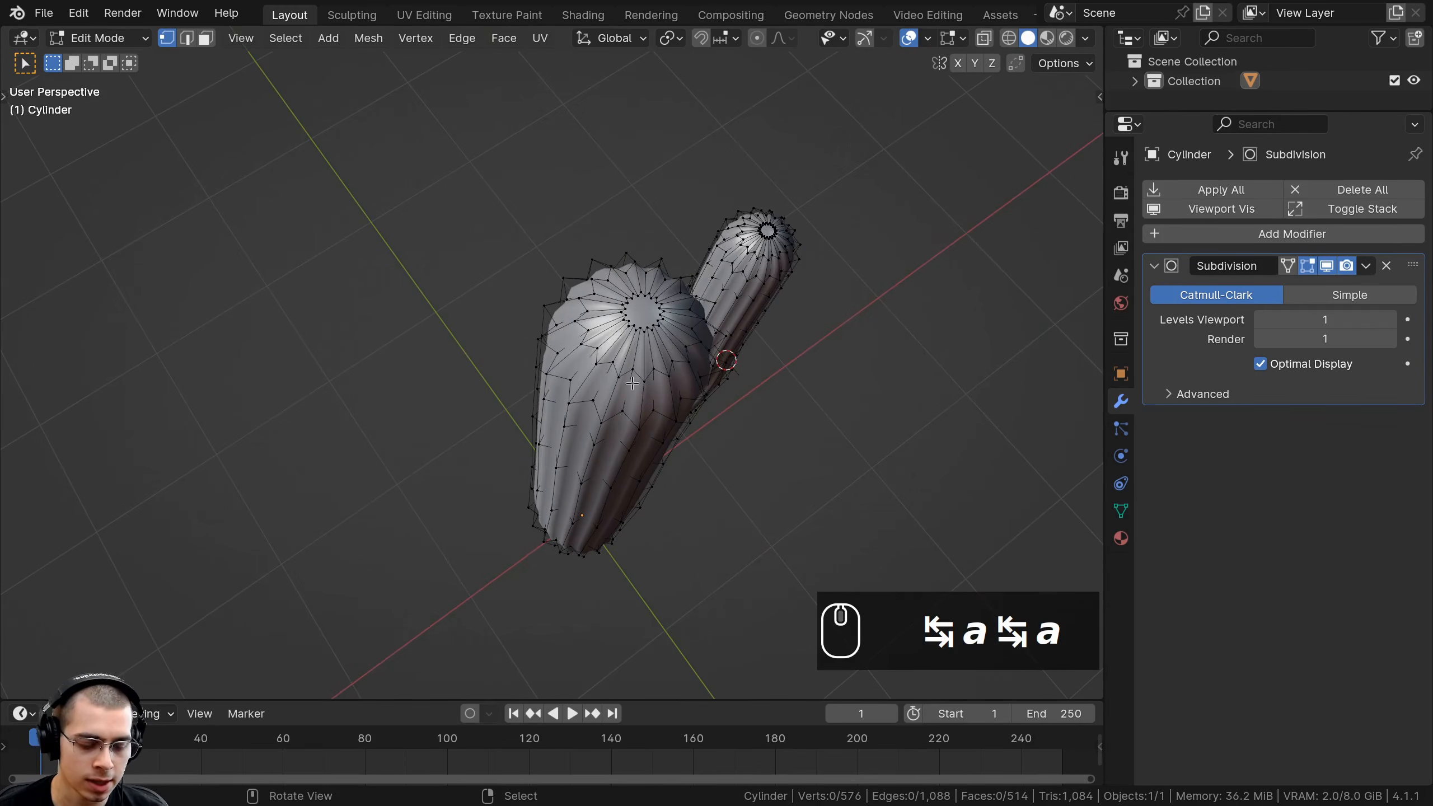
alt+click(556, 440)
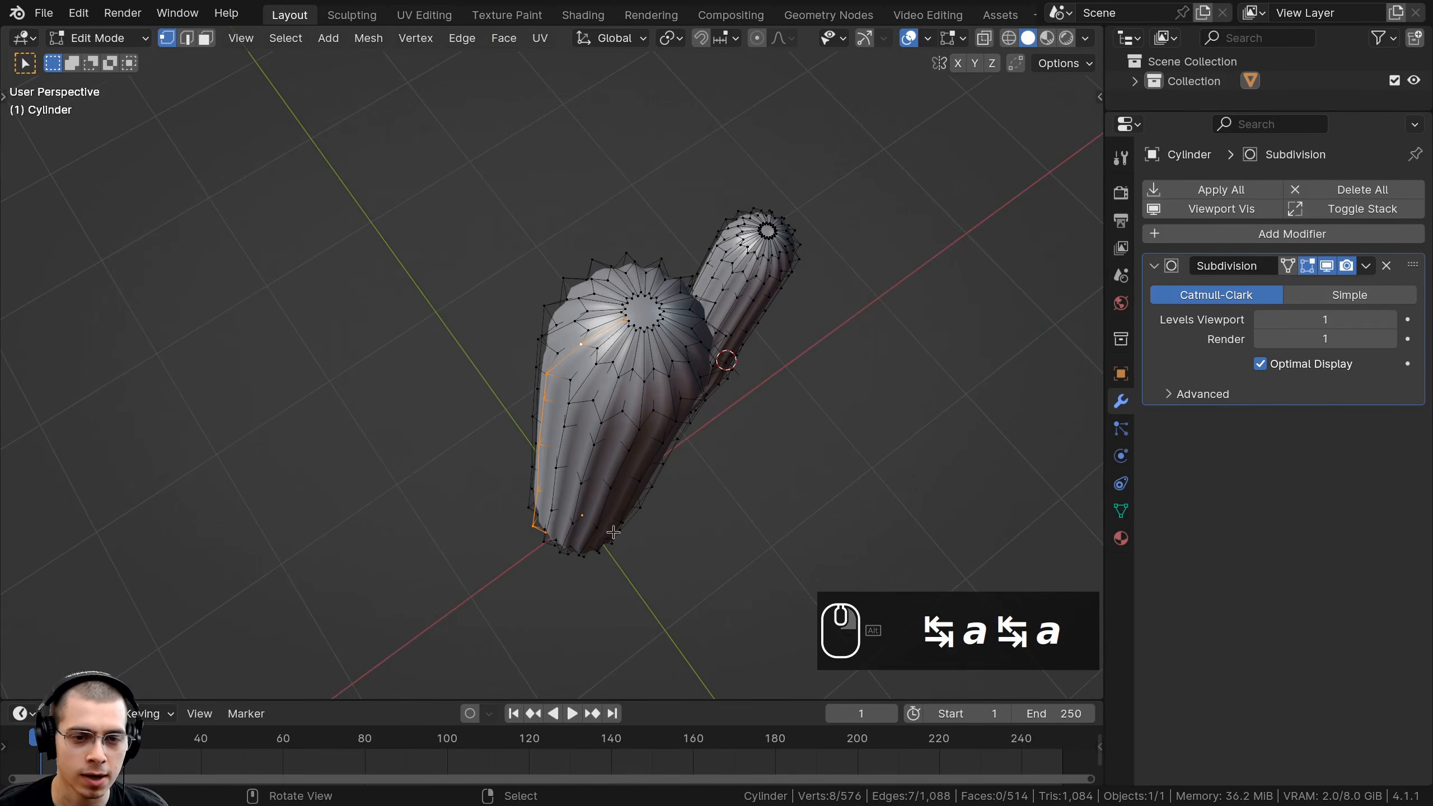
middle_drag(612, 532, 545, 433)
alt+shift+click(558, 466)
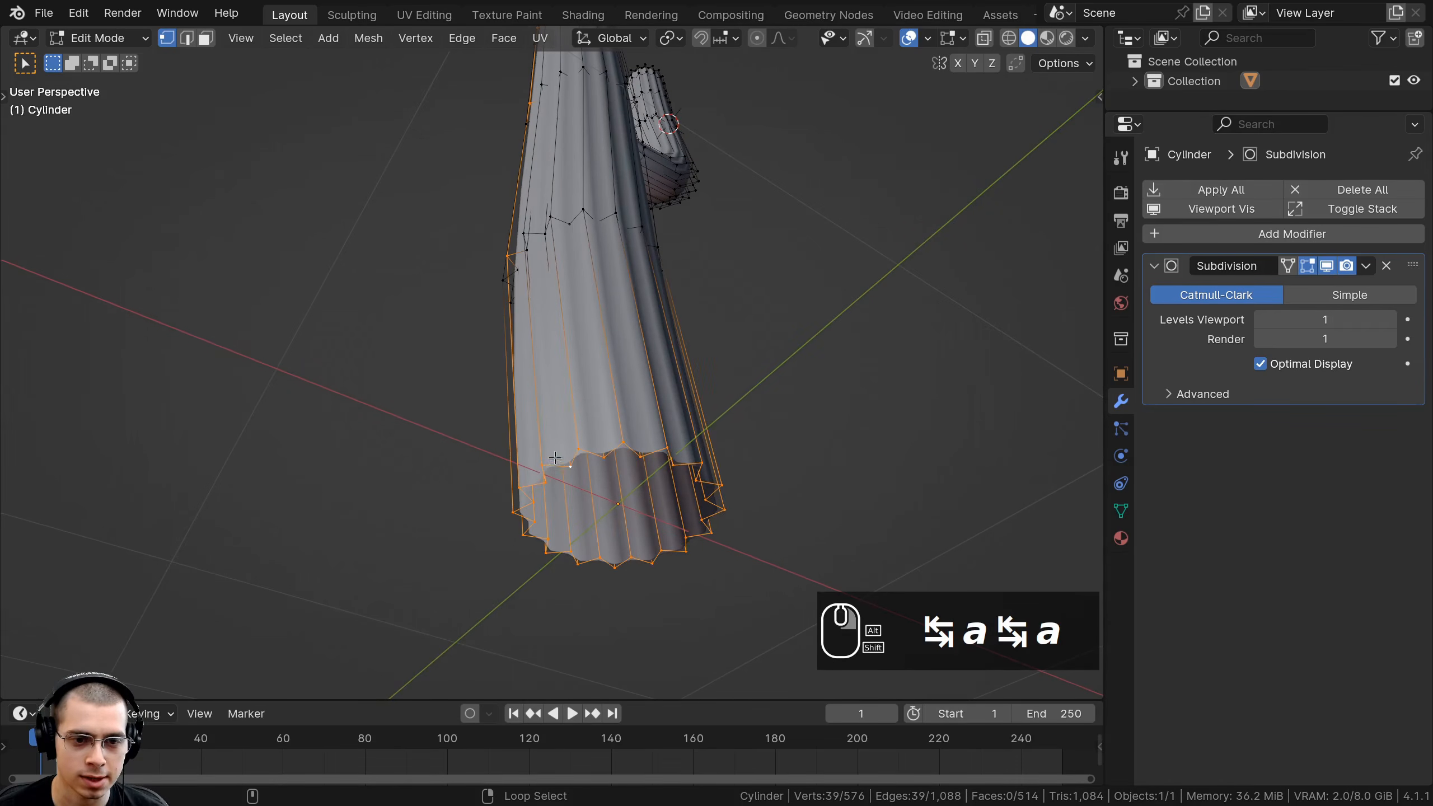
mouse_move(630, 415)
middle_down()
mouse_move(704, 486)
mouse_move(616, 468)
mouse_move(650, 413)
middle_up()
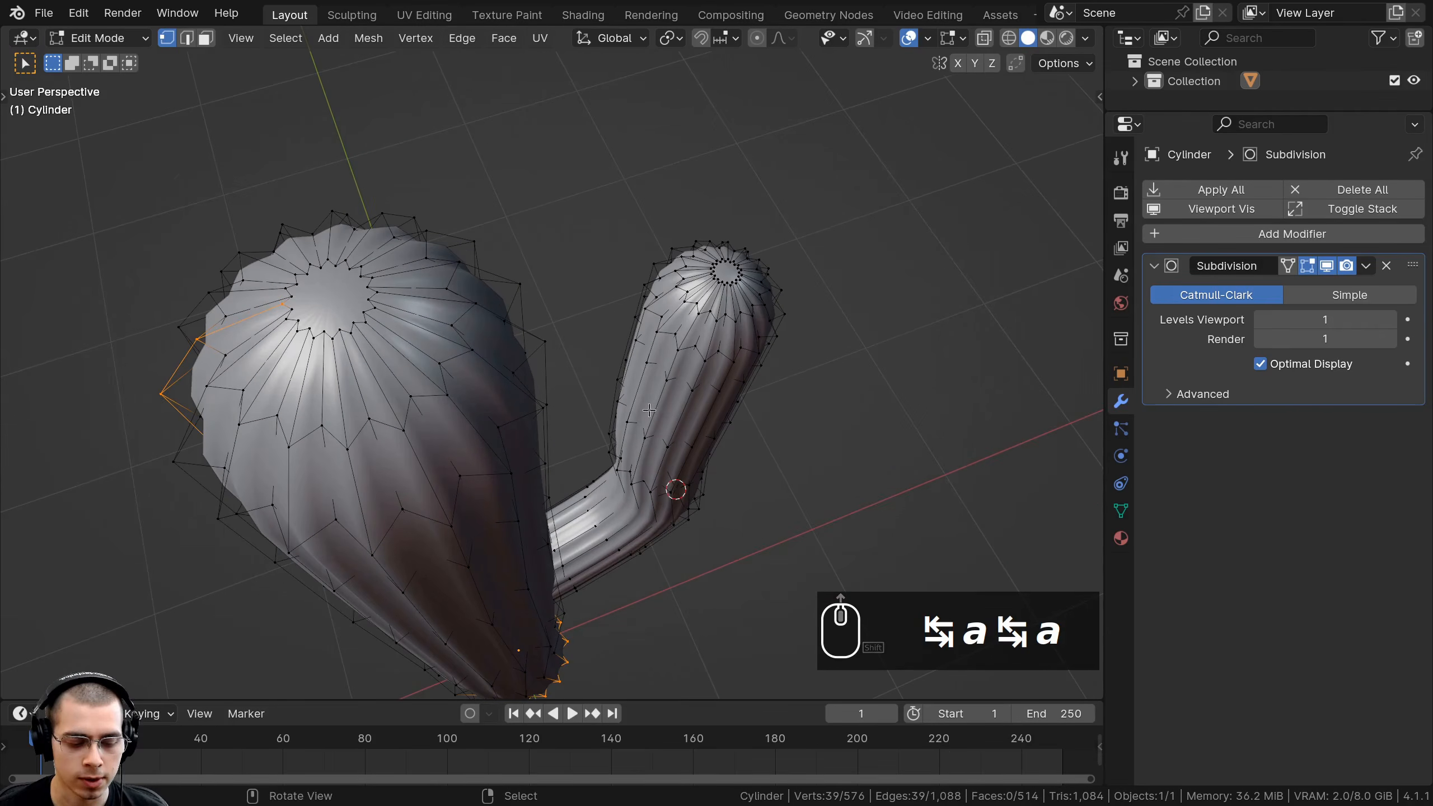
alt+shift+click(667, 318)
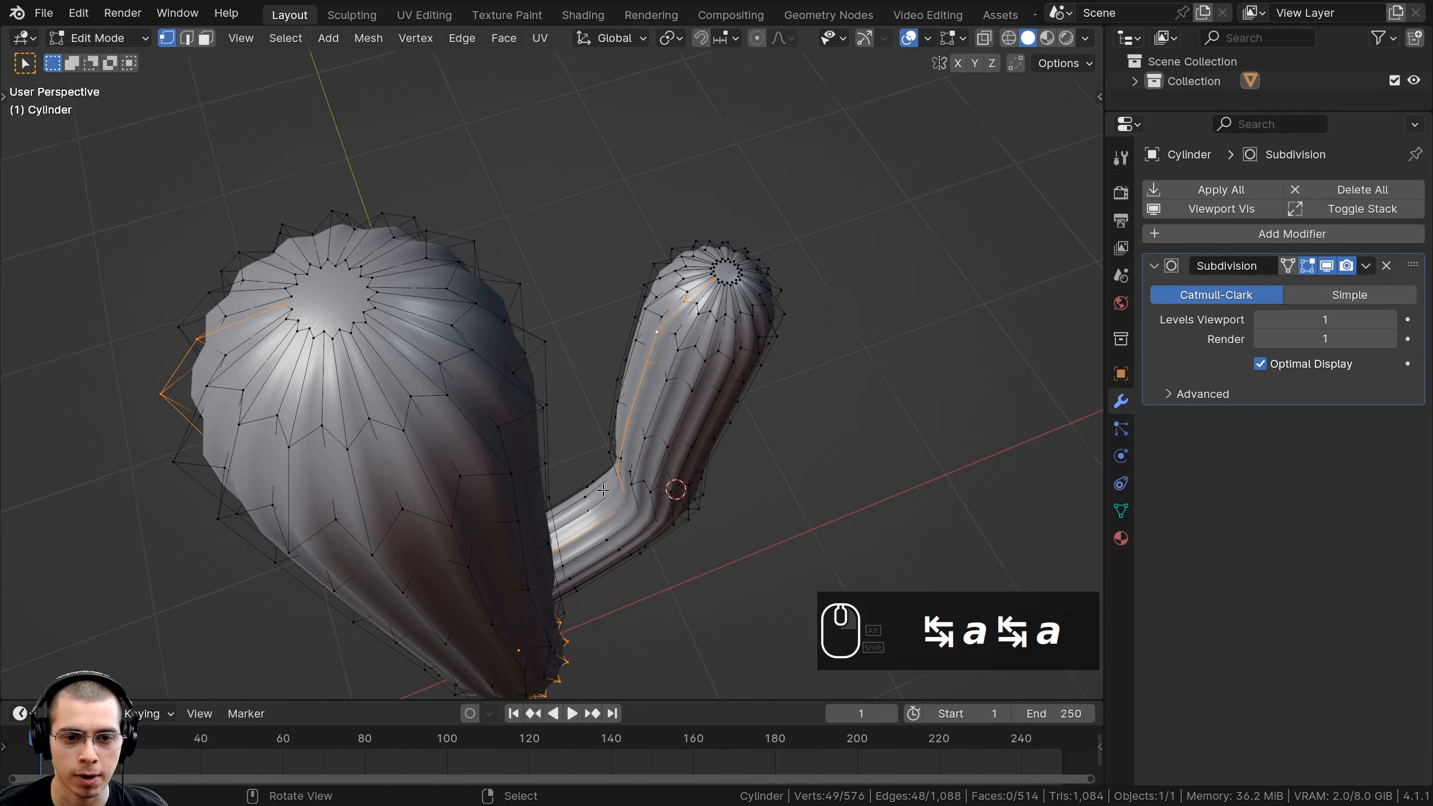
In wireframe view, try adding the arm's junction loop, then undo the mistaken selection.
middle_drag(603, 490, 697, 224)
scroll(698, 223, up, 4)
key(z)
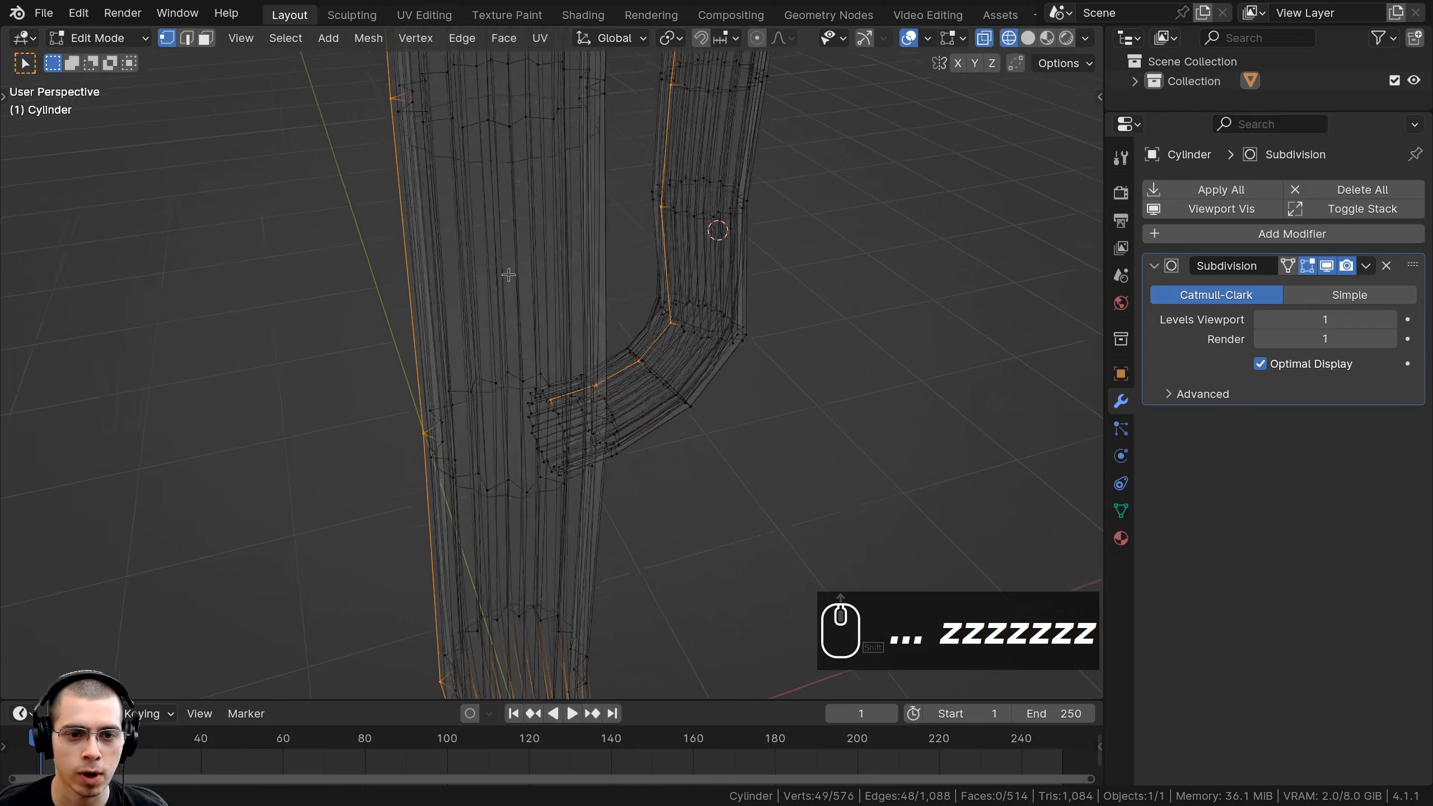
scroll(612, 314, up, 5)
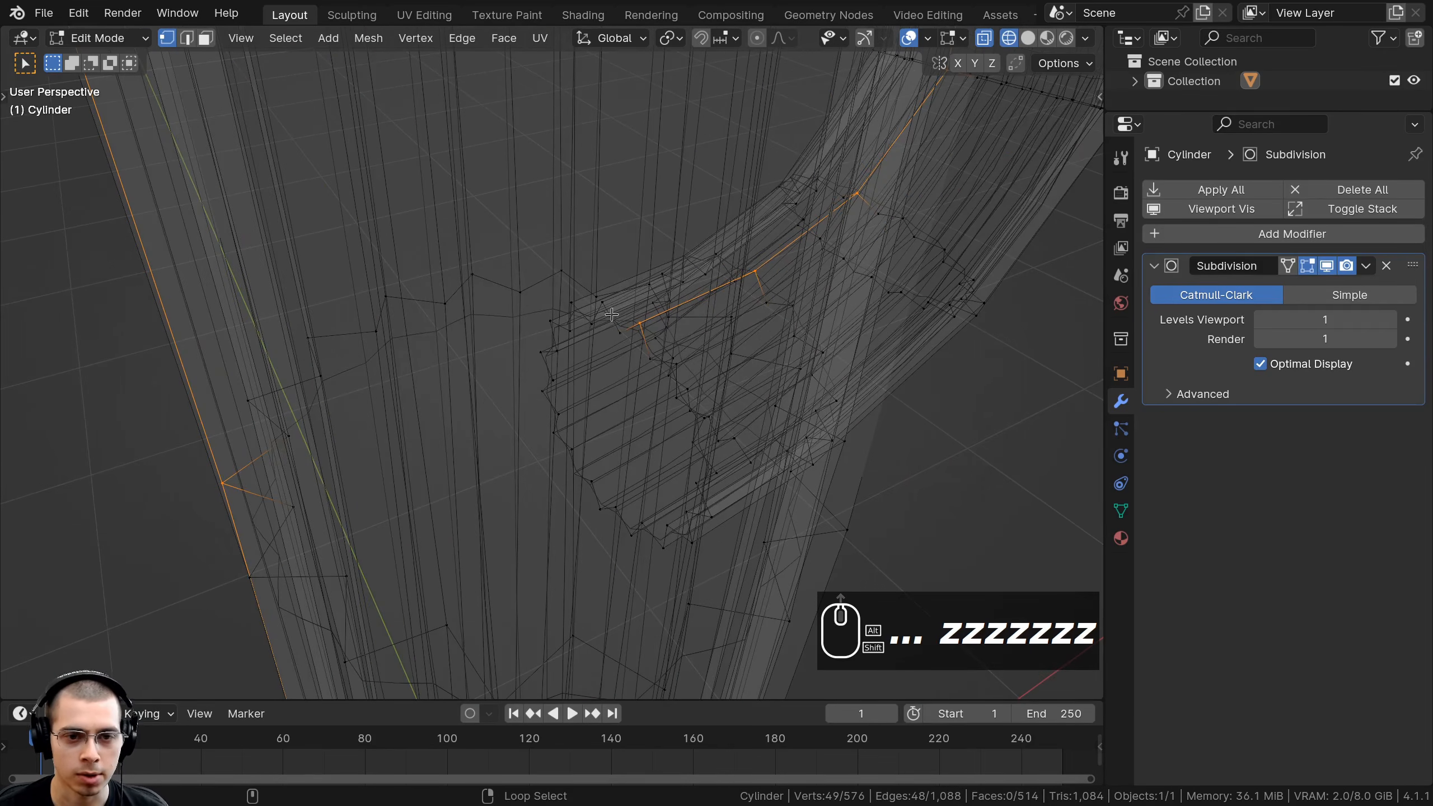
alt+shift+click(610, 315)
scroll(601, 319, down, 5)
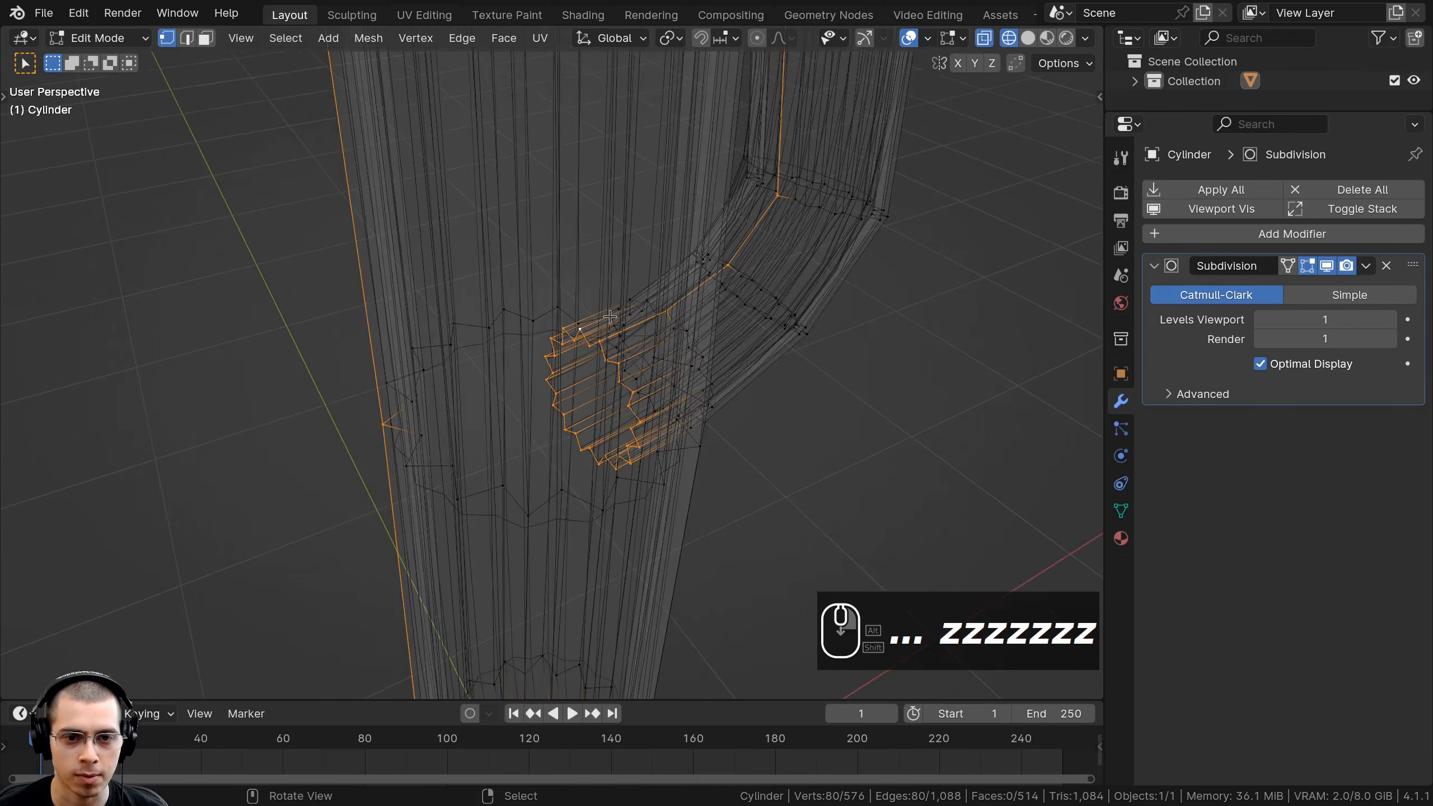
scroll(586, 309, up, 2)
key(ctrl+z)
shift+middle_drag(567, 164, 575, 388)
scroll(582, 366, up, 2)
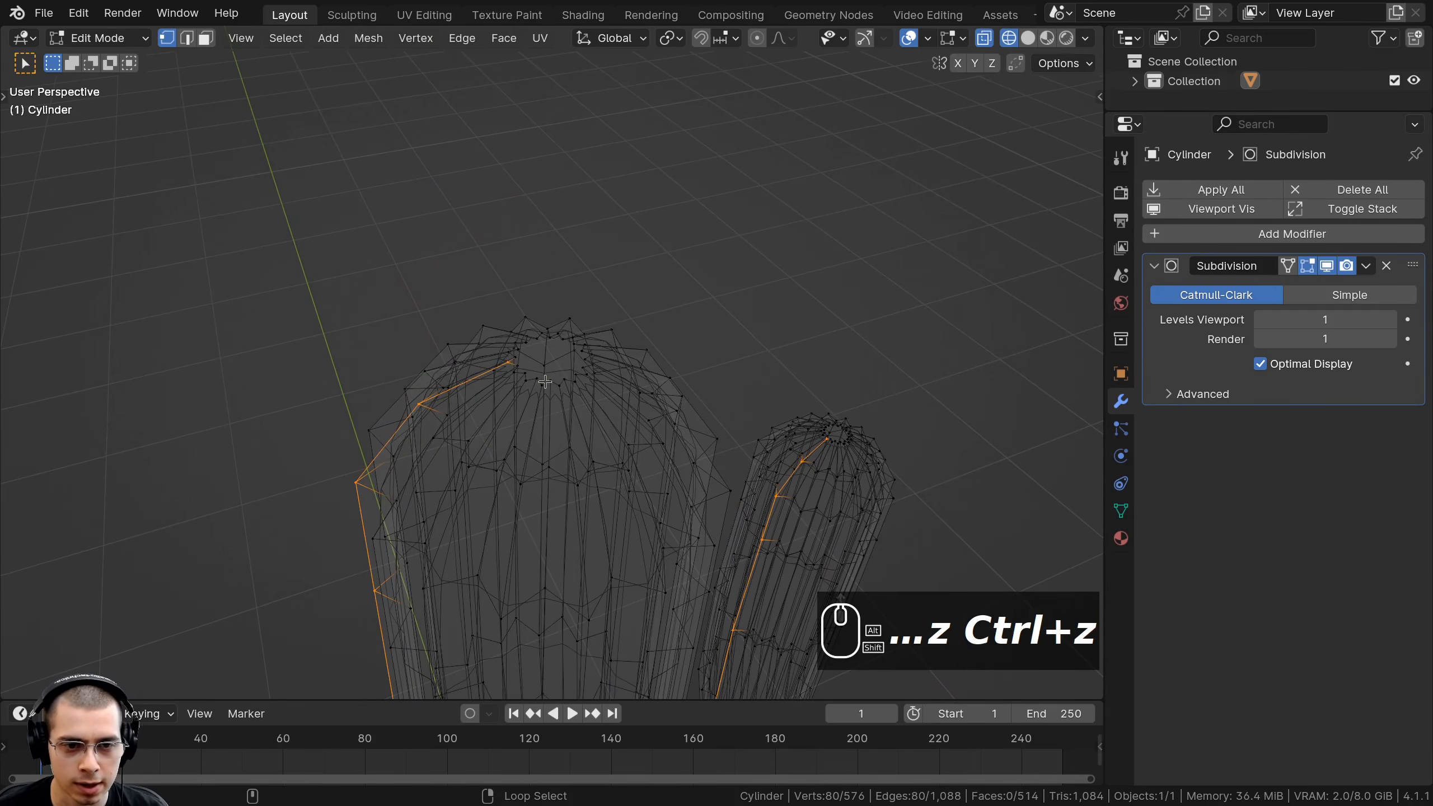
Add the trunk's top edge ring and the arm's top ring to the seam selection.
alt+shift+right_click(549, 385)
key(ctrl+z)
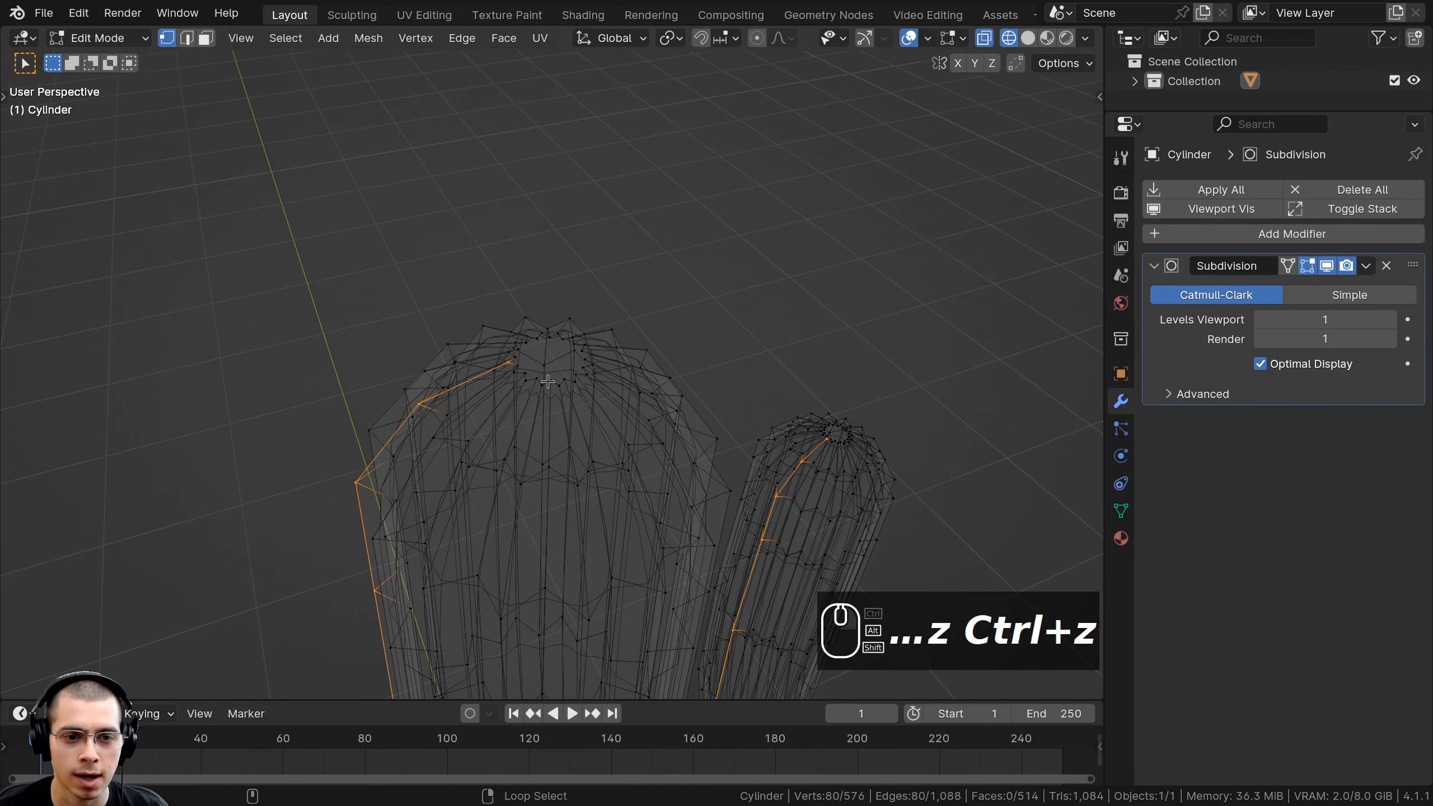
alt+shift+right_click(547, 382)
mouse_move(548, 382)
middle_down()
mouse_move(684, 390)
mouse_move(579, 373)
mouse_move(597, 400)
mouse_move(574, 392)
middle_up()
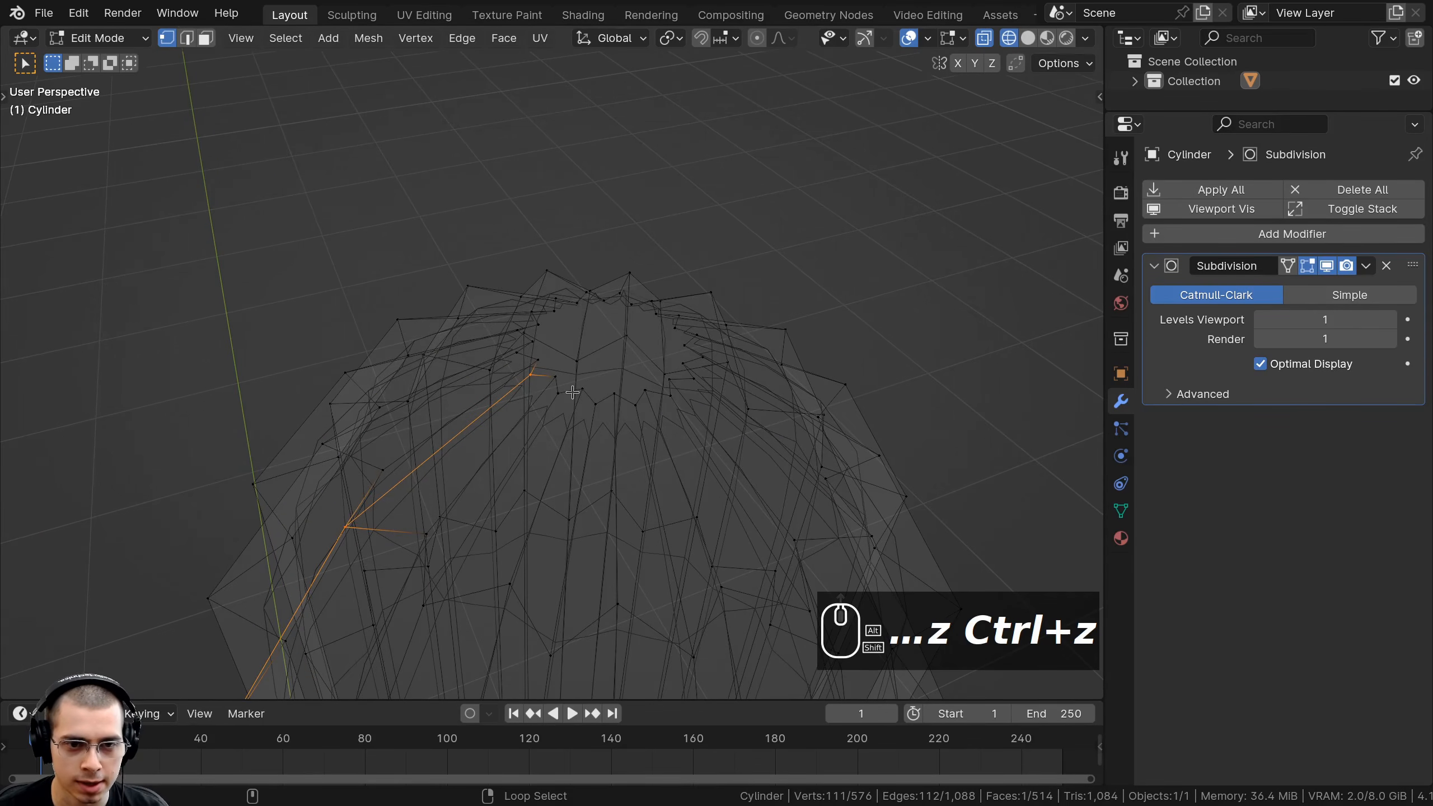
scroll(573, 392, down, 8)
alt+shift+right_click(661, 187)
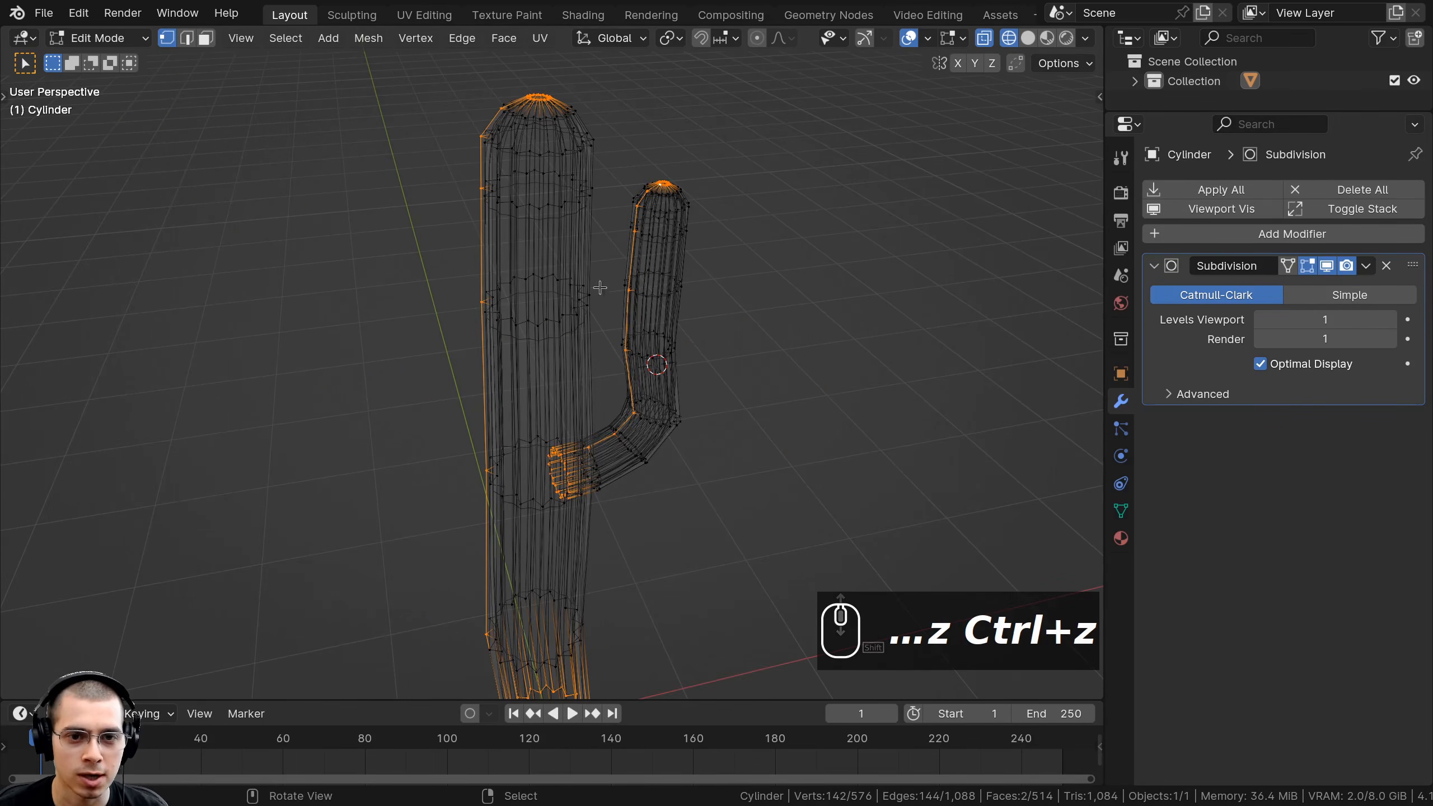
middle_drag(571, 460, 571, 294)
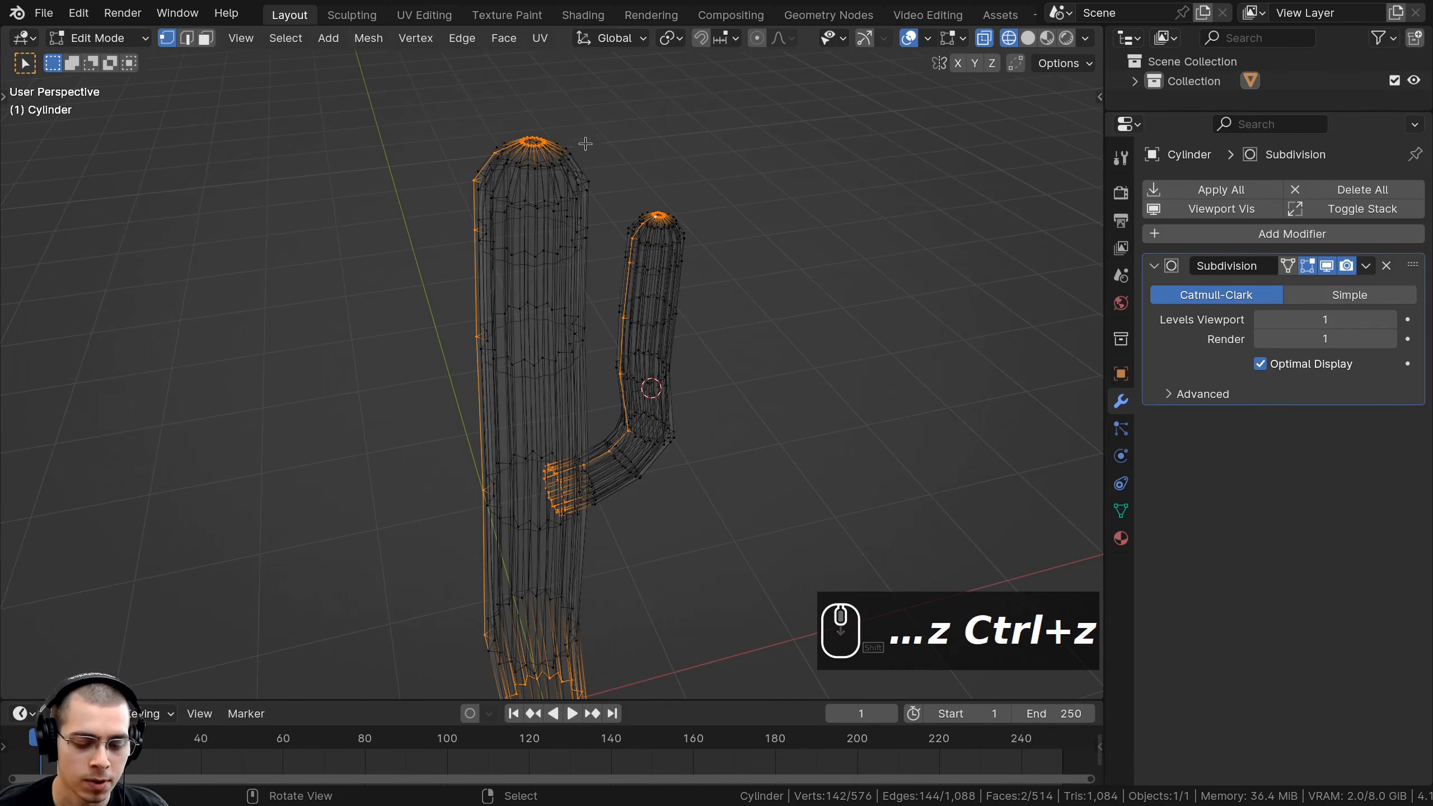
Mark the selected edges as seams, then deselect and return to solid shading.
key(u)
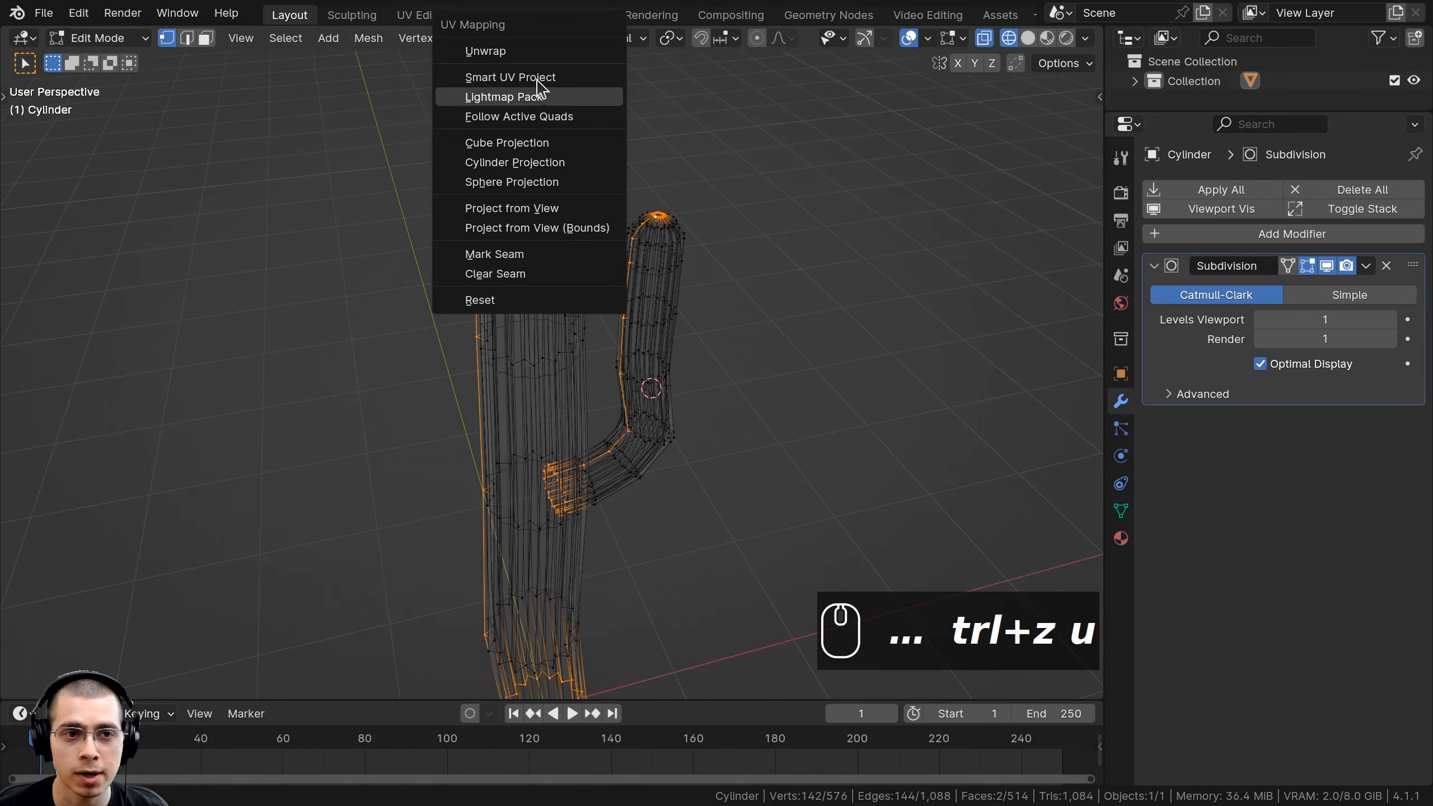
click(504, 259)
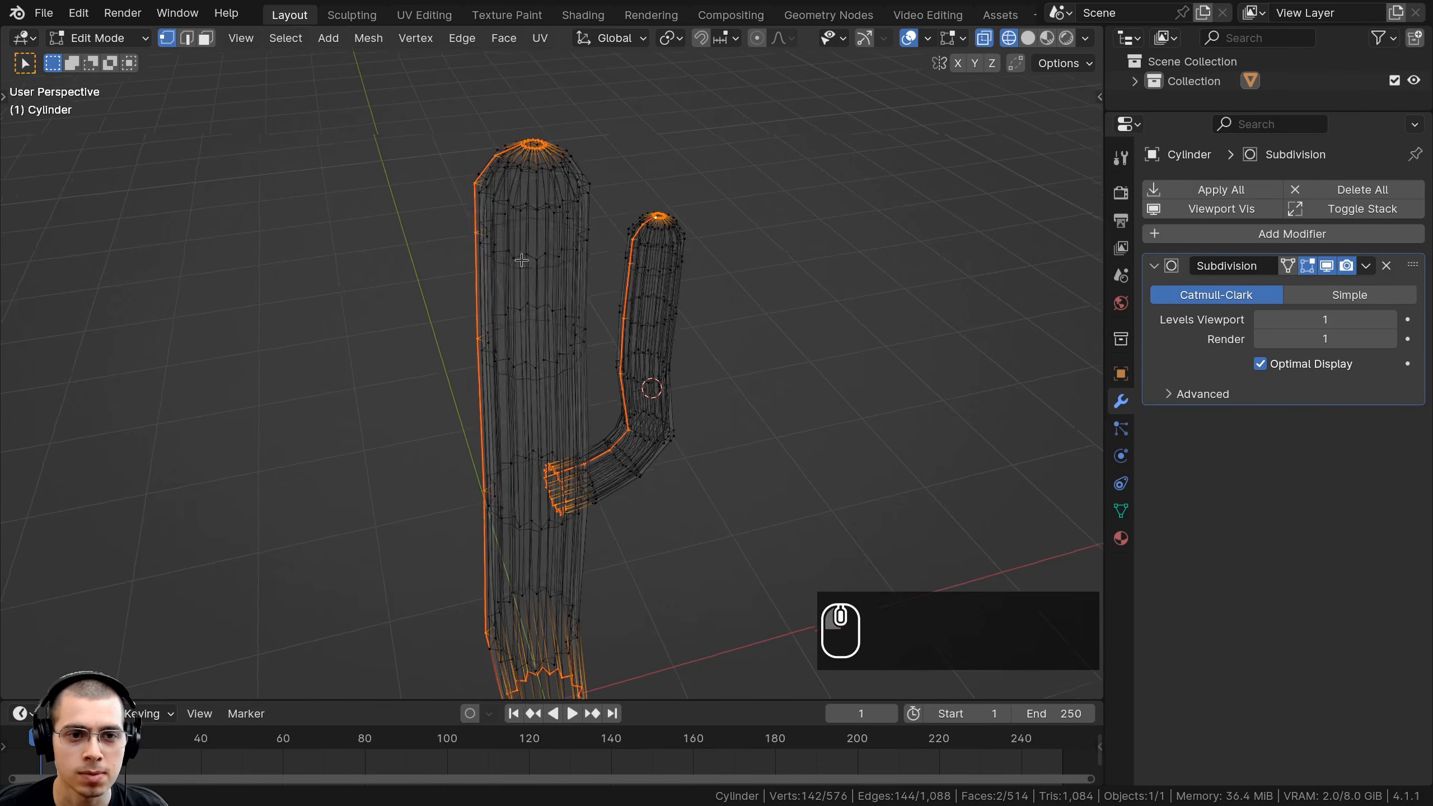
key(alt+a)
key(z)
click(728, 264)
Unwrap the whole cactus mesh along its seams and view it in the UV Editing workspace.
middle_drag(728, 264, 683, 170)
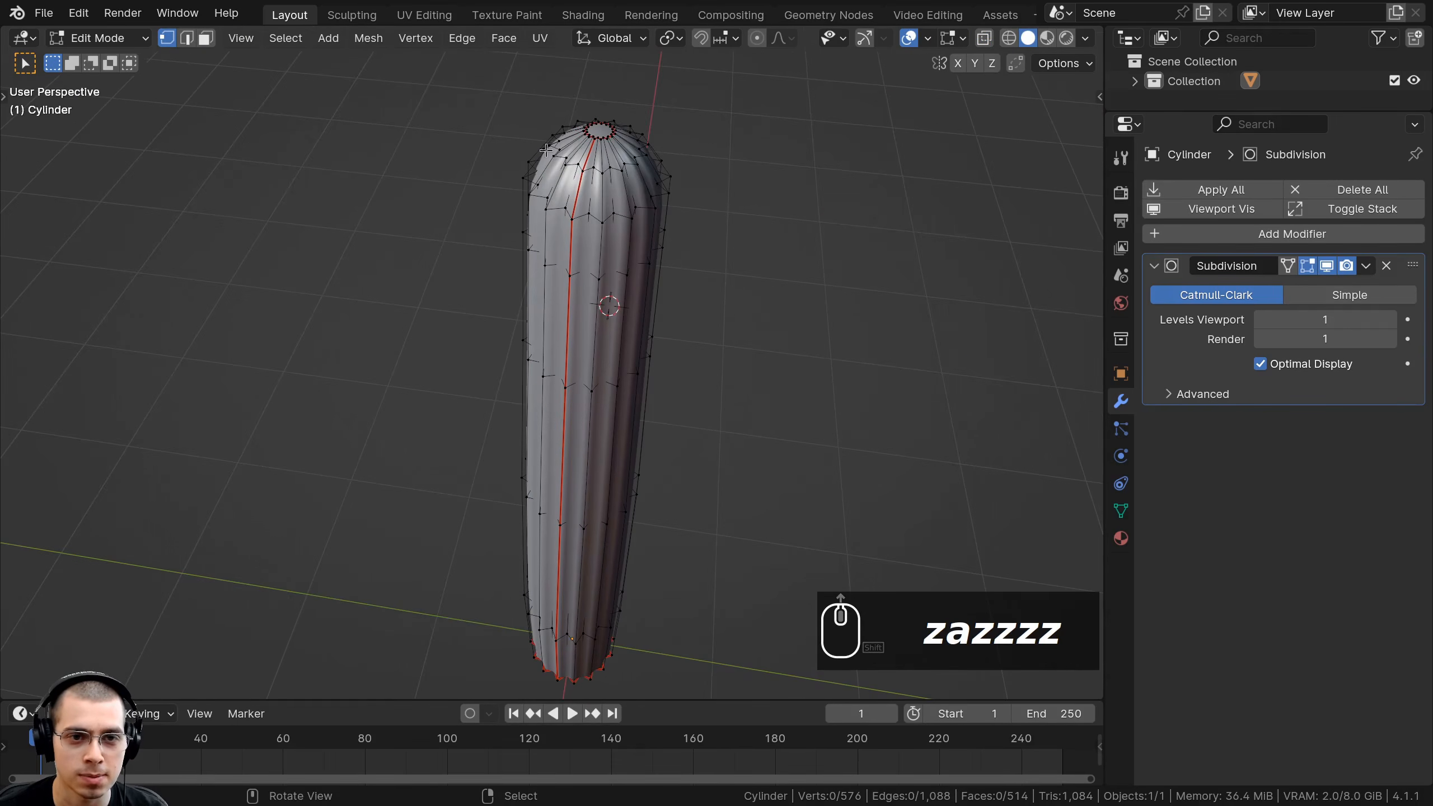
middle_drag(575, 222, 546, 241)
key(a)
key(u)
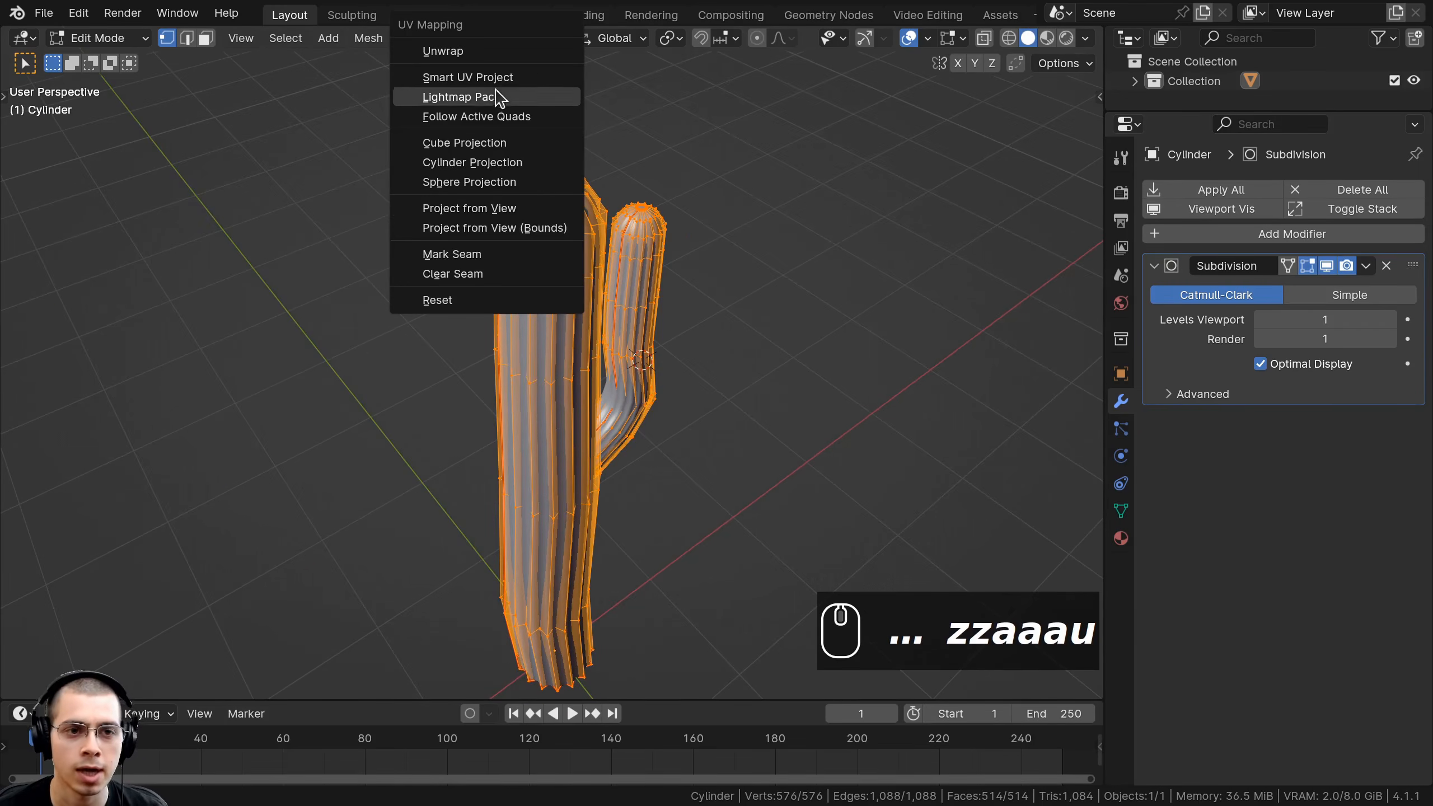
click(491, 52)
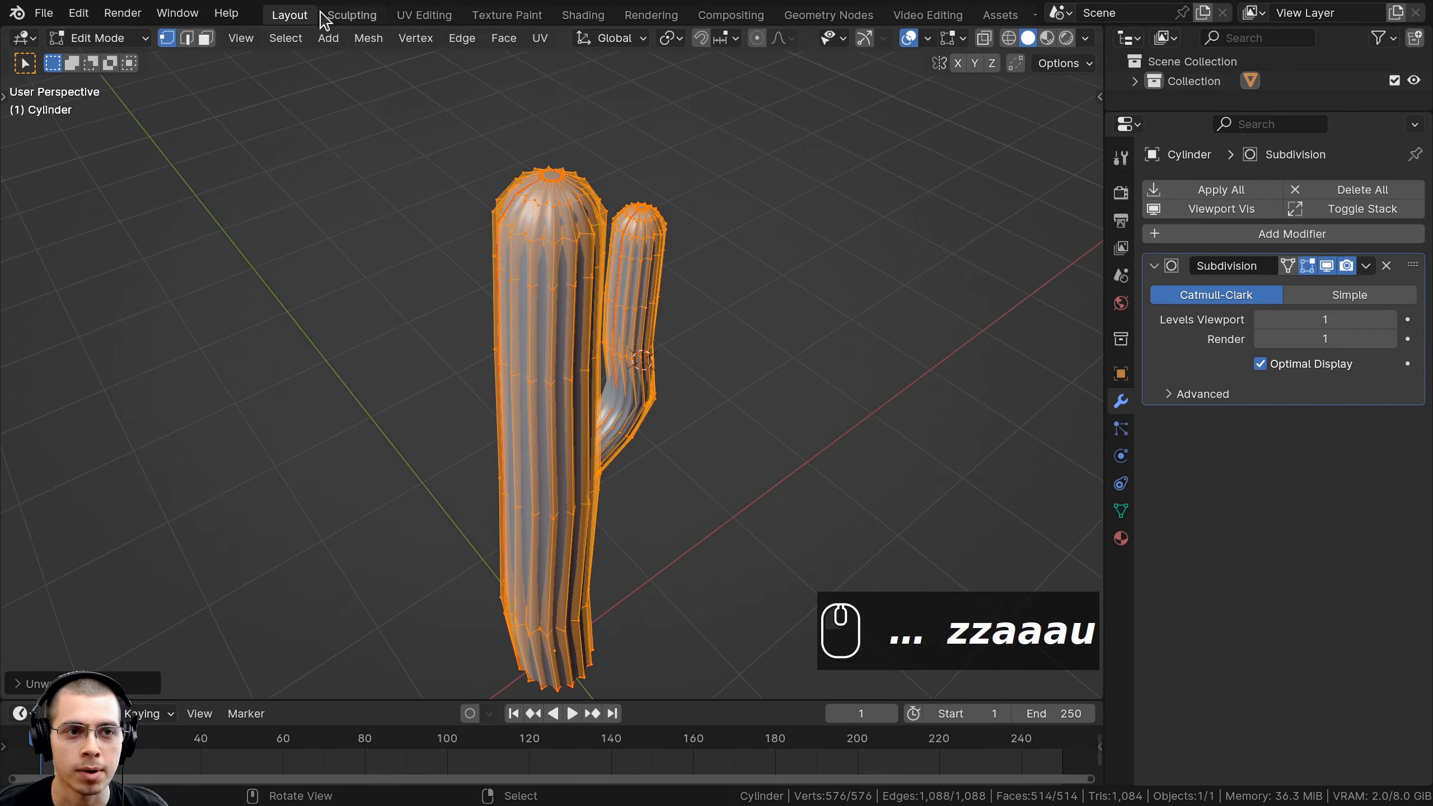
click(418, 15)
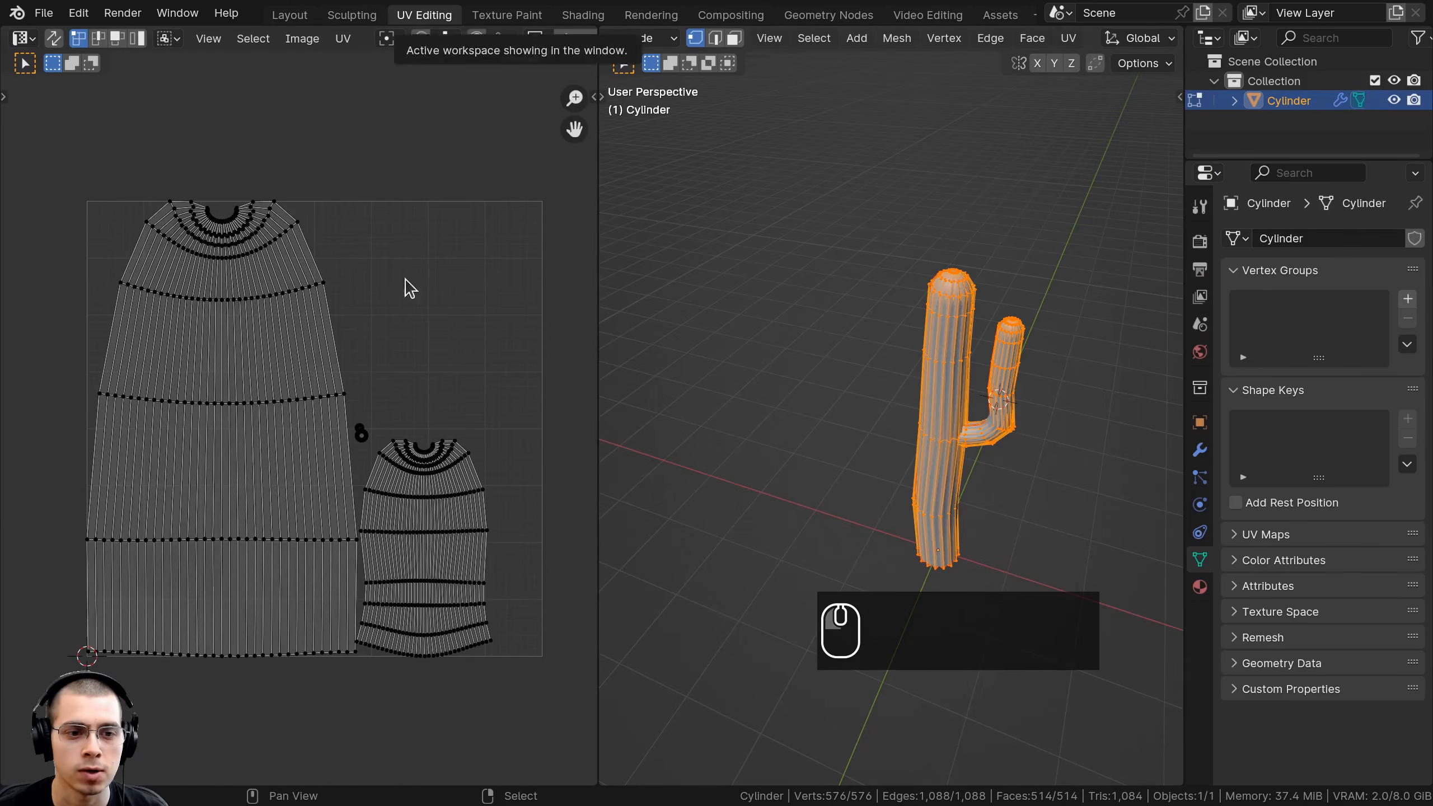
Pan and zoom over the trunk and arm UV islands, then bring up the UV Squares GitHub page full-screen.
scroll(992, 311, up, 5)
shift+middle_drag(367, 372, 427, 463)
scroll(316, 317, up, 4)
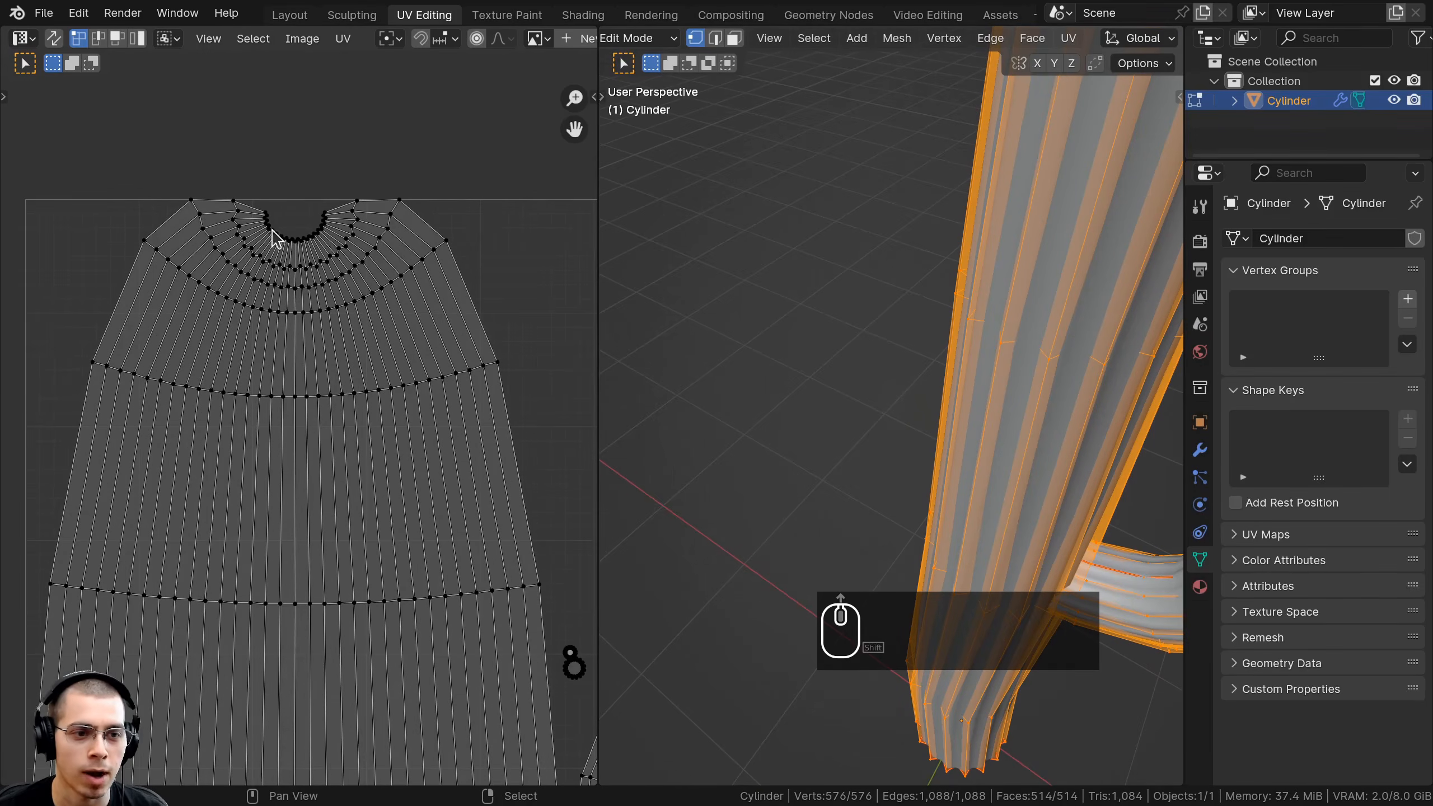
scroll(369, 305, down, 6)
scroll(1060, 282, down, 2)
scroll(1060, 282, down, 4)
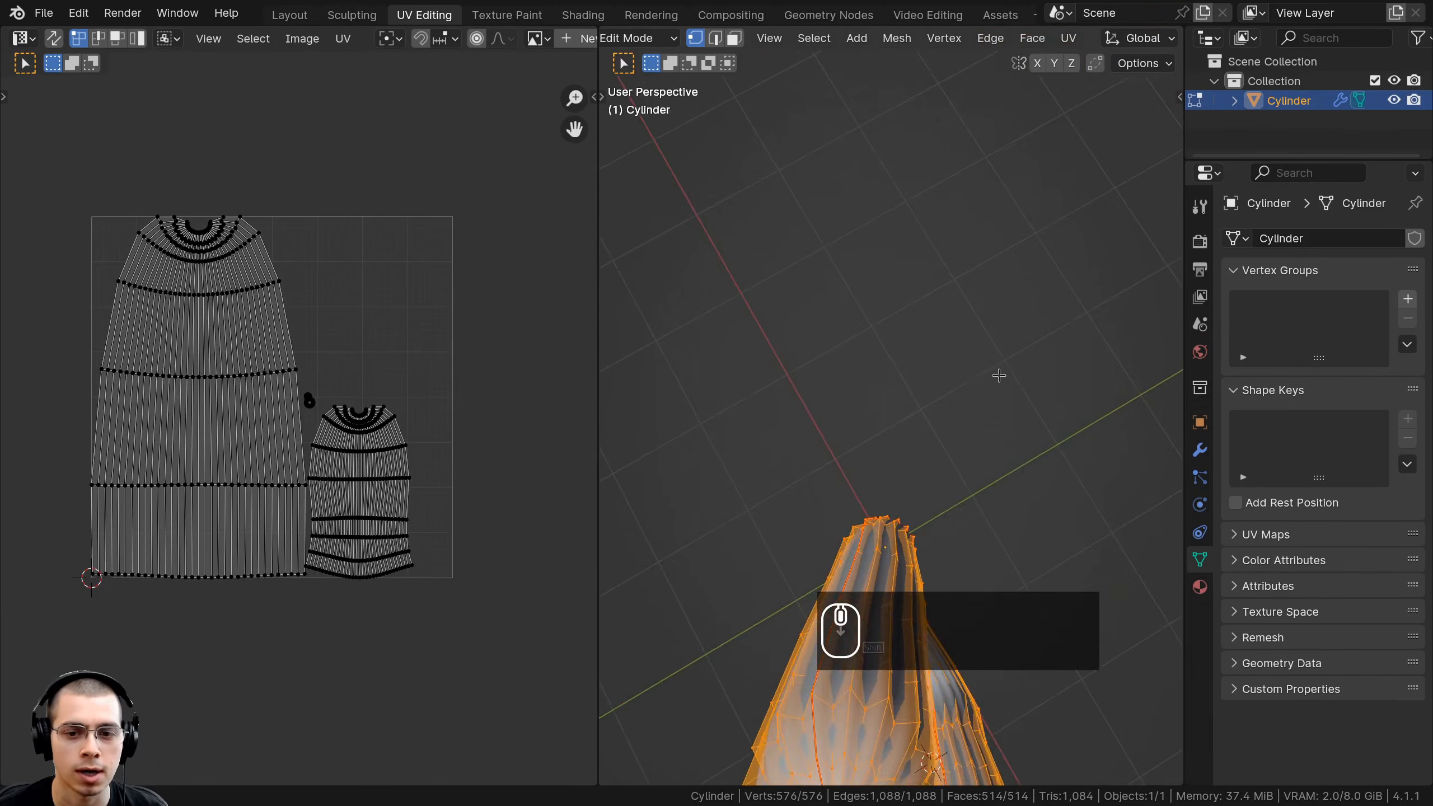
scroll(464, 698, up, 5)
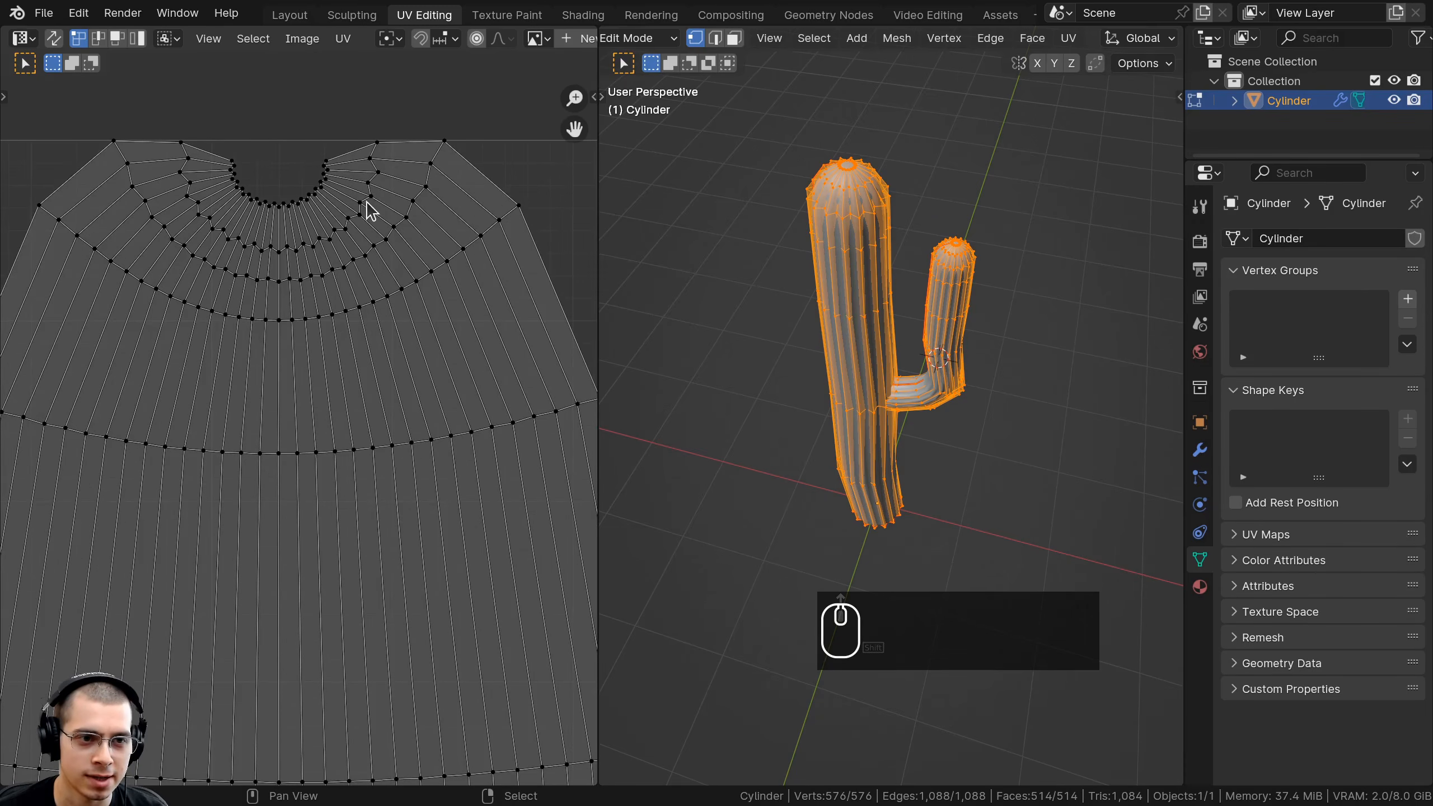
scroll(395, 316, down, 6)
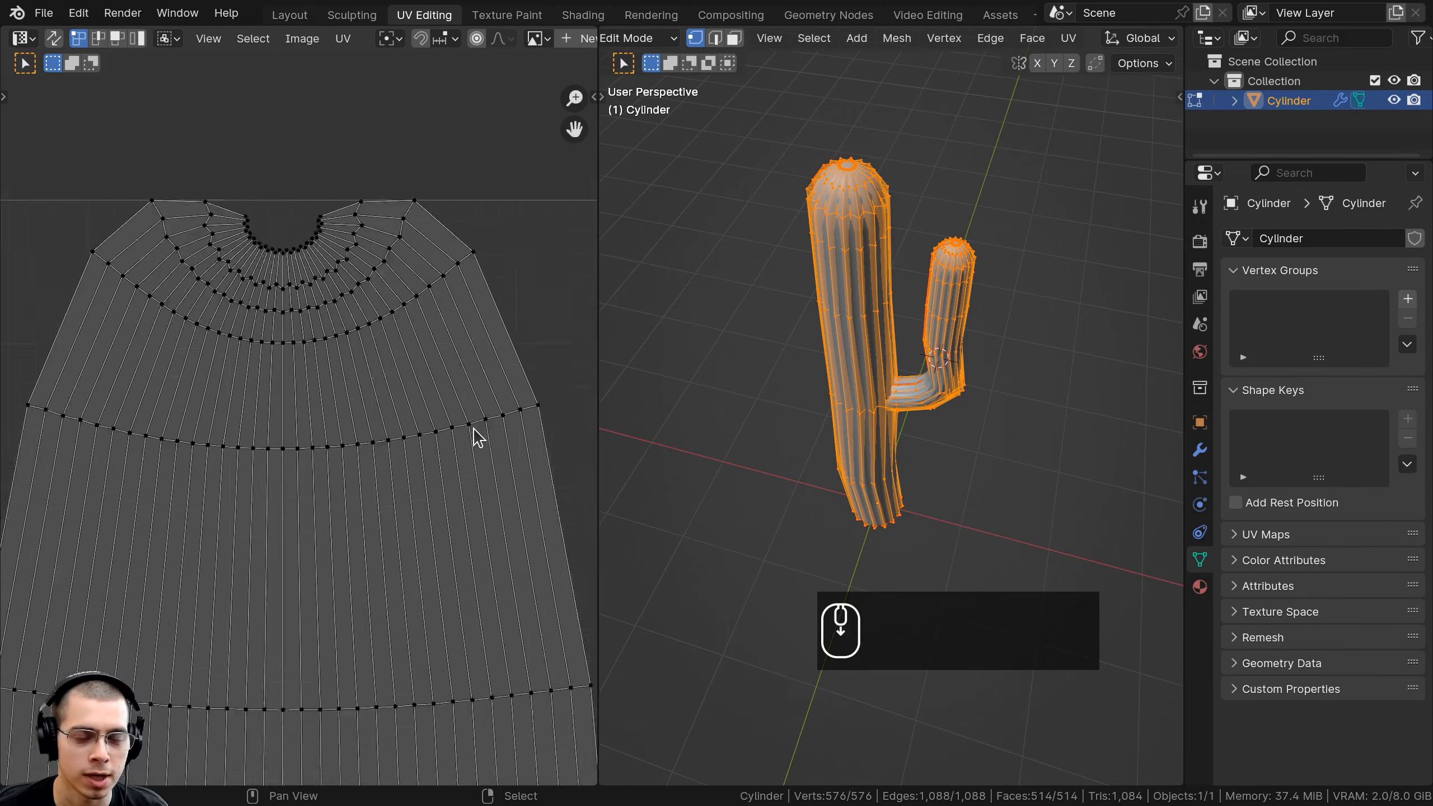
scroll(225, 203, up, 3)
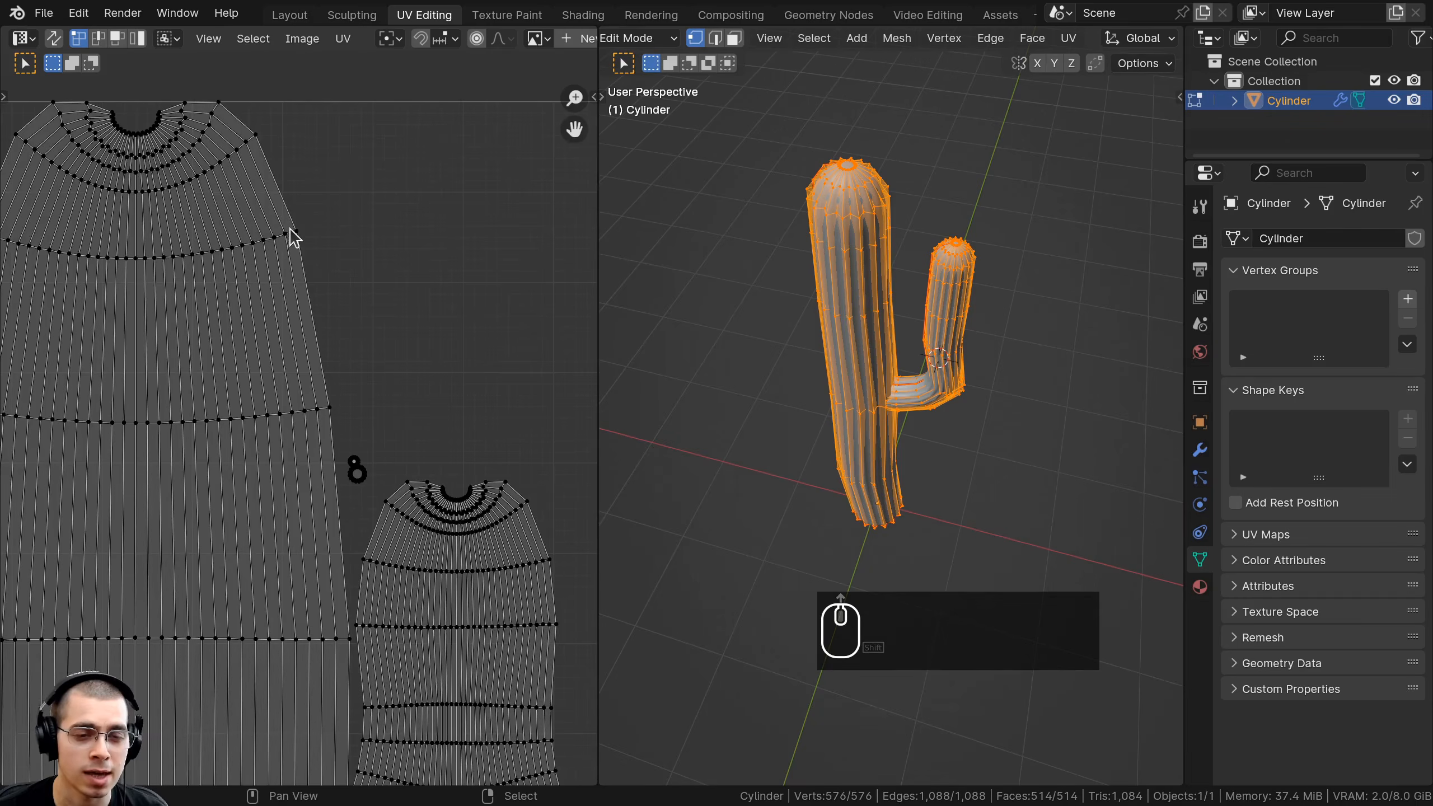
shift+scroll(299, 226, down, 1)
key(Tab)
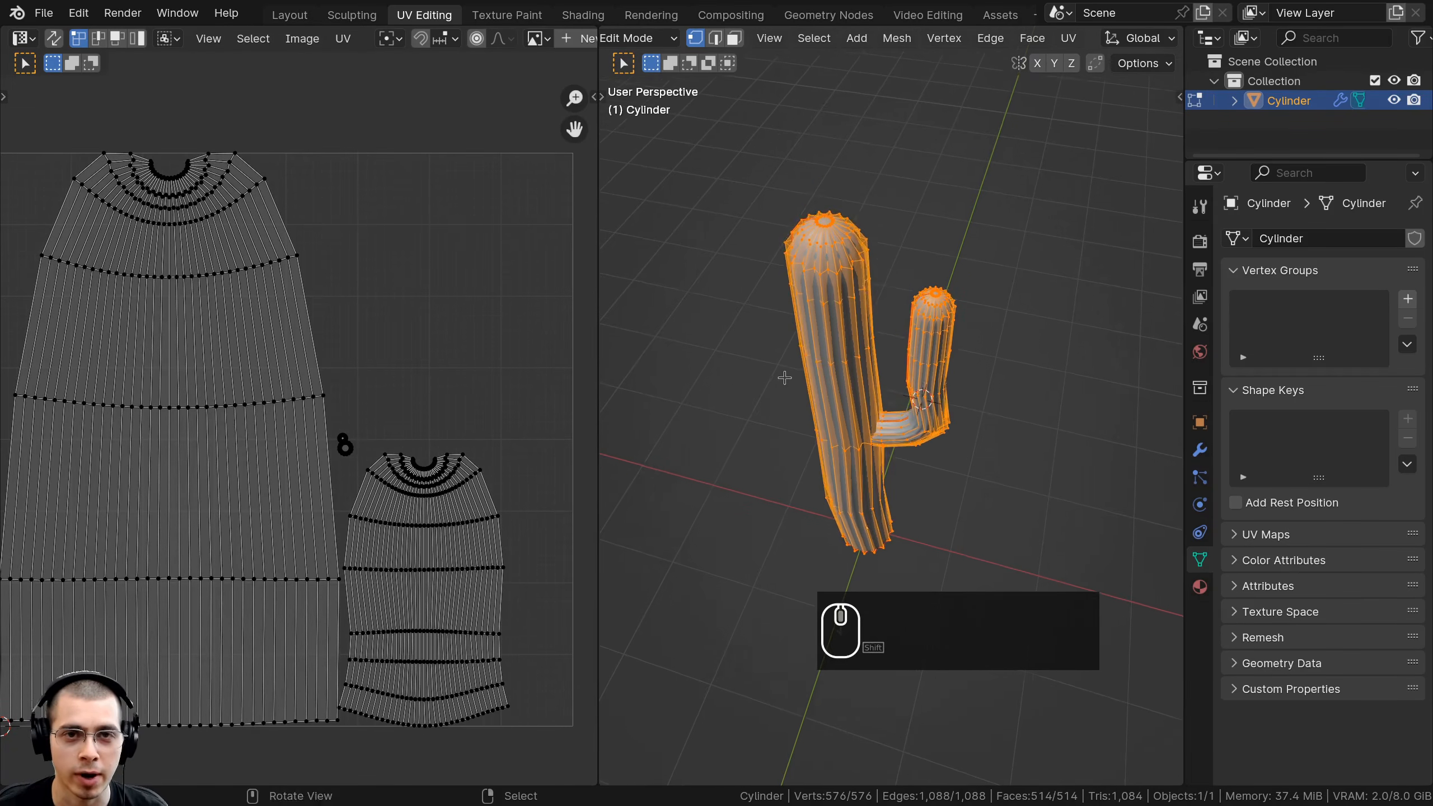
key(F11)
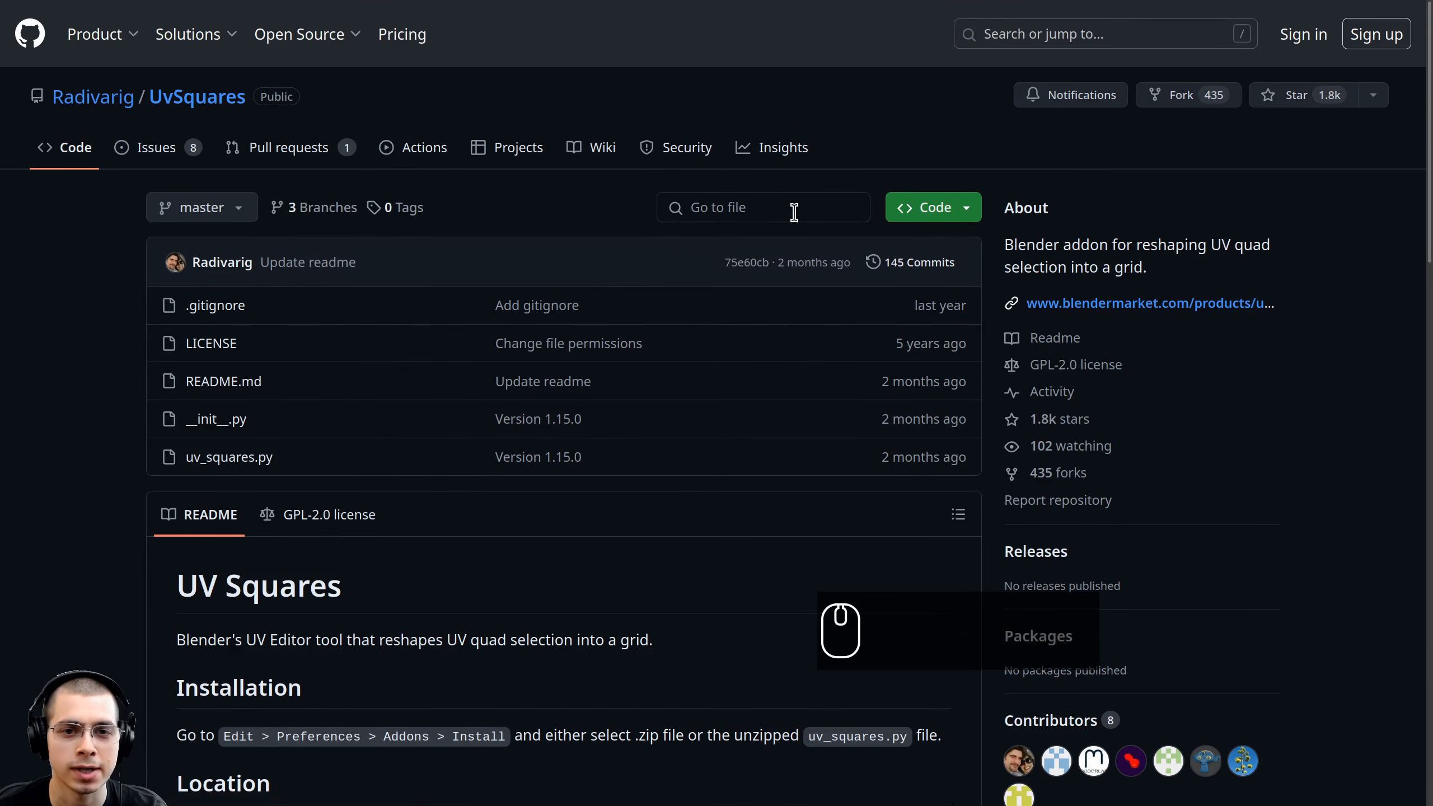
Download the UV Squares repository as a ZIP from GitHub's Code menu and leave full-screen.
click(959, 209)
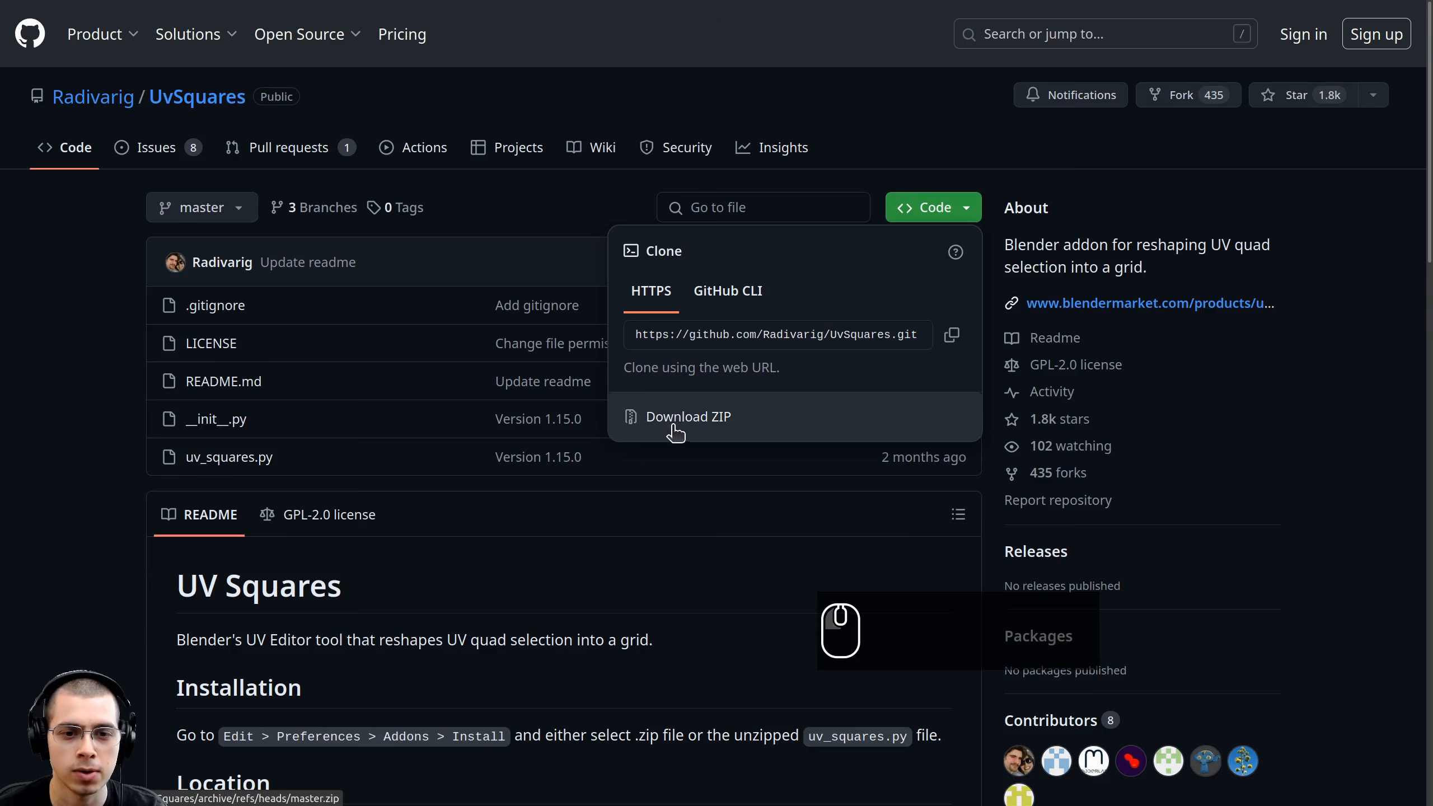
click(102, 416)
key(F11)
key(F11)
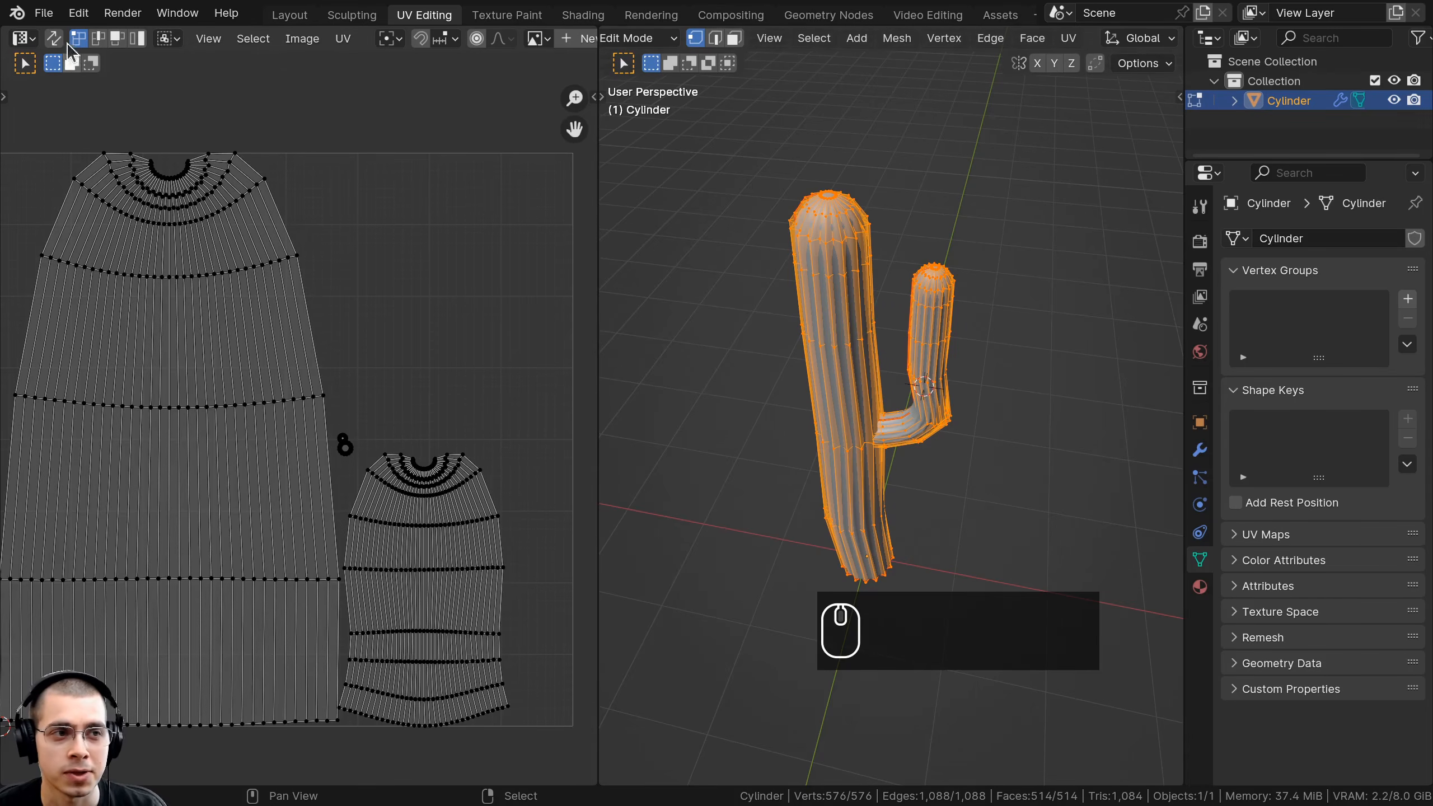
Install the UvSquares-master.zip add-on from the Add-ons page of Preferences.
click(78, 12)
click(130, 265)
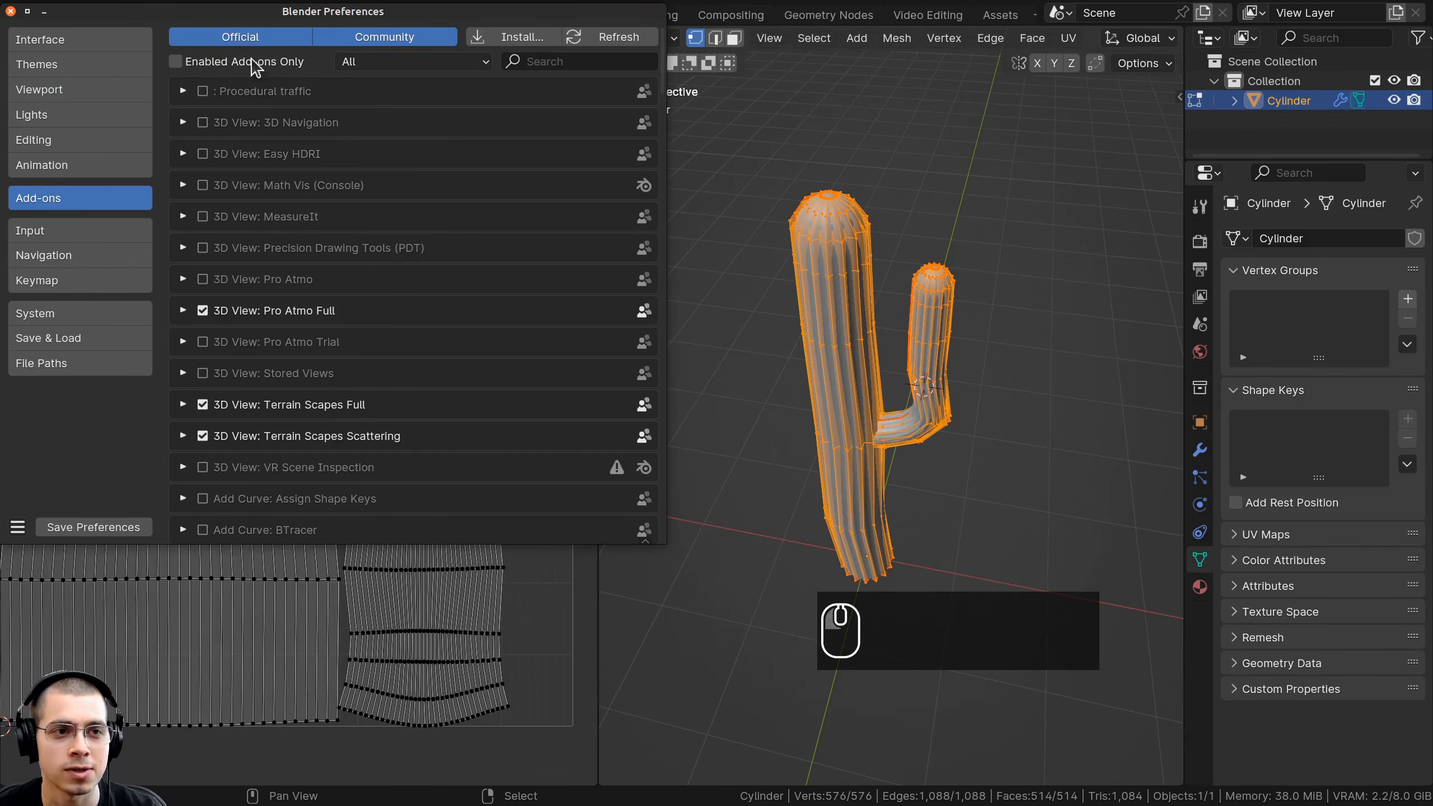
drag(276, 21, 717, 123)
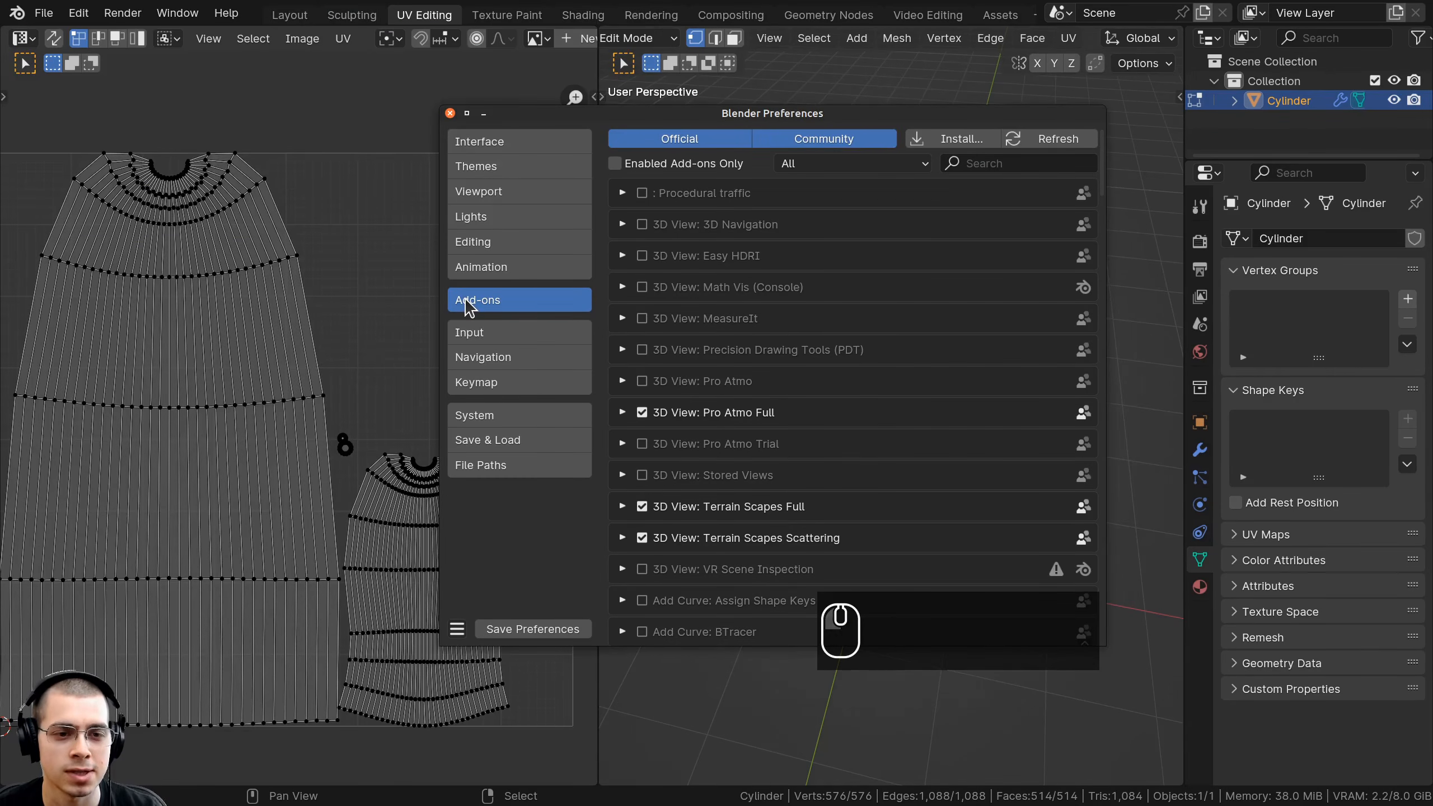
click(935, 140)
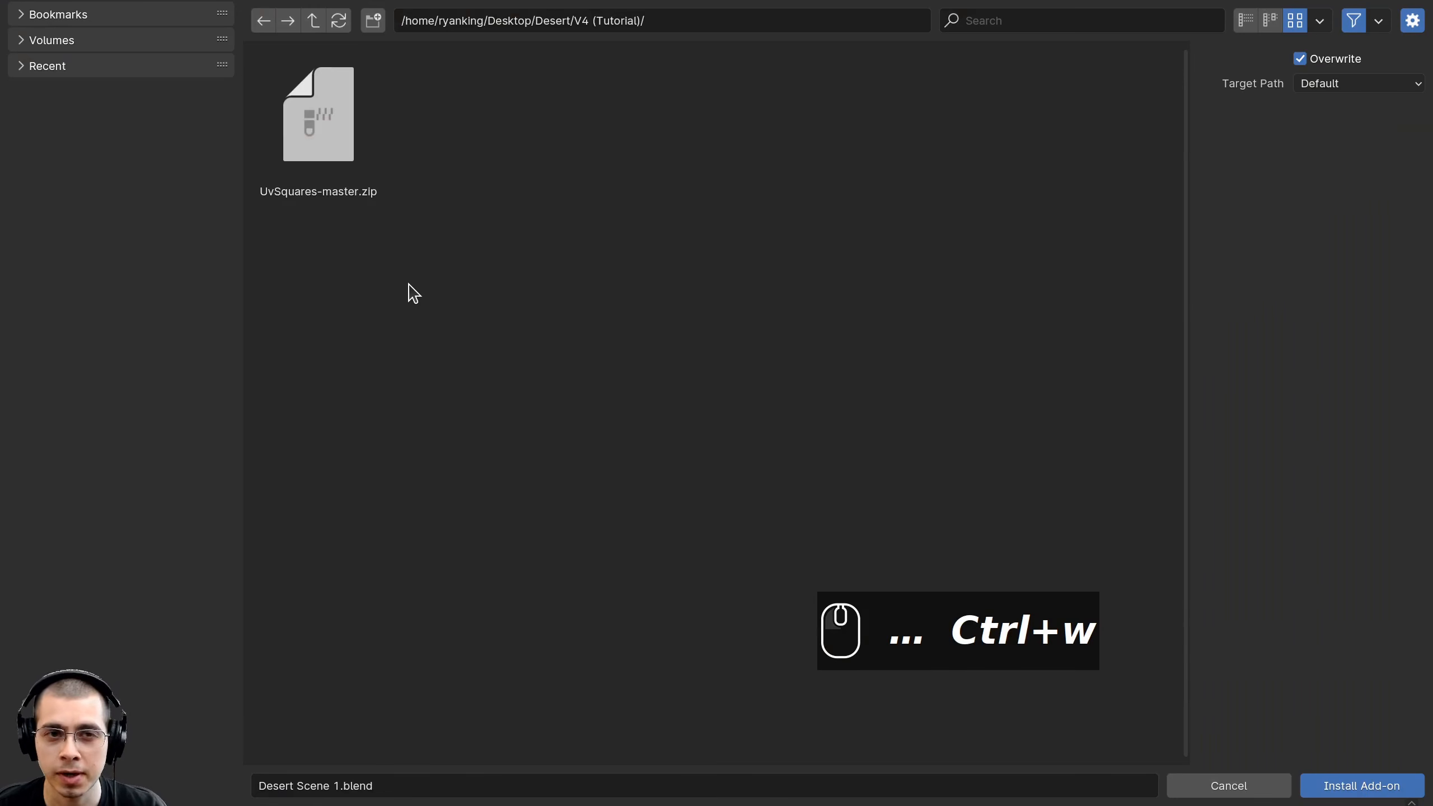
click(305, 120)
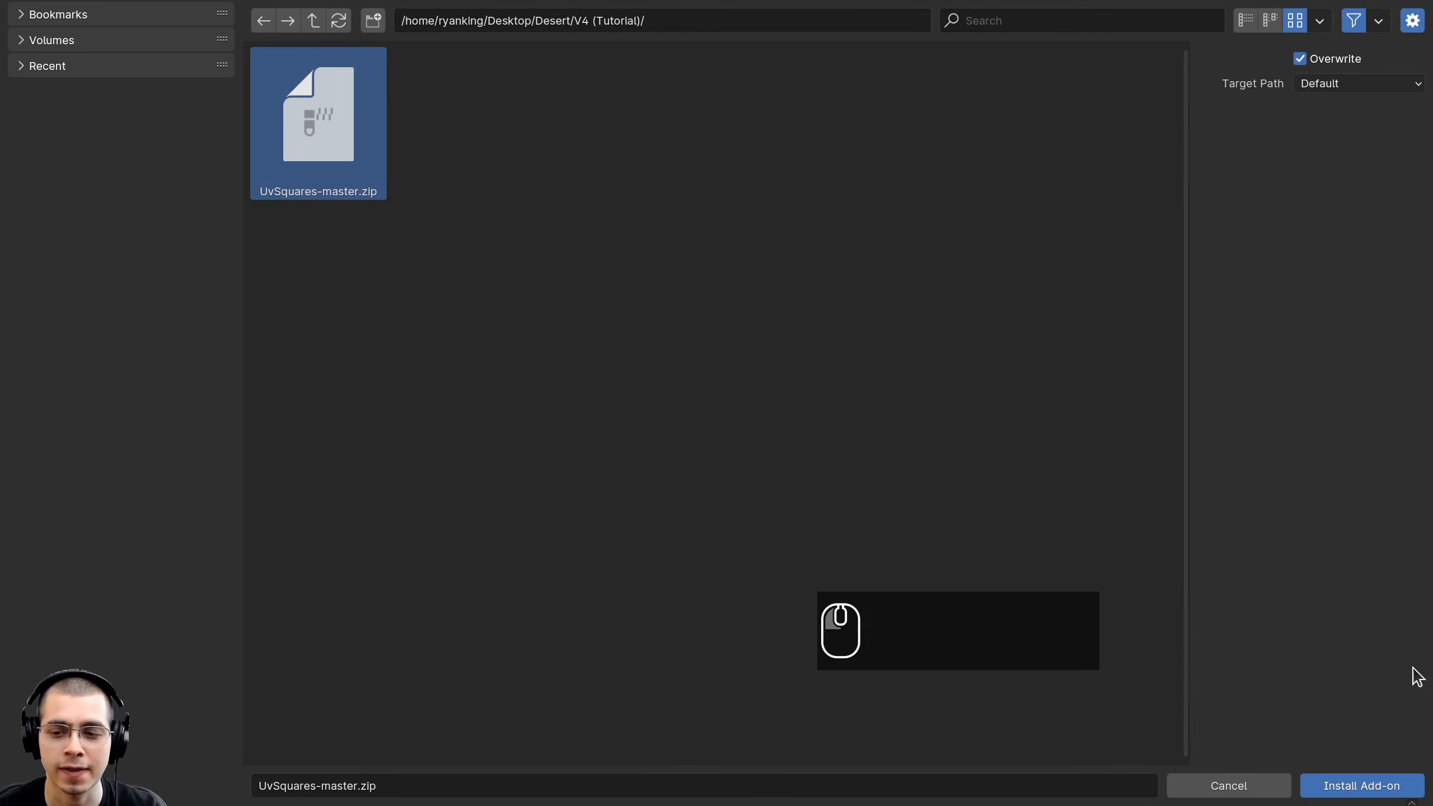
click(1362, 786)
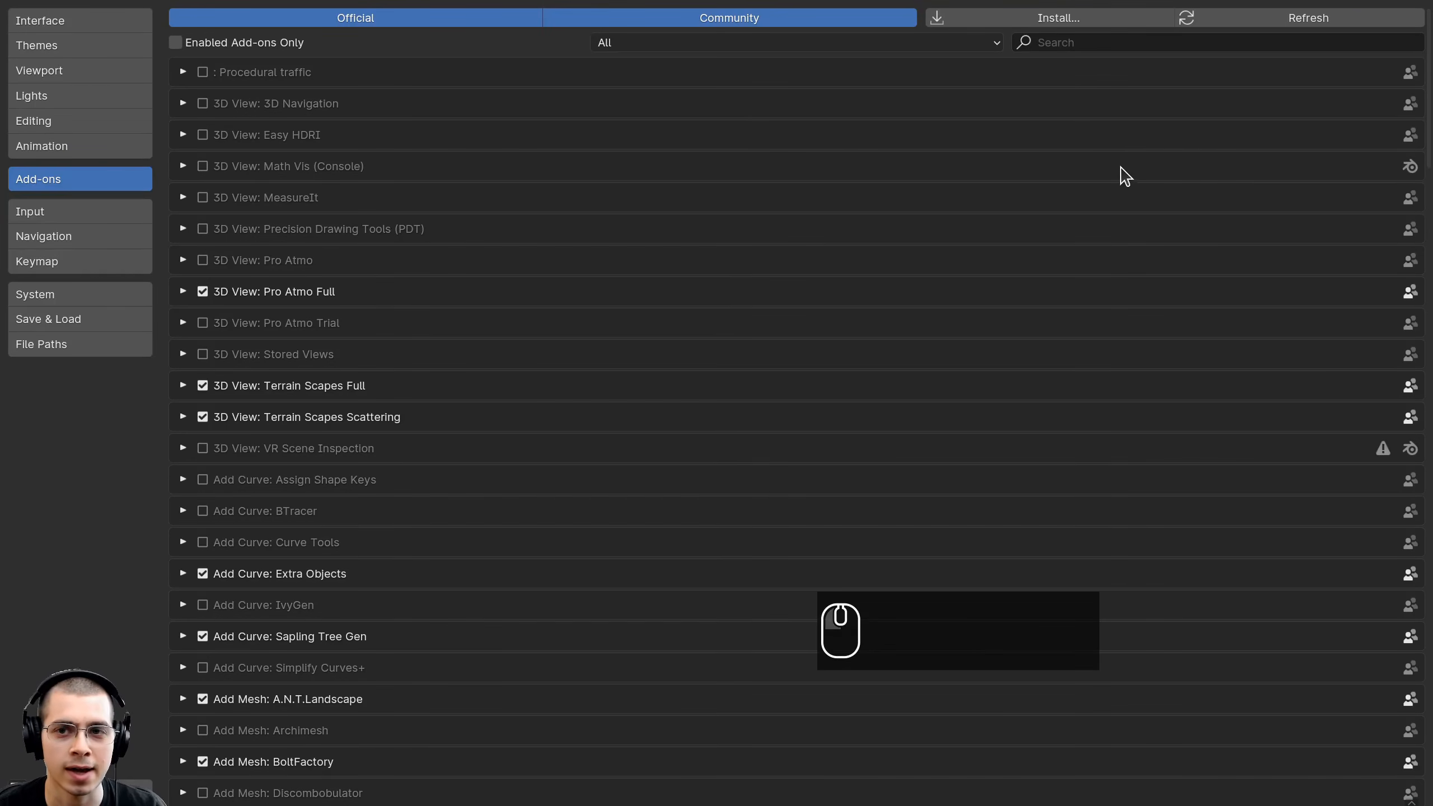
Filter add-ons by 'uv' to confirm UV: UV Squares is enabled, then widen the UV layout area.
click(1050, 45)
text(uv)
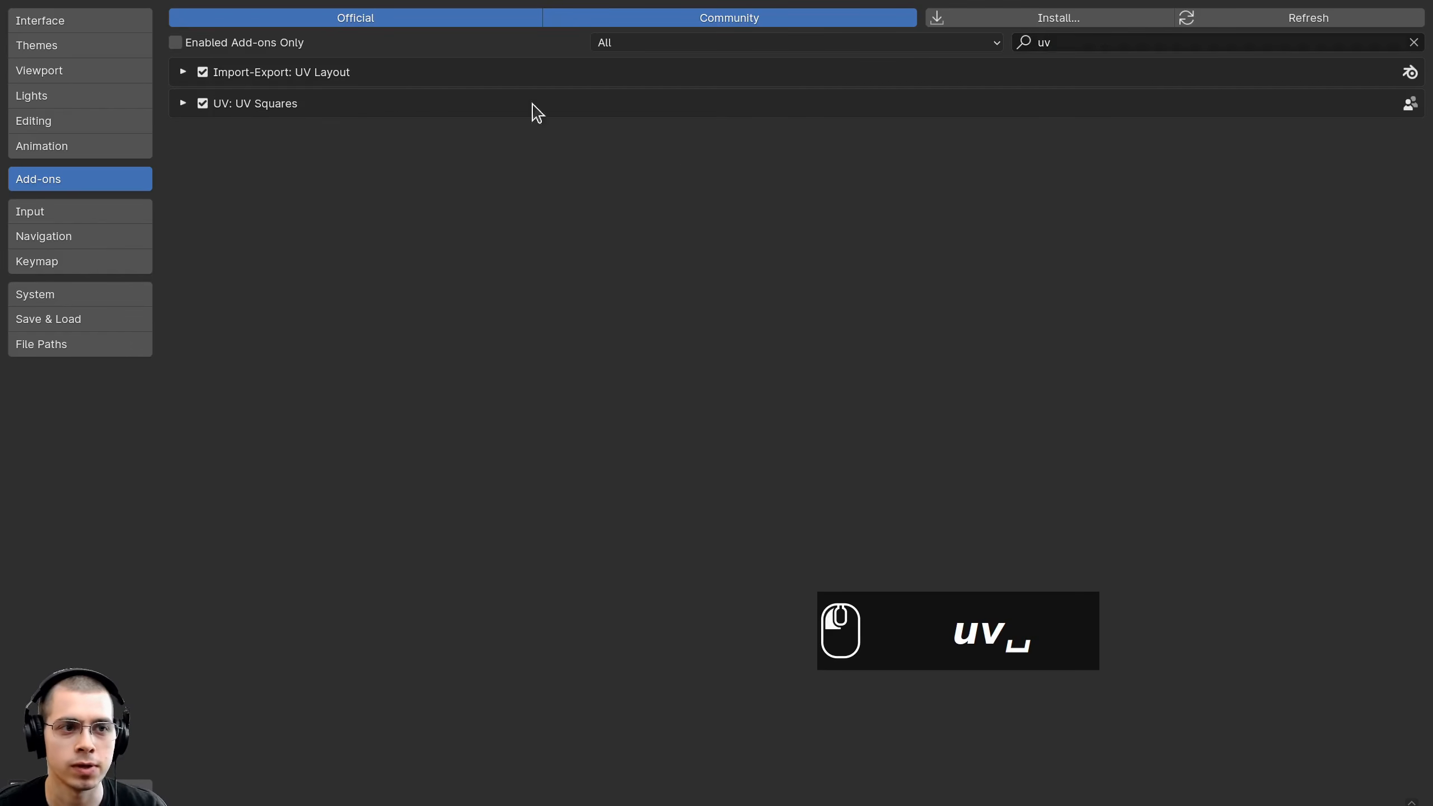
click(183, 104)
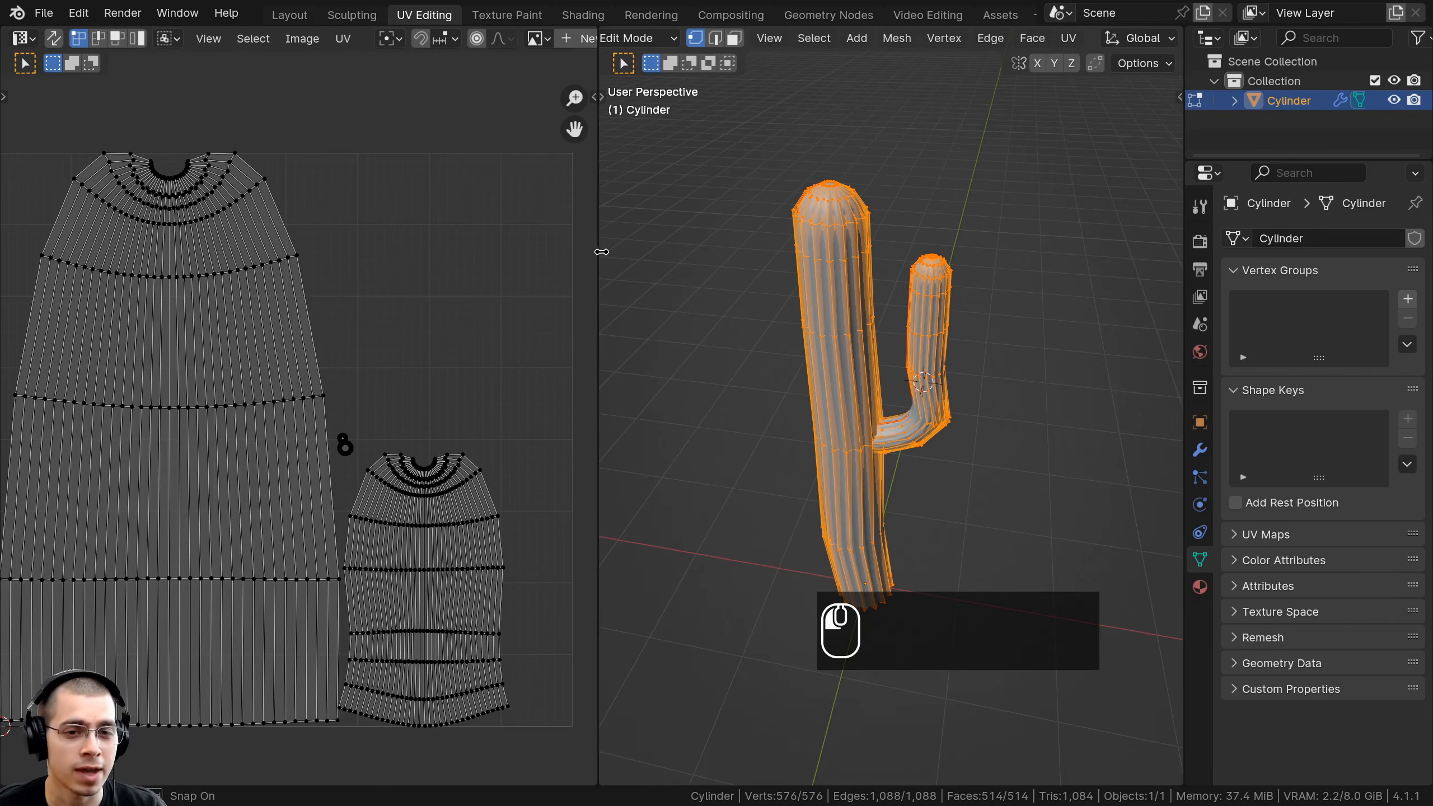
drag(597, 256, 677, 280)
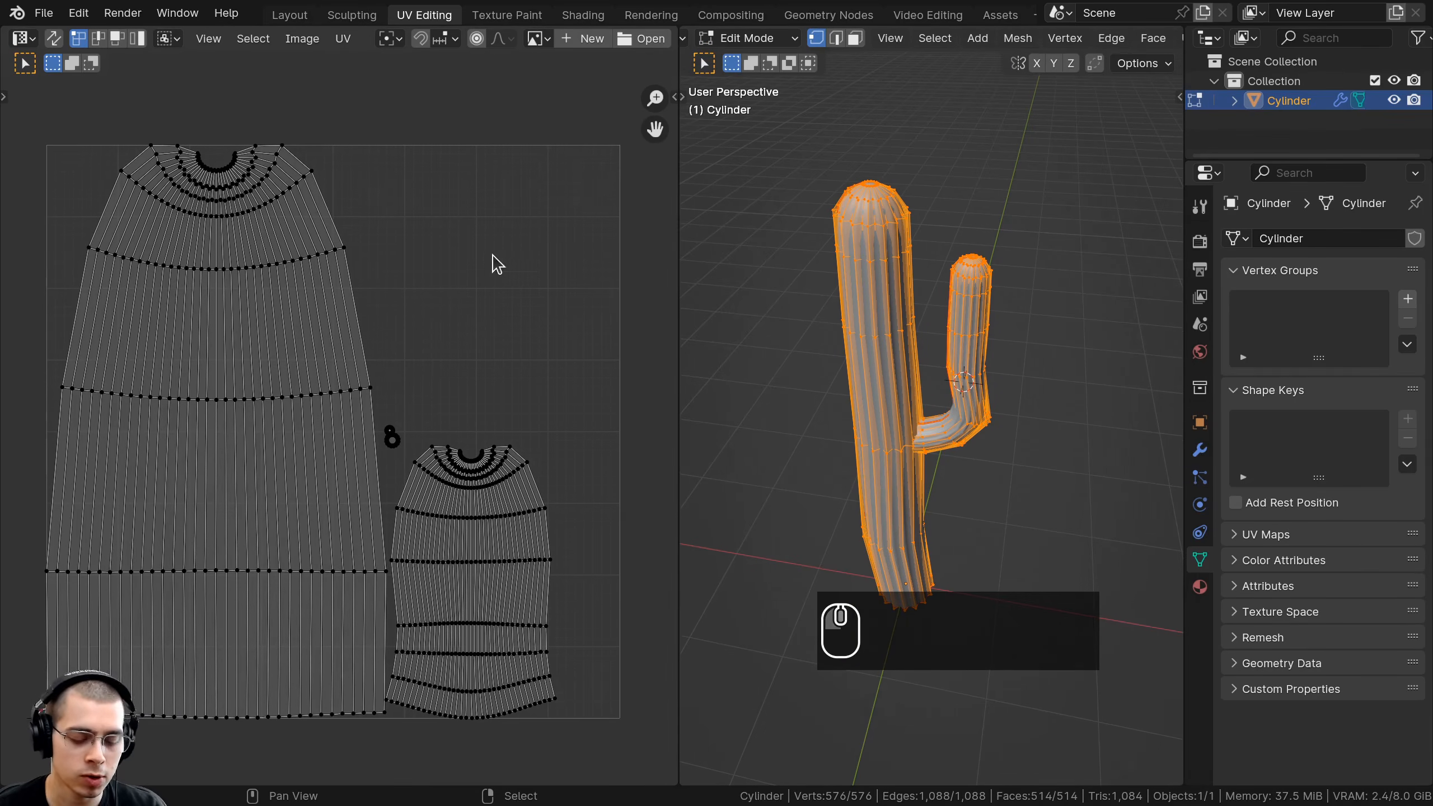
Show the UV editor sidebar on its UV Squares tab and select all the cactus UVs.
key(n)
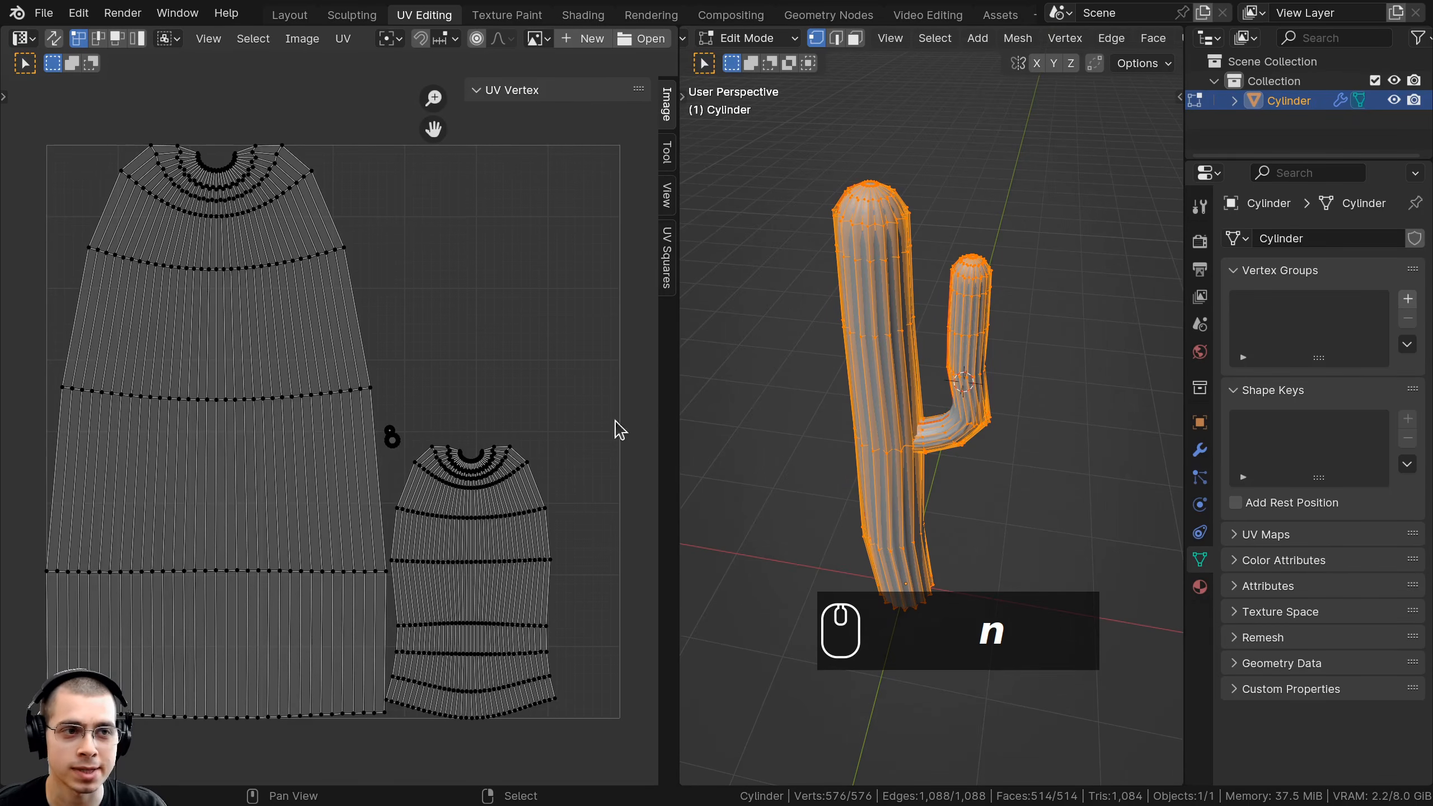
click(24, 39)
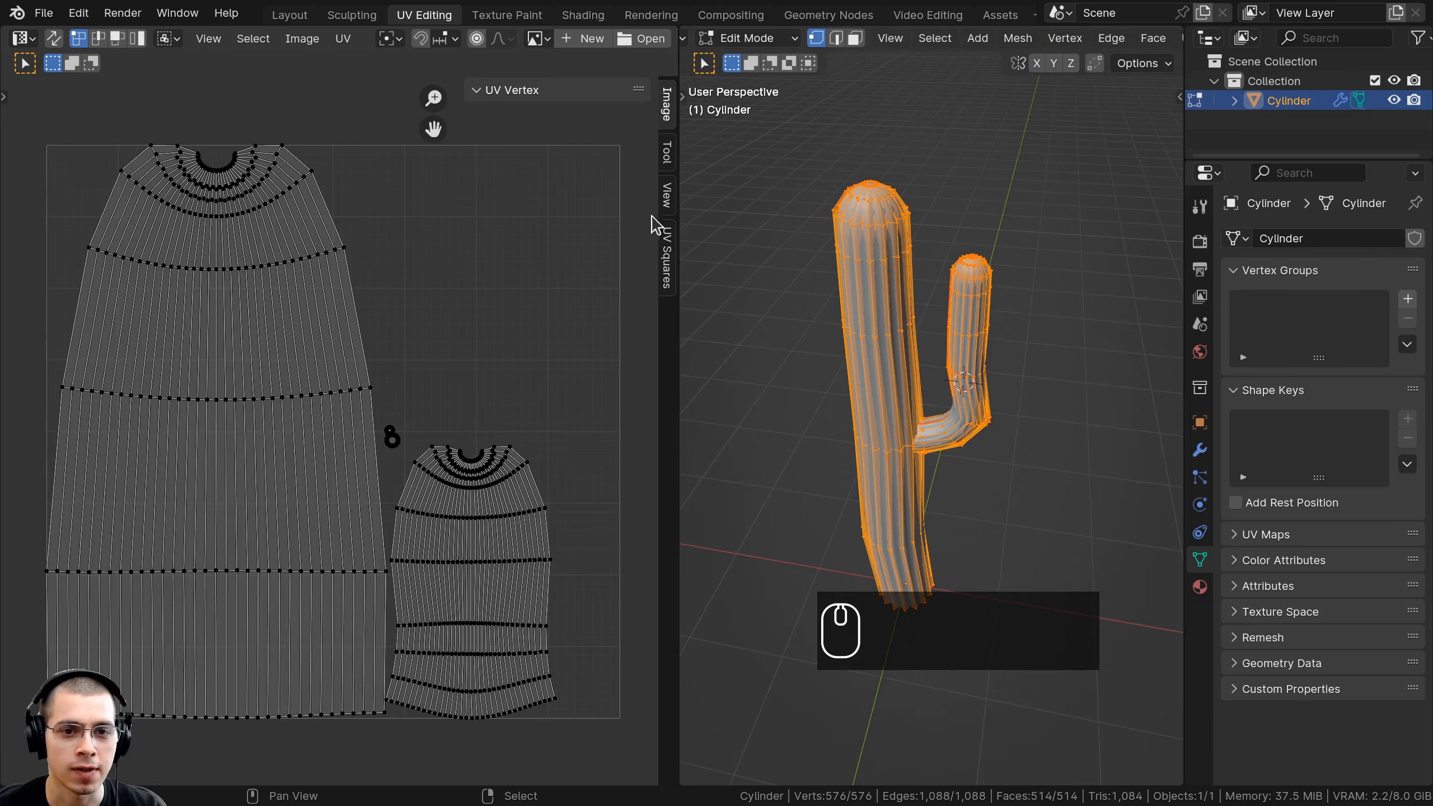
click(670, 256)
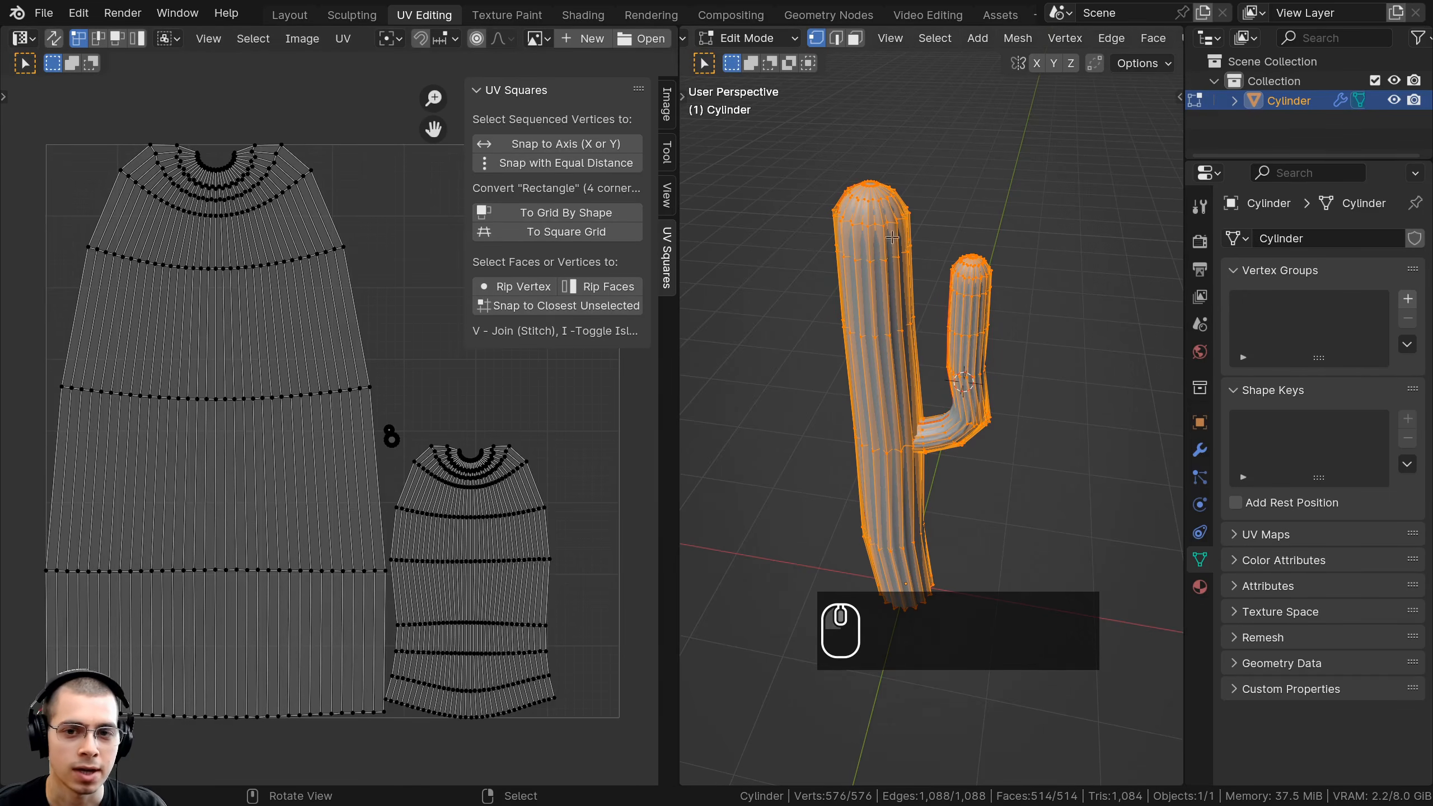
key(a)
key(a)
key(a)
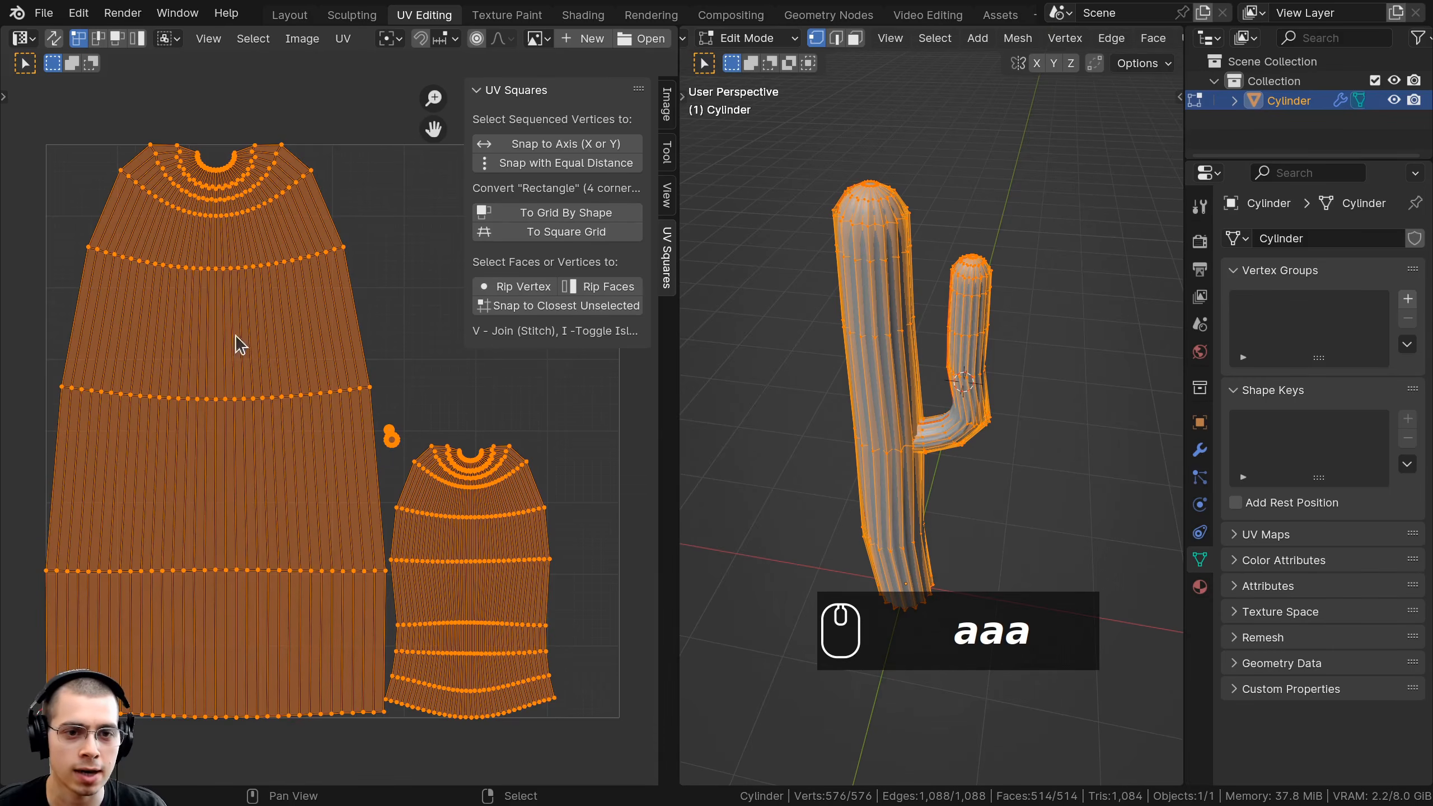
Apply To Grid By Shape to square up the trunk and arm islands, then inspect the result.
click(563, 217)
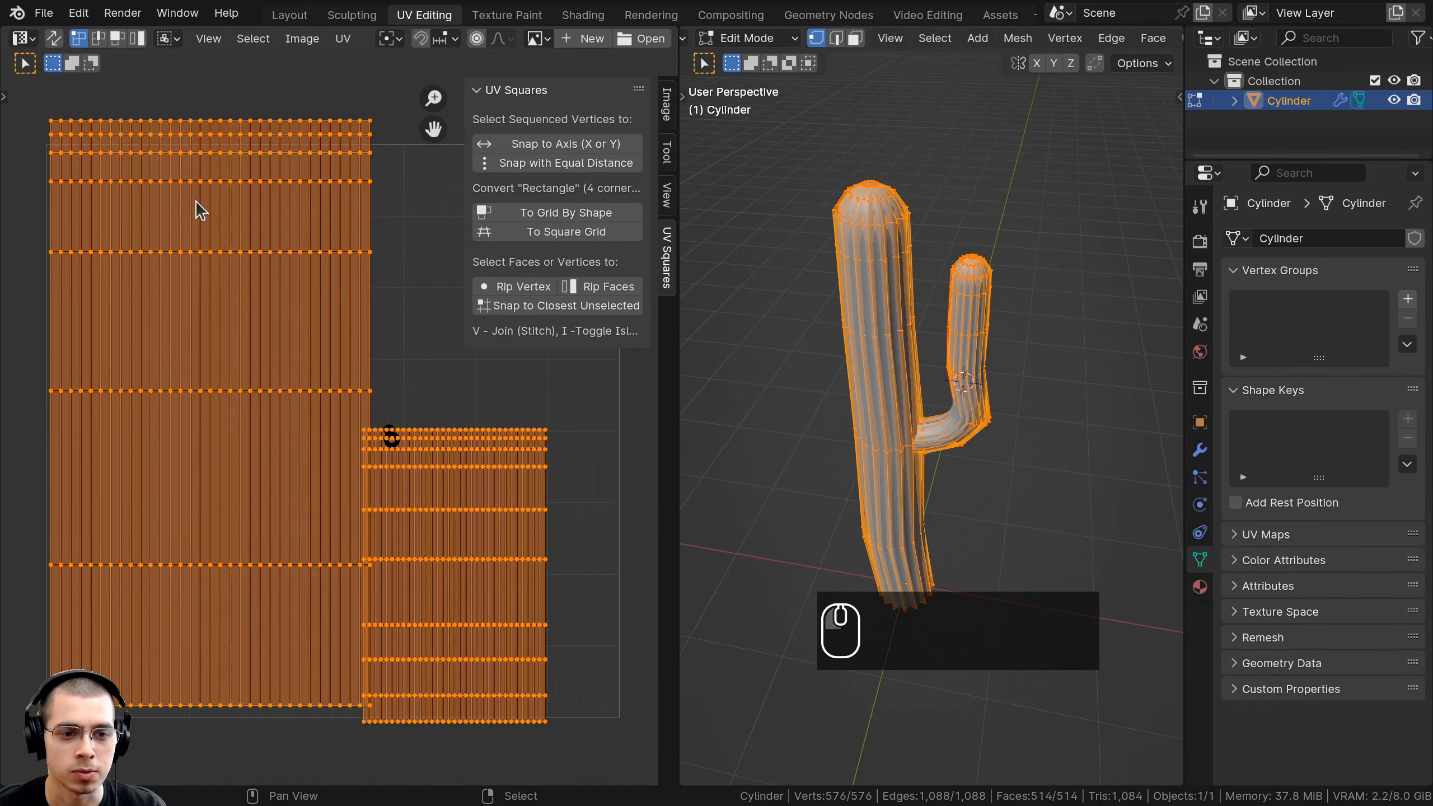
scroll(122, 176, up, 2)
scroll(153, 212, down, 2)
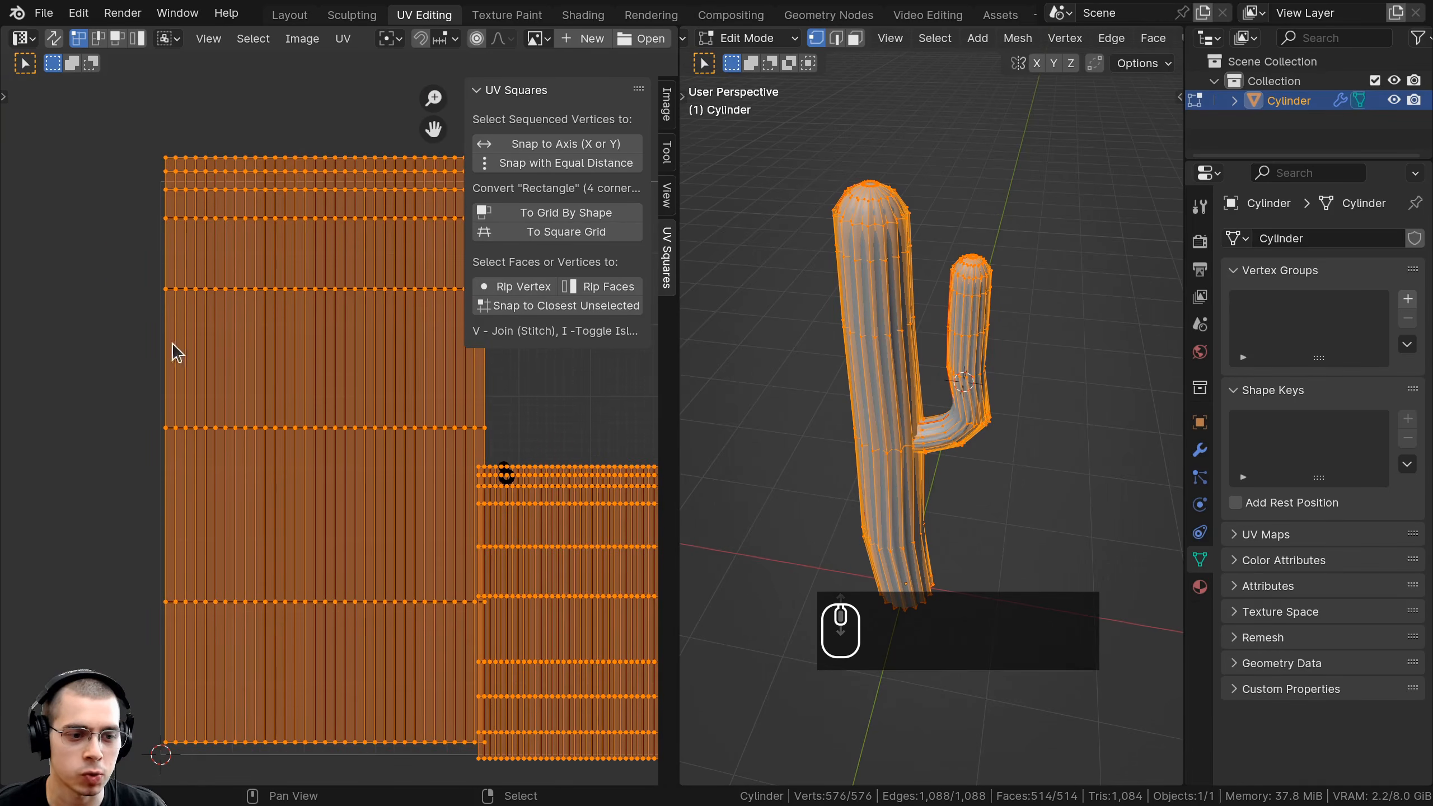
middle_drag(223, 487, 221, 477)
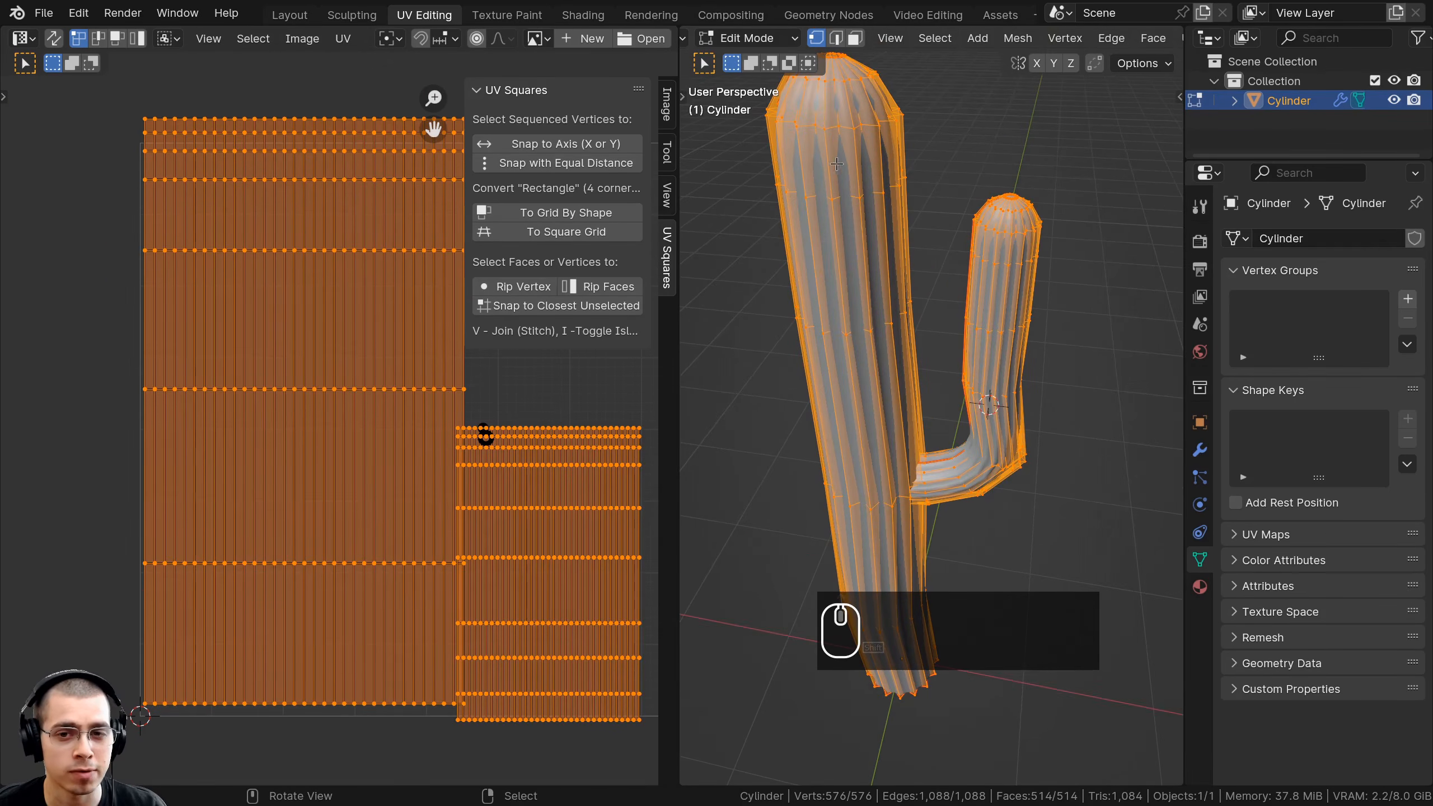
middle_drag(855, 163, 851, 145)
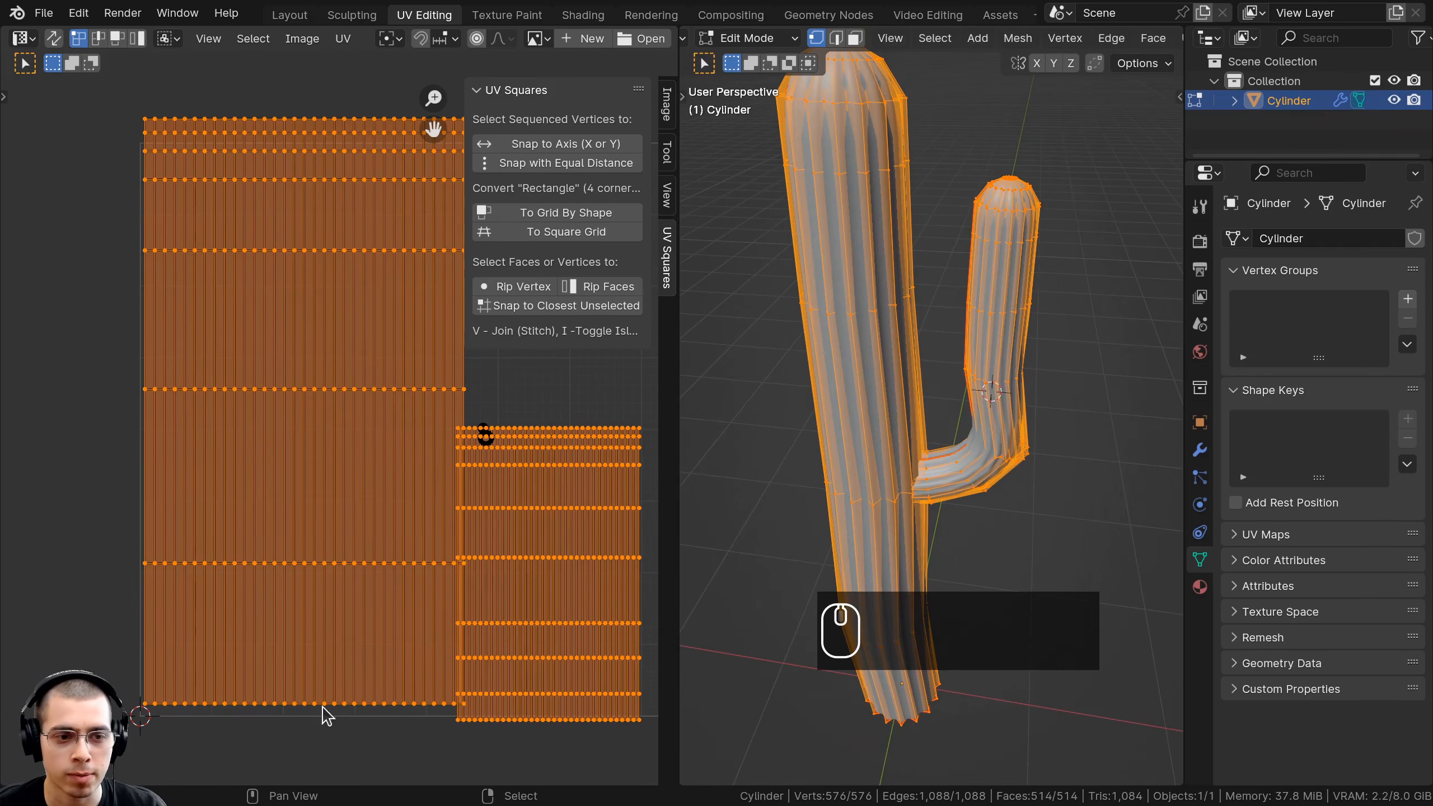
scroll(368, 394, down, 2)
scroll(307, 518, up, 1)
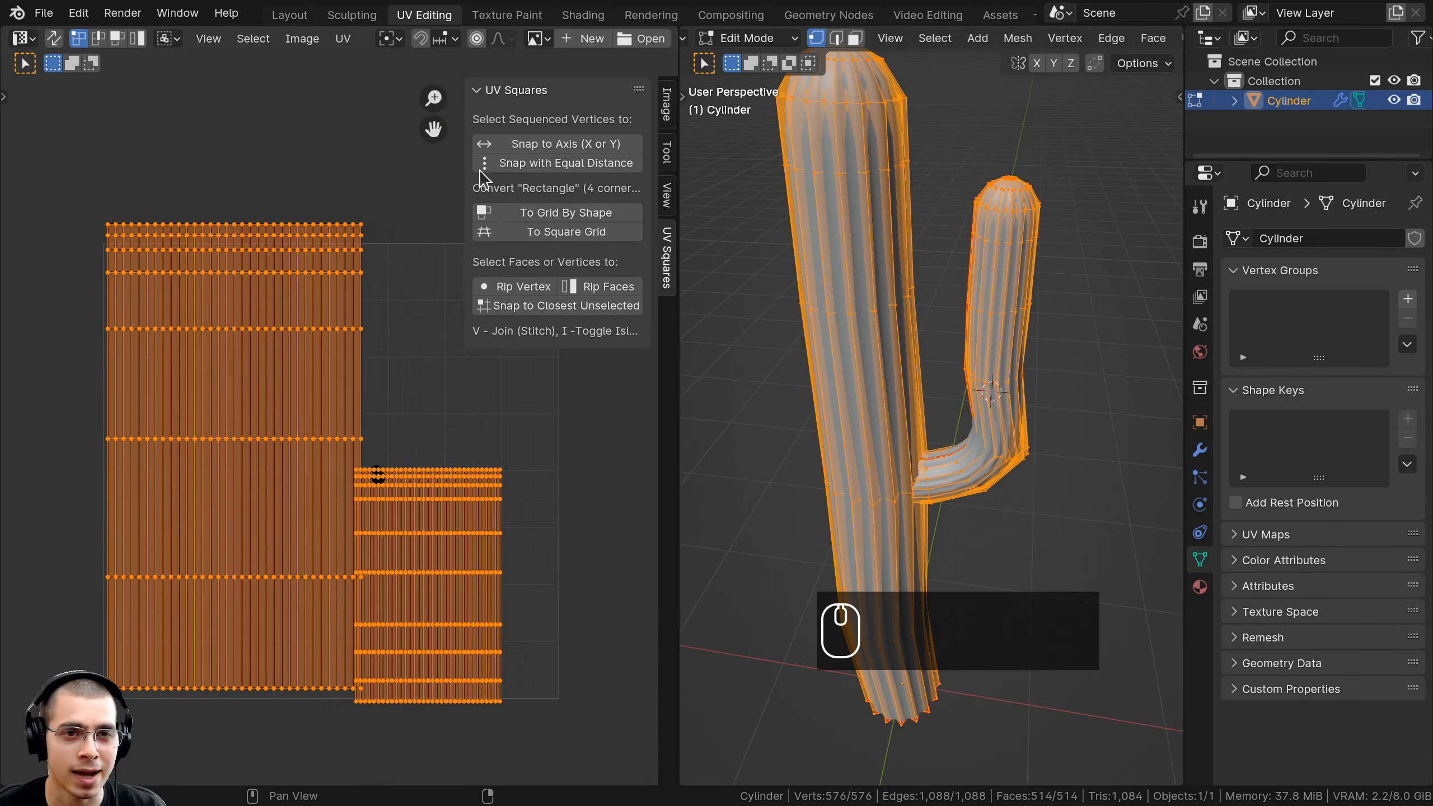
In the Shading workspace, create a new cactus material named 'Large Cacti' and preview it.
click(583, 16)
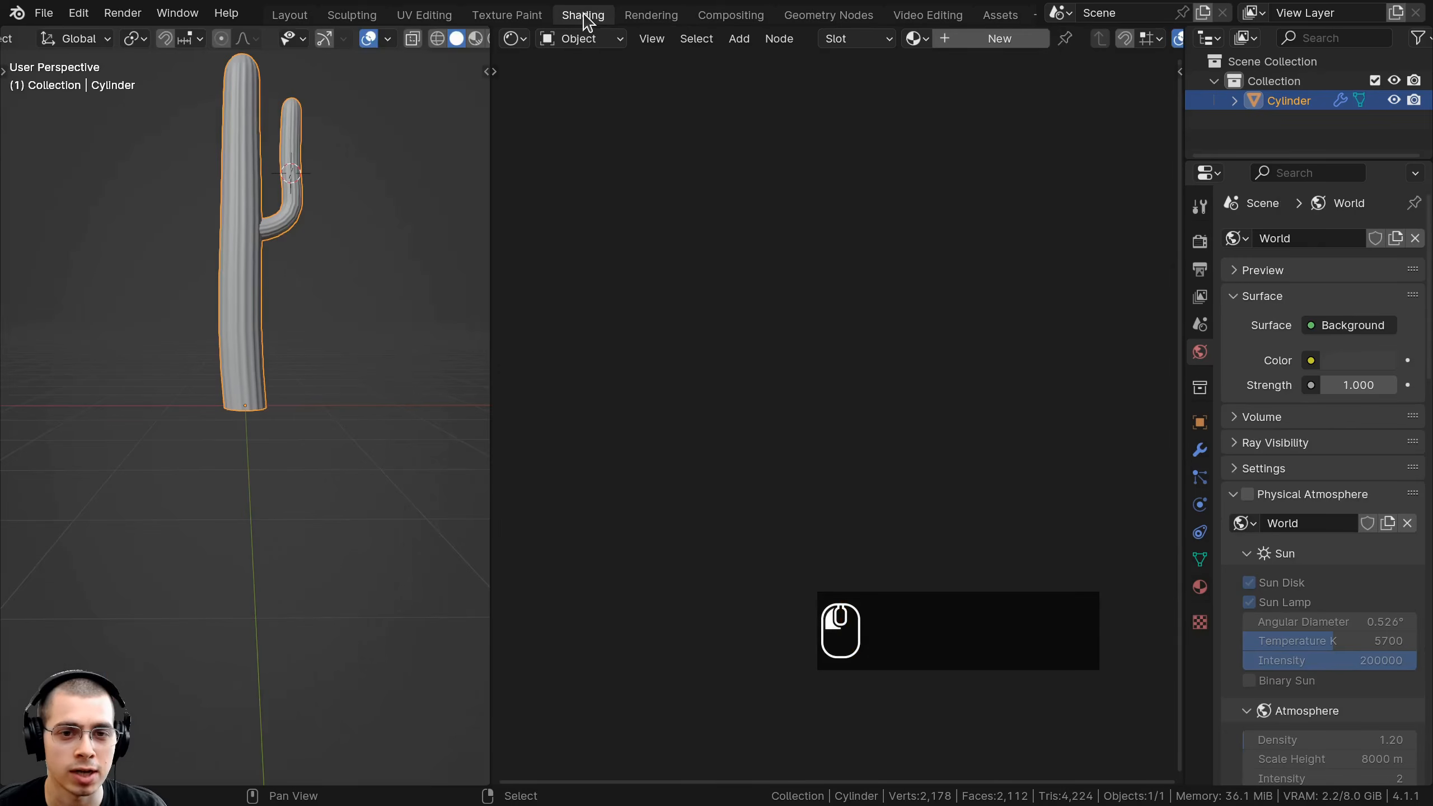
click(964, 39)
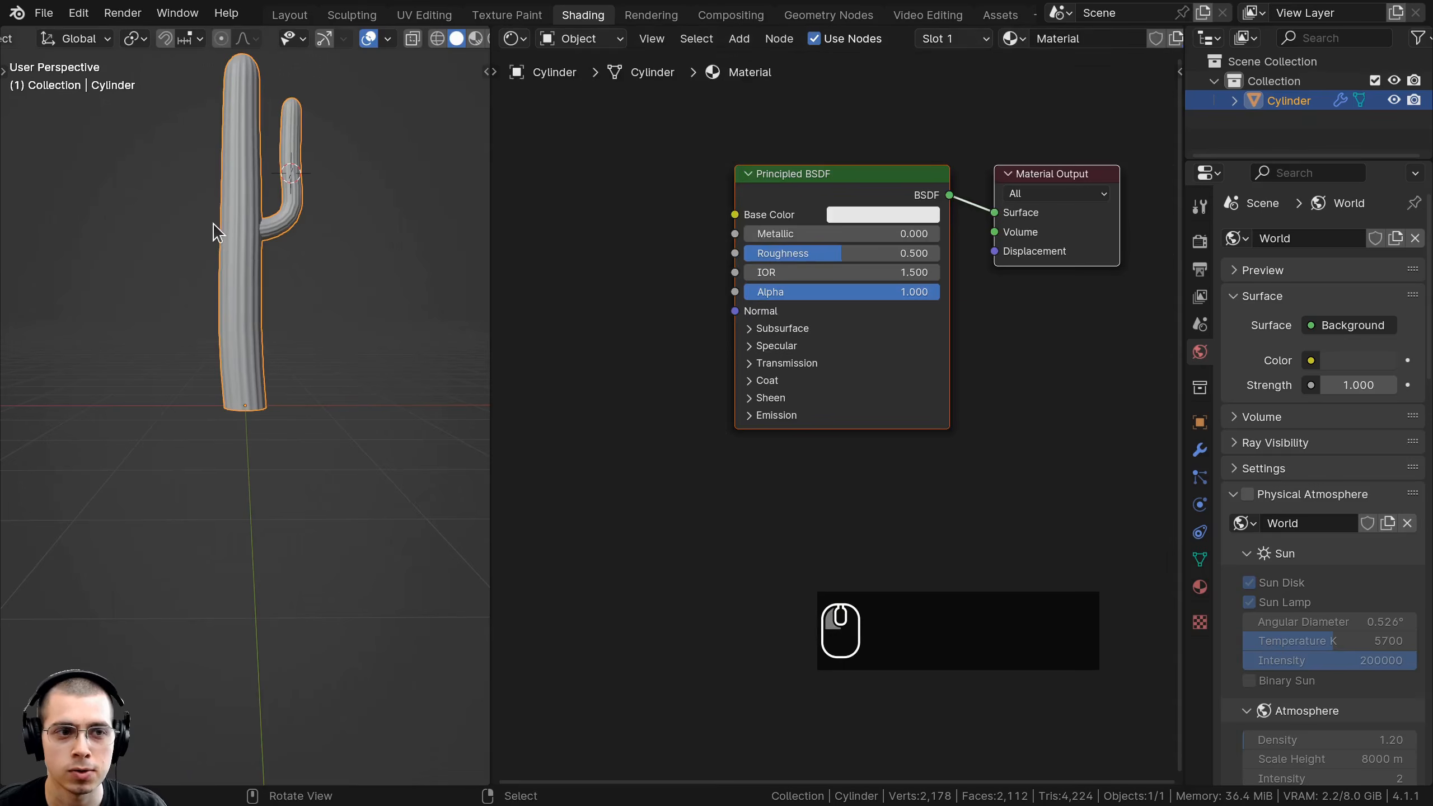
shift+scroll(214, 230, up, 3)
double_click(1093, 38)
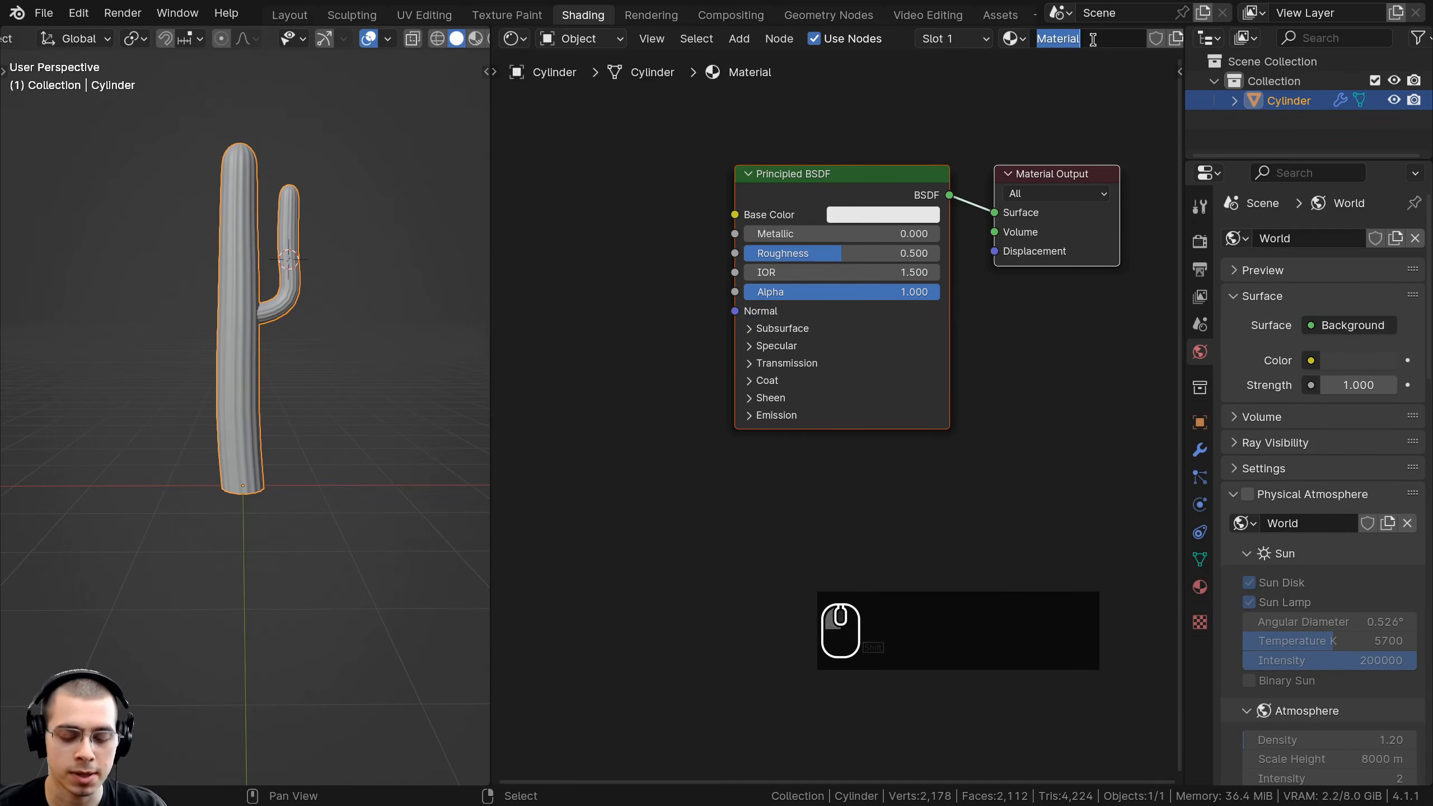
text(Large Cacti)
key(Return)
shift+scroll(330, 242, up, 3)
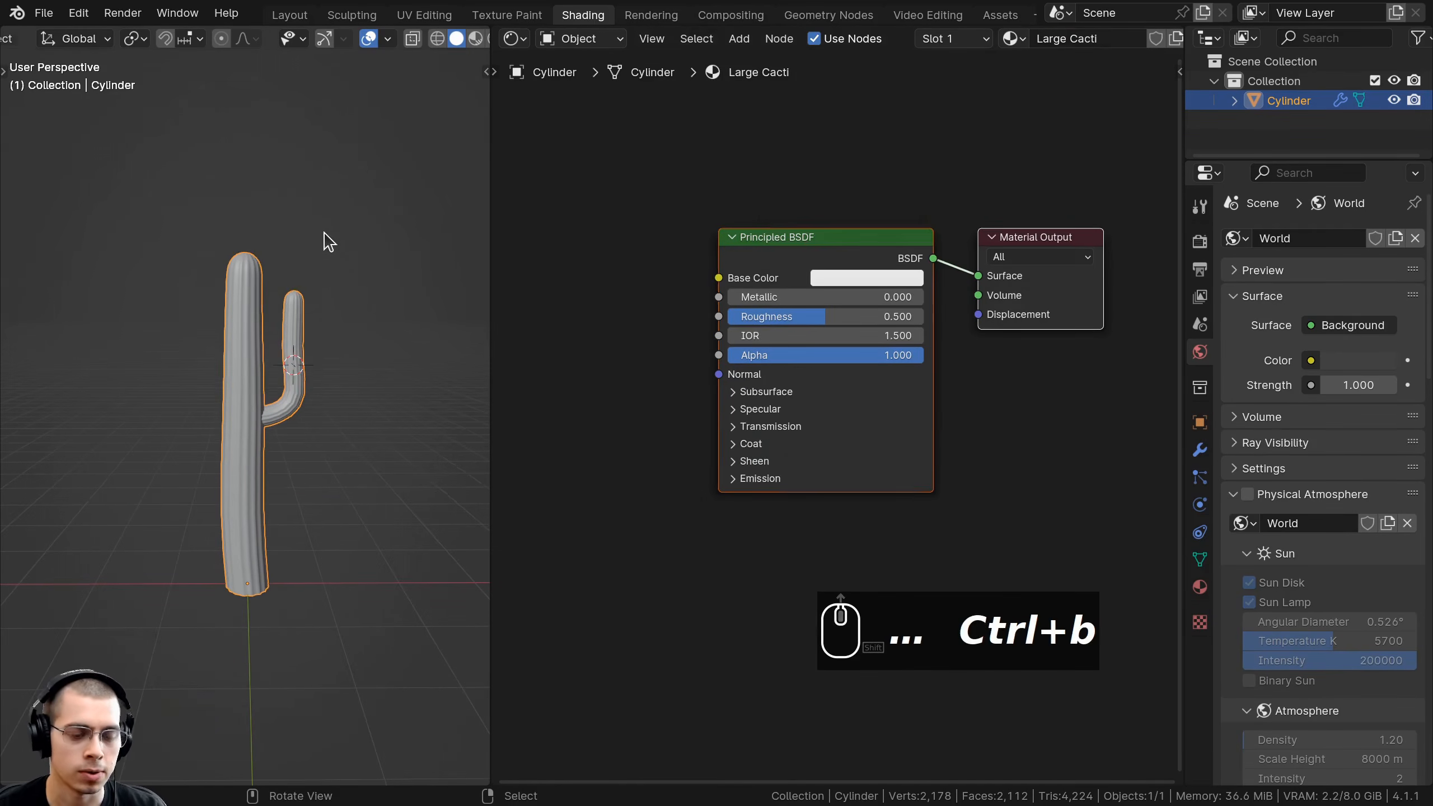
key(z)
Add a Wave Texture node and connect its Color to the Principled BSDF Base Color.
scroll(299, 405, up, 3)
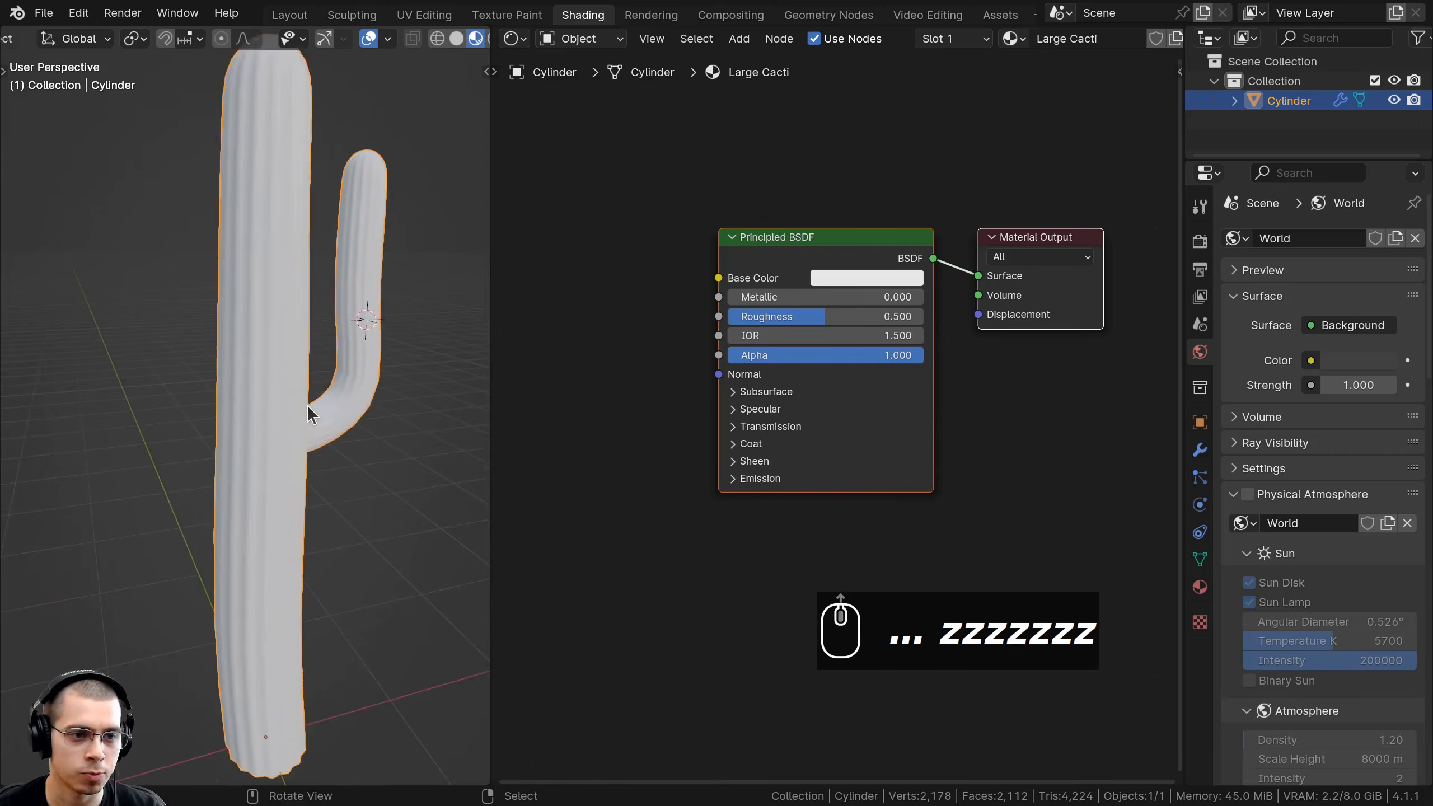
scroll(307, 405, up, 2)
middle_drag(705, 189, 732, 247)
key(shift+a)
text(w)
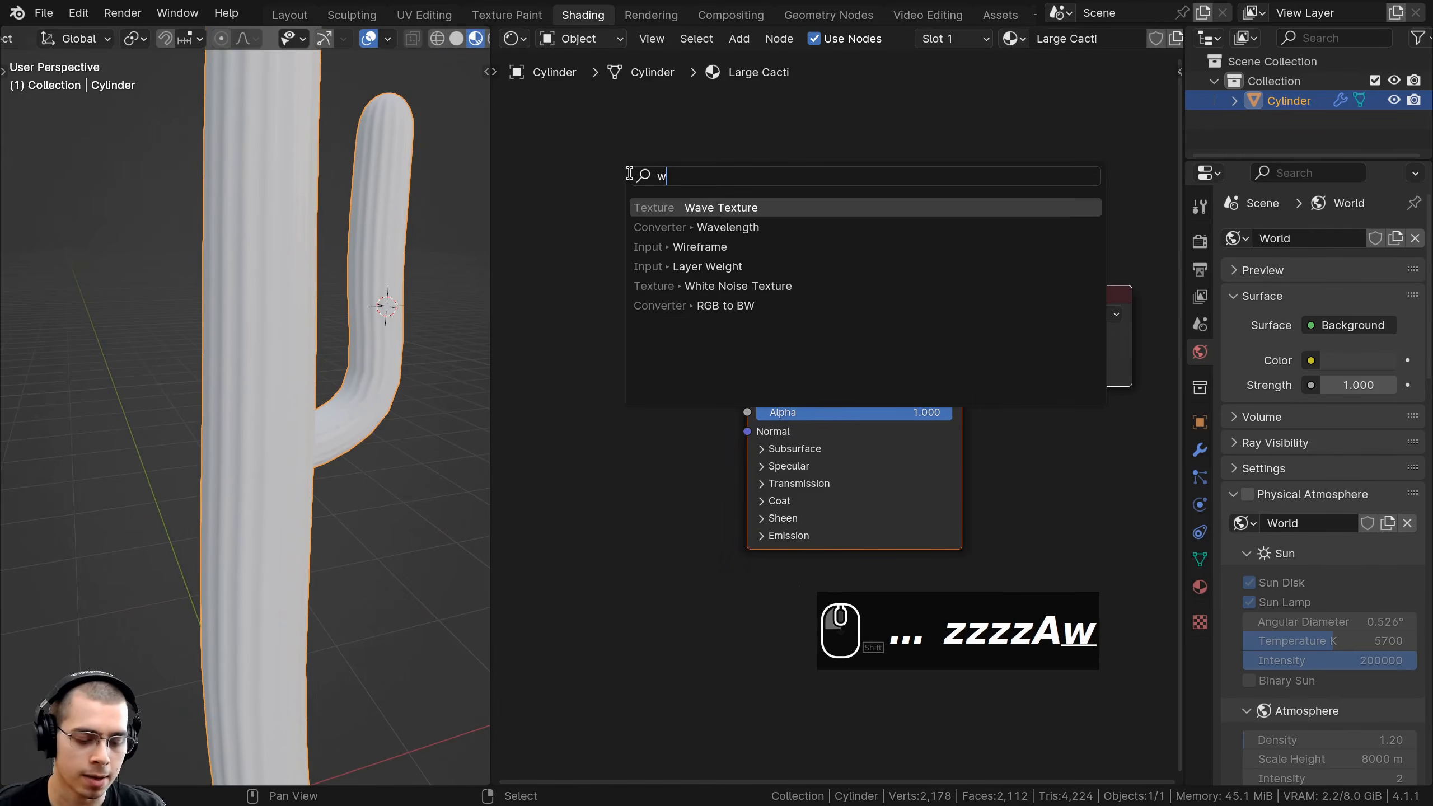
text(av)
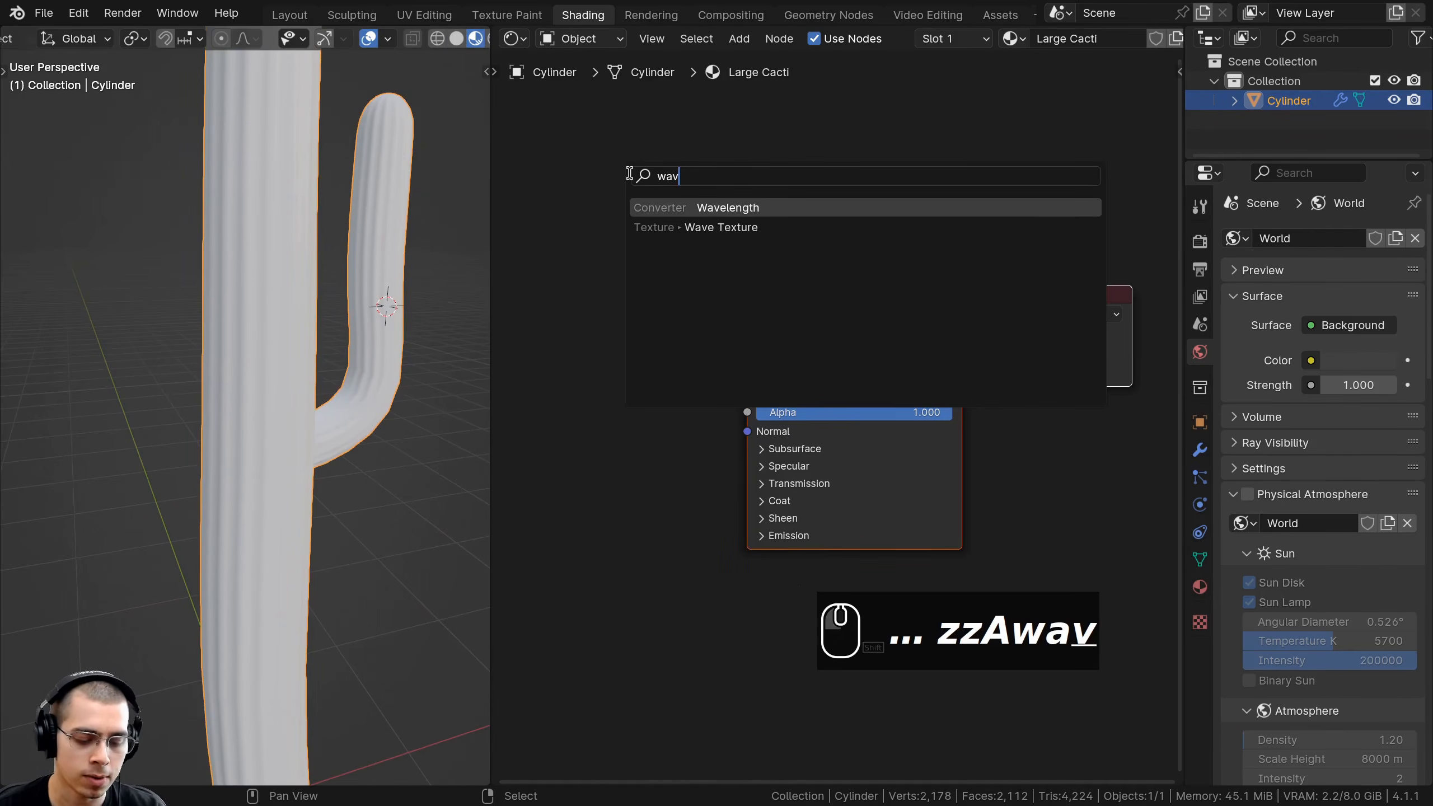
click(684, 226)
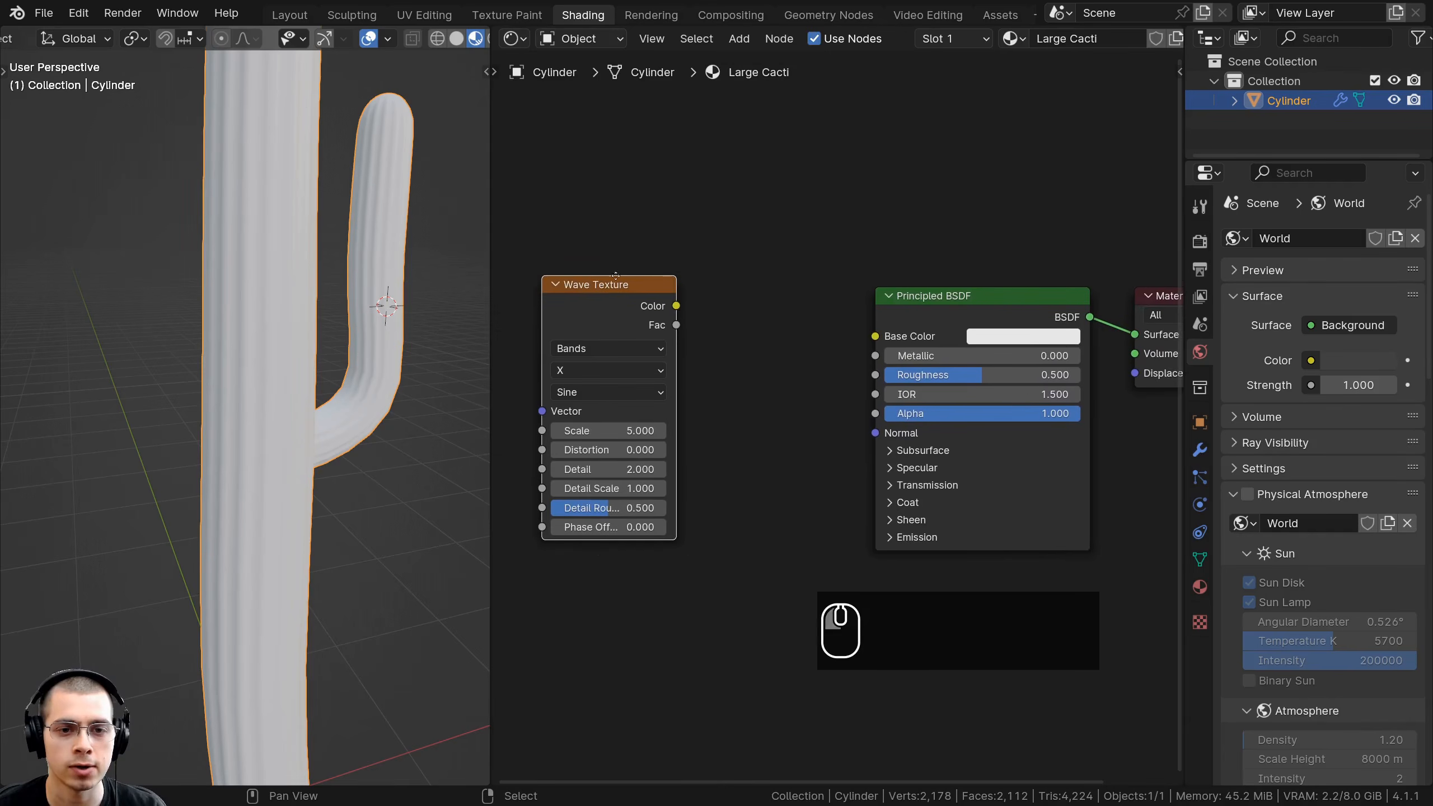
click(693, 300)
drag(759, 261, 939, 285)
Arrange the Wave Texture and Principled BSDF nodes neatly side by side.
drag(662, 252, 794, 262)
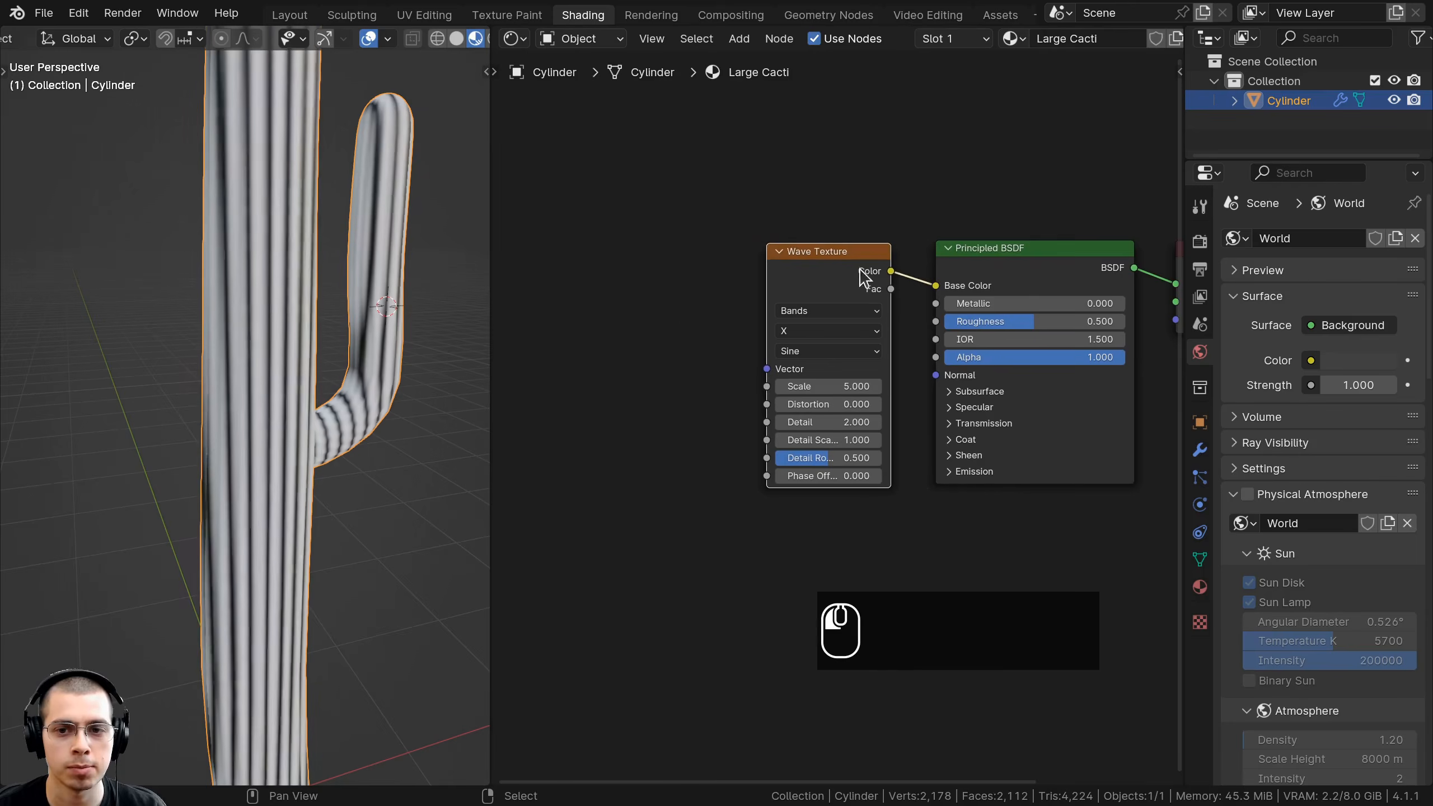
middle_drag(980, 267, 869, 282)
drag(869, 282, 861, 281)
scroll(237, 270, down, 2)
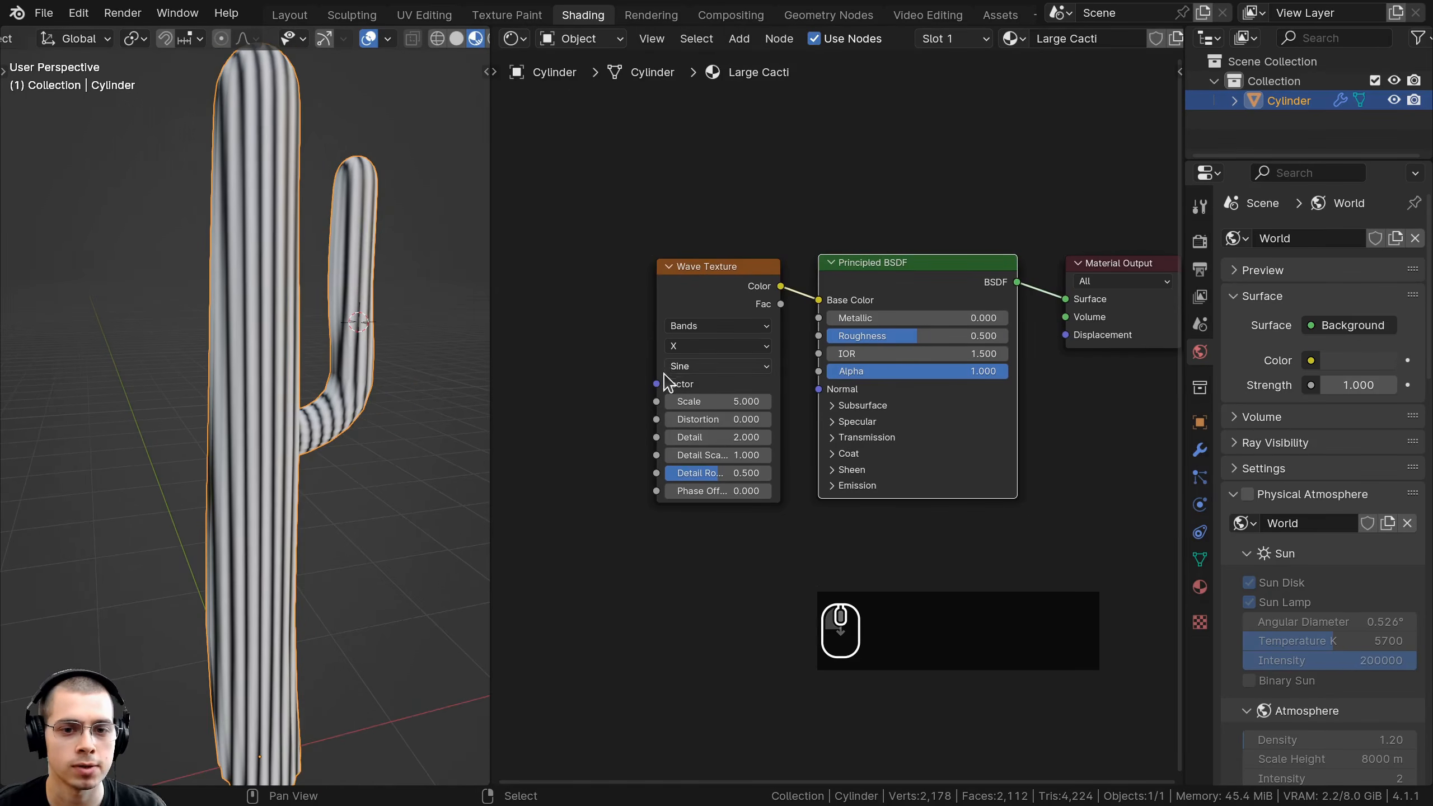
key(ctrl+z)
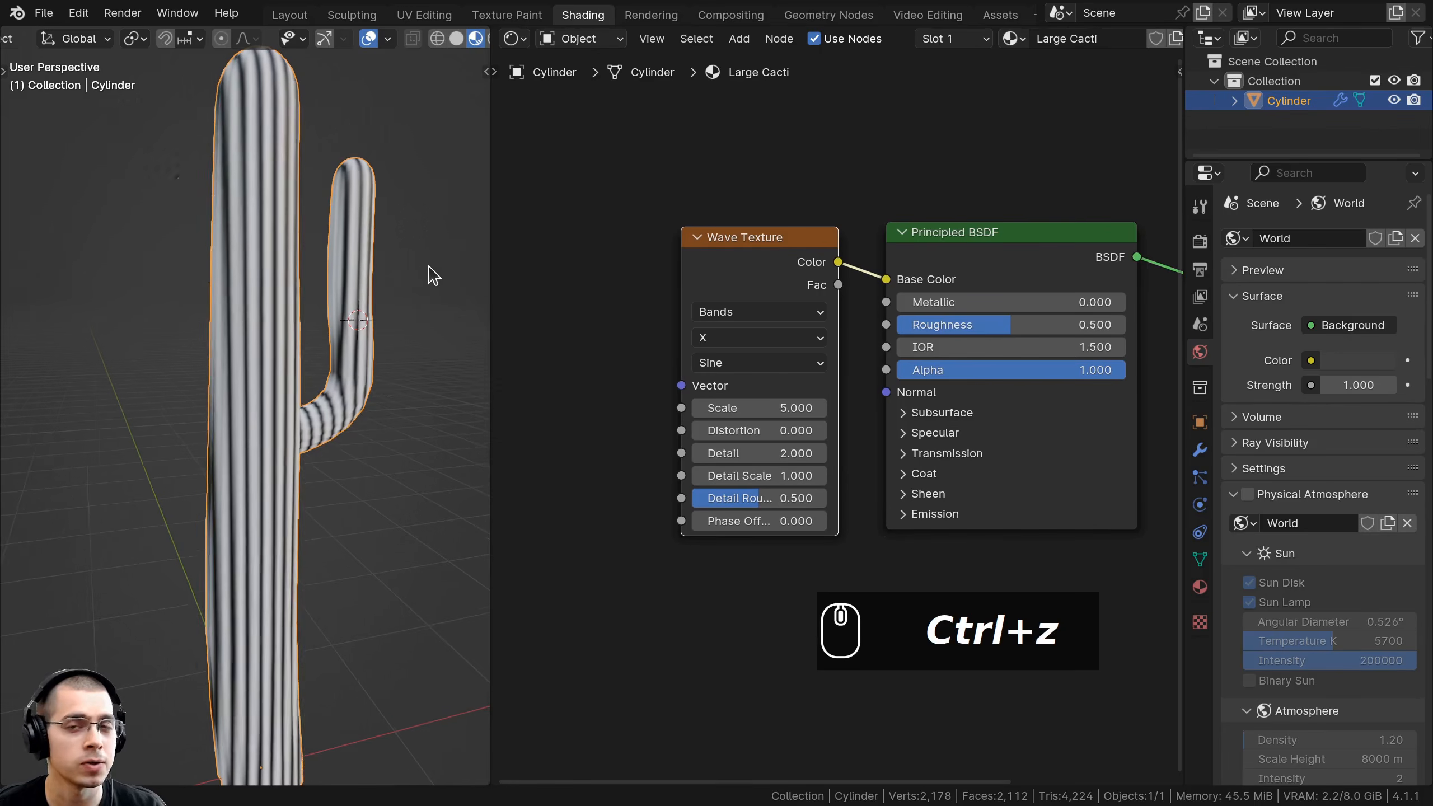
drag(725, 285, 720, 284)
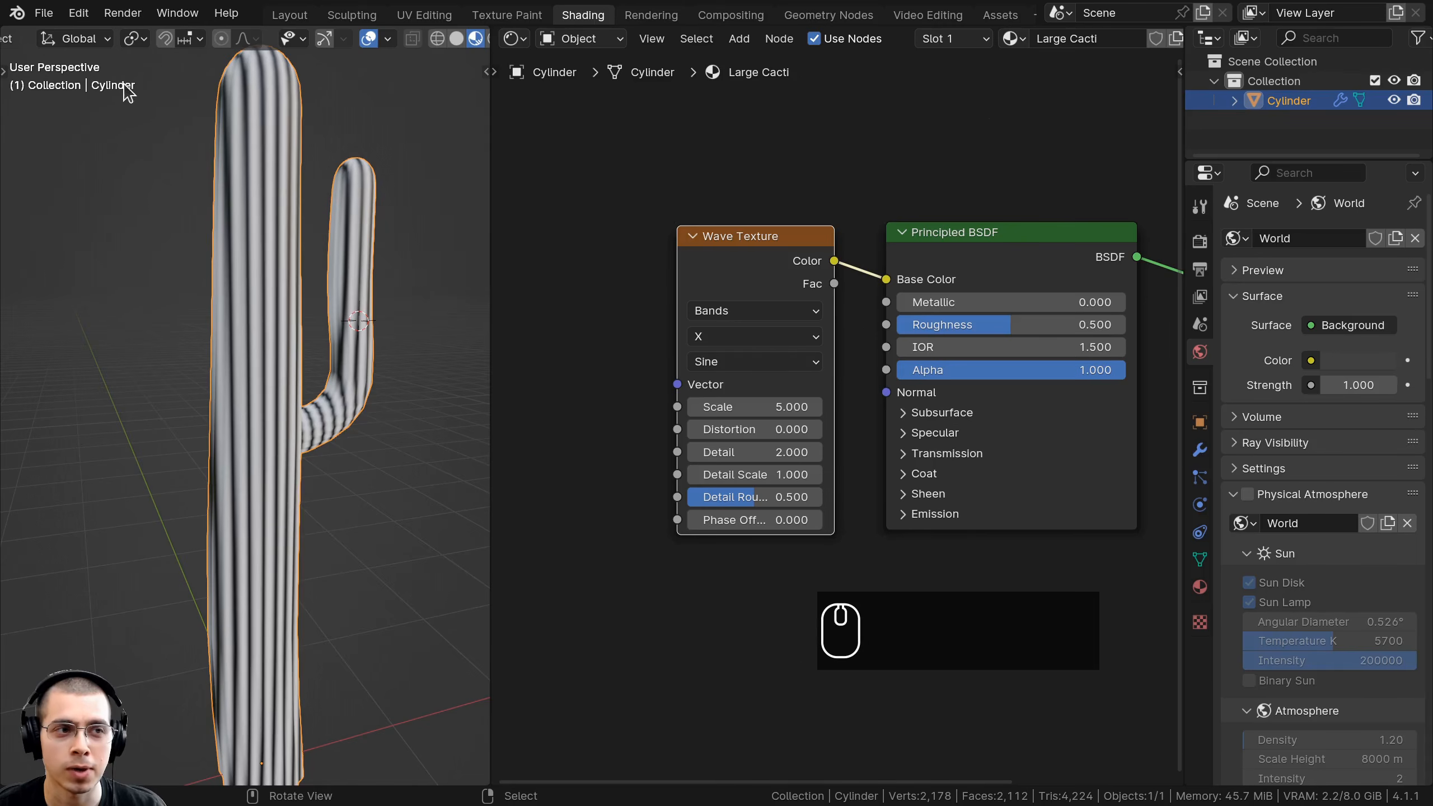
click(78, 12)
Search add-ons for 'node' to confirm Node Wrangler is enabled, then close Preferences.
click(179, 271)
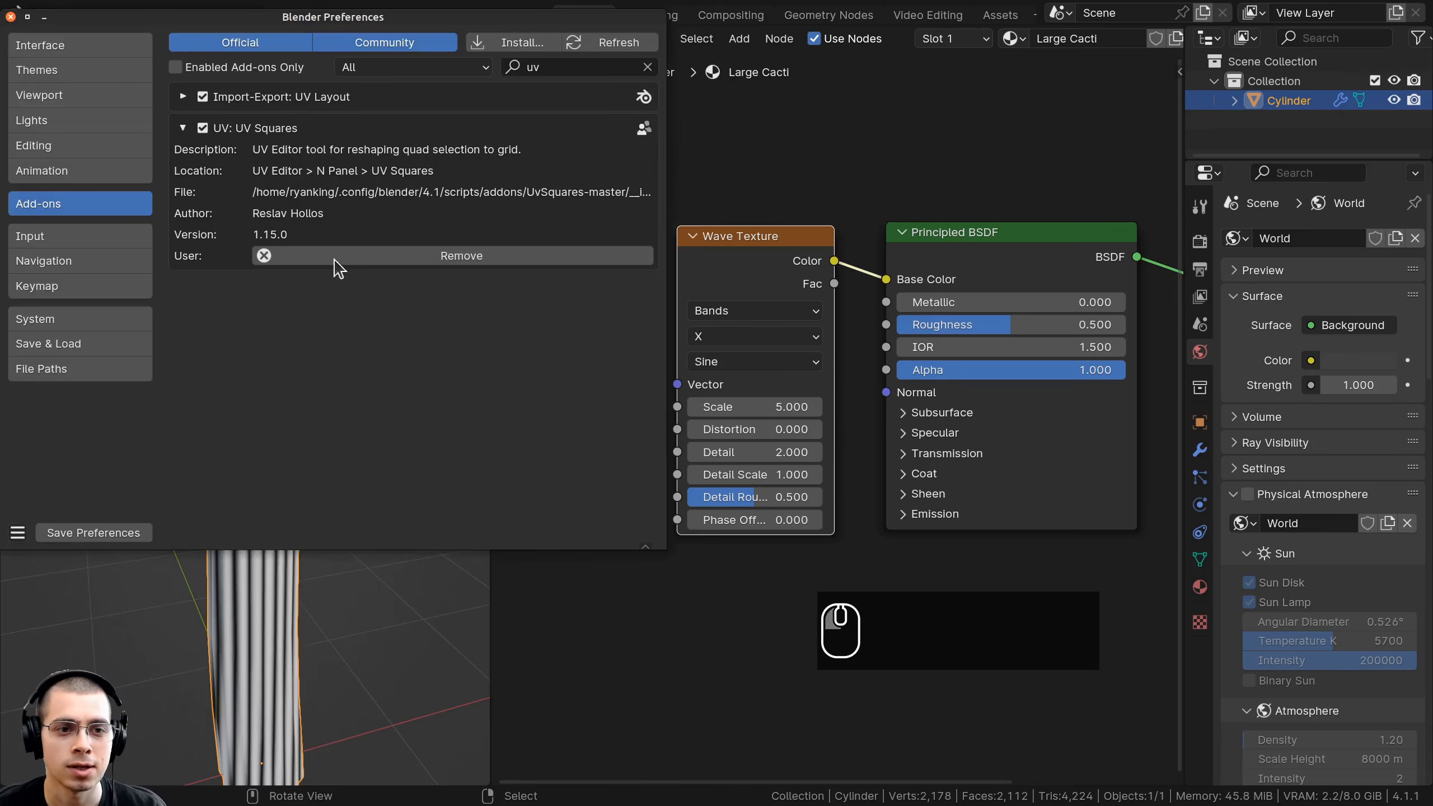
drag(416, 29, 636, 115)
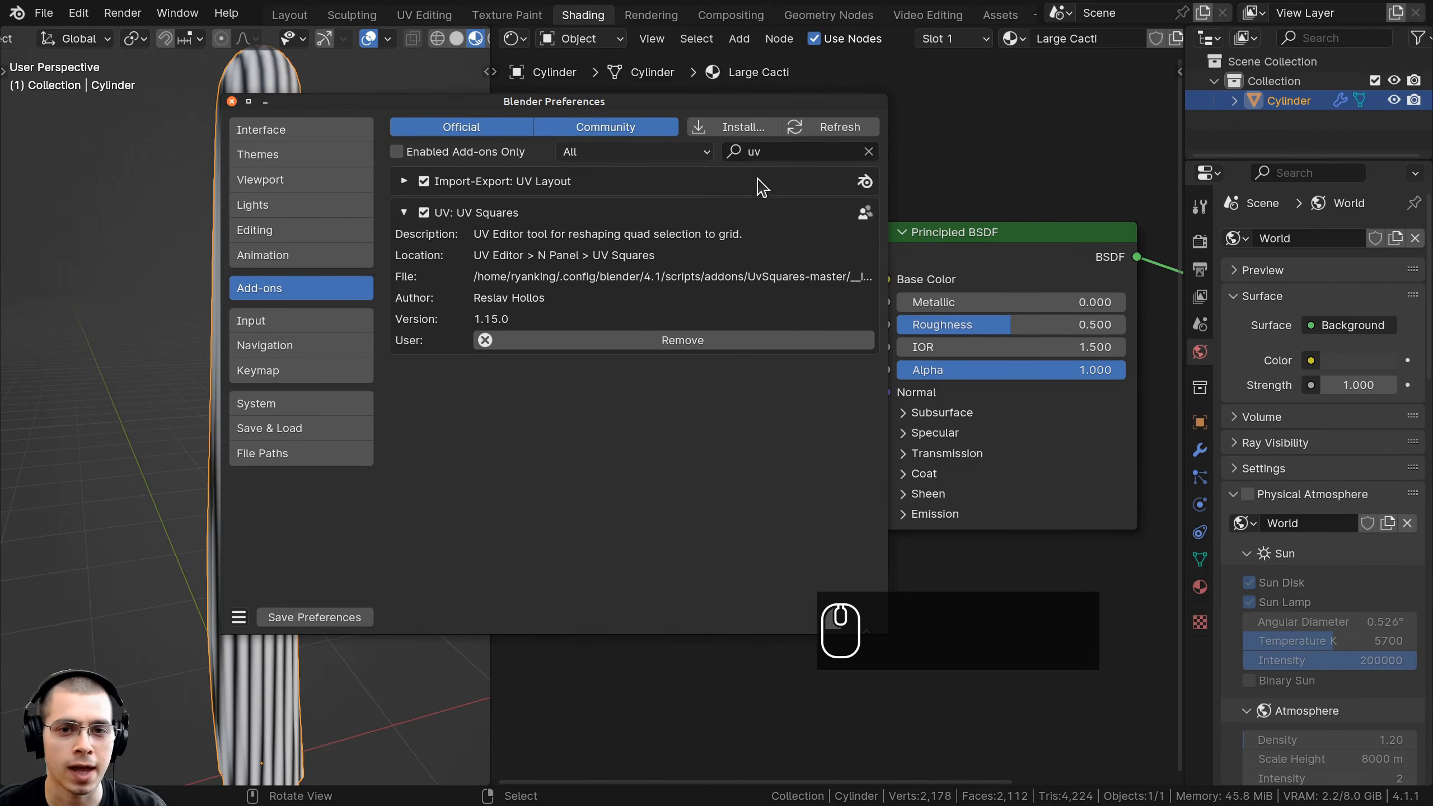
click(786, 152)
text(node)
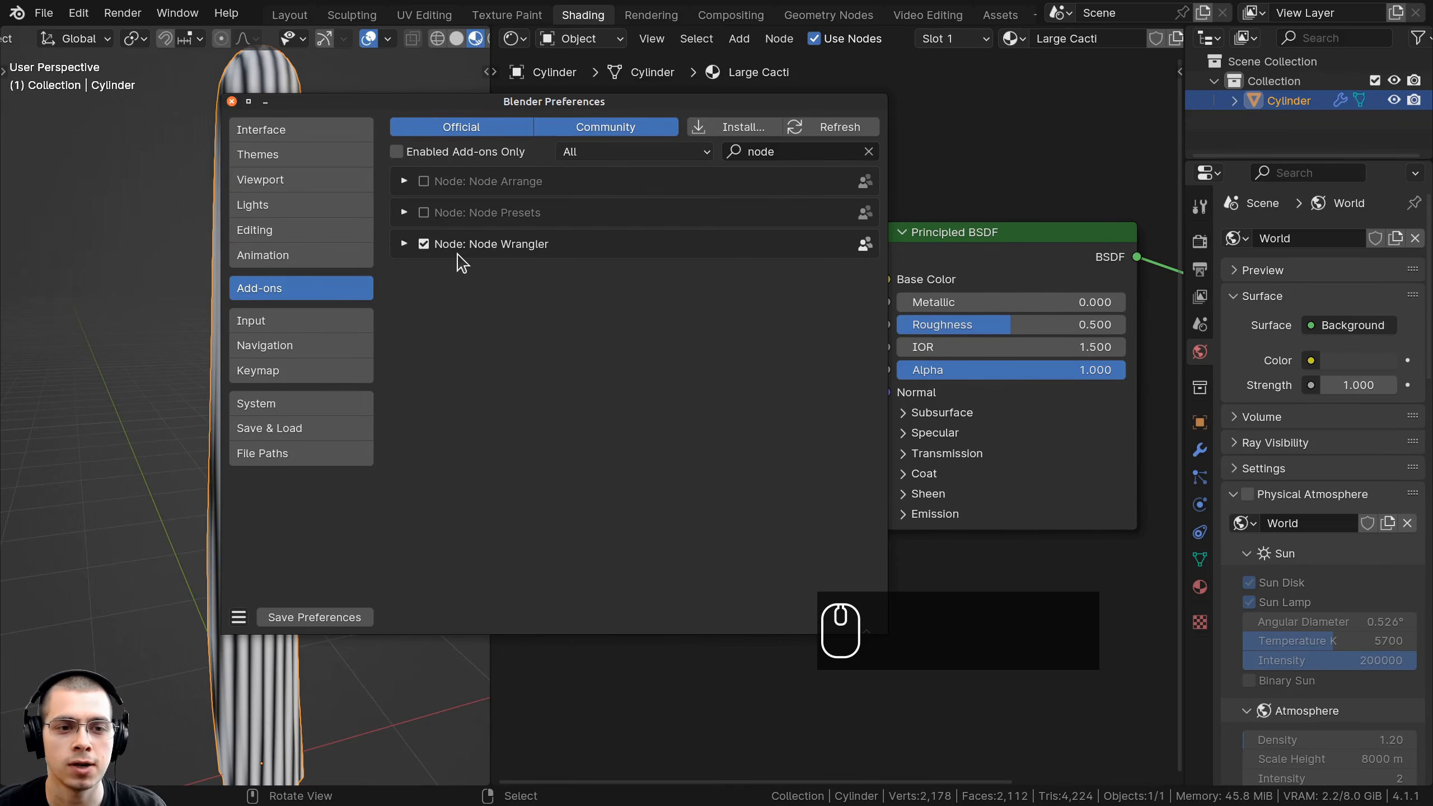
click(231, 101)
Move the Wave Texture node to the left of the Principled BSDF.
scroll(908, 405, down, 1)
middle_drag(909, 405, 988, 373)
drag(831, 238, 746, 202)
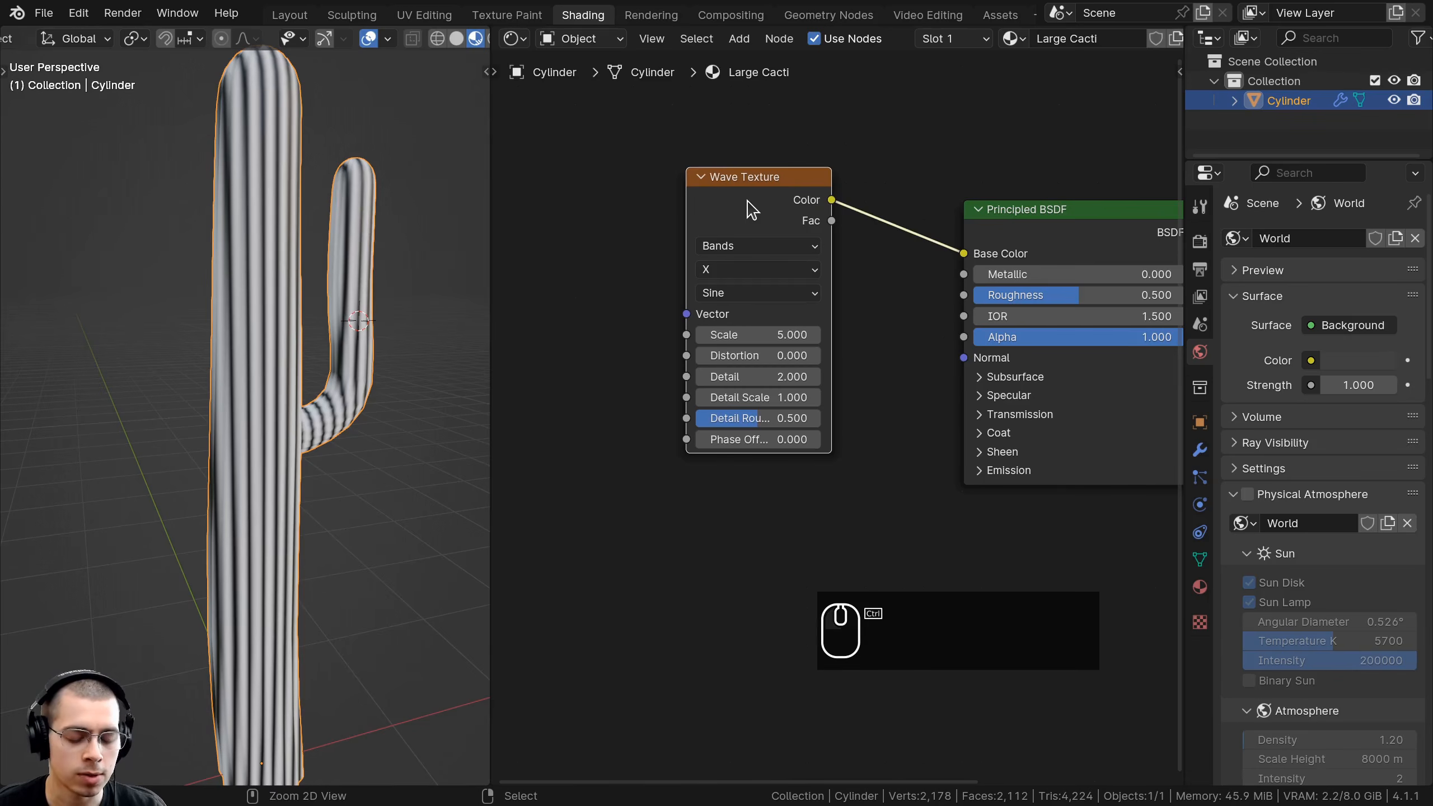
Attach Texture Coordinate and Mapping nodes to the Wave Texture with Ctrl+T.
key(ctrl+t)
key(a)
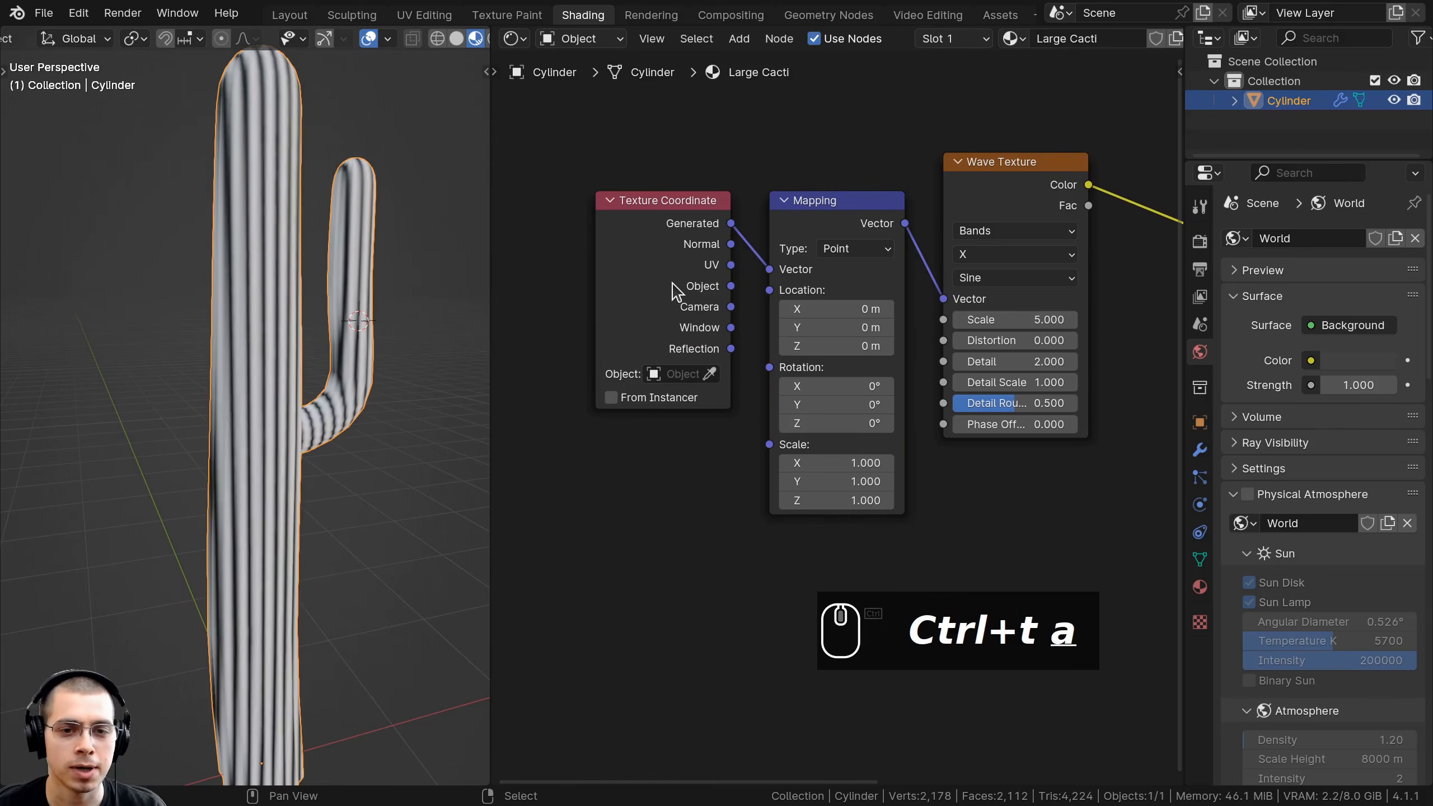
click(638, 232)
click(815, 212)
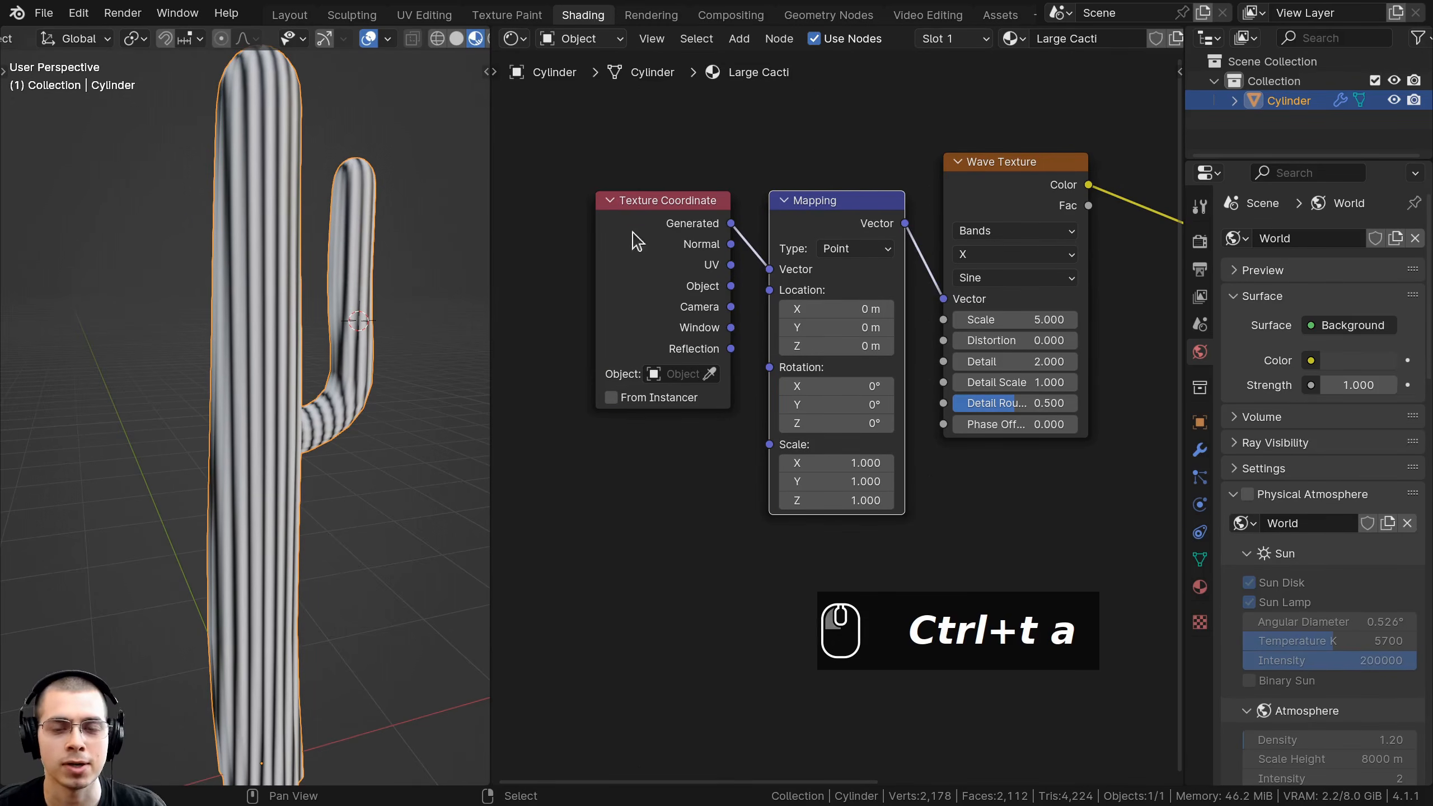
key(g)
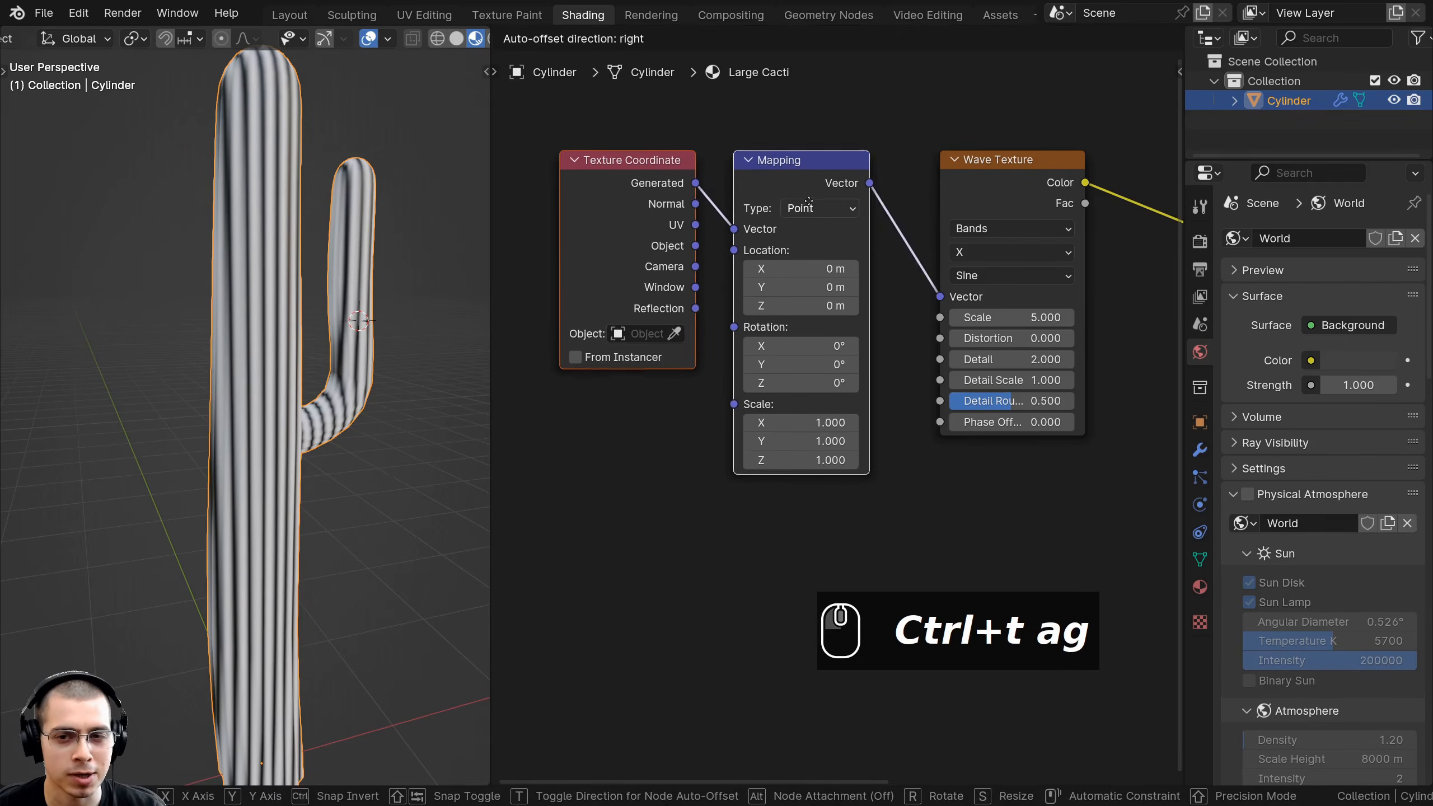
click(700, 209)
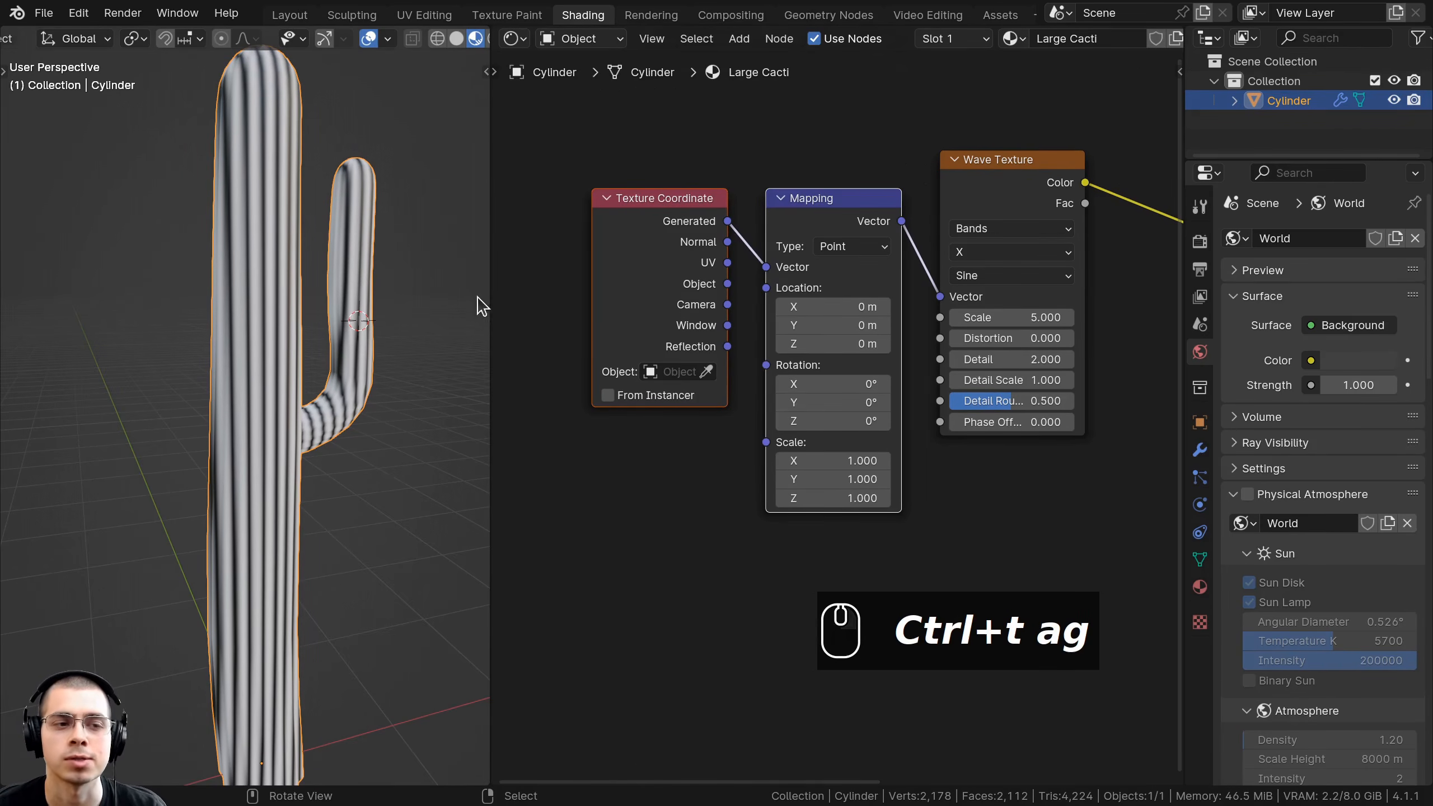
Connect the Texture Coordinate UV output to the Mapping node's Vector input.
middle_drag(480, 304, 291, 357)
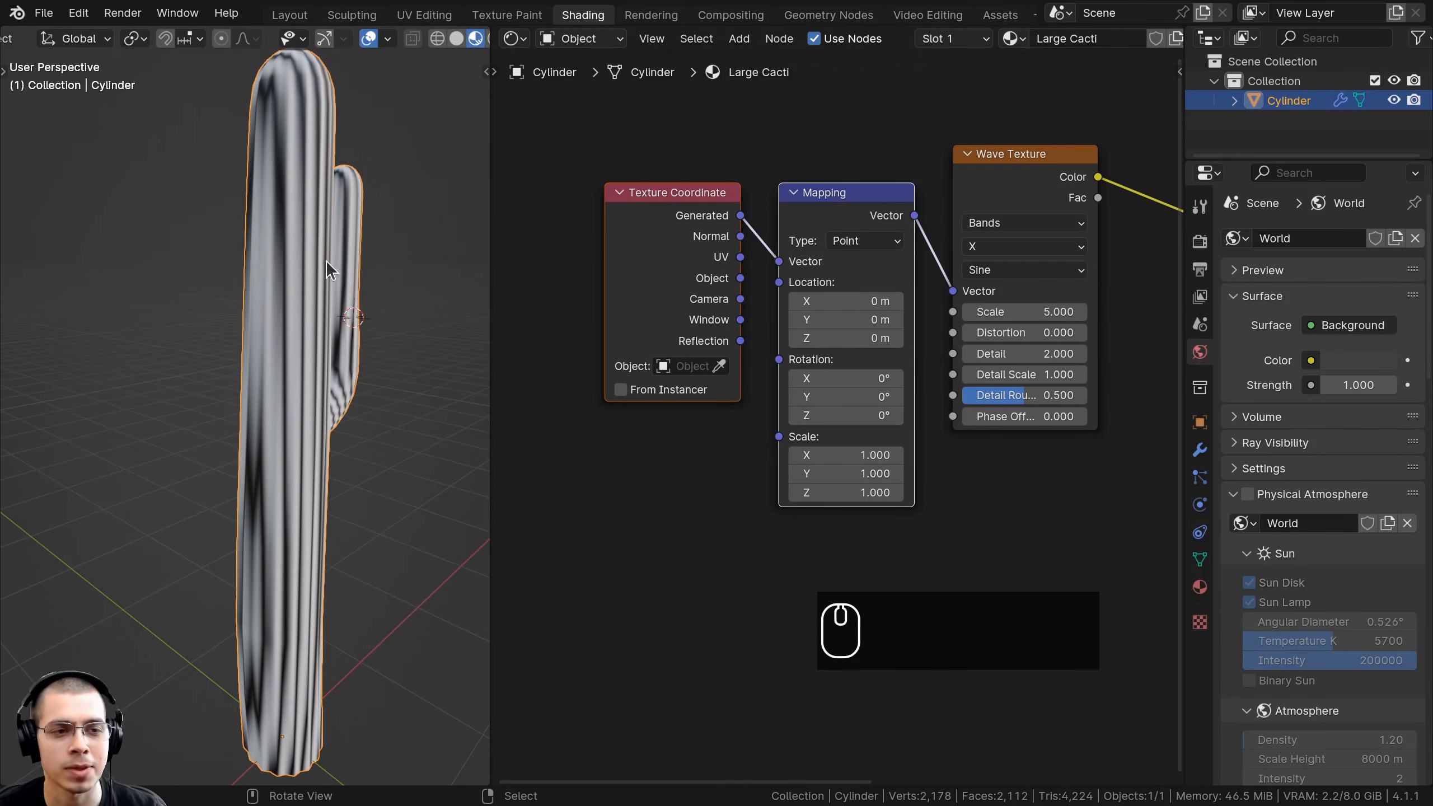
scroll(703, 237, up, 2)
drag(715, 215, 766, 232)
drag(766, 462, 764, 468)
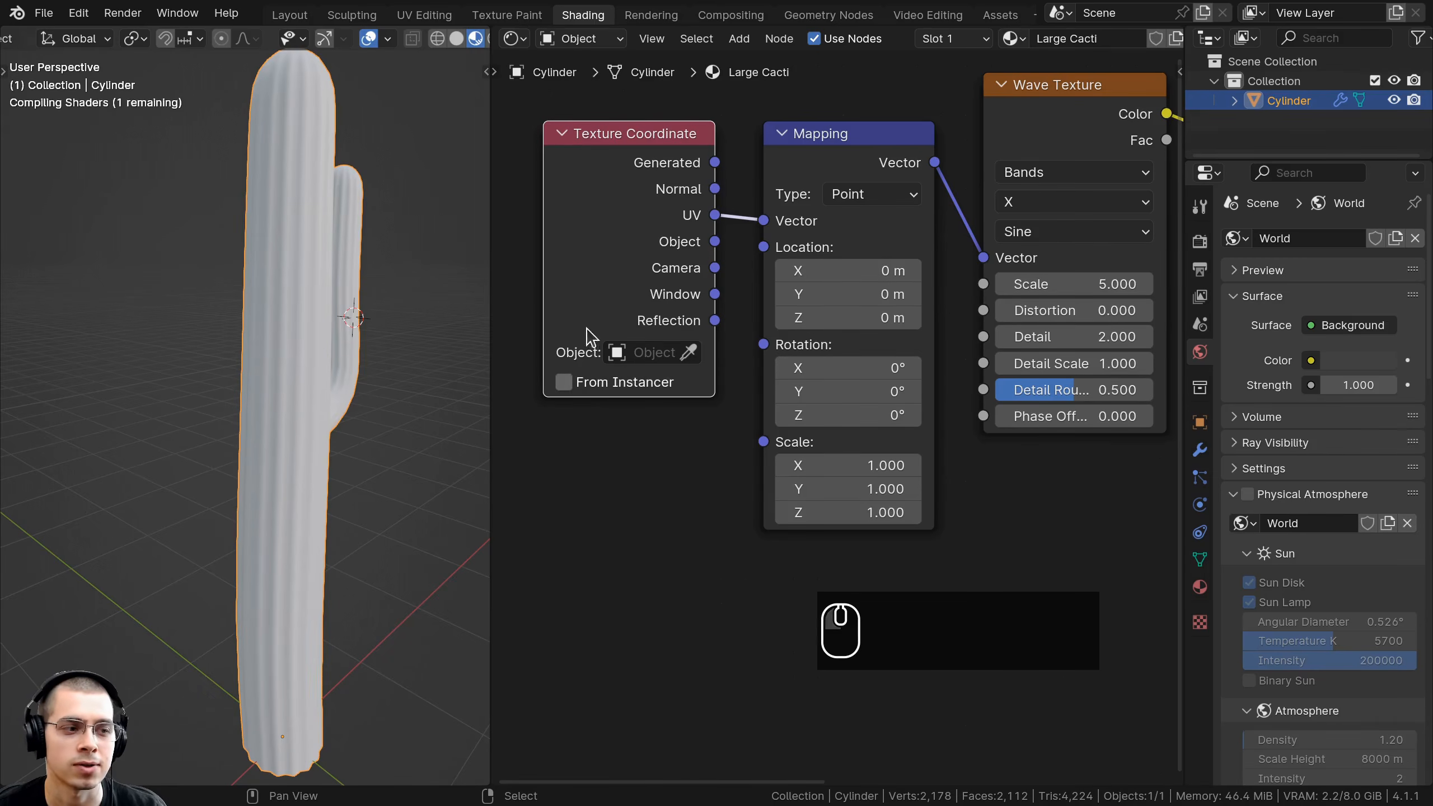
ctrl+alt+scroll(299, 334, up, 2)
middle_drag(320, 430, 289, 257)
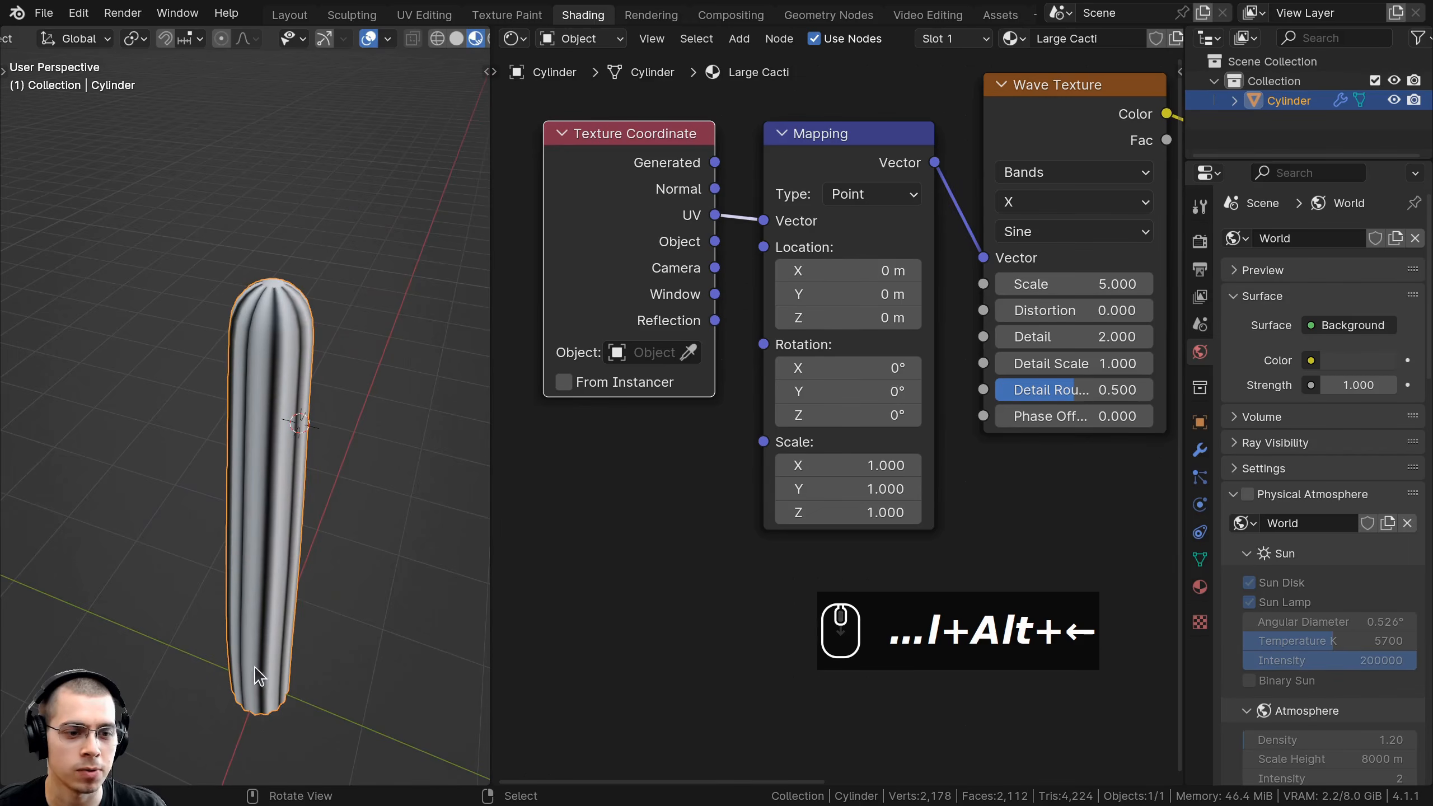
middle_drag(254, 667, 233, 418)
Set the Wave Texture Scale to 10 and inspect the vertical stripes on the cactus.
click(987, 328)
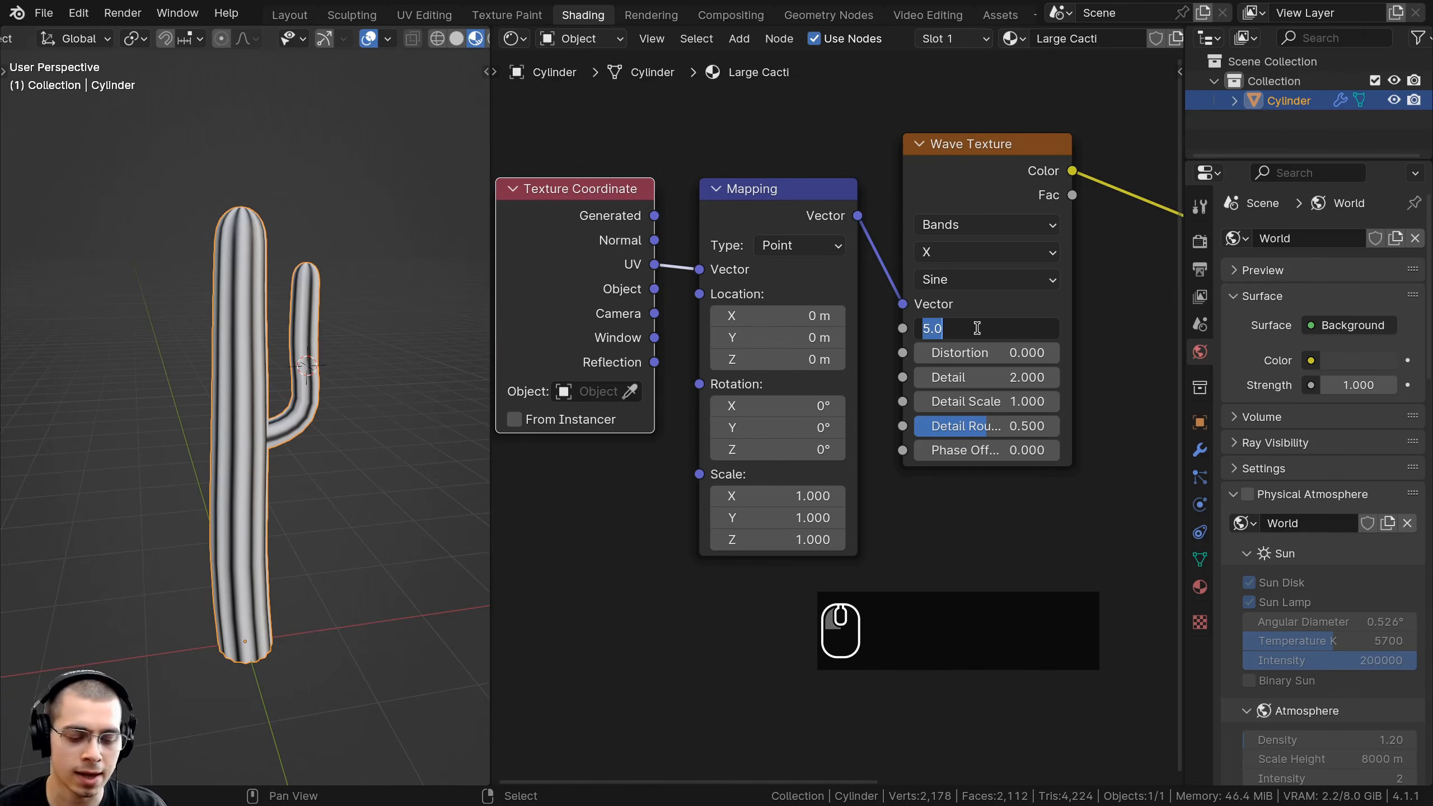
text(10)
key(Return)
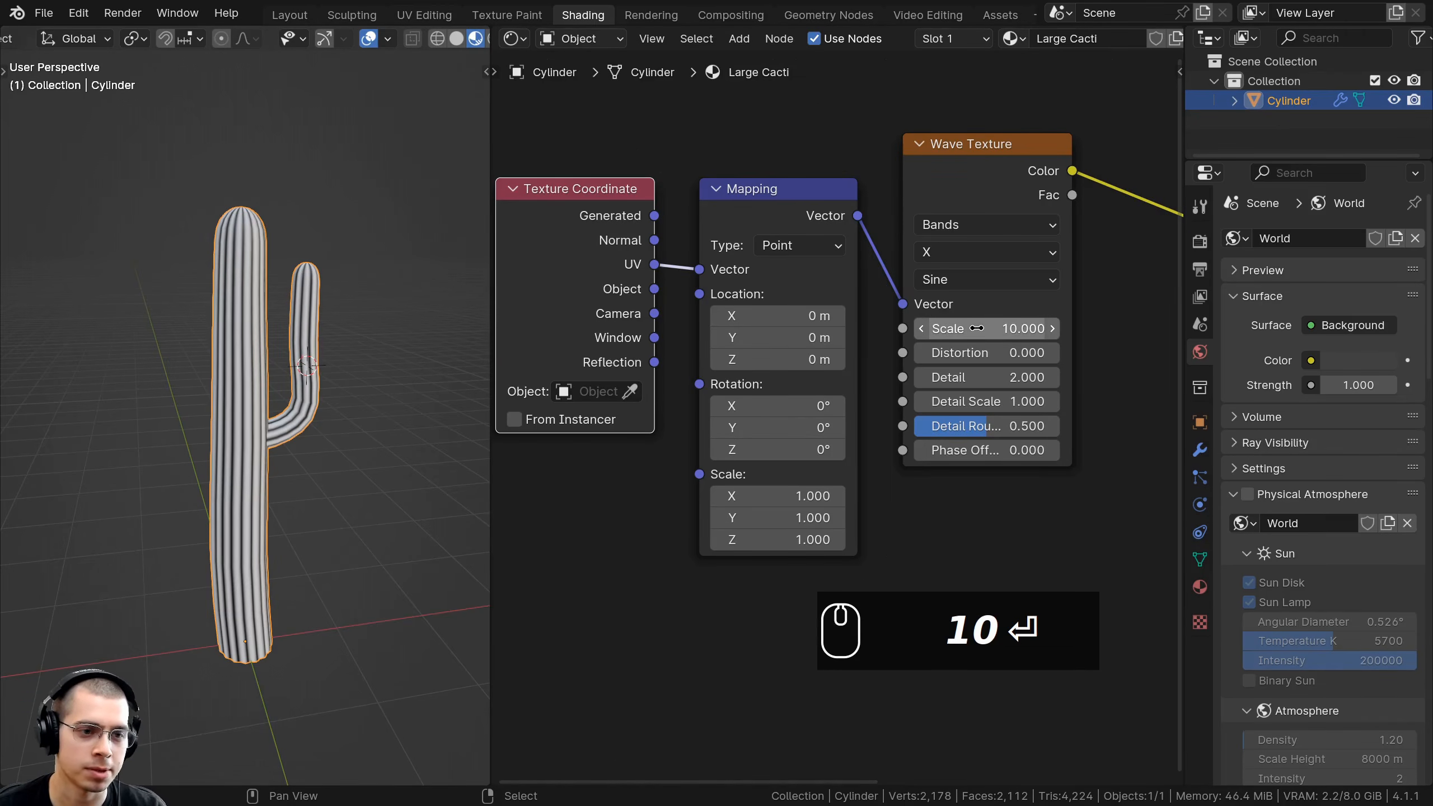
middle_drag(233, 390, 237, 243)
shift+middle_drag(263, 302, 269, 278)
scroll(231, 436, up, 4)
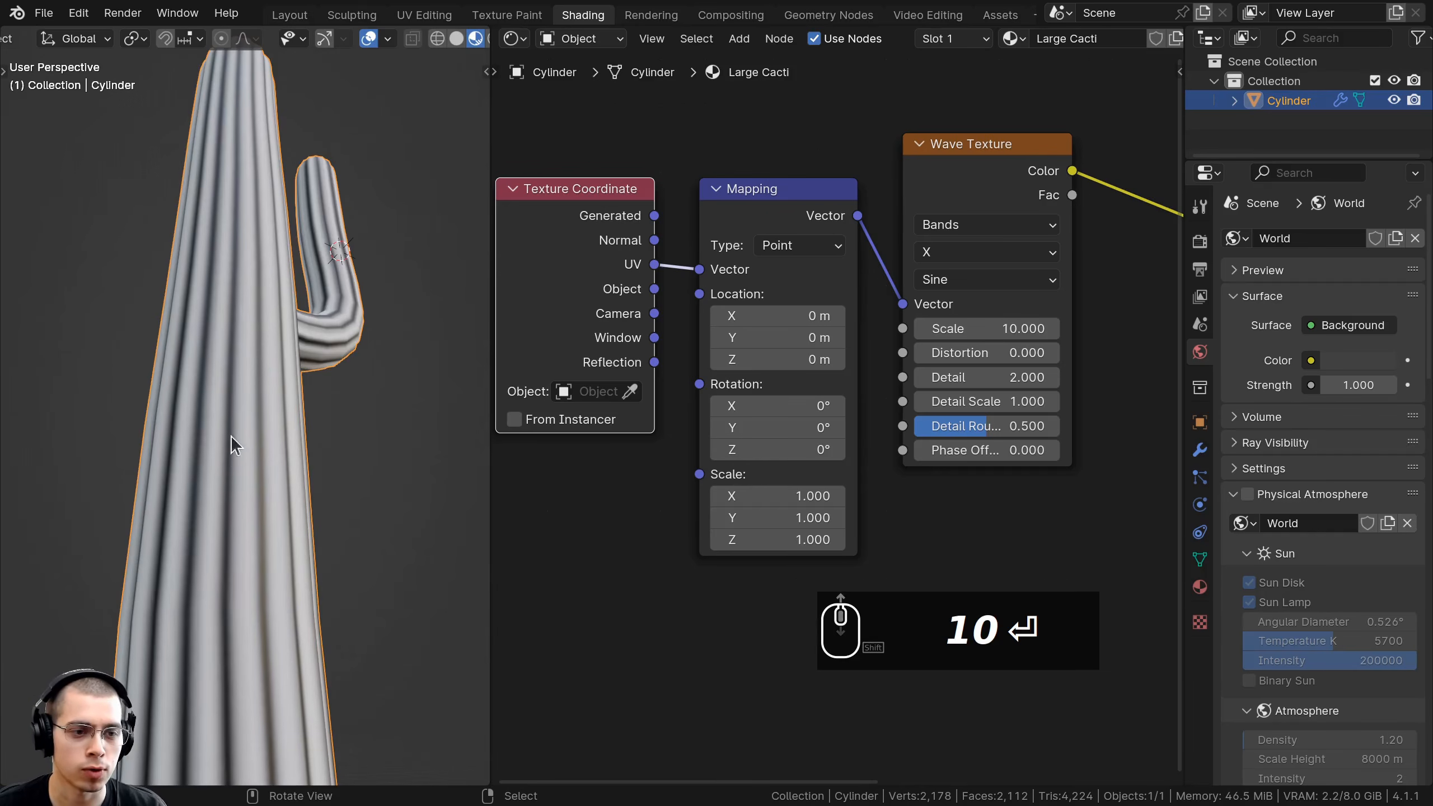
scroll(269, 308, down, 5)
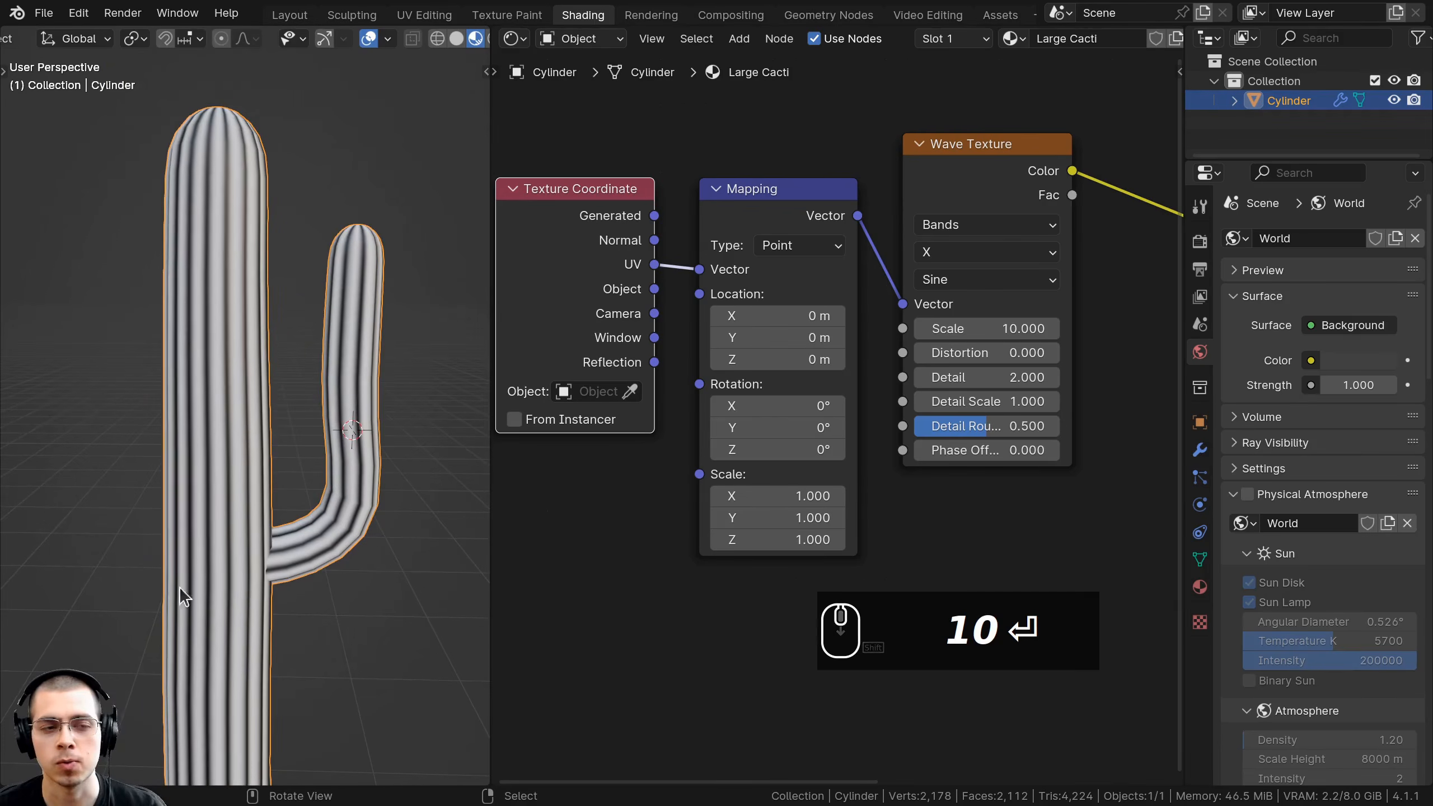
scroll(630, 272, down, 3)
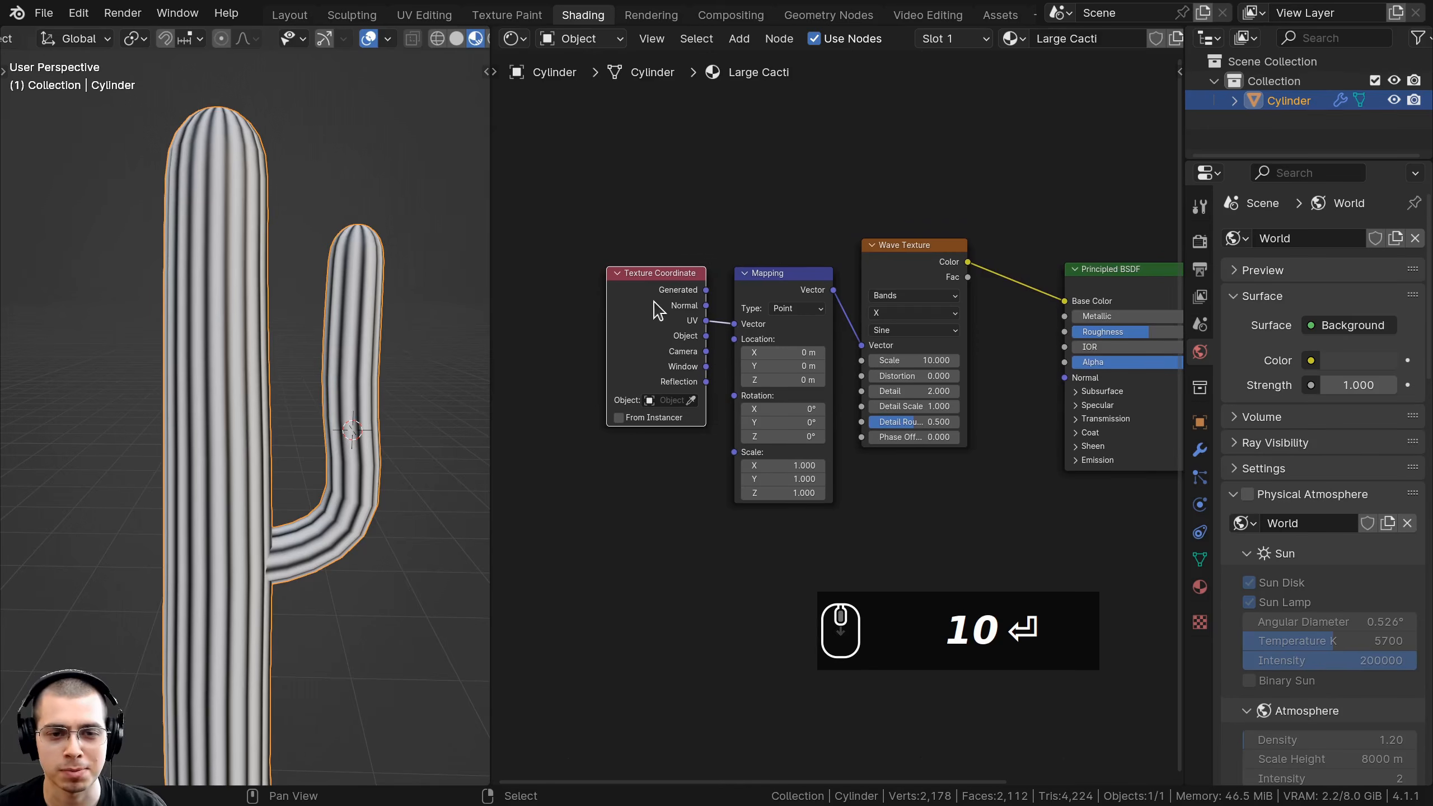
Tidy the Texture Coordinate, Mapping and Wave Texture nodes into a neat row.
key(b)
drag(755, 304, 791, 326)
key(g)
click(810, 301)
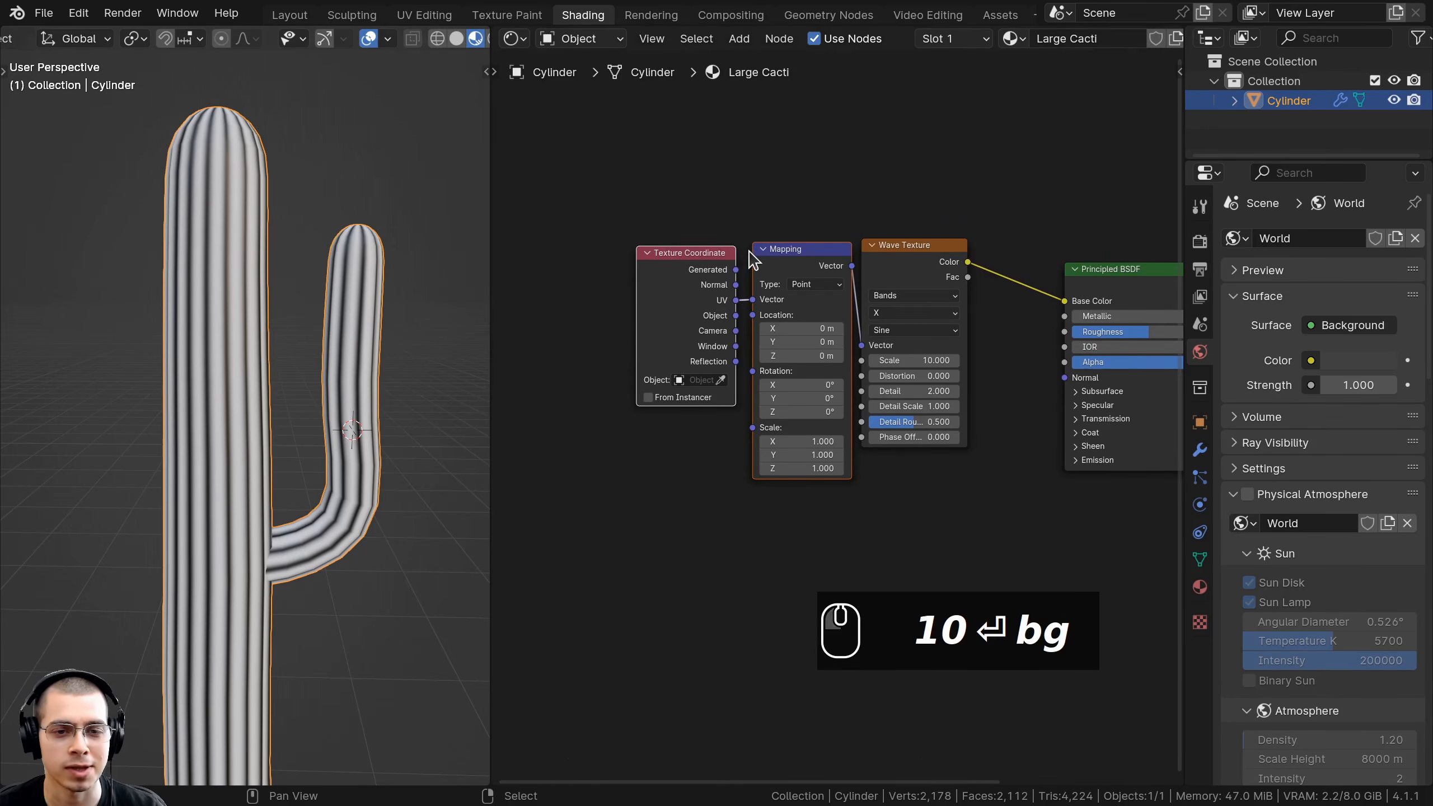
key(a)
drag(737, 258, 869, 319)
key(g)
click(883, 315)
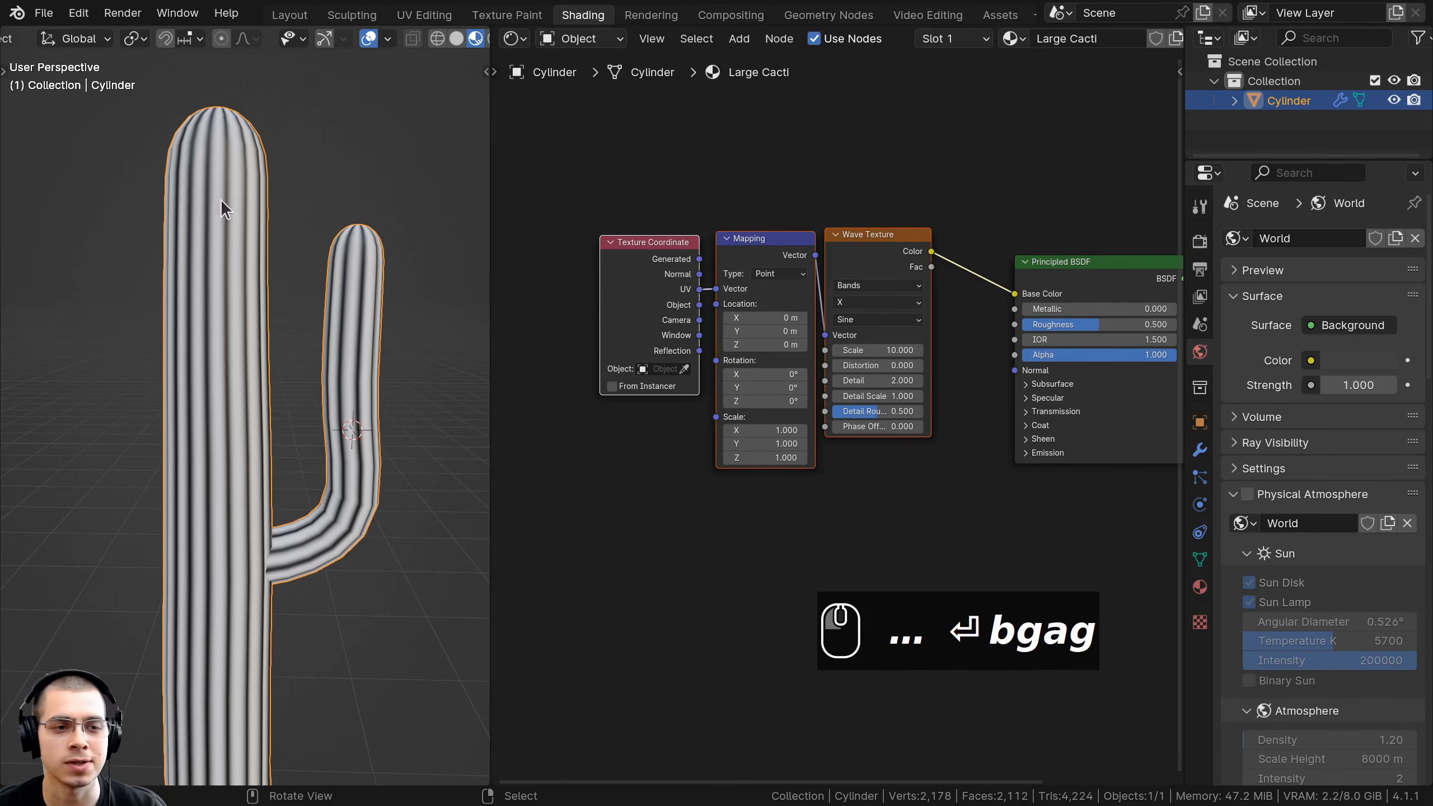
Tilt the view to show the striped cactus above the grid floor in the Layout workspace.
middle_drag(222, 271, 220, 209)
middle_drag(377, 429, 351, 570)
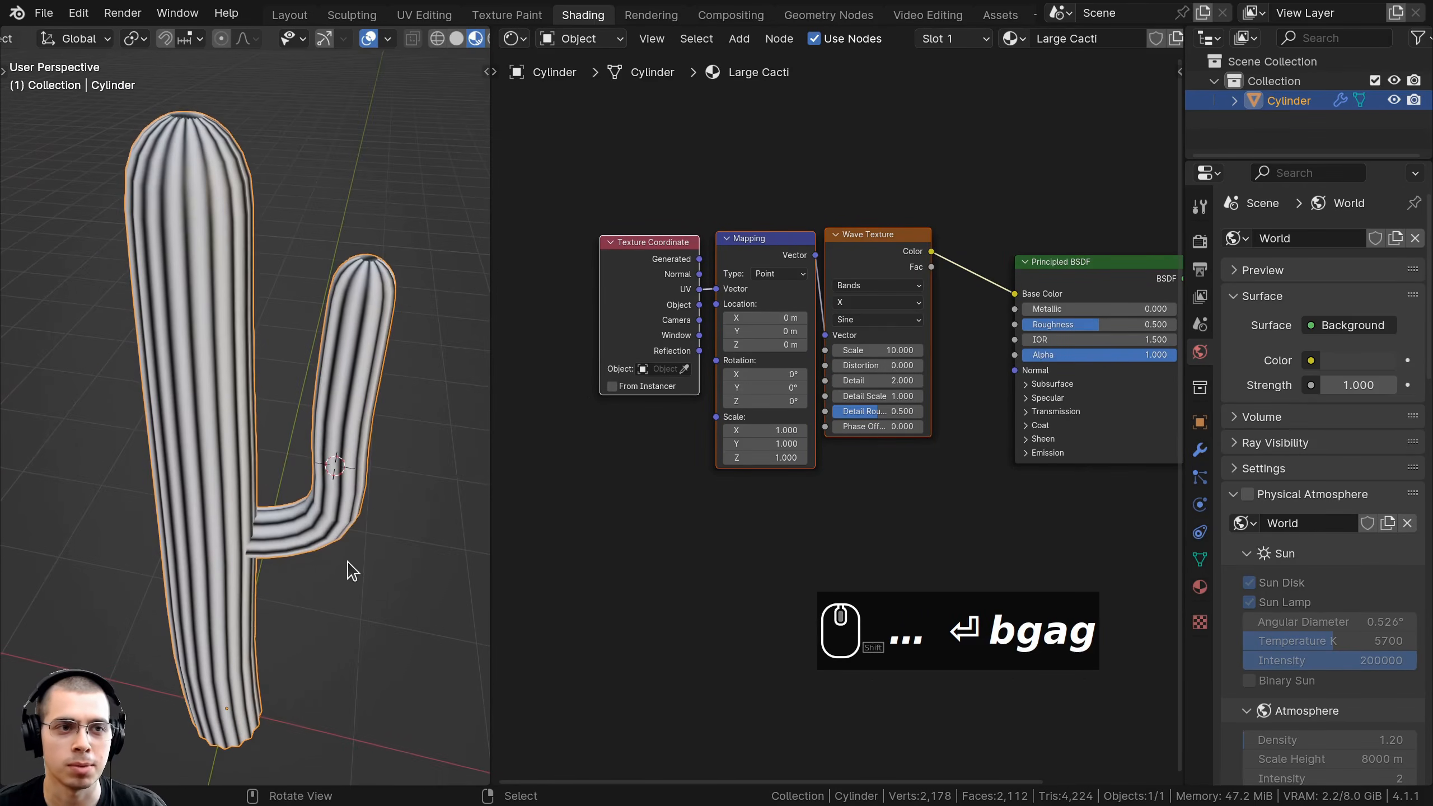
click(285, 17)
Save the blend file.
scroll(676, 296, up, 2)
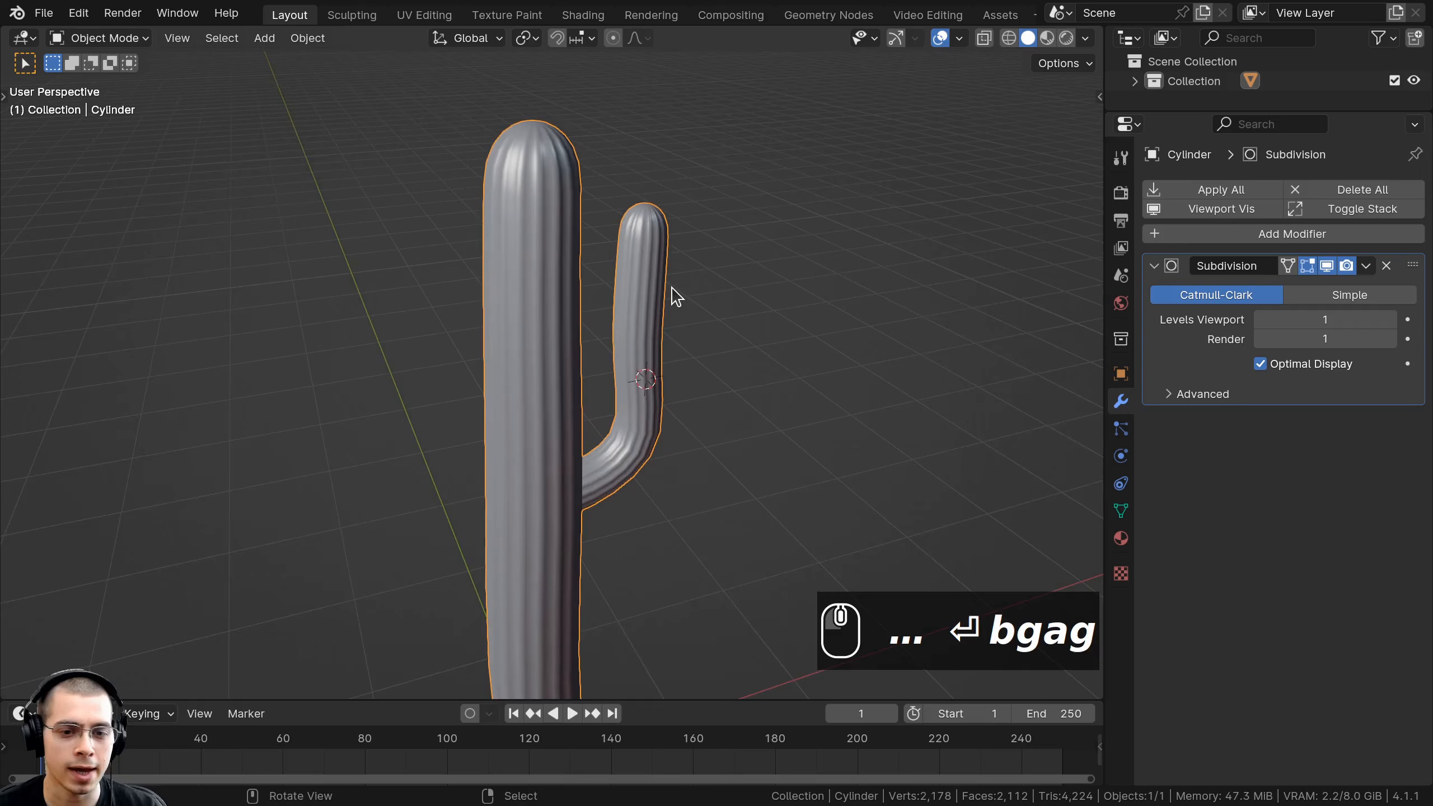
shift+middle_drag(628, 370, 637, 333)
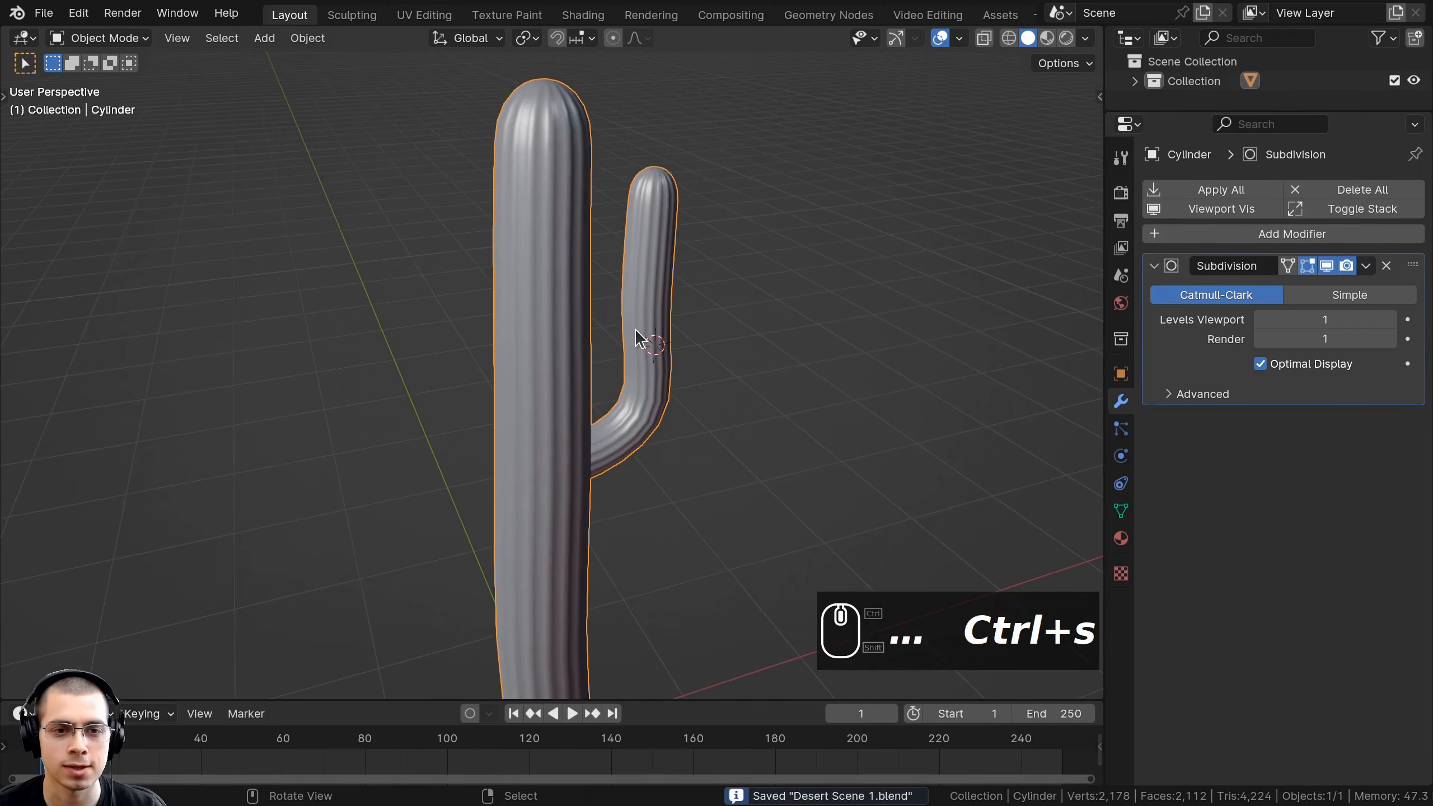
key(ctrl+s)
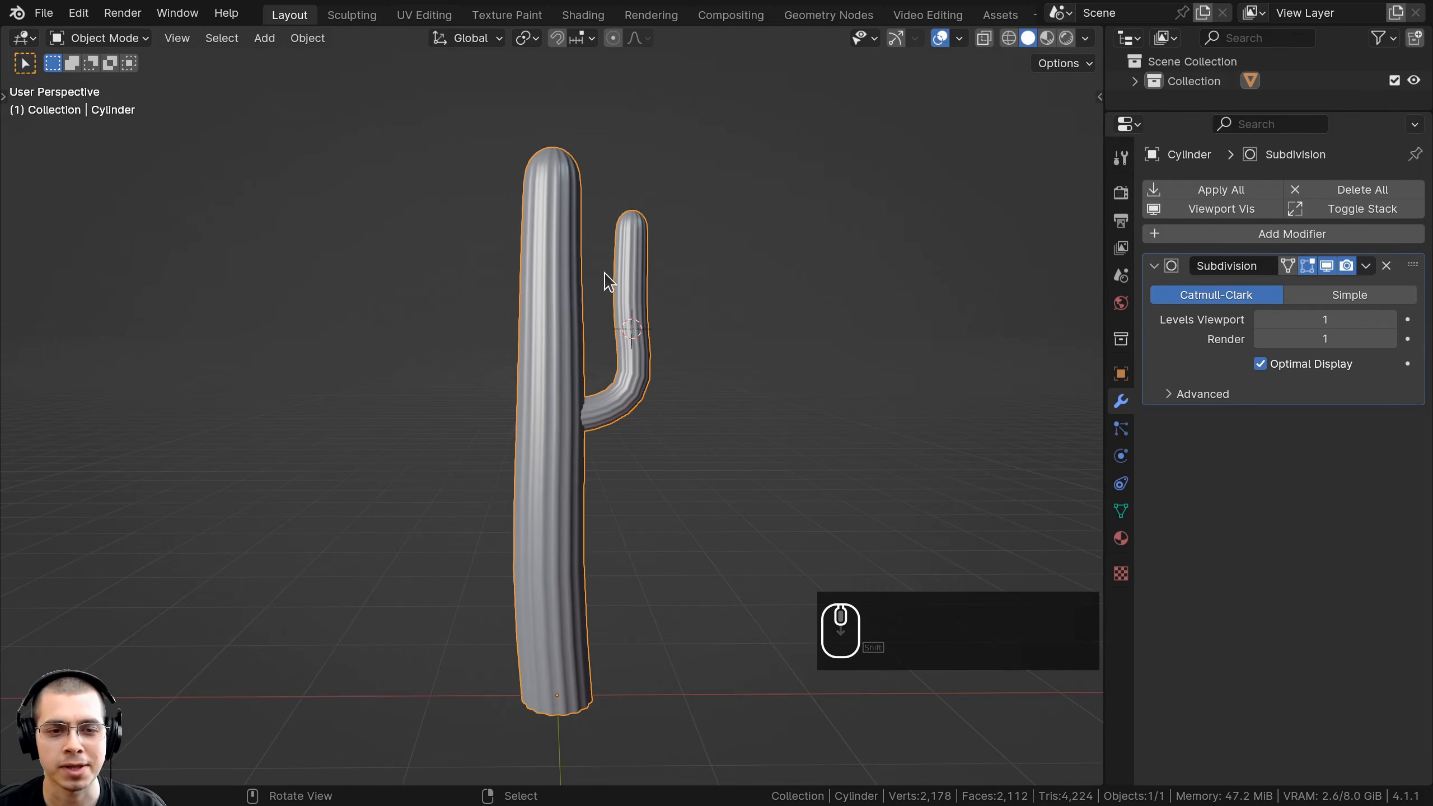
Duplicate the cactus and place the copy to the left along the X axis.
middle_drag(605, 272, 722, 278)
key(shift+d)
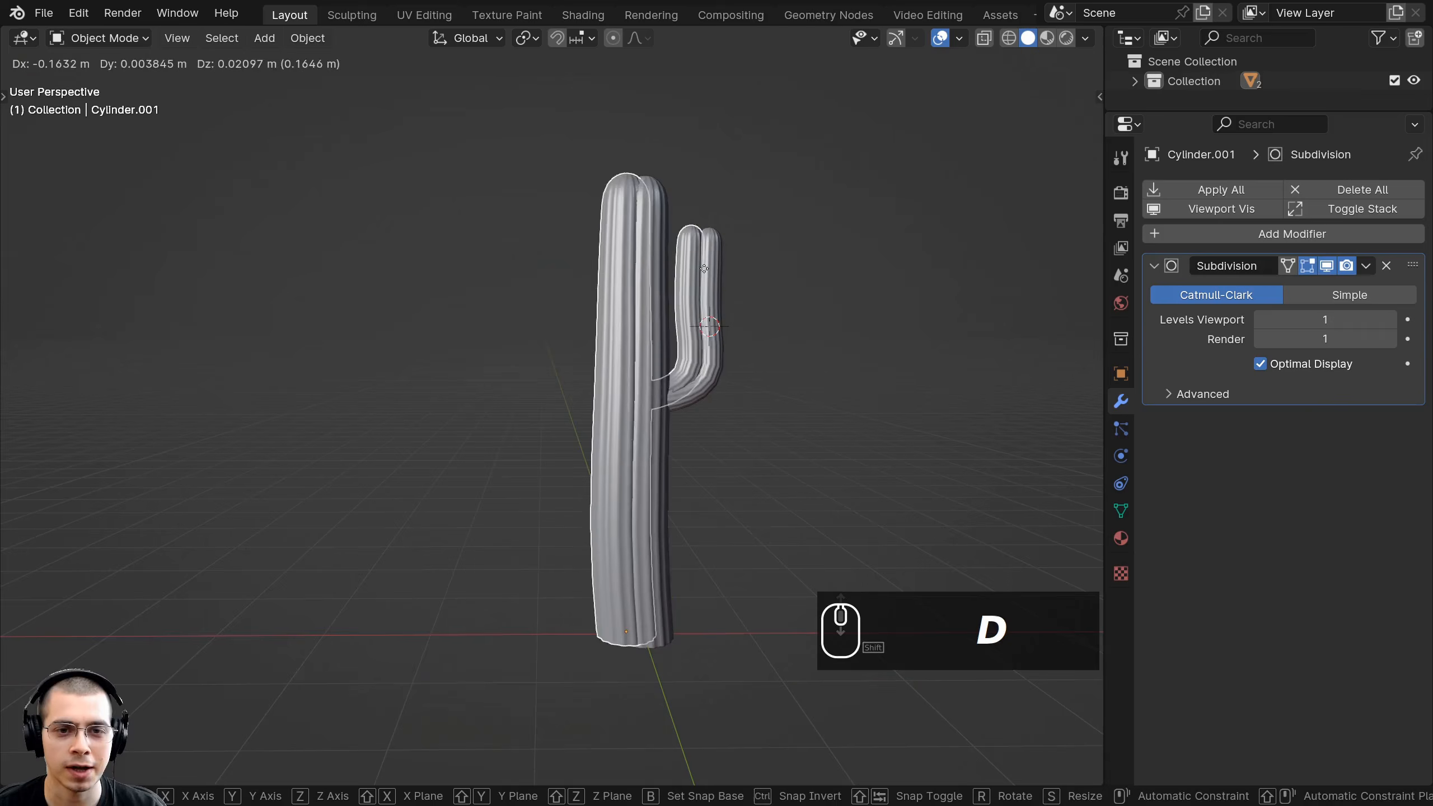
key(x)
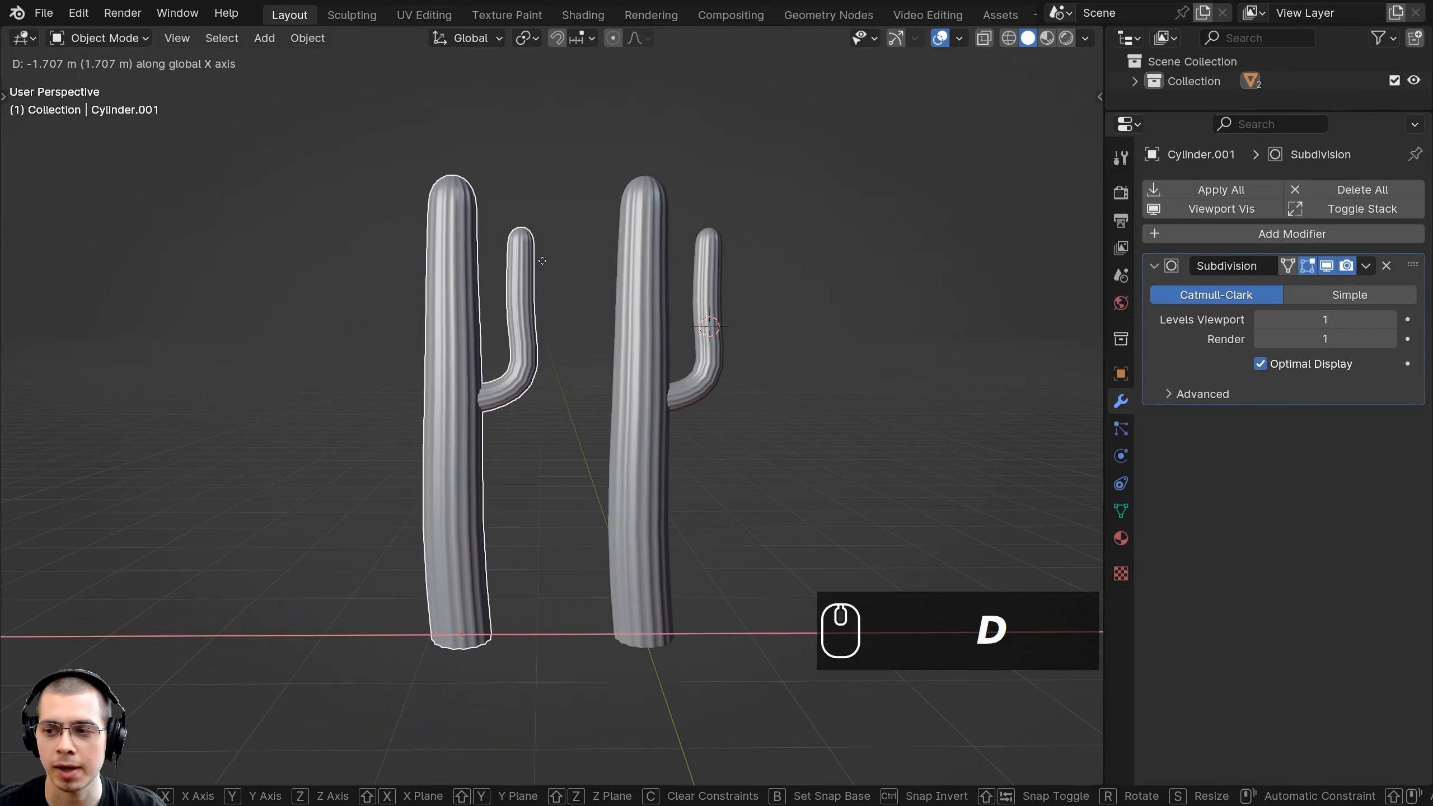
click(543, 261)
In Edit Mode, scale down the bottom ring of the right cactus's base.
shift+middle_drag(521, 298, 520, 395)
click(611, 180)
key(Tab)
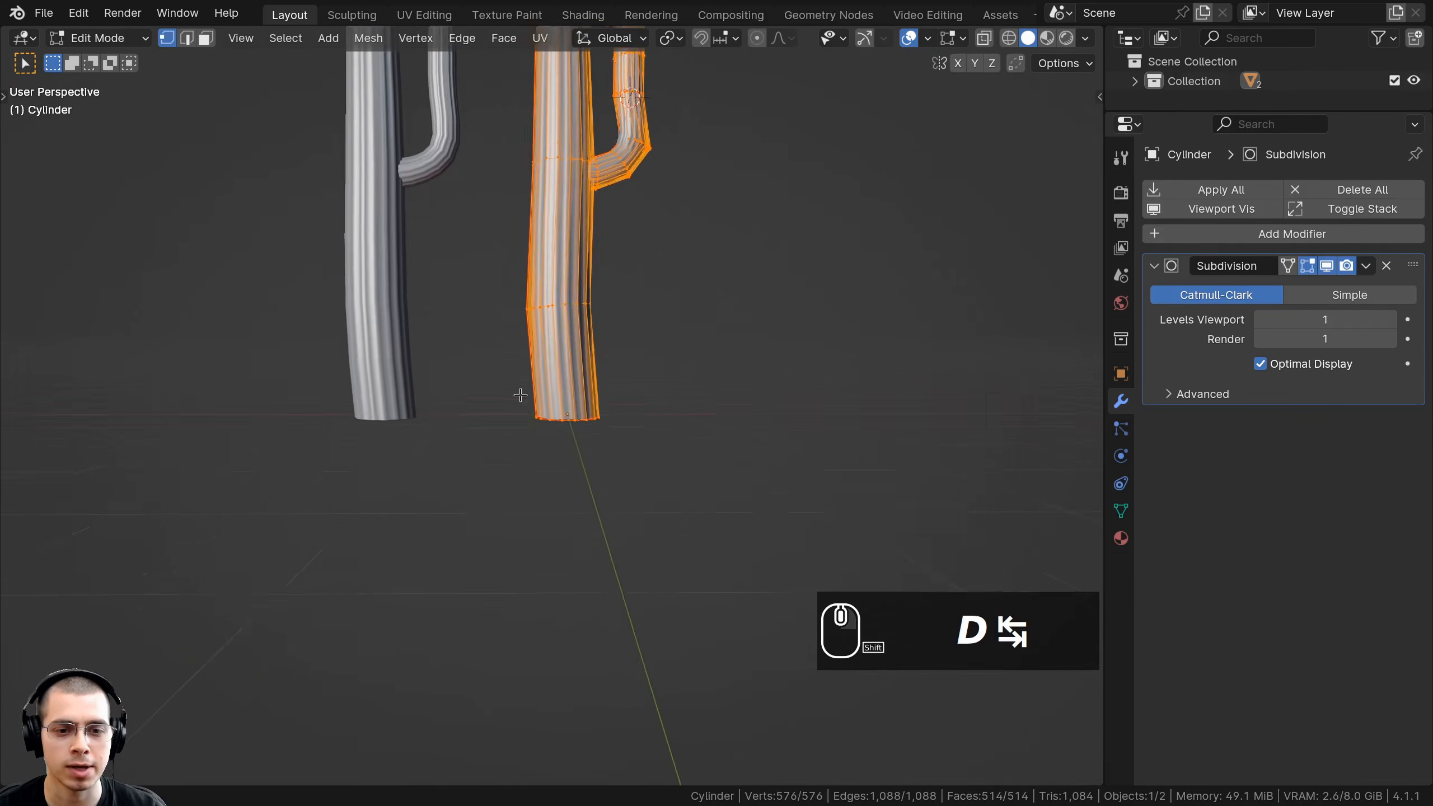
scroll(542, 391, up, 5)
key(alt+a)
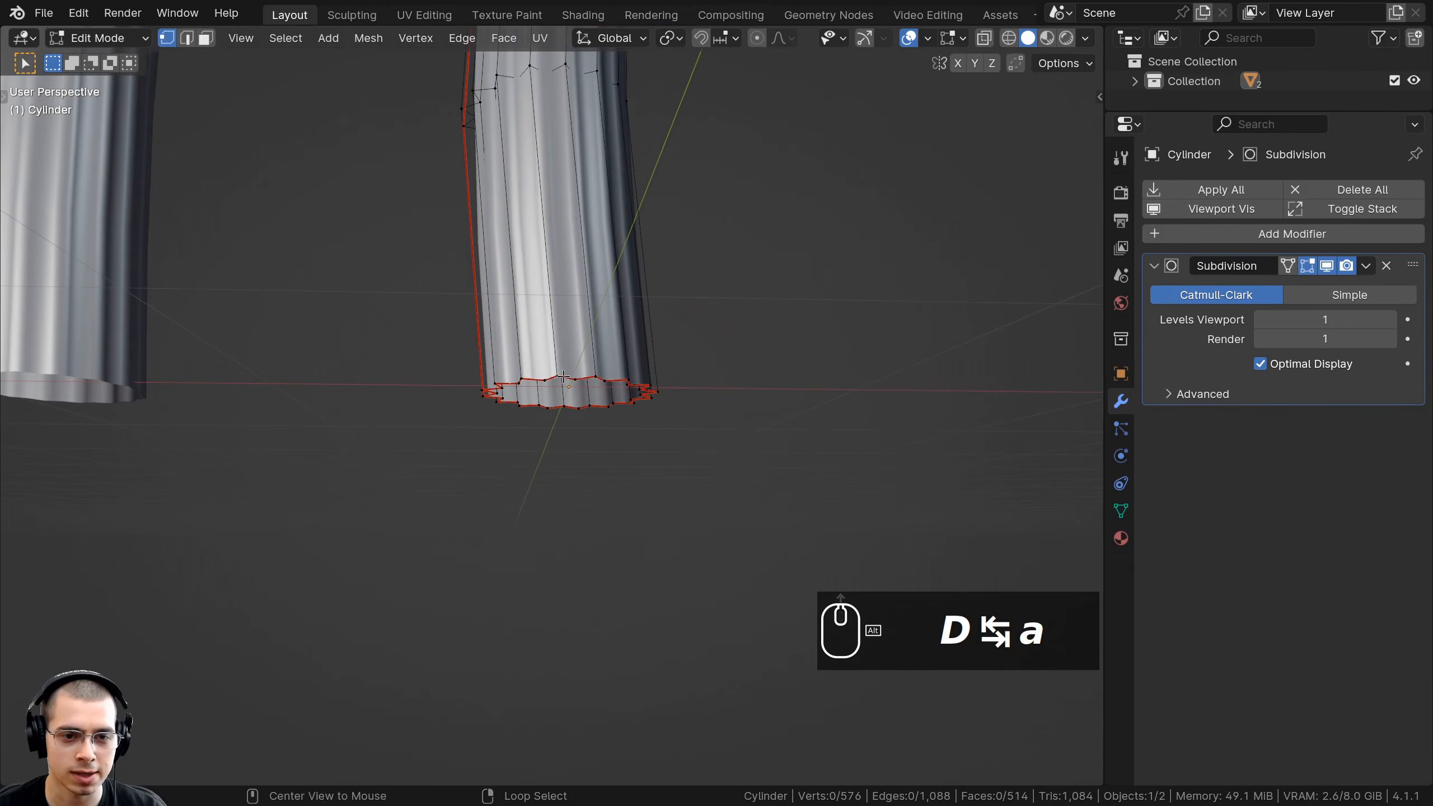
middle_drag(701, 409, 789, 394)
key(s)
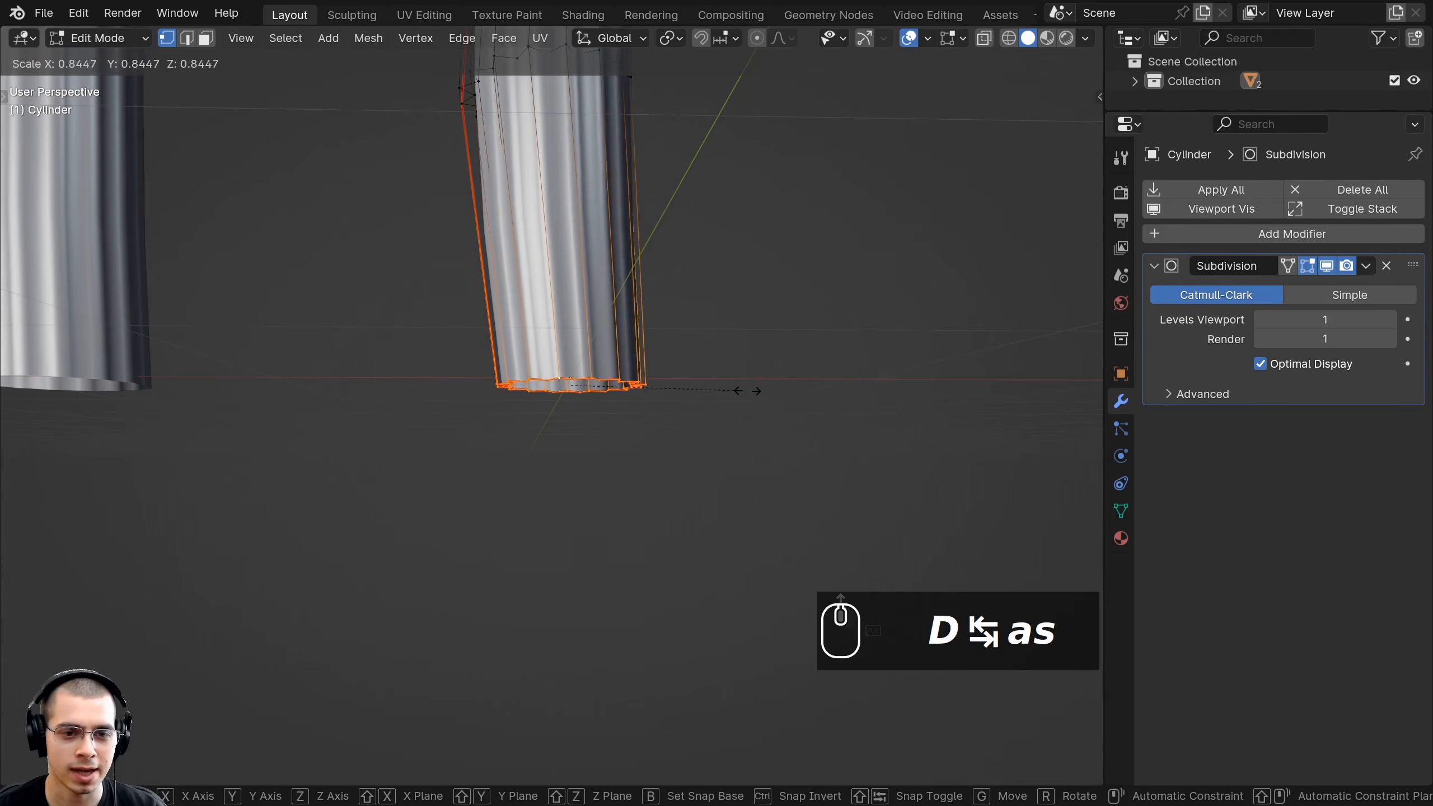
click(752, 395)
scroll(400, 276, down, 3)
Select the left cactus's bottom edge loop and scale it narrower.
middle_drag(400, 276, 367, 305)
key(Tab)
shift+middle_drag(350, 186, 573, 311)
click(591, 289)
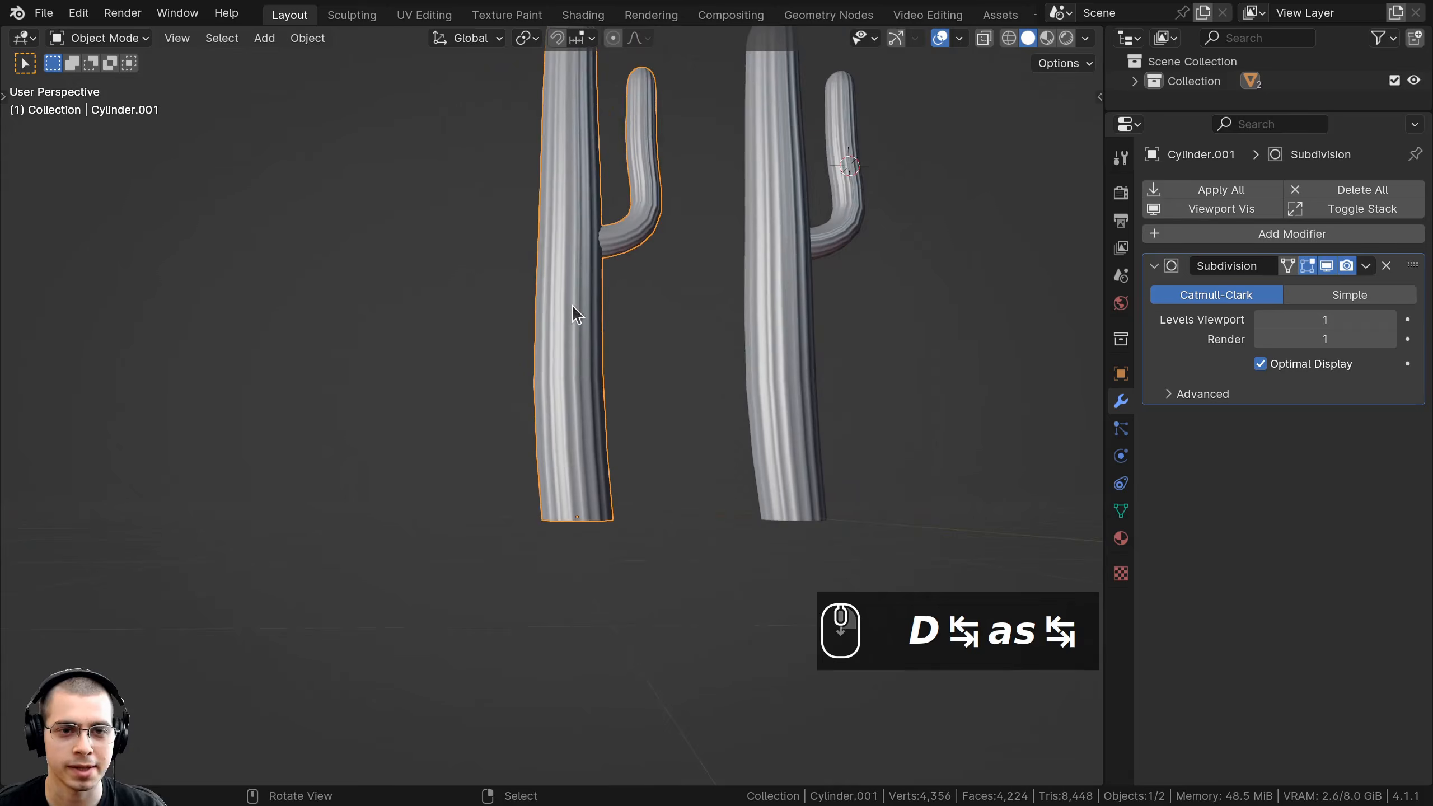
key(Tab)
scroll(533, 376, up, 4)
shift+middle_drag(583, 455, 523, 371)
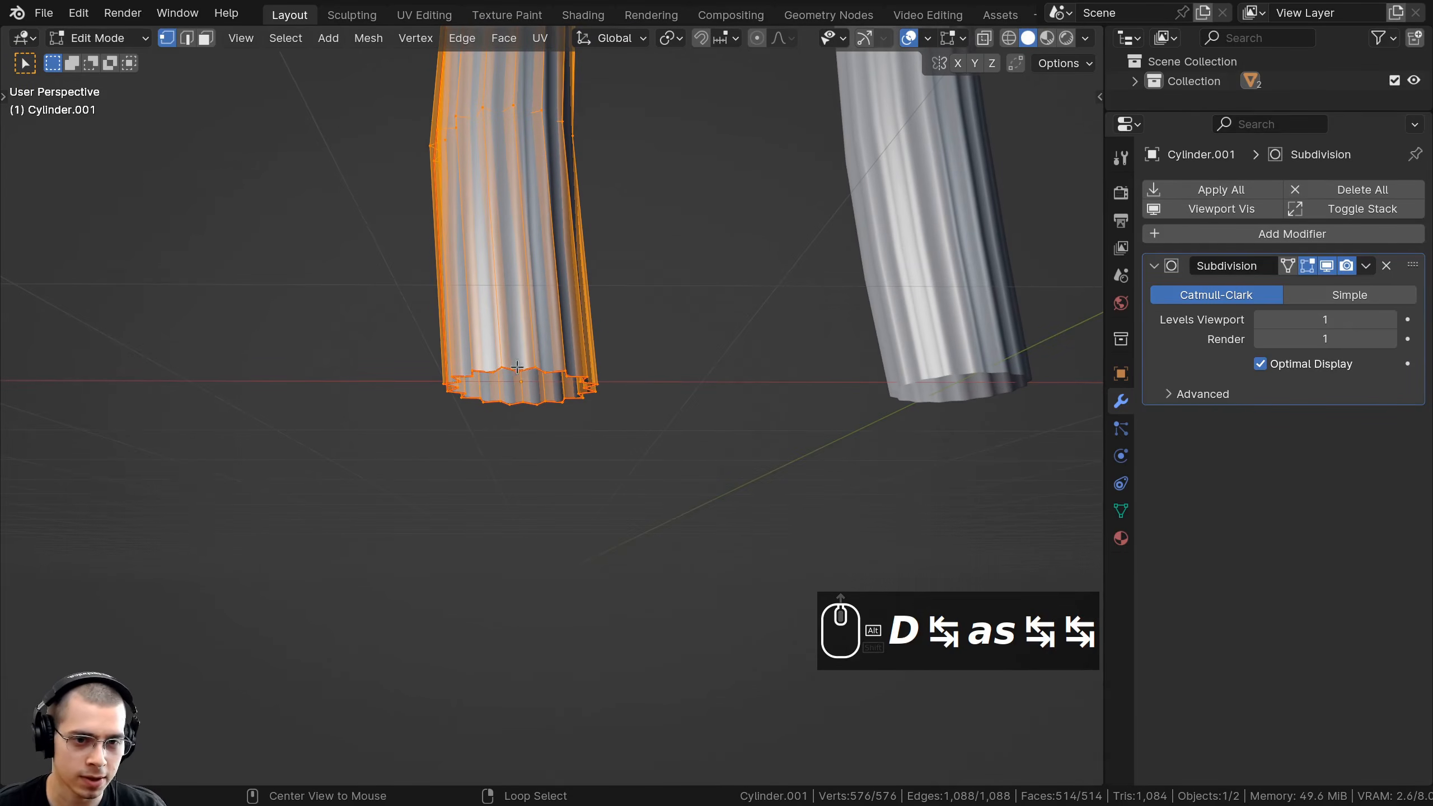
alt+click(526, 369)
middle_drag(729, 349, 730, 353)
key(s)
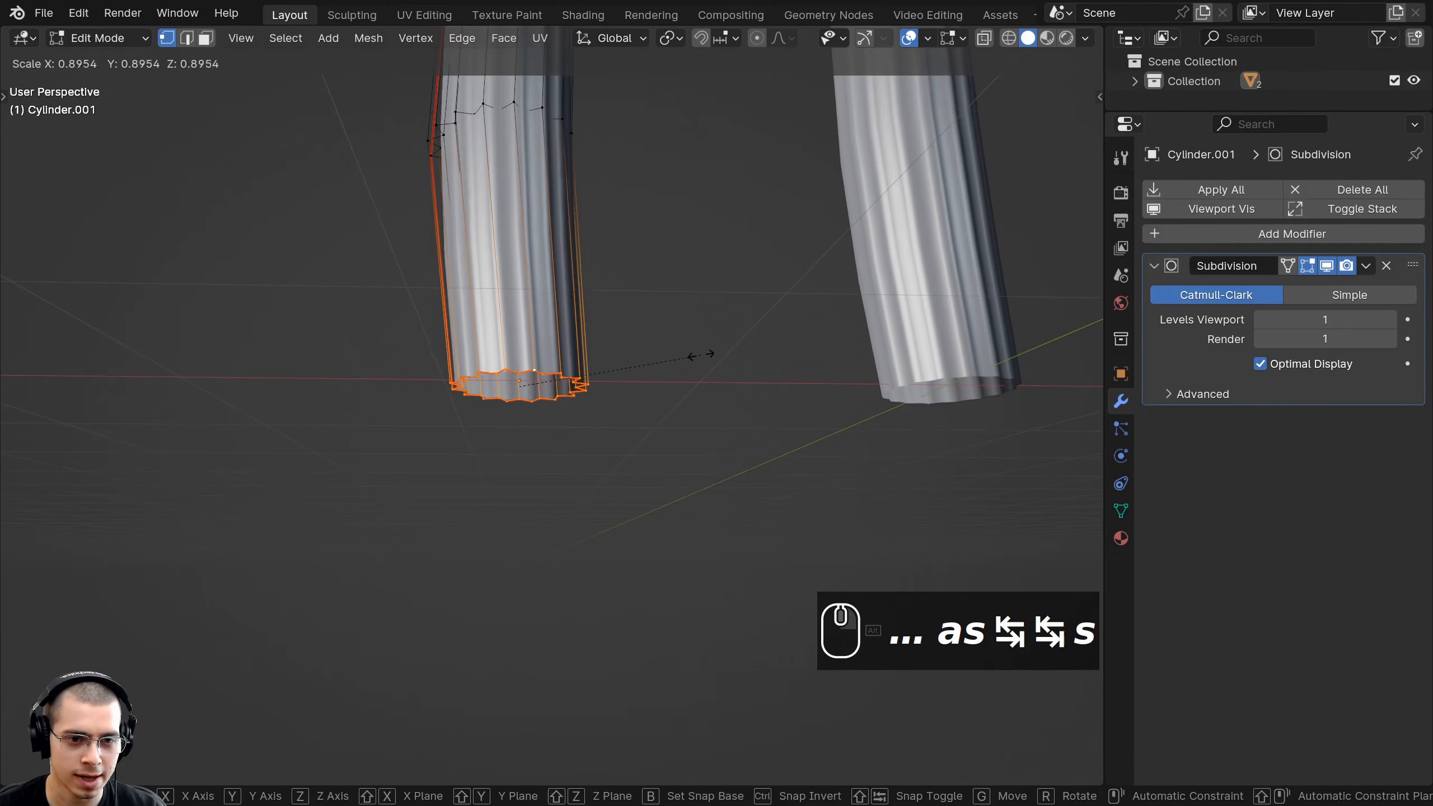
click(696, 356)
scroll(435, 299, down, 1)
Switch to front view with wireframe shading.
shift+middle_drag(430, 295, 435, 452)
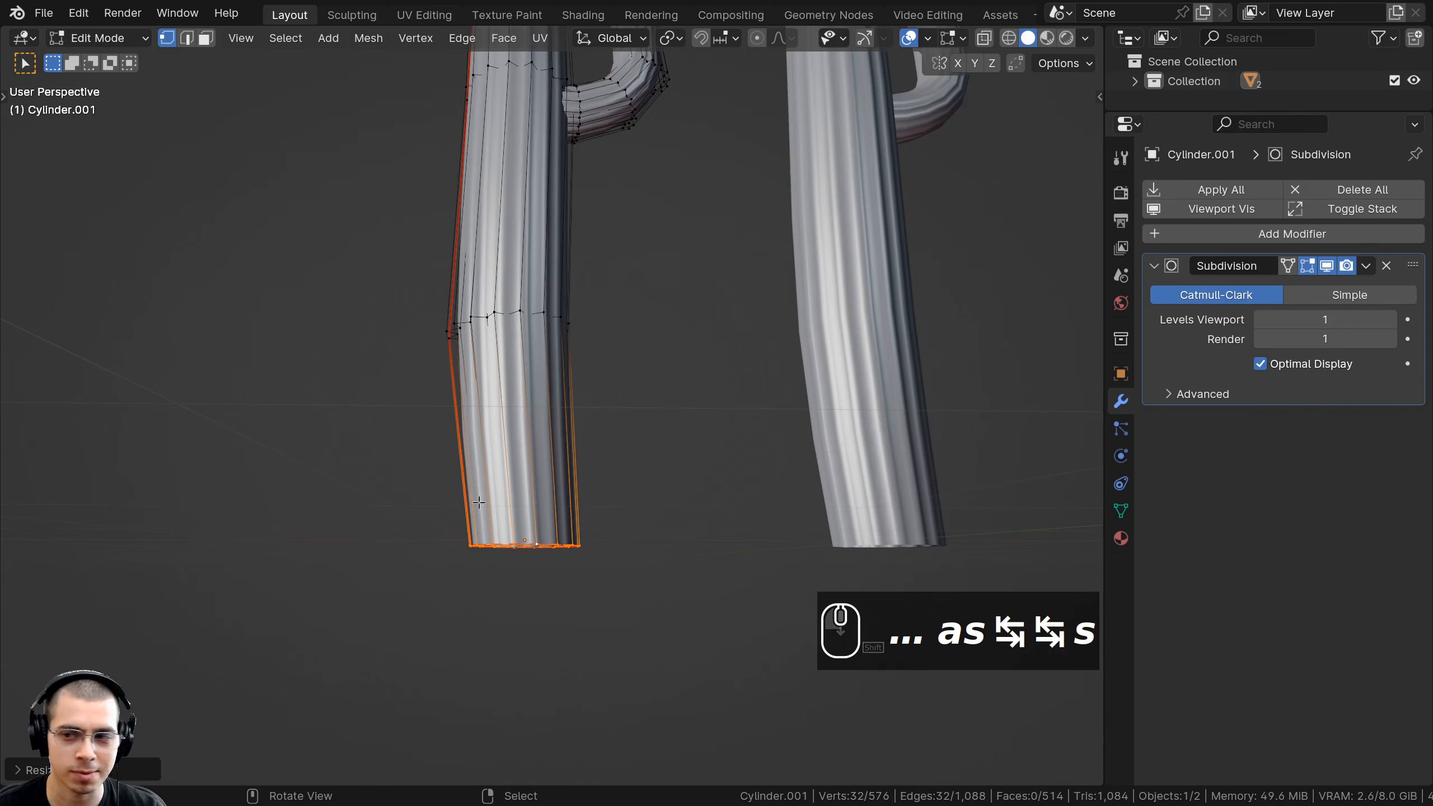
middle_drag(479, 502, 478, 418)
key(KP_1)
scroll(569, 395, down, 4)
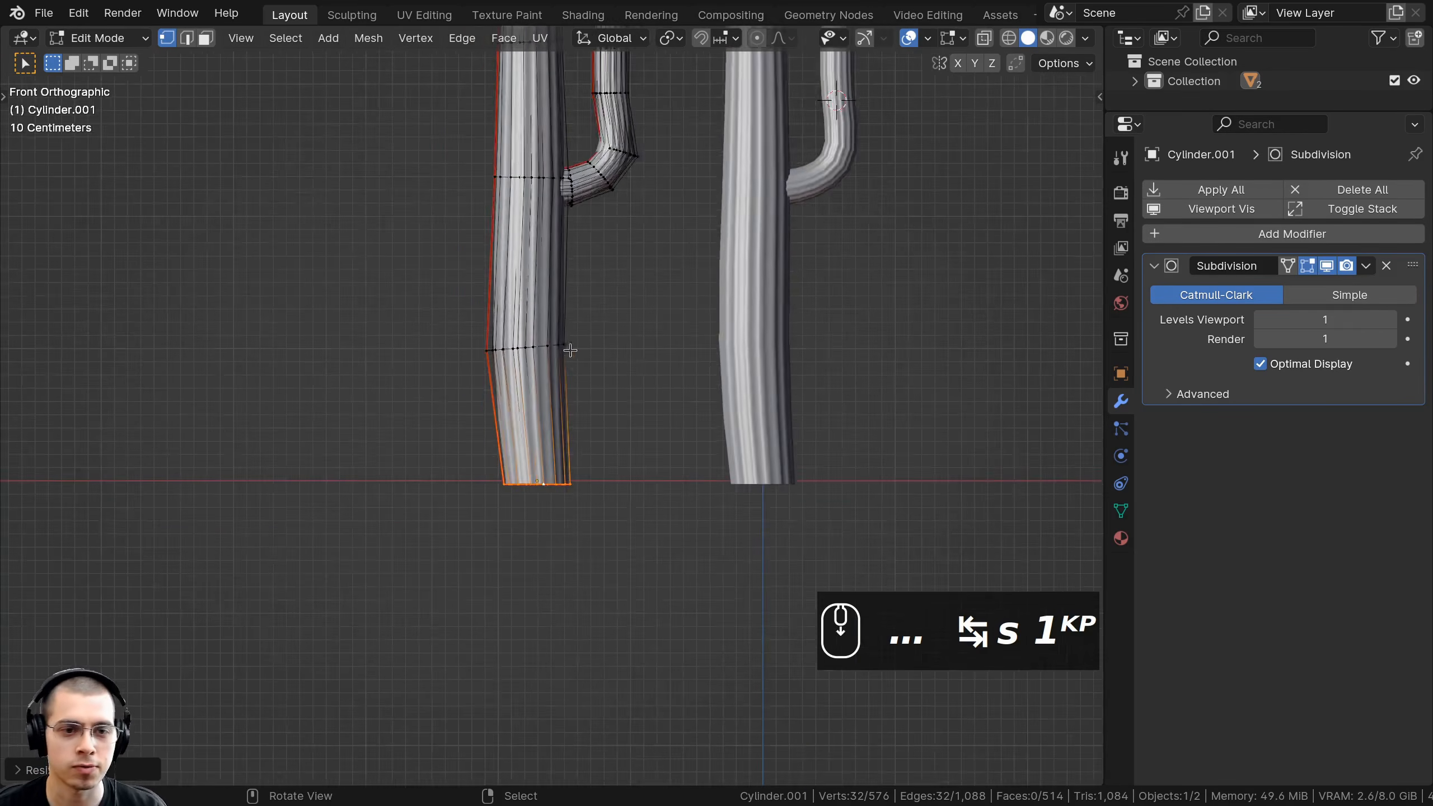
key(z)
click(274, 397)
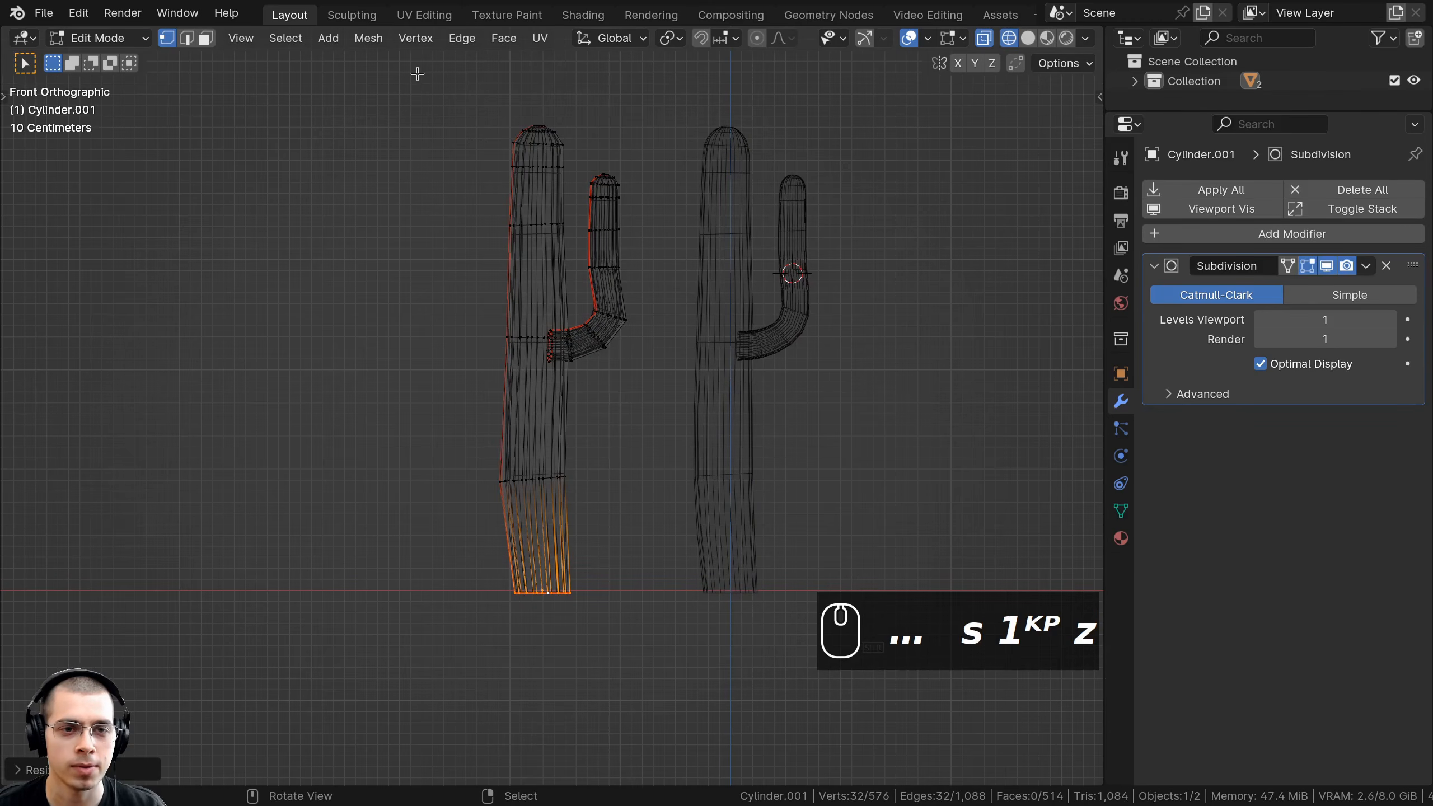
Move the left cactus's upper trunk down, shift the trunk, then tilt its upper section.
drag(417, 74, 656, 400)
key(g)
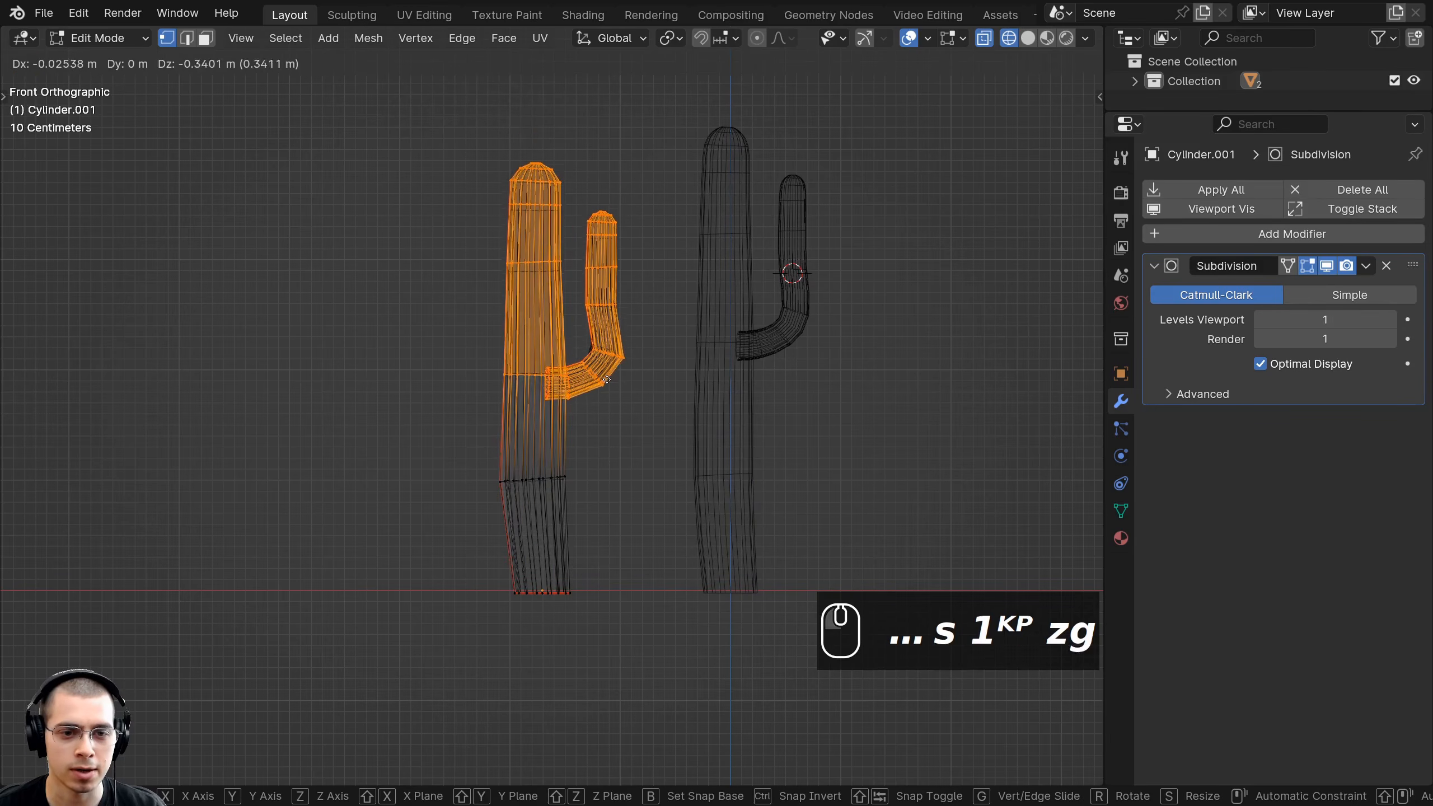
click(607, 388)
key(b)
drag(635, 341, 378, 527)
key(g)
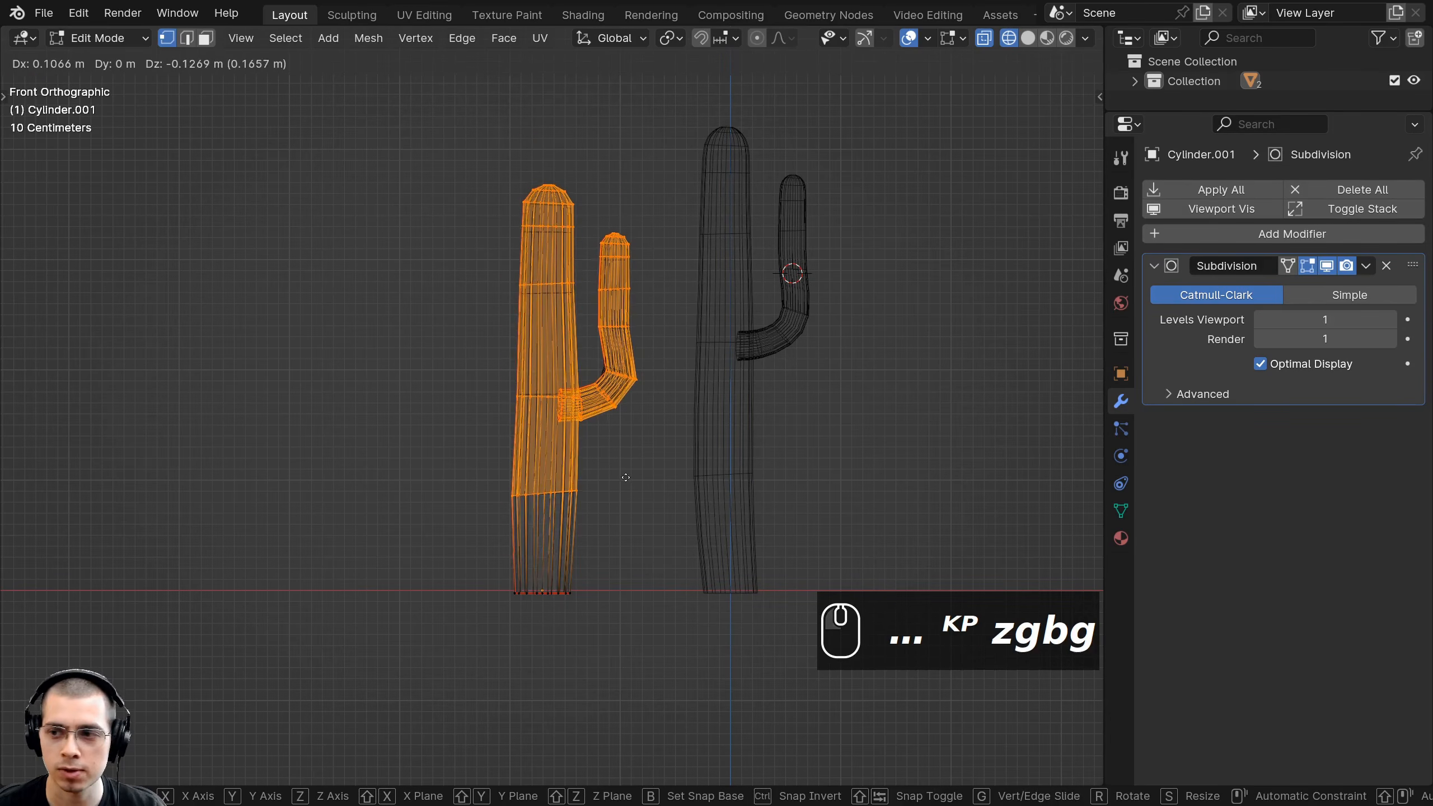
click(626, 477)
key(b)
middle_drag(525, 511, 627, 572)
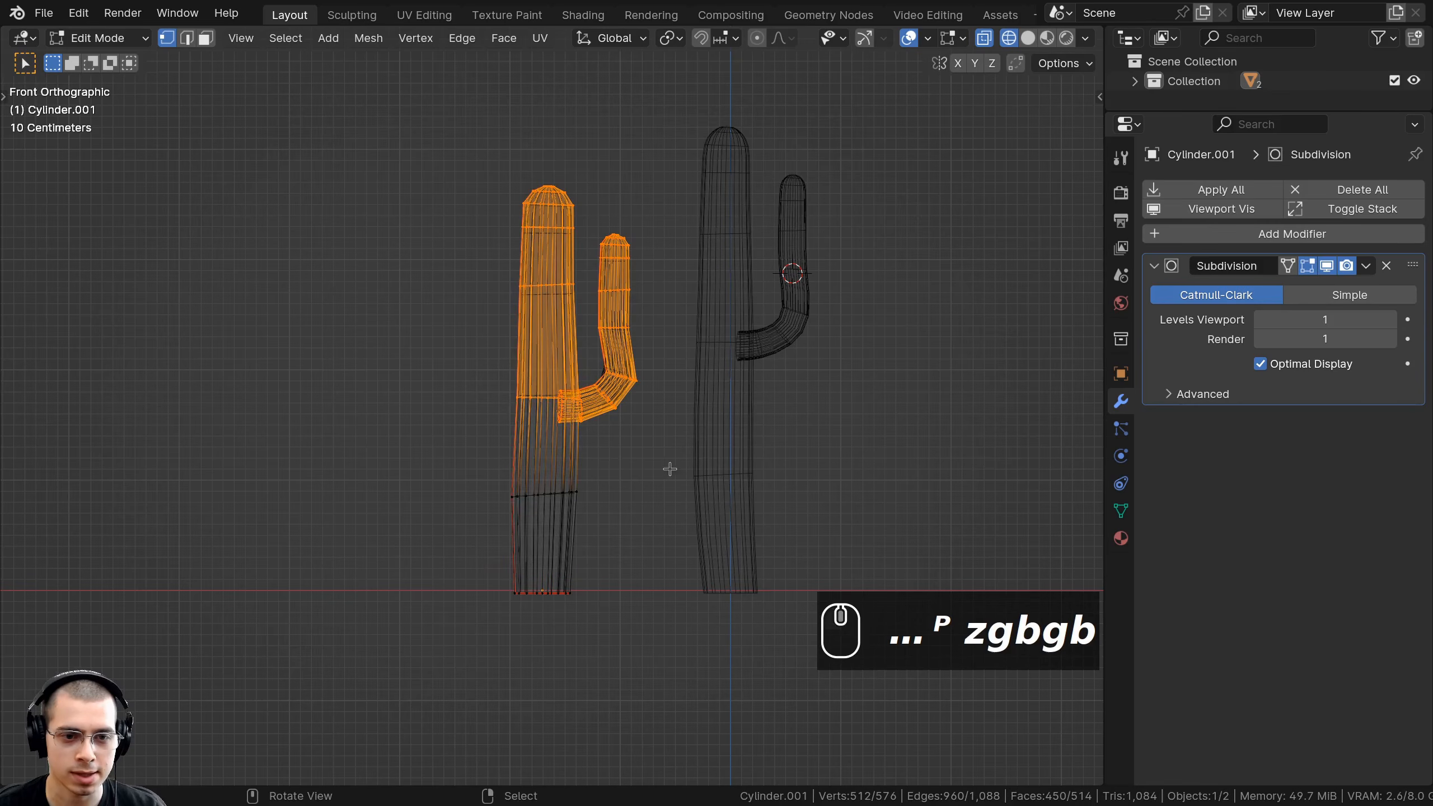
key(r)
click(672, 412)
Tilt the trunk top, then shift the upper trunk and arm slightly left and down.
key(b)
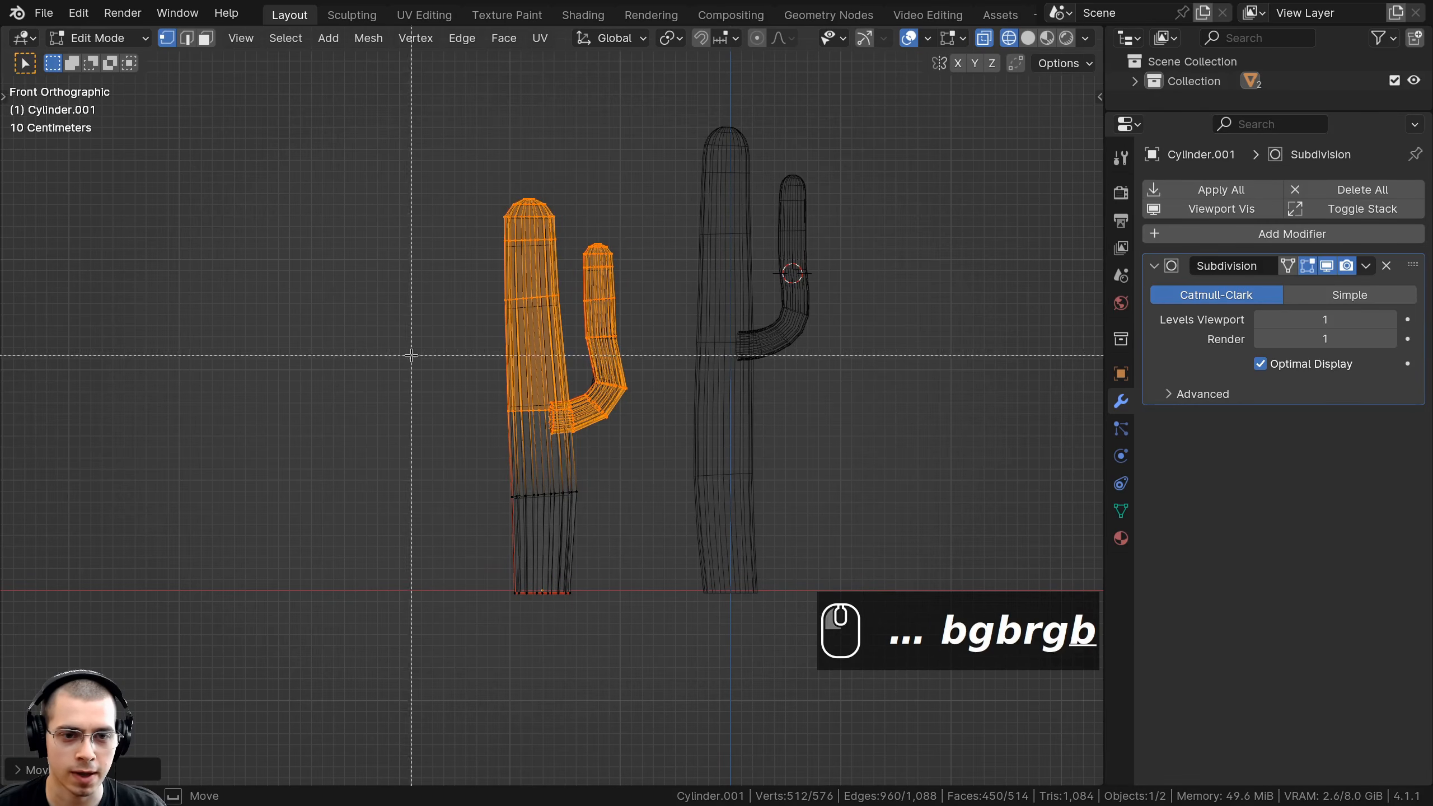
scroll(642, 383, up, 3)
scroll(451, 160, down, 3)
key(a)
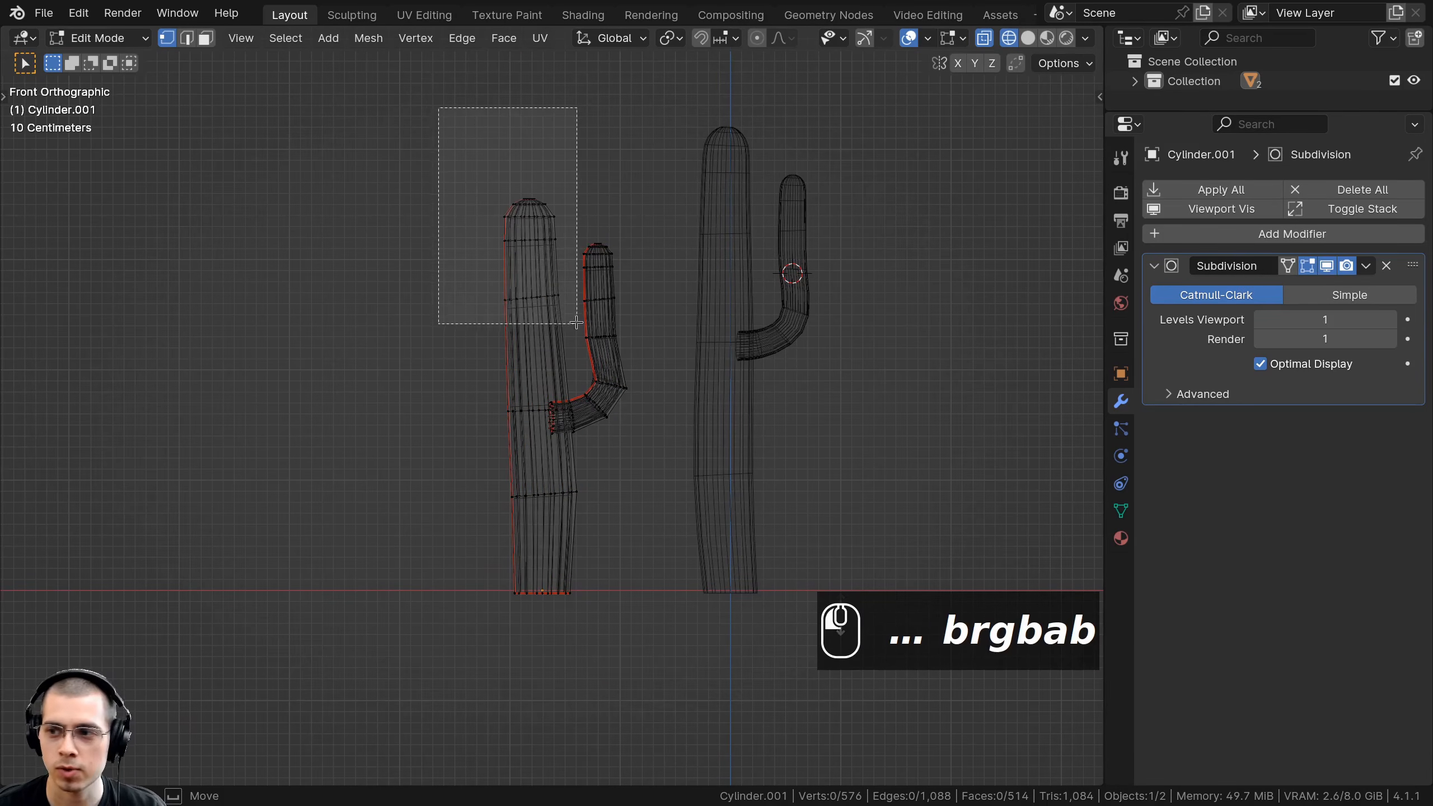
drag(576, 323, 576, 324)
key(r)
click(576, 338)
key(b)
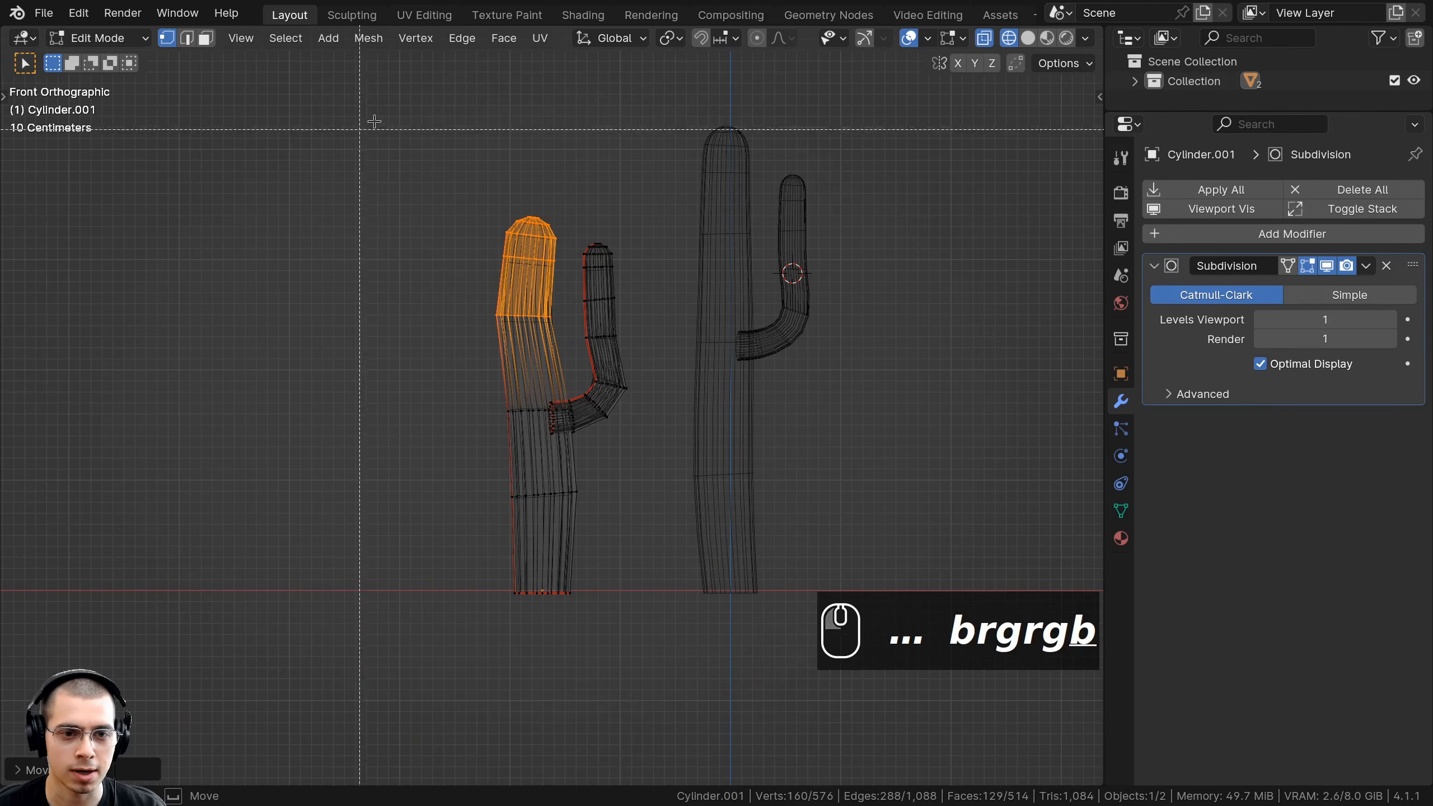
drag(374, 121, 667, 451)
key(g)
click(662, 453)
Shift the lower trunk section of the left cactus sideways.
key(a)
key(b)
drag(414, 475, 587, 603)
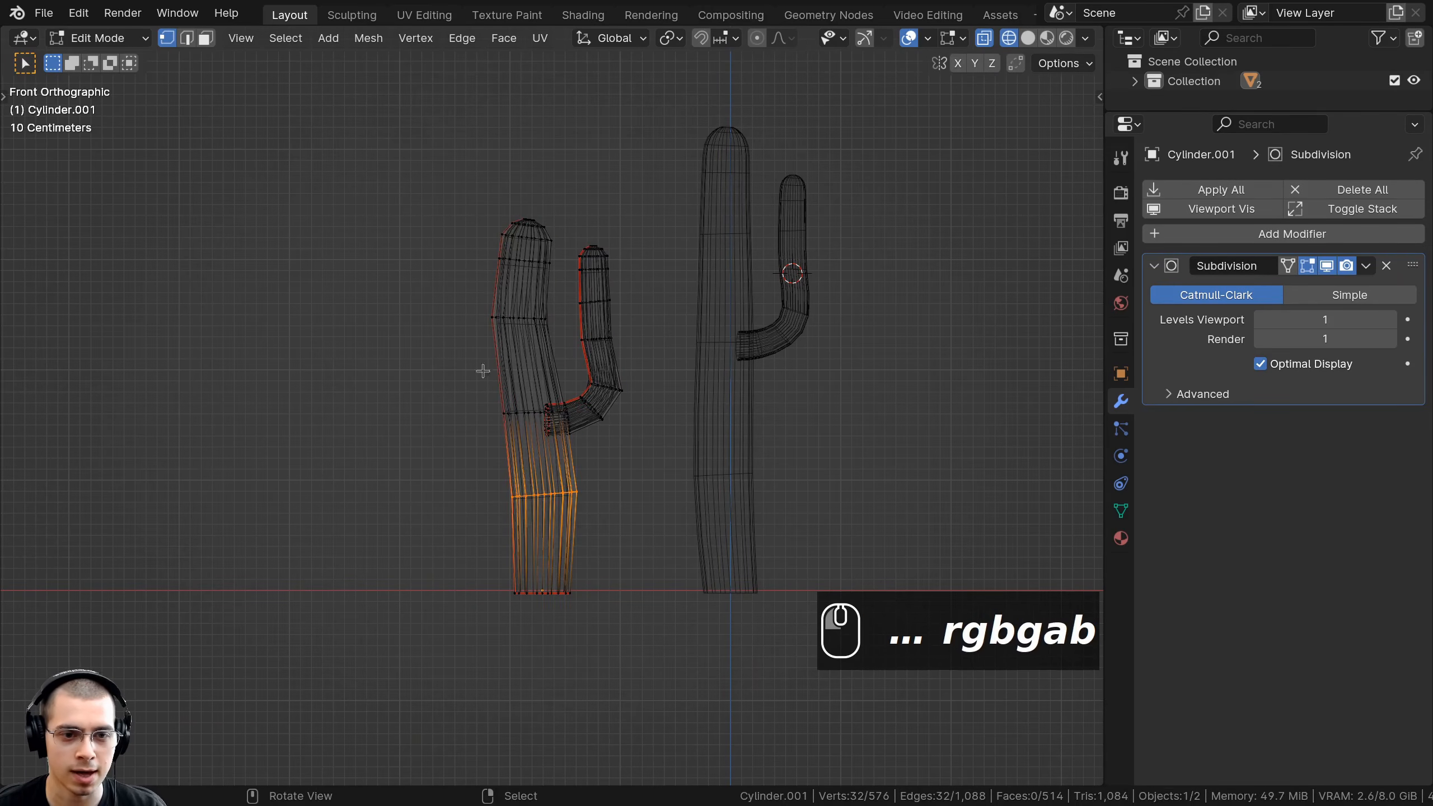
key(g)
click(653, 498)
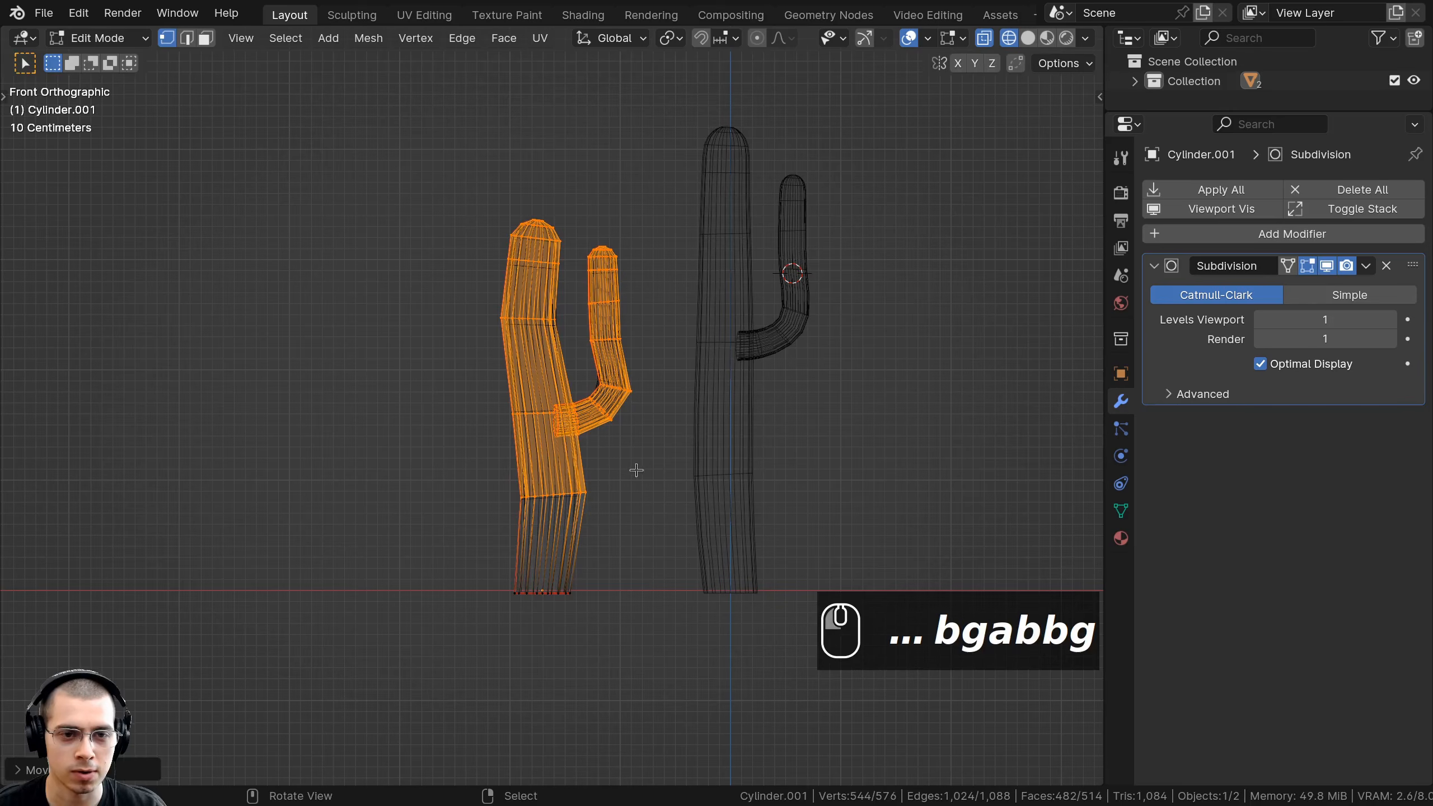
Tilt and resize the left cactus's upper trunk, then clear the selection.
scroll(627, 452, up, 2)
shift+middle_drag(530, 311, 545, 368)
key(a)
key(b)
drag(438, 121, 618, 394)
key(r)
click(626, 386)
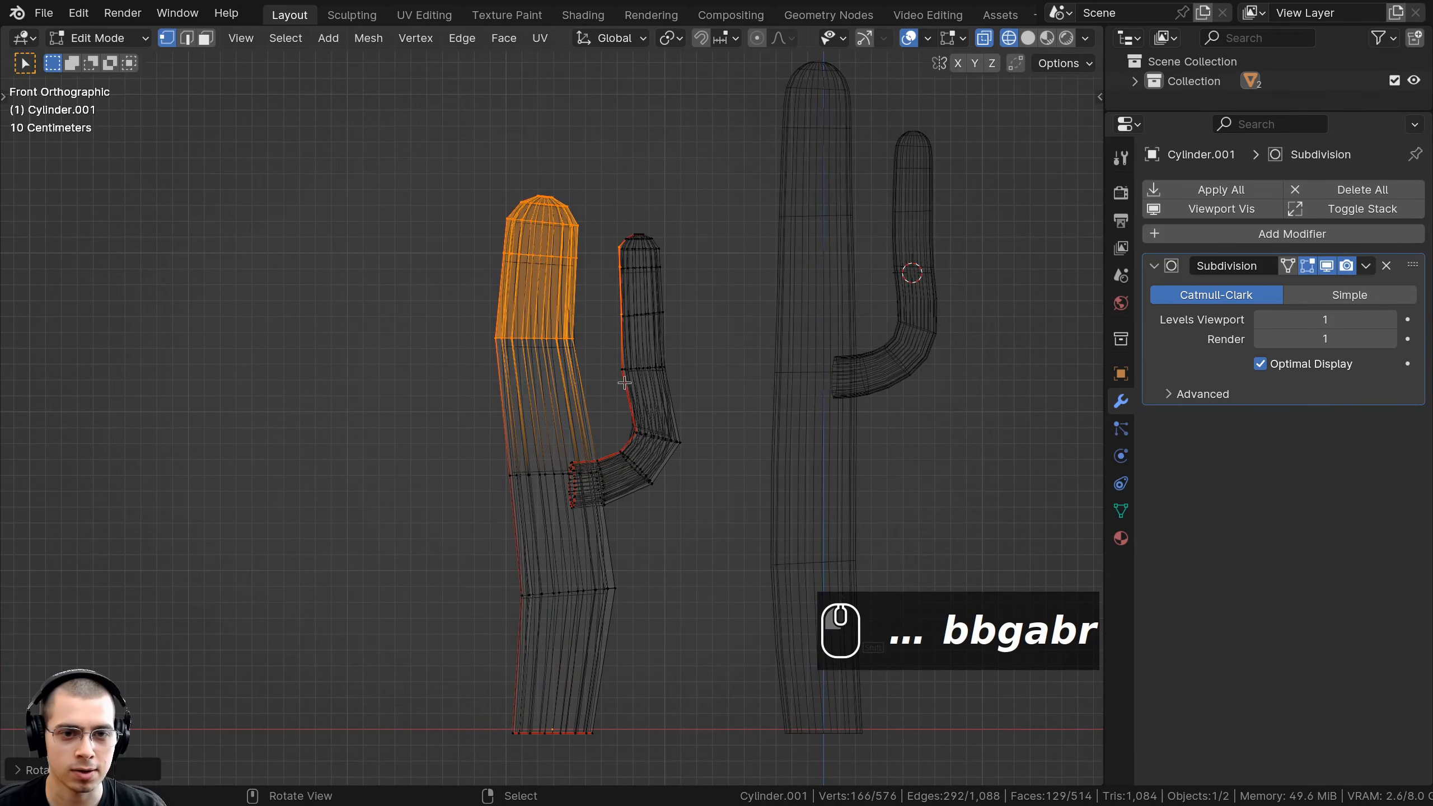
key(b)
drag(467, 104, 623, 470)
key(s)
click(634, 401)
key(g)
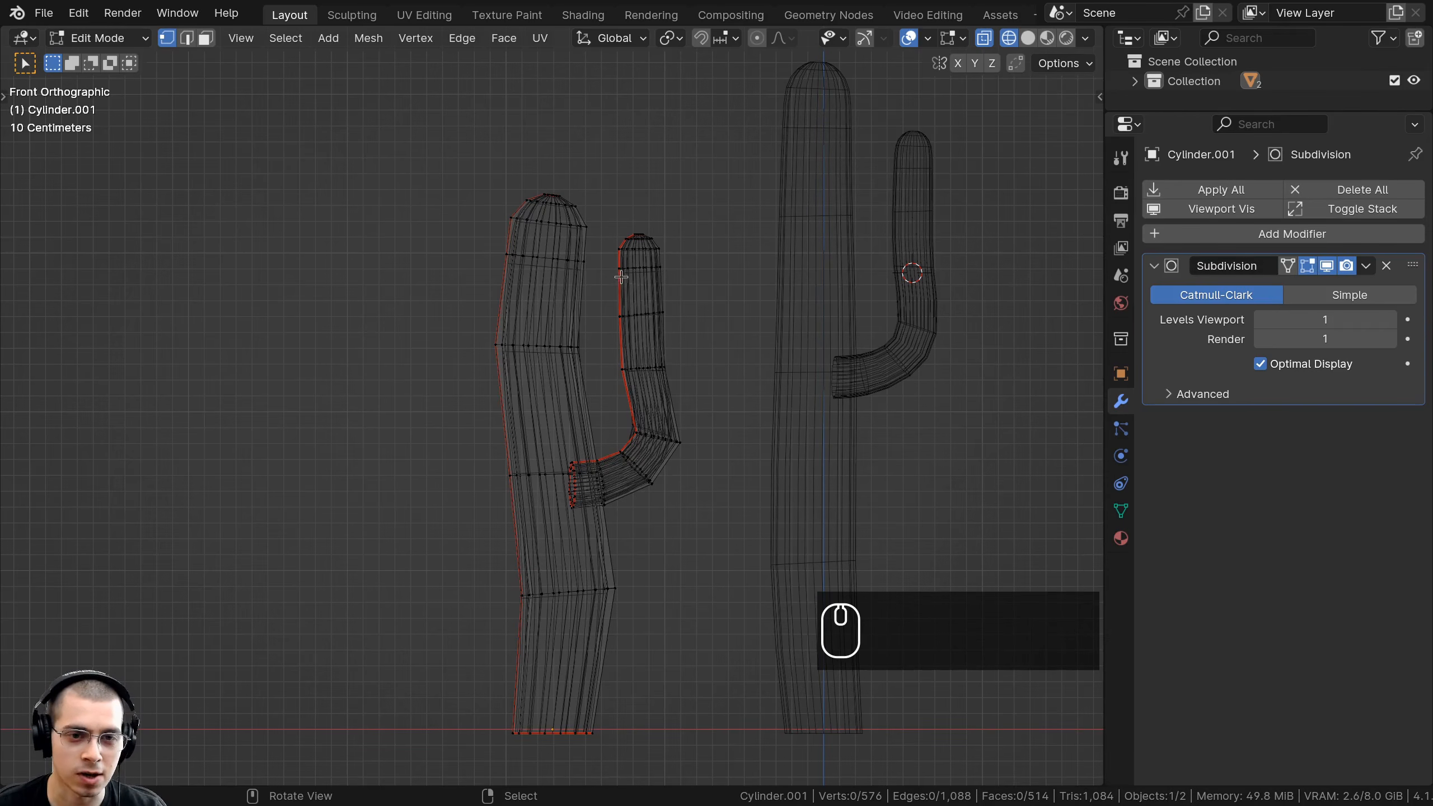
key(a)
key(a)
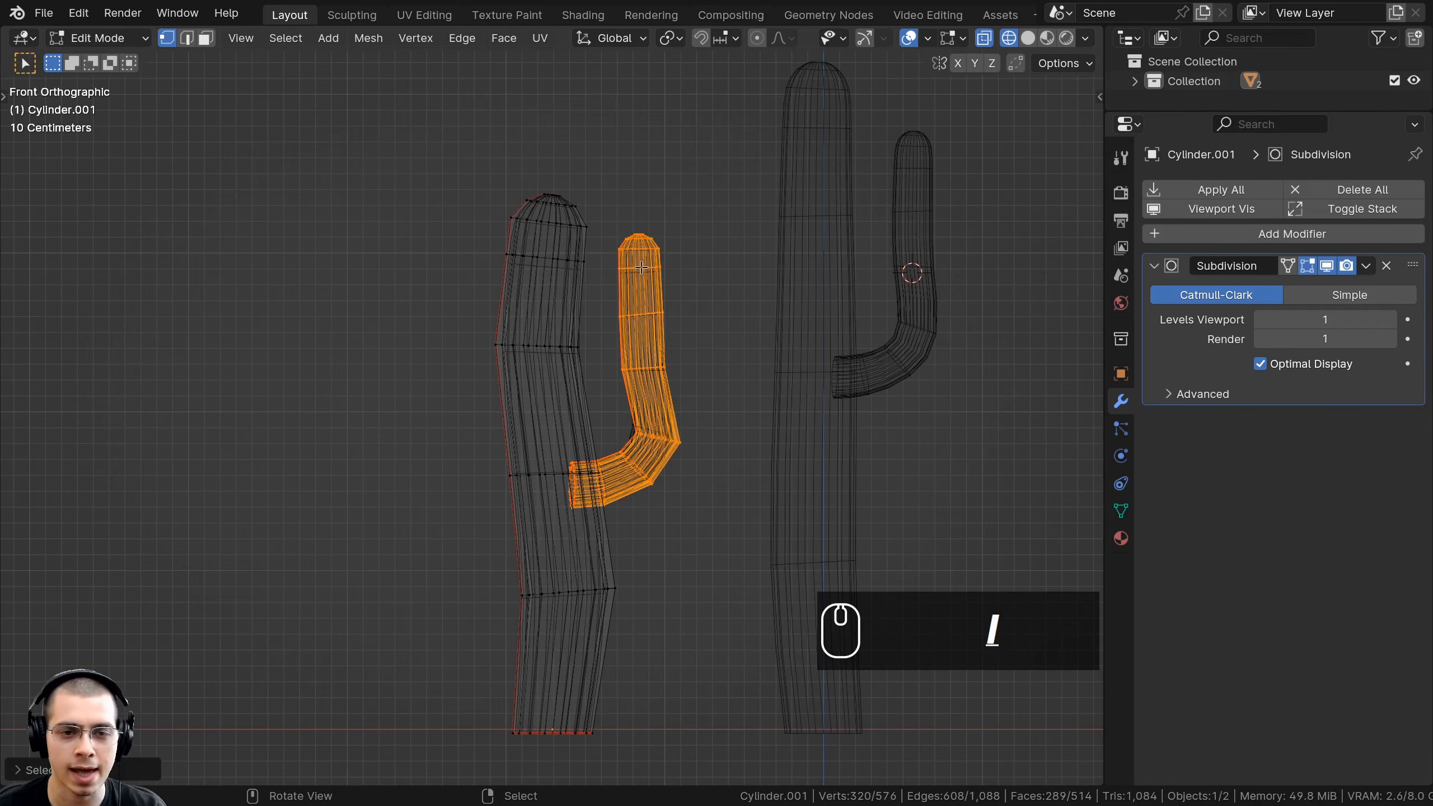
middle_drag(708, 374, 599, 317)
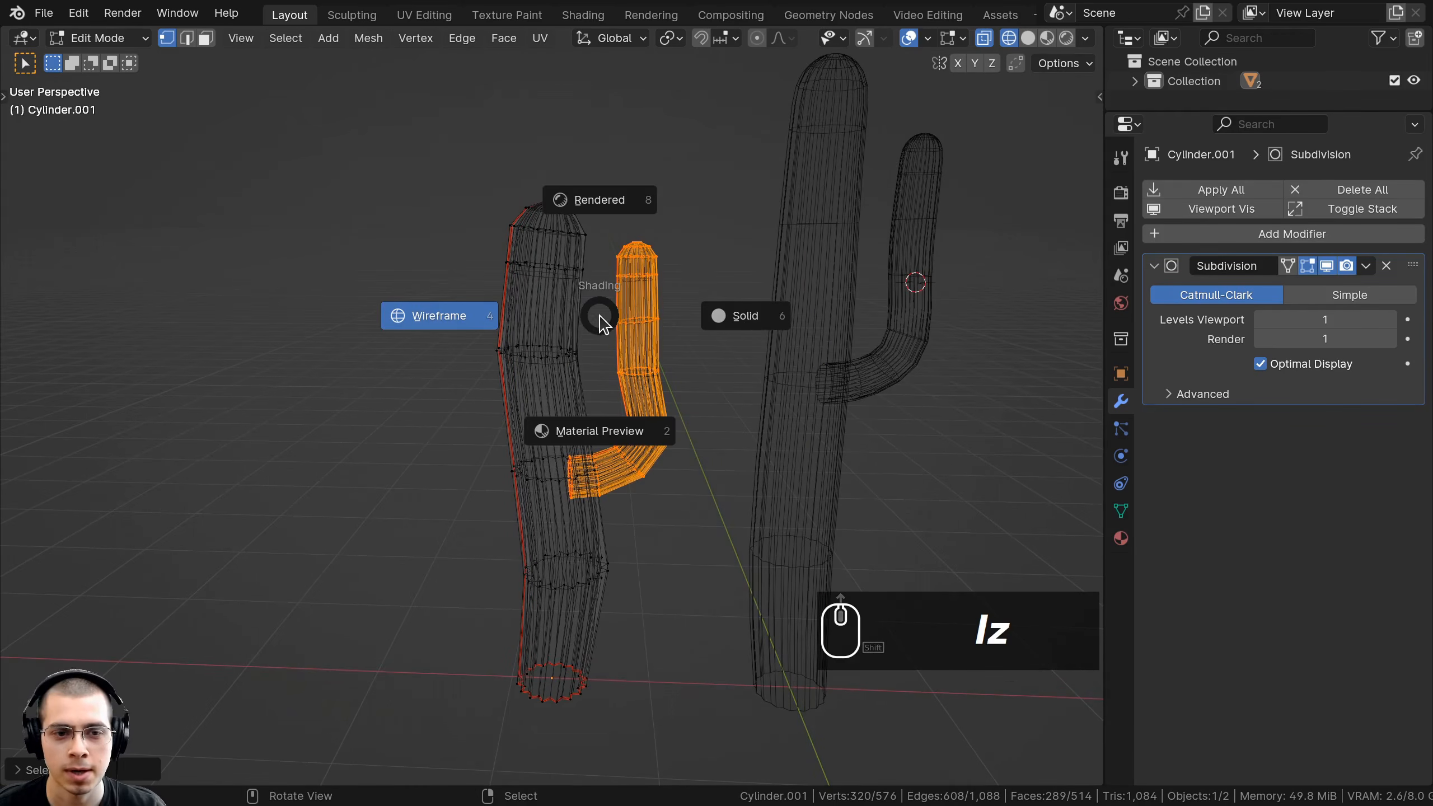
With solid shading, shrink the arm, move it, and turn it around the trunk on Z.
click(802, 307)
scroll(802, 307, up, 4)
key(s)
click(745, 352)
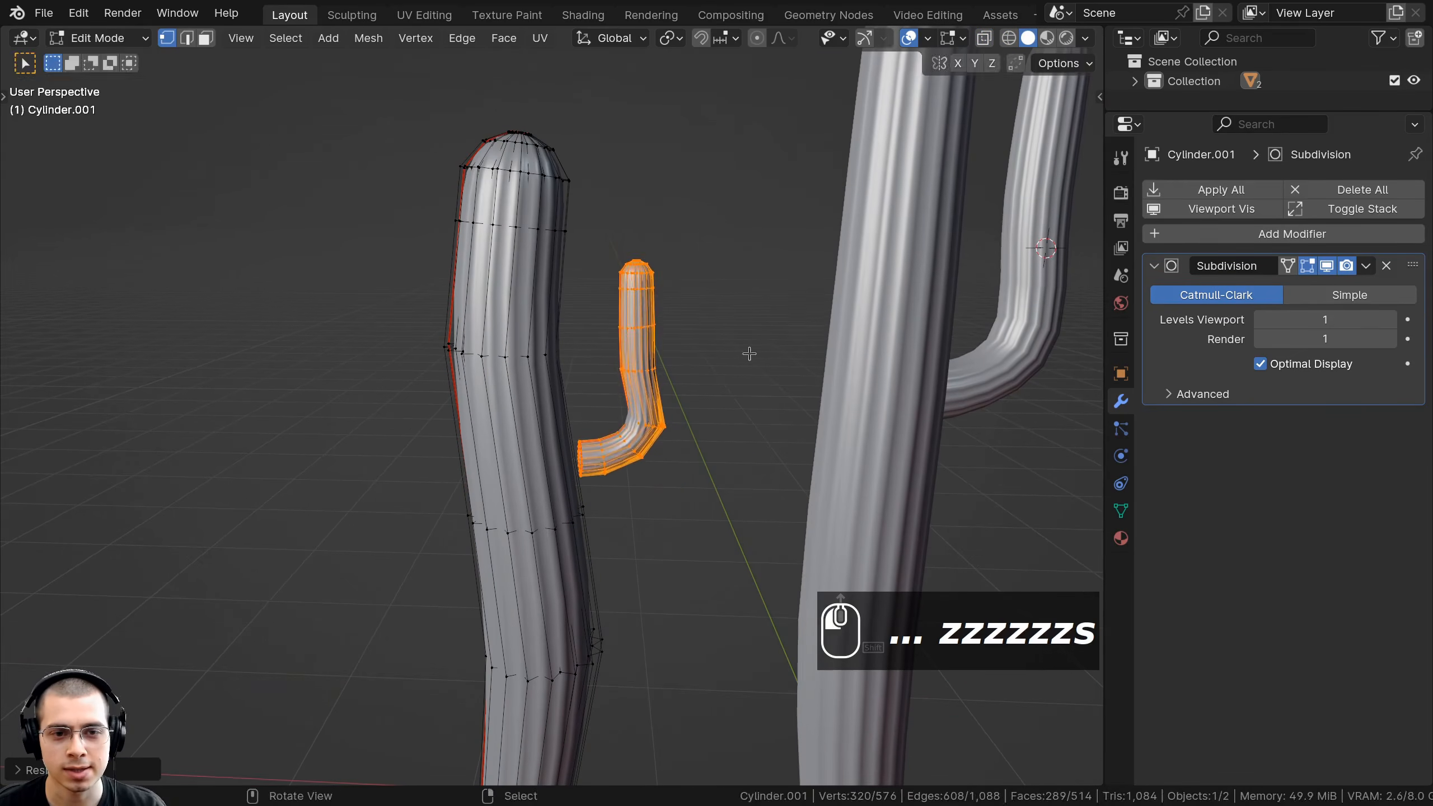
key(g)
click(709, 251)
middle_drag(709, 254, 721, 422)
key(r)
key(z)
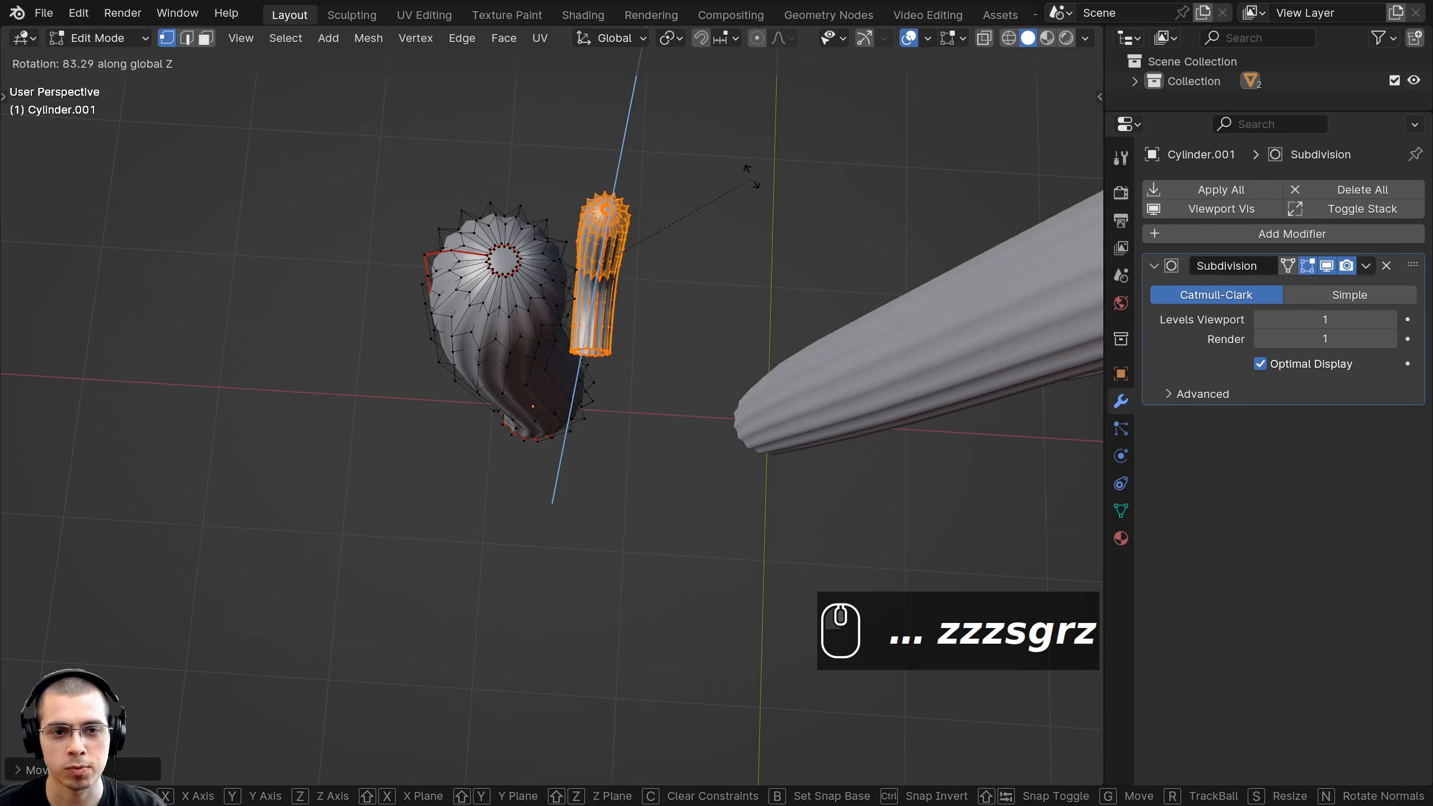
click(757, 293)
Fine-tune the arm's position with a slight rotation and move.
key(g)
middle_drag(755, 272, 488, 76)
click(728, 320)
scroll(621, 170, down, 1)
key(r)
click(810, 261)
key(g)
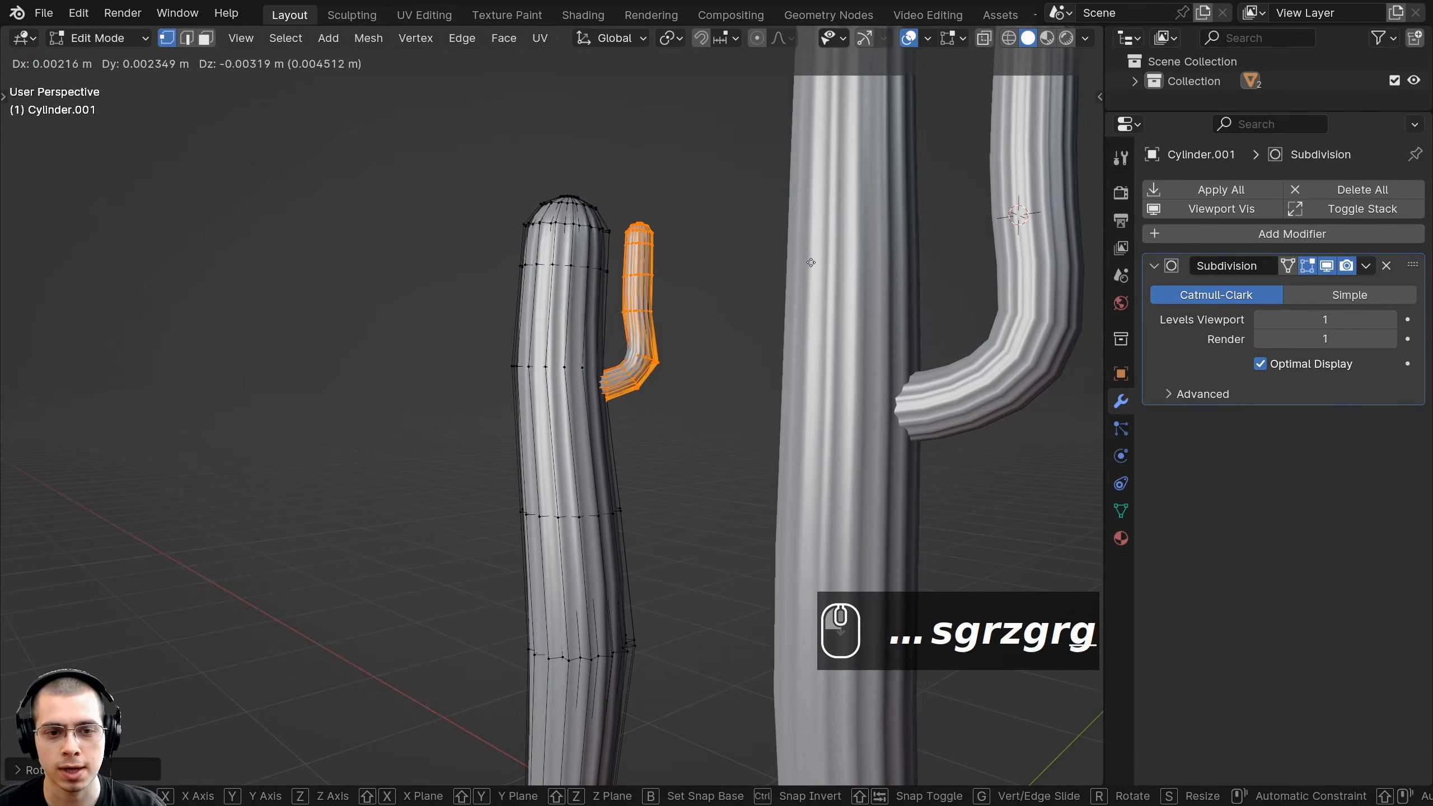
click(811, 263)
mouse_move(810, 263)
shift+middle_down()
mouse_move(777, 277)
mouse_move(755, 333)
shift+middle_up()
Resize the arm, switch to wireframe, and move the arm's lower part.
key(s)
click(771, 287)
key(z)
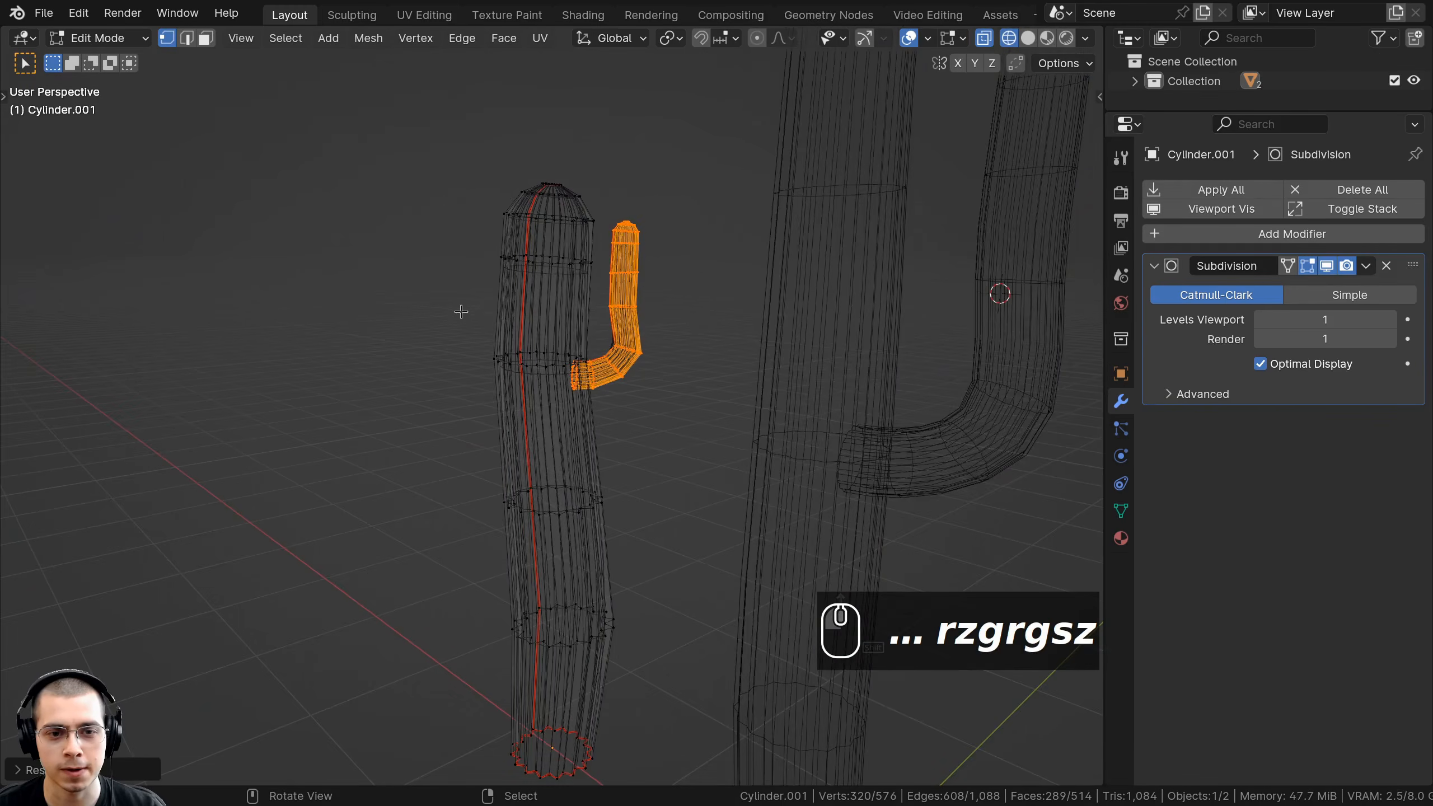
middle_drag(461, 312, 492, 93)
key(b)
drag(492, 91, 691, 315)
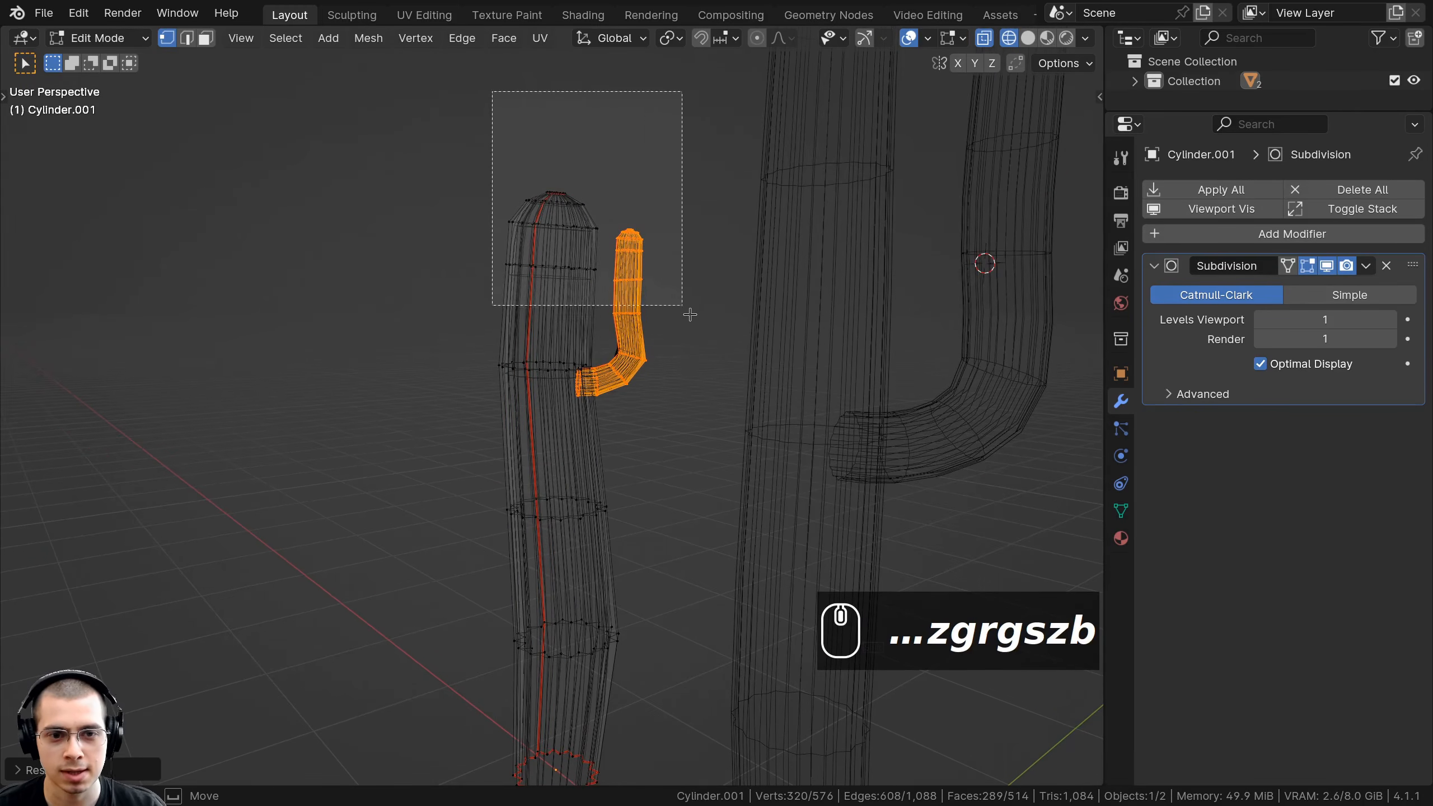
middle_drag(697, 323, 697, 323)
shift+middle_drag(669, 295, 547, 290)
scroll(636, 255, up, 1)
key(g)
click(651, 301)
Move a band of the small arm, then select the whole arm with L.
key(alt+a)
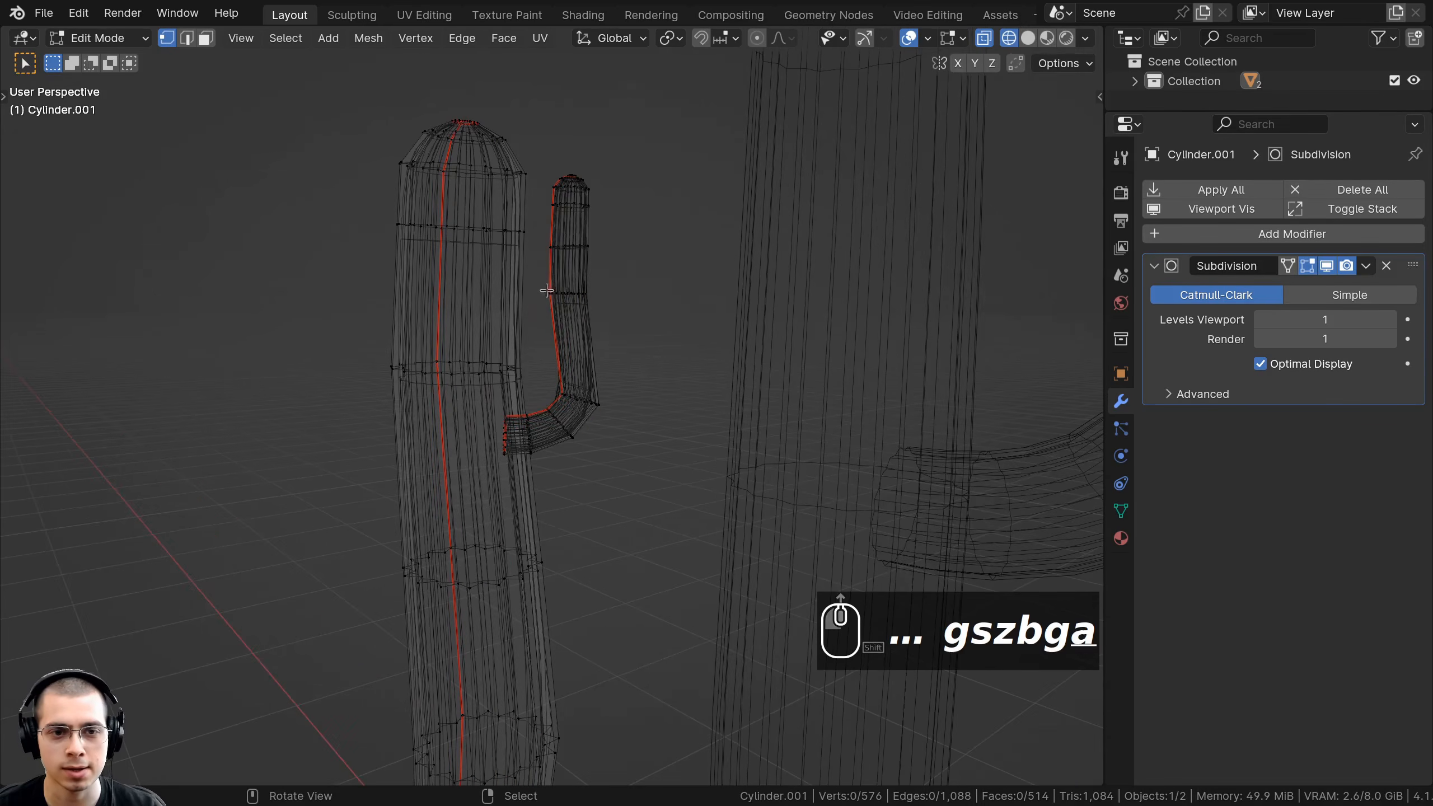
drag(602, 309, 603, 310)
key(g)
click(612, 338)
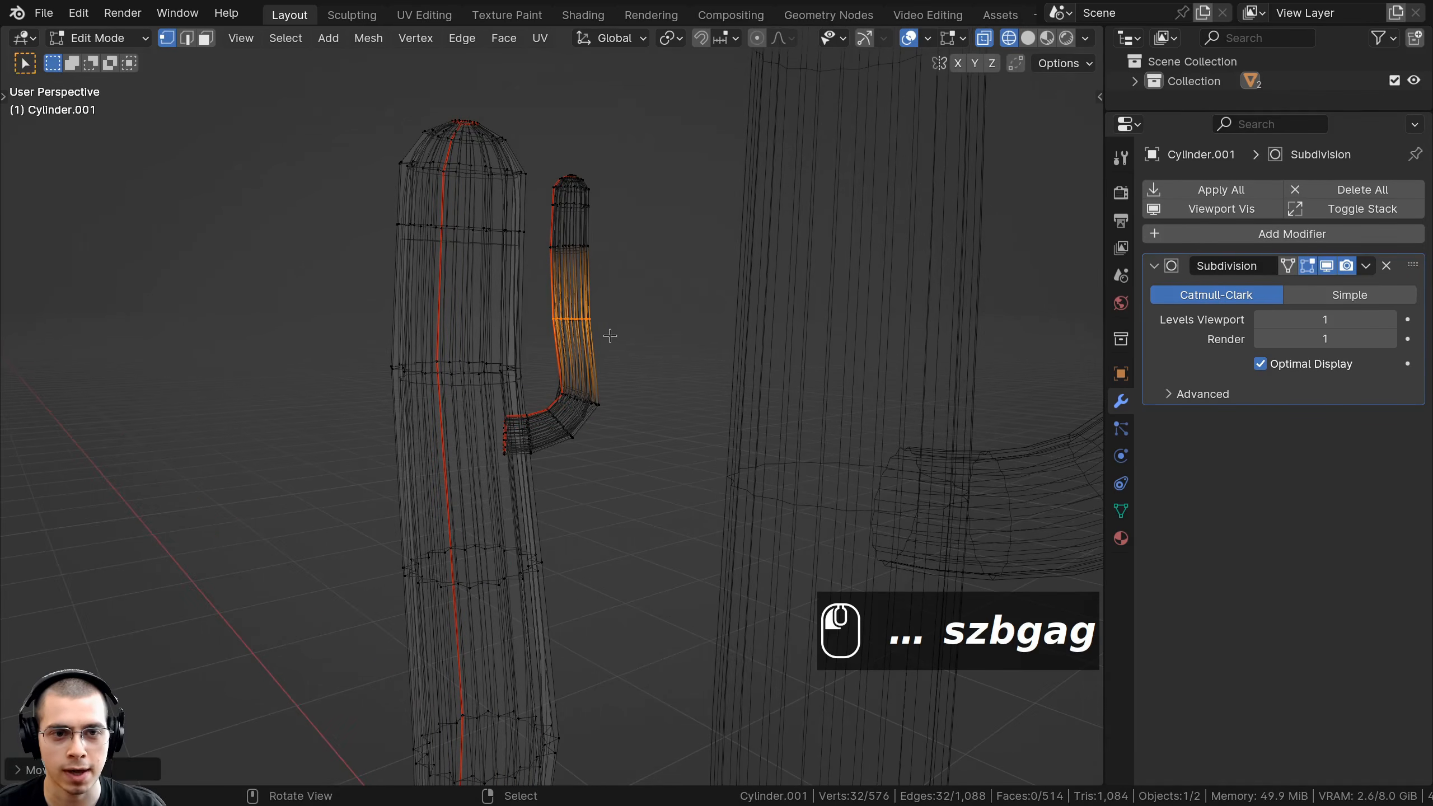
middle_drag(611, 338, 578, 340)
scroll(576, 281, up, 2)
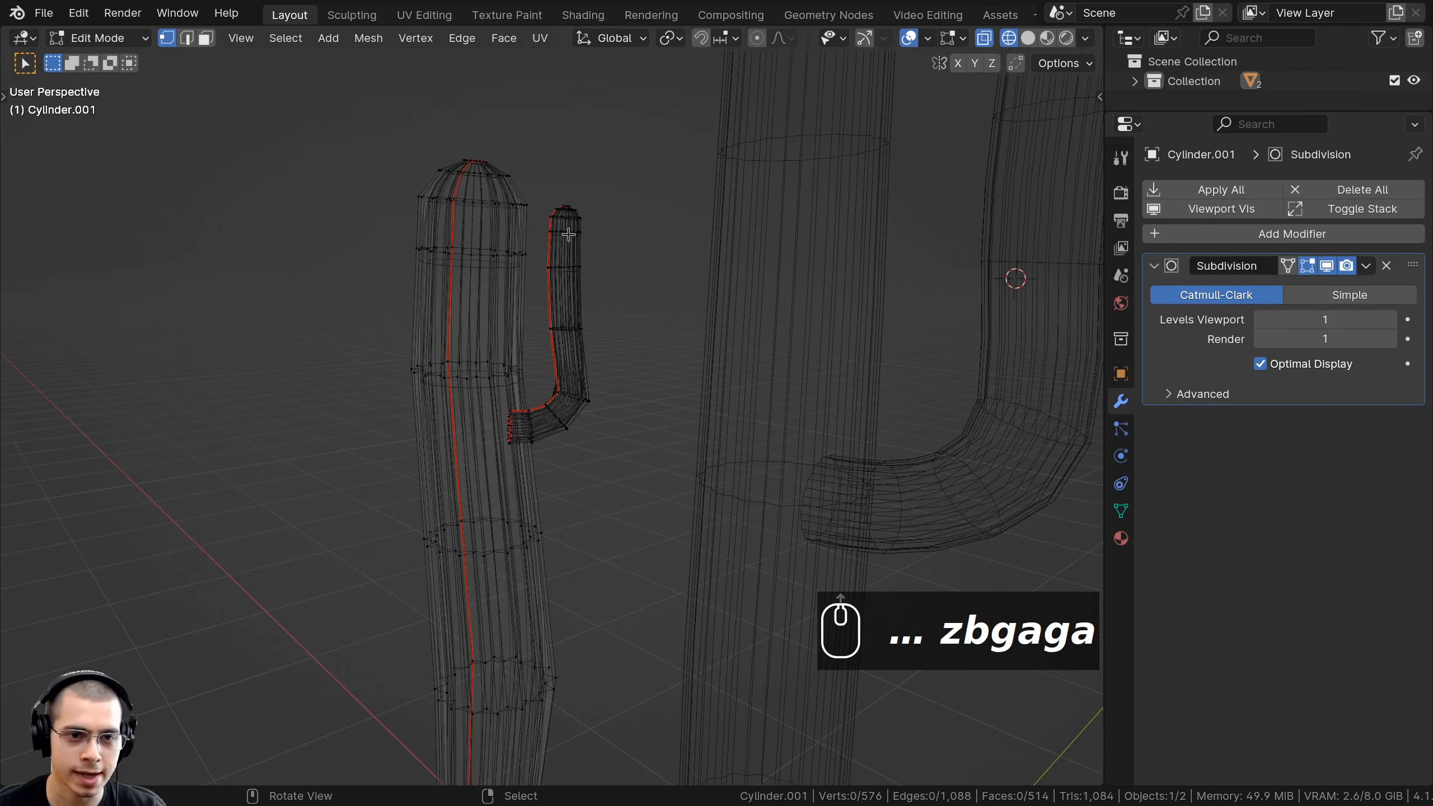
key(l)
middle_drag(568, 234, 724, 194)
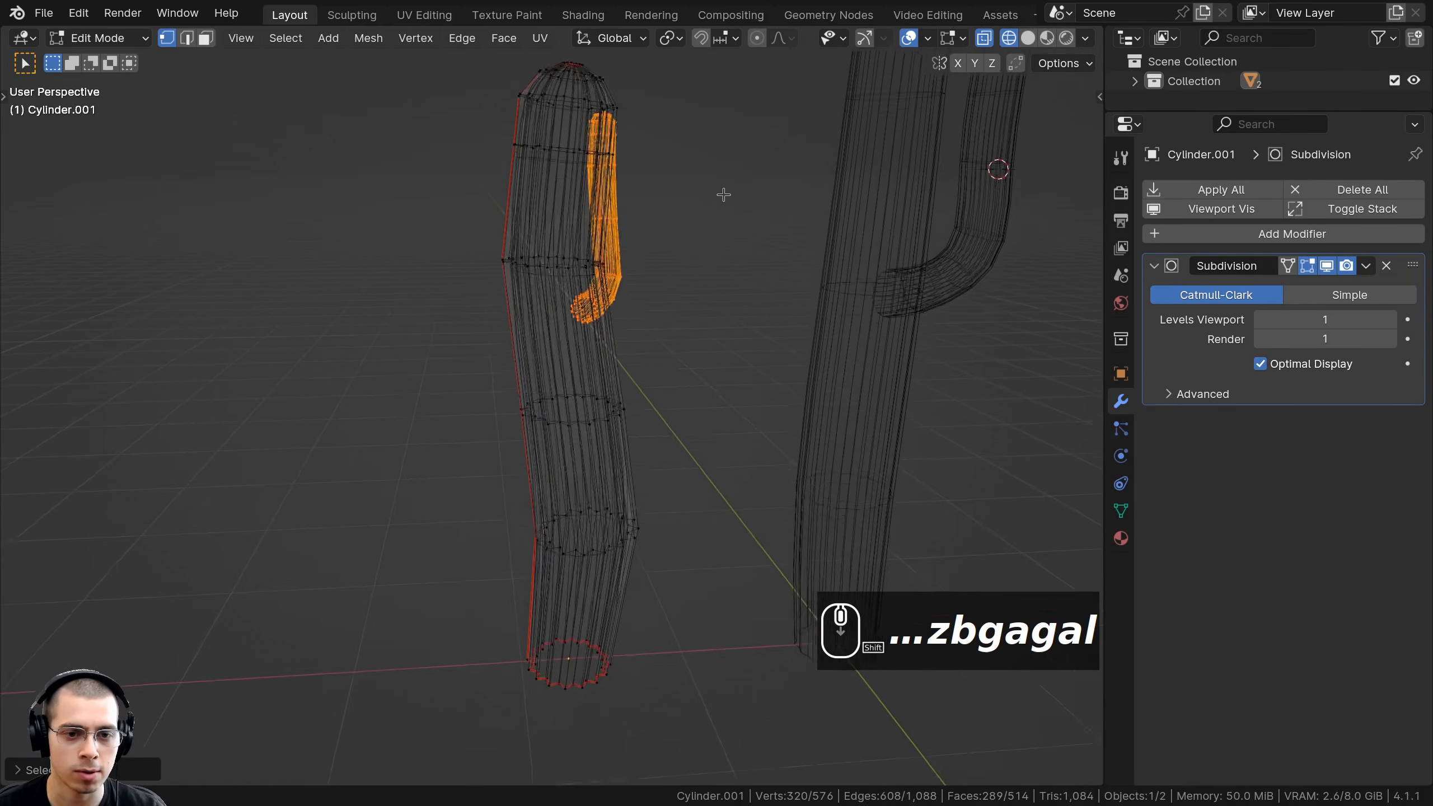
Duplicate the arm, rotate the copy on Z to the opposite side, and scale it.
key(shift+d)
key(r)
key(z)
click(577, 231)
key(z)
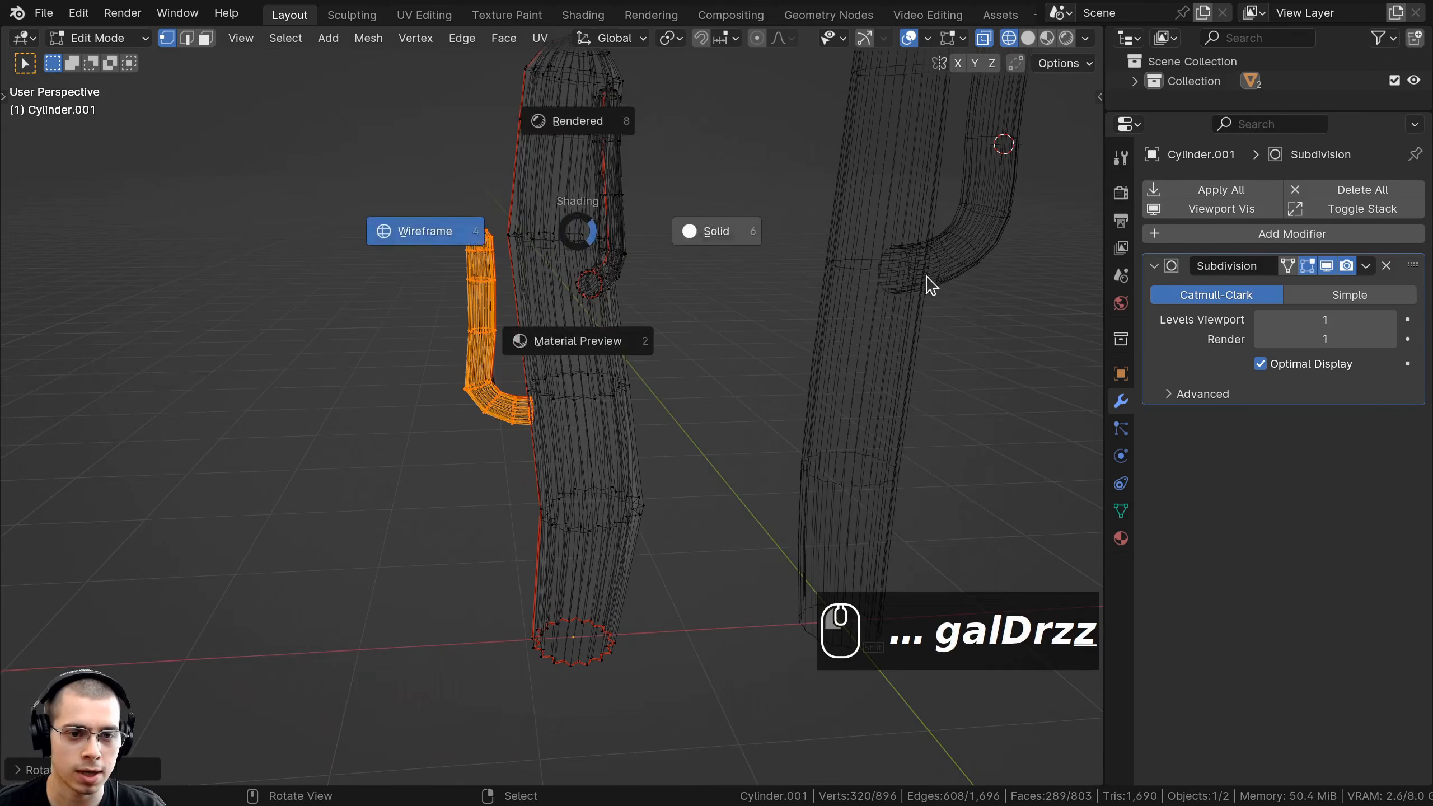
click(928, 285)
mouse_move(929, 285)
middle_down()
mouse_move(710, 339)
mouse_move(734, 321)
mouse_move(717, 360)
middle_up()
key(s)
click(811, 328)
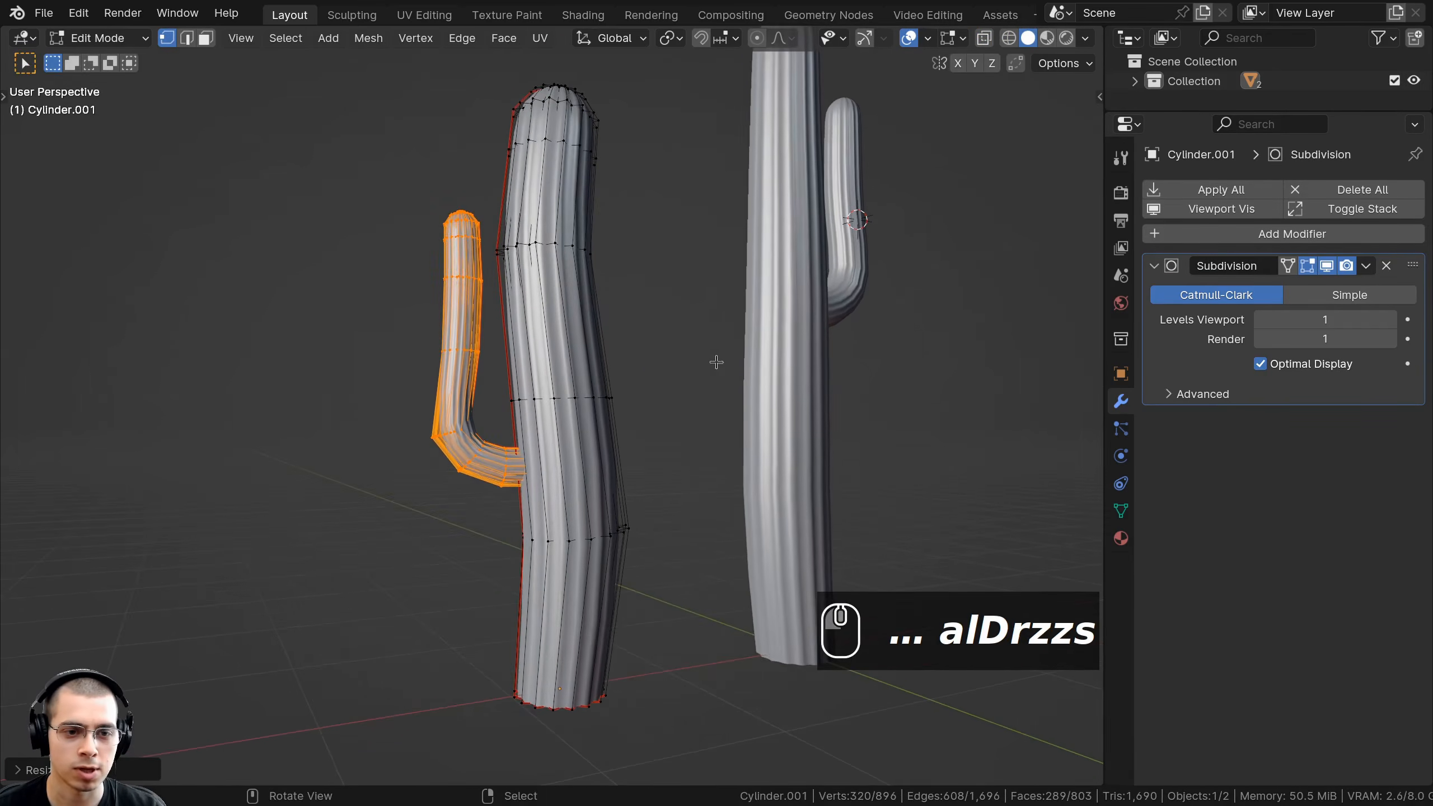
In wireframe, lower the copied arm's upper vertices to make it shorter.
key(z)
click(542, 353)
key(b)
mouse_move(369, 340)
middle_down()
mouse_move(361, 367)
mouse_move(564, 519)
middle_up()
key(g)
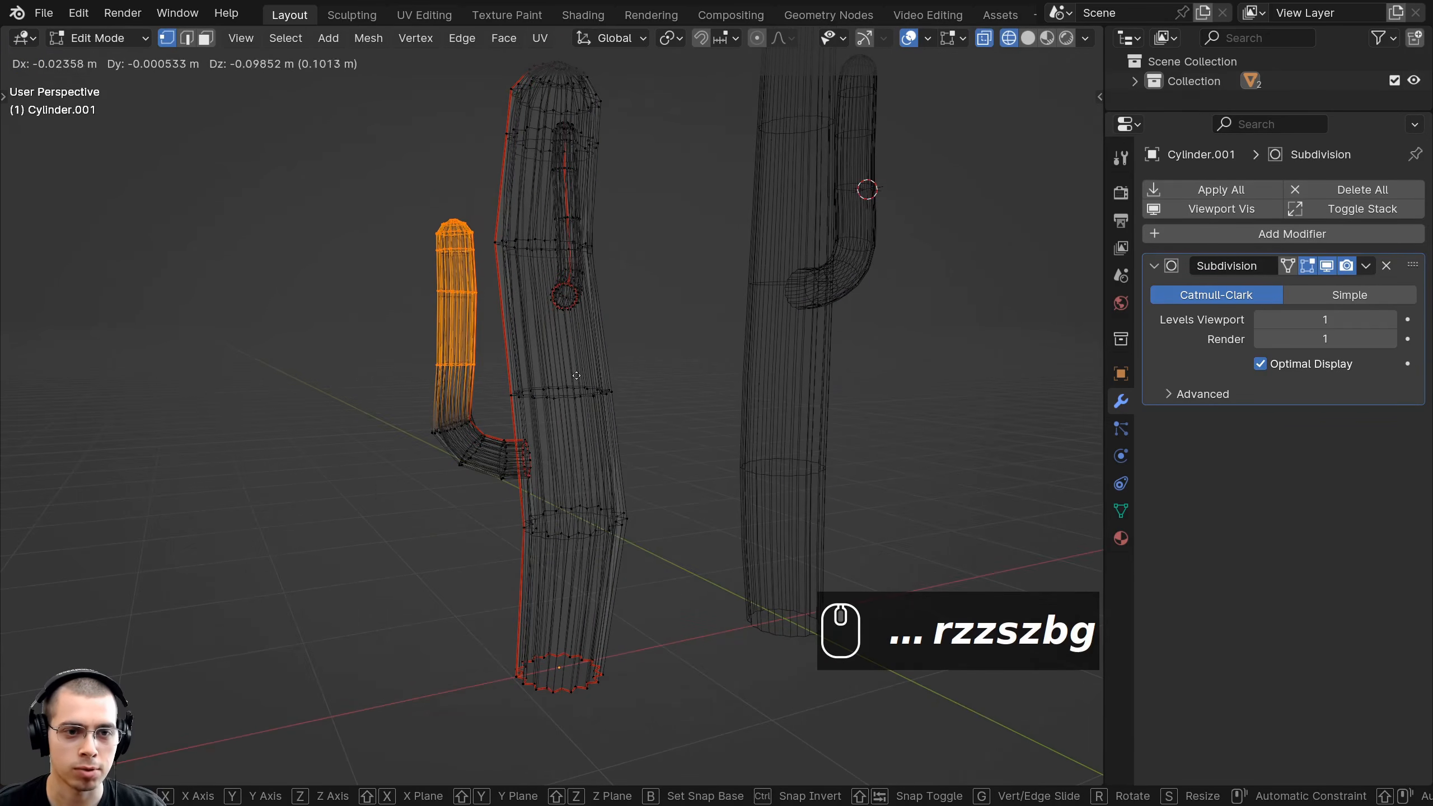
click(576, 380)
key(b)
middle_drag(397, 324, 490, 418)
key(g)
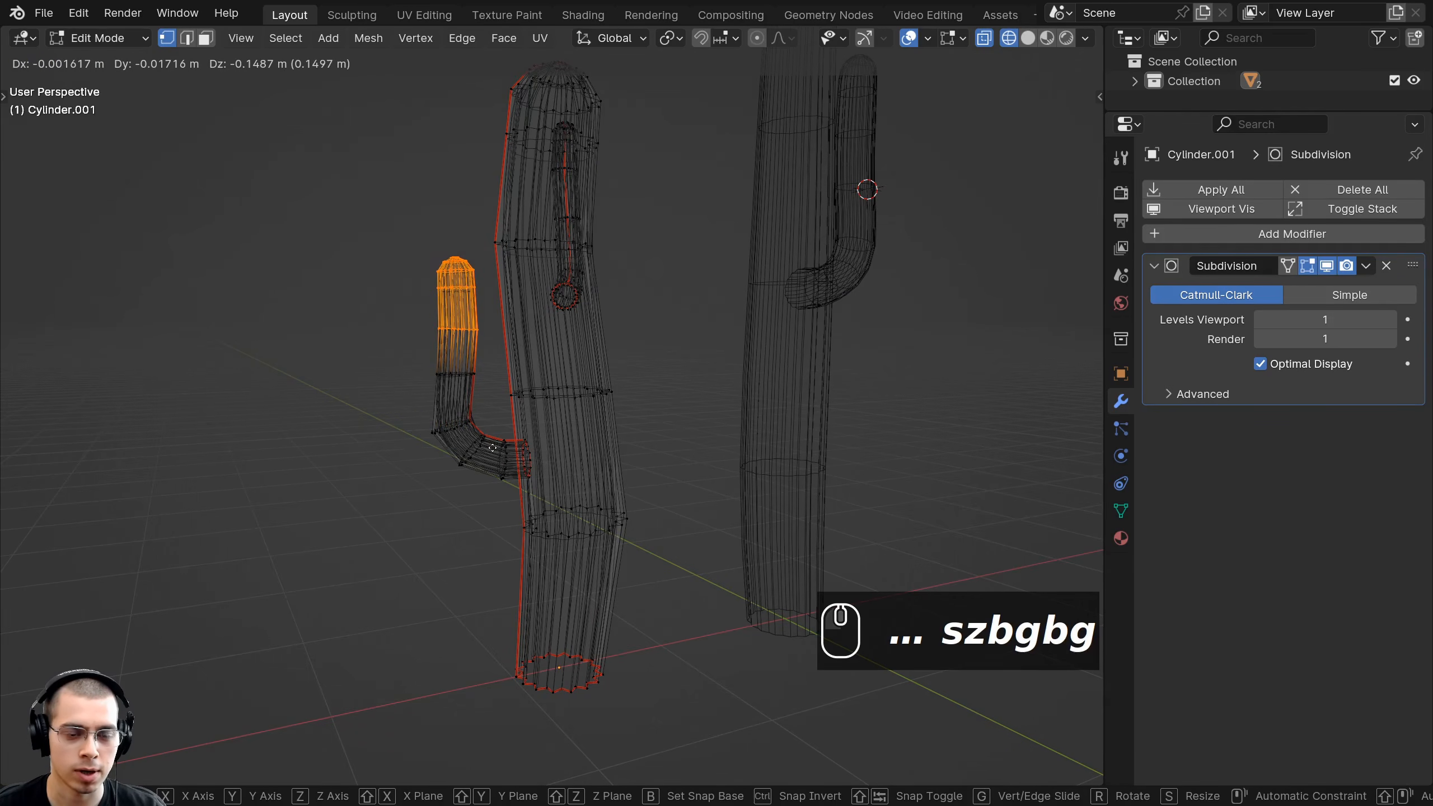
click(492, 448)
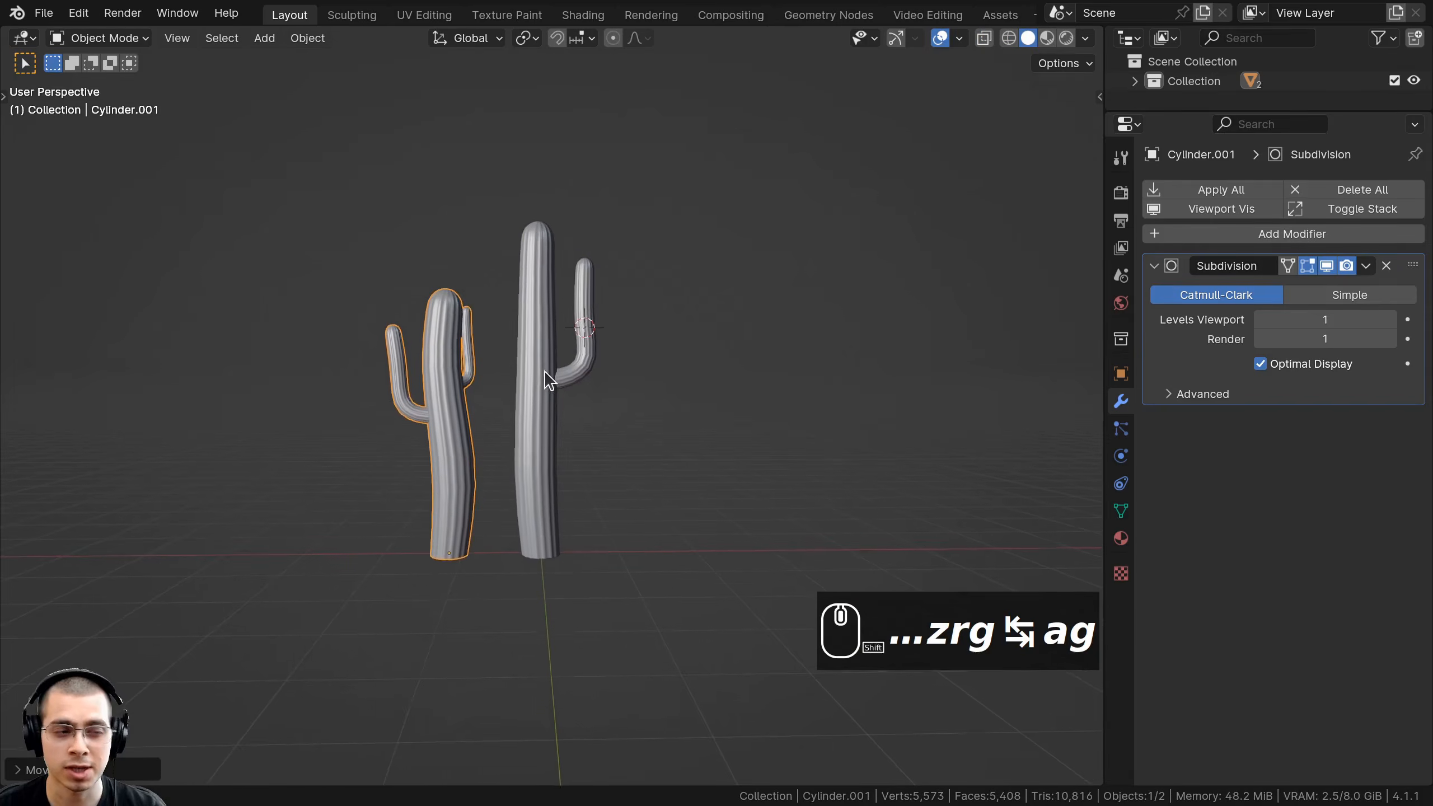
Duplicate the finished cactus and place the copy to its right.
scroll(547, 382, up, 1)
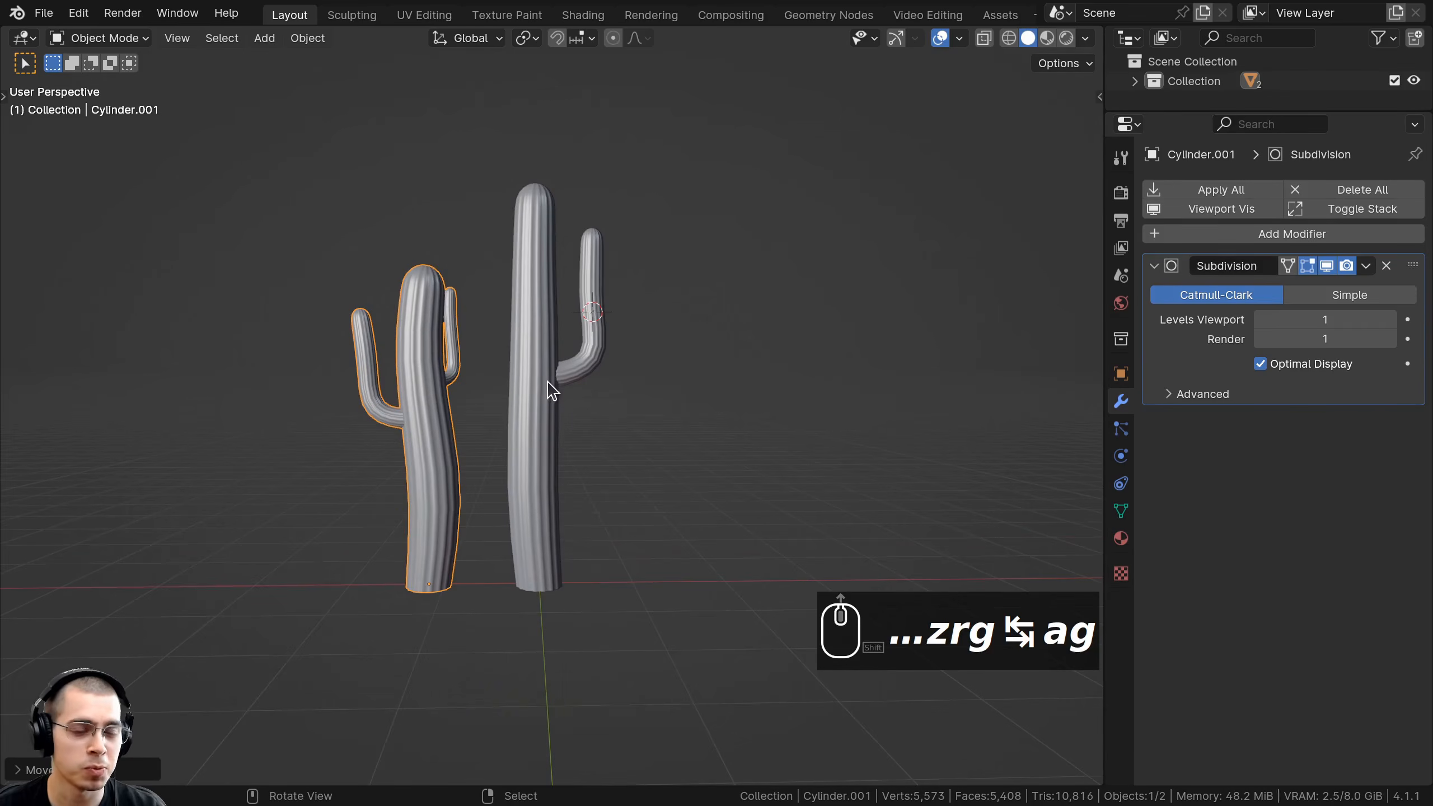
key(shift+d)
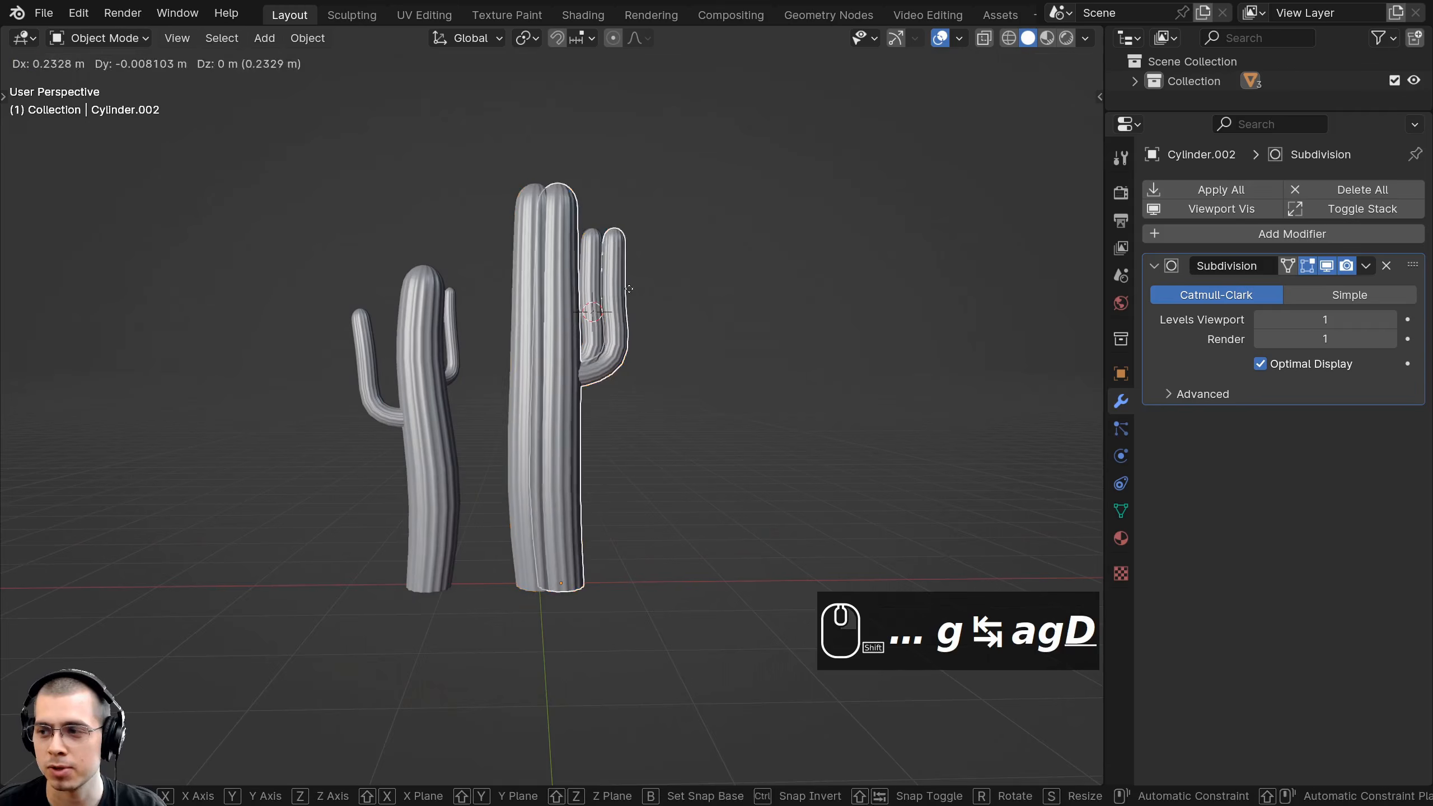
click(768, 293)
mouse_move(790, 302)
shift+middle_down()
mouse_move(549, 338)
mouse_move(670, 345)
shift+middle_up()
scroll(550, 341, up, 2)
scroll(629, 334, down, 1)
In Edit Mode with wireframe shading, select and slightly resize the upper cactus and arm.
key(Tab)
key(z)
click(528, 359)
key(alt+a)
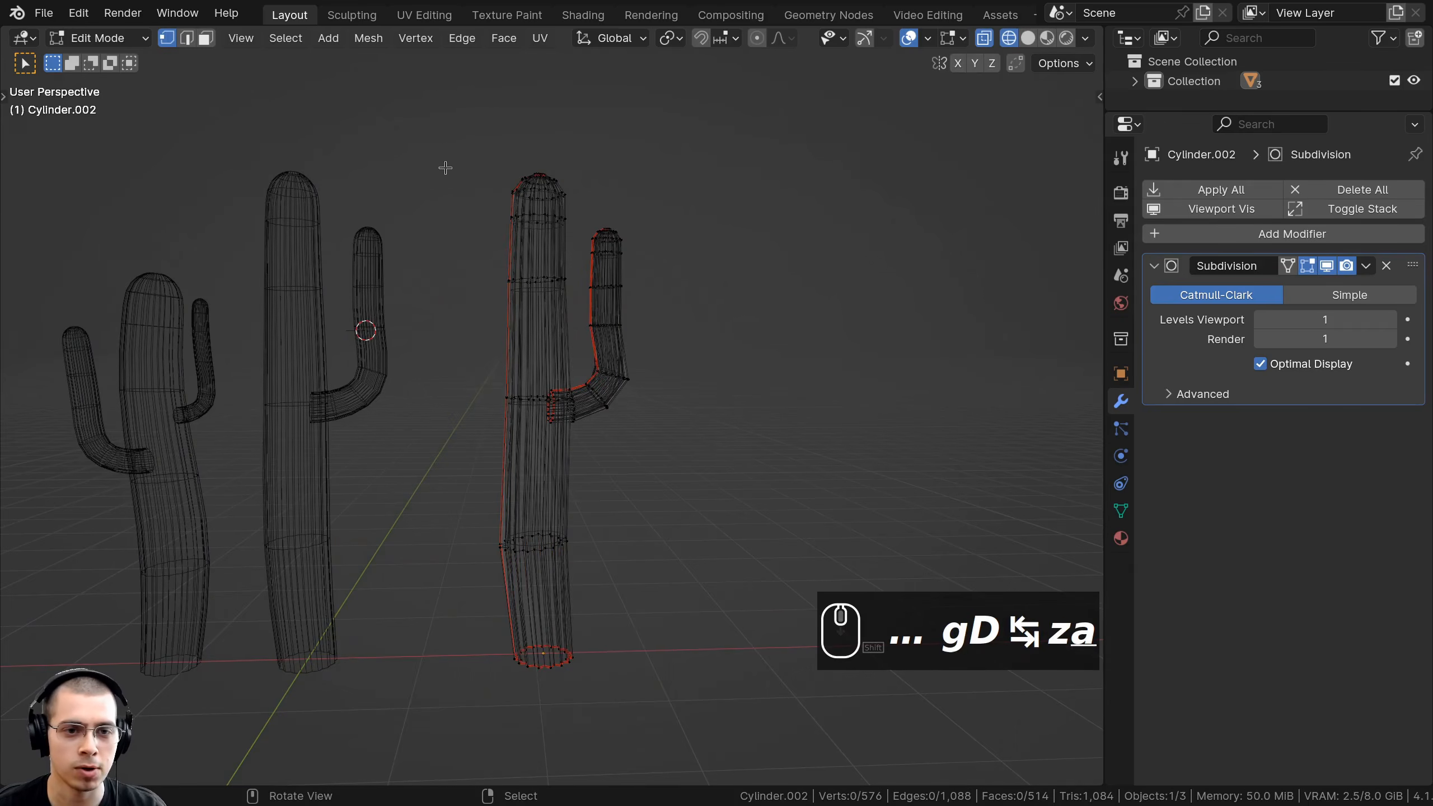
key(b)
drag(448, 104, 697, 476)
key(s)
click(703, 468)
key(alt+a)
key(a)
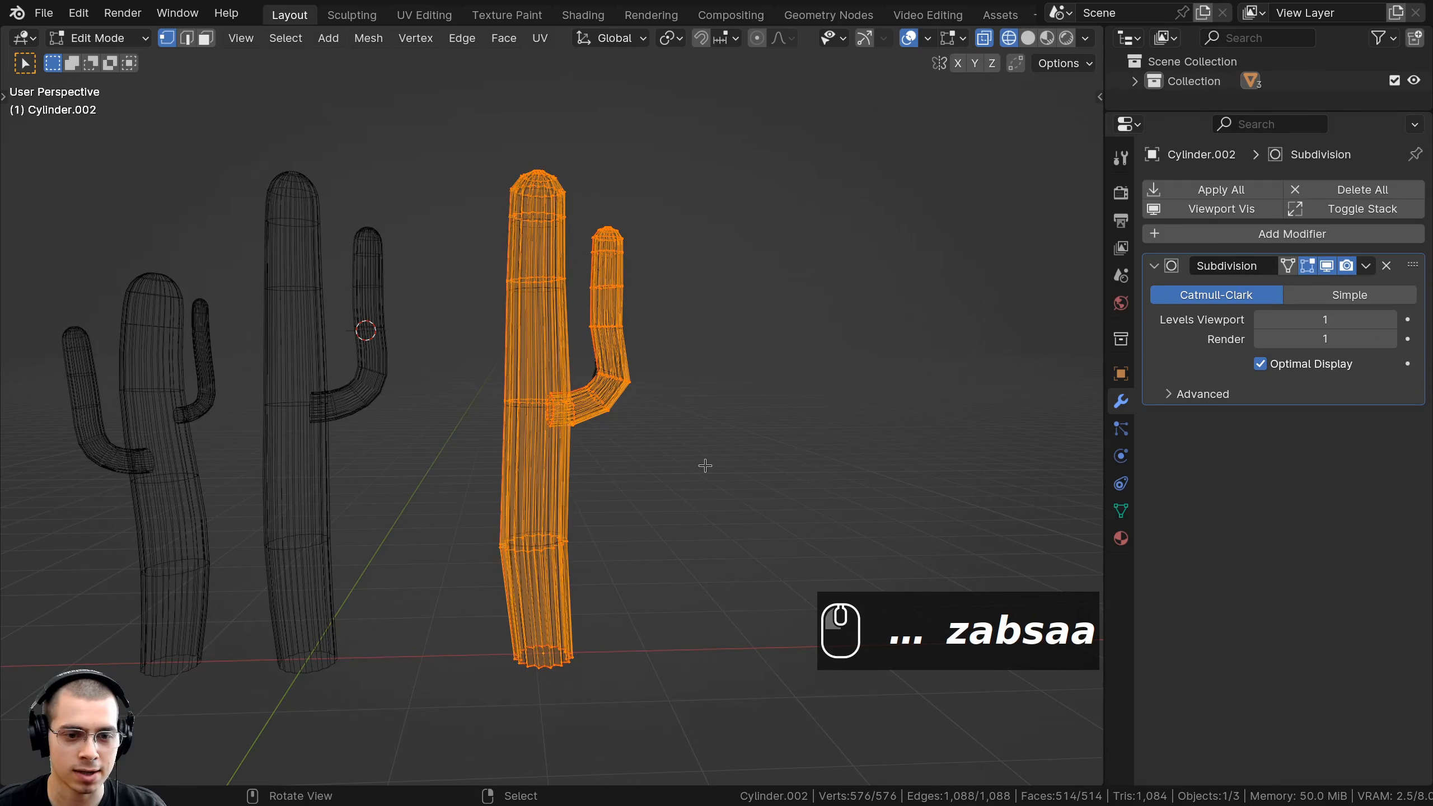
key(alt+a)
shift+middle_drag(535, 470, 578, 375)
Lower the upper cactus body and arm straight down along Z.
drag(522, 25, 766, 356)
key(g)
key(z)
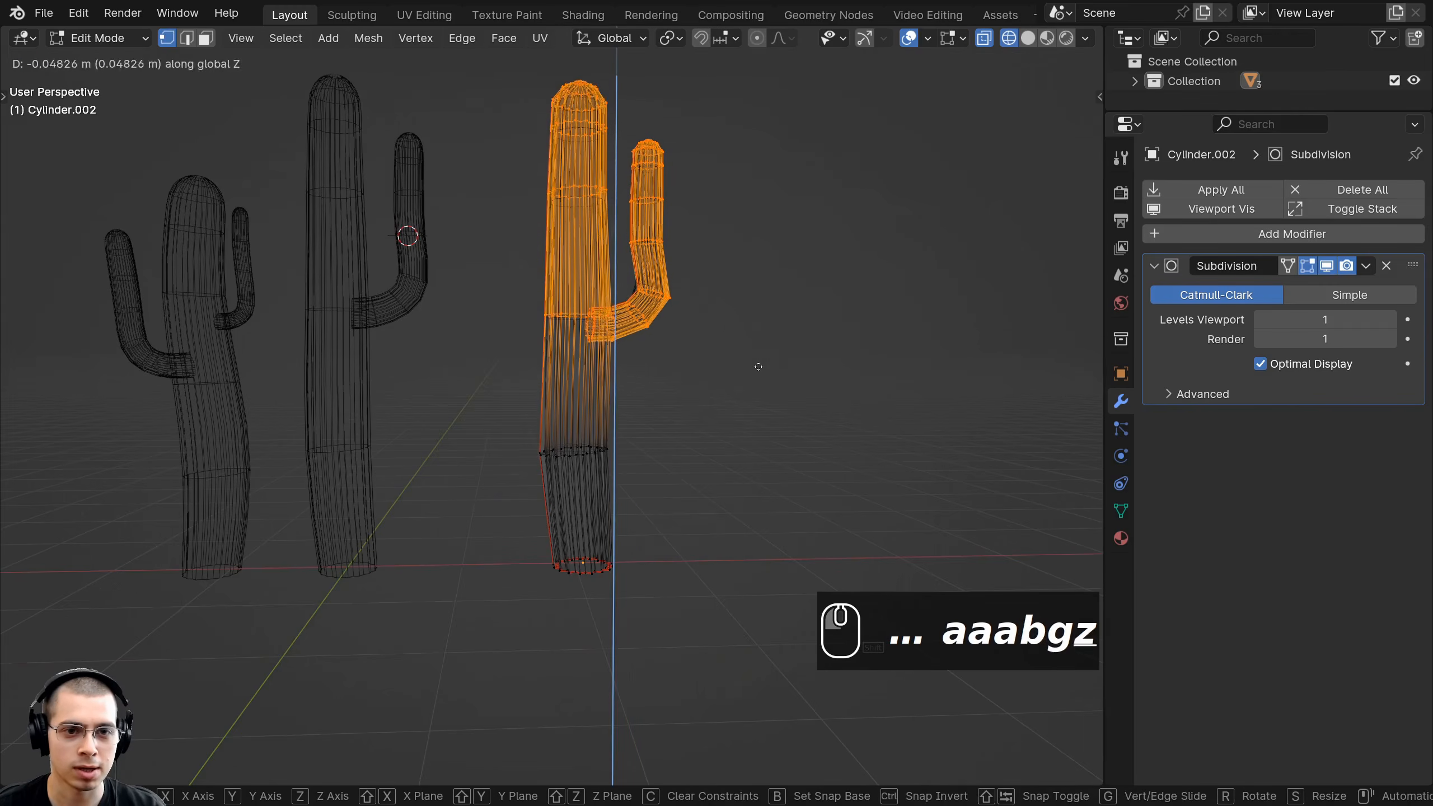
click(745, 348)
key(alt+a)
middle_drag(745, 348, 693, 375)
scroll(693, 375, up, 2)
Raise the arm higher along the vertical axis.
key(g)
key(z)
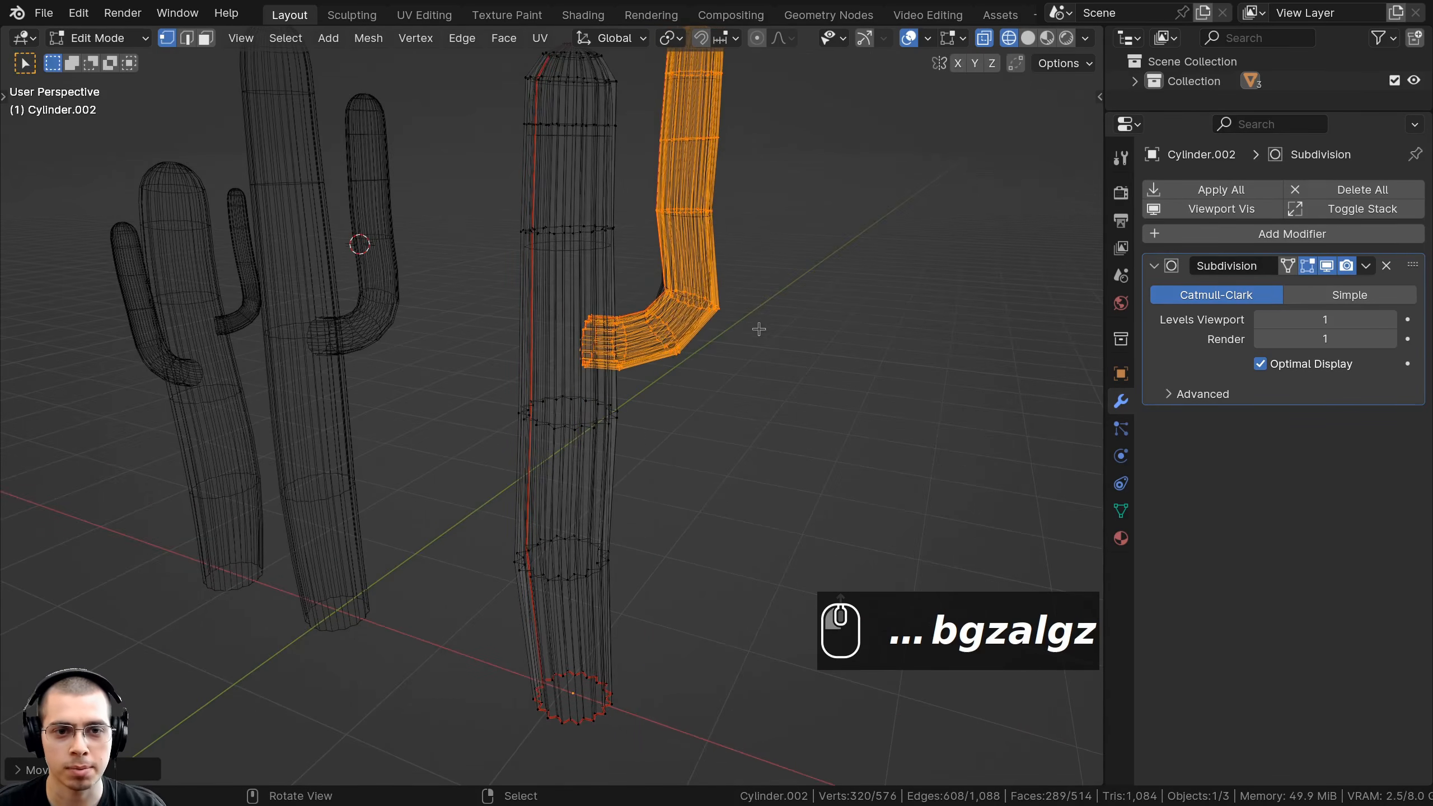
click(759, 326)
scroll(759, 327, down, 3)
Resize the arm and turn it to a new angle in top view.
key(s)
key(z)
key(KP_7)
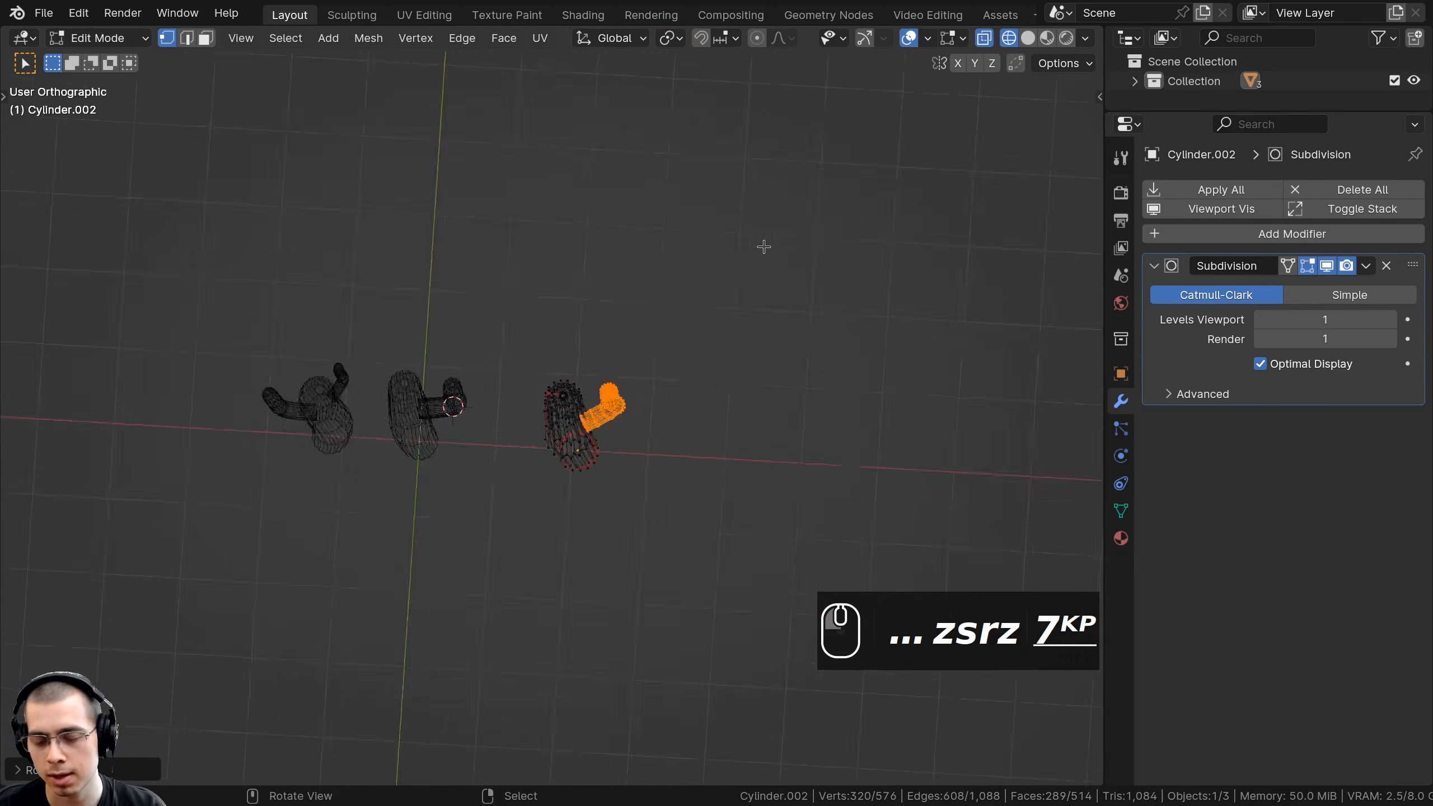
key(r)
key(g)
click(827, 320)
key(g)
click(791, 334)
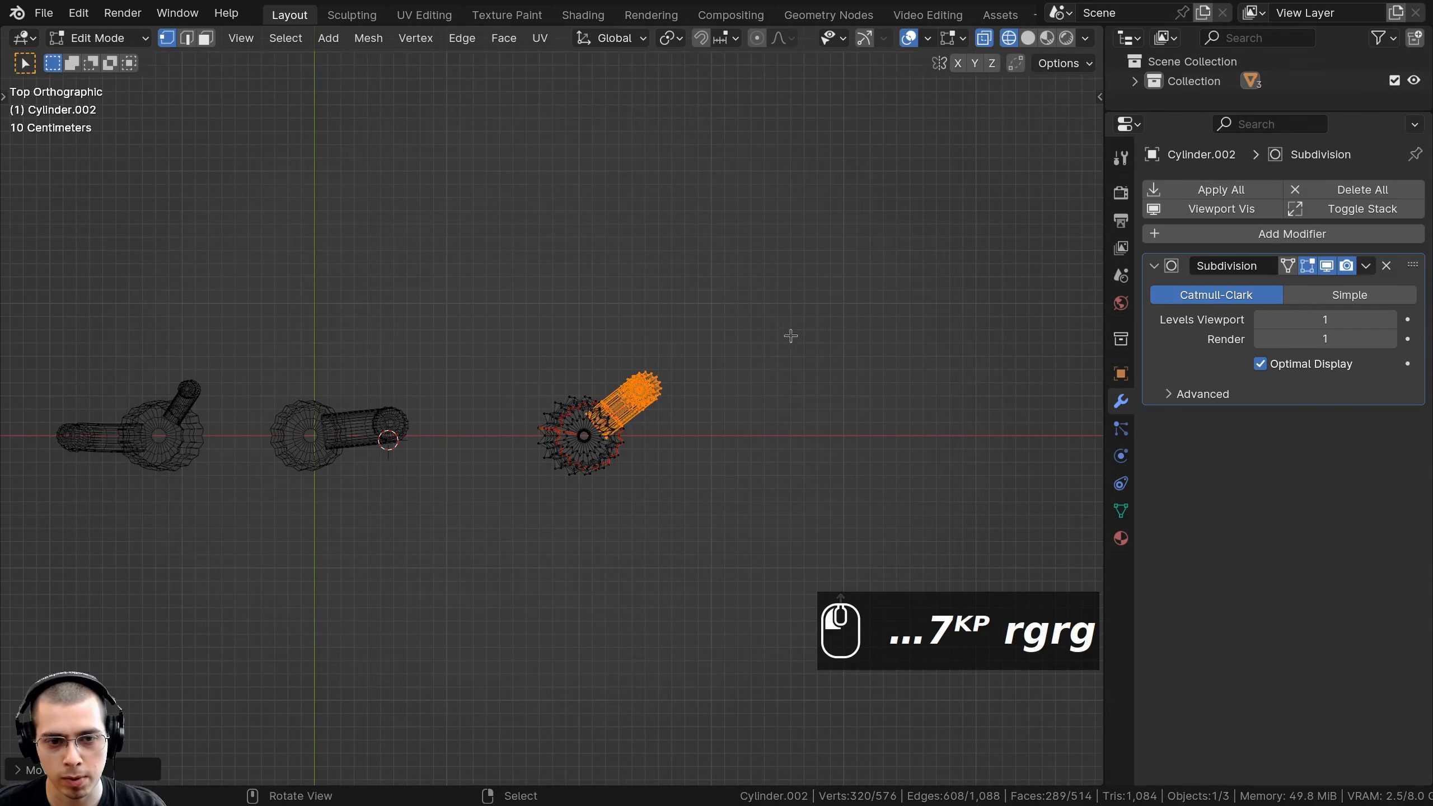
middle_drag(790, 334, 591, 256)
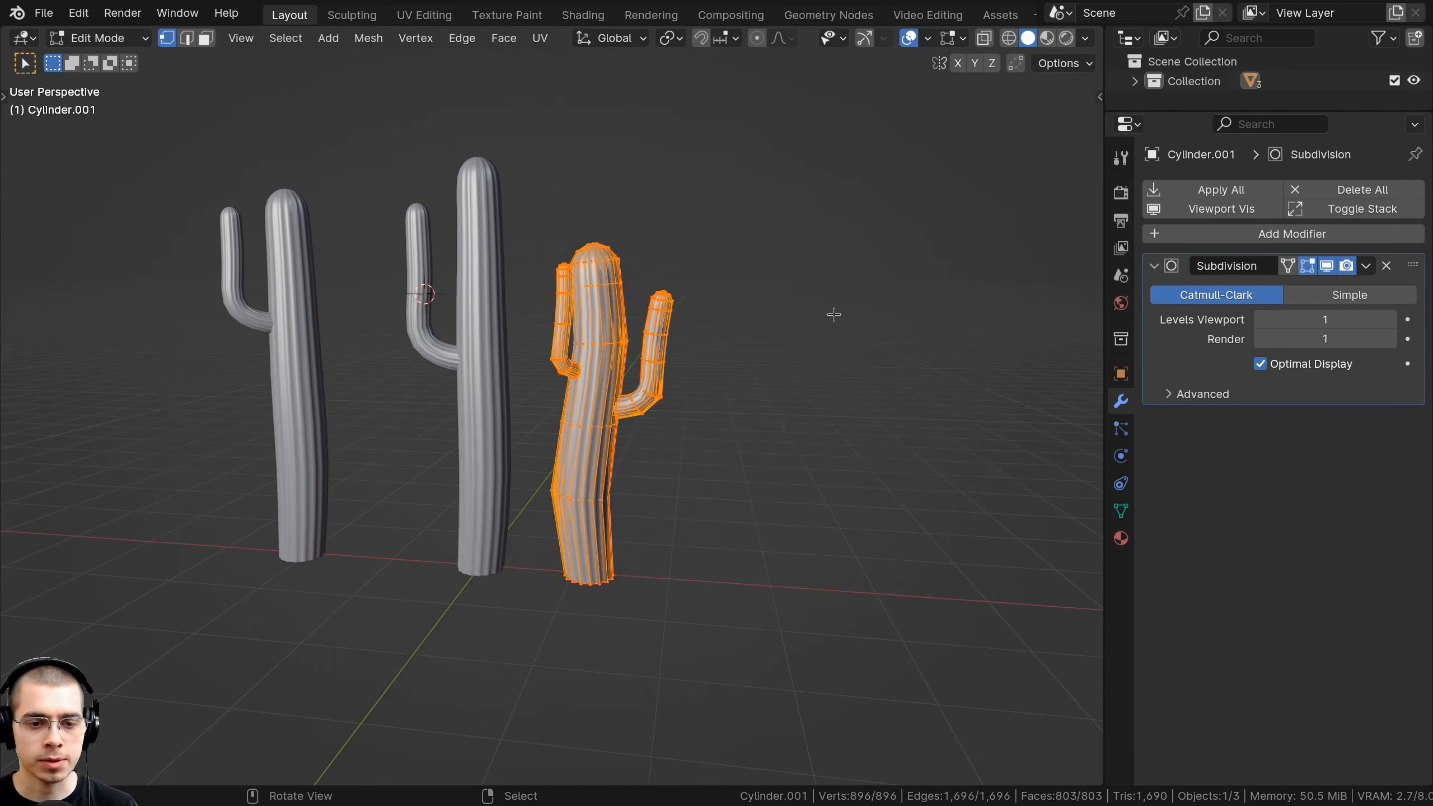
Shrink the short cactus slightly and move it down onto the grid.
key(s)
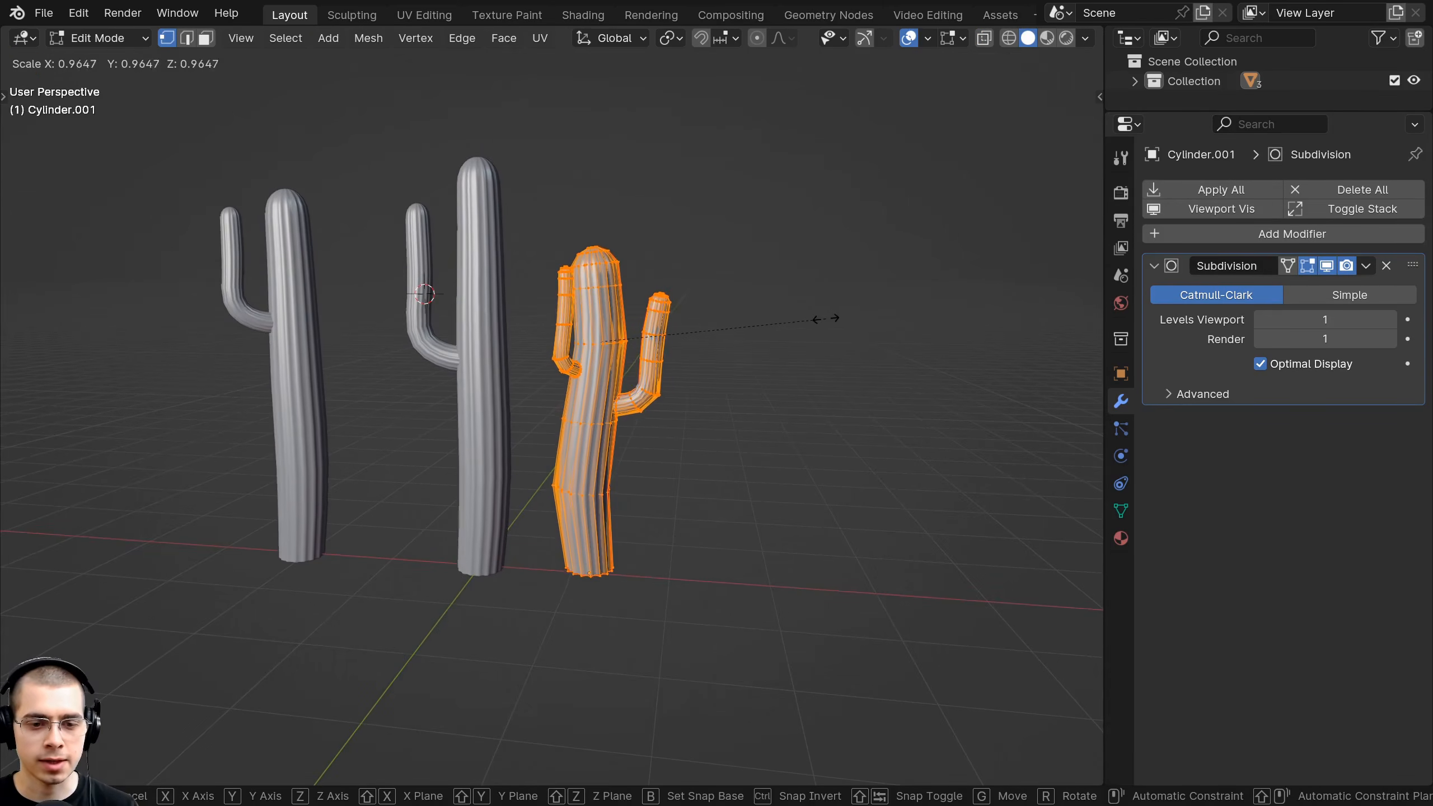
key(KP_1)
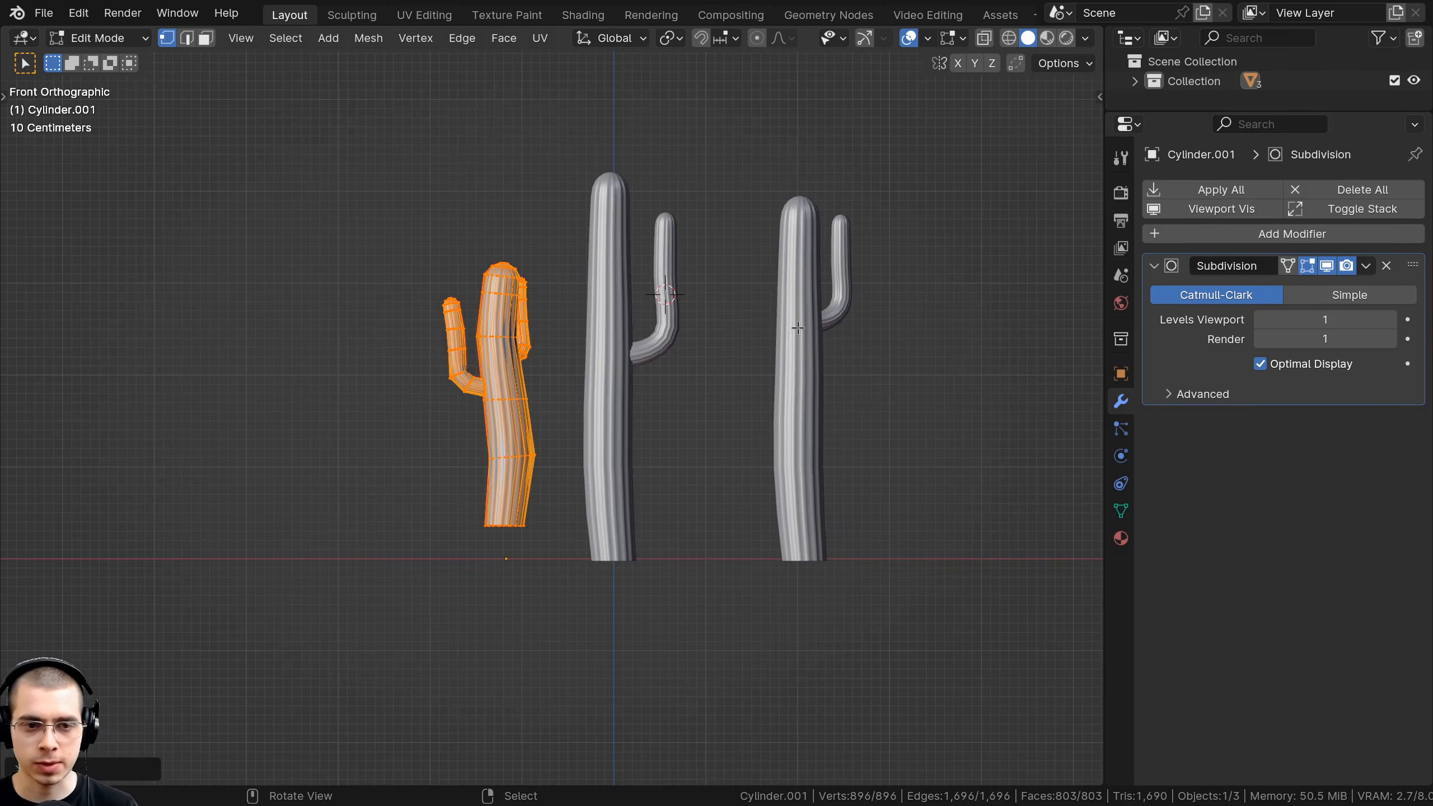
shift+middle_drag(479, 322, 533, 205)
scroll(533, 205, up, 3)
key(g)
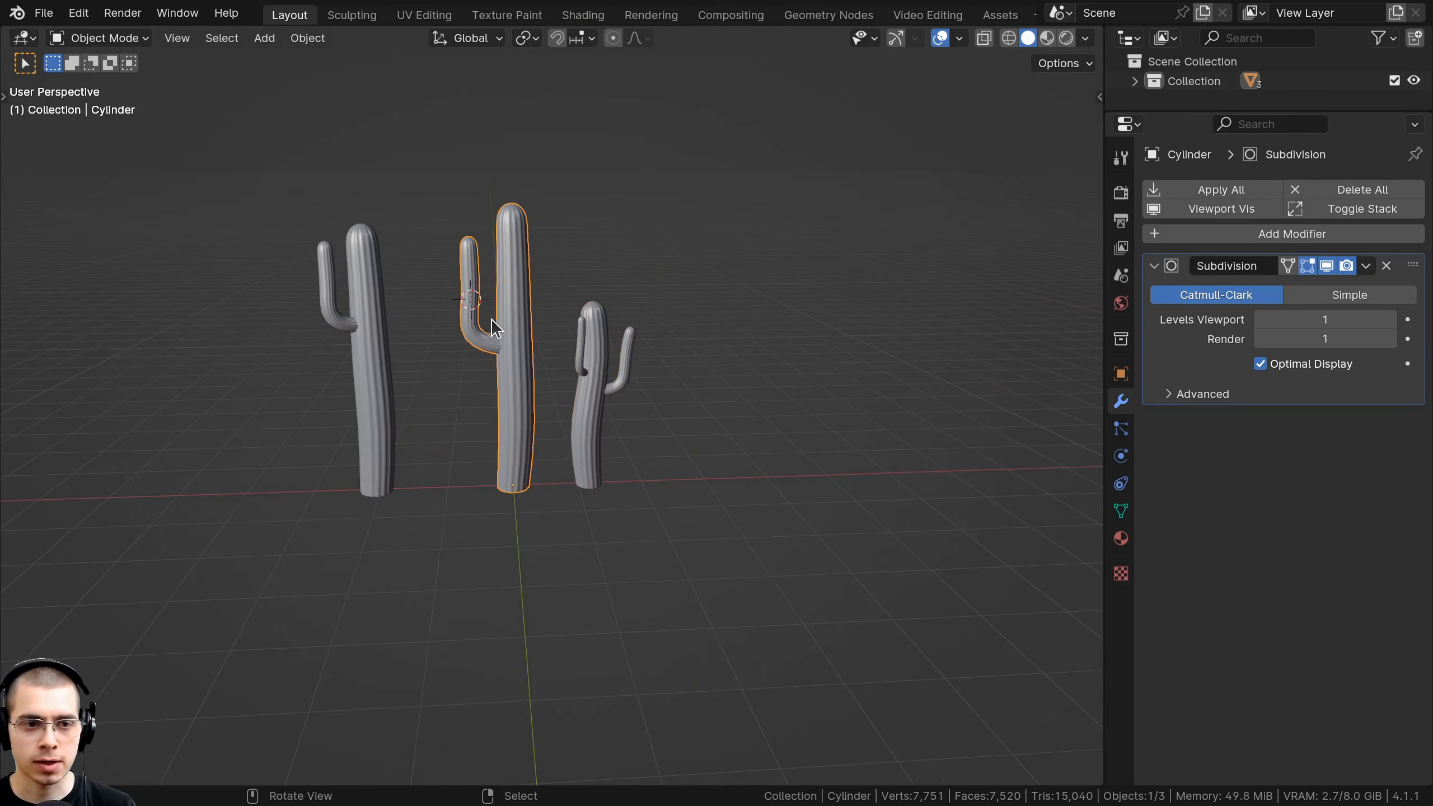
scroll(490, 318, up, 2)
Duplicate the middle cactus along X as a fourth cactus on the right.
key(shift+d)
key(x)
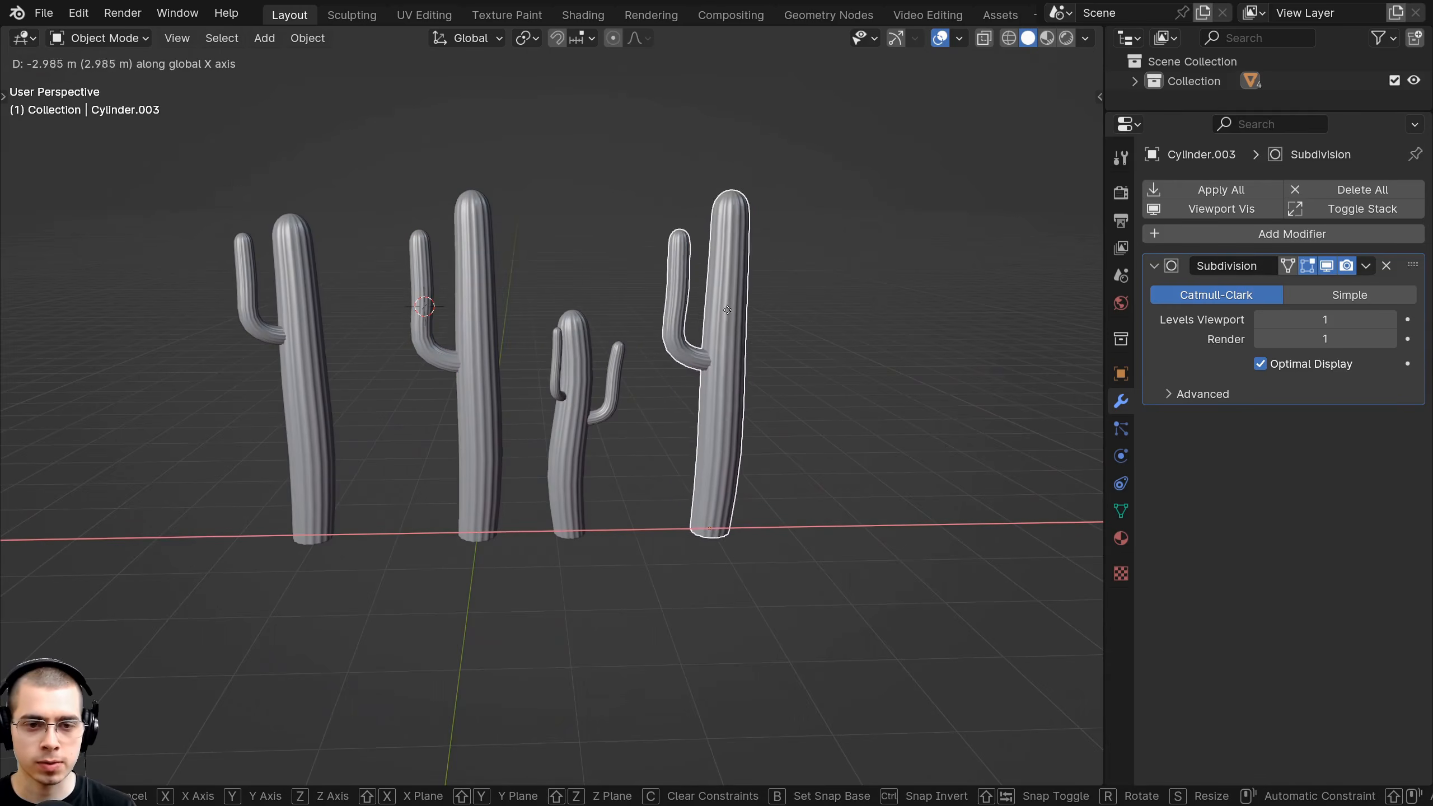
click(757, 319)
shift+middle_drag(757, 320, 566, 297)
In front wireframe view, shift a body section of the new cactus slightly right and down.
key(Tab)
key(KP_1)
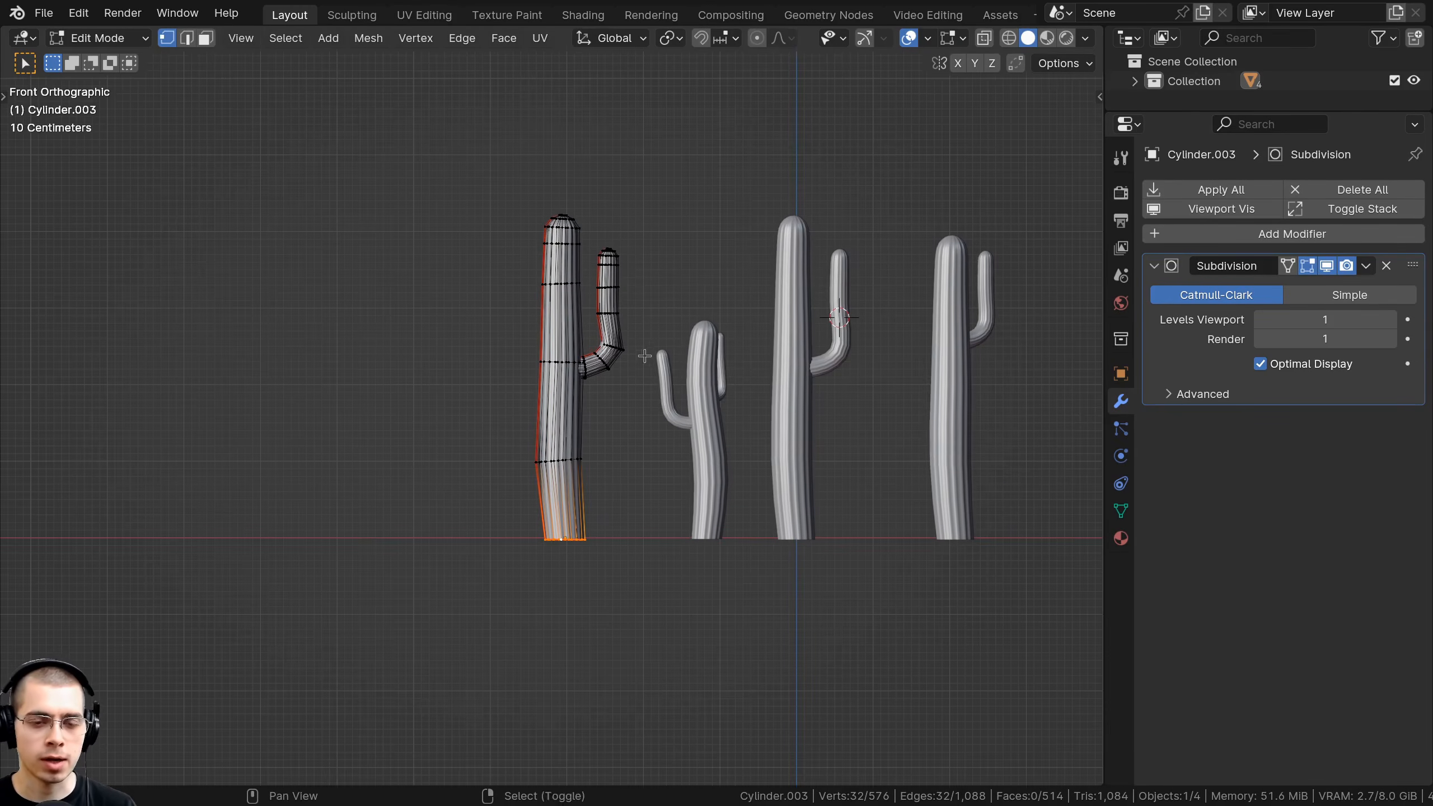
scroll(564, 299, up, 2)
key(shift+z)
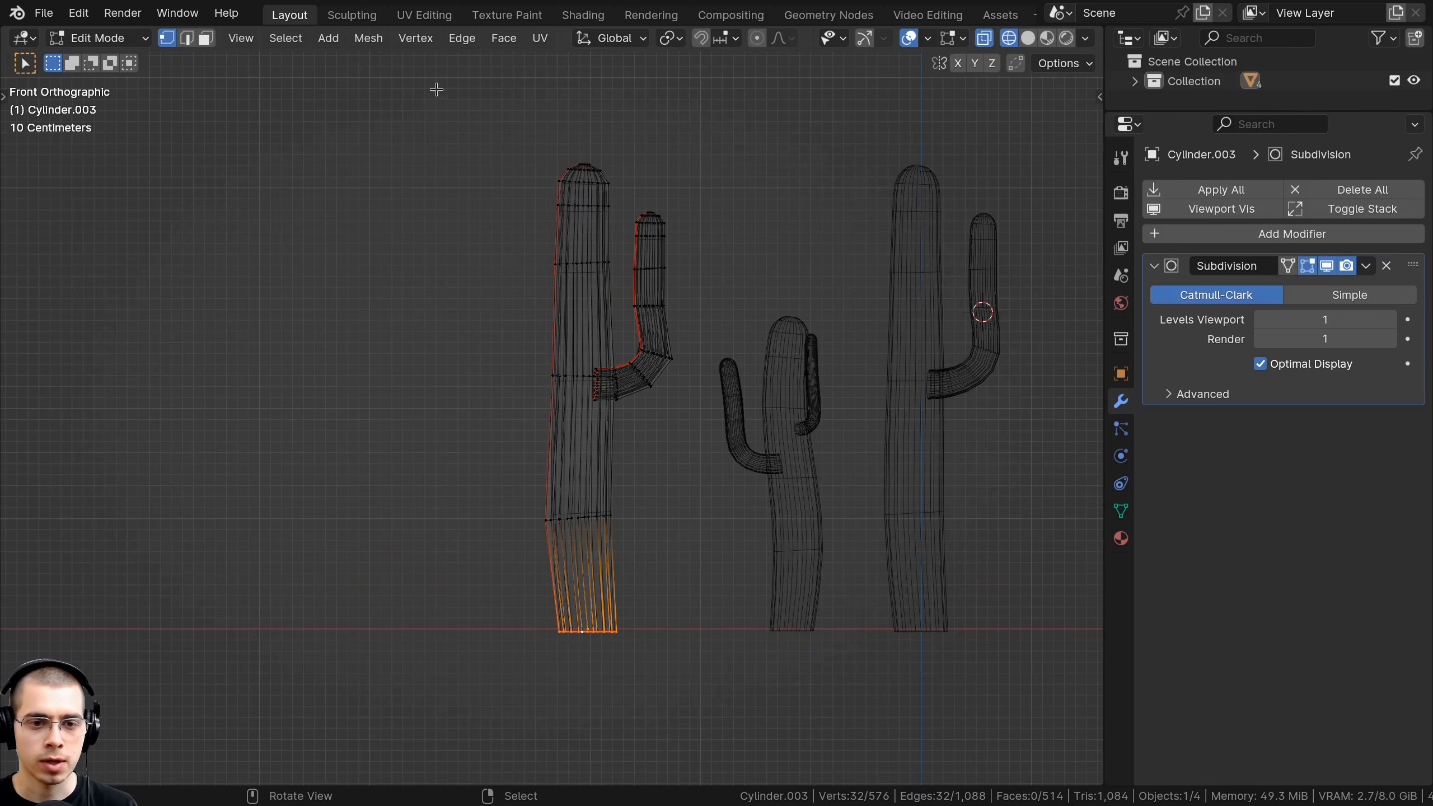
drag(445, 69, 785, 545)
key(g)
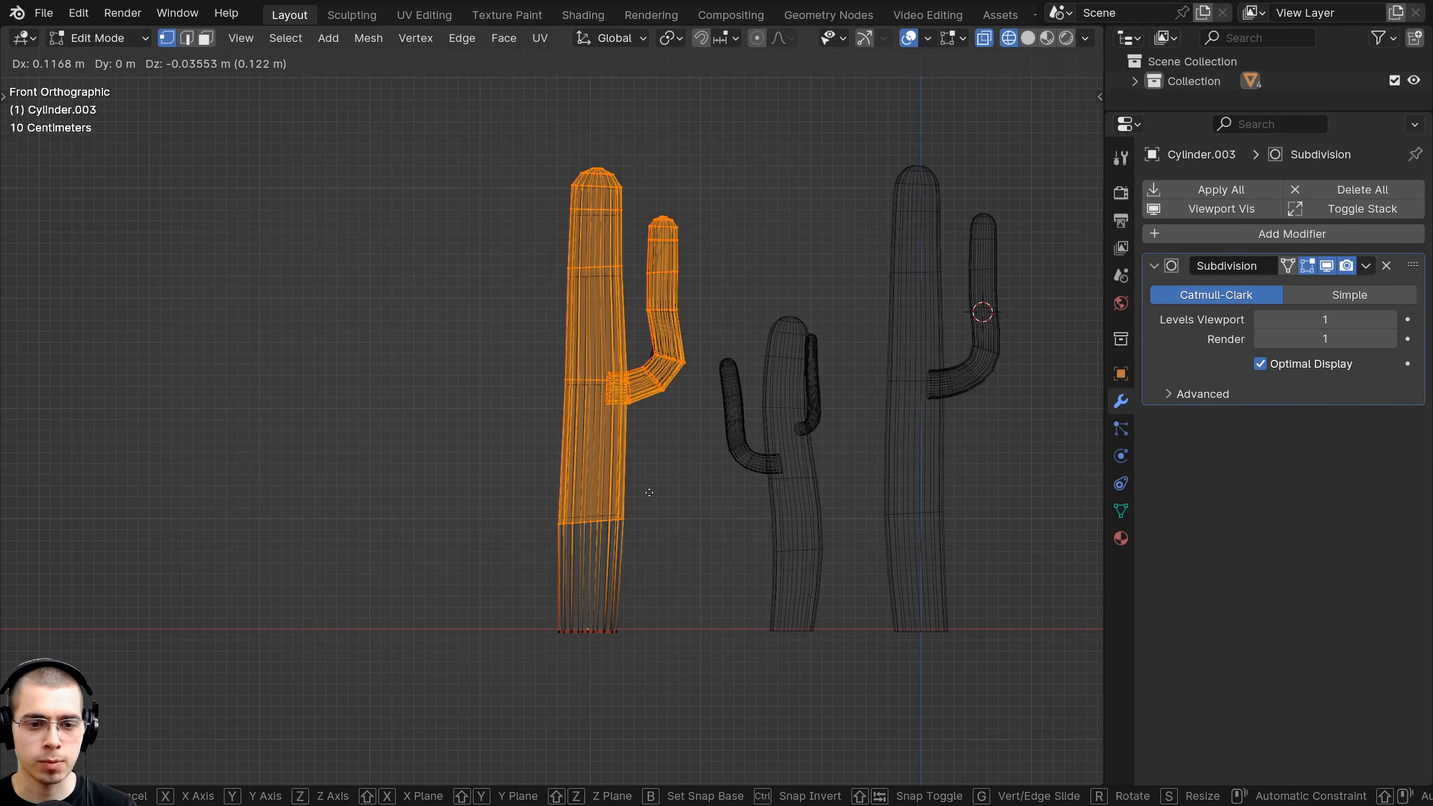
click(647, 491)
Shift the upper section left and up, then raise the top cap to lengthen the cactus.
key(alt+a)
key(b)
drag(496, 120, 803, 446)
key(g)
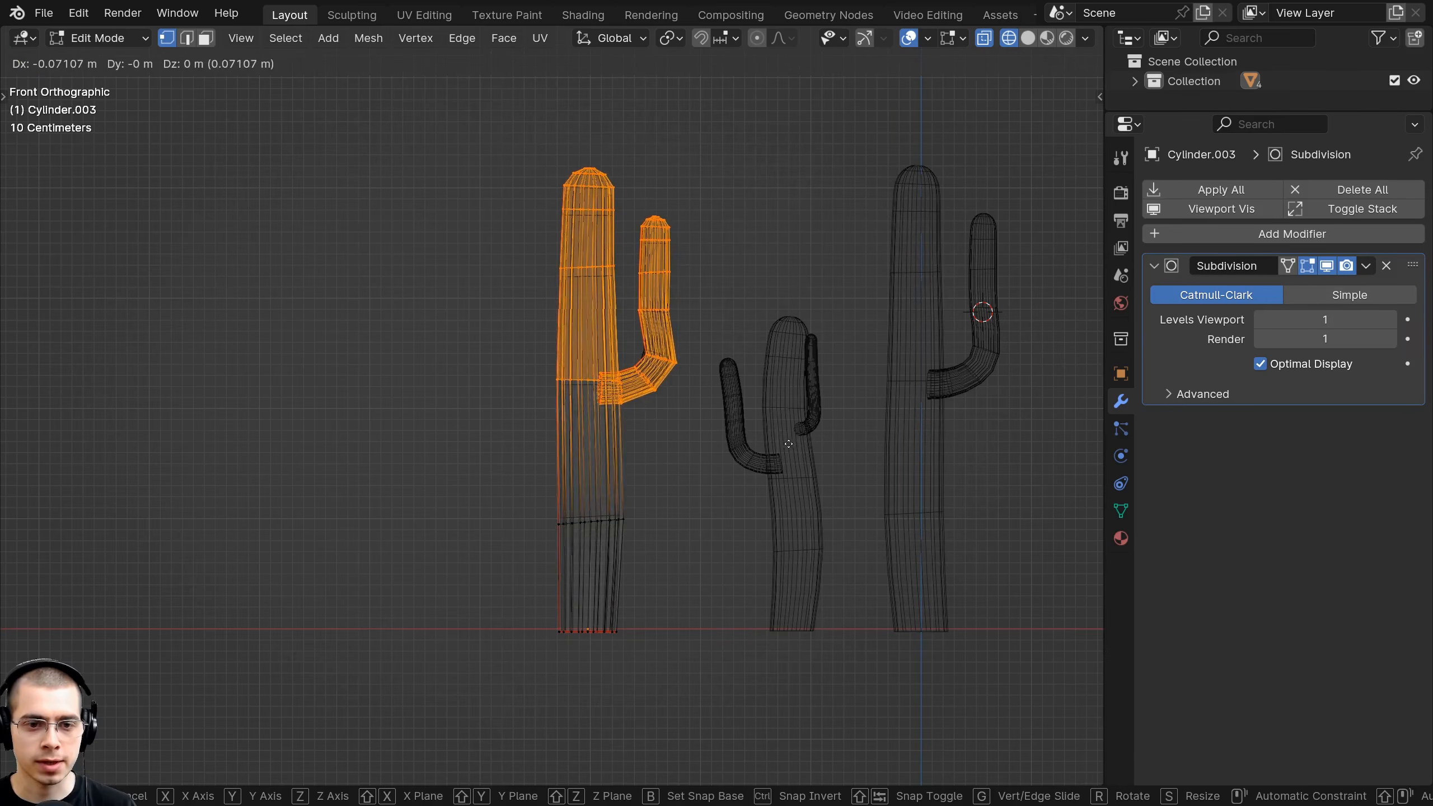
click(787, 436)
key(alt+a)
shift+middle_drag(491, 175, 475, 295)
drag(425, 206, 602, 430)
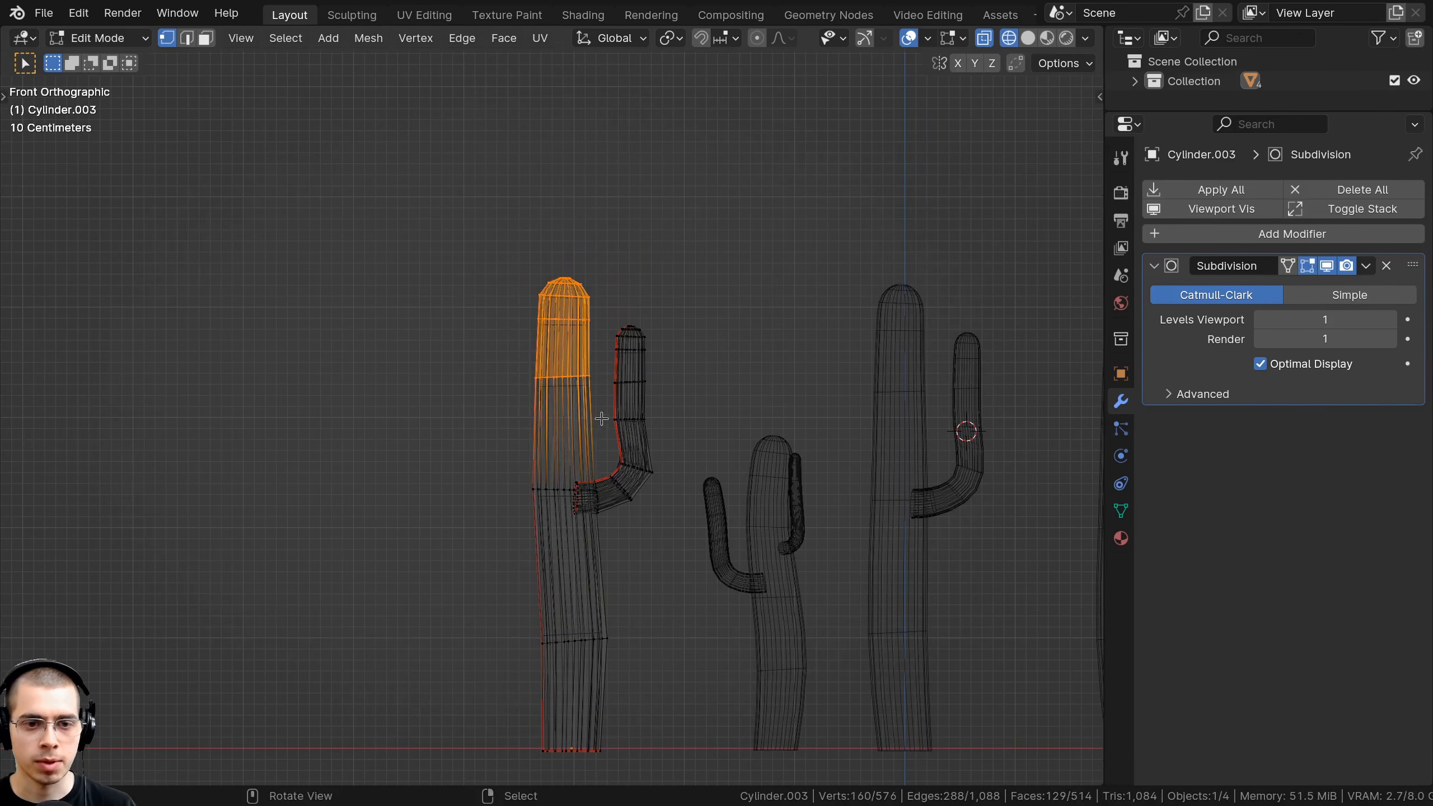
key(g)
click(620, 384)
key(alt+a)
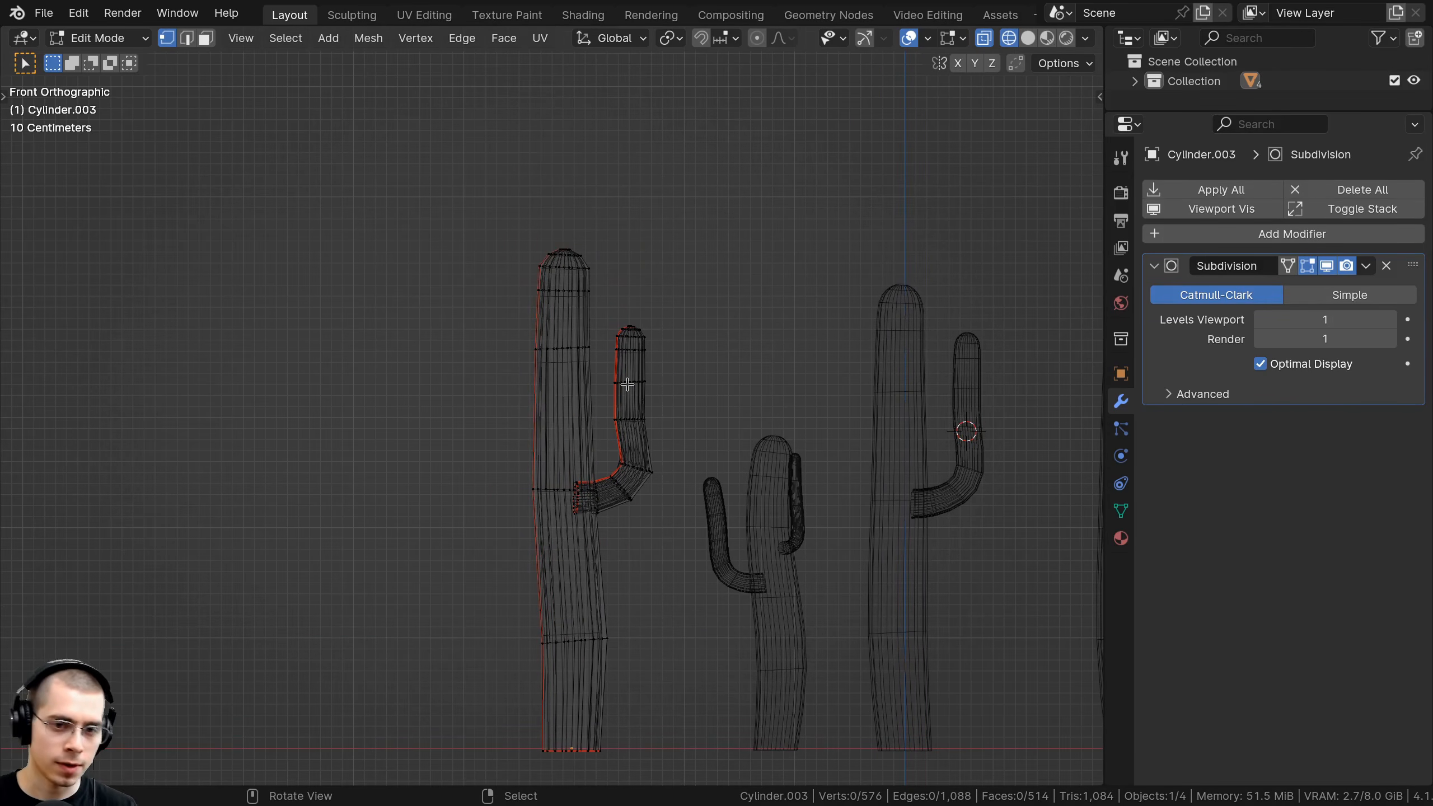
Enlarge the arm, place it higher up the trunk, and shrink it slightly.
scroll(716, 403, up, 3)
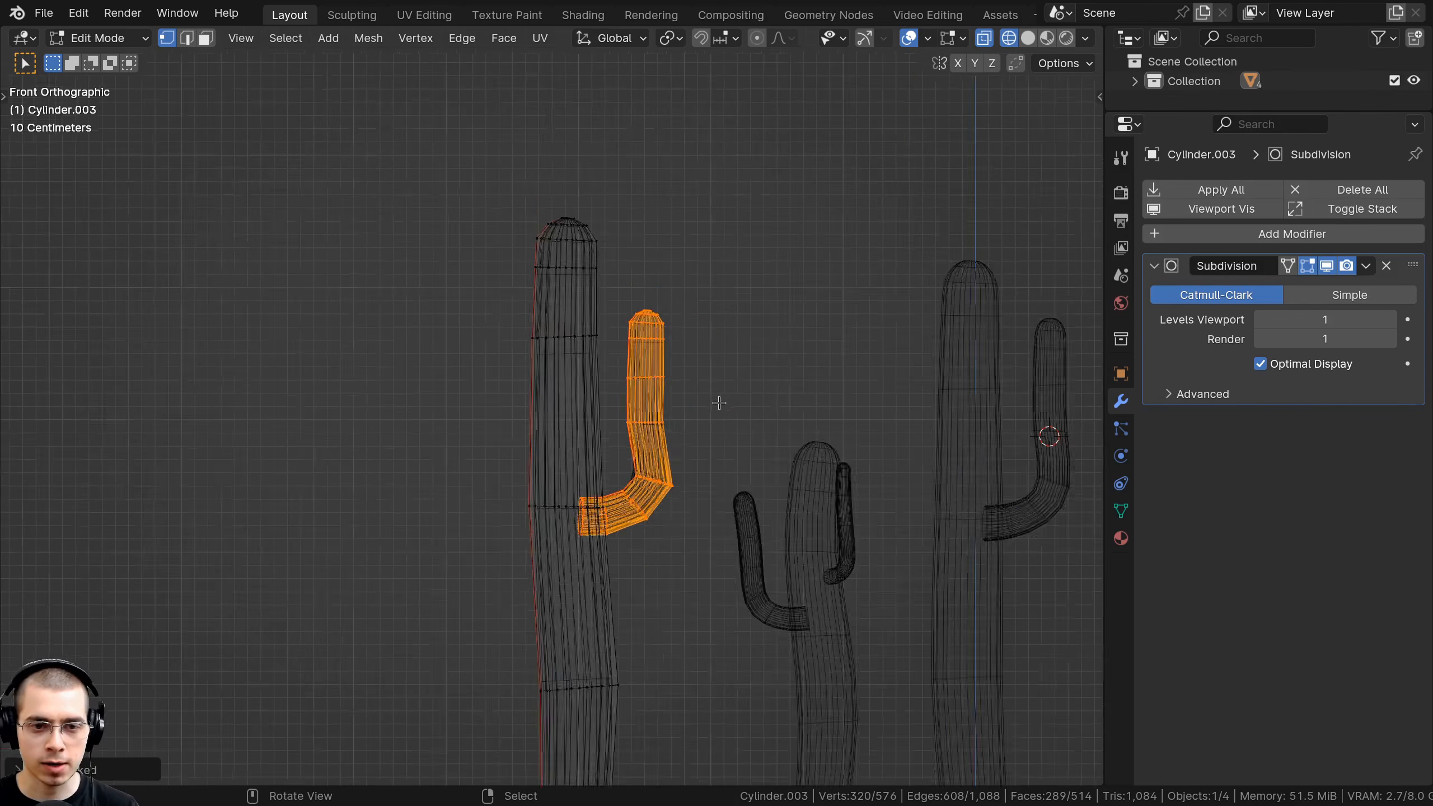
click(768, 398)
key(g)
click(768, 314)
key(s)
click(764, 319)
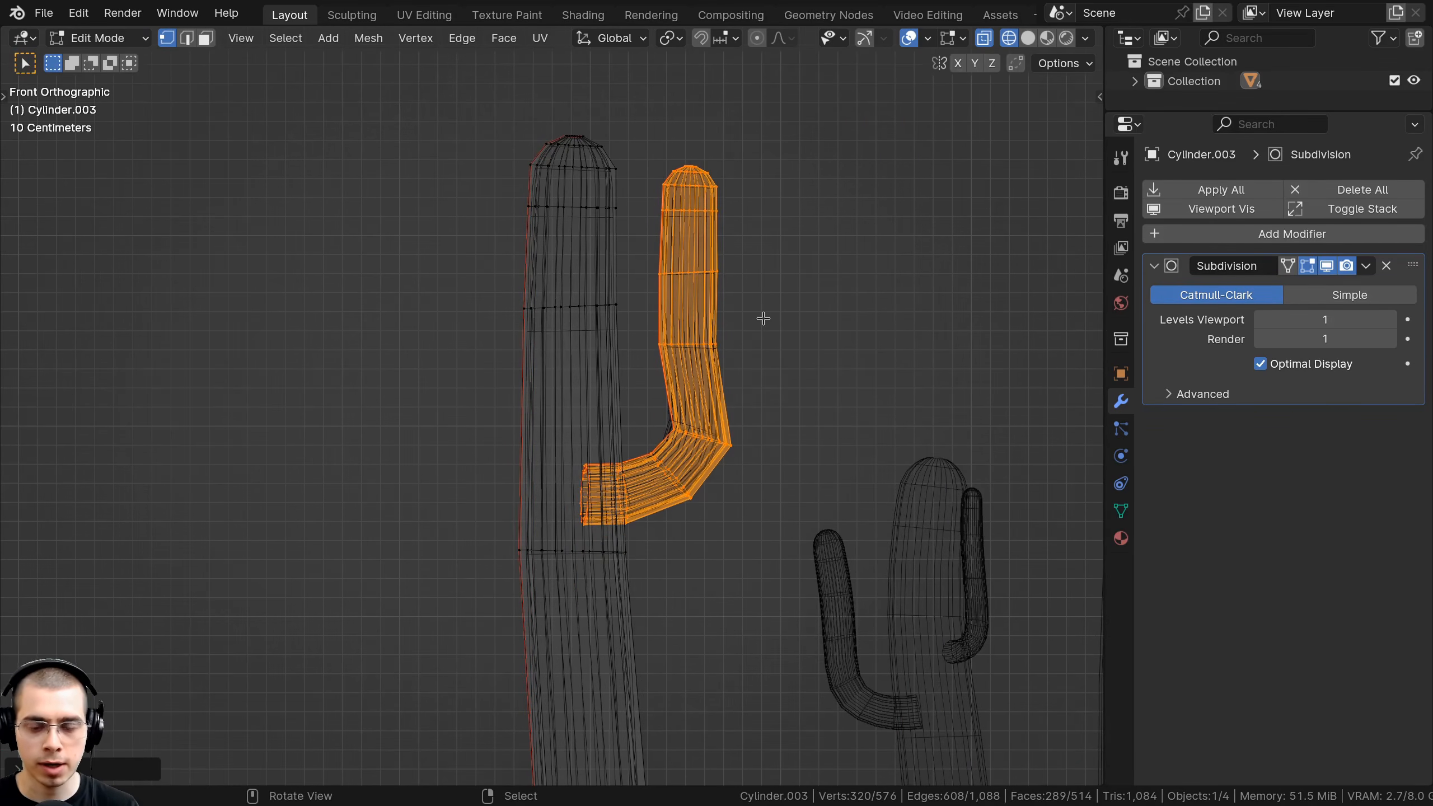
From top view, move the arm up-left and rotate it around the trunk.
key(KP_7)
shift+middle_drag(621, 485, 611, 595)
scroll(735, 502, up, 2)
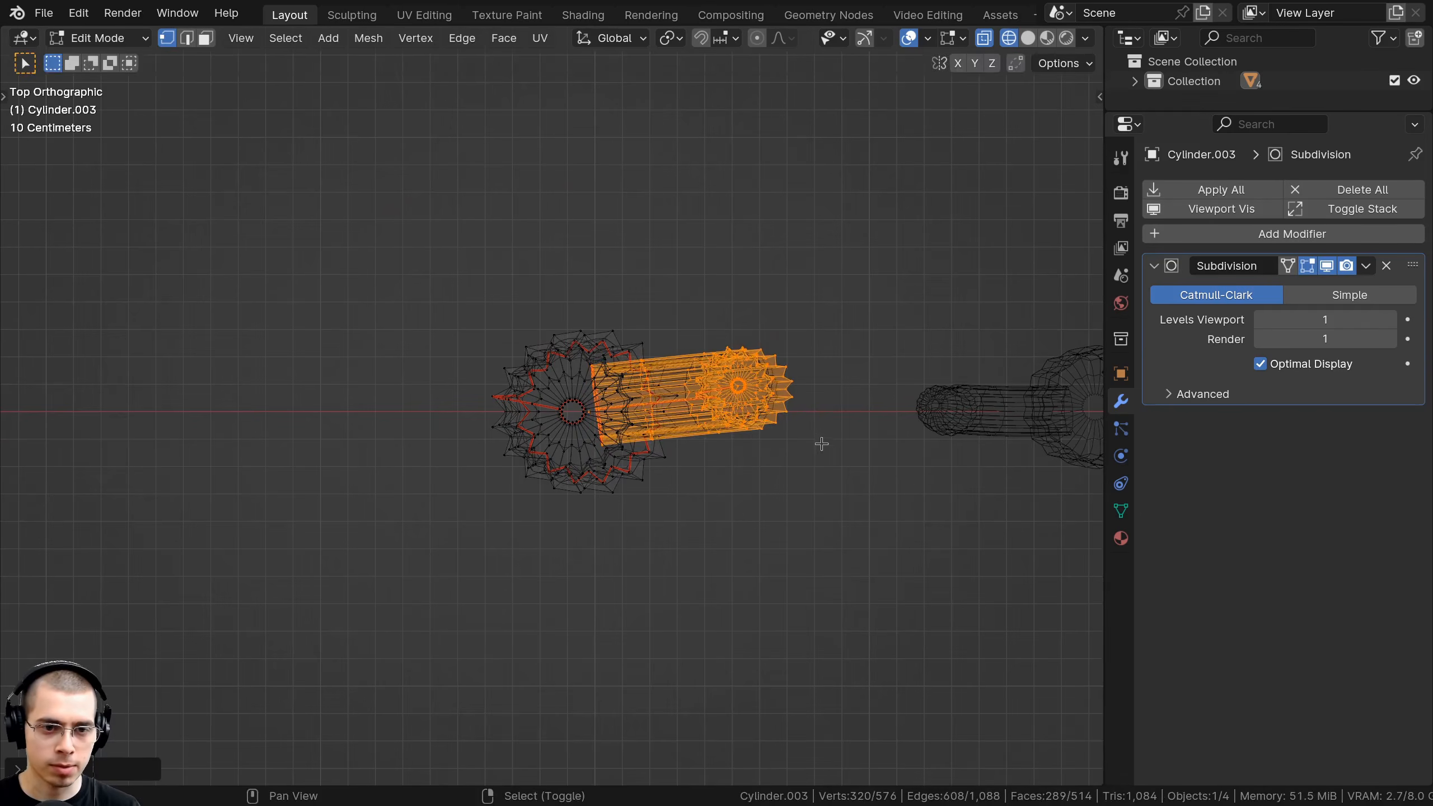
key(g)
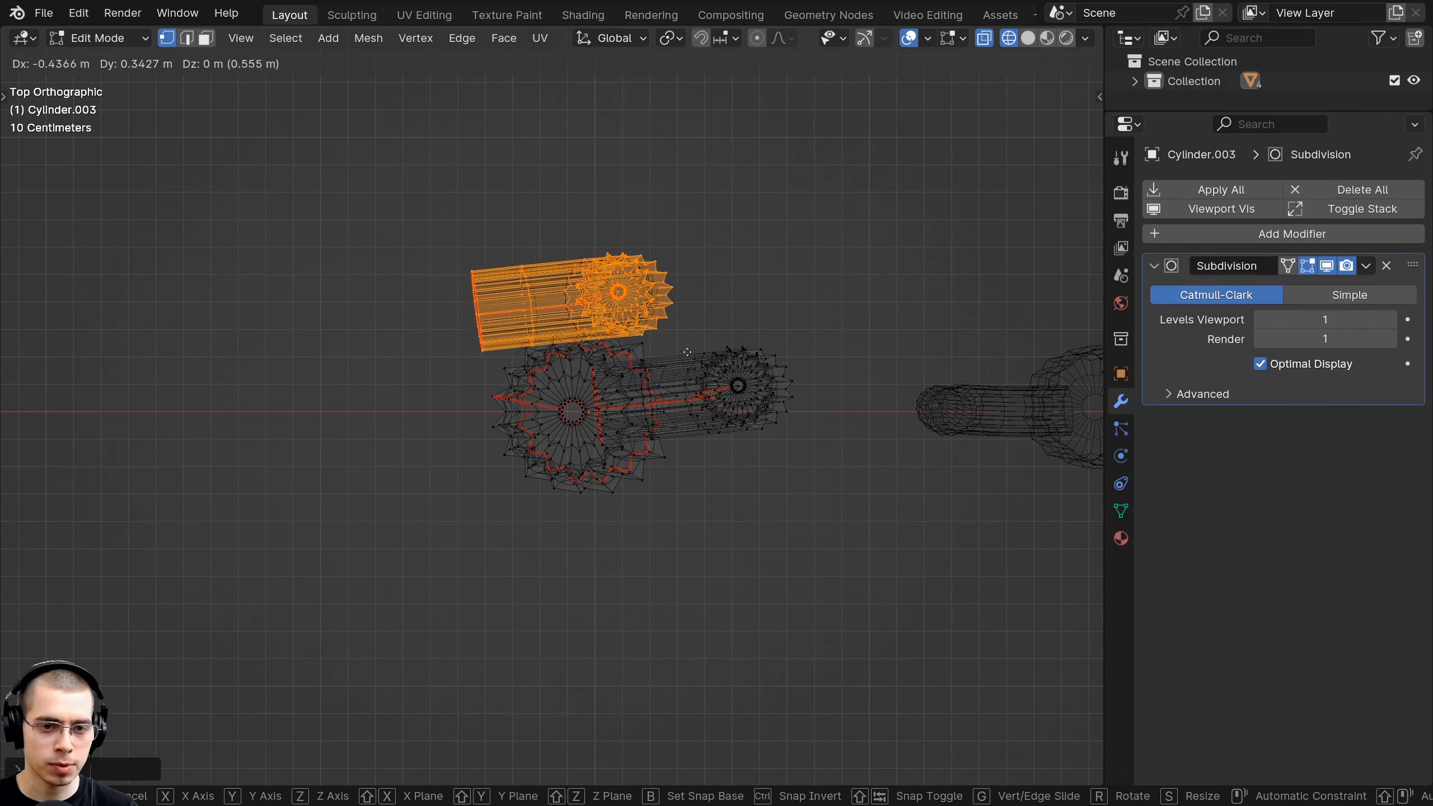
click(688, 353)
key(r)
click(597, 211)
In solid shading, lower the arm and fine-tune its position and size.
middle_drag(577, 337, 730, 254)
scroll(602, 281, down, 3)
key(shift+z)
key(g)
key(s)
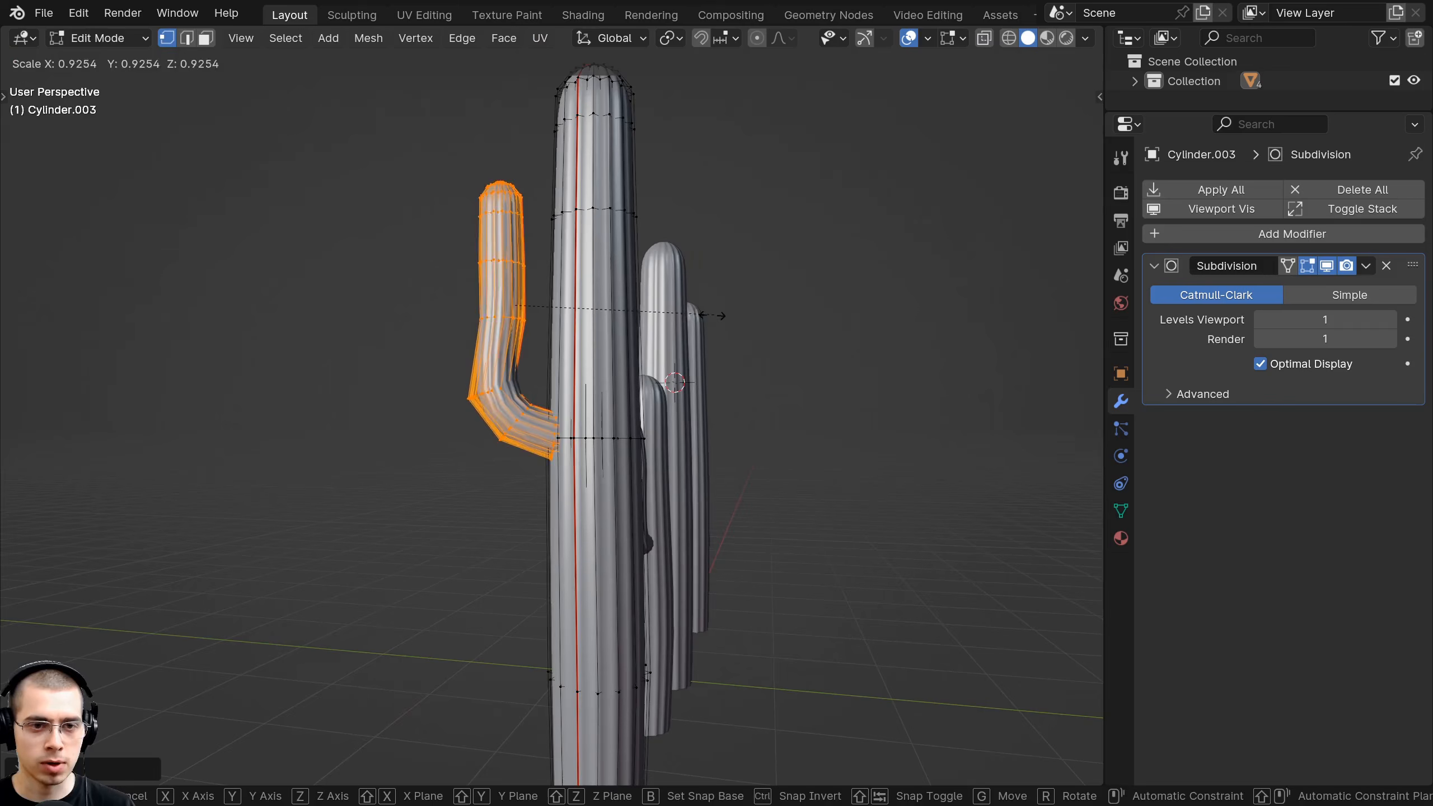
click(667, 387)
middle_drag(699, 389, 684, 408)
key(g)
click(693, 404)
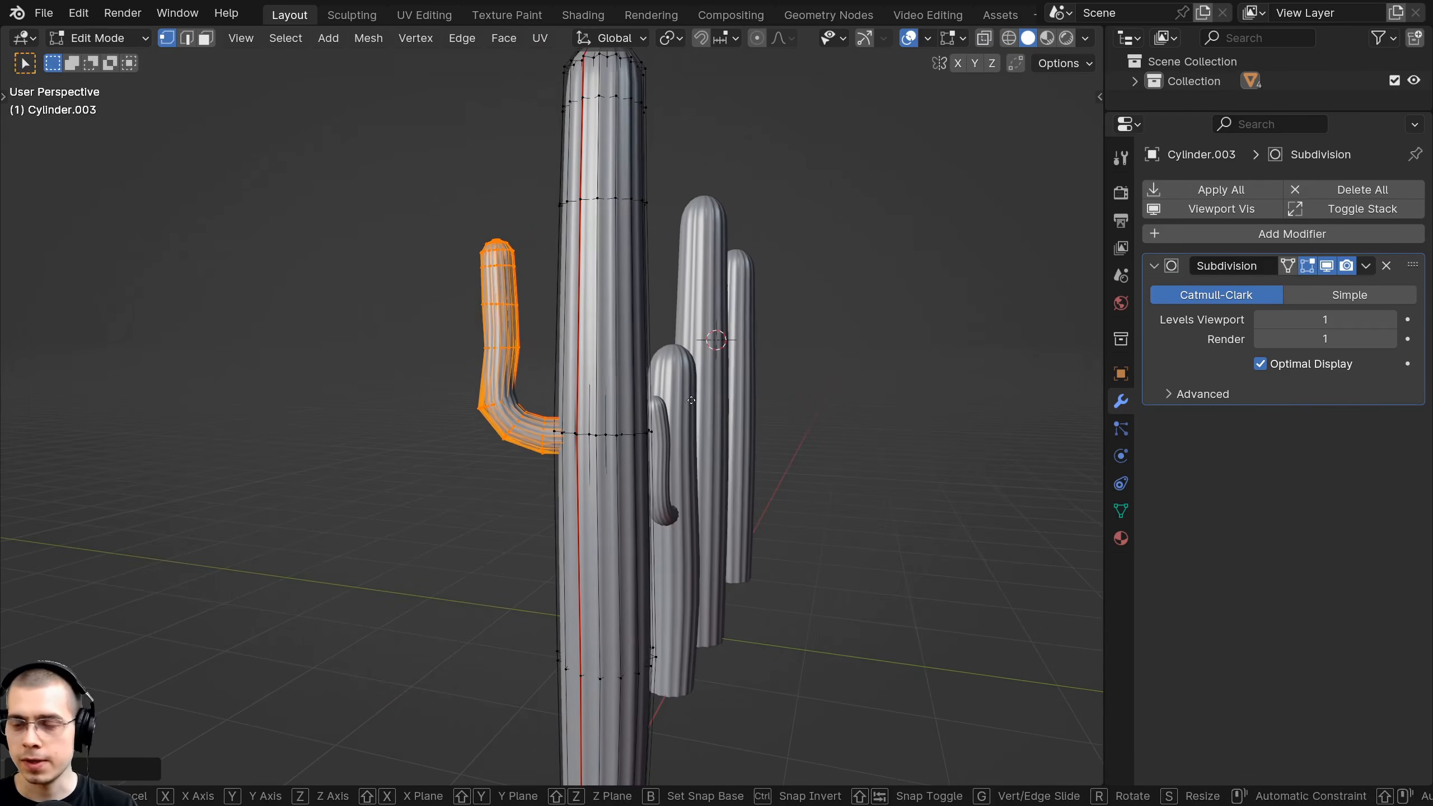
key(s)
click(710, 410)
Select the whole connected arm from one vertex and duplicate it for a second arm.
key(shift+z)
click(406, 260)
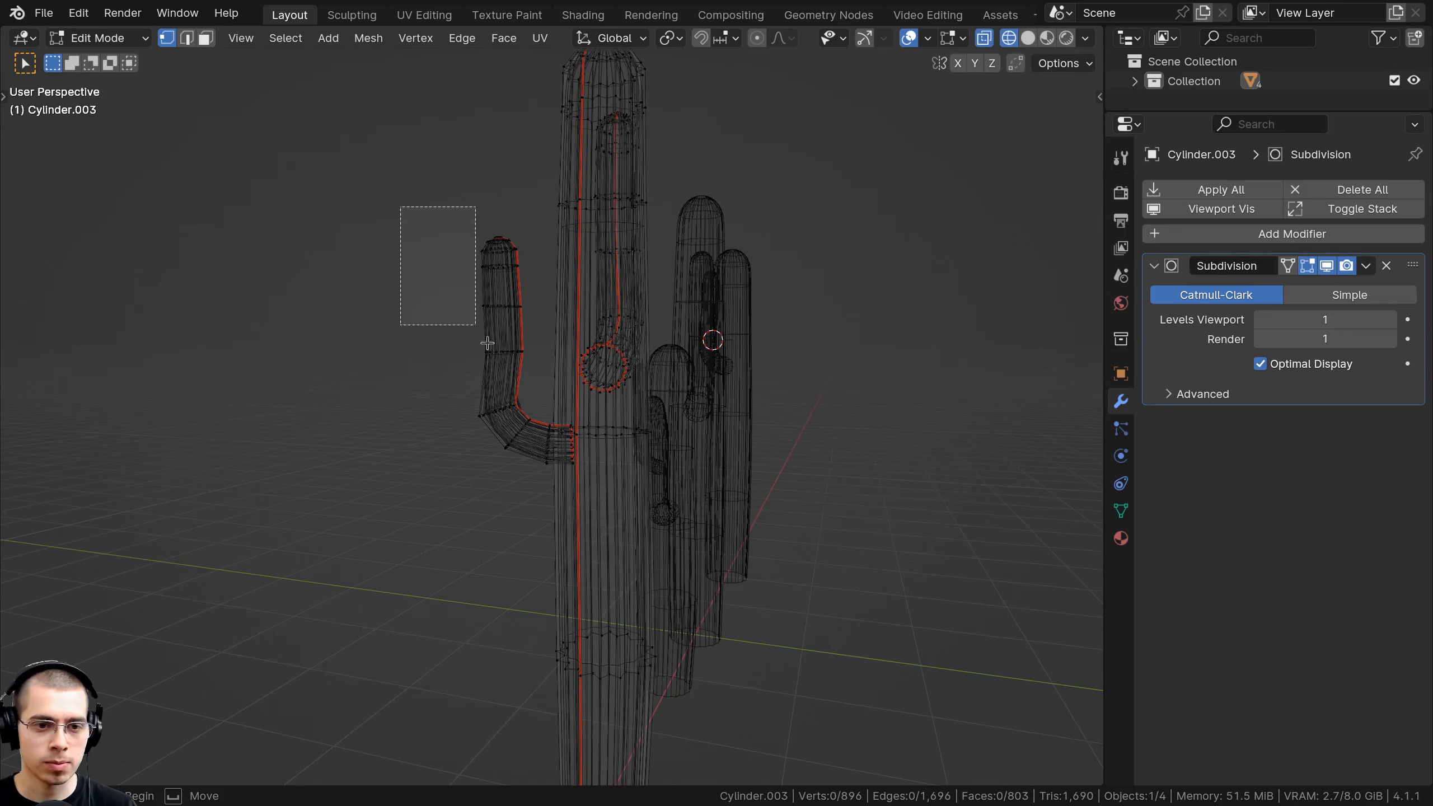
drag(488, 343, 487, 345)
middle_drag(487, 344, 429, 293)
key(g)
key(Escape)
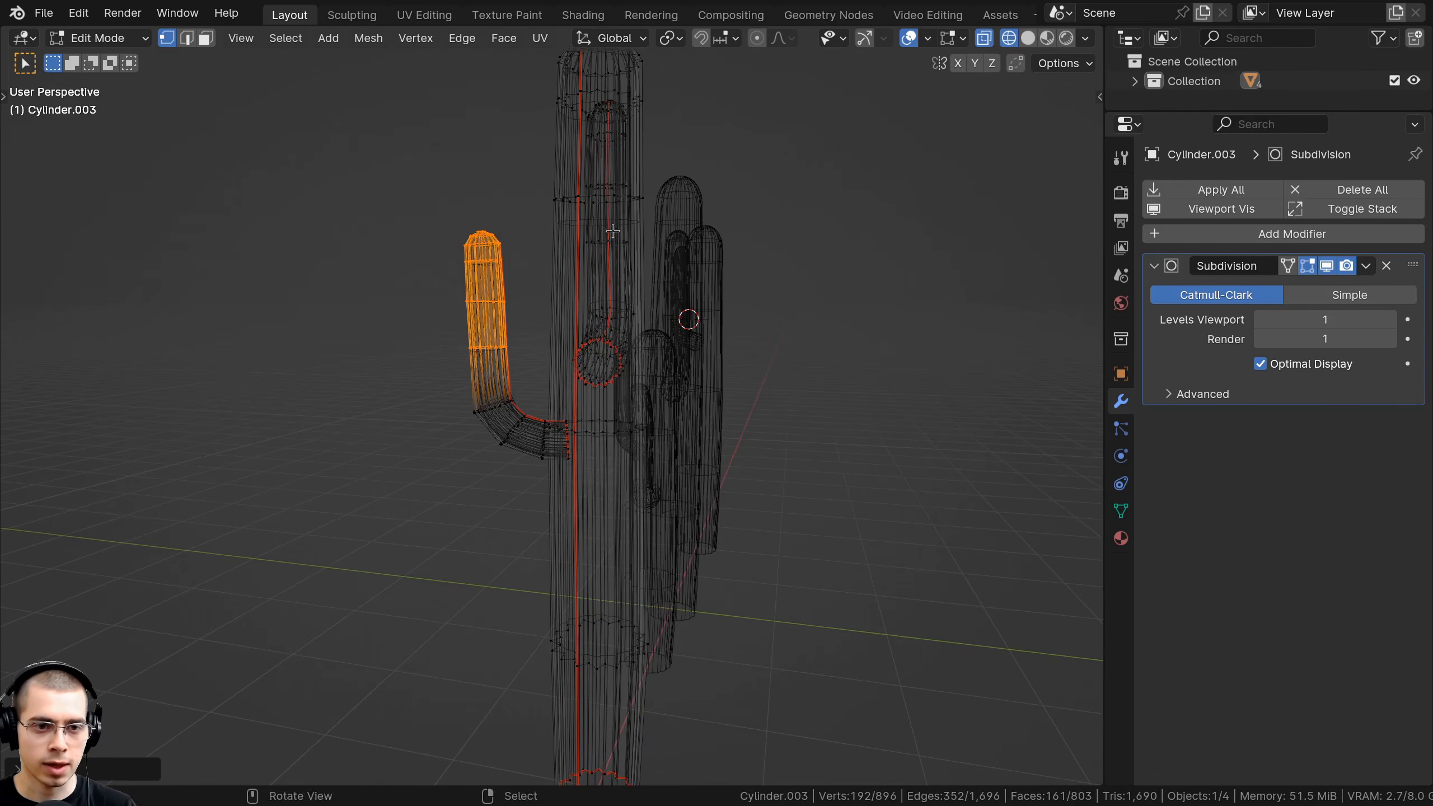
middle_drag(613, 231, 637, 243)
right_click(475, 346)
key(ctrl+l)
scroll(497, 344, down, 1)
middle_drag(524, 333, 506, 356)
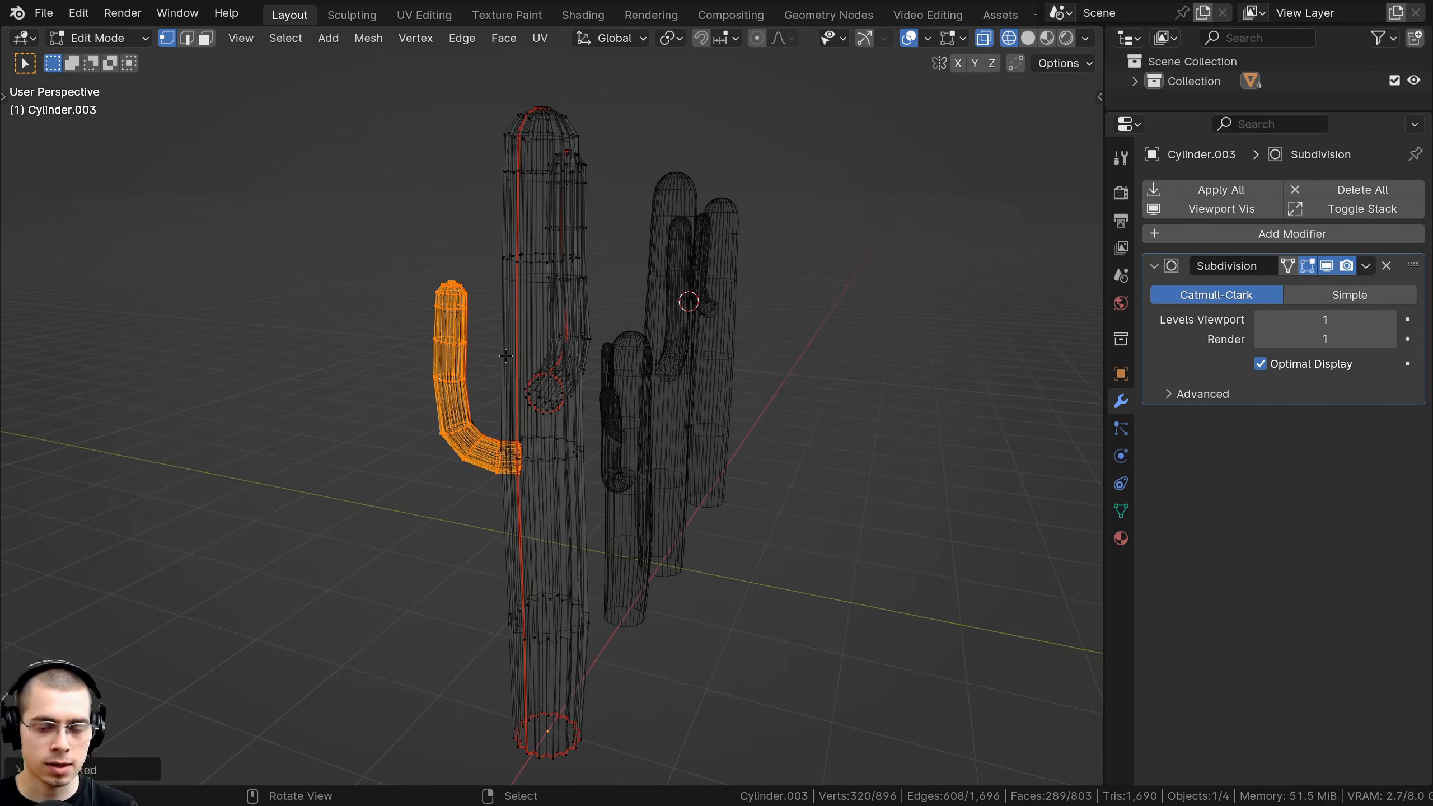
key(KP_7)
scroll(524, 365, up, 2)
key(shift+d)
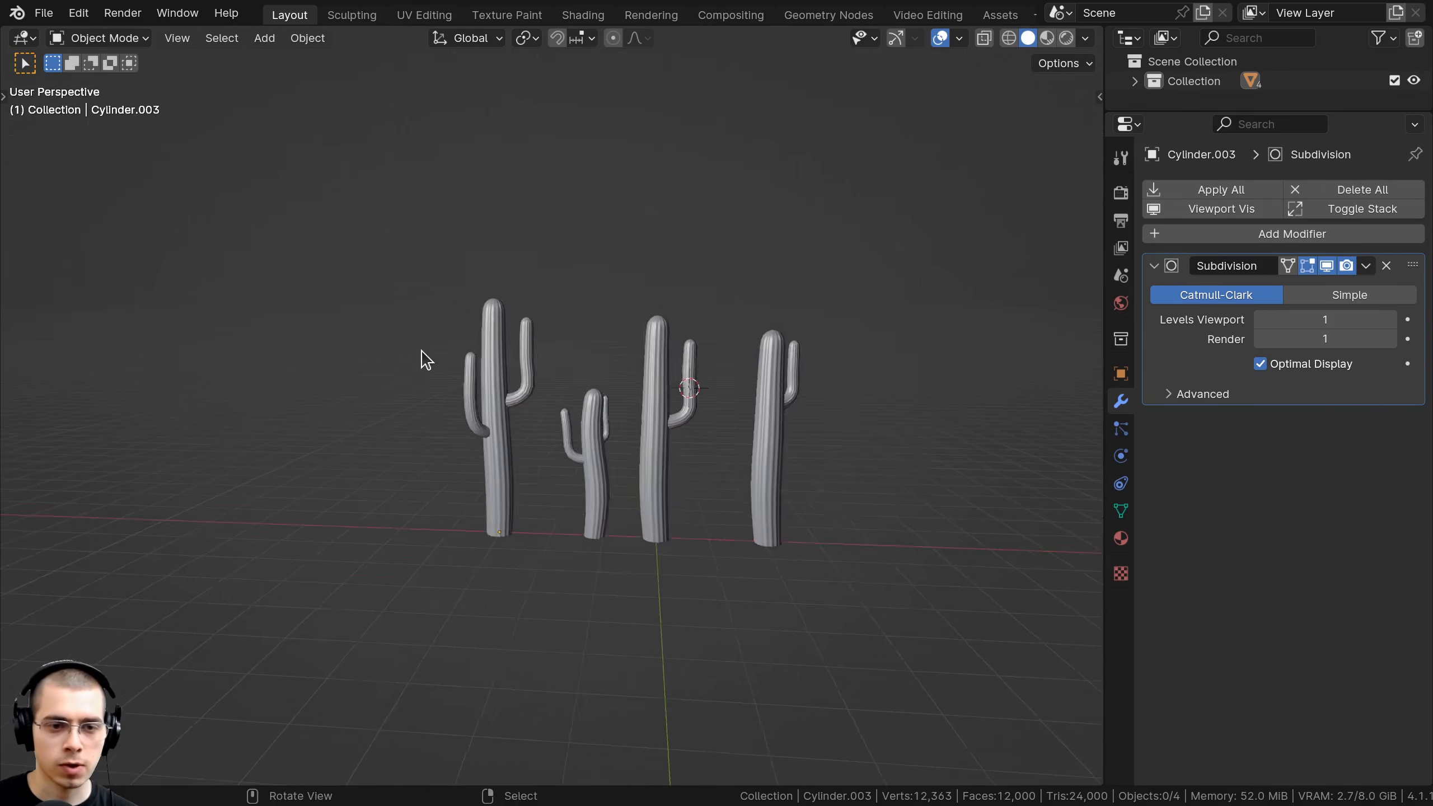
Orbit to an angled view, frame all four cacti with Shift+C, and bring up the Add menu.
middle_drag(419, 358, 363, 373)
scroll(364, 360, up, 2)
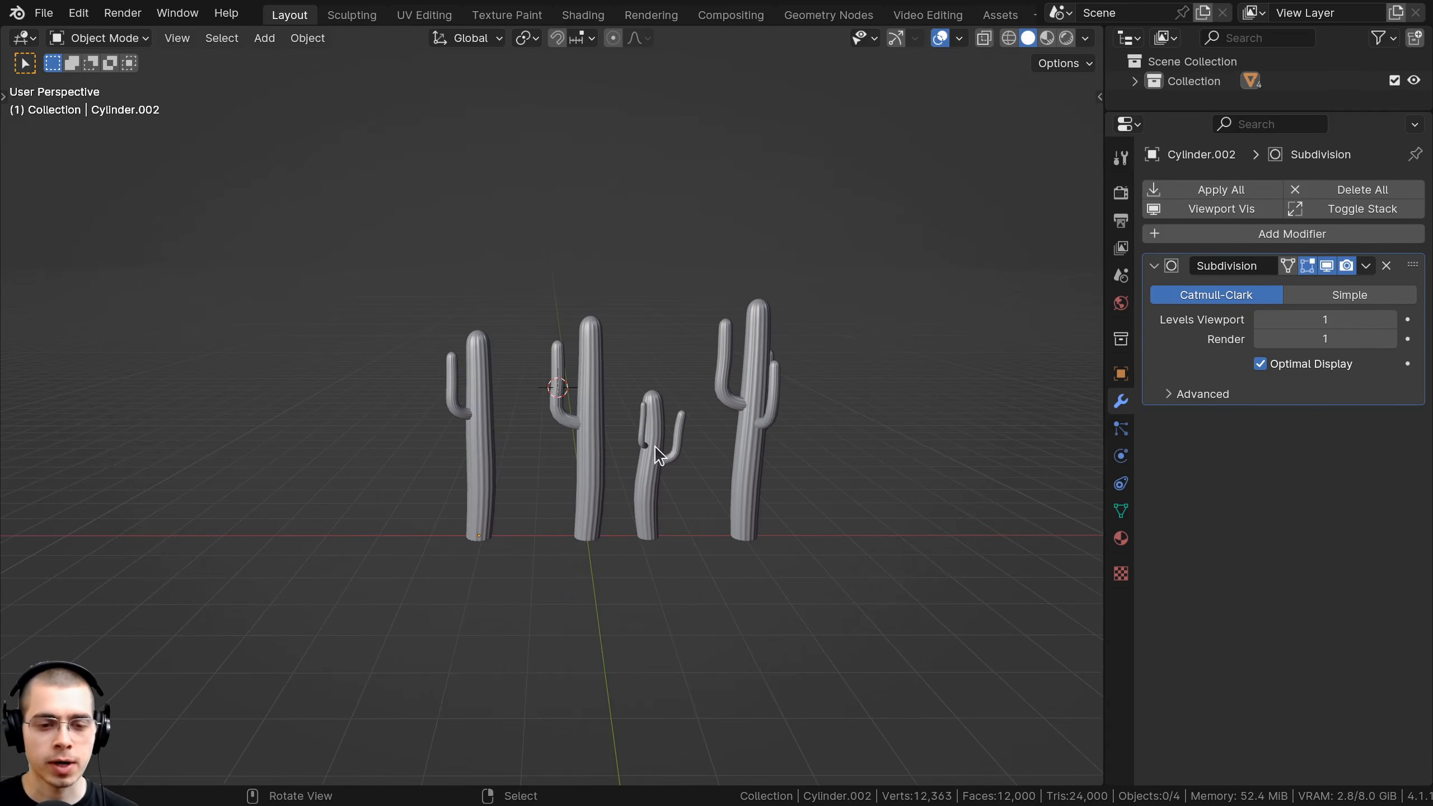
scroll(643, 364, up, 1)
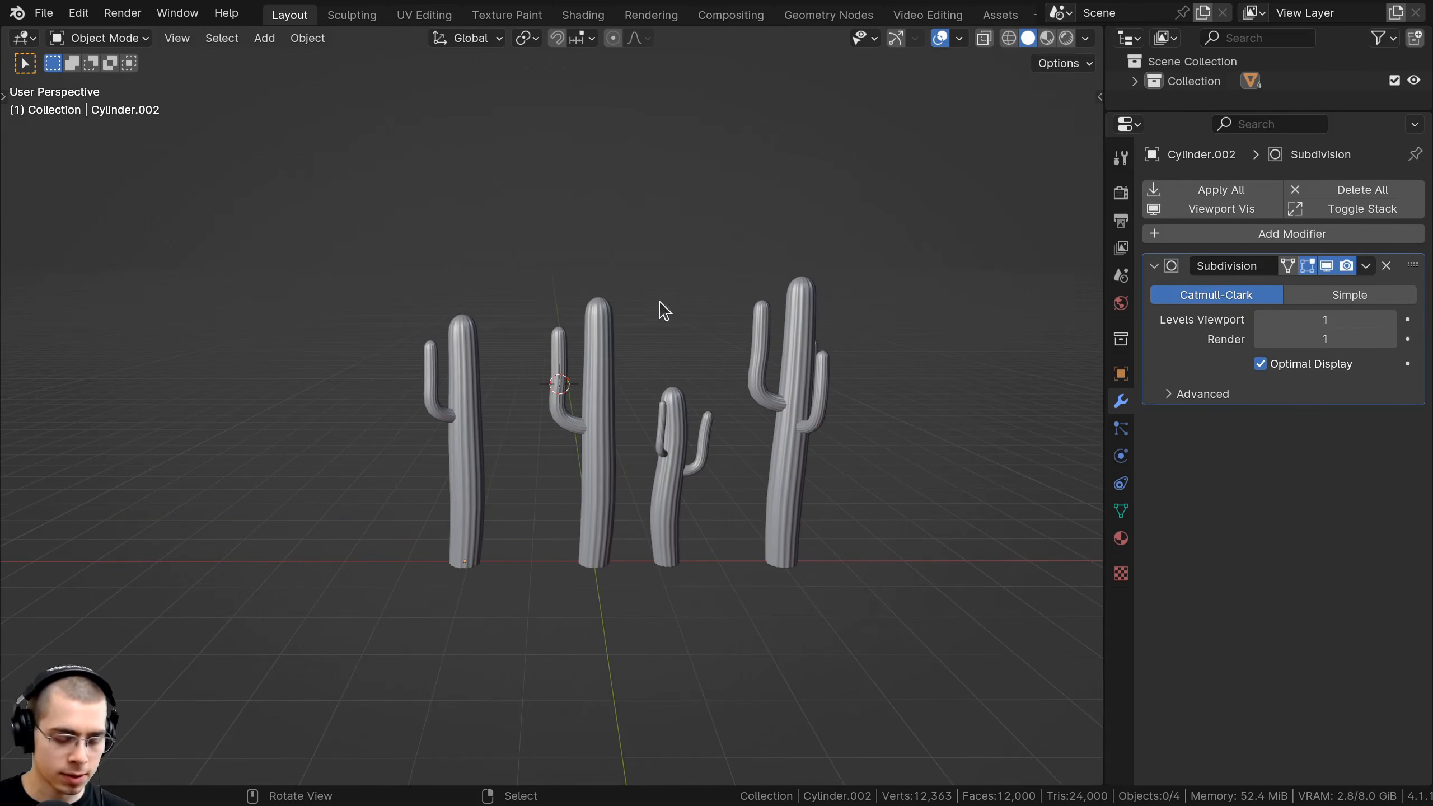
key(shift+c)
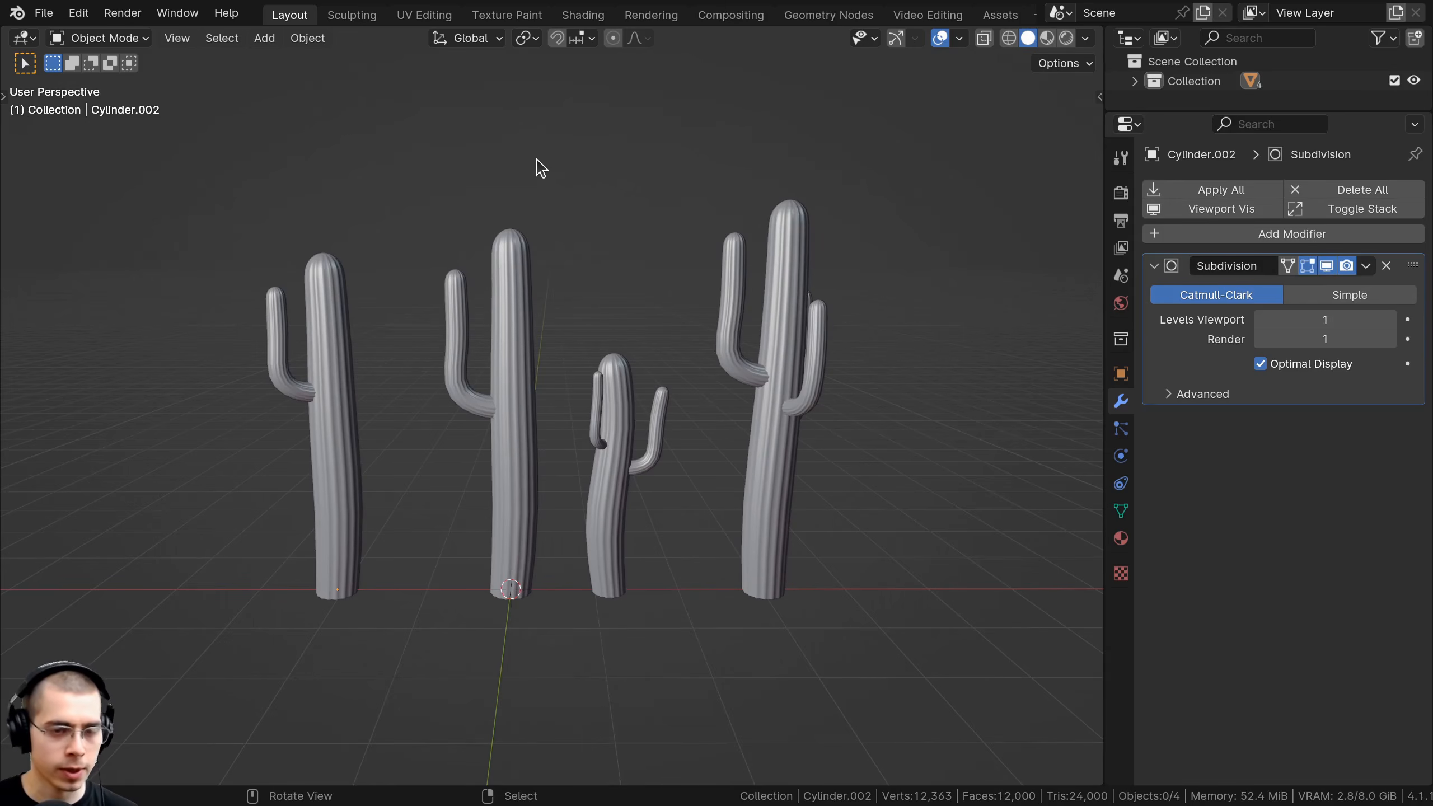
key(shift+a)
Add a cube mesh and scale it down to 0.3.
mouse_move(508, 188)
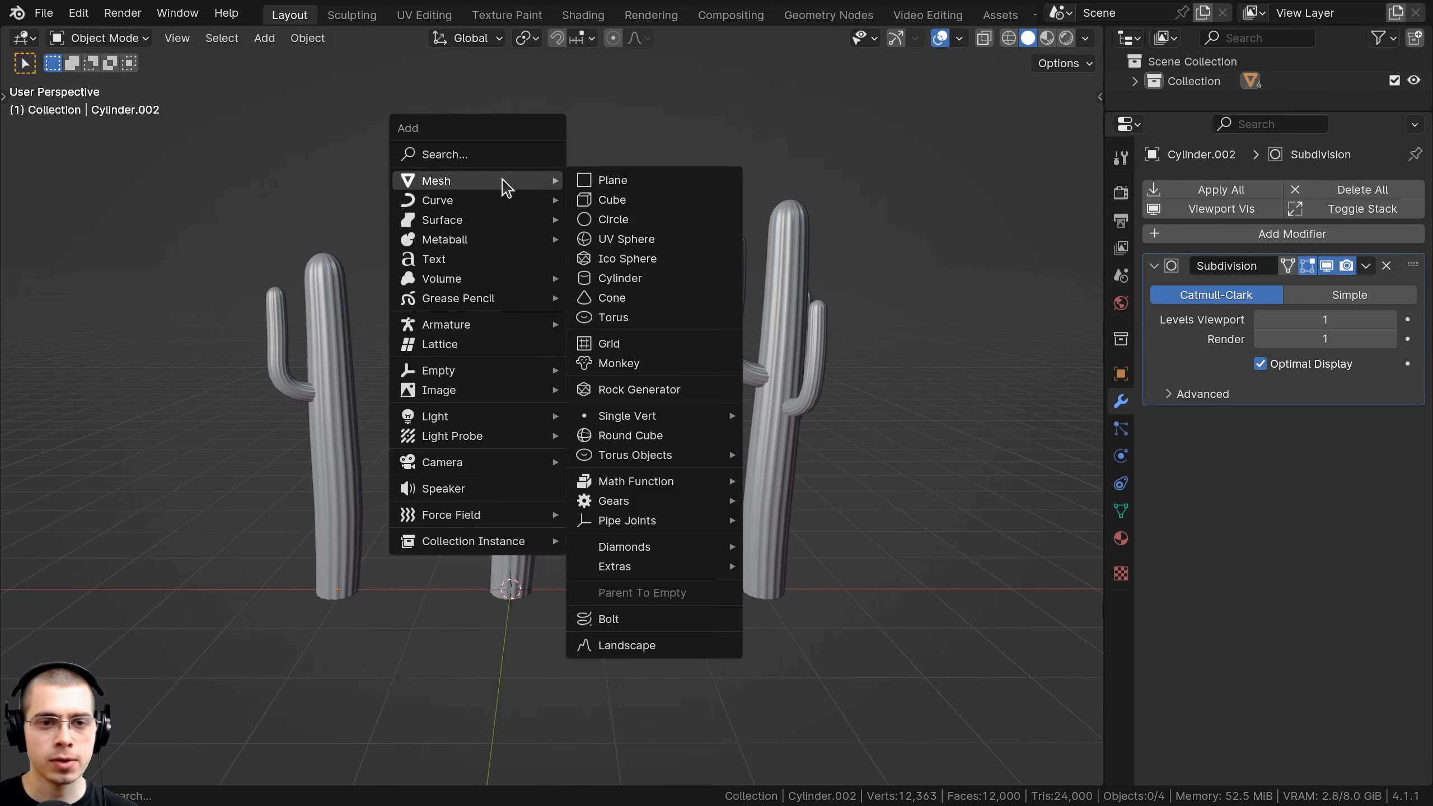
click(632, 201)
middle_drag(662, 288, 701, 336)
text(s)
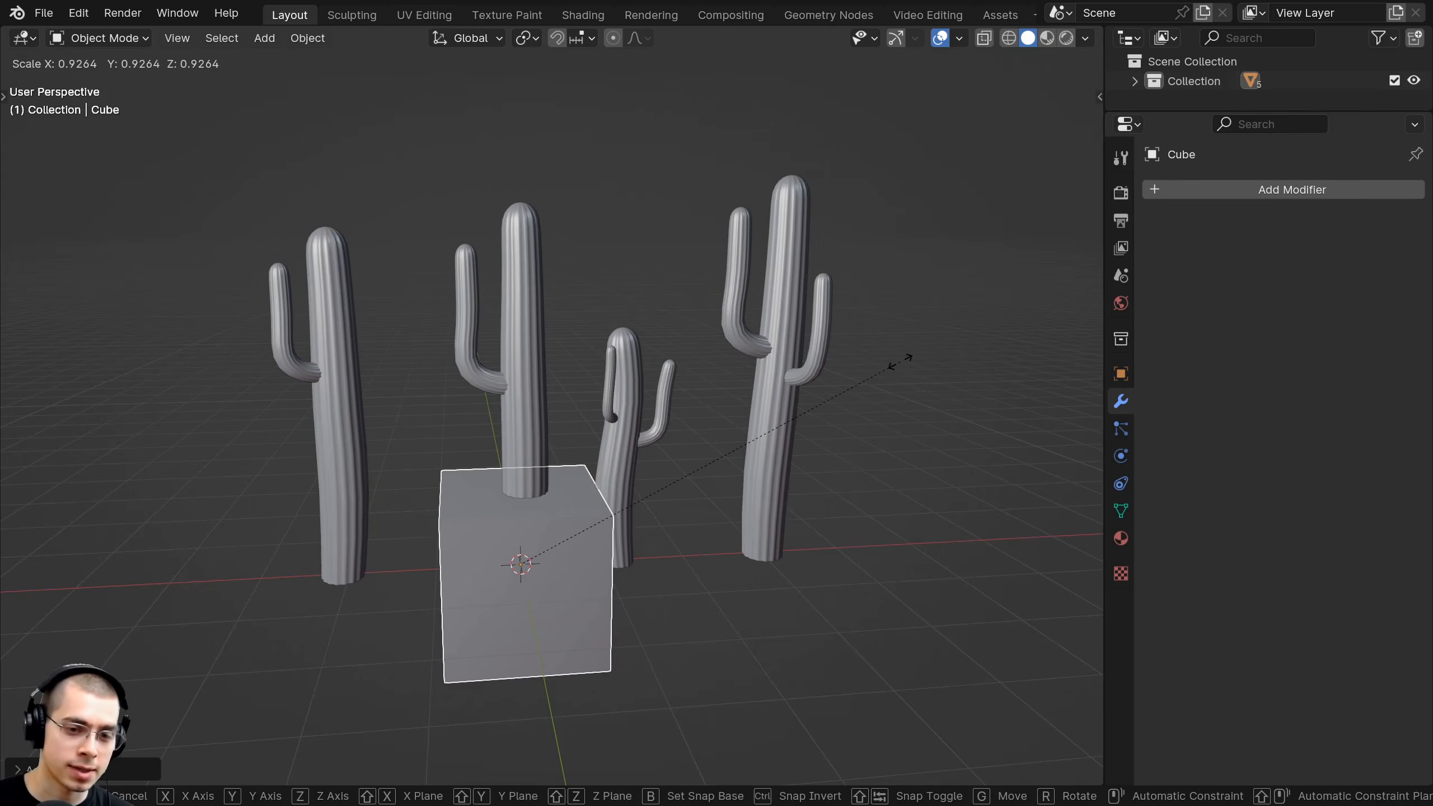
text(.3)
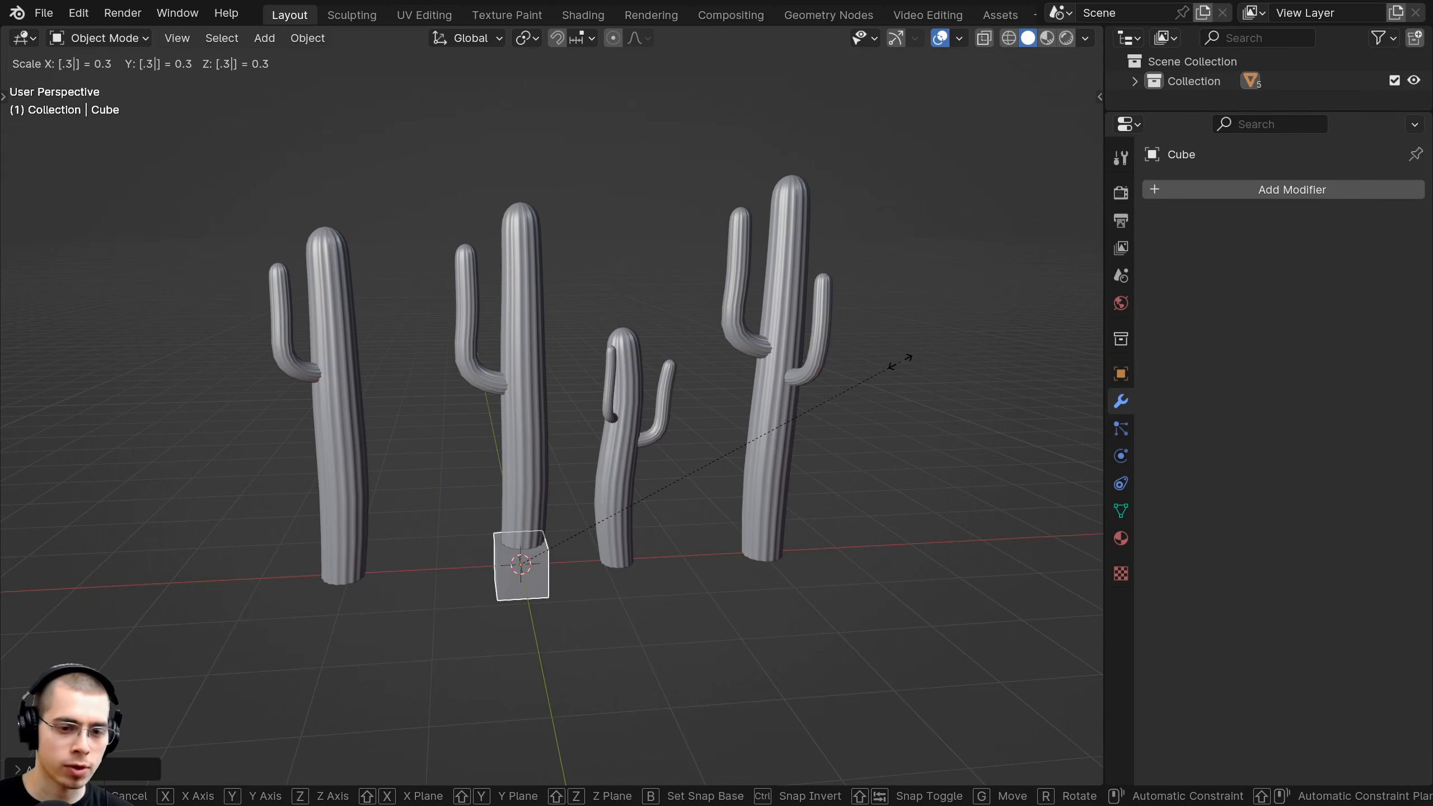
key(Return)
Apply the cube's scale and frame the cube in the view.
shift+middle_drag(885, 446, 934, 329)
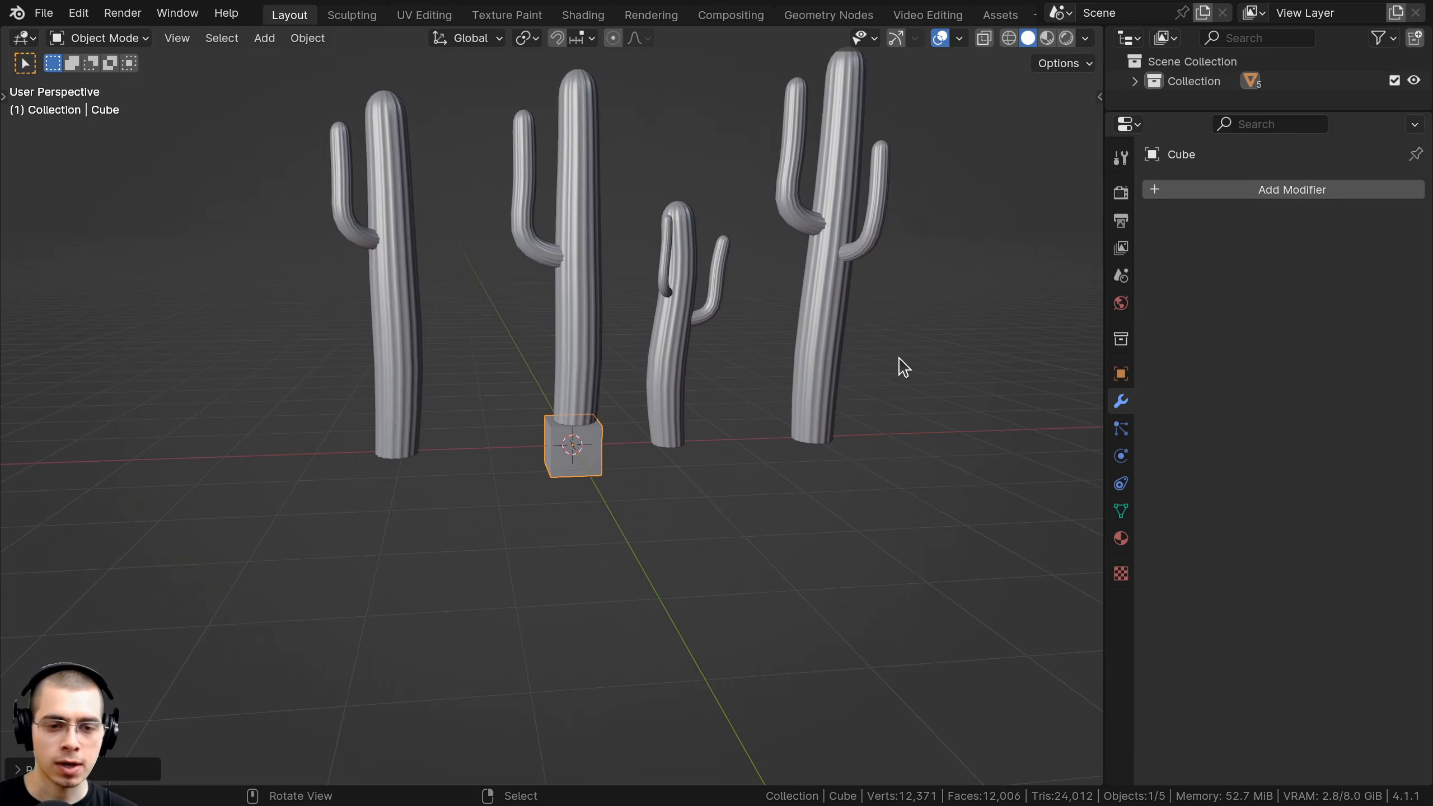
key(ctrl+a)
click(904, 367)
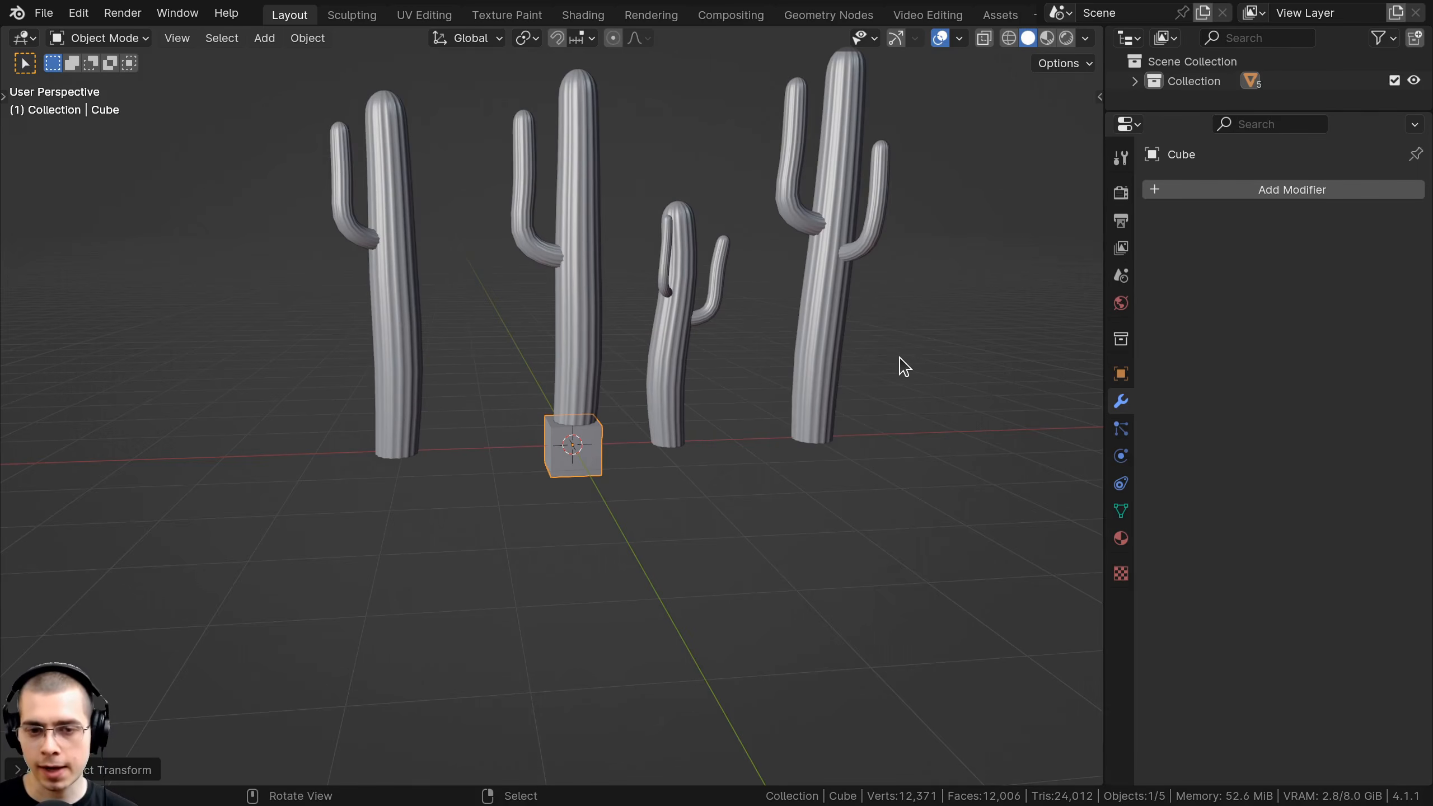
key(KP_Decimal)
In Edit Mode, scale the cube to 0.1 in X and Y, keeping its full height.
scroll(899, 364, down, 5)
key(Tab)
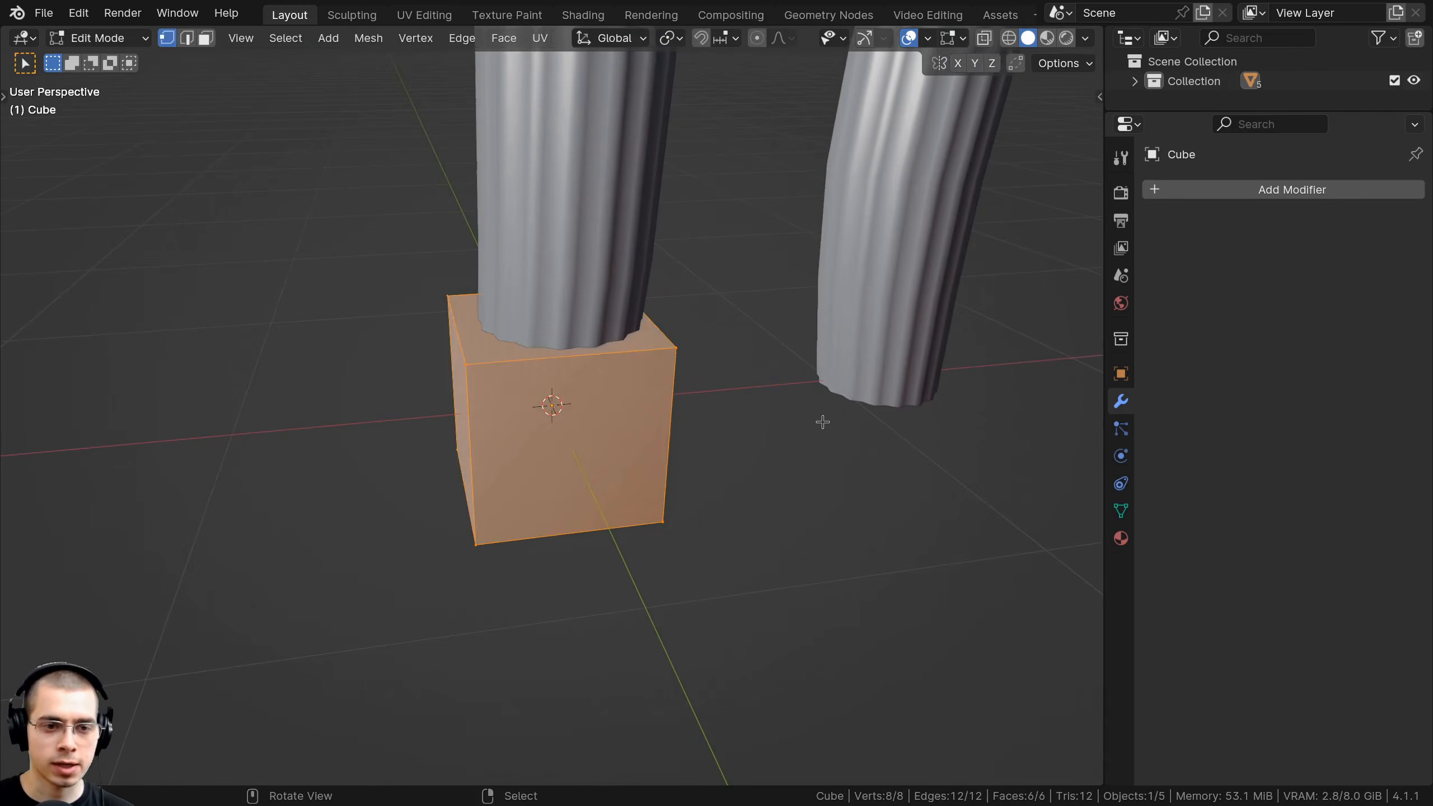
middle_drag(823, 422, 935, 383)
key(s)
key(x)
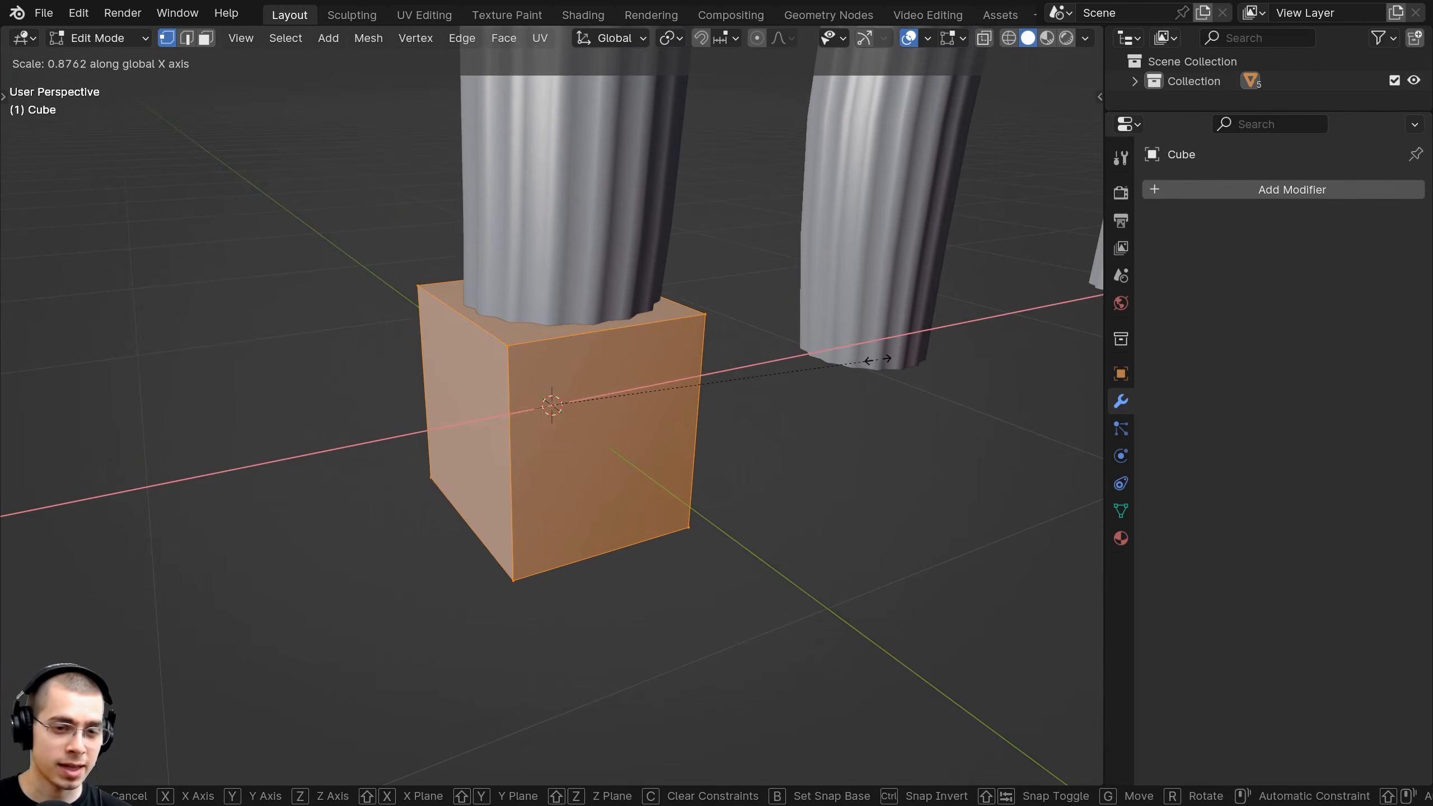
right_click(965, 385)
middle_drag(965, 368, 965, 375)
key(s)
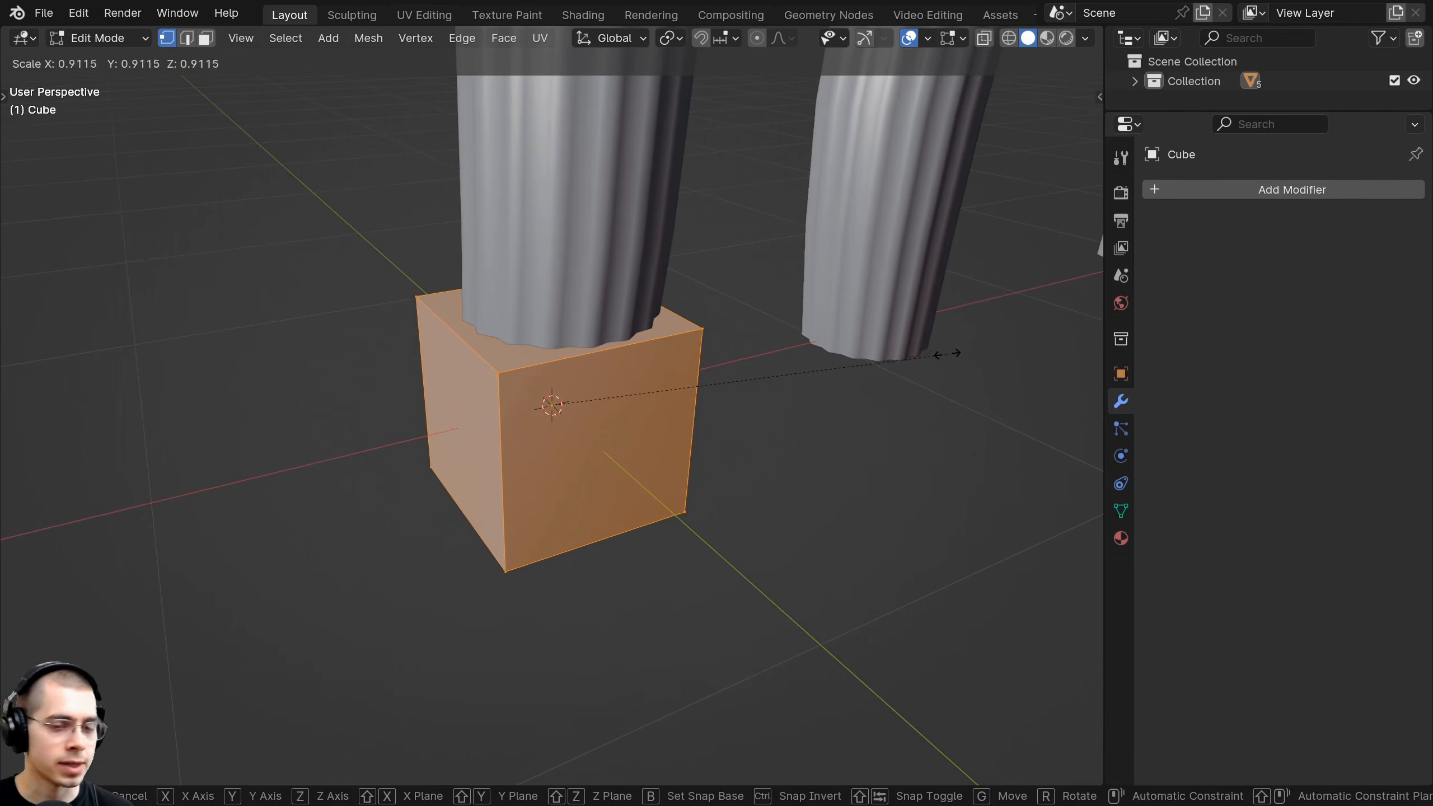
key(shift+z)
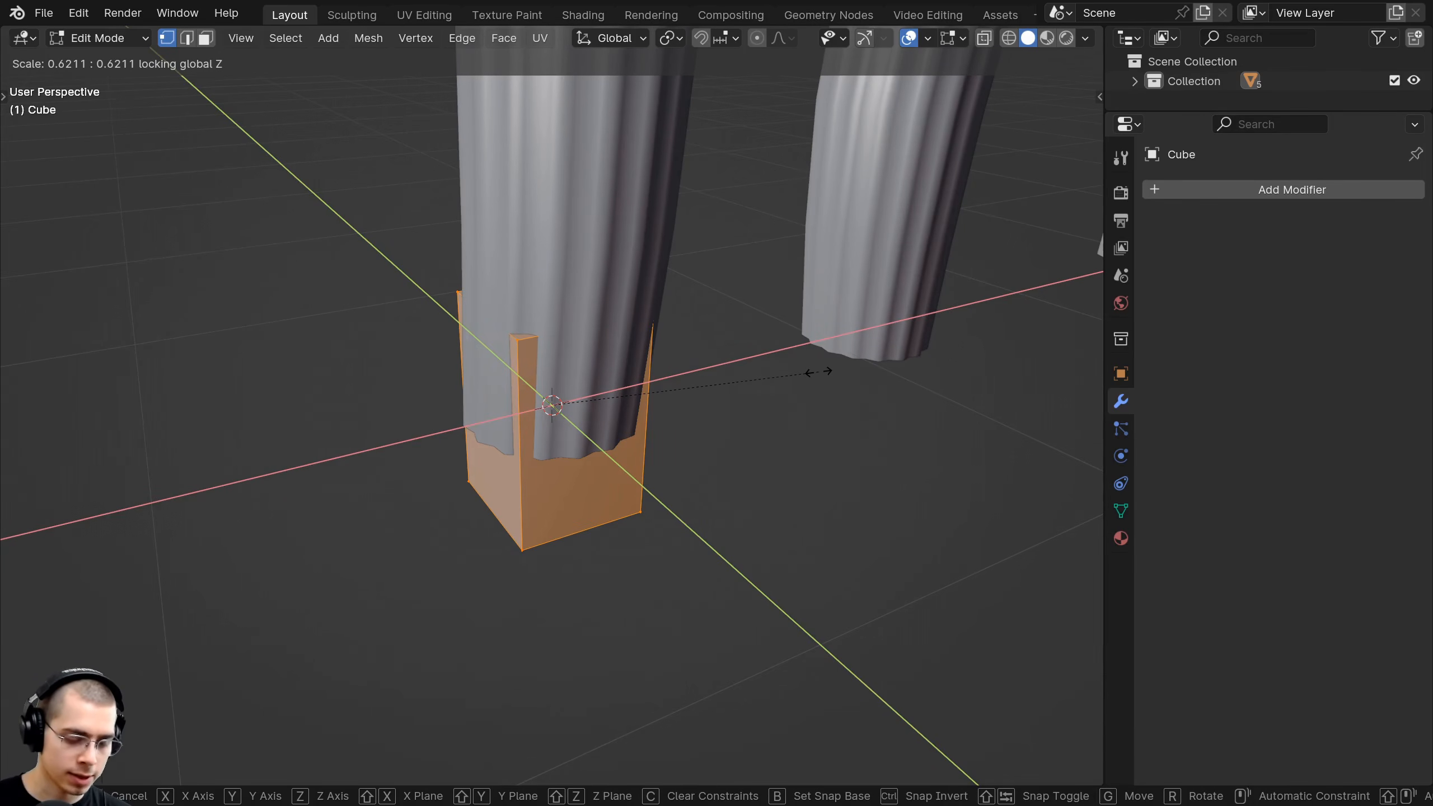
text(.1)
key(Return)
Move the thin bar sideways along X, beside the cactus bases.
scroll(607, 477, down, 4)
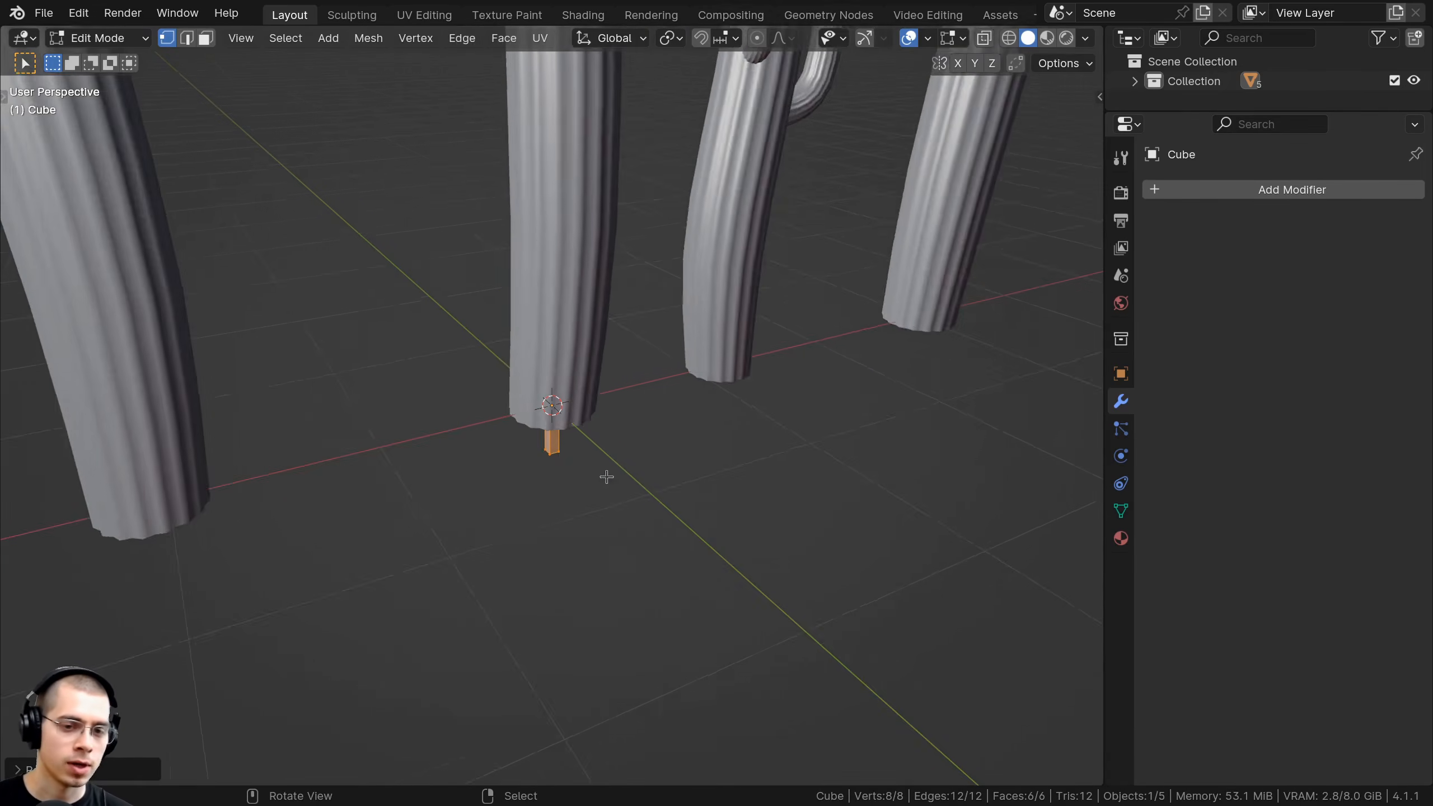
key(Tab)
middle_drag(606, 477, 639, 462)
key(g)
key(x)
click(442, 449)
shift+middle_drag(441, 448, 680, 400)
Raise the bar's geometry vertically so it stands on the grid, then select its top face.
key(Tab)
key(g)
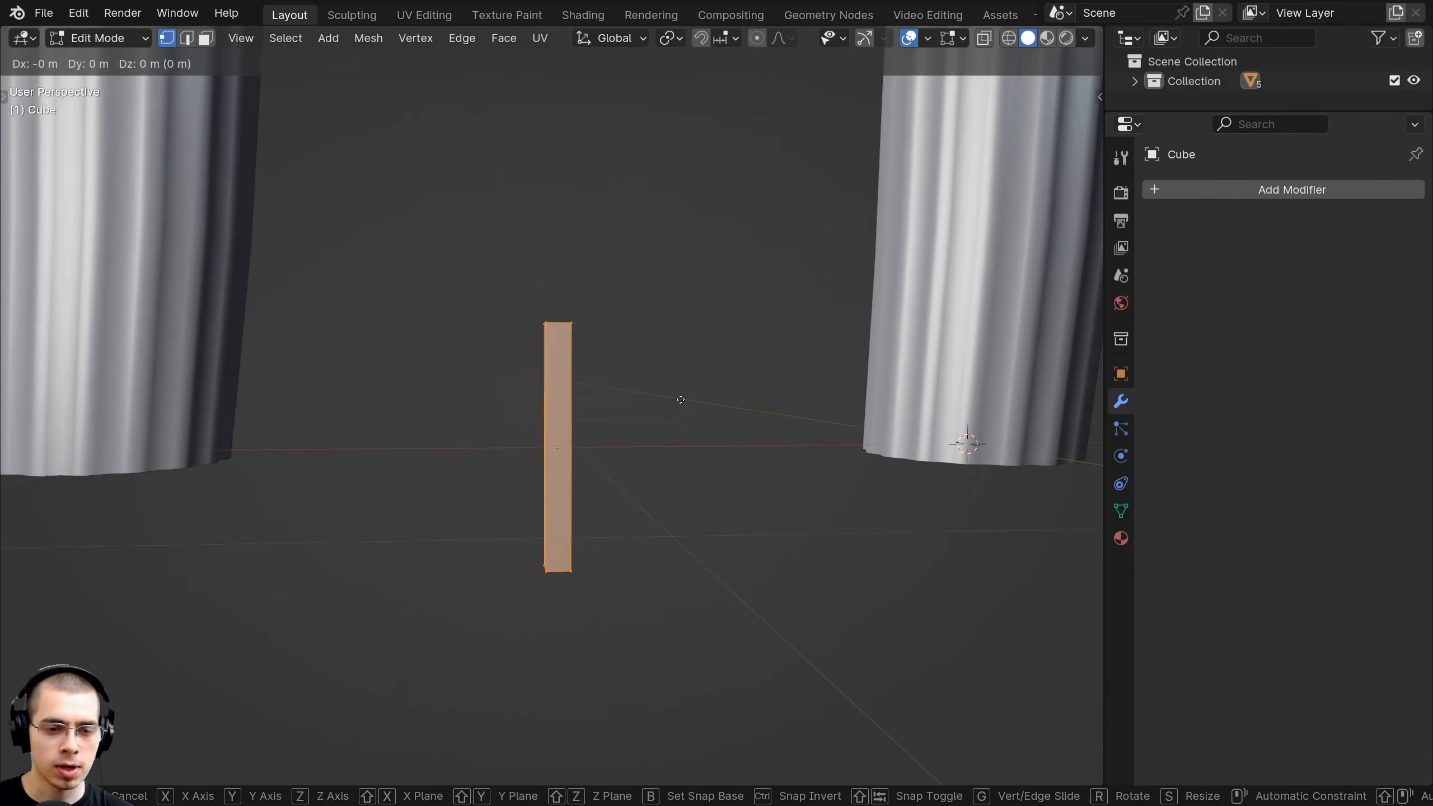
key(z)
click(677, 239)
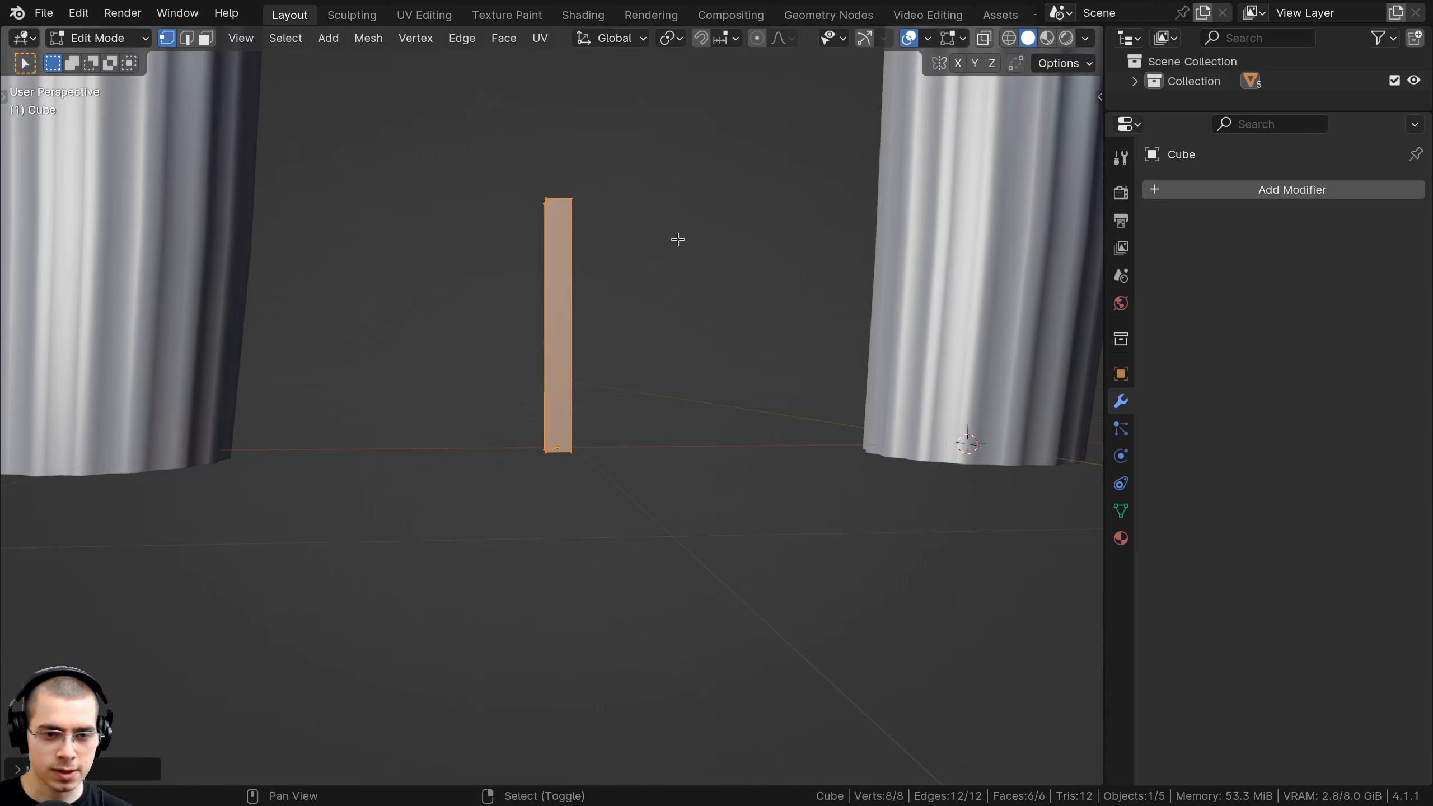
middle_drag(678, 240, 661, 415)
scroll(662, 415, up, 1)
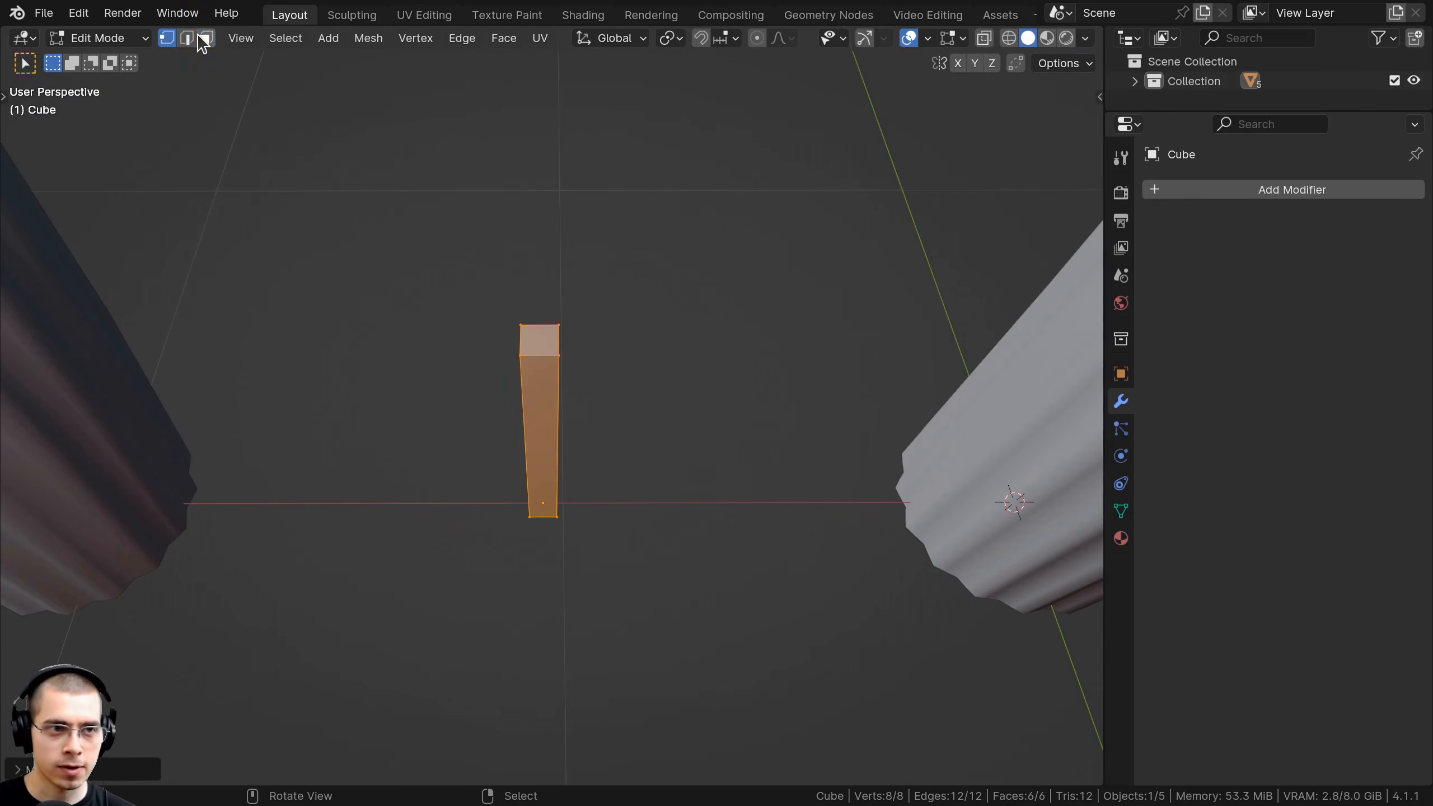
click(536, 340)
middle_drag(537, 340, 787, 264)
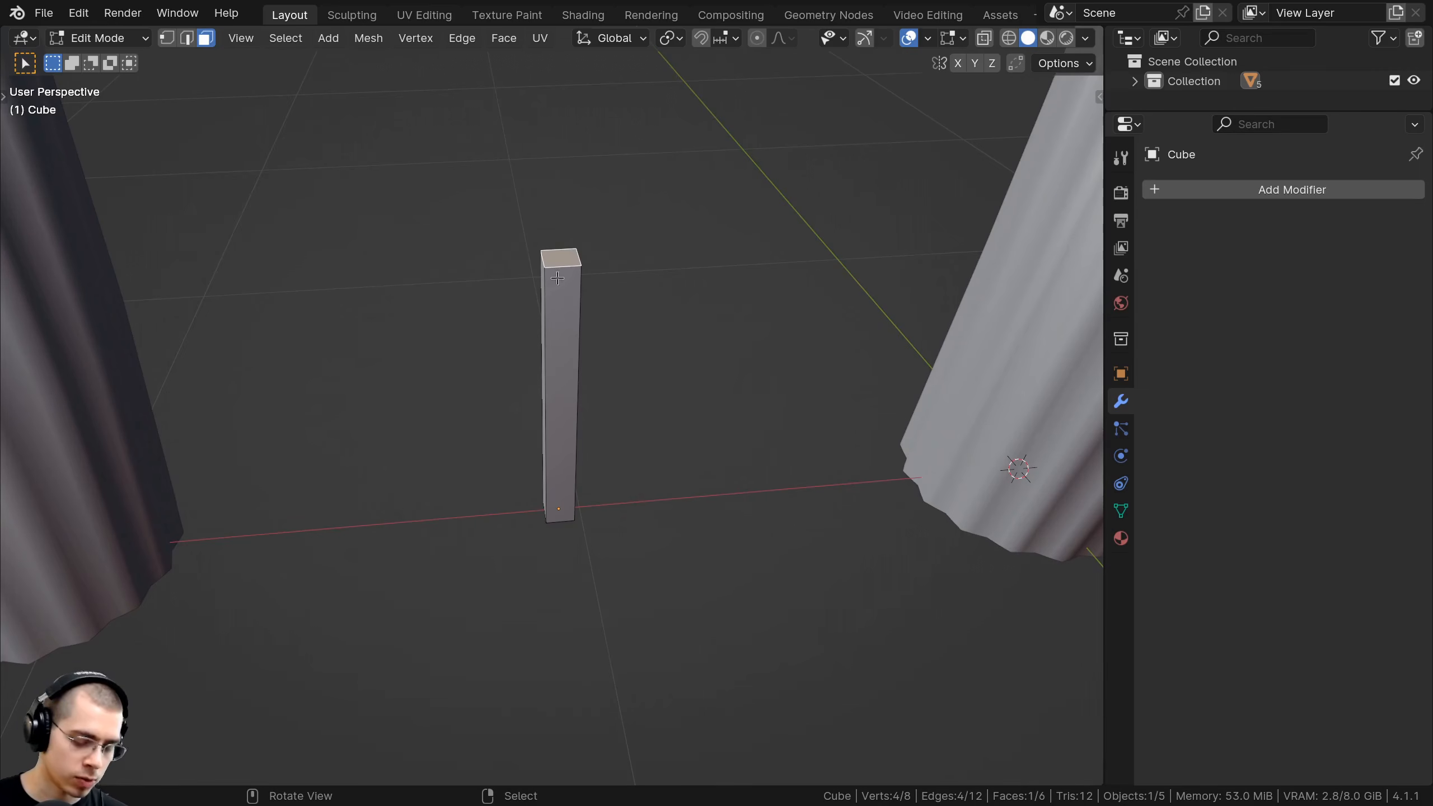
Merge the bar's top face at center into a single pointed tip.
key(m)
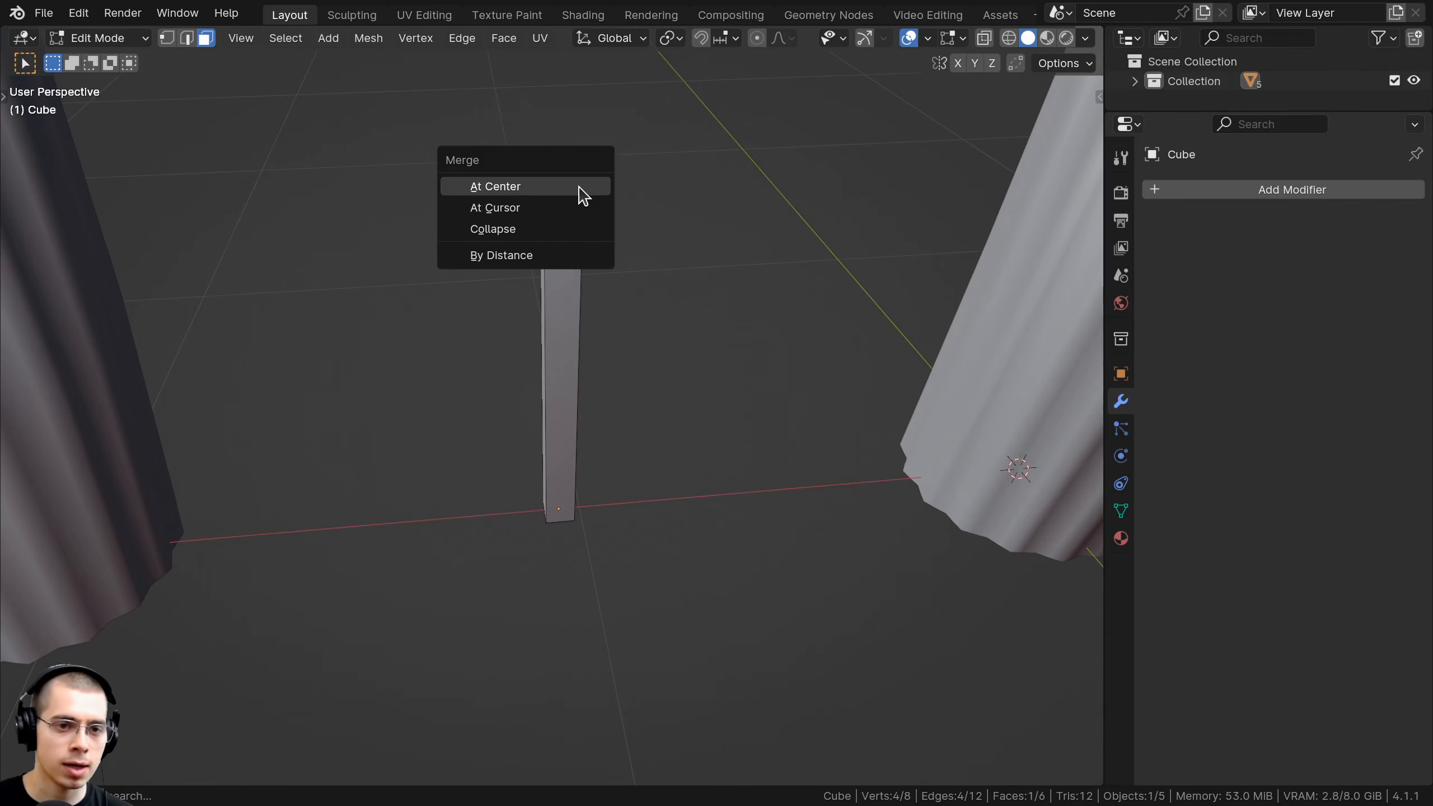
click(497, 187)
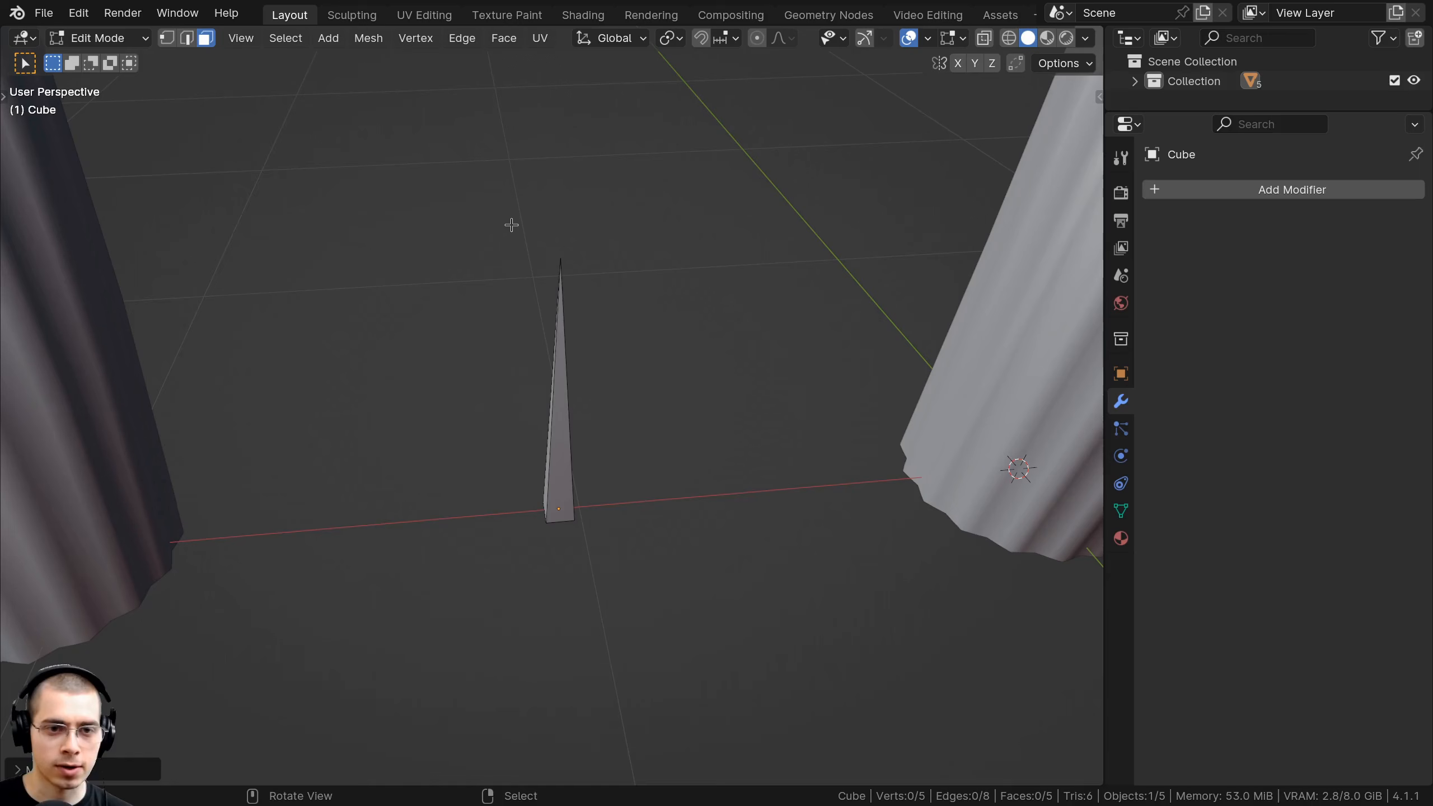
key(1)
click(562, 261)
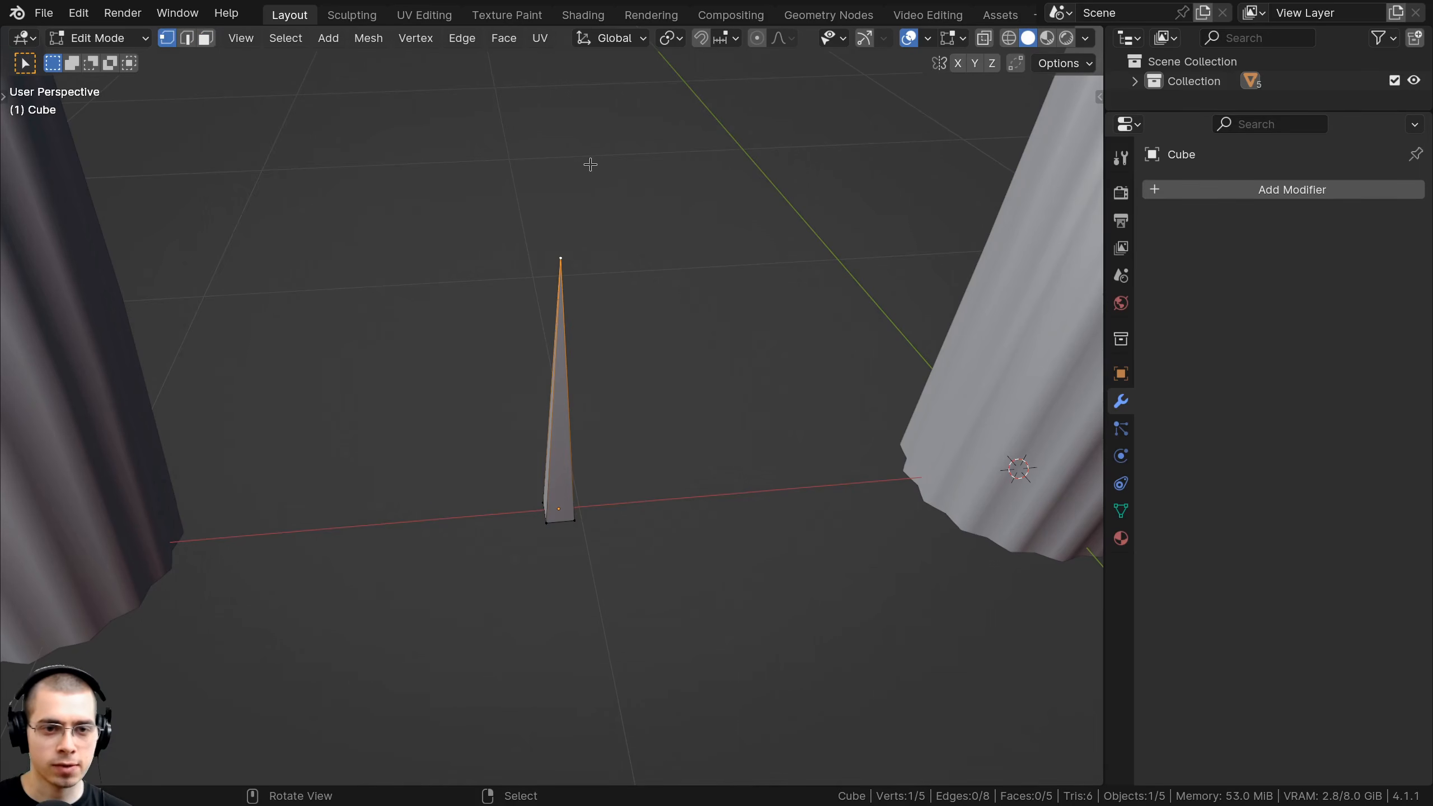
key(g)
right_click(601, 155)
Back in Object Mode, apply Shade Smooth to the spike.
key(Tab)
scroll(608, 319, down, 2)
middle_drag(608, 319, 581, 299)
scroll(577, 298, up, 2)
middle_drag(593, 352, 615, 347)
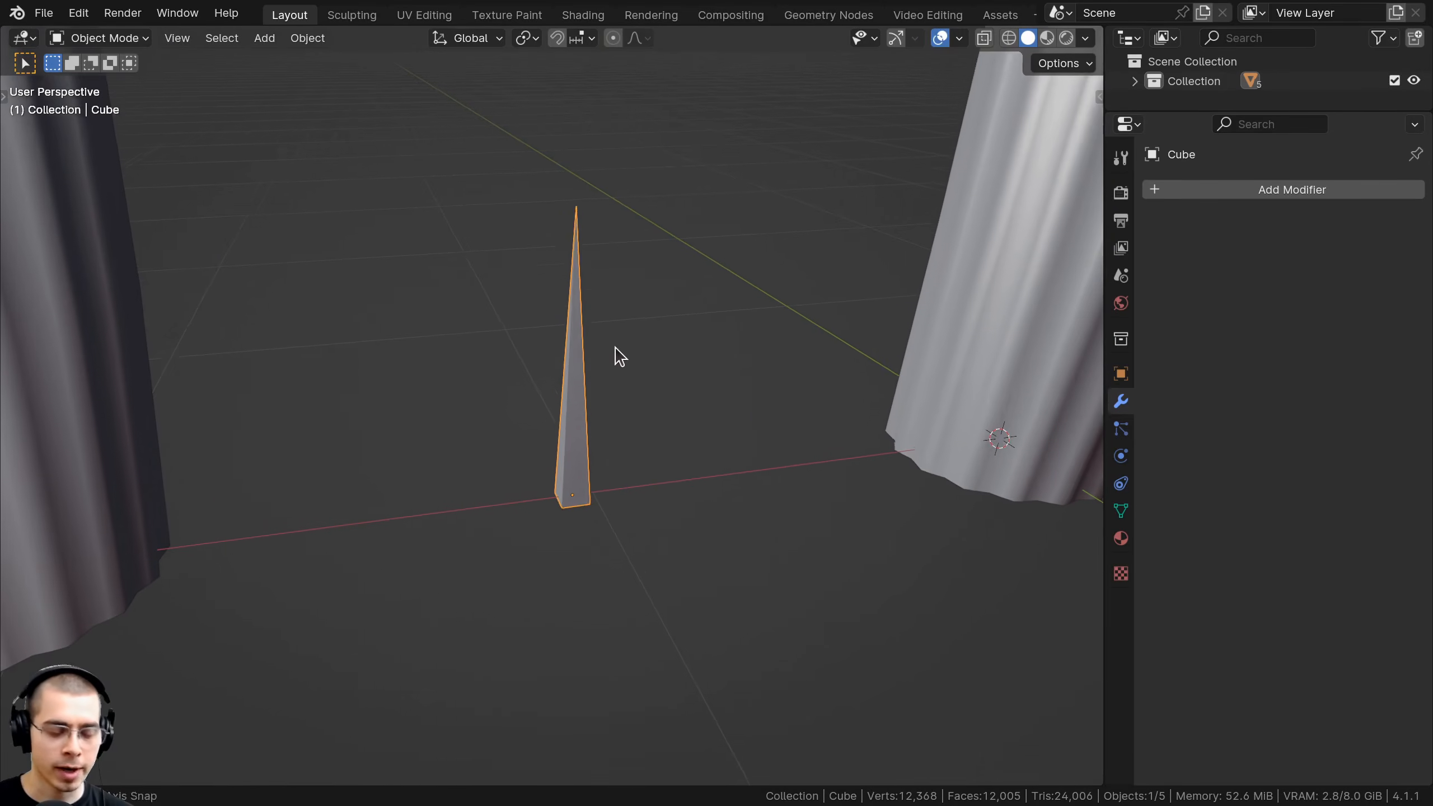
right_click(537, 228)
click(458, 223)
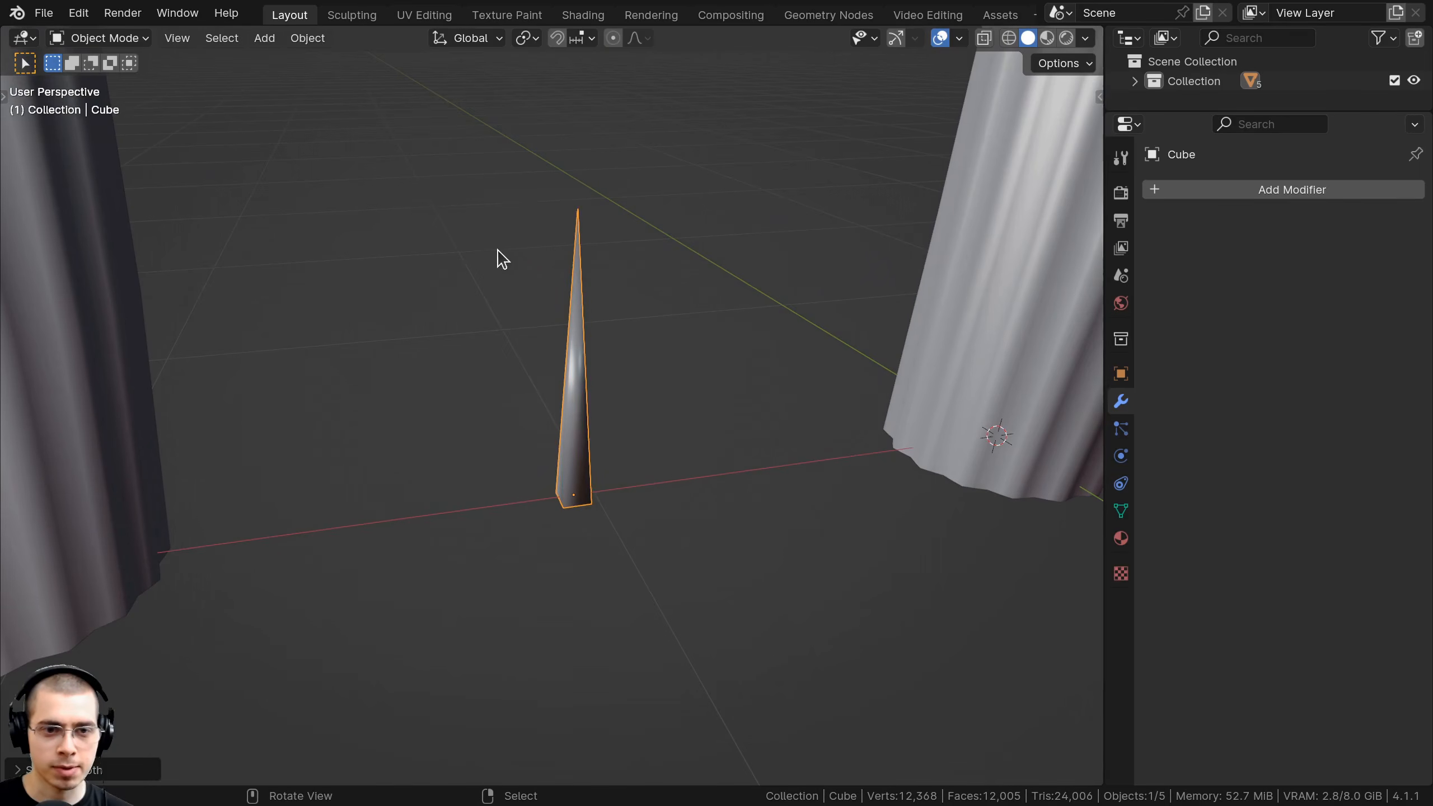
middle_drag(496, 256, 560, 370)
Delete the spike's bottom face in face select mode, leaving the base open.
key(Tab)
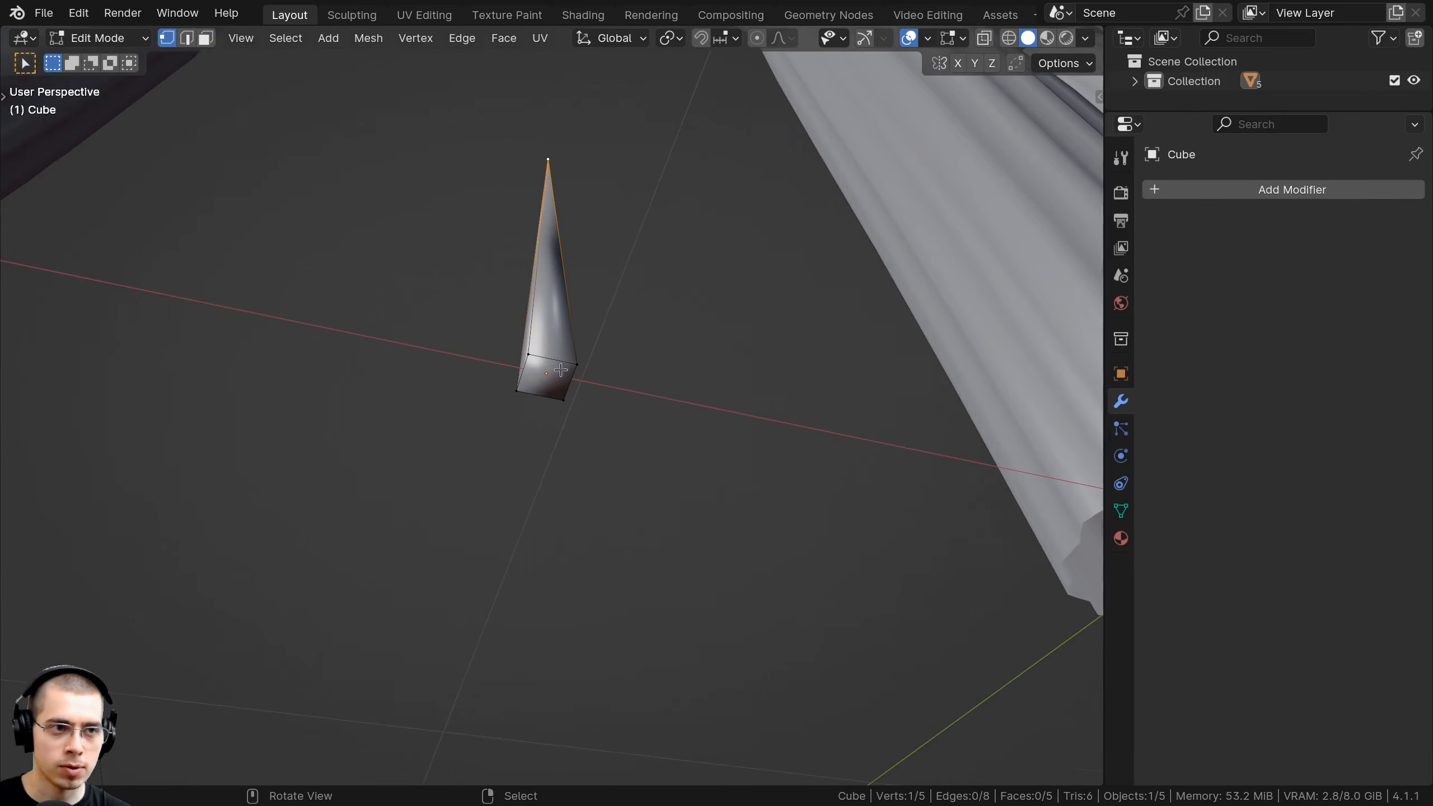
click(206, 40)
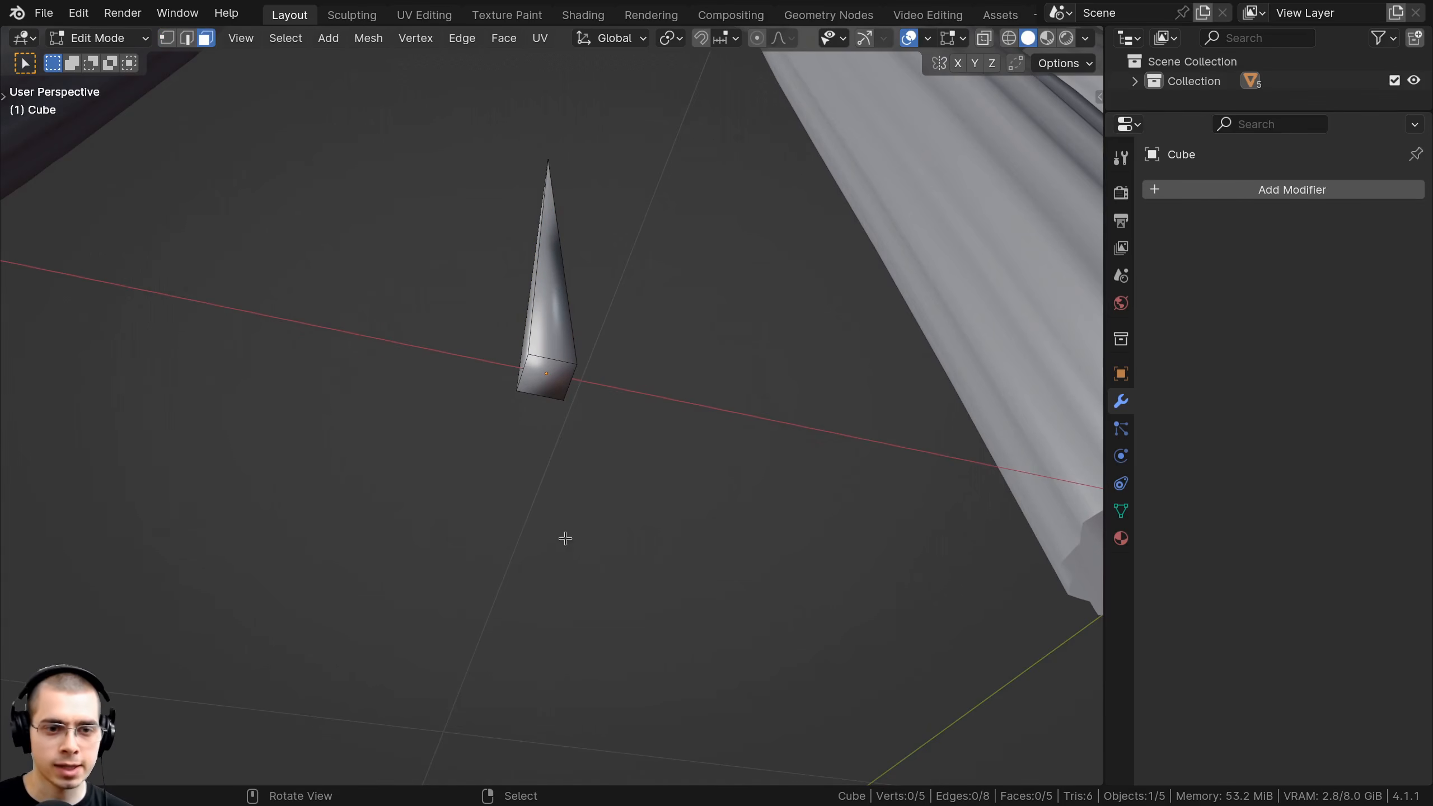
click(528, 370)
key(x)
click(530, 363)
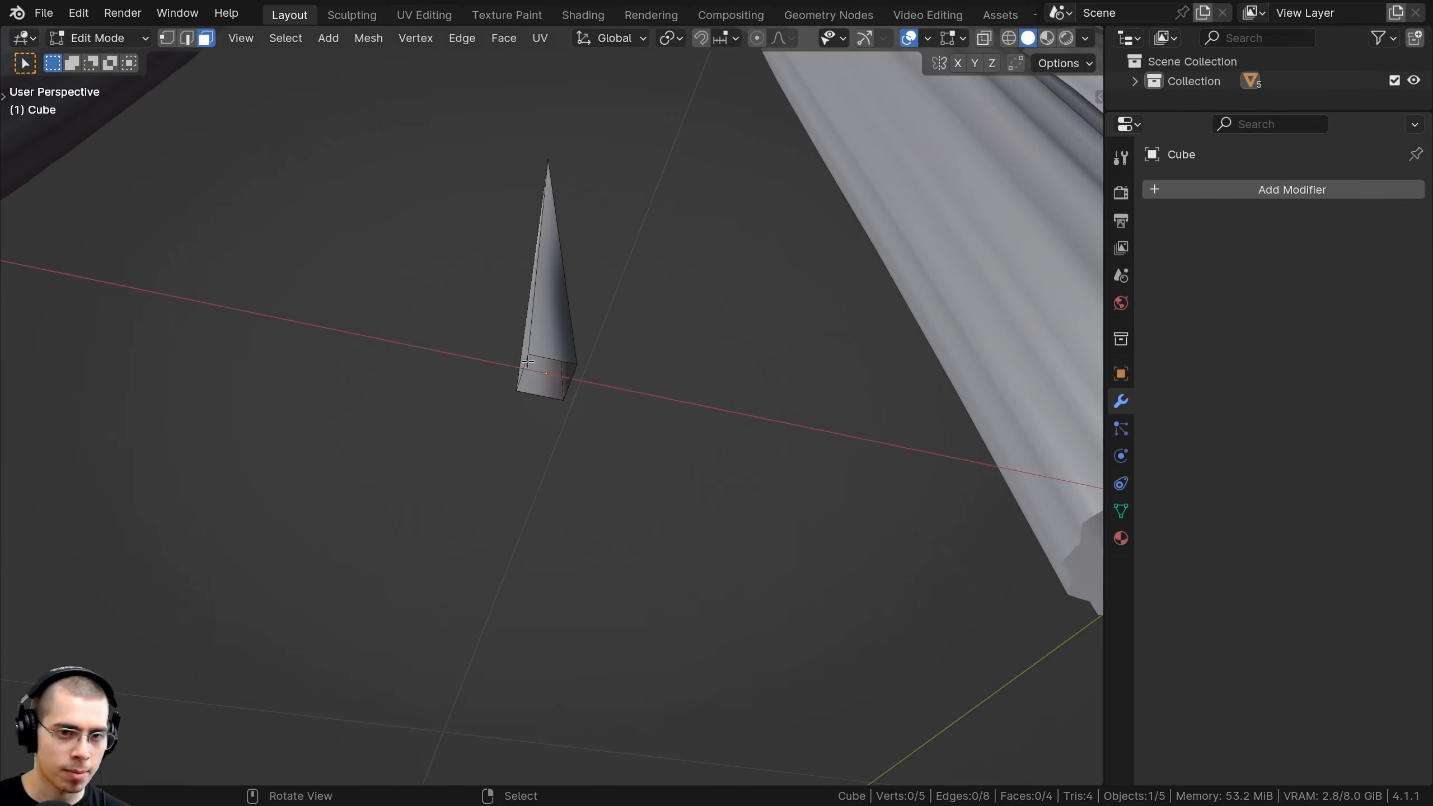
middle_drag(530, 370, 522, 500)
key(Tab)
Zoom out to show all four cacti and reselect the spike.
click(534, 380)
scroll(534, 386, down, 4)
middle_drag(521, 499, 488, 431)
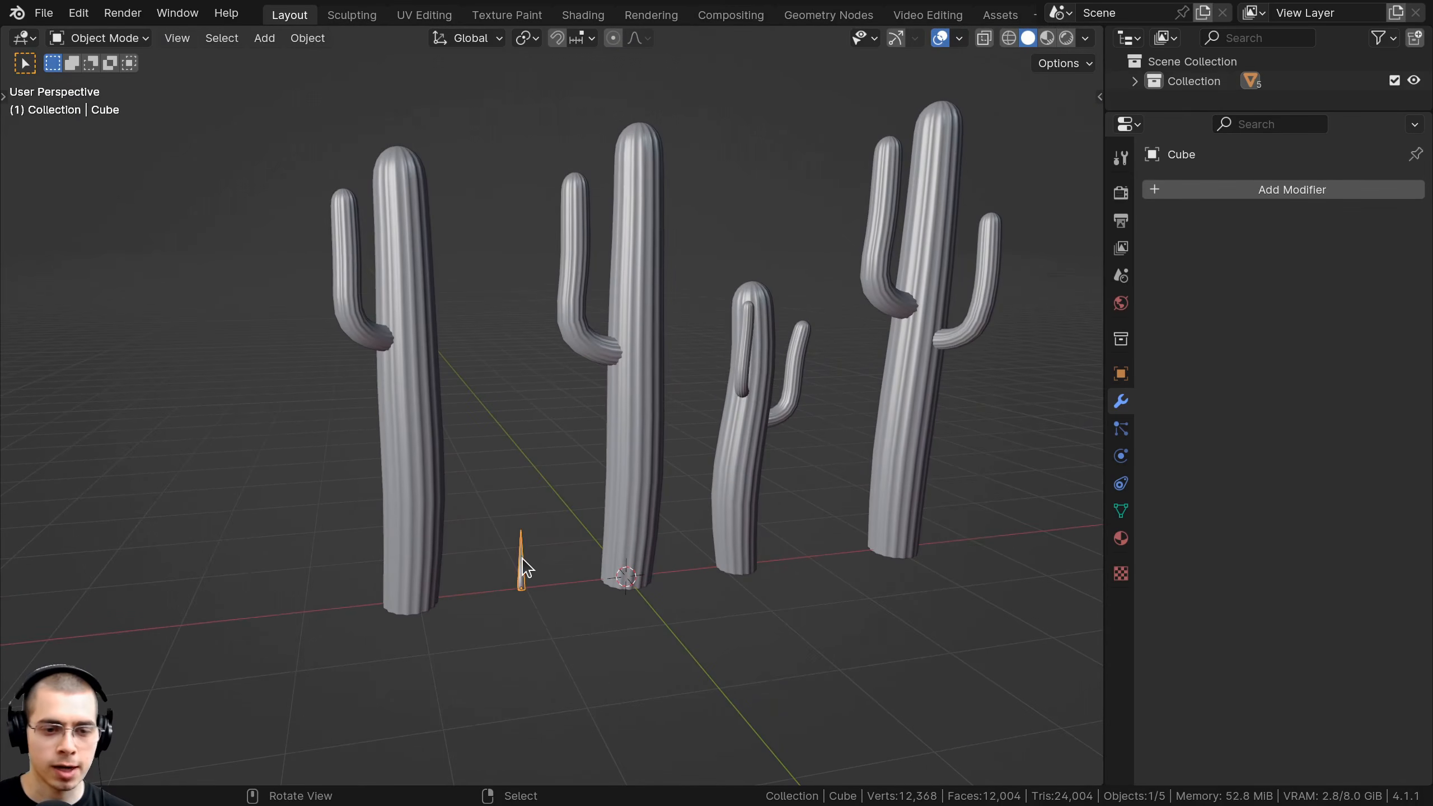
key(s)
click(522, 558)
shift+middle_drag(546, 456, 546, 456)
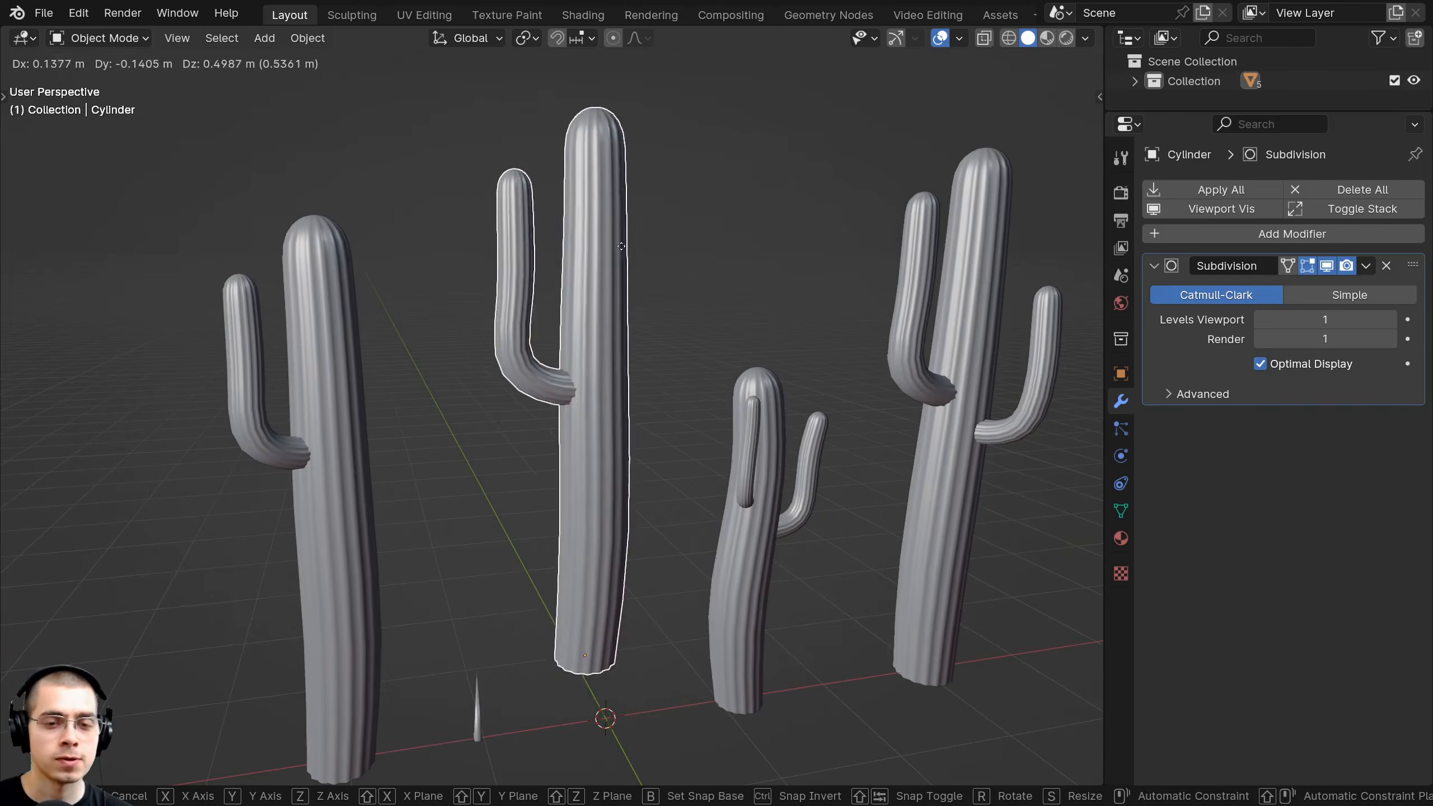
right_click(625, 252)
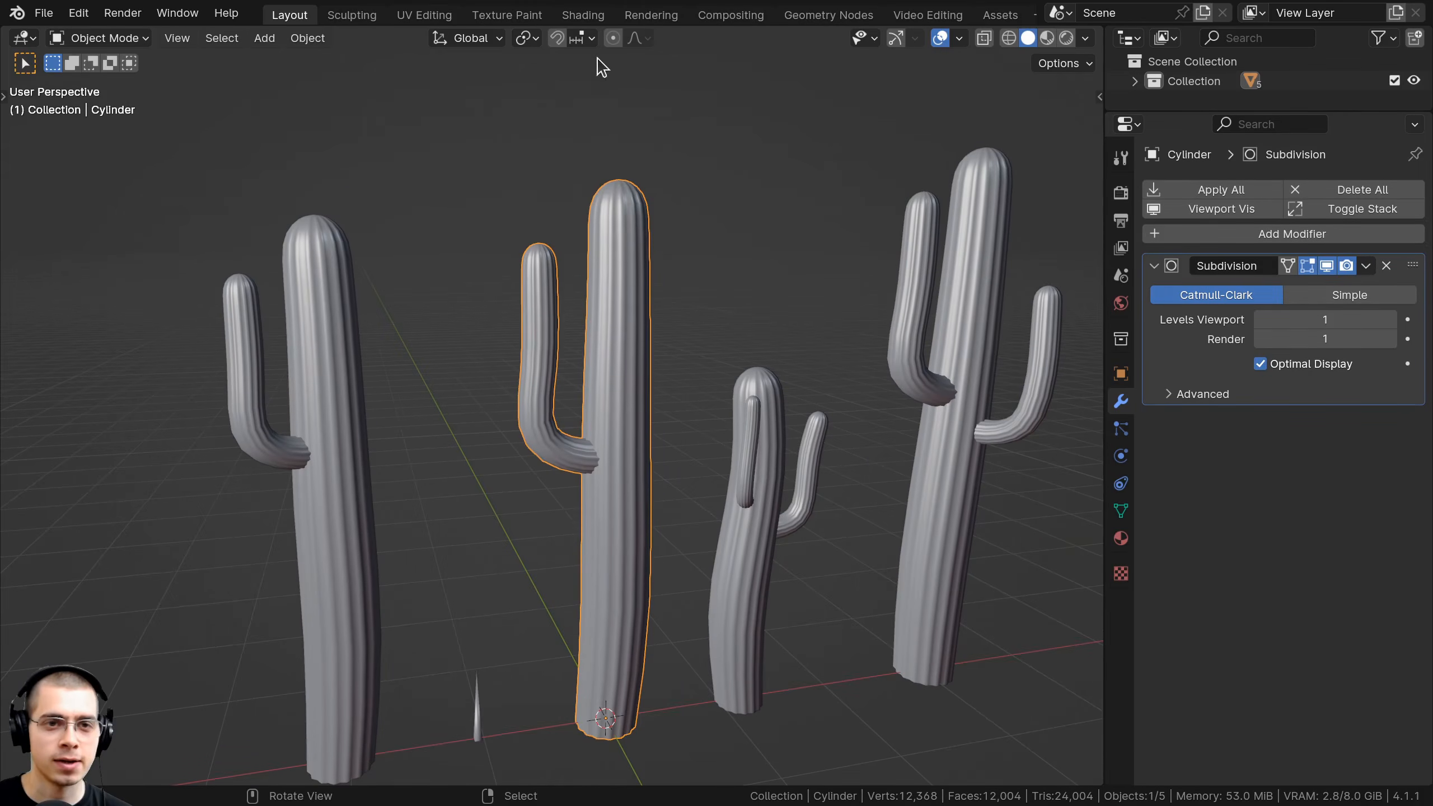
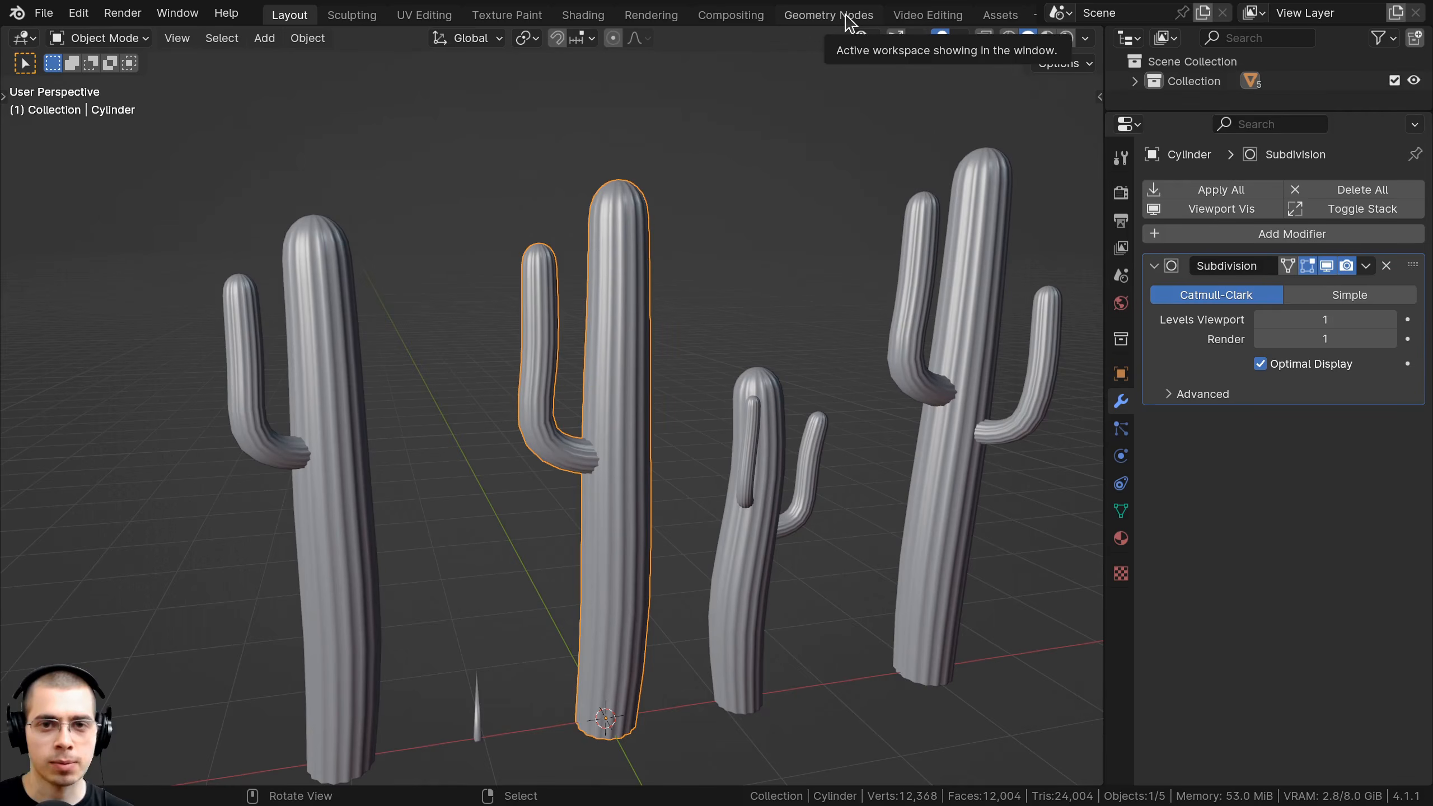
Switch to the Geometry Nodes workspace with the cacti in view.
scroll(1012, 17, right, 2)
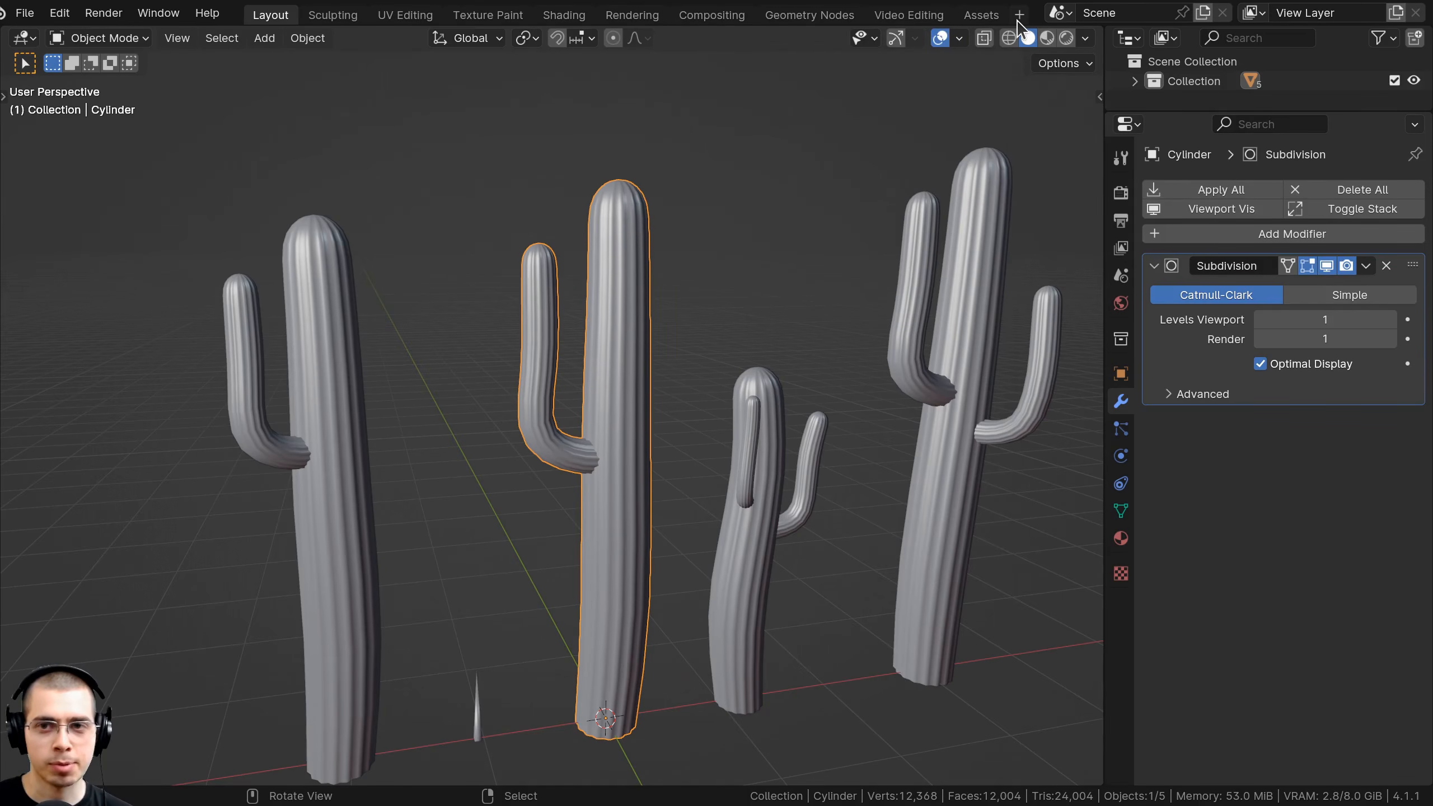
click(1019, 15)
mouse_move(998, 57)
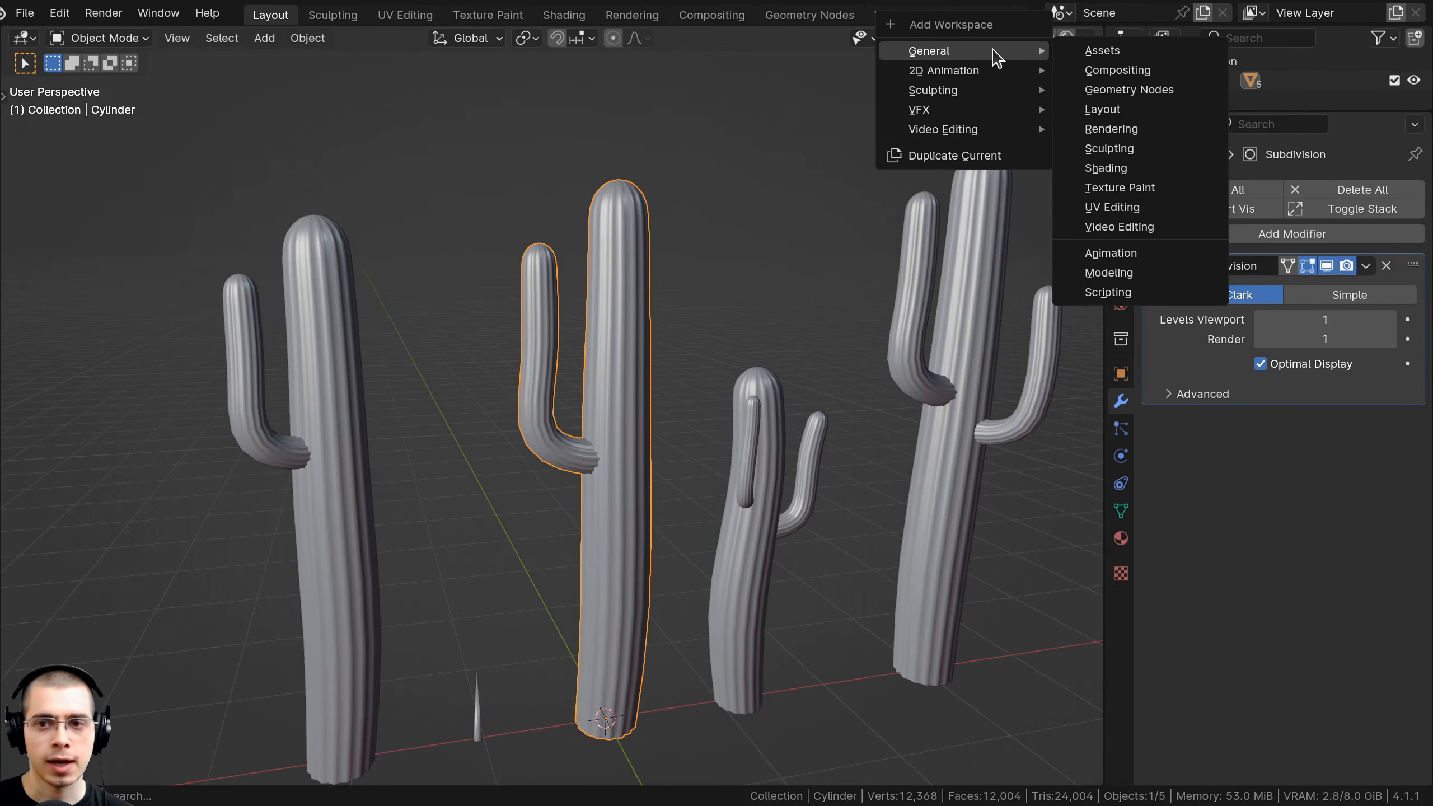
click(773, 20)
middle_drag(316, 389, 480, 396)
Create a new geometry node tree on the middle cactus named 'Spikes' and lay out its nodes.
click(1040, 41)
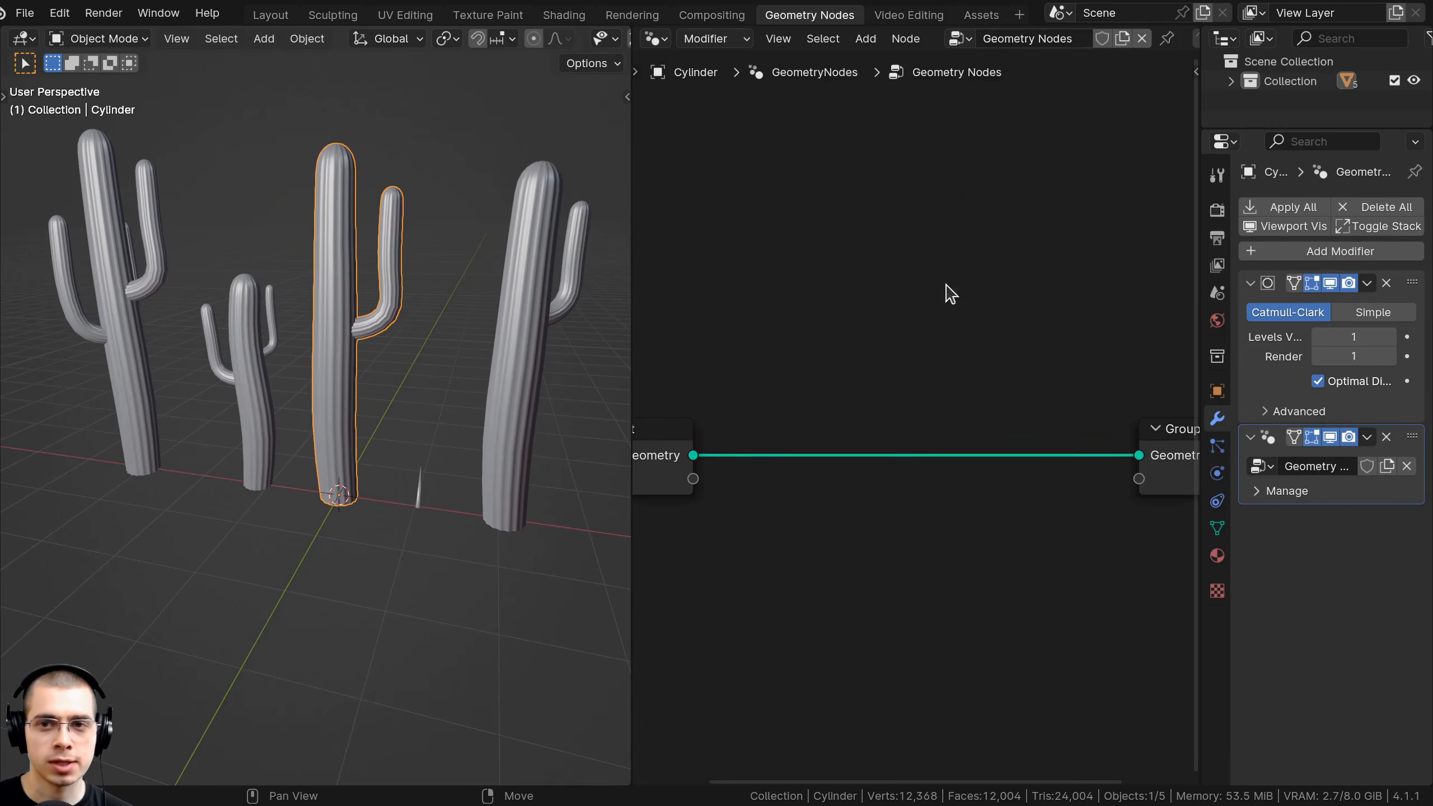
double_click(1006, 39)
text(S)
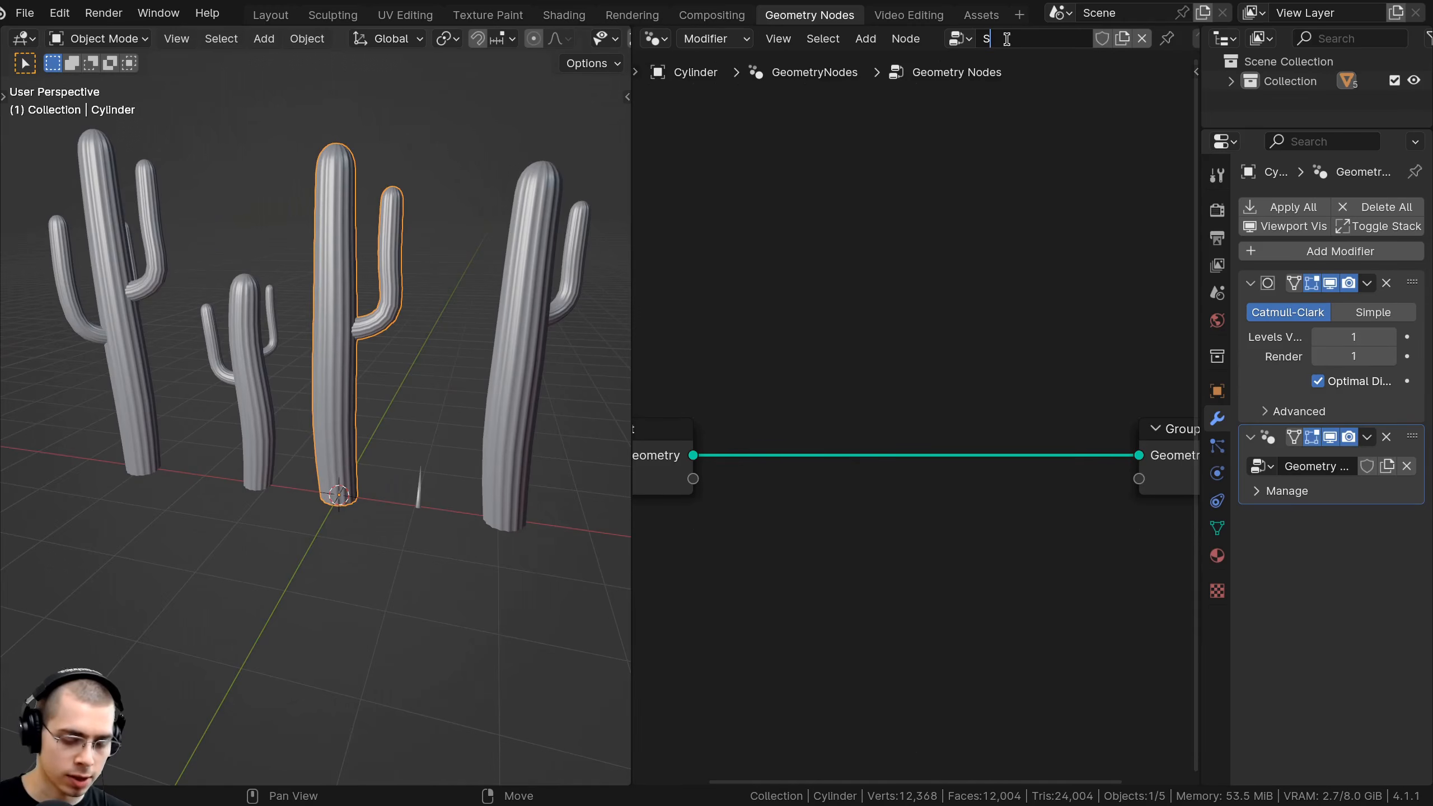
text(pikes)
key(Return)
key(Home)
drag(631, 361, 405, 361)
middle_drag(254, 348, 256, 362)
middle_drag(689, 336, 703, 337)
drag(559, 377, 497, 369)
middle_drag(497, 369, 502, 370)
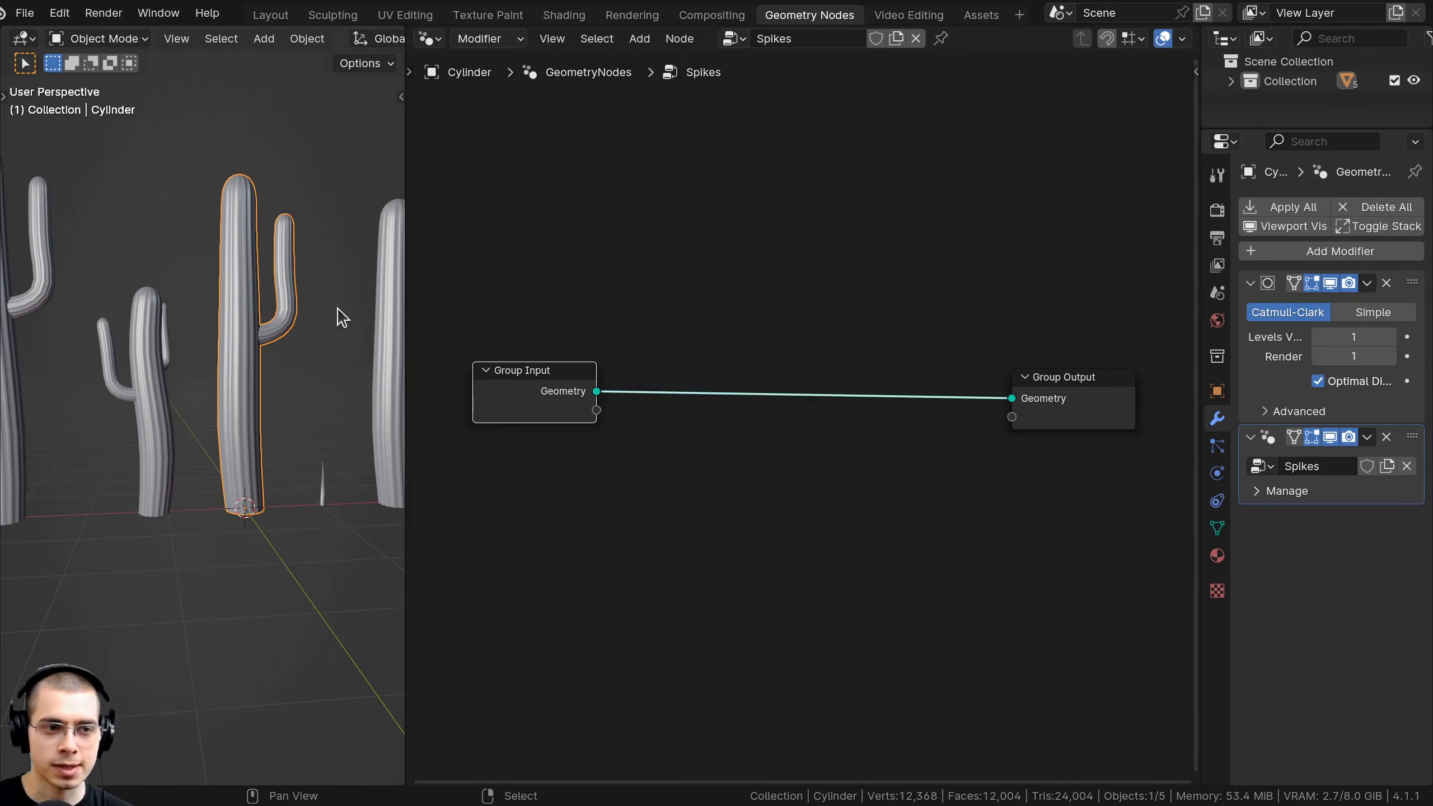
Insert a Distribute Points on Faces node between Group Input and Group Output.
key(shift+a)
mouse_move(663, 255)
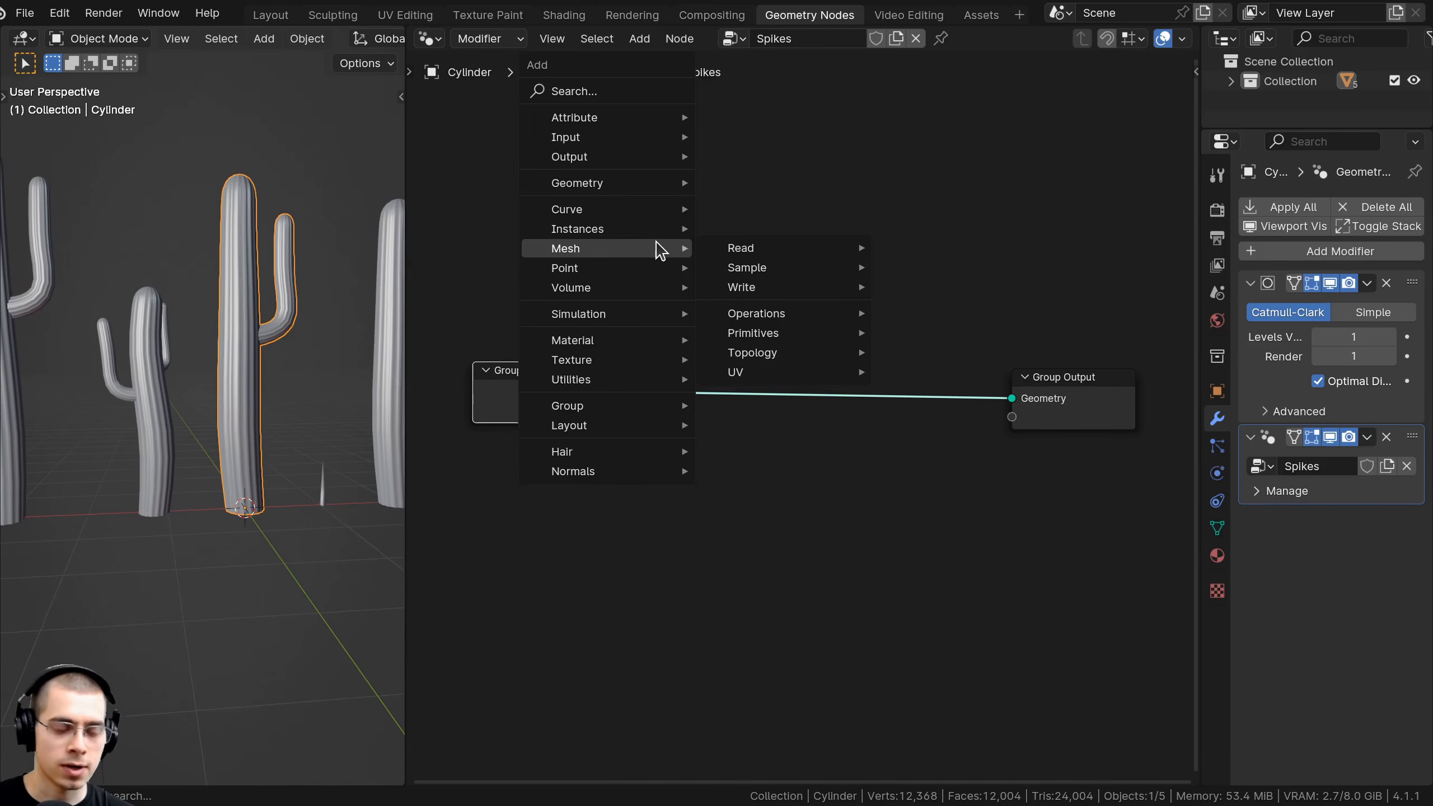
text(dis)
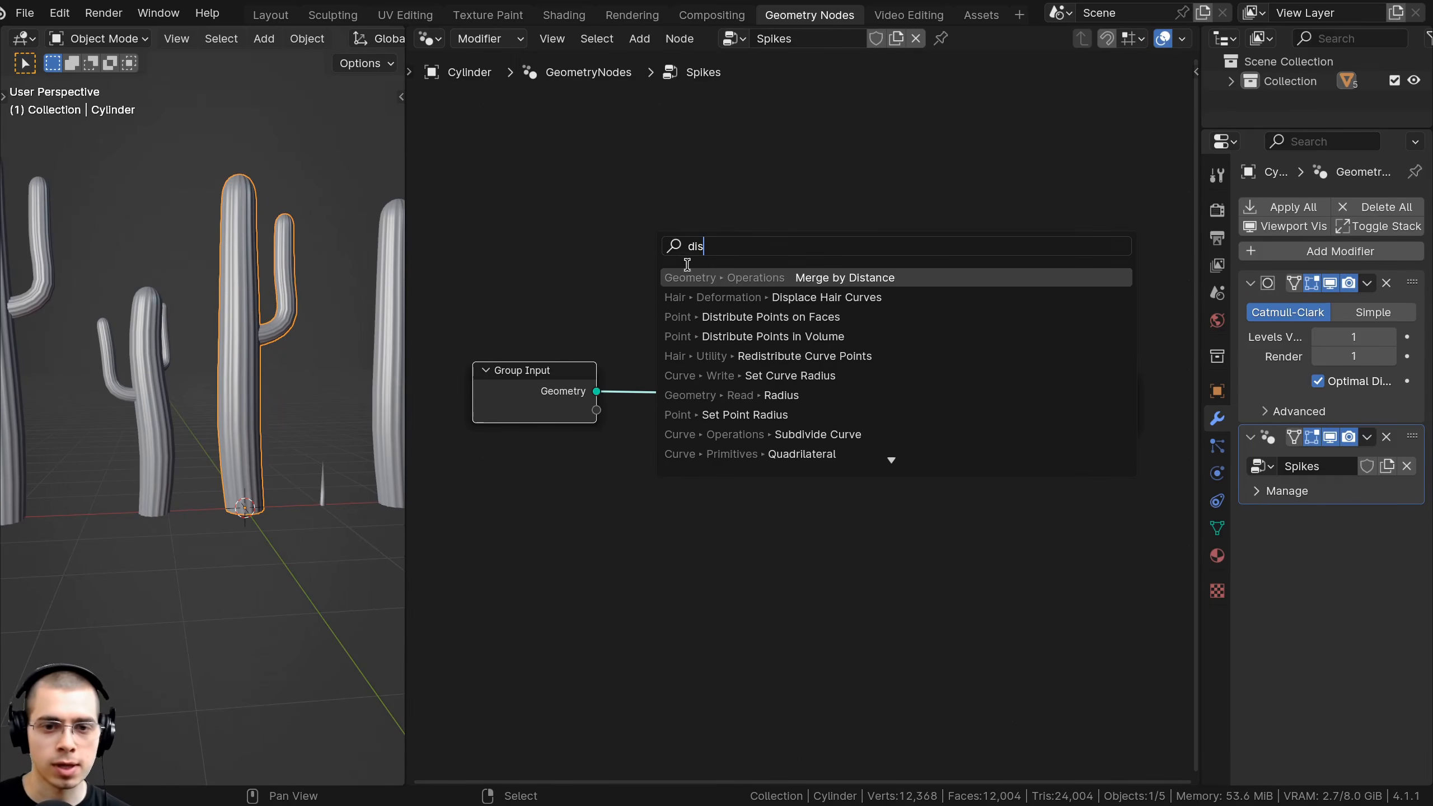
click(694, 317)
click(716, 395)
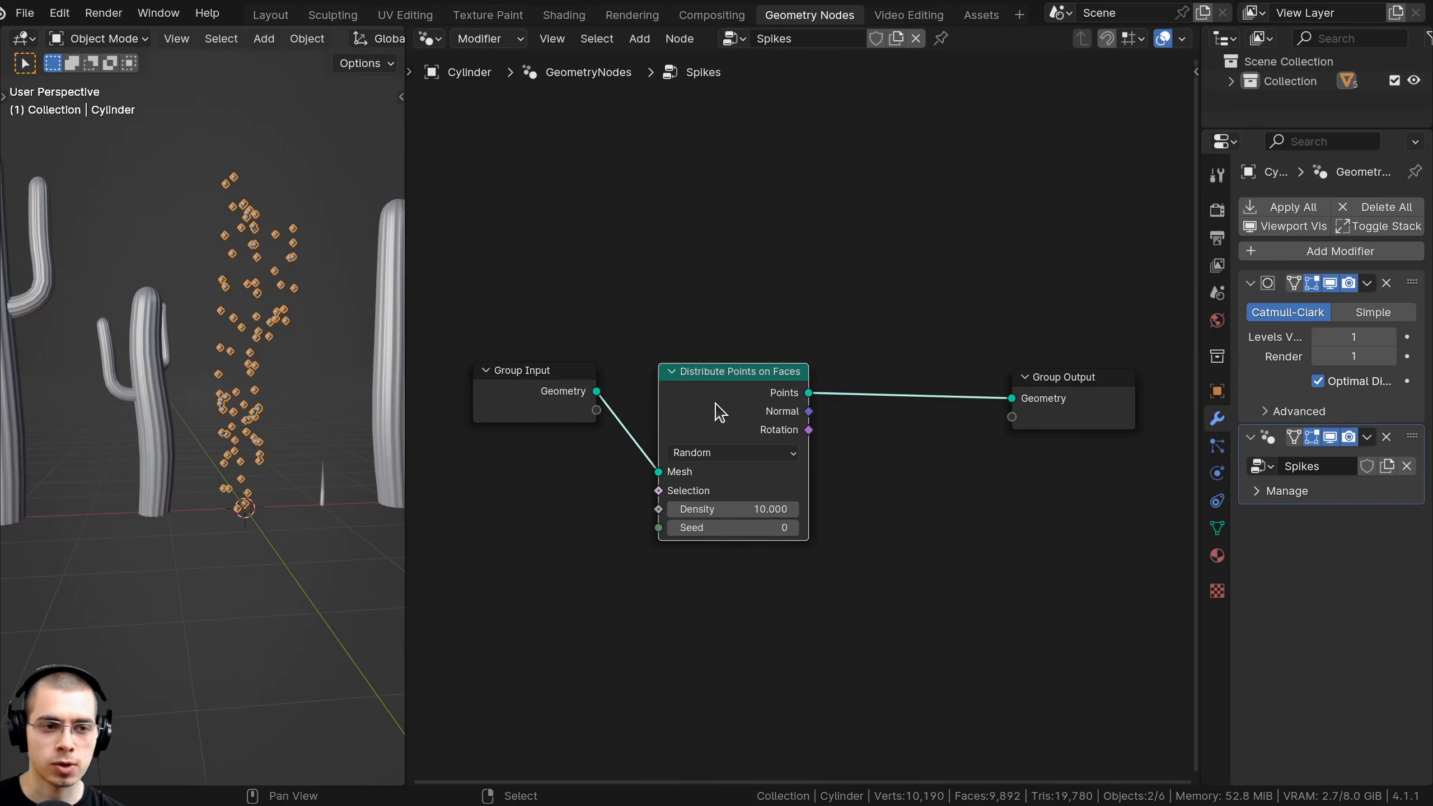
Insert an Instance on Points node after Distribute Points on Faces.
key(shift+a)
mouse_move(726, 258)
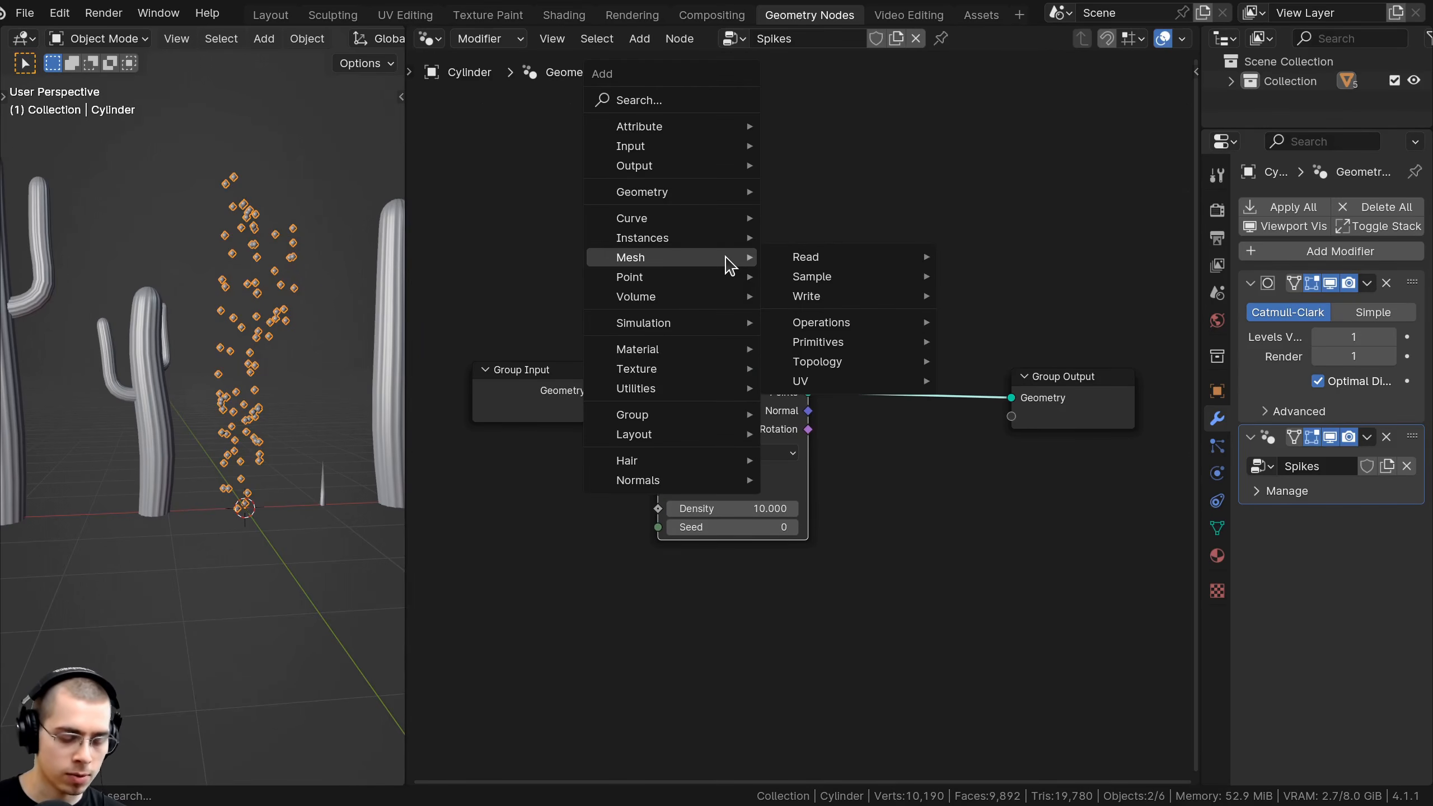
text(ins)
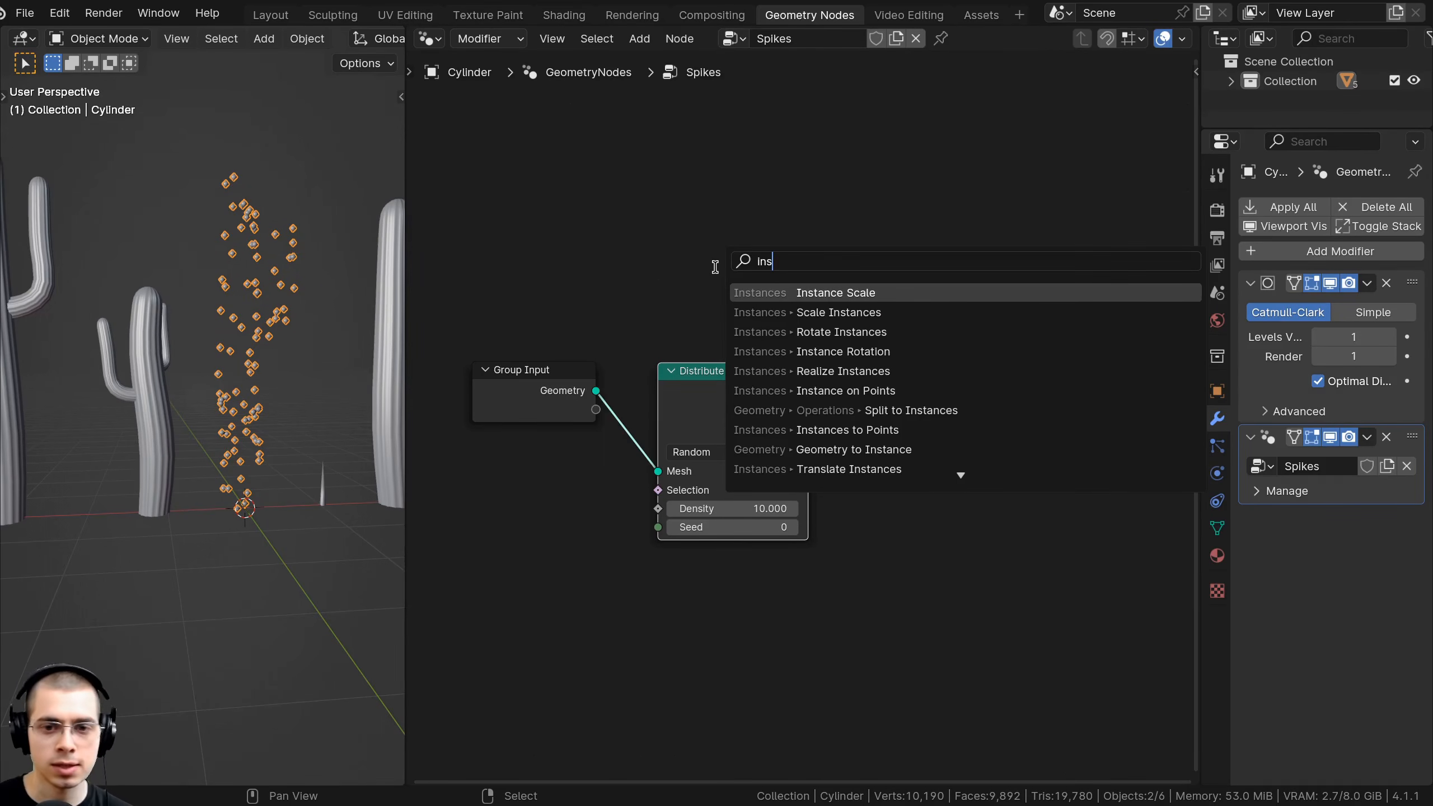
click(846, 391)
click(870, 359)
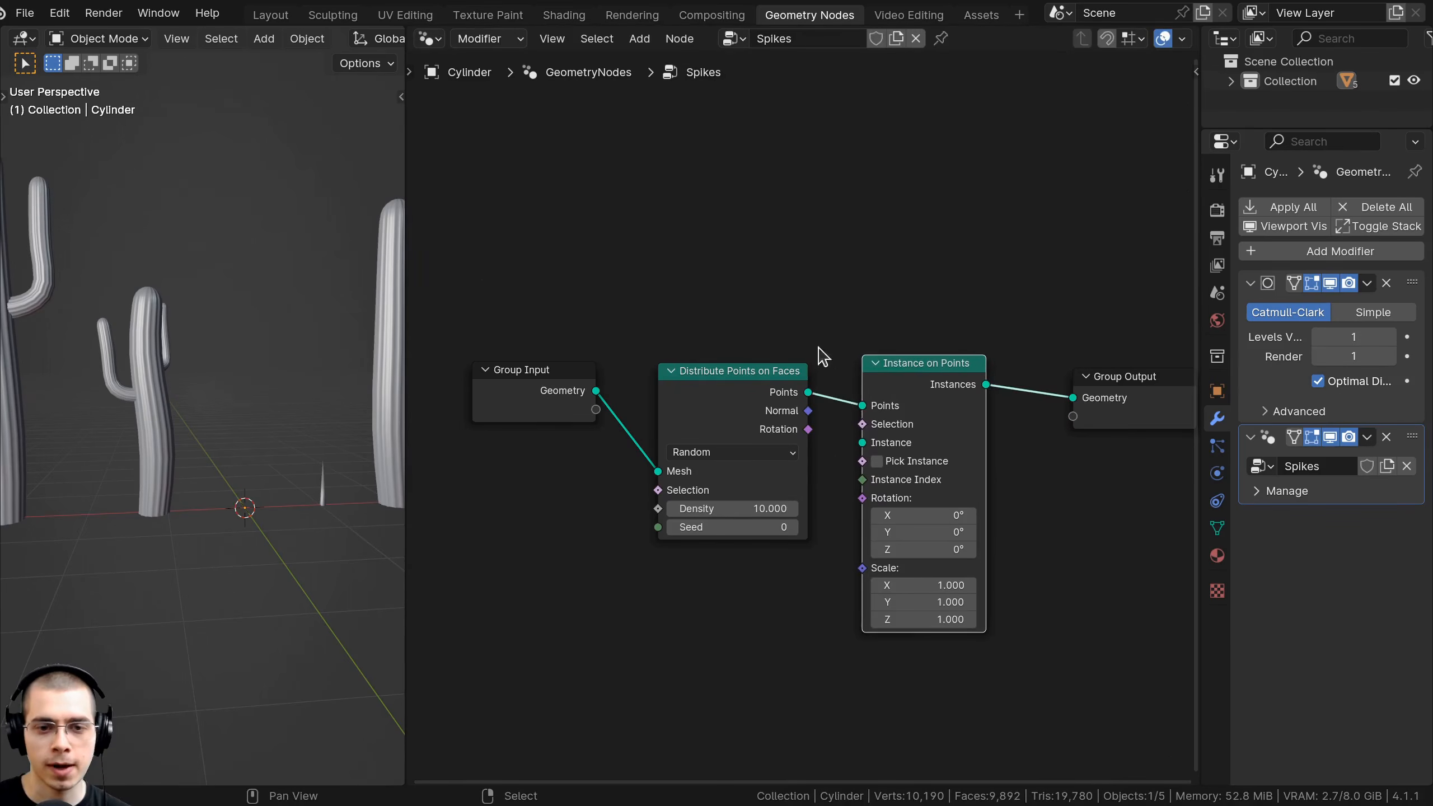
middle_drag(537, 286, 537, 257)
Add a Join Geometry node before the output and feed Group Input's Geometry into it.
key(shift+a)
mouse_move(666, 171)
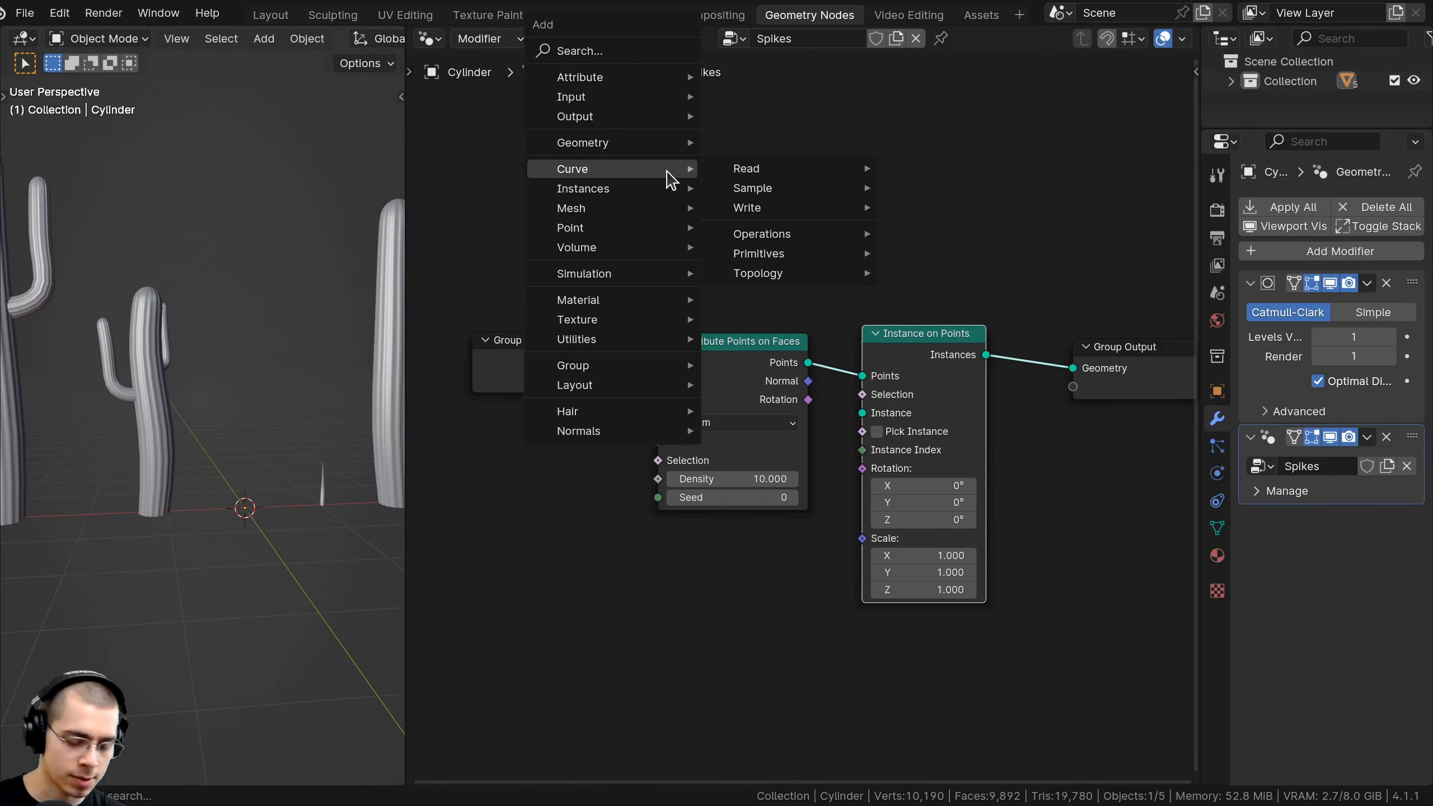
text(join)
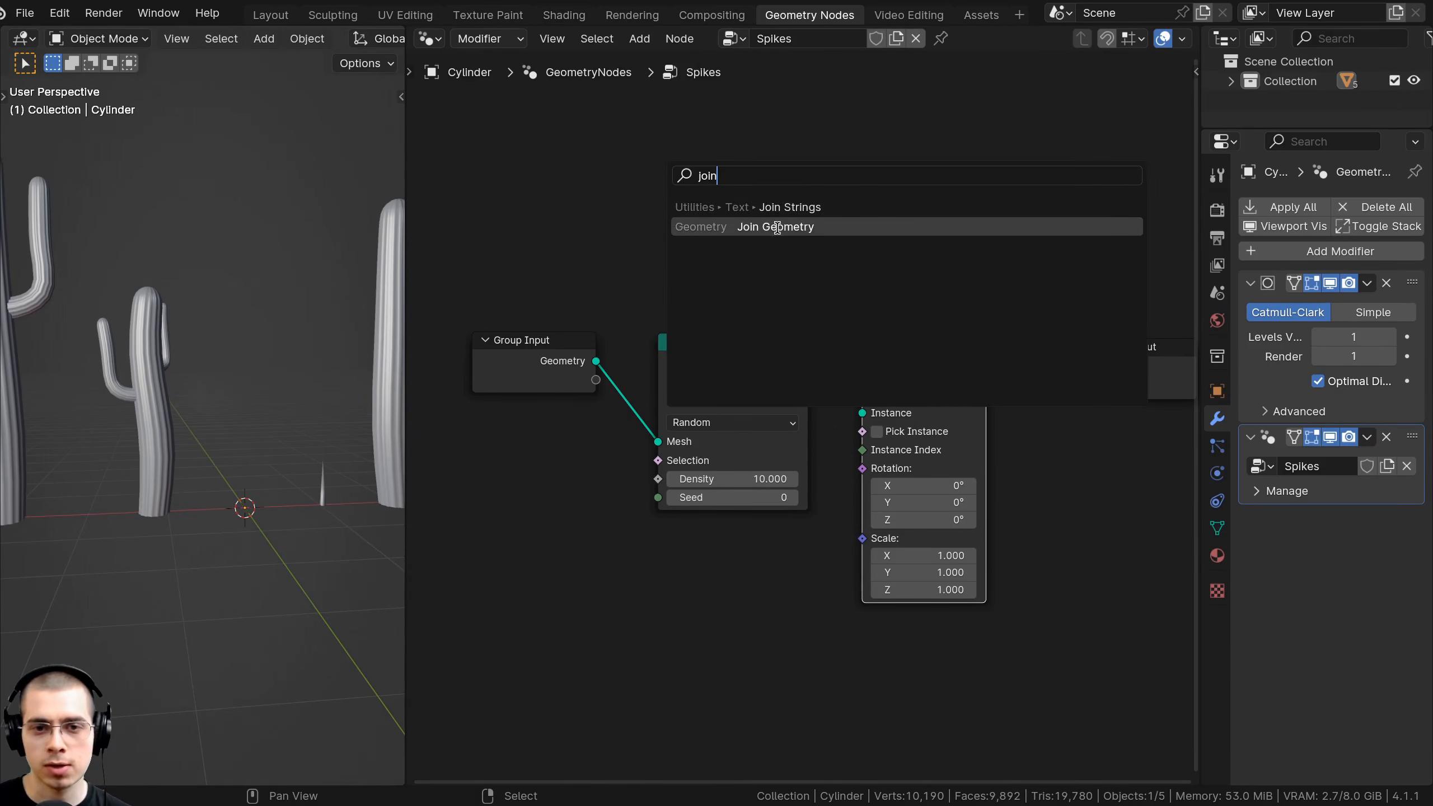
click(742, 227)
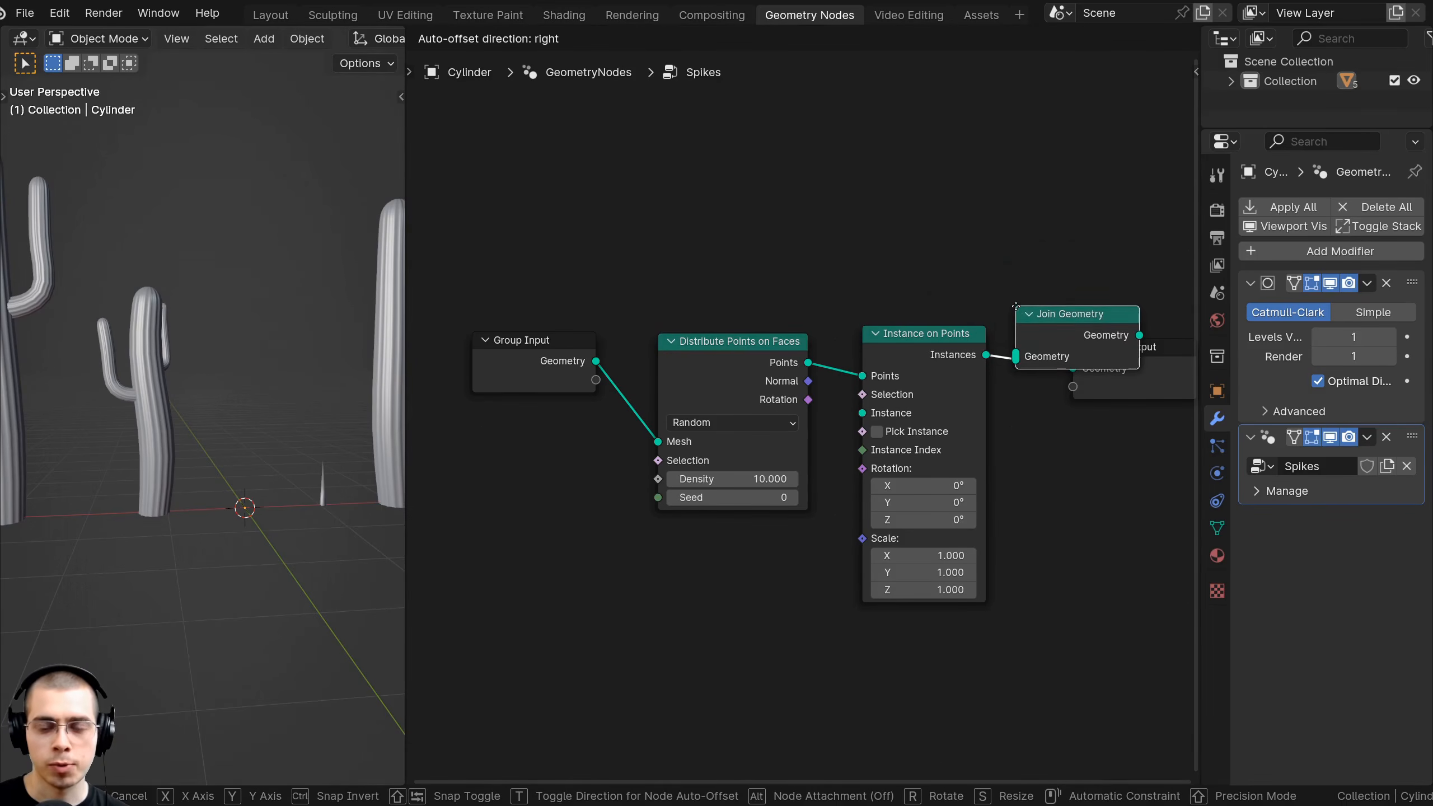
click(1020, 309)
drag(951, 243, 756, 392)
key(g)
click(755, 435)
click(612, 410)
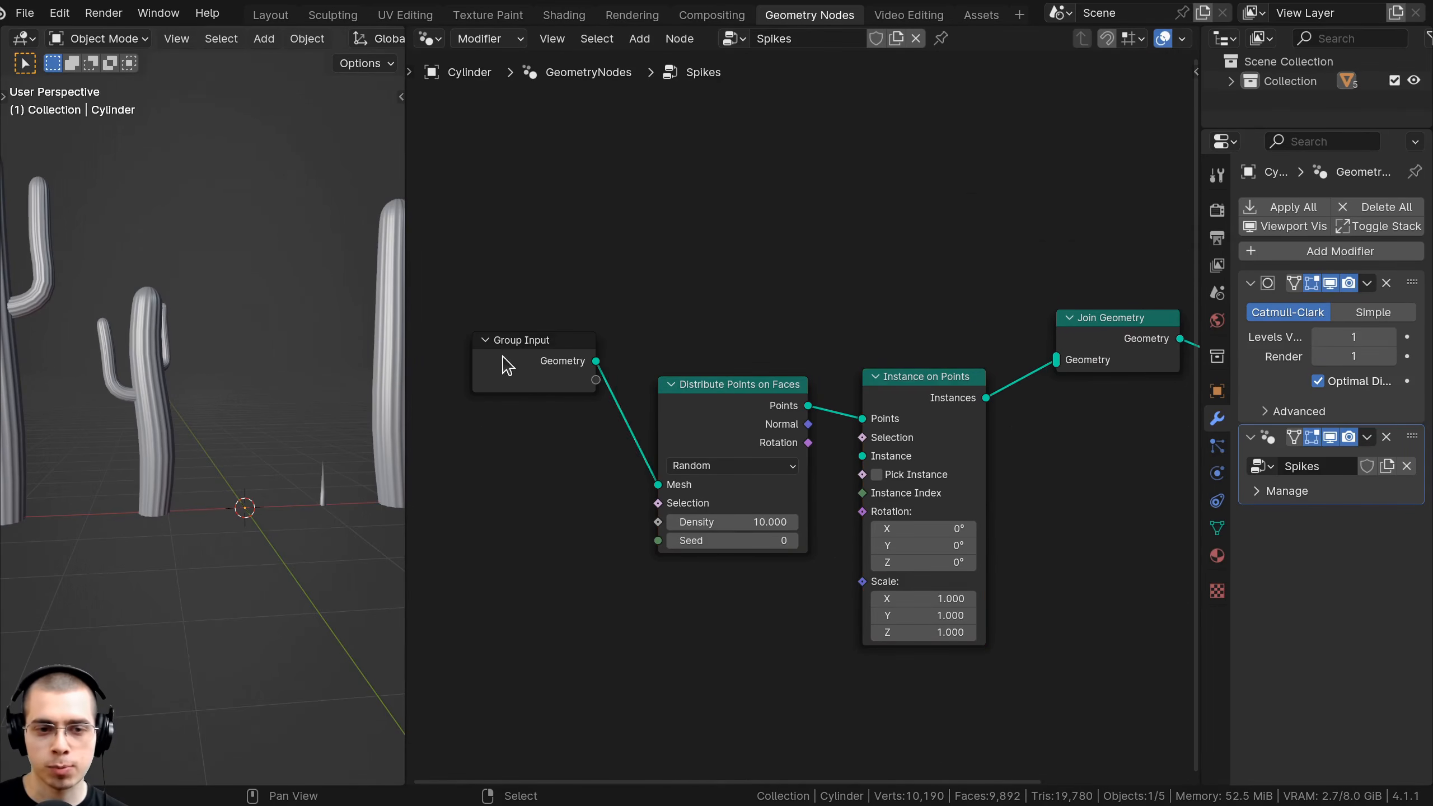
drag(503, 341, 492, 333)
drag(586, 353, 1063, 356)
Tidy the node layout beside Join Geometry and search for an Object Info node.
middle_drag(1103, 337, 1010, 305)
drag(1016, 299, 990, 299)
drag(1122, 216, 1170, 354)
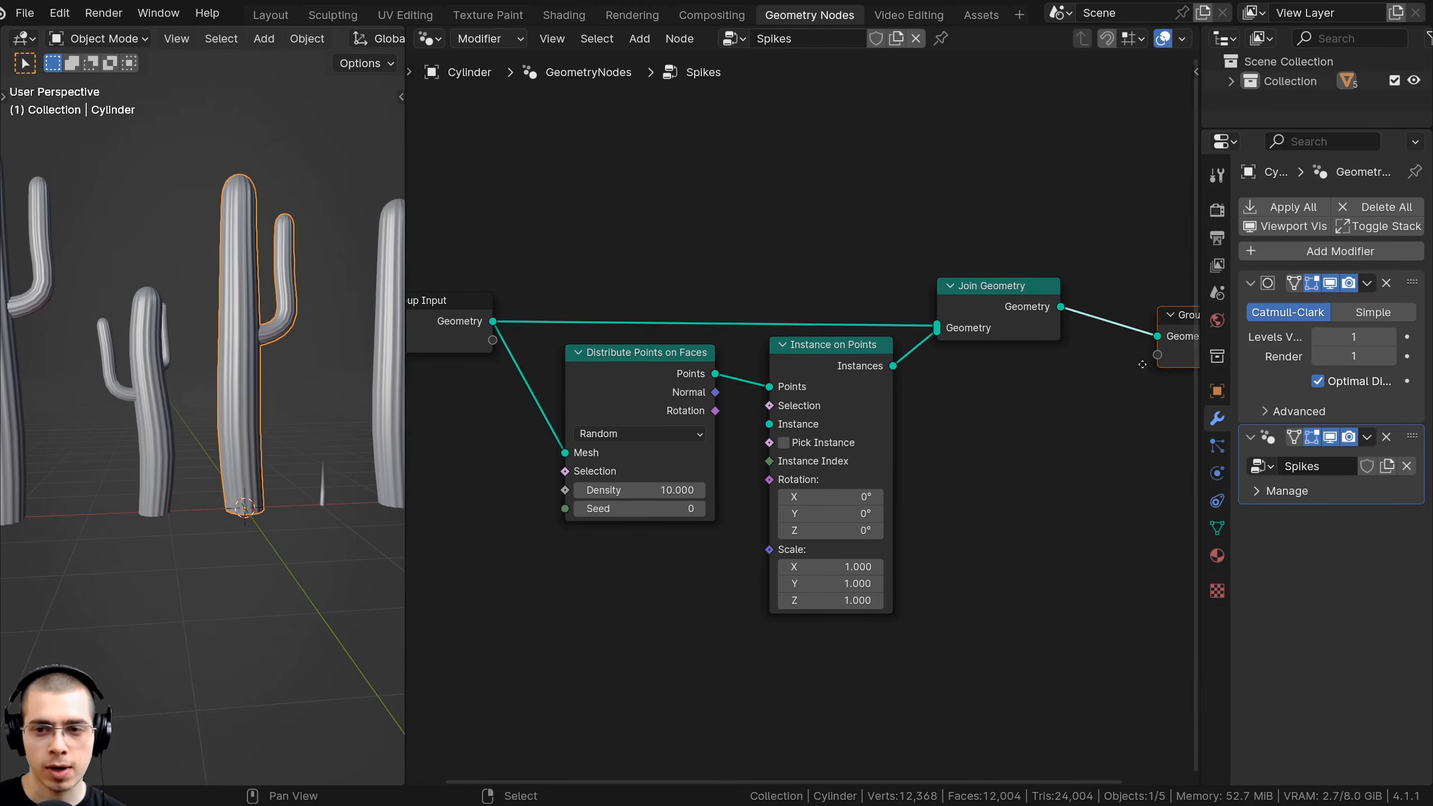
key(g)
click(1078, 336)
middle_drag(700, 380, 830, 377)
drag(747, 376, 719, 375)
middle_drag(694, 374, 737, 333)
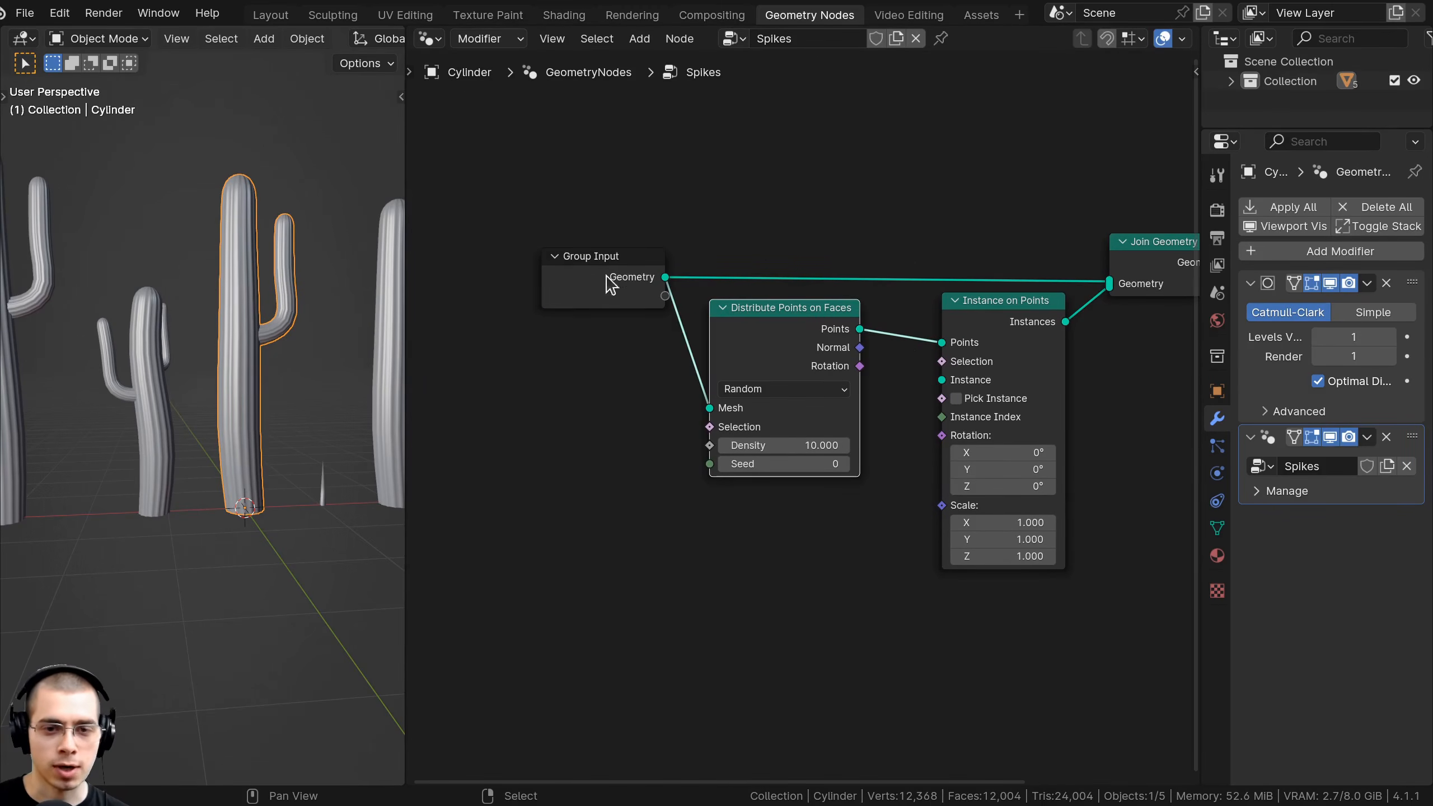
key(shift+a)
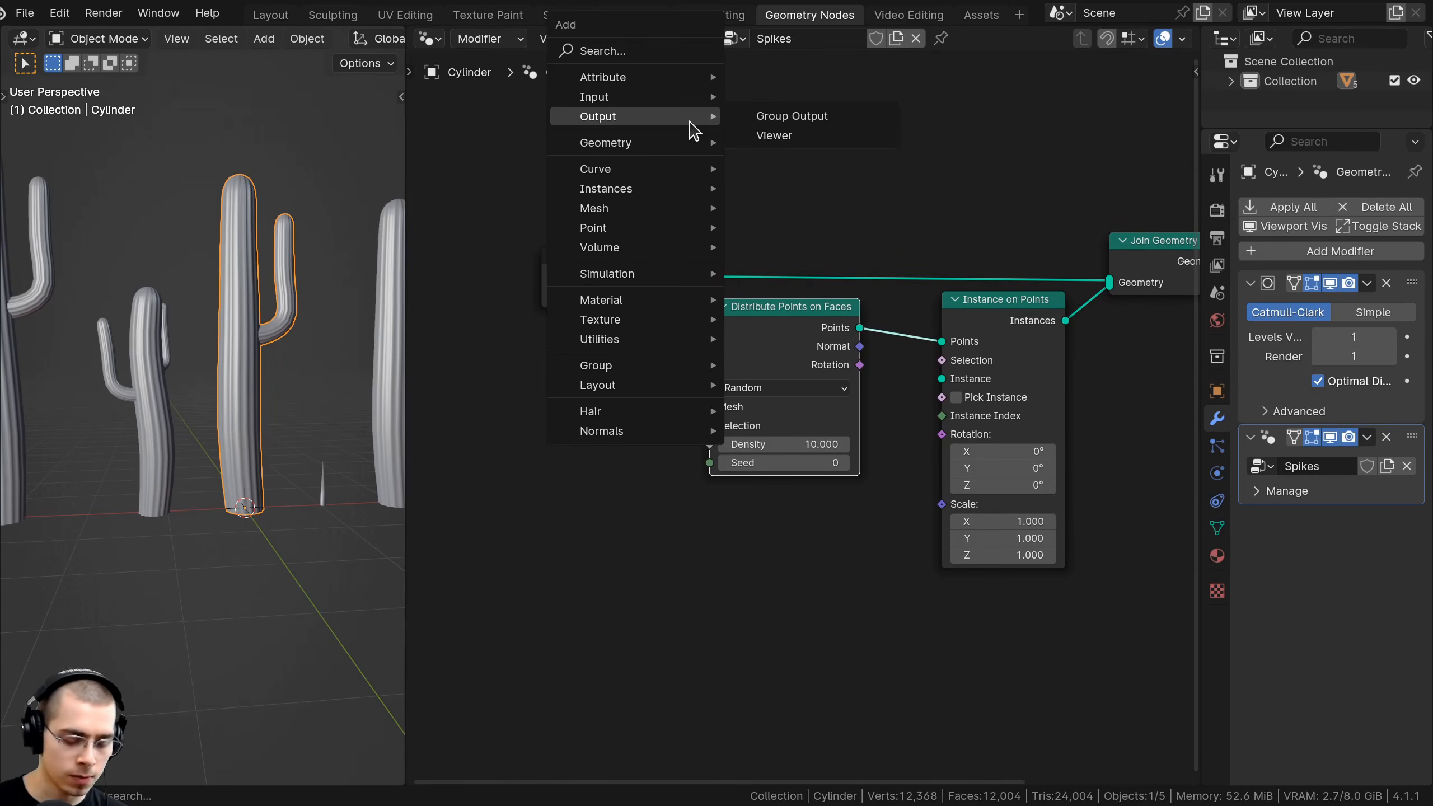
text(obje)
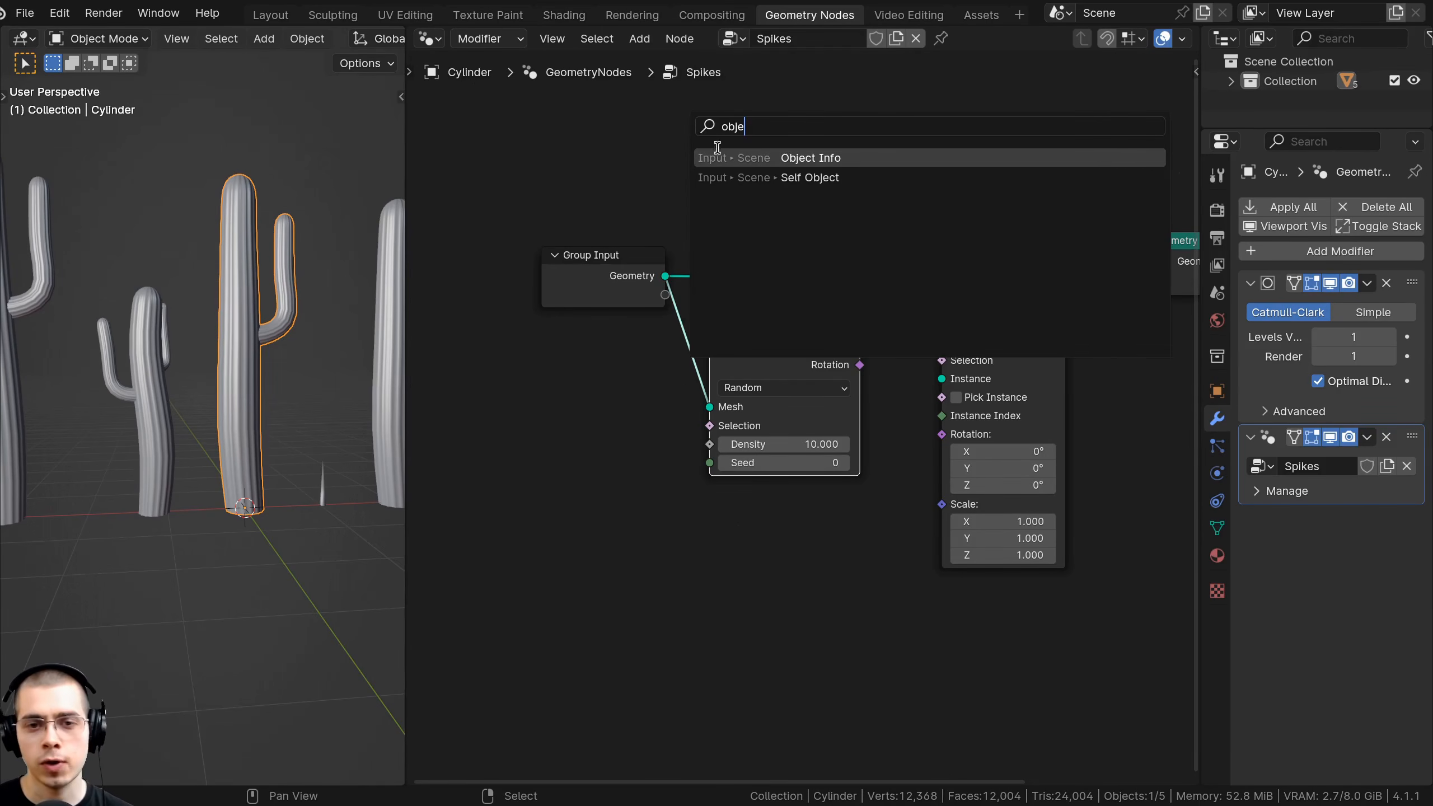
Add Object Info, link its Geometry to the Instance input, and set Density to 0.1.
click(728, 162)
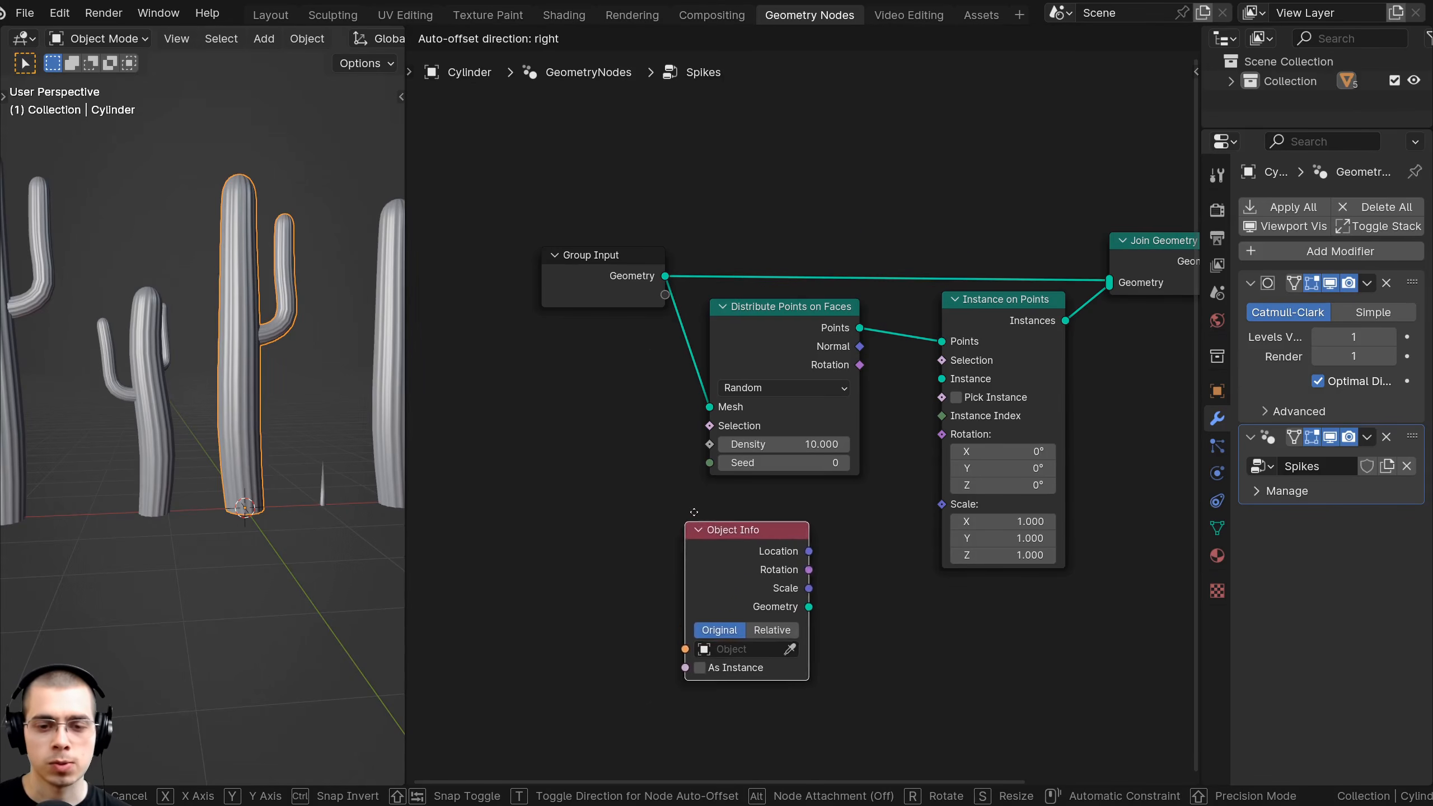
click(740, 520)
middle_drag(737, 512, 729, 473)
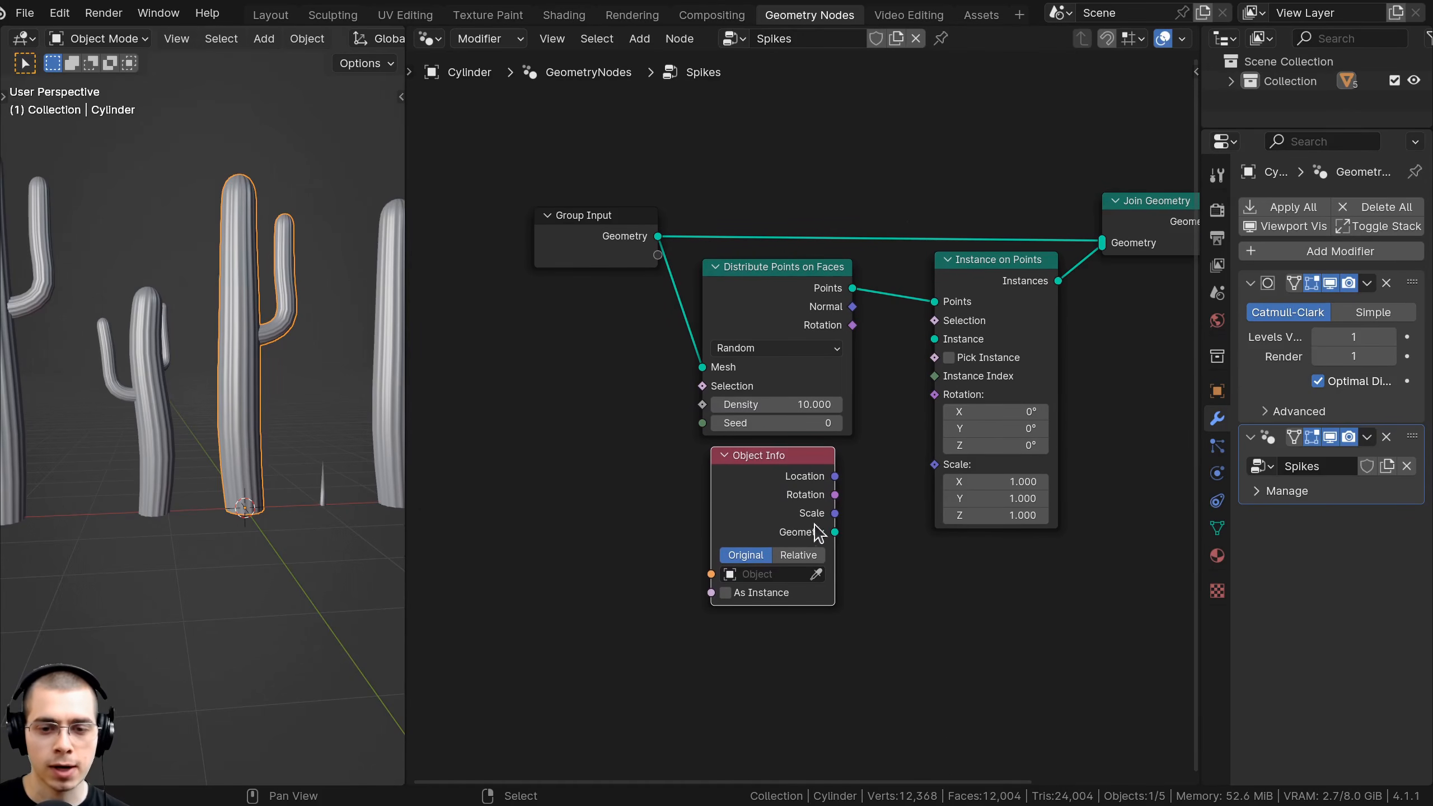
drag(835, 532, 935, 338)
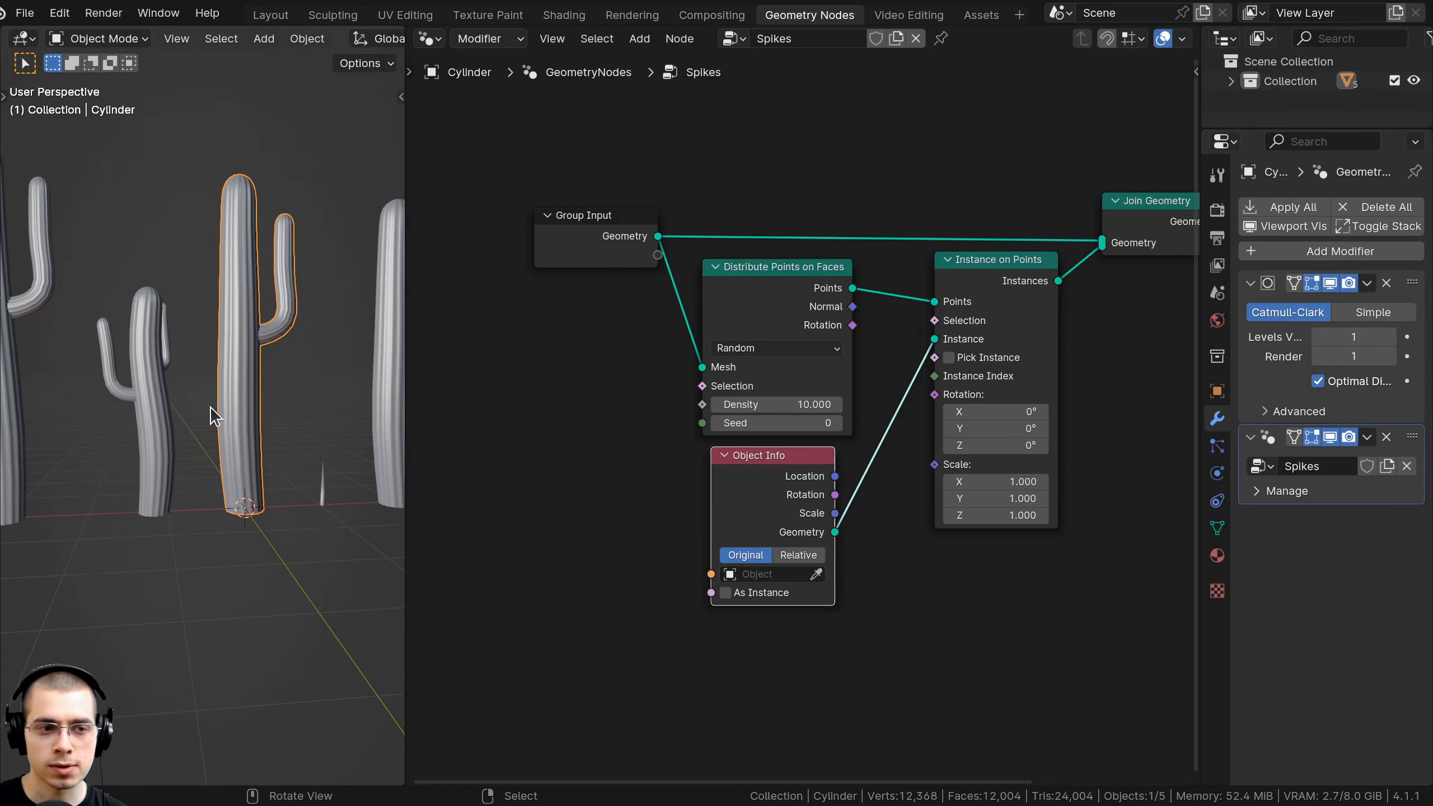
scroll(804, 418, up, 5)
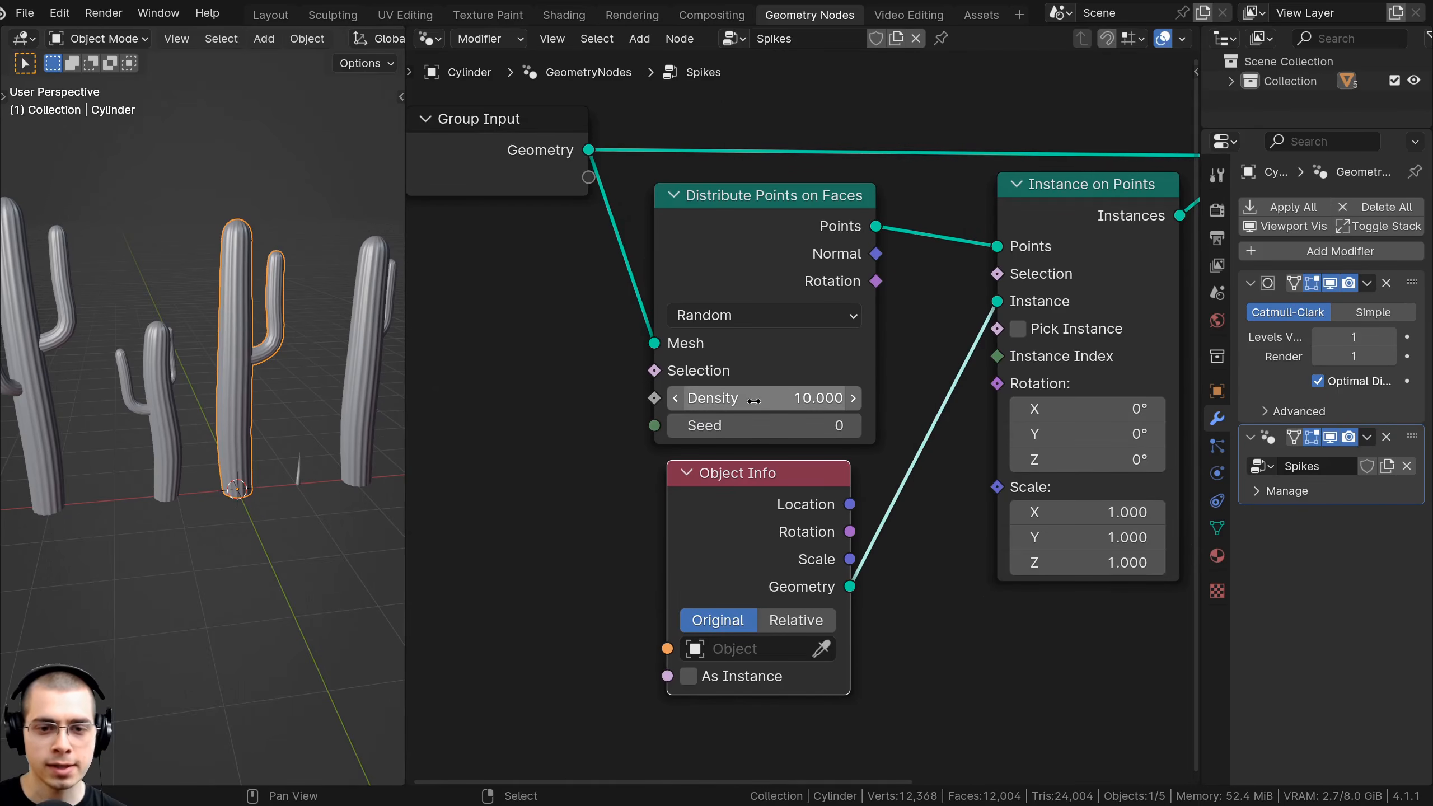
click(754, 399)
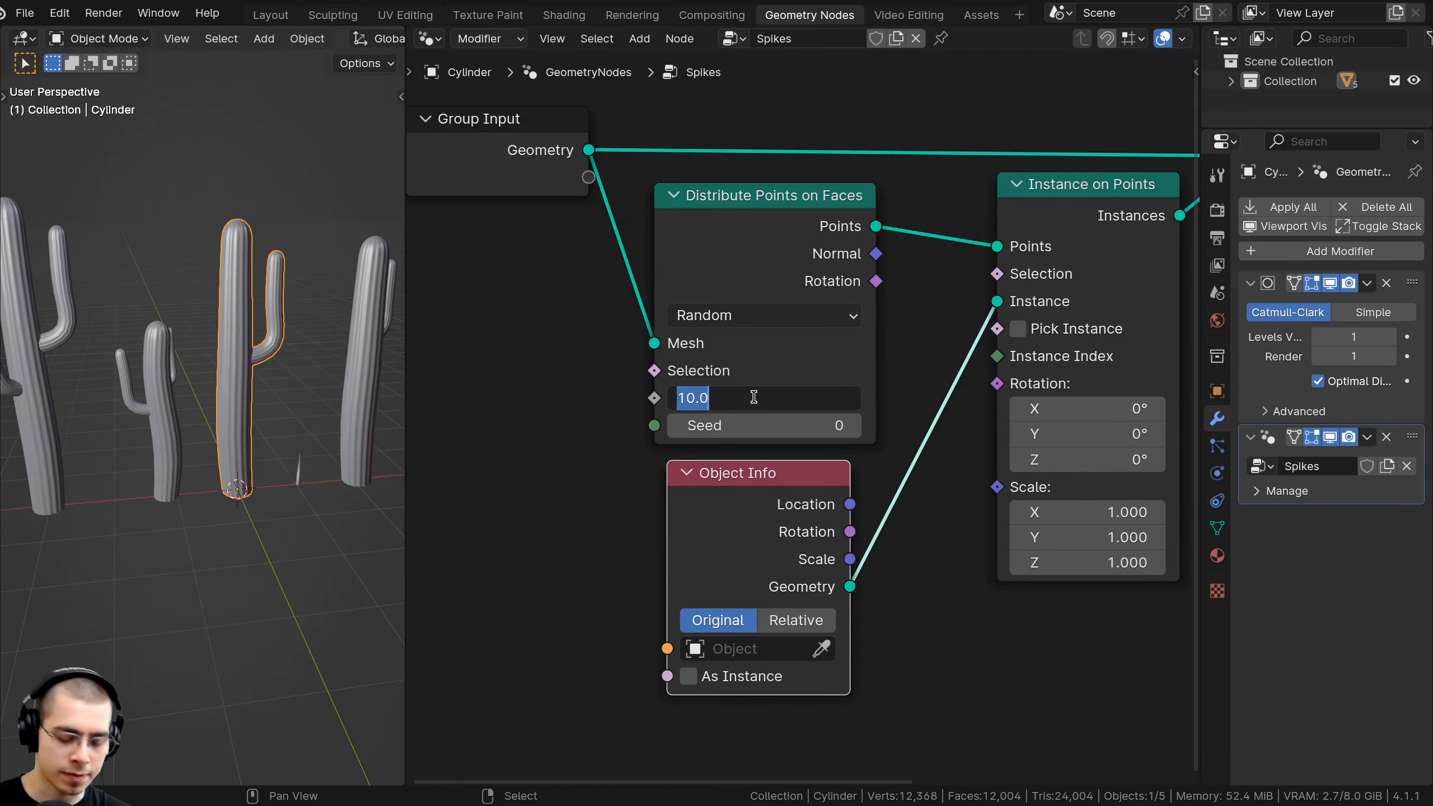
text(0.1)
key(Return)
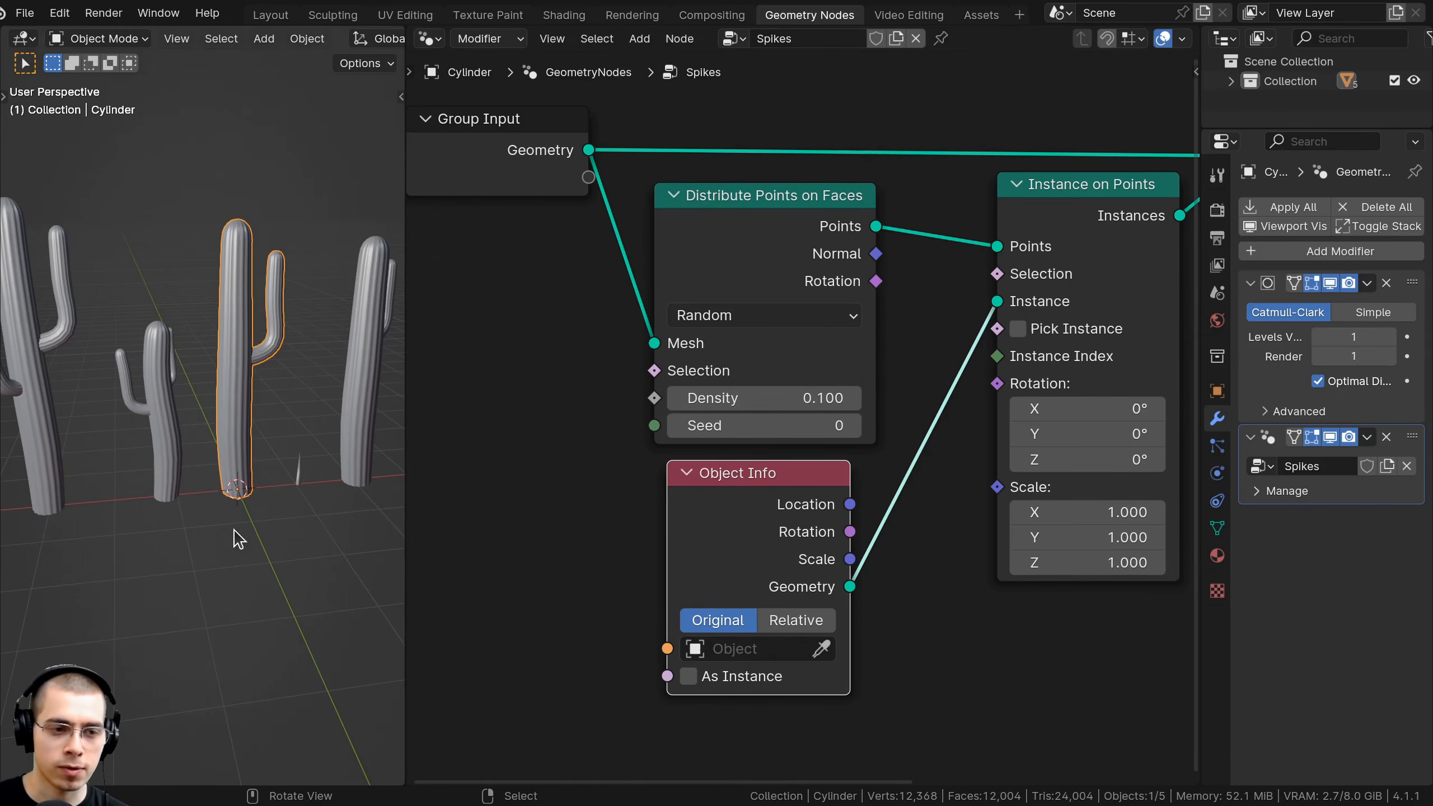
Eyedrop the spike object into Object Info's Object field.
scroll(240, 539, up, 3)
middle_drag(240, 539, 161, 409)
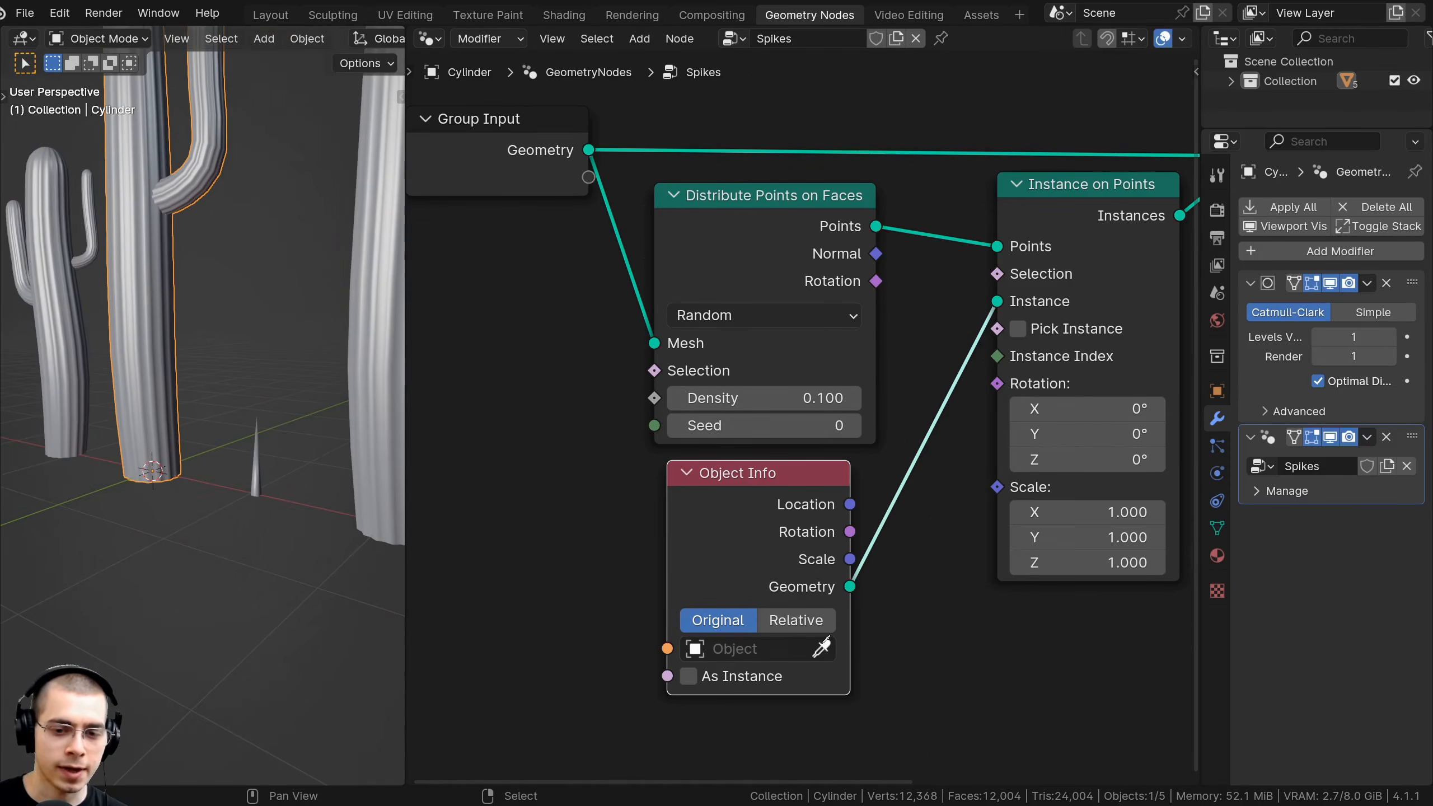
click(821, 648)
click(262, 423)
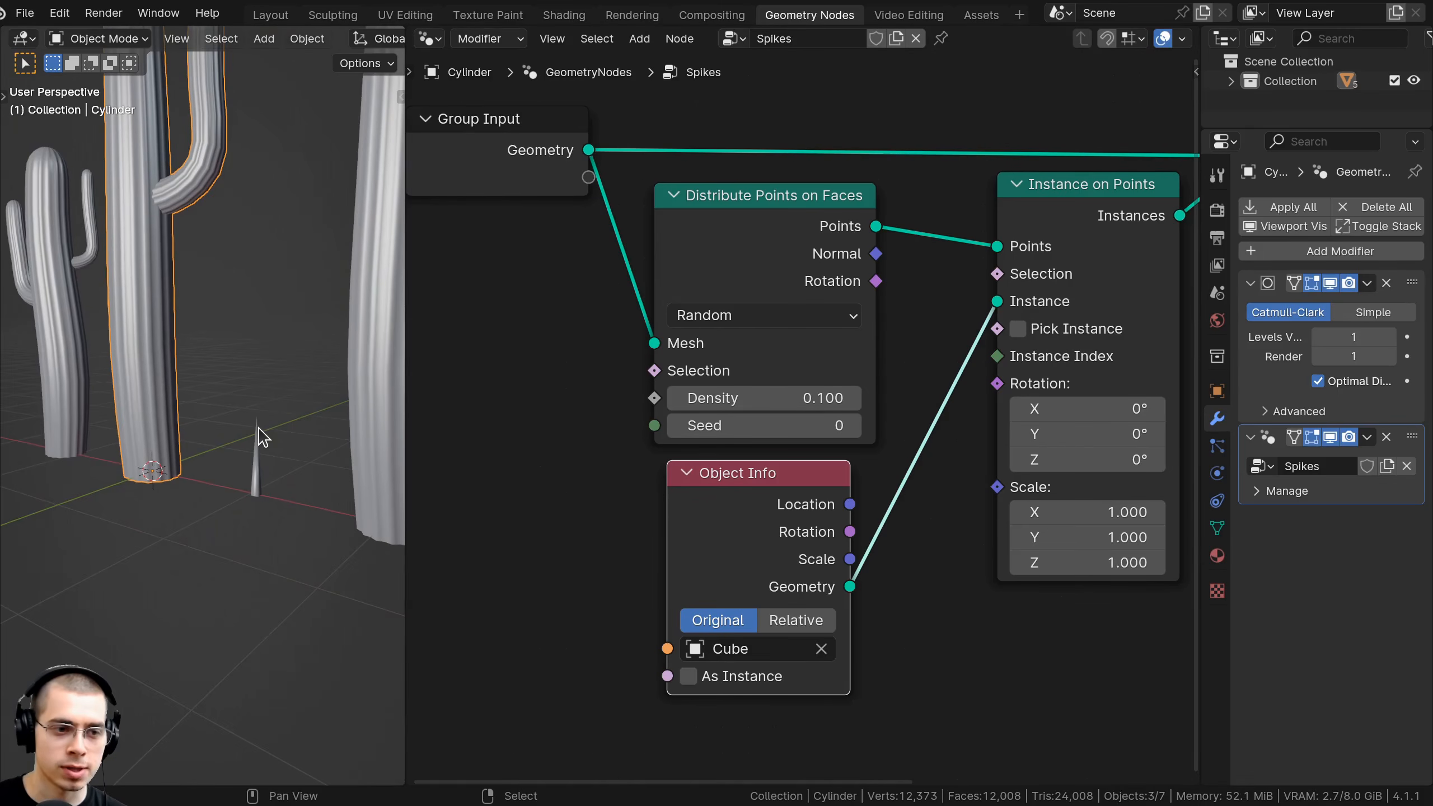
Raise the point Density to 4.6 so spikes cover the cactus.
middle_drag(261, 429, 277, 330)
scroll(277, 340, up, 1)
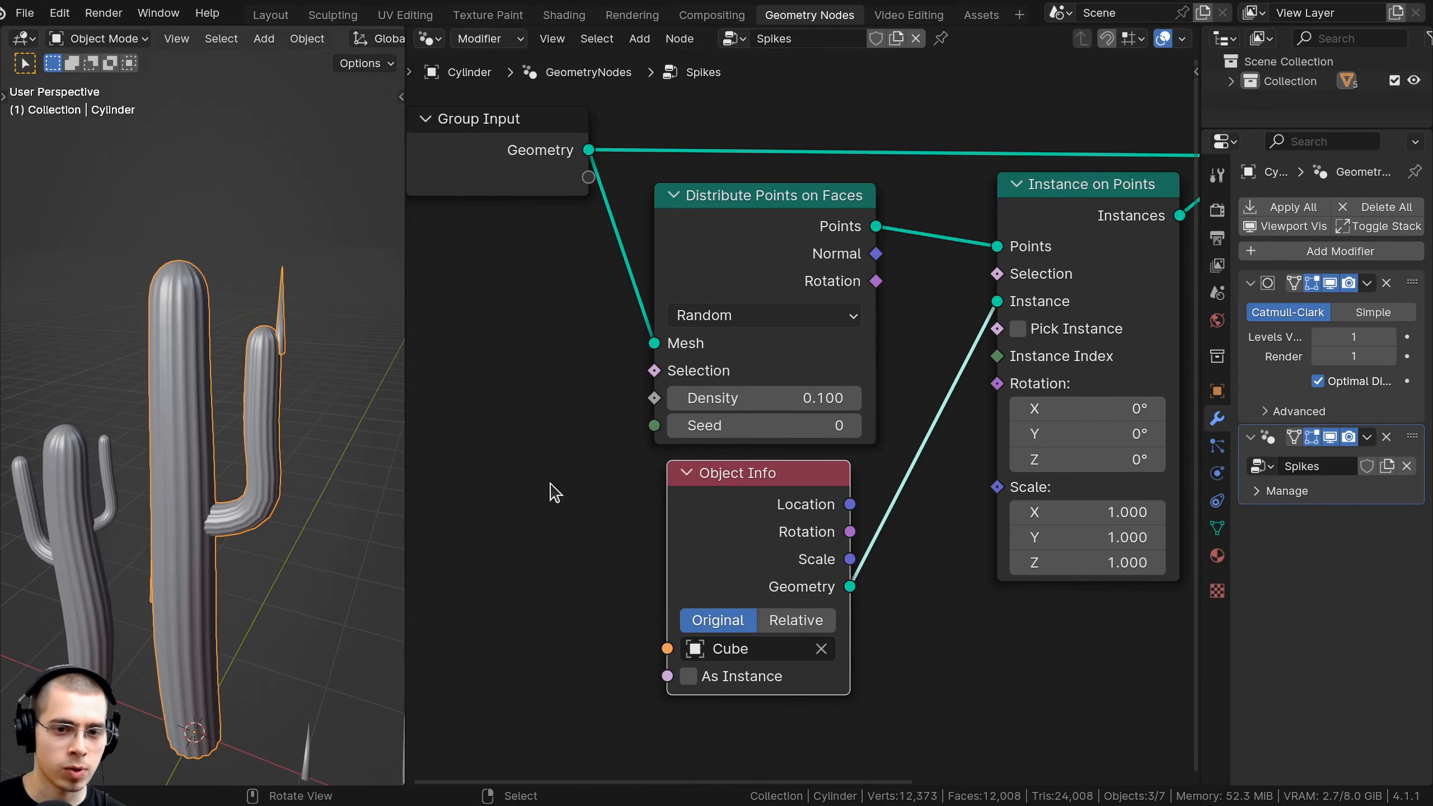
middle_drag(551, 489, 552, 485)
drag(795, 394, 922, 394)
middle_drag(248, 469, 317, 451)
middle_drag(284, 298, 266, 327)
scroll(267, 327, up, 4)
Switch the spike distribution method to Poisson Disk.
middle_drag(653, 338, 685, 314)
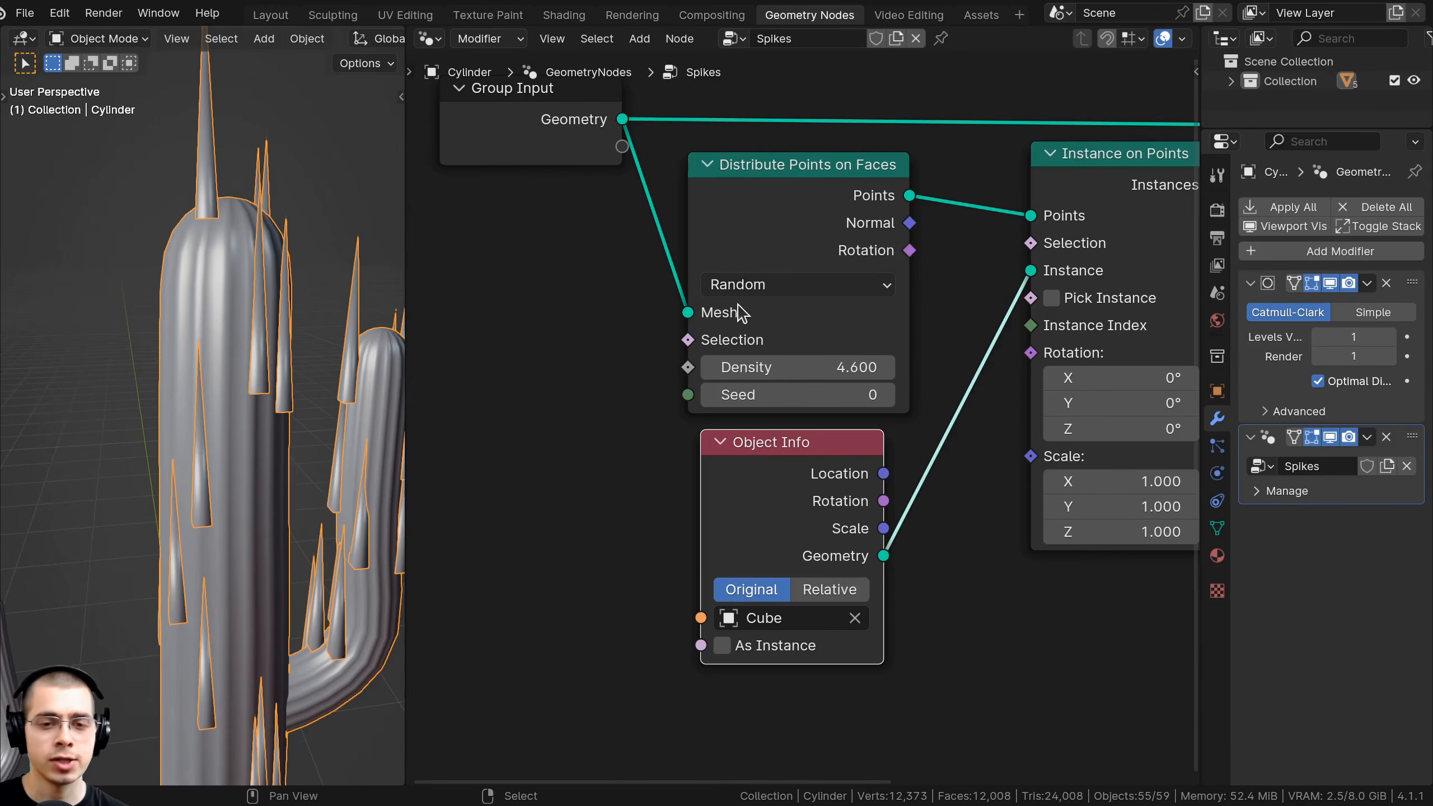
click(743, 285)
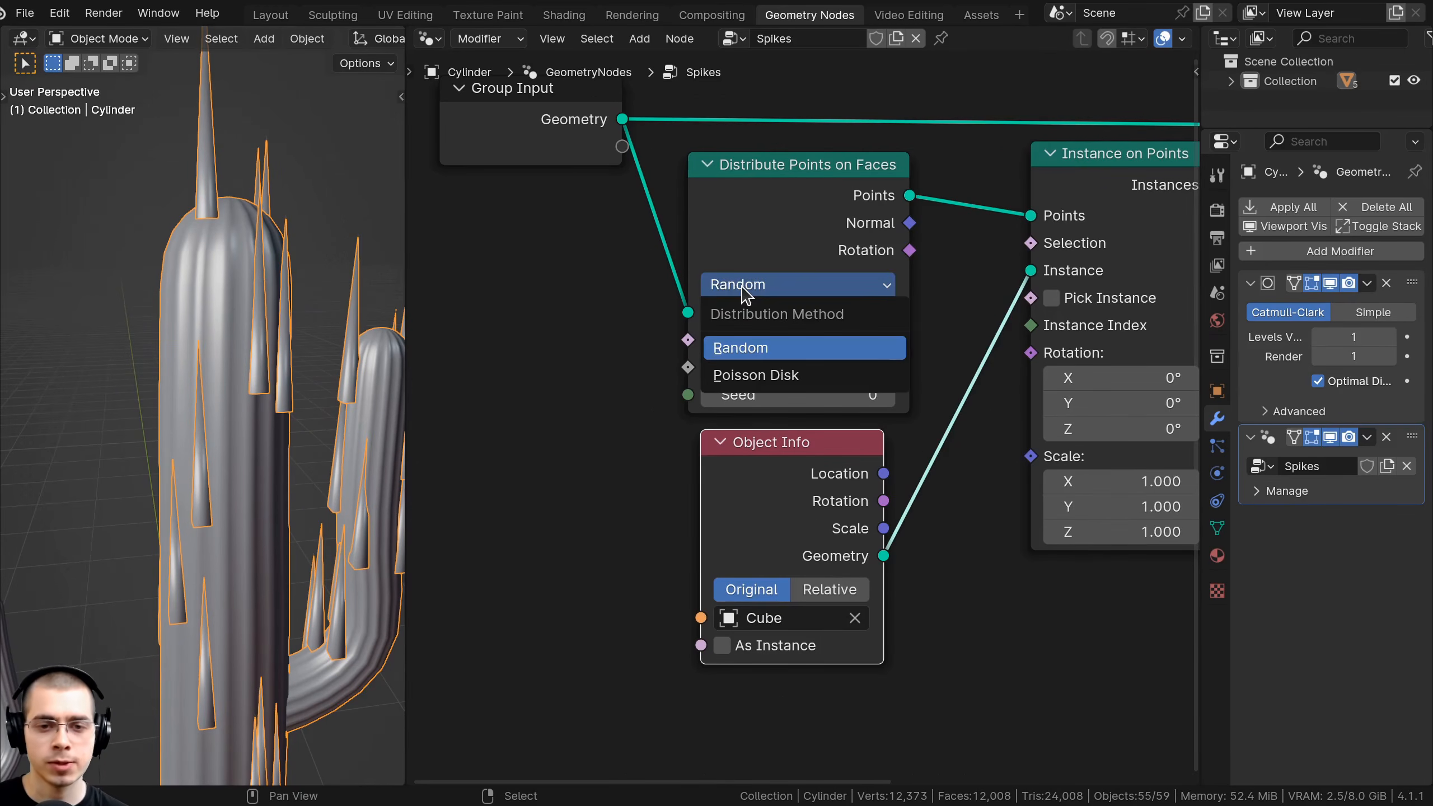
click(781, 377)
drag(719, 508, 724, 628)
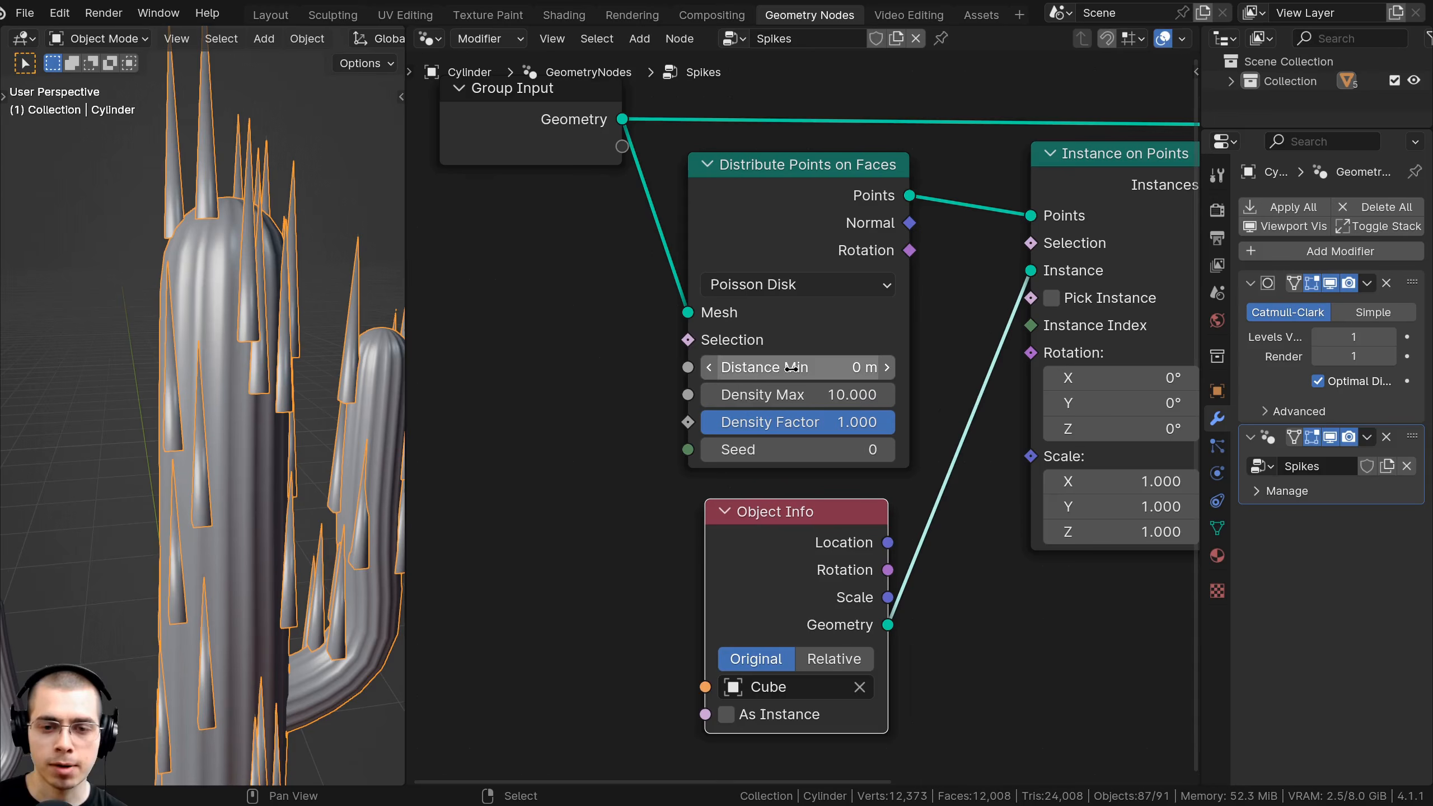
middle_drag(215, 266, 237, 248)
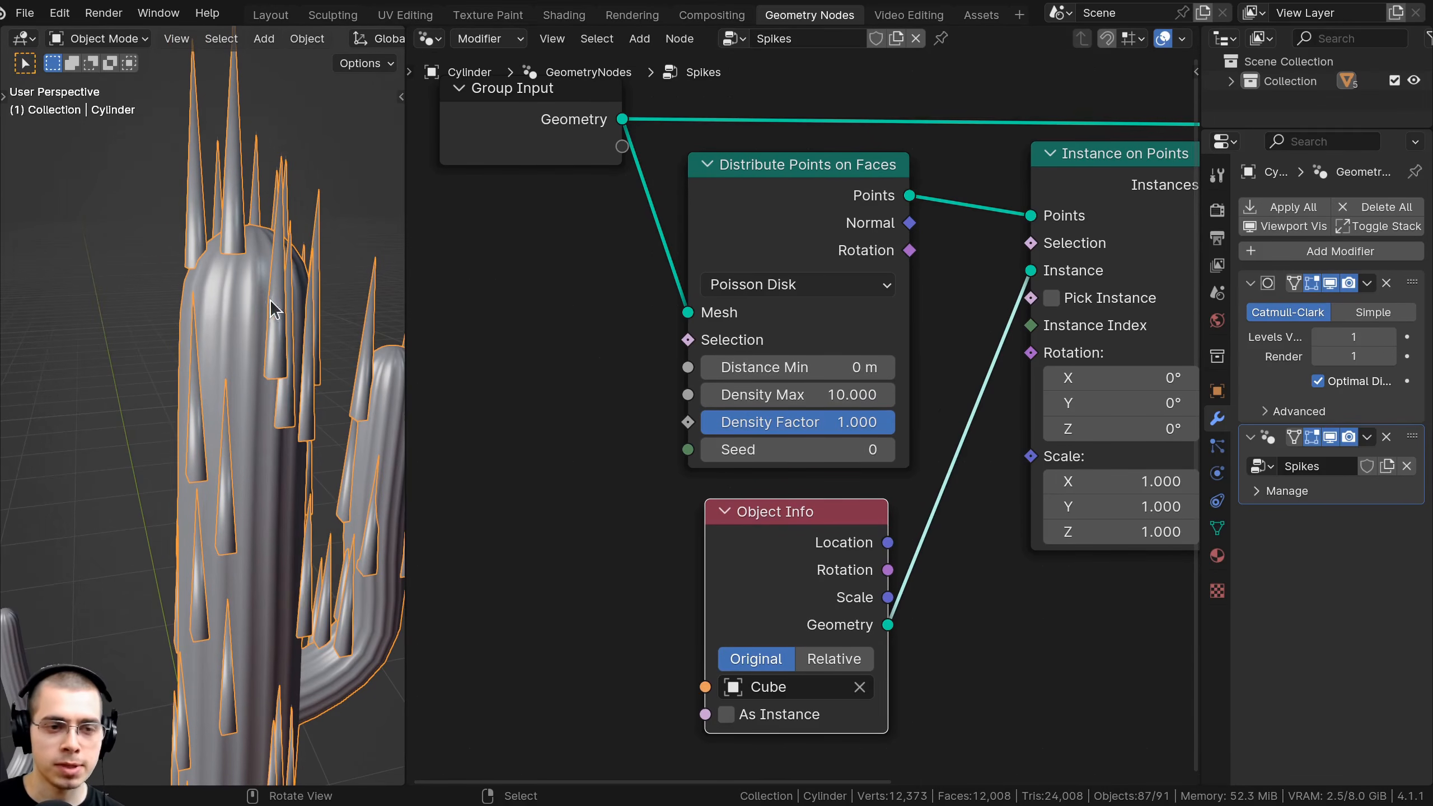
Set Distance Min to 0.1 m and Density Max to 3.
click(763, 370)
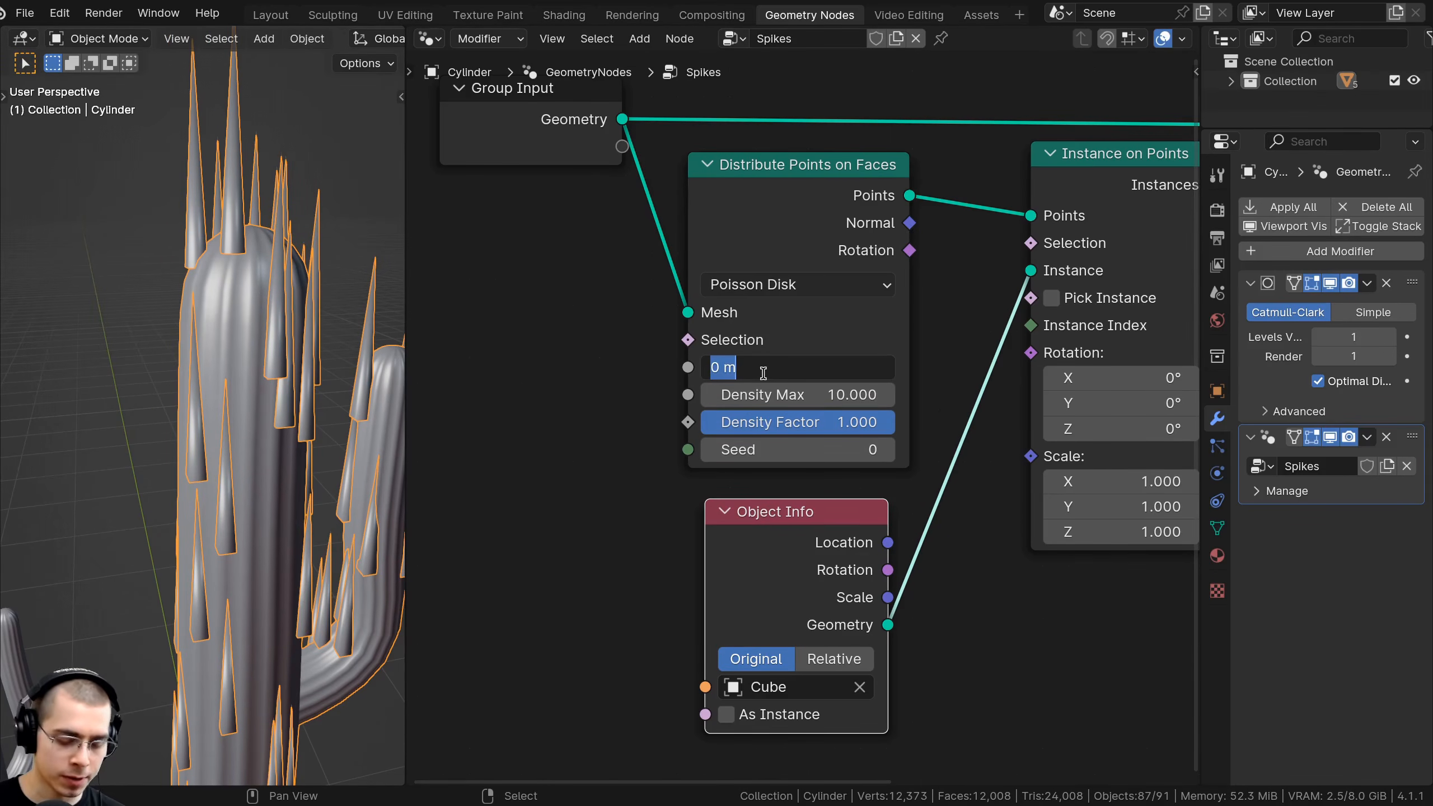
text(0.1)
key(Return)
scroll(435, 403, down, 1)
scroll(318, 407, down, 2)
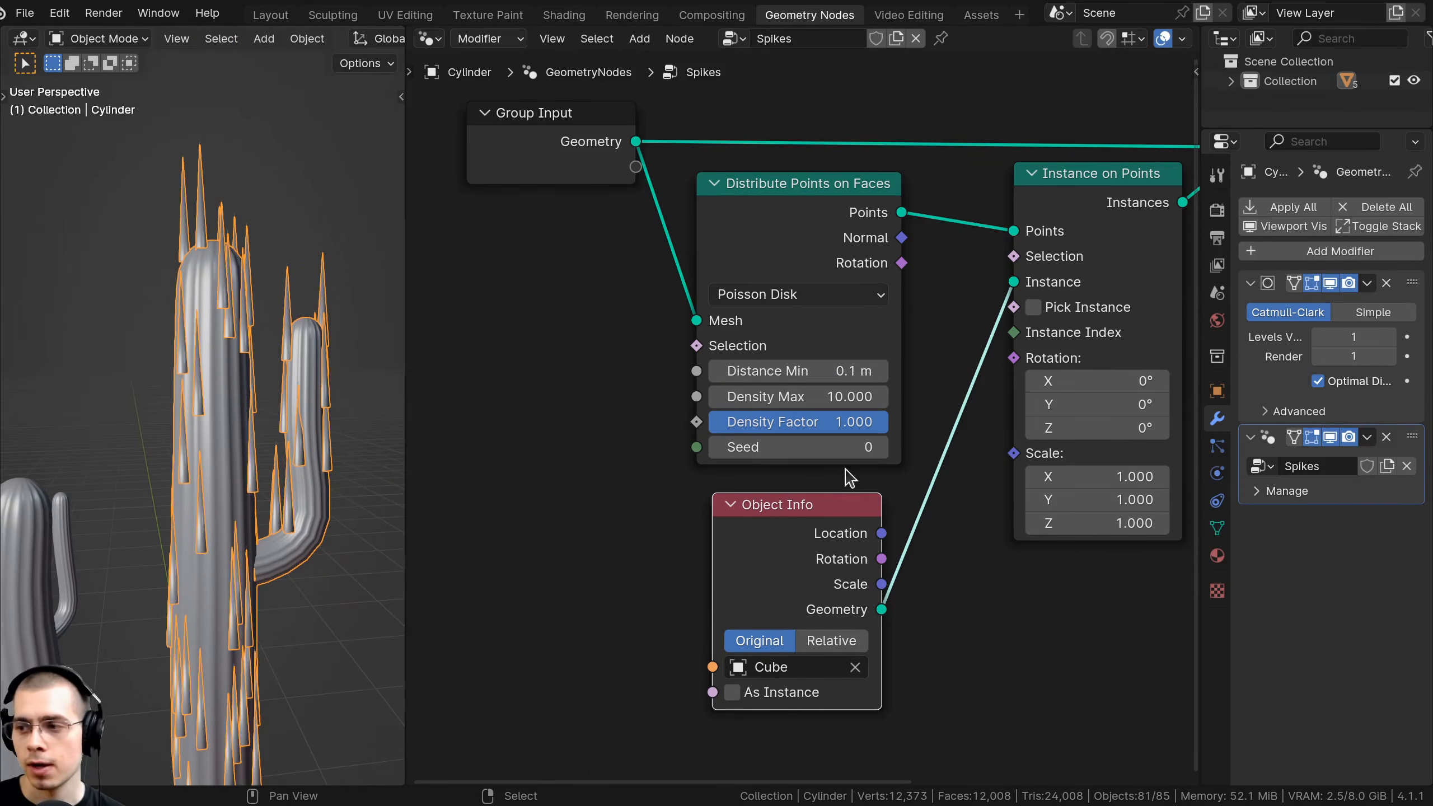
click(847, 396)
text(3)
key(Return)
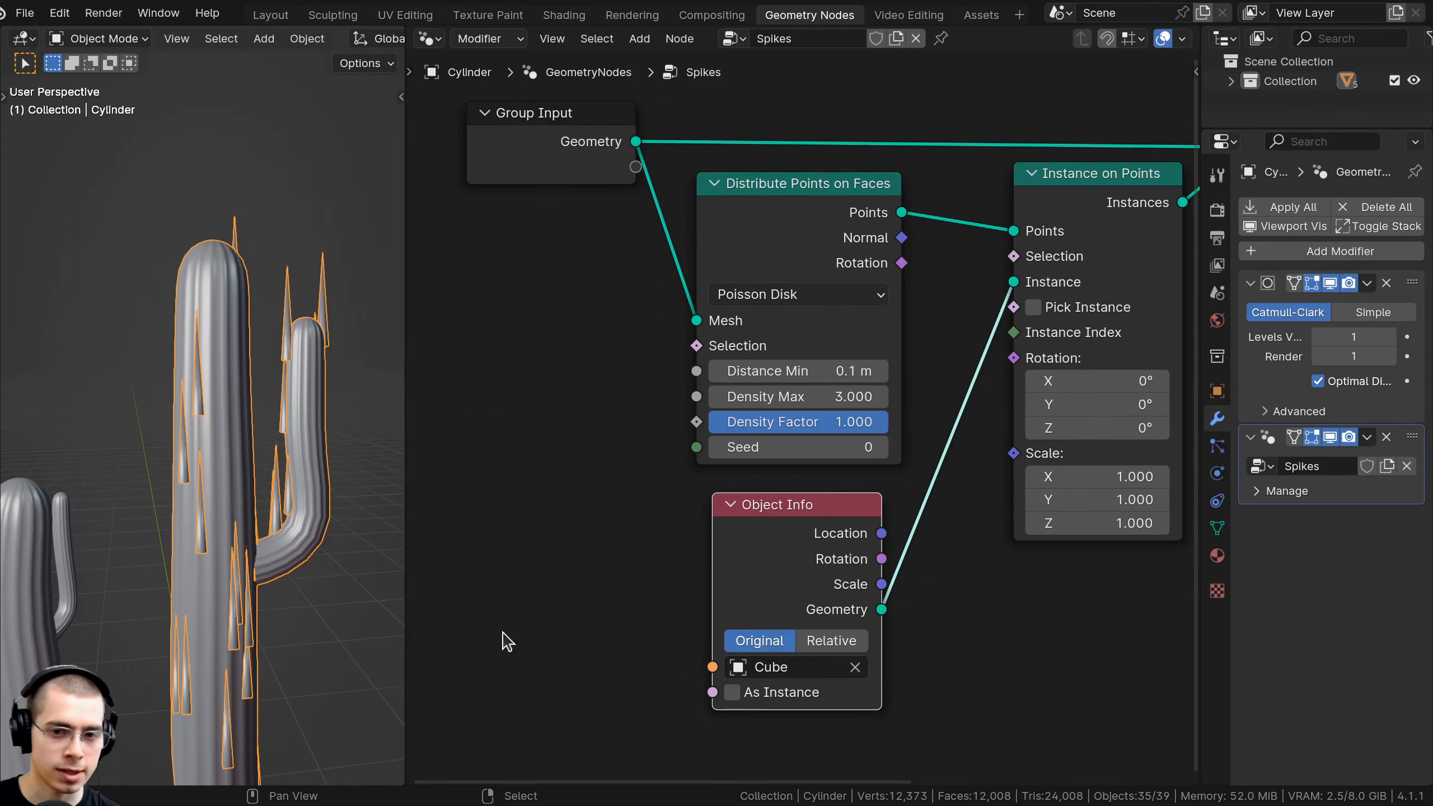
Shrink the spike instances to a uniform scale of 0.23.
scroll(621, 569, down, 1)
middle_drag(634, 546, 665, 496)
middle_drag(1032, 392, 857, 398)
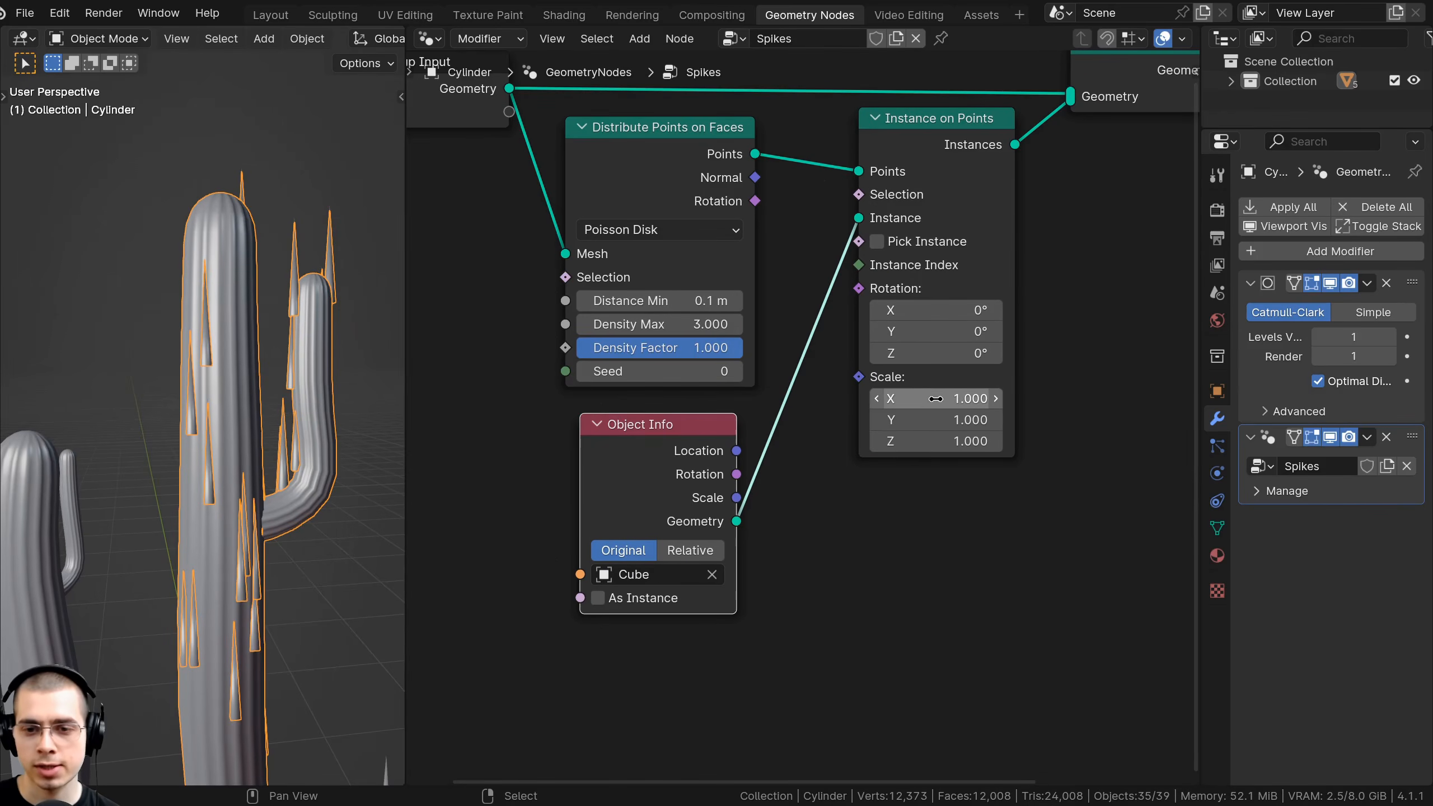
mouse_move(873, 398)
mouse_down()
mouse_move(875, 440)
mouse_move(877, 392)
mouse_up()
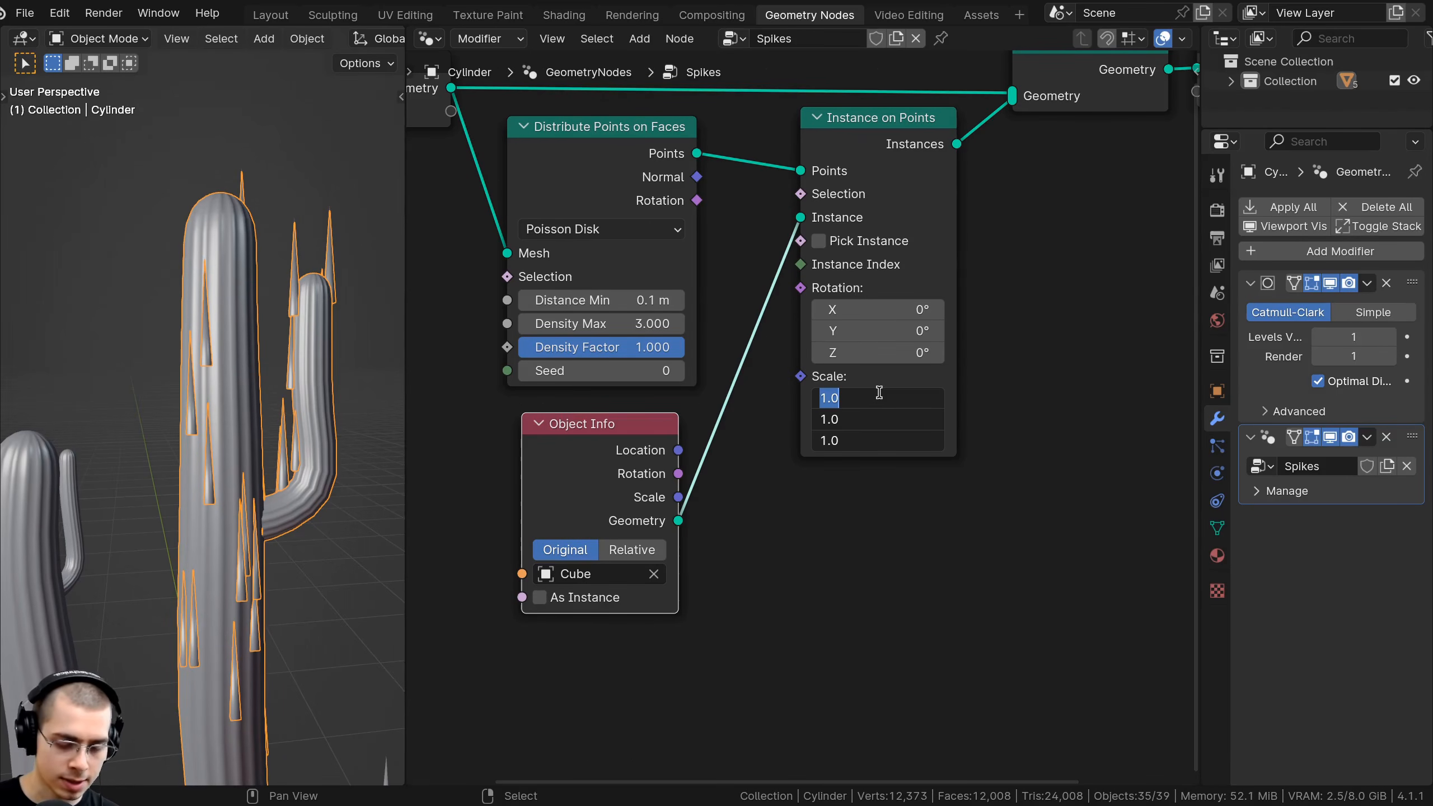
text(.23)
key(Return)
scroll(313, 429, down, 4)
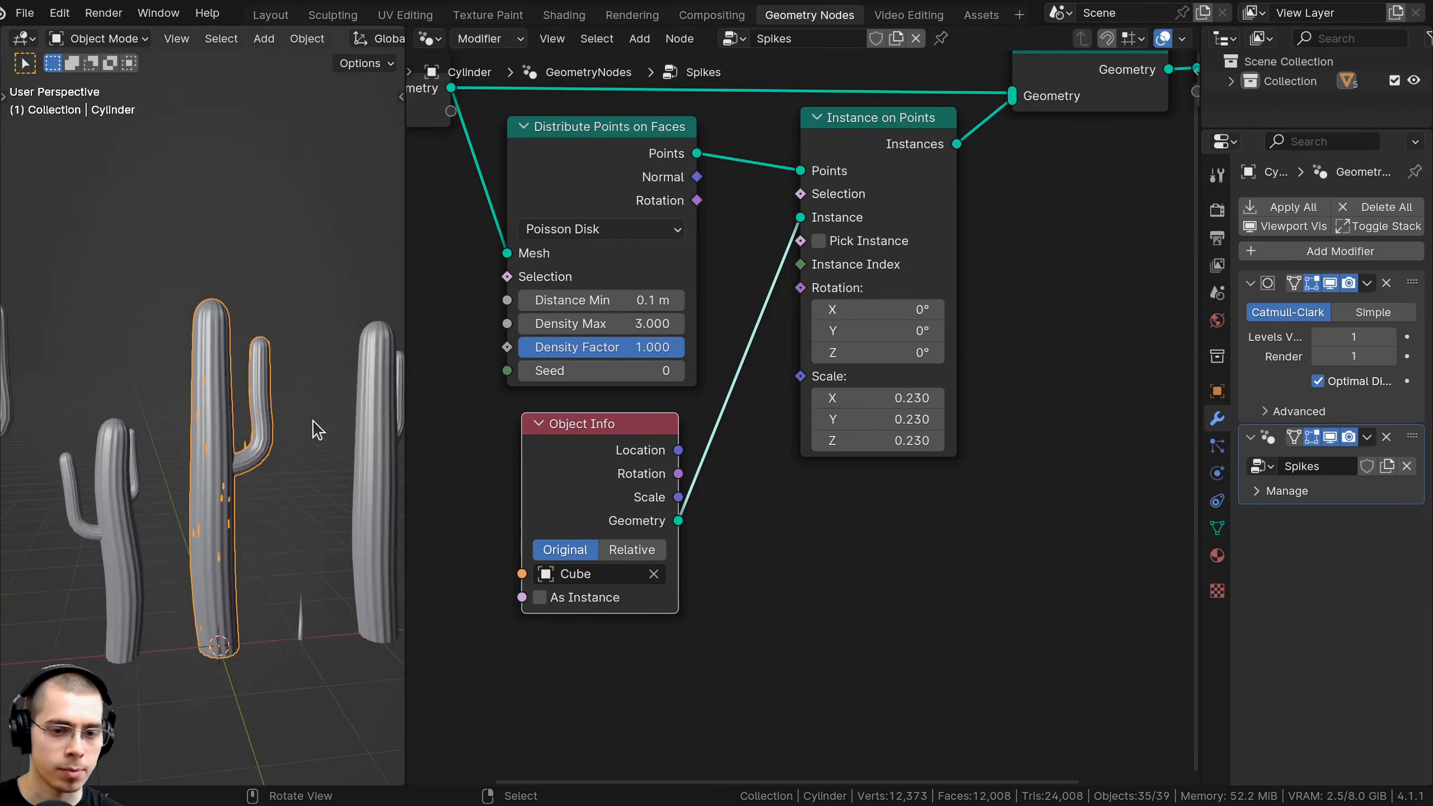
Orbit around the cactus to inspect the smaller spikes.
middle_drag(314, 429, 338, 417)
middle_drag(728, 406, 772, 420)
scroll(772, 420, down, 1)
middle_drag(188, 460, 242, 383)
scroll(242, 383, up, 4)
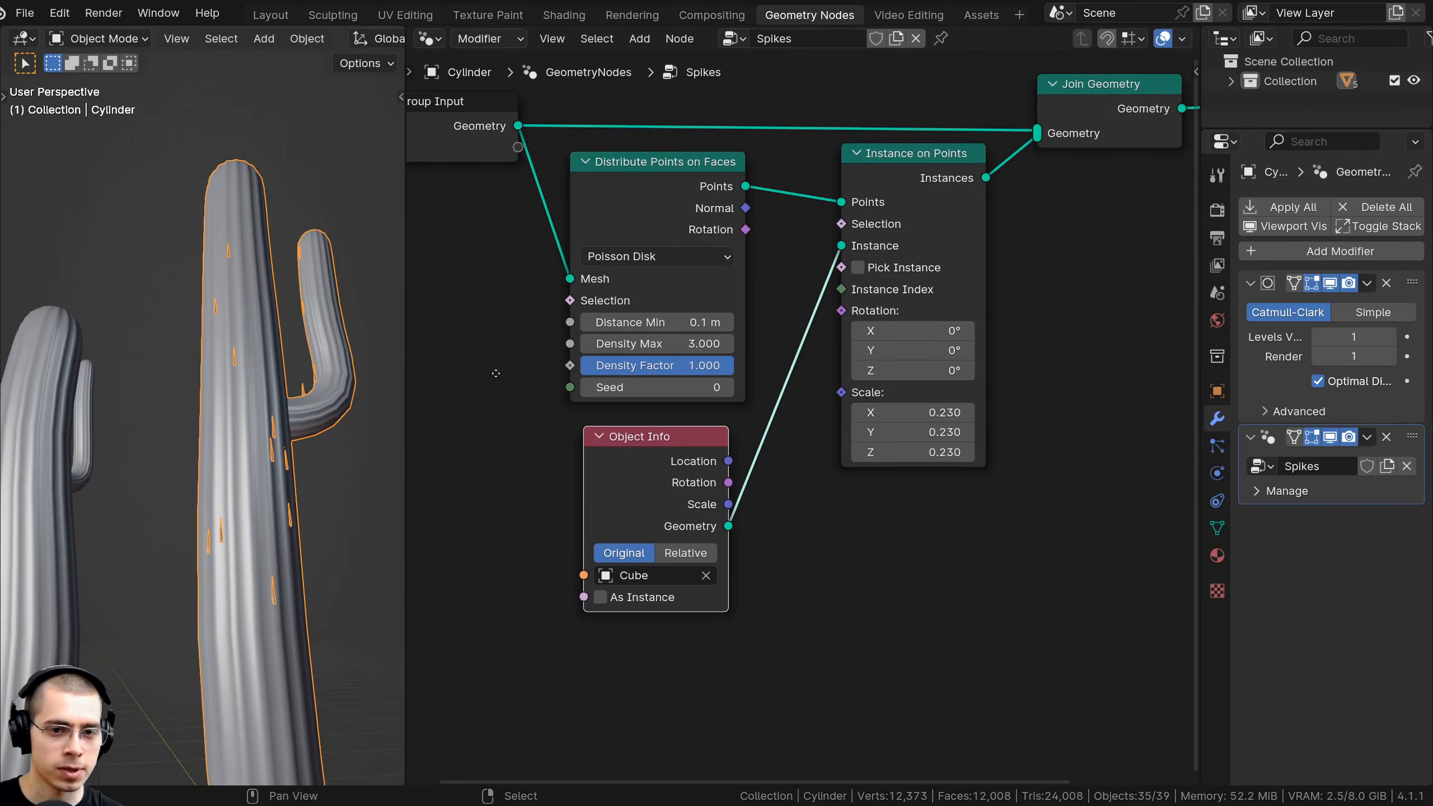
middle_drag(496, 373, 500, 389)
middle_drag(732, 218, 744, 222)
Link Distribute Points' Rotation to Instance on Points' Rotation so spikes follow the surface.
click(672, 215)
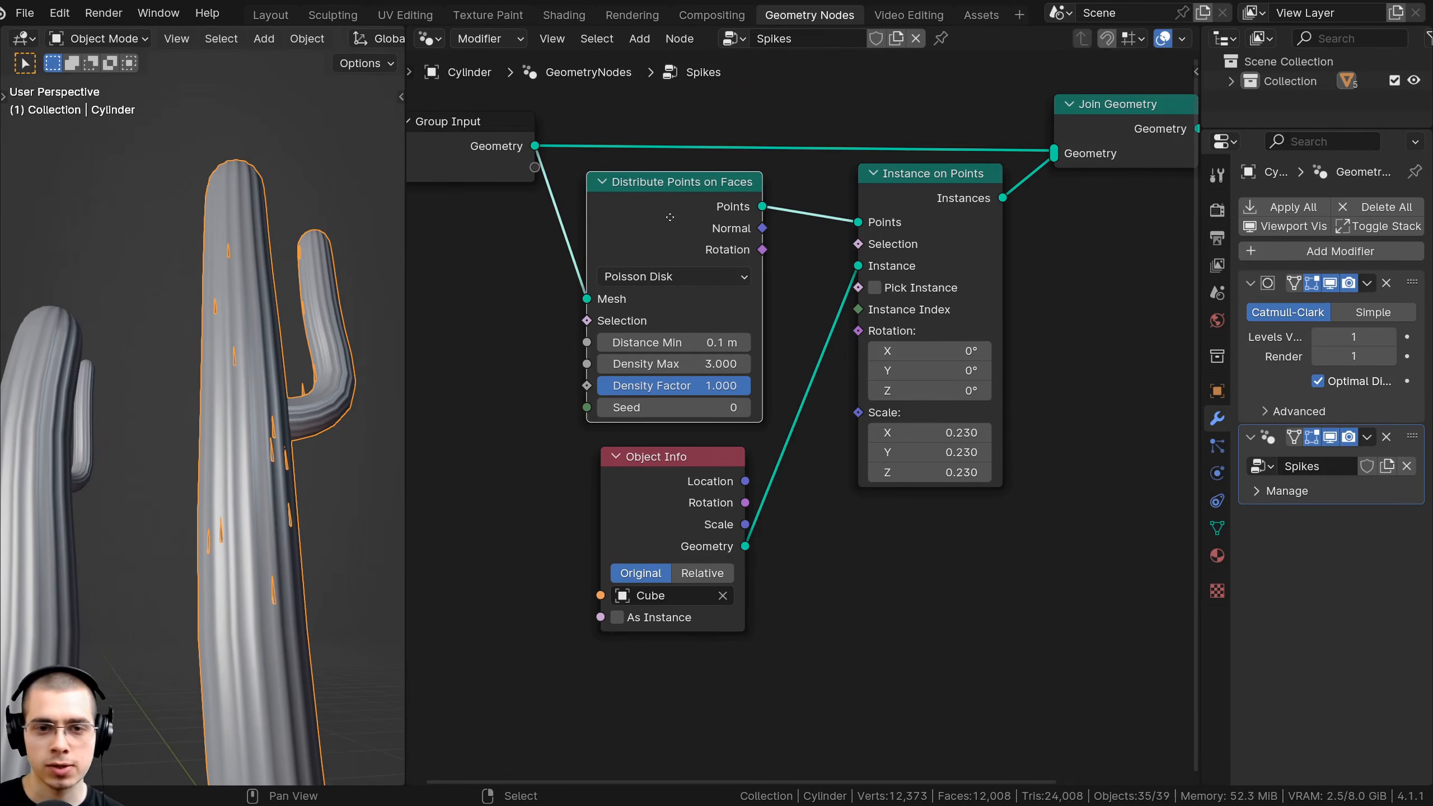
drag(670, 217, 858, 336)
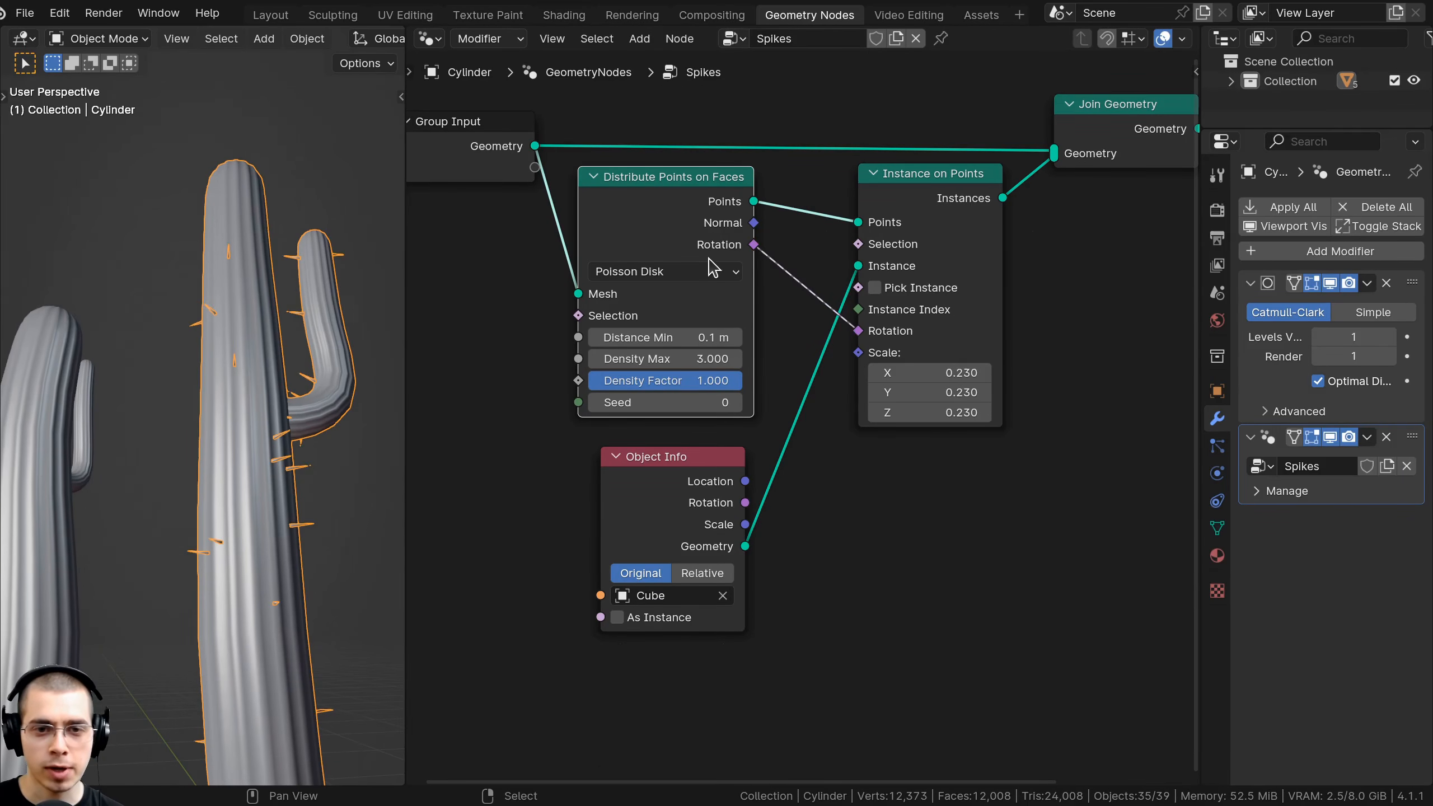
middle_drag(269, 363, 248, 328)
scroll(210, 394, down, 1)
scroll(195, 297, down, 1)
key(alt+a)
scroll(215, 276, up, 4)
mouse_move(215, 275)
middle_down()
mouse_move(287, 188)
mouse_move(231, 223)
mouse_move(228, 263)
middle_up()
Raise the spike Density Max to 30.
middle_drag(694, 311, 797, 329)
scroll(233, 282, down, 2)
shift+middle_drag(233, 282, 254, 337)
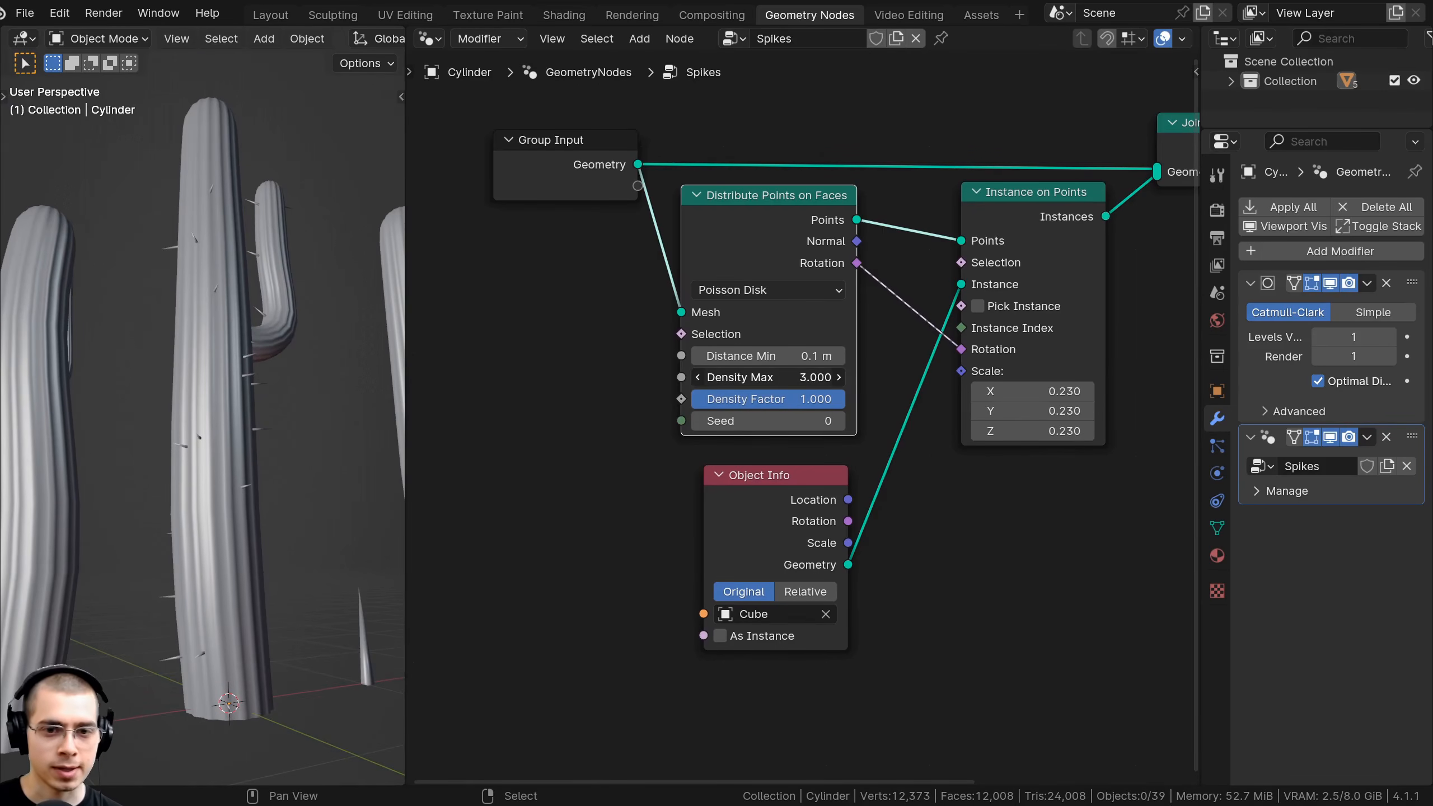
drag(783, 377, 972, 377)
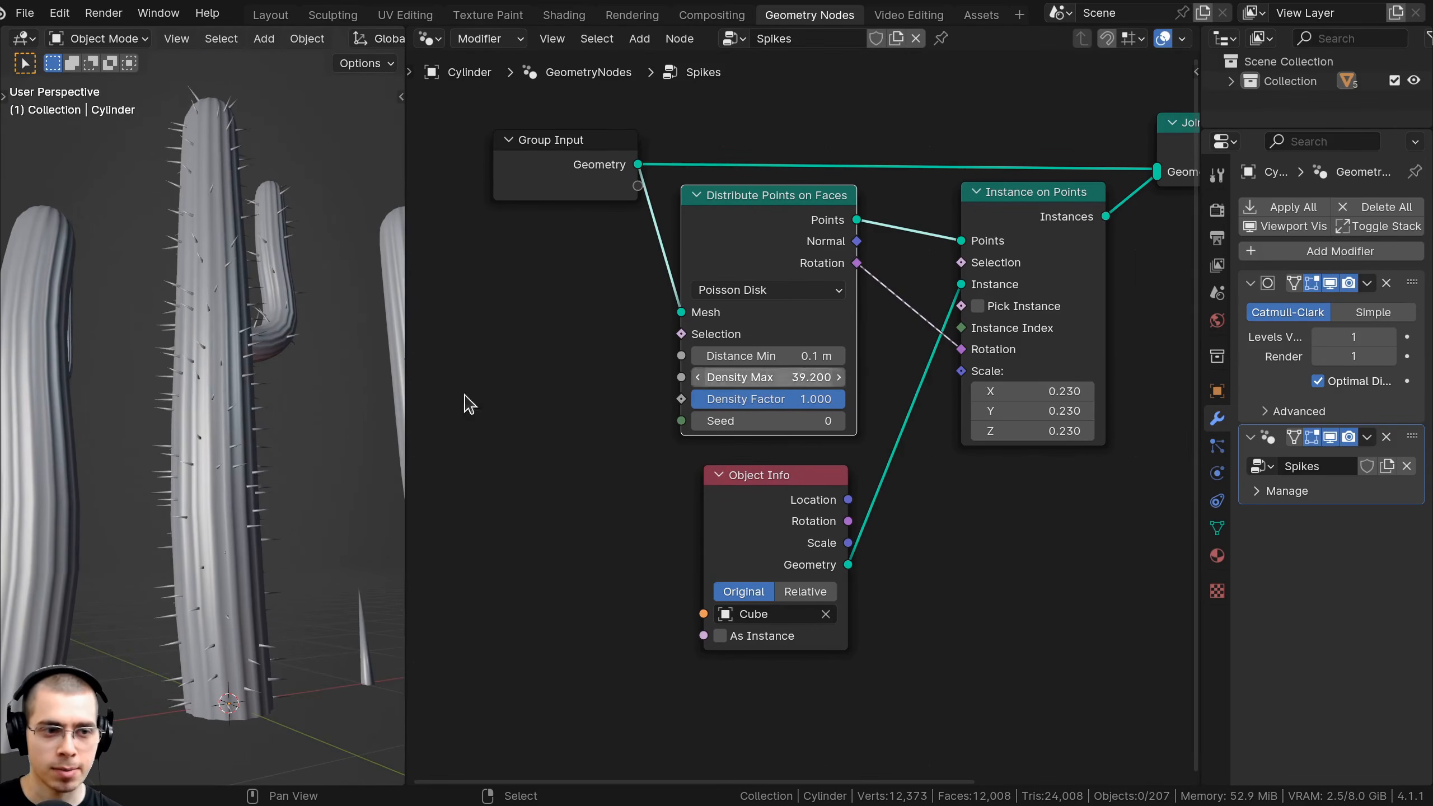
scroll(257, 458, down, 2)
middle_drag(257, 458, 207, 492)
scroll(209, 500, up, 1)
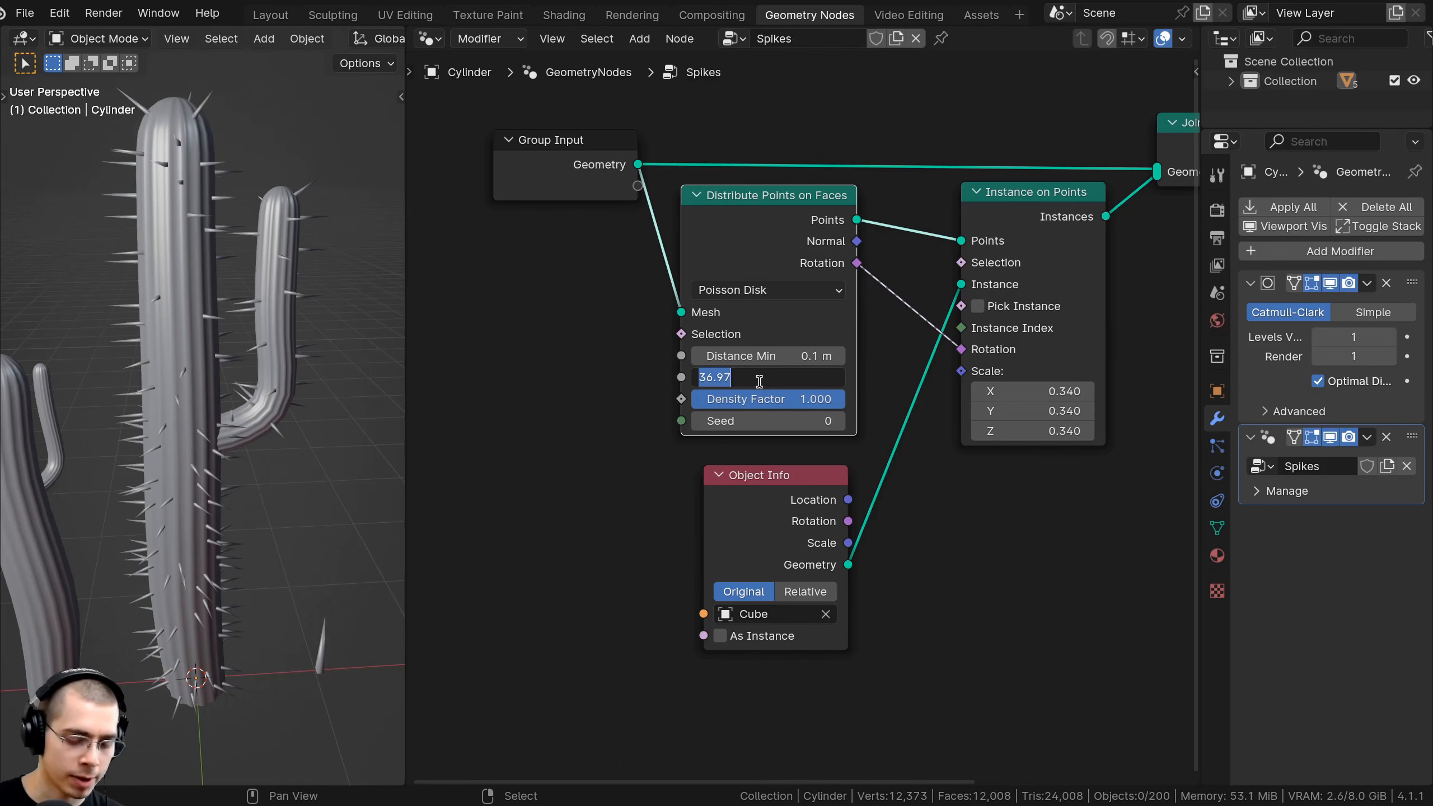
text(30)
key(Return)
Set the spike instance scale to 0.3.
scroll(242, 451, down, 3)
middle_drag(243, 451, 245, 310)
scroll(245, 309, up, 3)
middle_drag(245, 309, 219, 290)
middle_drag(218, 290, 207, 289)
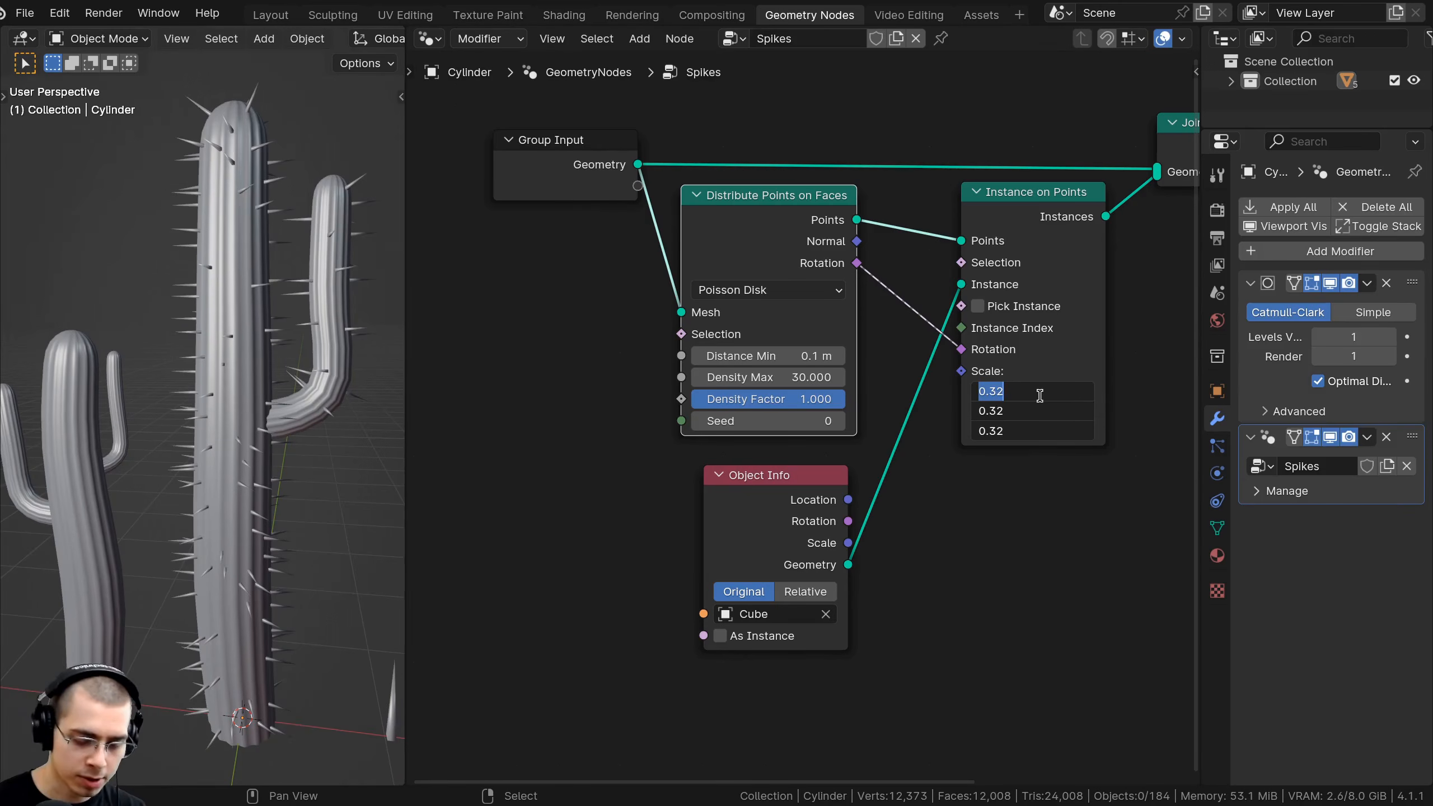
key(BackSpace)
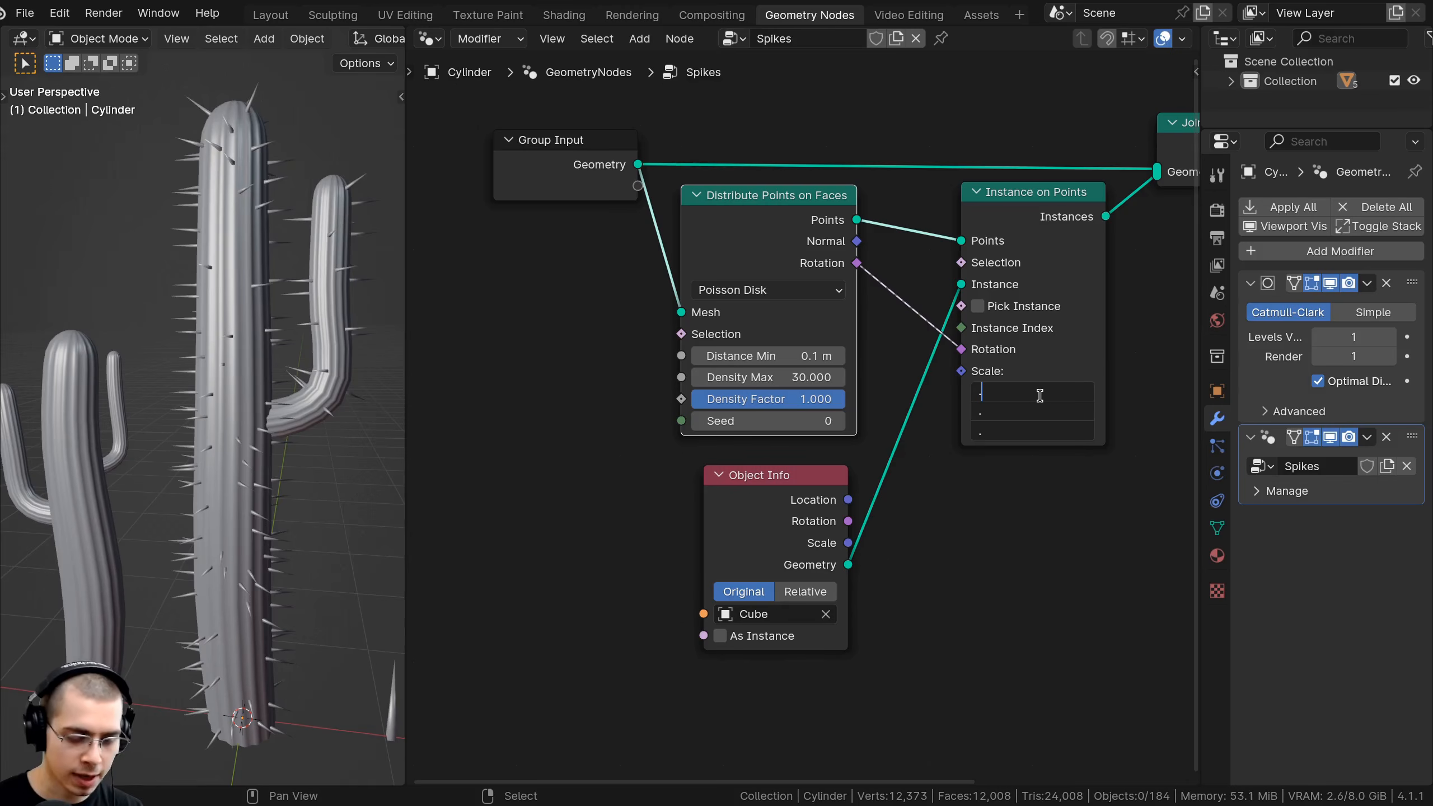
text(0.3)
key(Return)
View all the cacti and return to the Layout workspace.
scroll(295, 467, down, 3)
scroll(295, 464, down, 3)
middle_drag(295, 463, 352, 389)
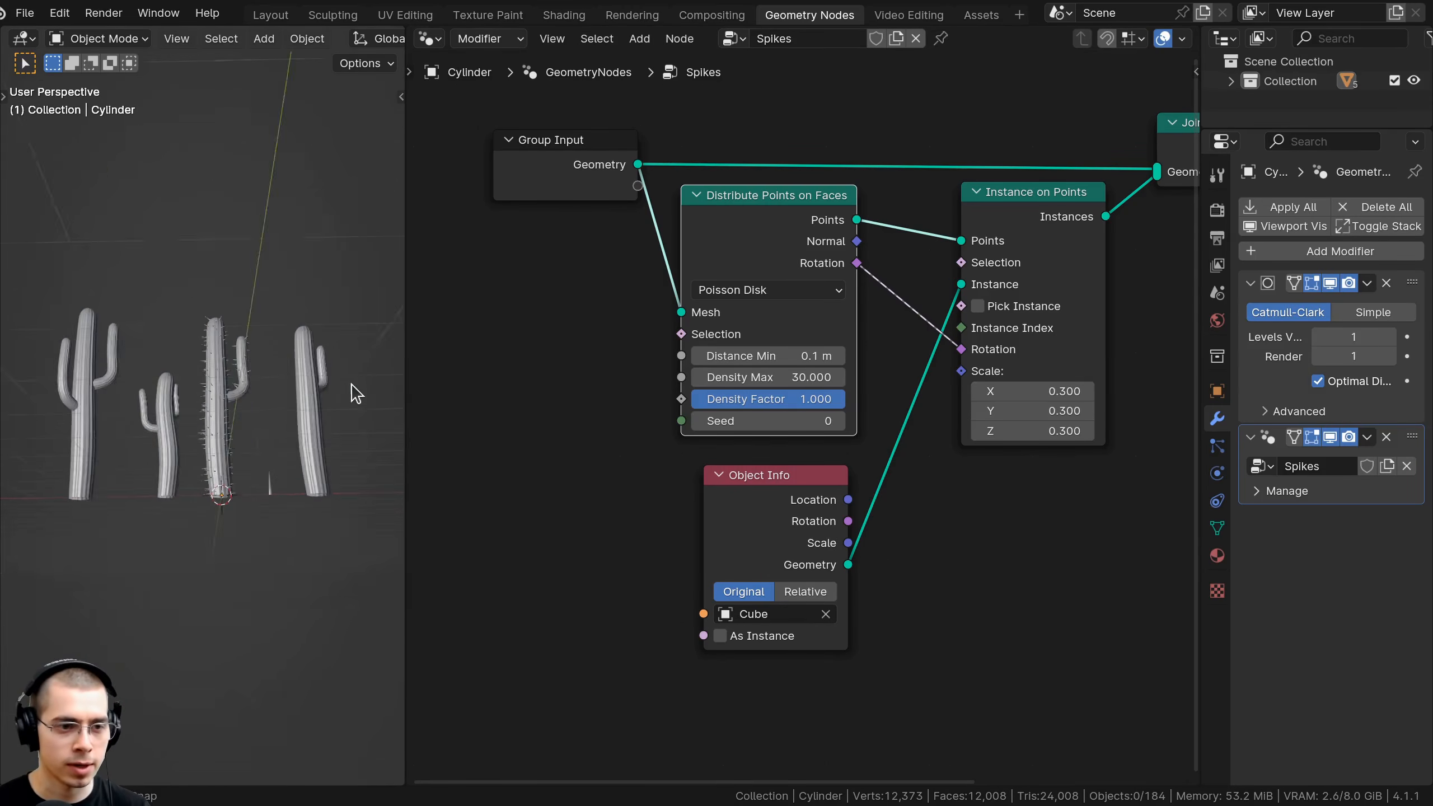
scroll(342, 401, up, 6)
scroll(316, 415, down, 4)
middle_drag(281, 420, 342, 373)
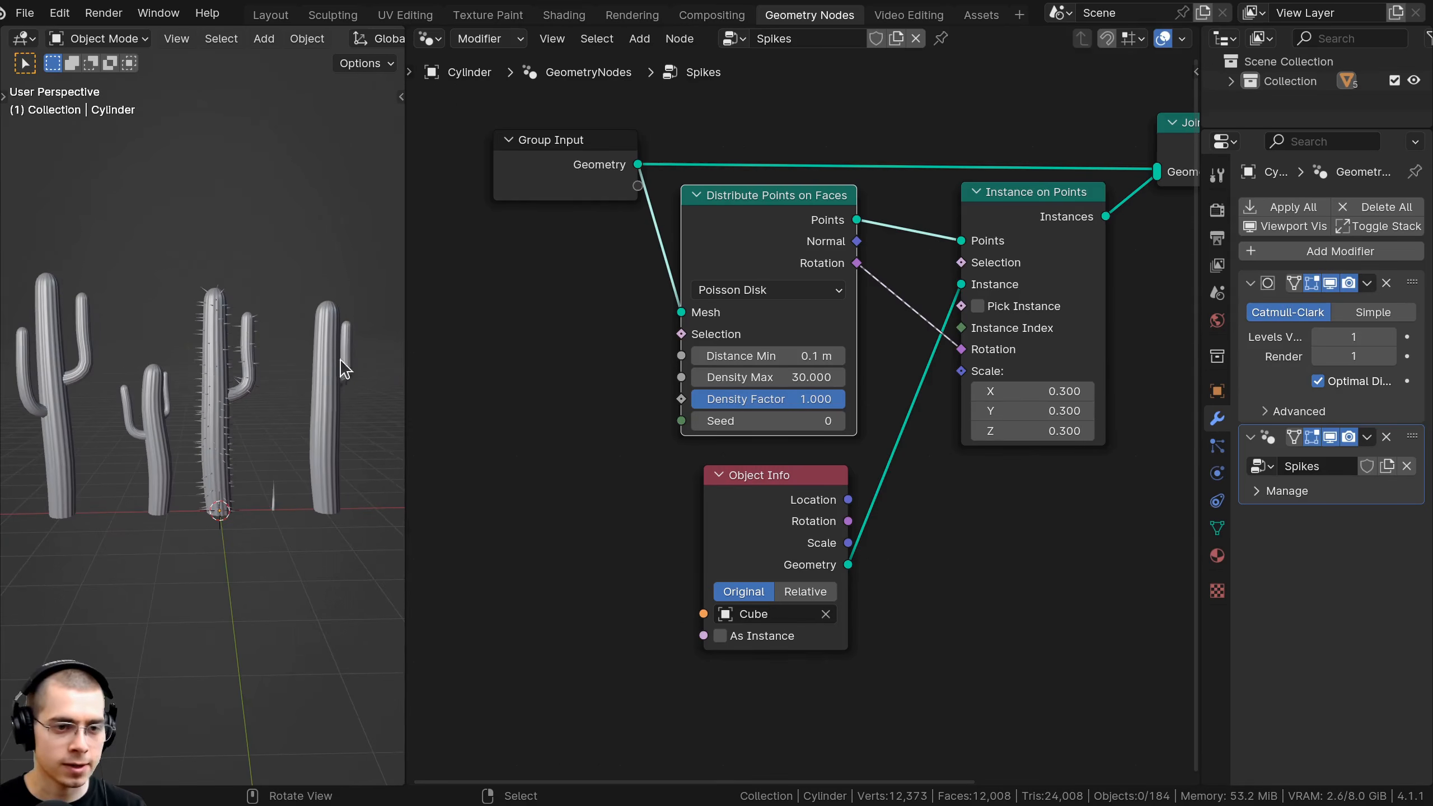
click(271, 15)
Copy the Spikes modifier from the spiky middle saguaro to the other three cacti with Ctrl+L.
middle_drag(664, 365, 623, 330)
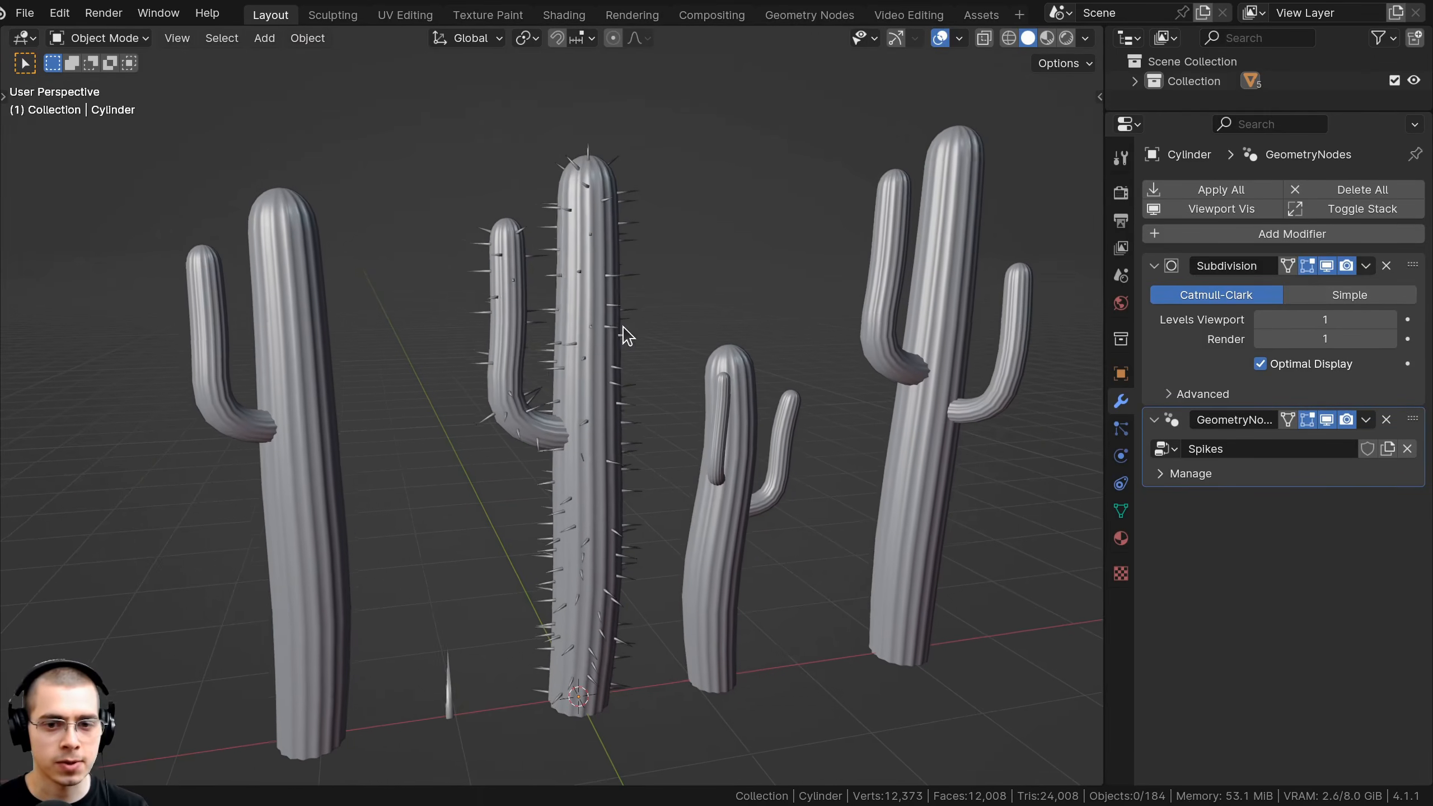
click(949, 270)
scroll(950, 269, down, 5)
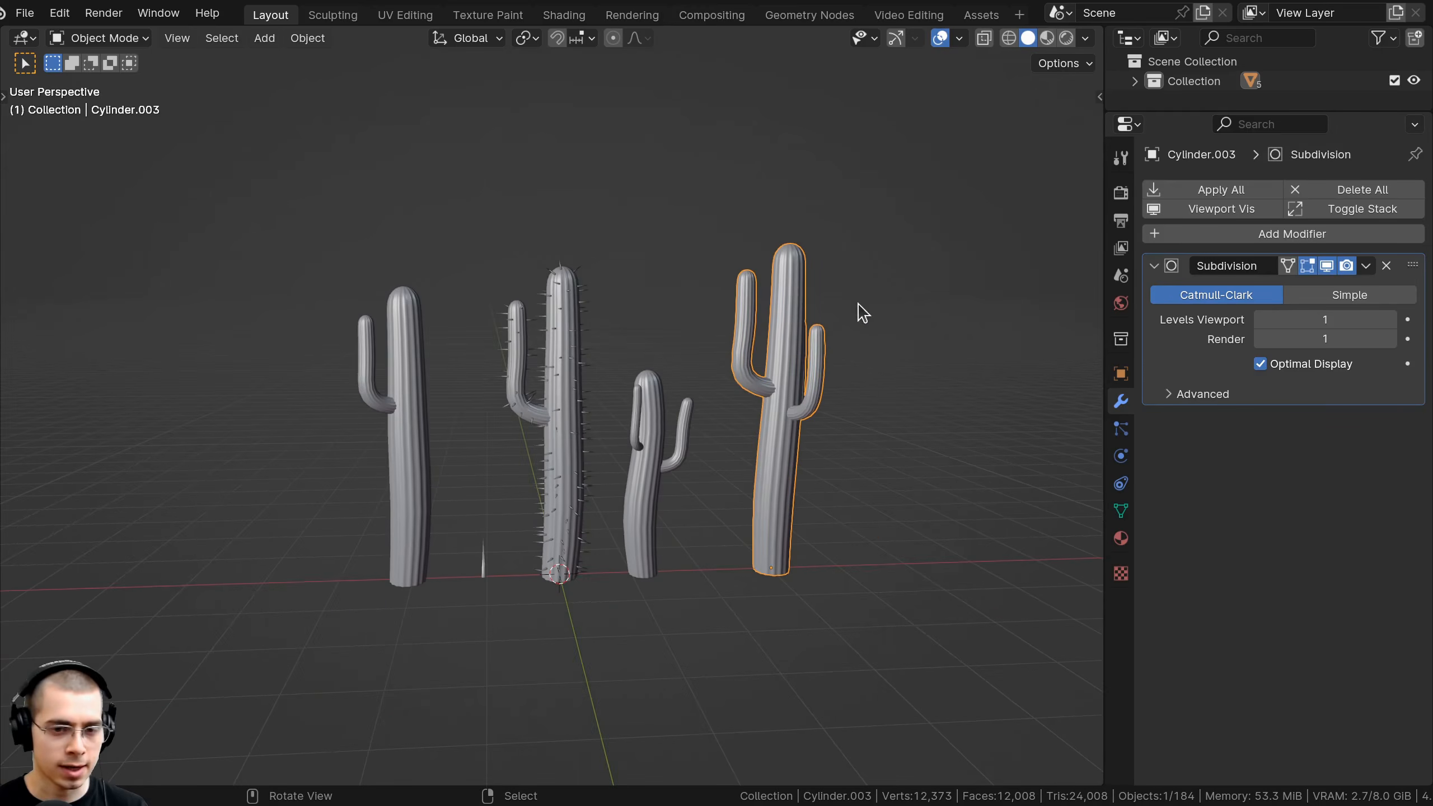
shift+click(666, 430)
shift+click(423, 368)
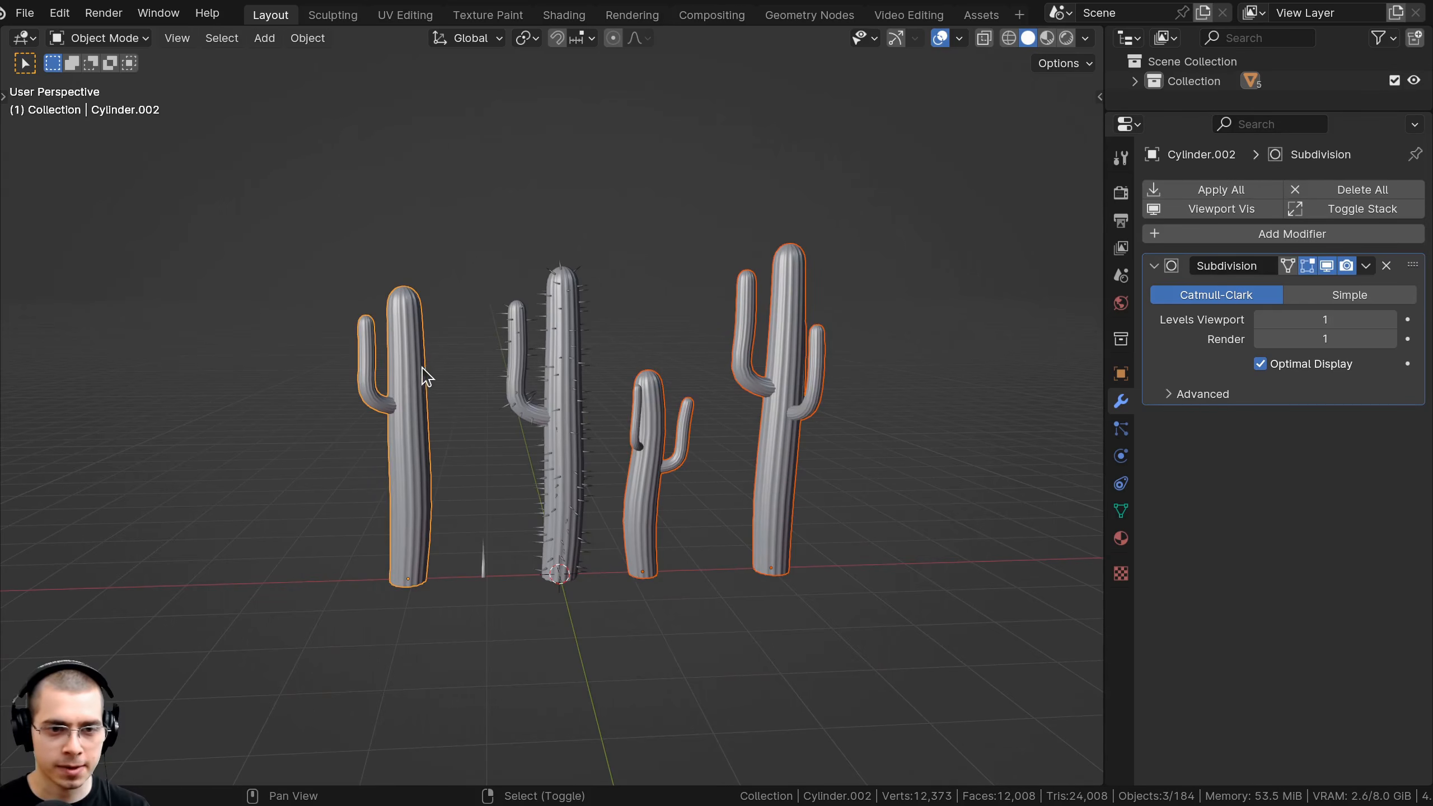
shift+click(557, 325)
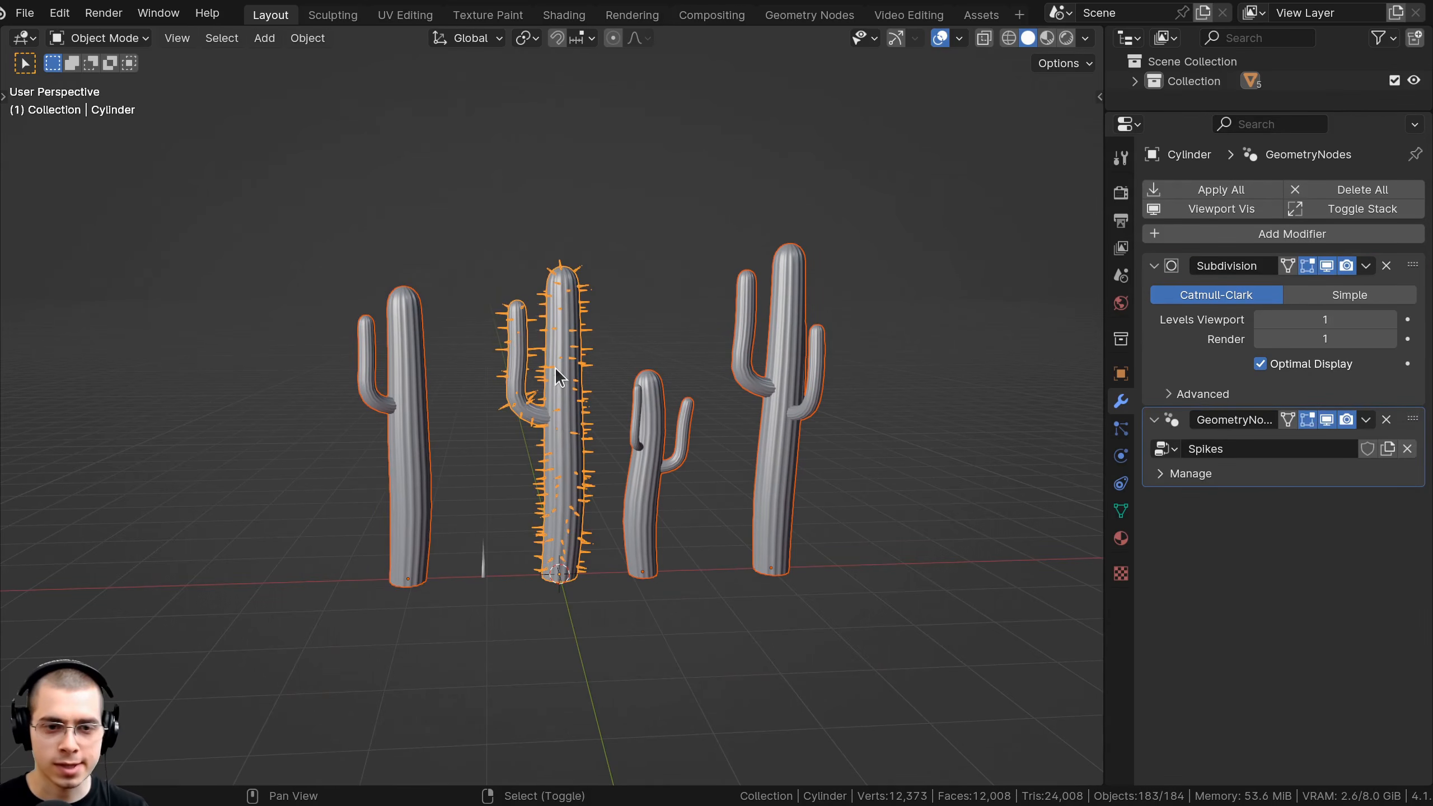
key(ctrl+l)
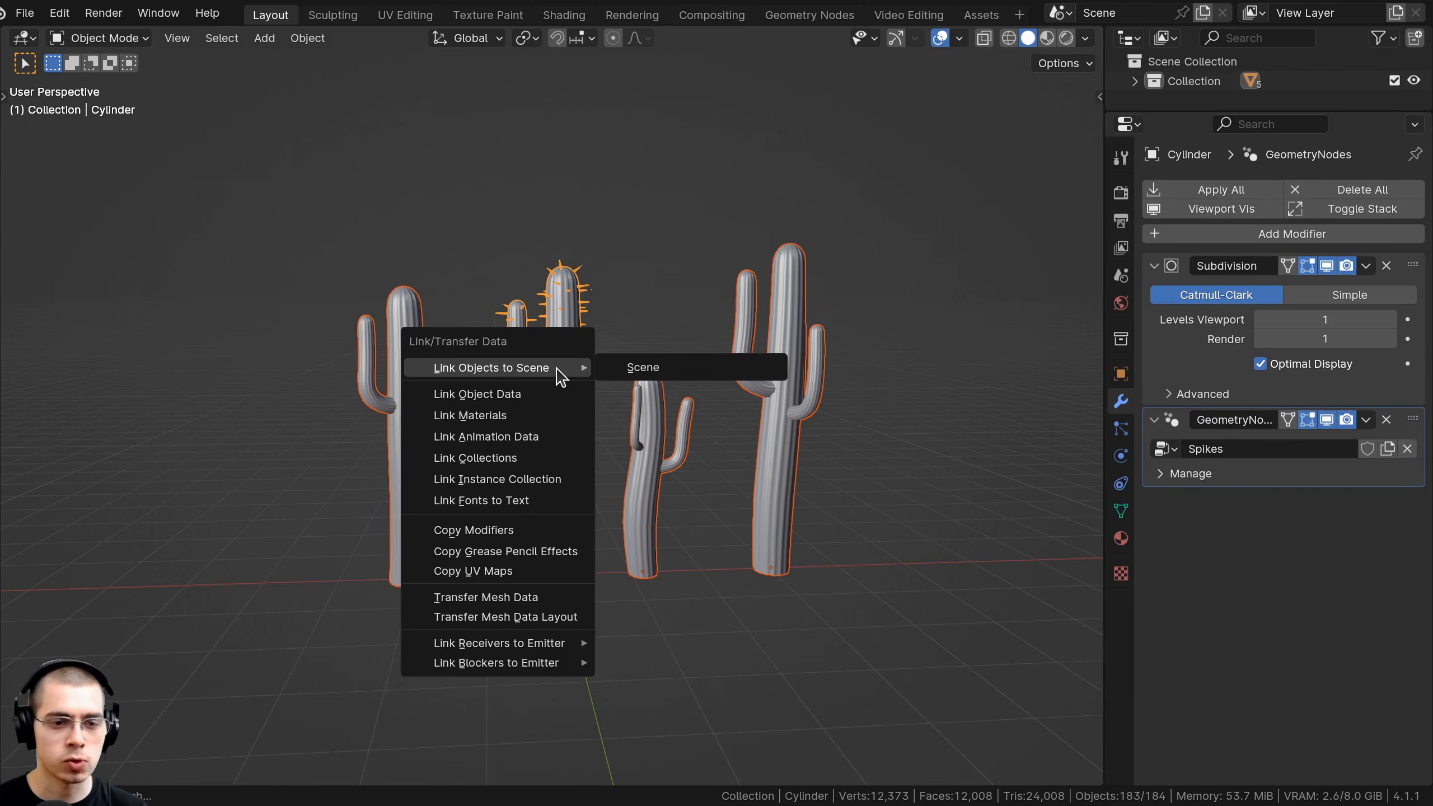
click(446, 534)
Select each cactus in turn to confirm all four now carry spikes.
scroll(603, 365, up, 3)
click(627, 275)
click(959, 277)
click(725, 407)
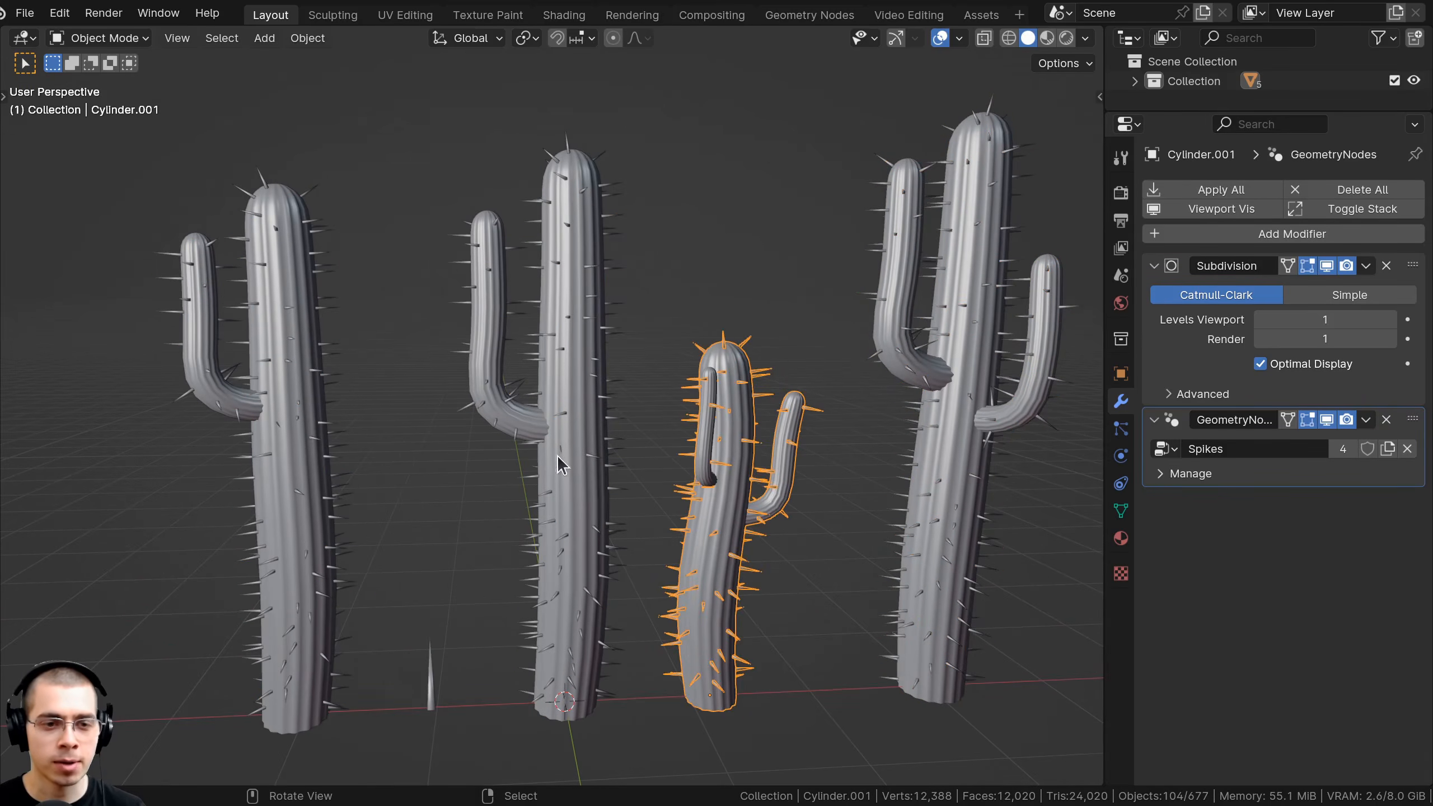
click(292, 449)
click(583, 334)
scroll(640, 464, down, 2)
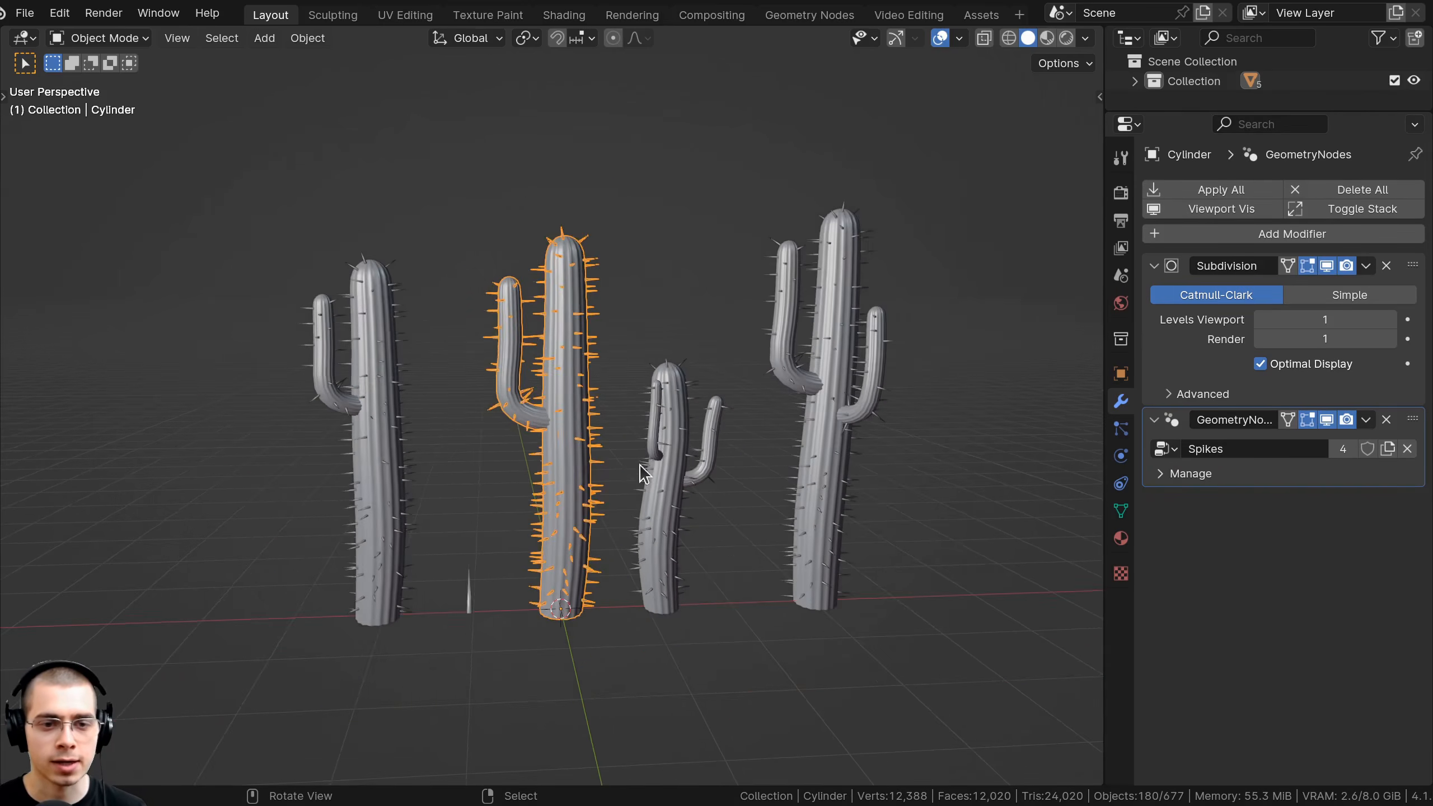
click(639, 464)
middle_drag(640, 464, 561, 223)
middle_drag(630, 457, 760, 409)
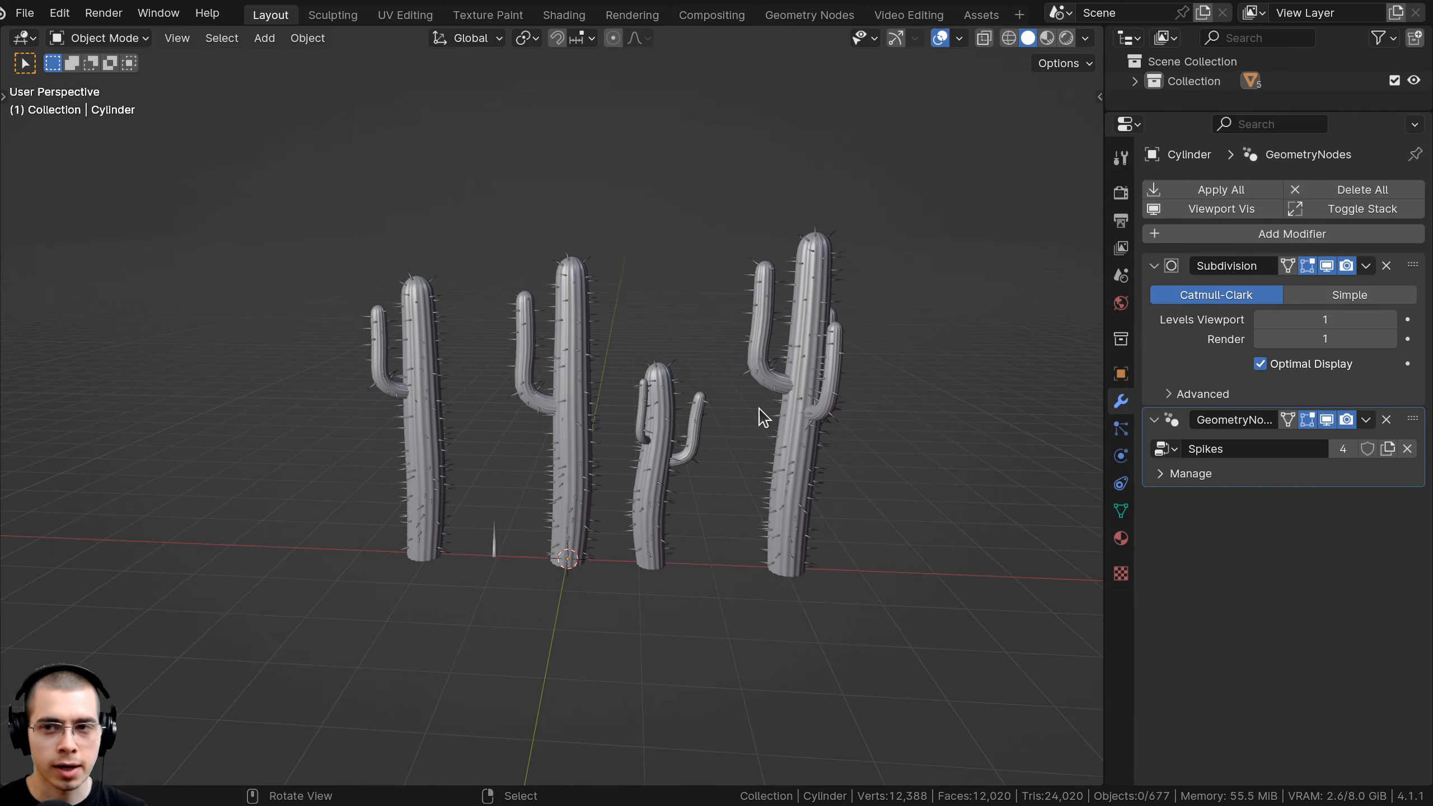
Move the four saguaros into a new Large Cacti collection.
click(660, 395)
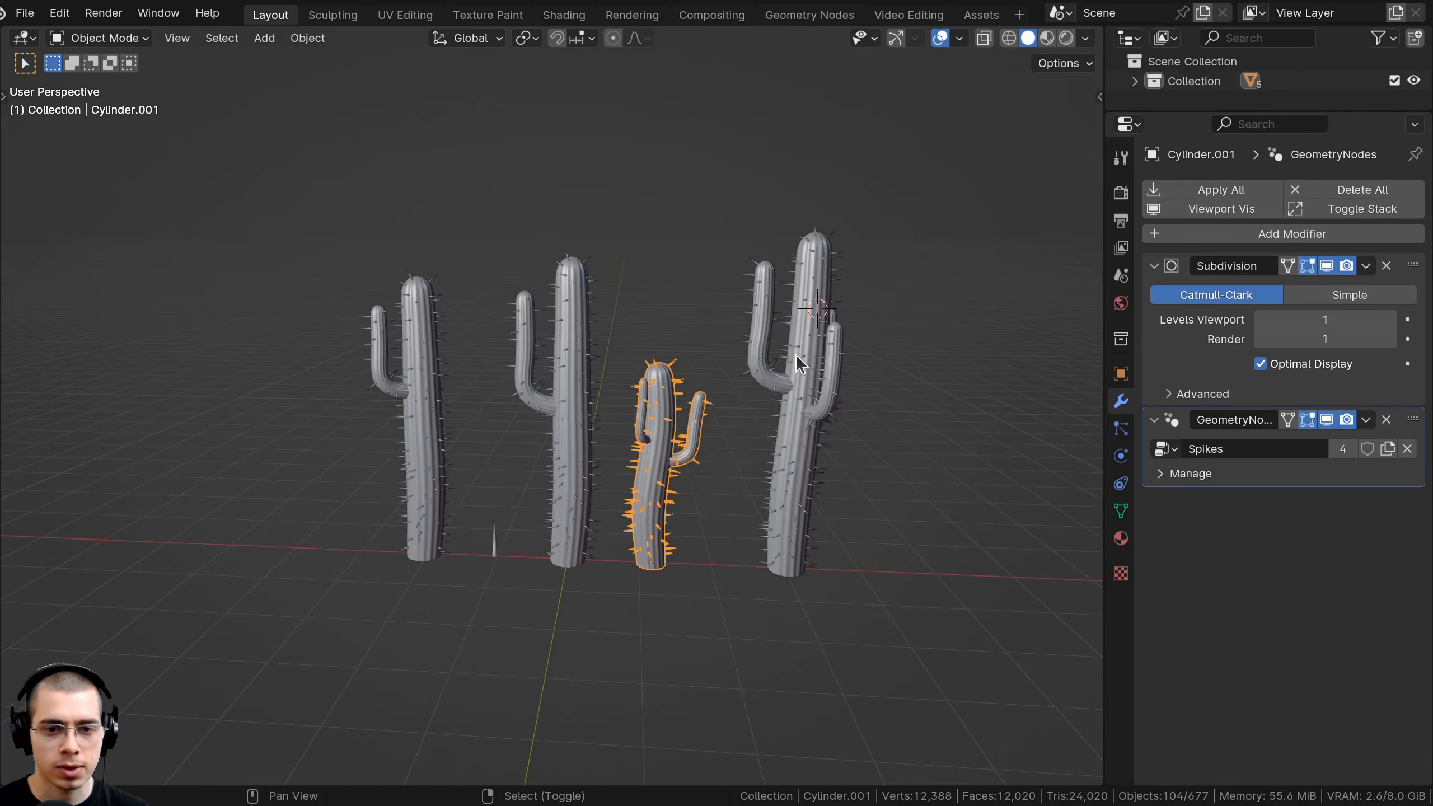
shift+click(795, 354)
shift+click(590, 367)
shift+click(424, 373)
middle_drag(424, 373, 568, 350)
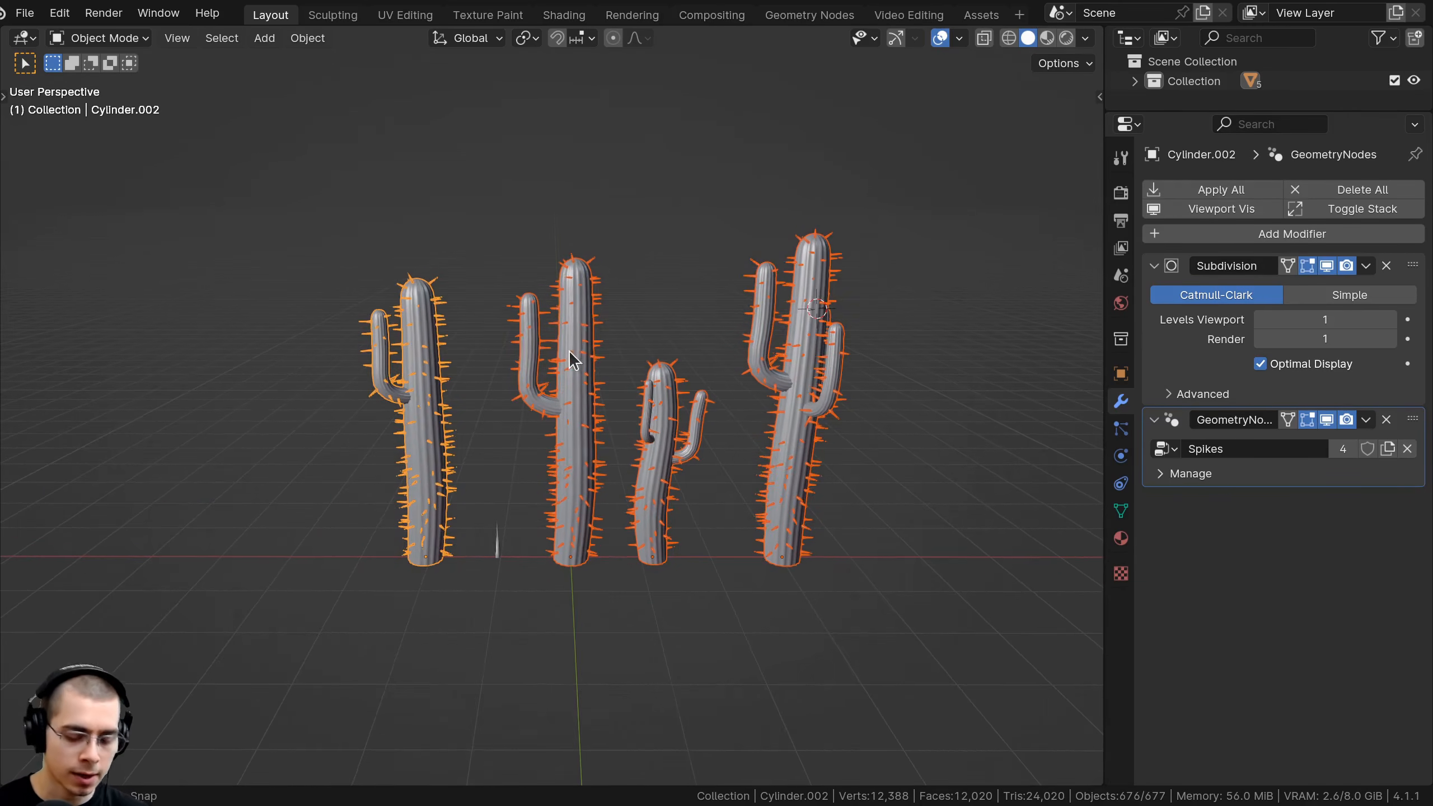
key(m)
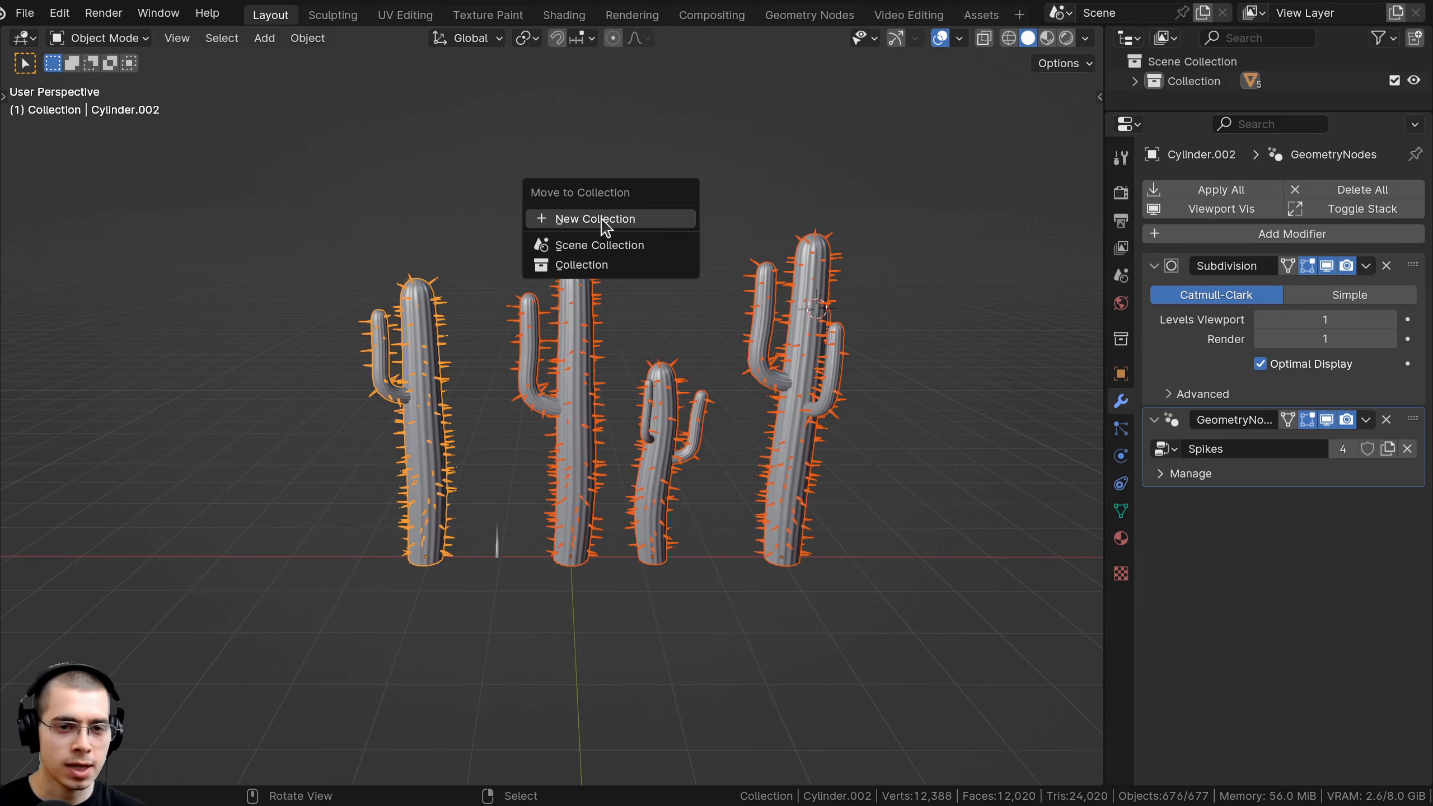
click(551, 220)
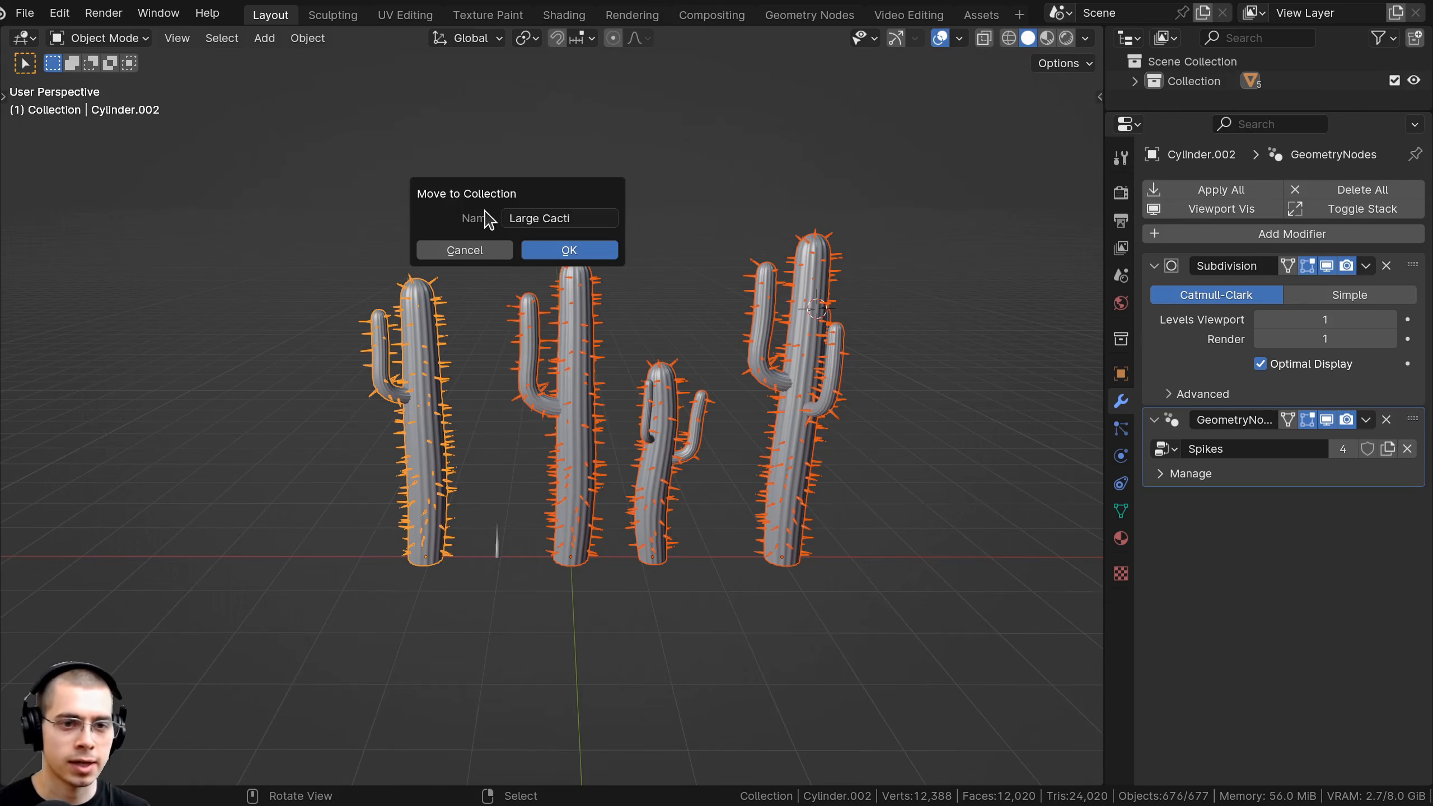
click(554, 245)
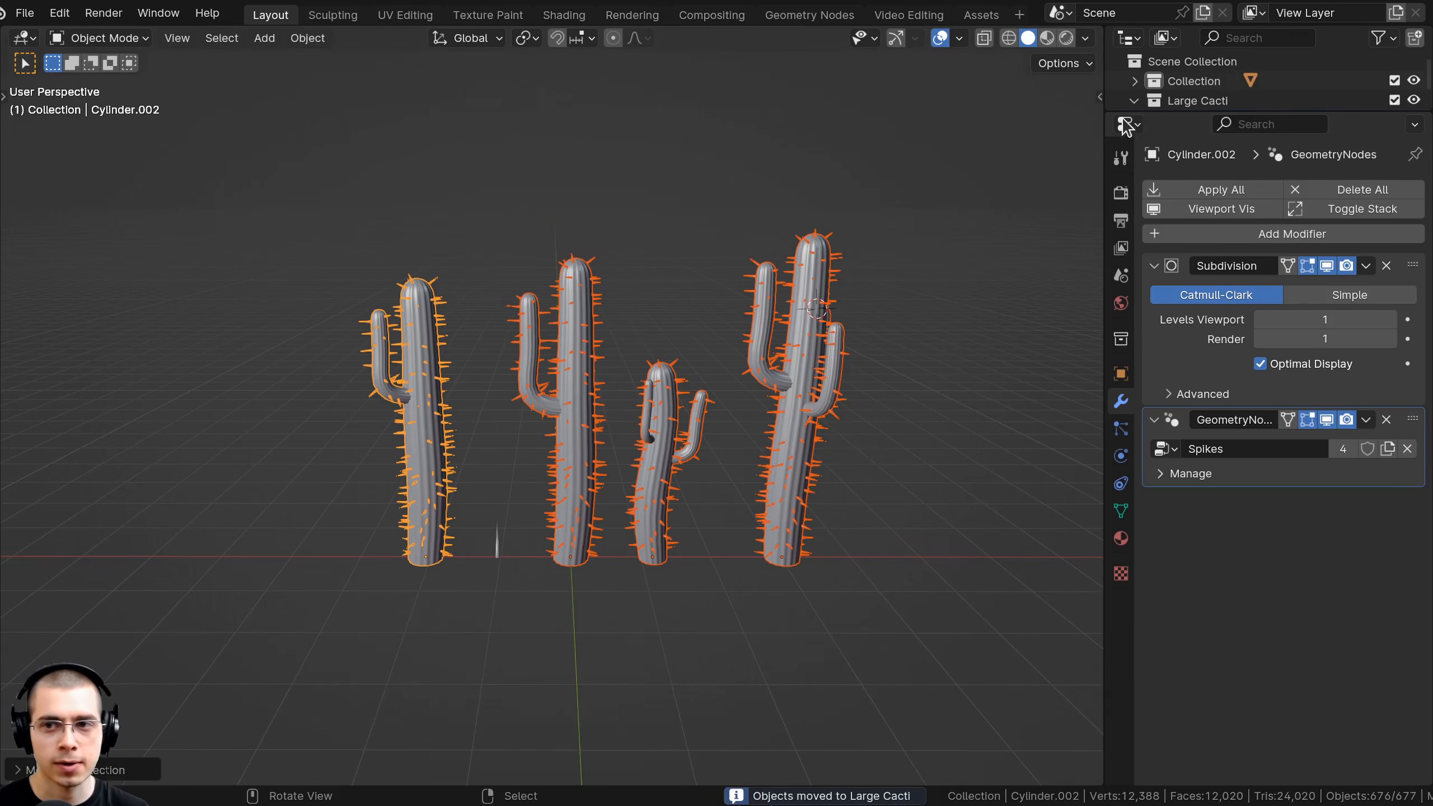
Collapse Large Cacti in the outliner, make it active, and keep it included.
drag(1129, 113, 1134, 227)
click(1135, 101)
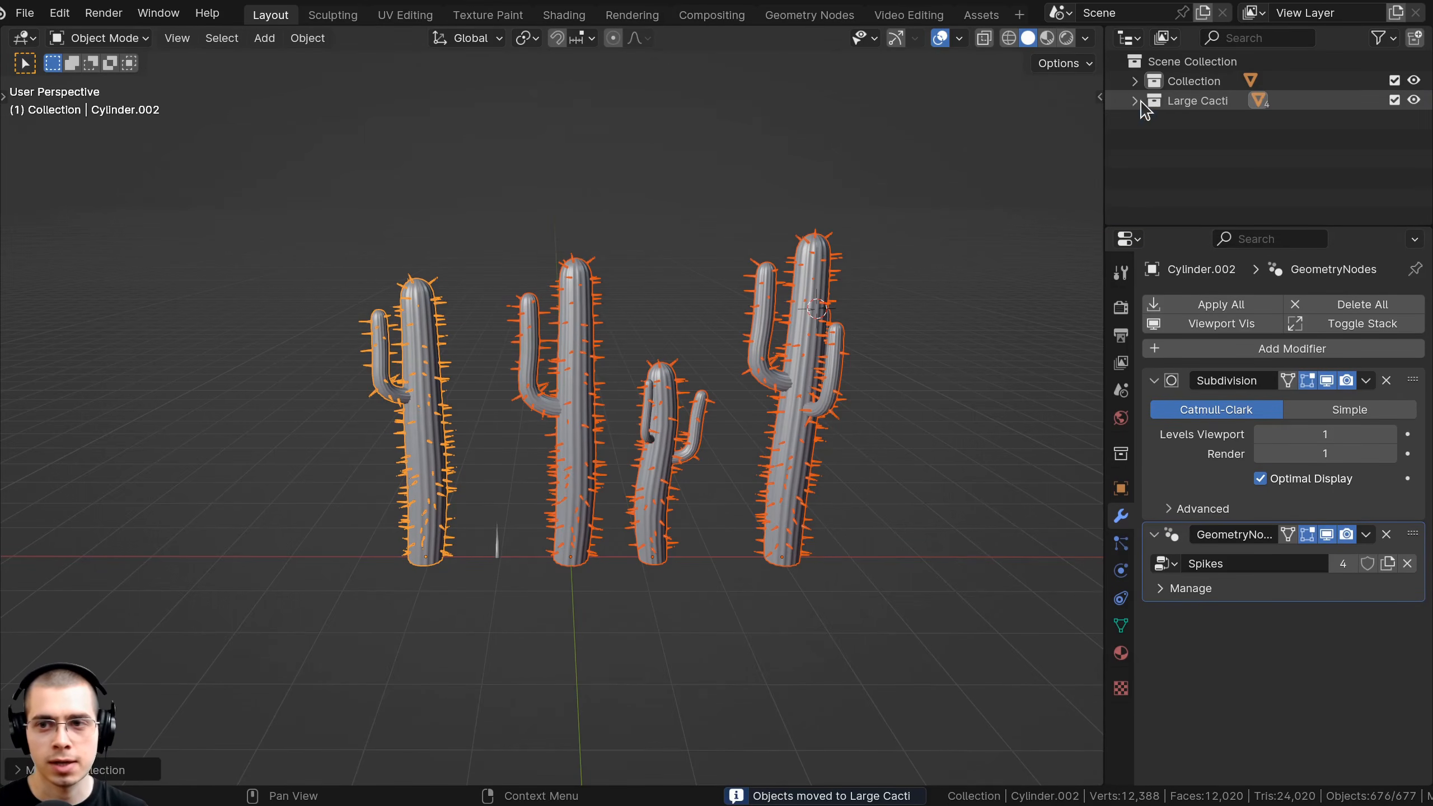
click(1190, 102)
click(1395, 100)
click(1394, 100)
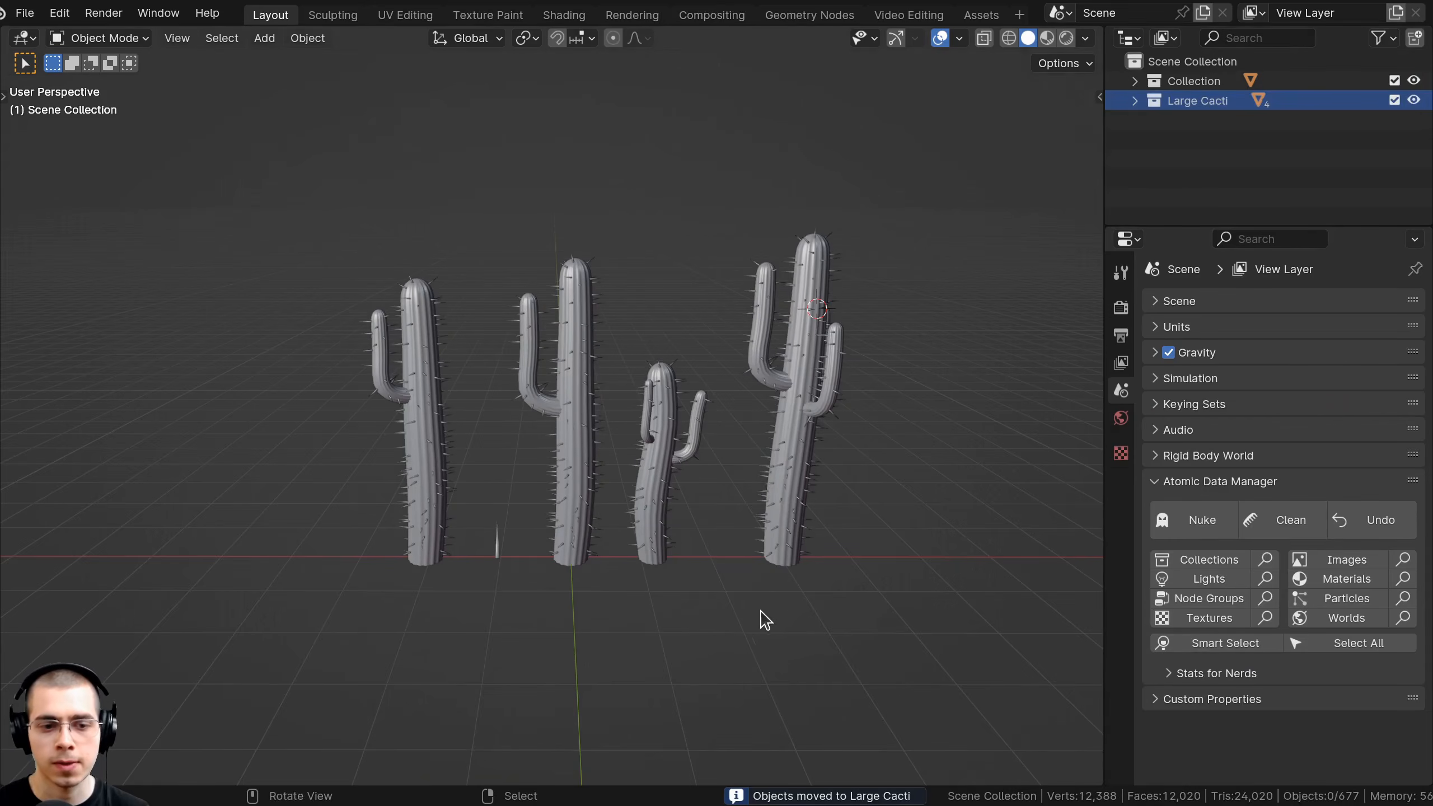
scroll(544, 512, up, 3)
Put the spike cube in a new 'Spike' collection and exclude it from the scene.
click(460, 500)
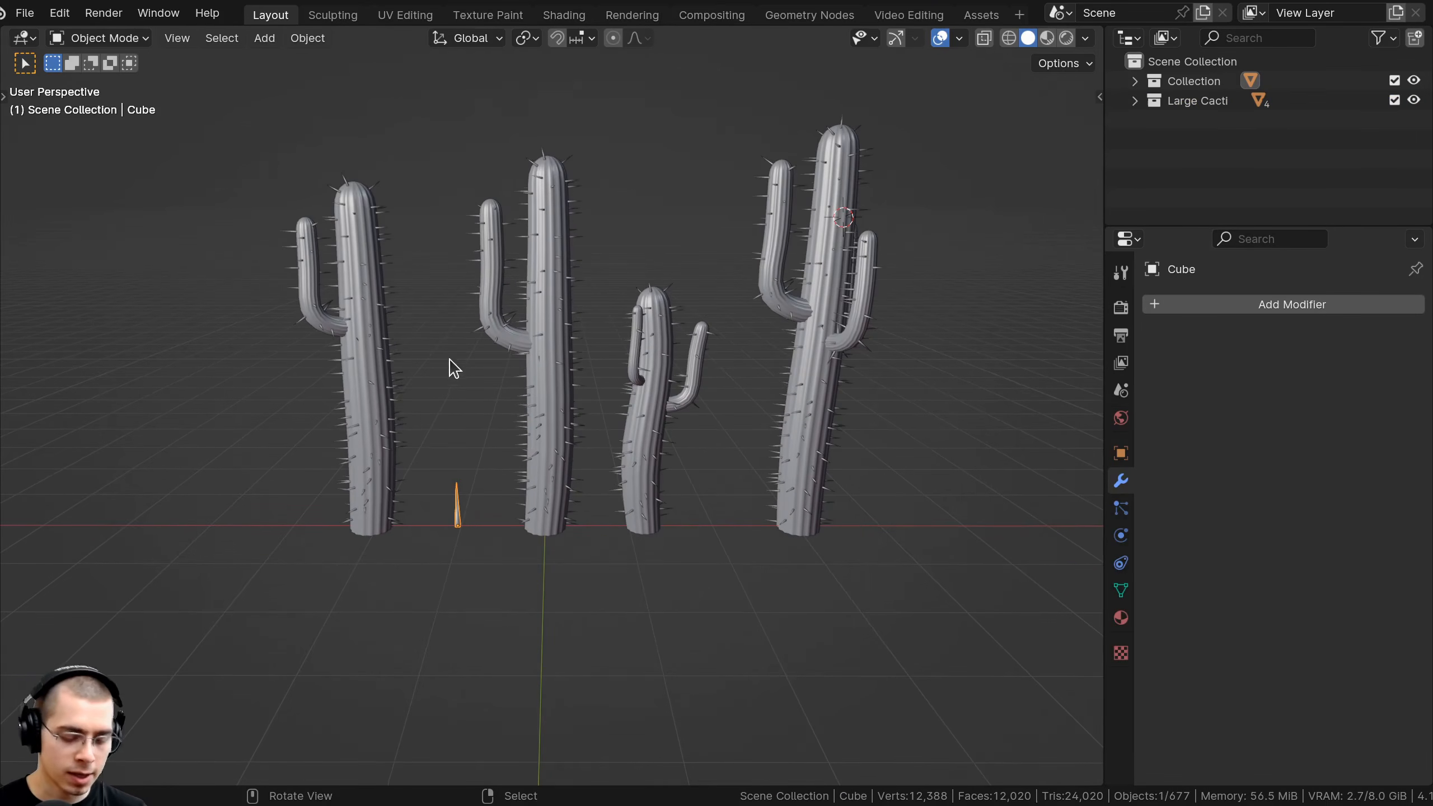
key(m)
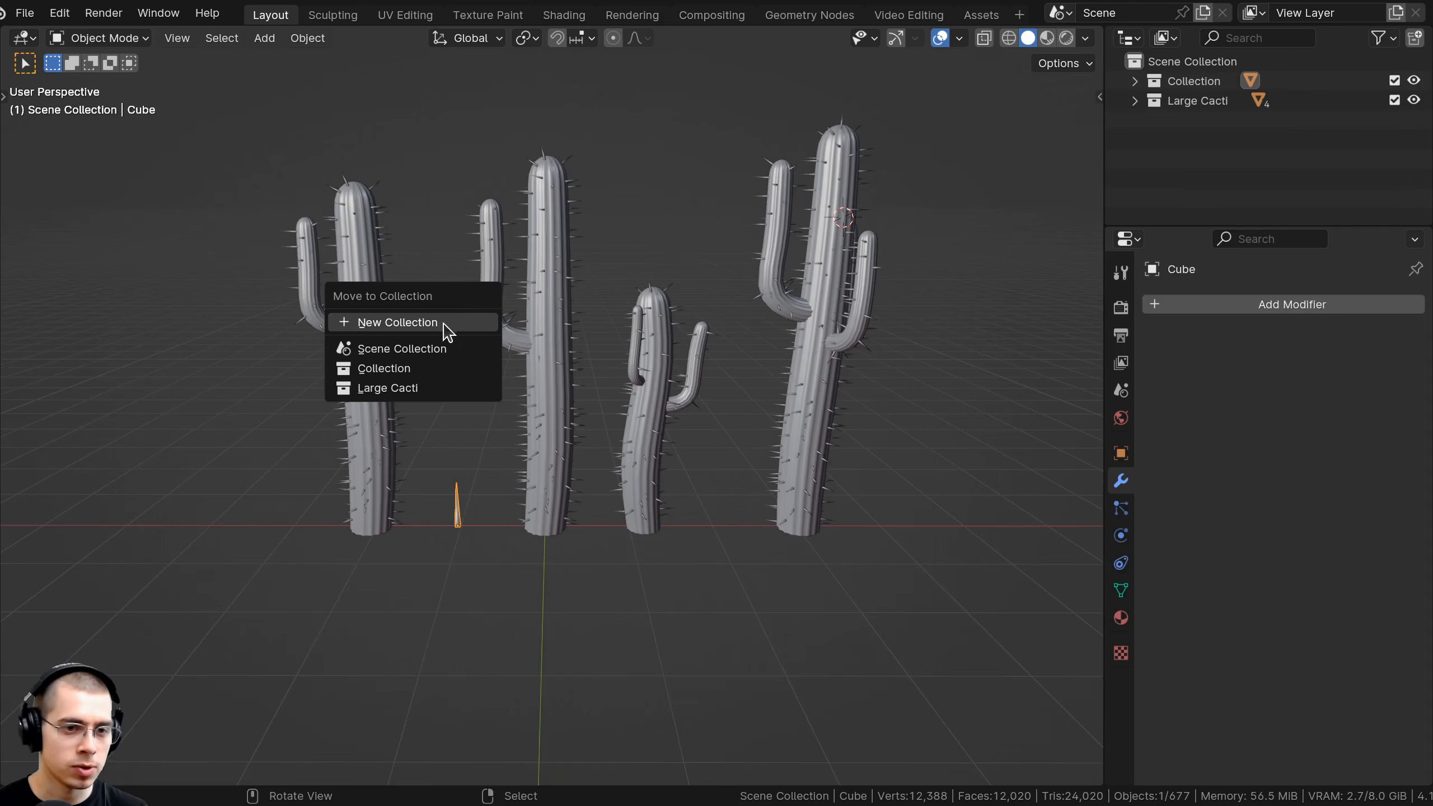
click(417, 325)
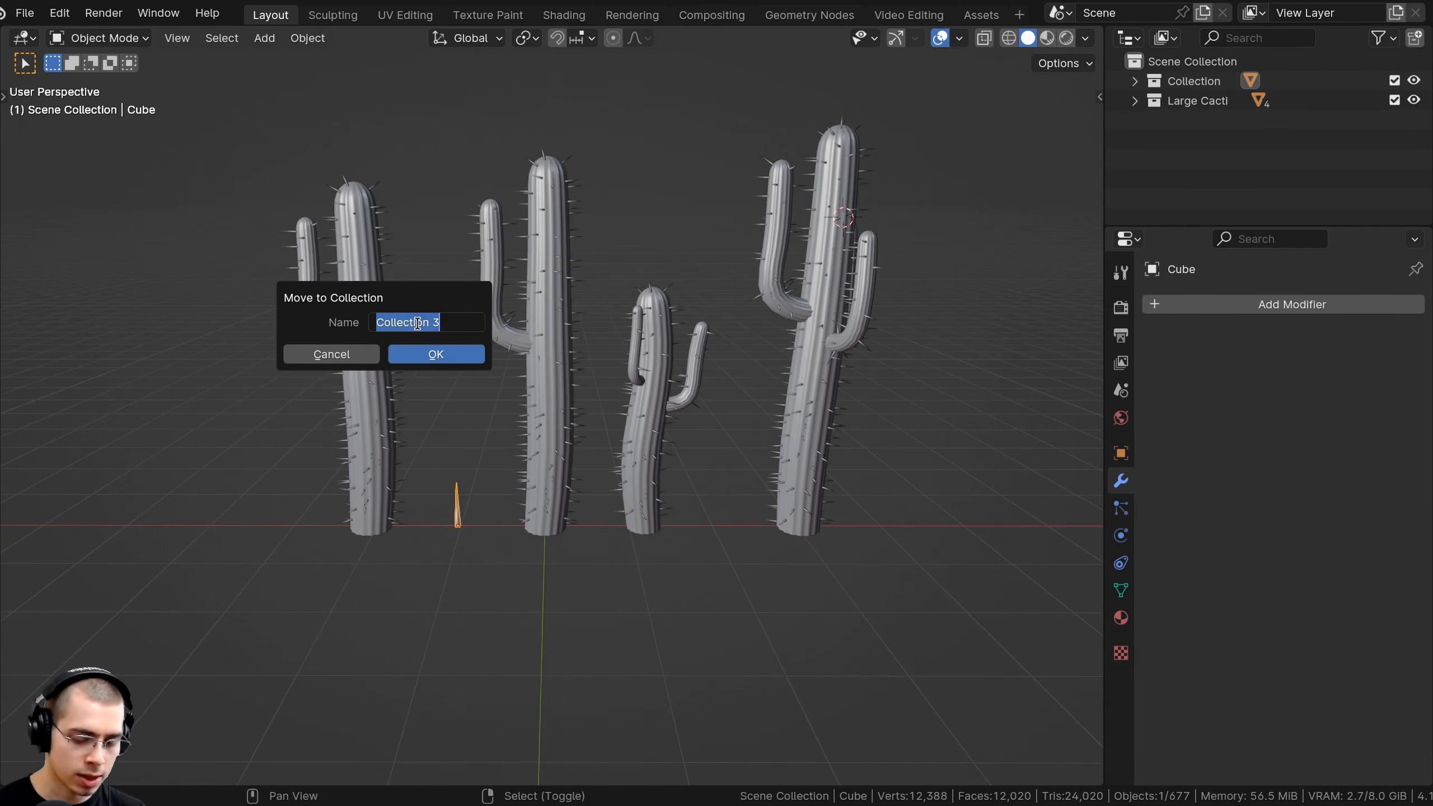
text(Spike)
click(422, 360)
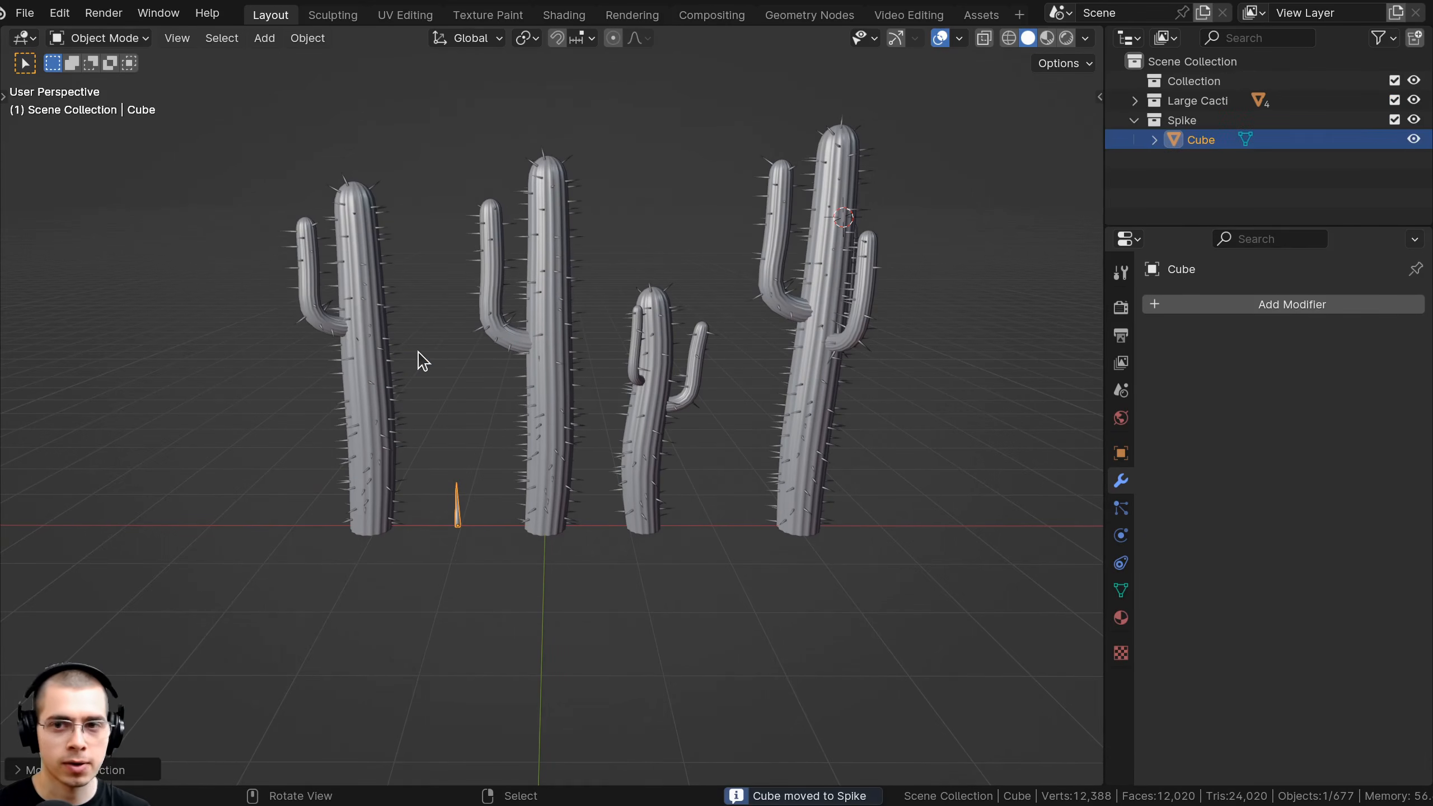
click(1135, 121)
click(1394, 120)
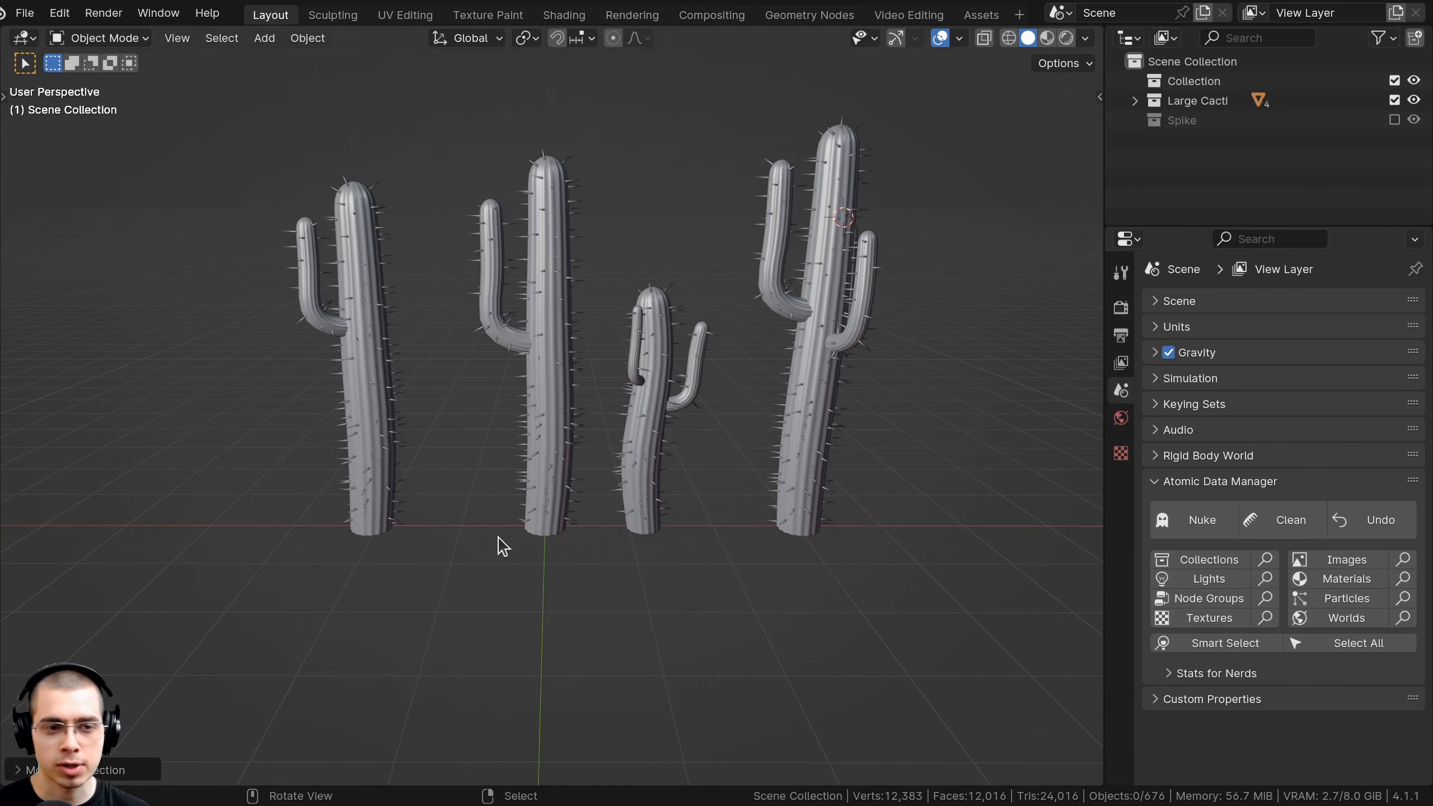
Nudge the left cactus along X and save as Desert Scene 1.blend.
click(400, 397)
key(g)
key(x)
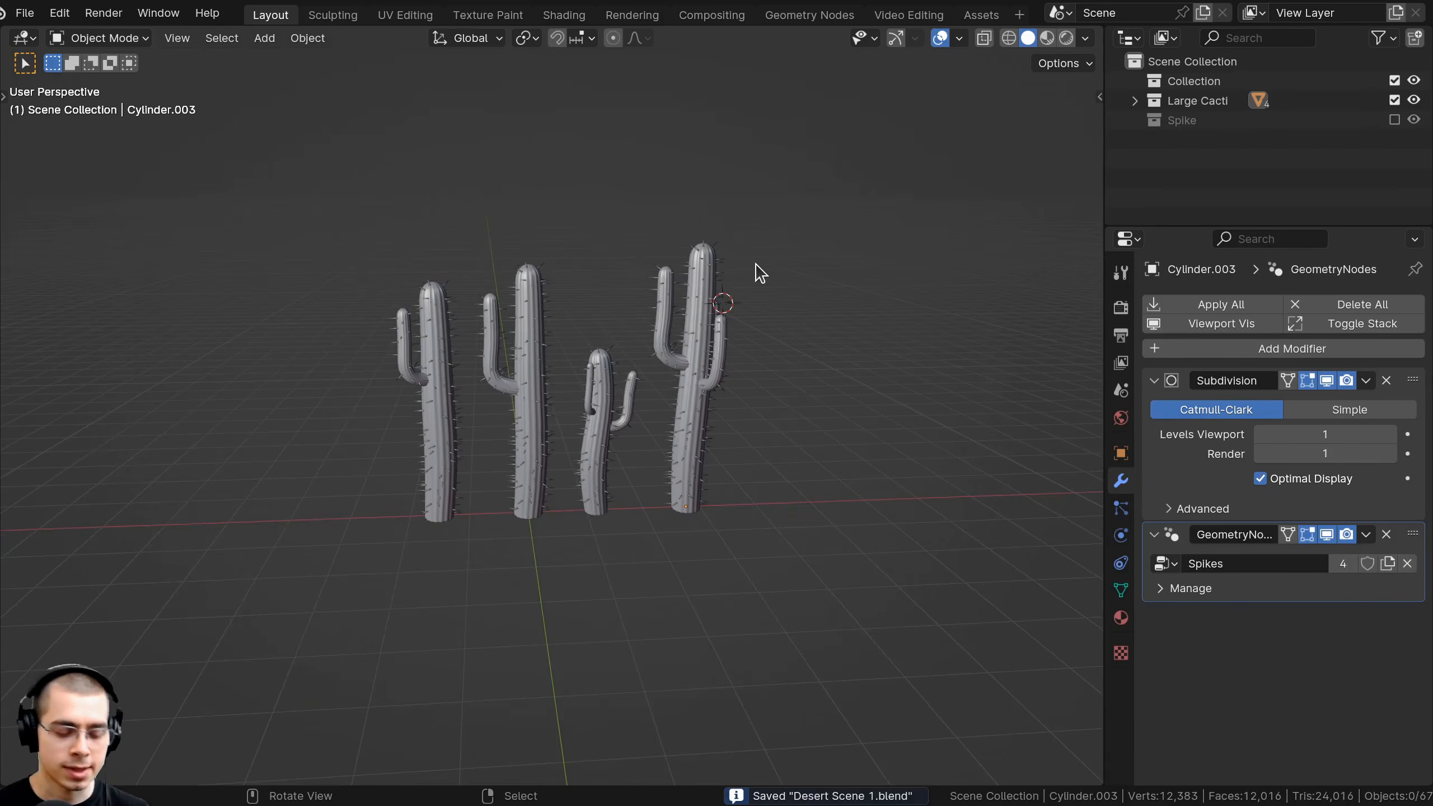
key(ctrl+s)
shift+middle_drag(768, 418, 736, 405)
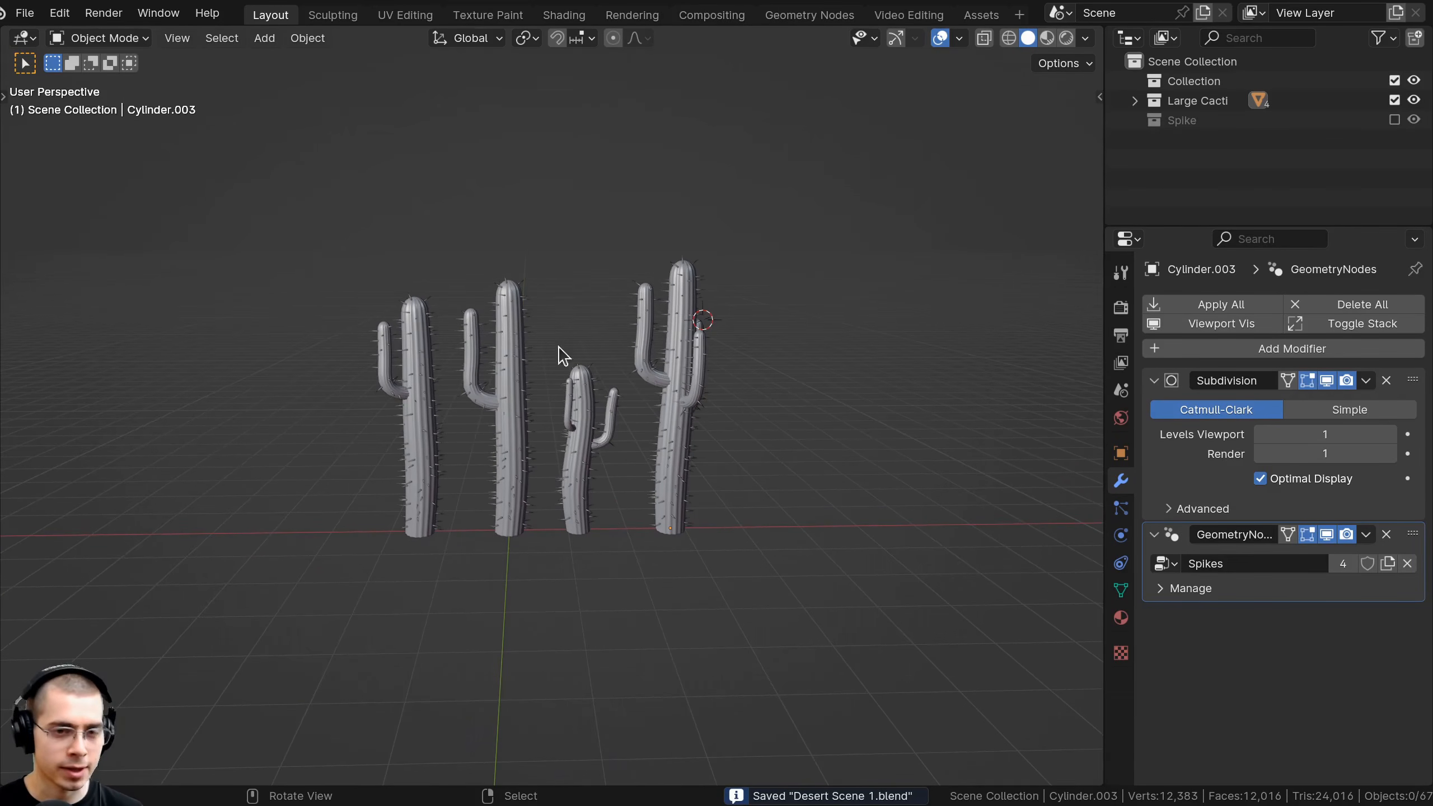
key(shift+a)
Add a new cube, place it beside the cacti on the grid, and scale it to 0.1.
mouse_move(465, 251)
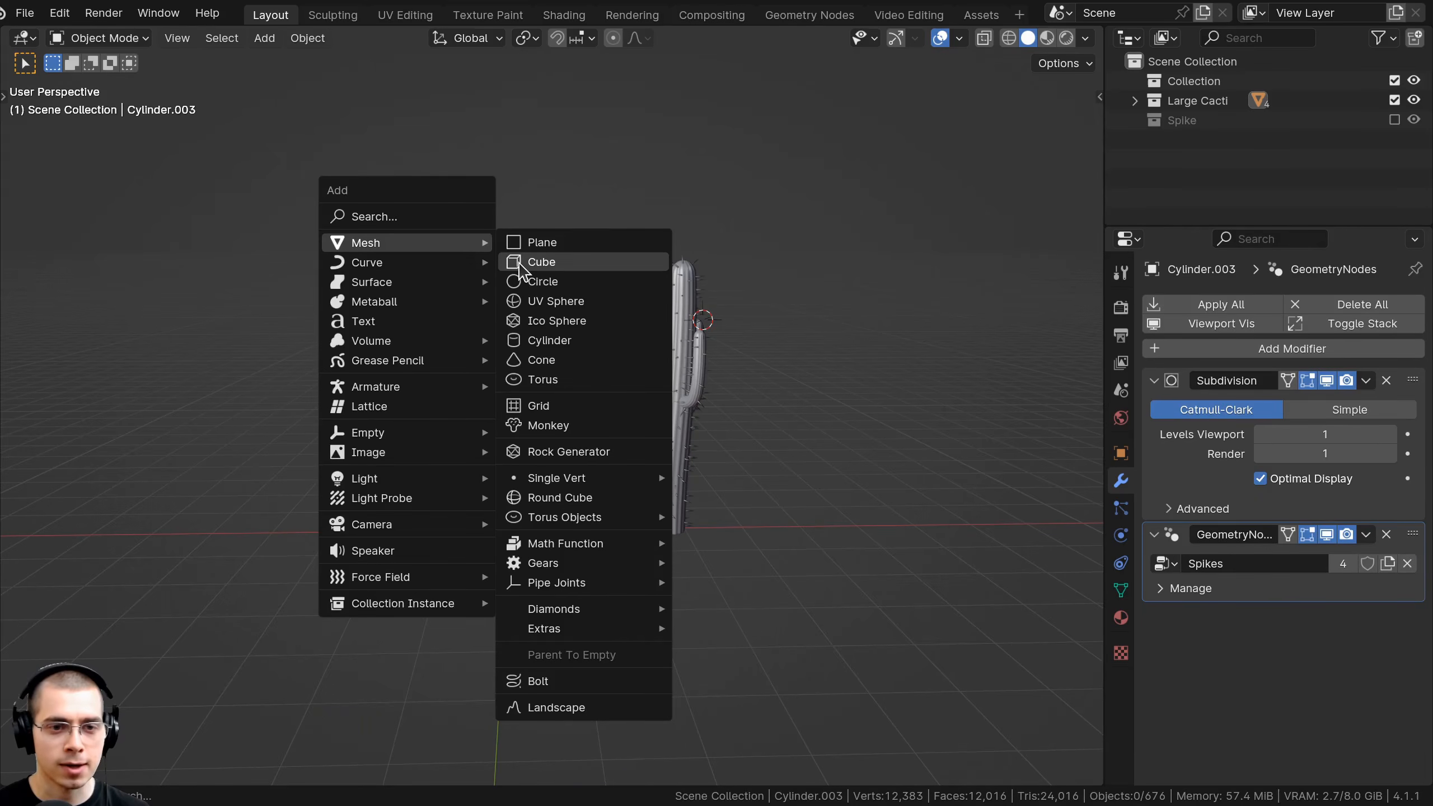
click(540, 262)
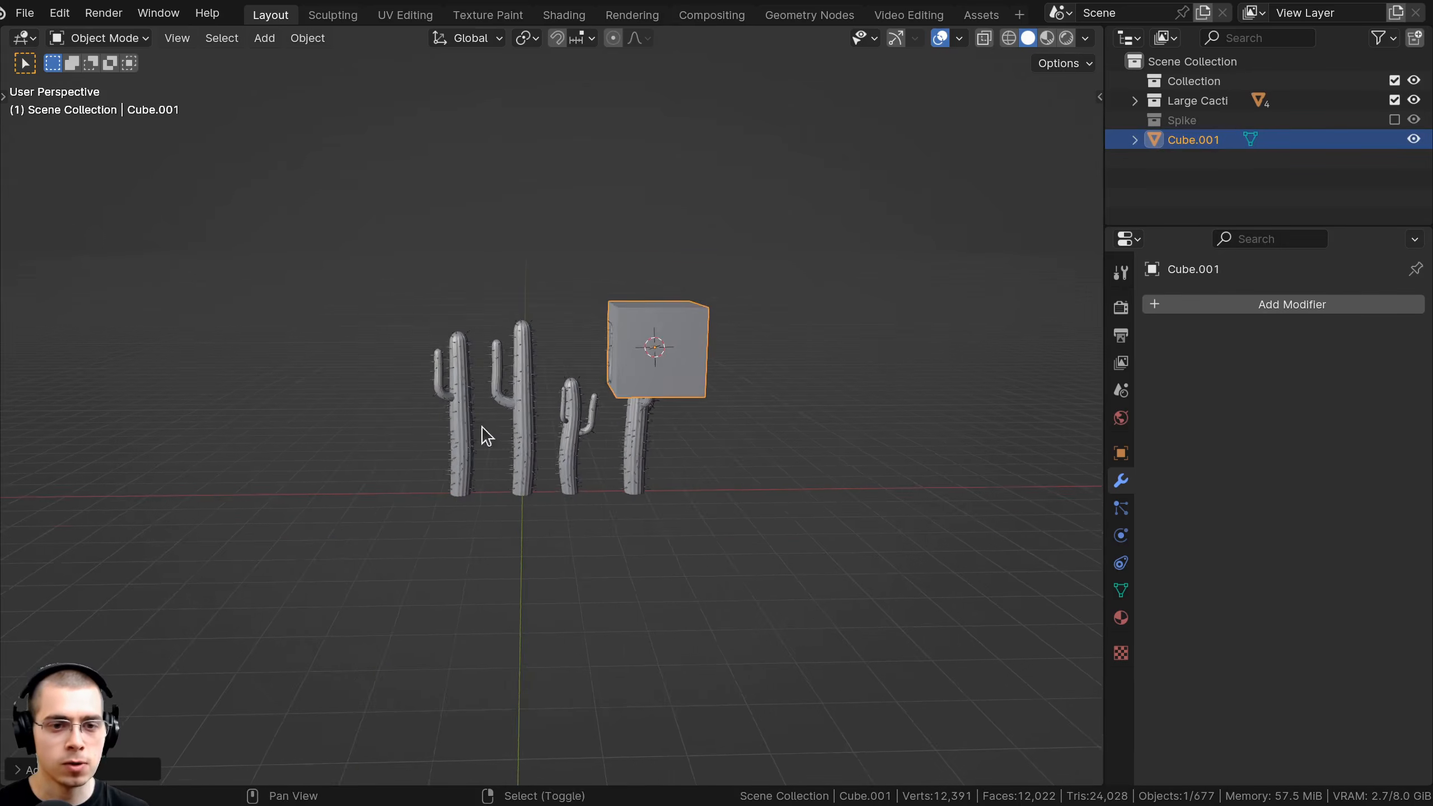
key(g)
key(x)
click(638, 416)
key(g)
key(z)
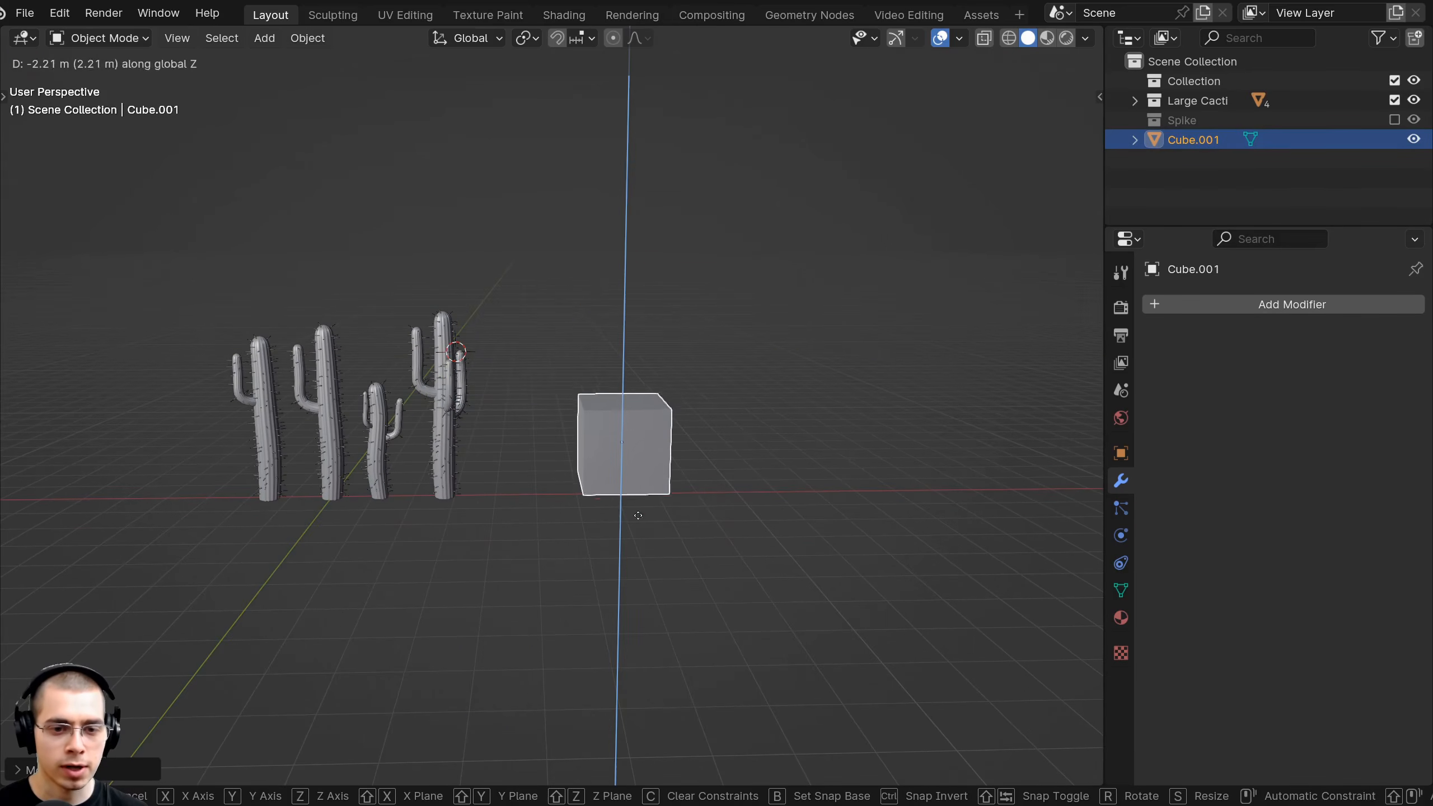
click(594, 495)
shift+middle_drag(594, 494, 533, 454)
scroll(533, 455, up, 2)
middle_drag(548, 509, 570, 467)
text(s.)
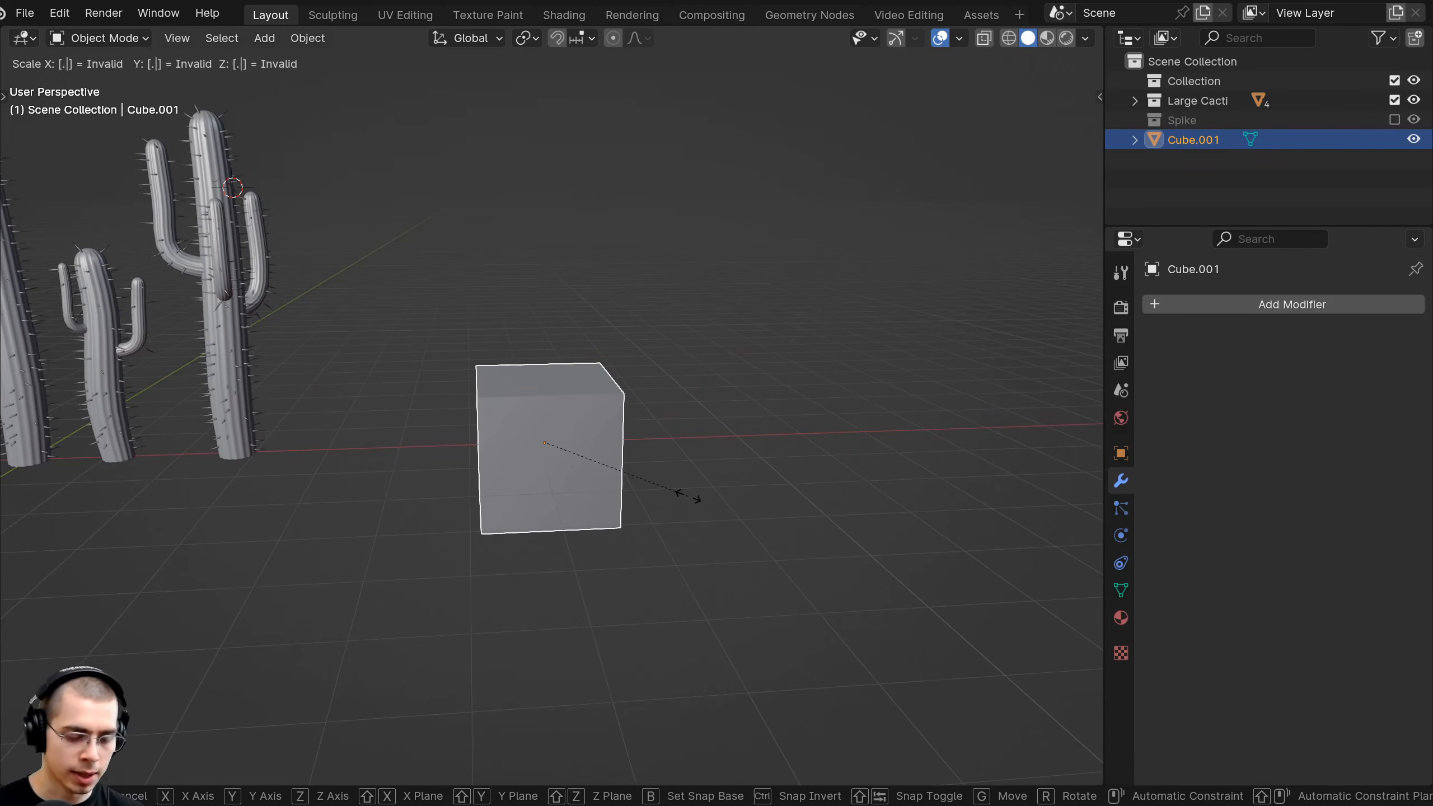
text(1)
key(Return)
Apply the cube's scale.
scroll(576, 412, up, 3)
key(ctrl+a)
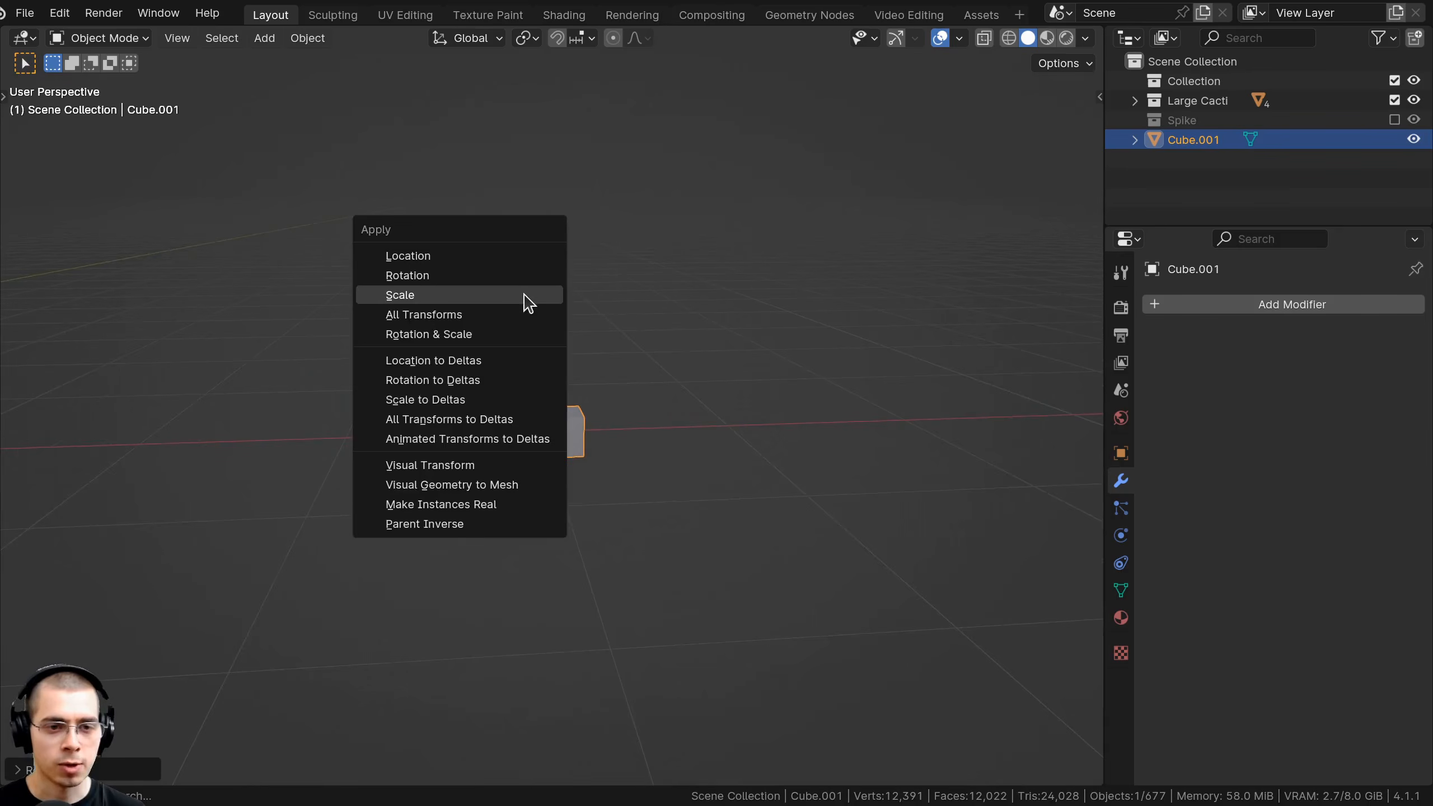
click(525, 290)
key(ctrl+a)
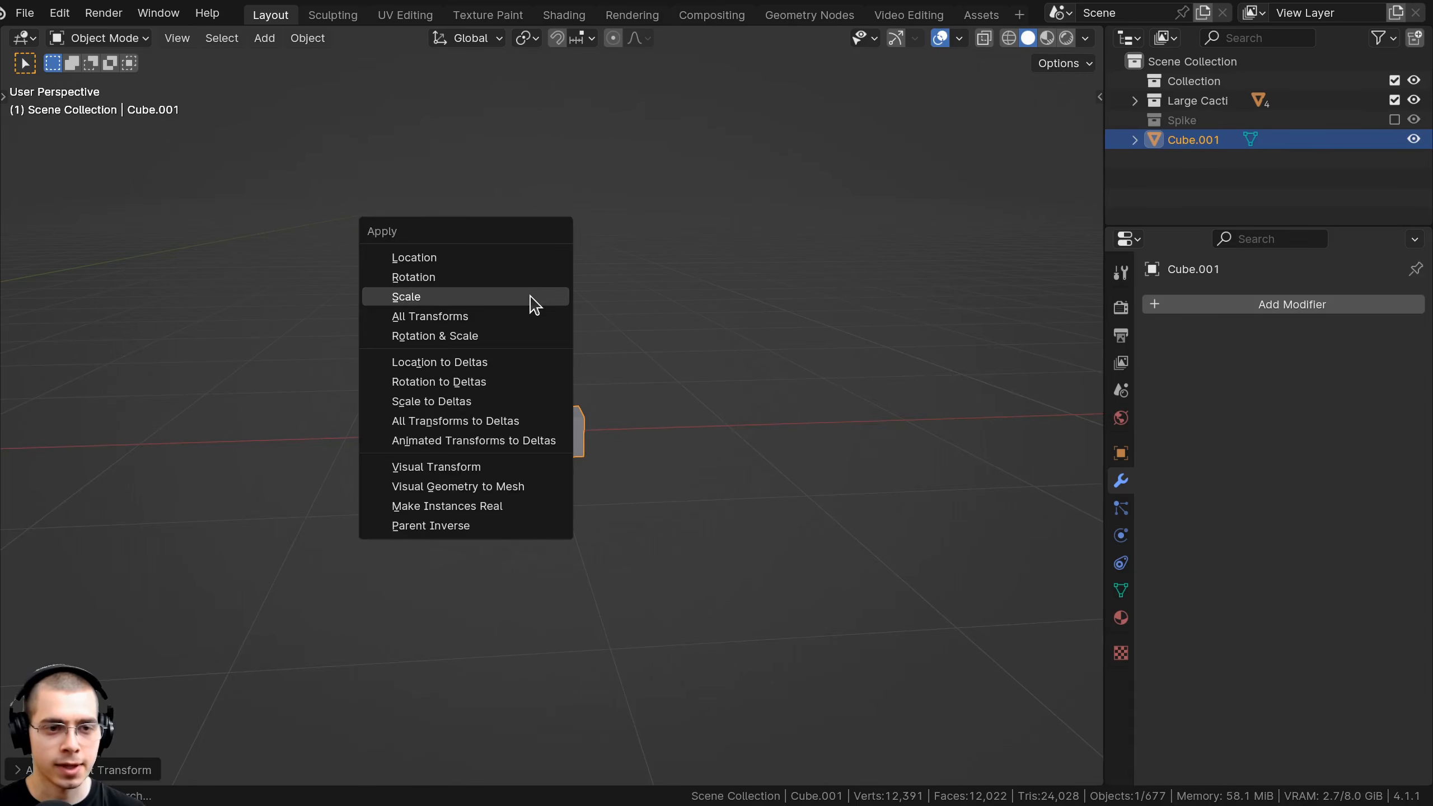
click(529, 297)
middle_drag(531, 317, 533, 361)
scroll(533, 308, down, 2)
scroll(537, 381, up, 4)
In Edit Mode, flatten the cube along Y and stretch it along X.
key(Tab)
scroll(652, 429, up, 2)
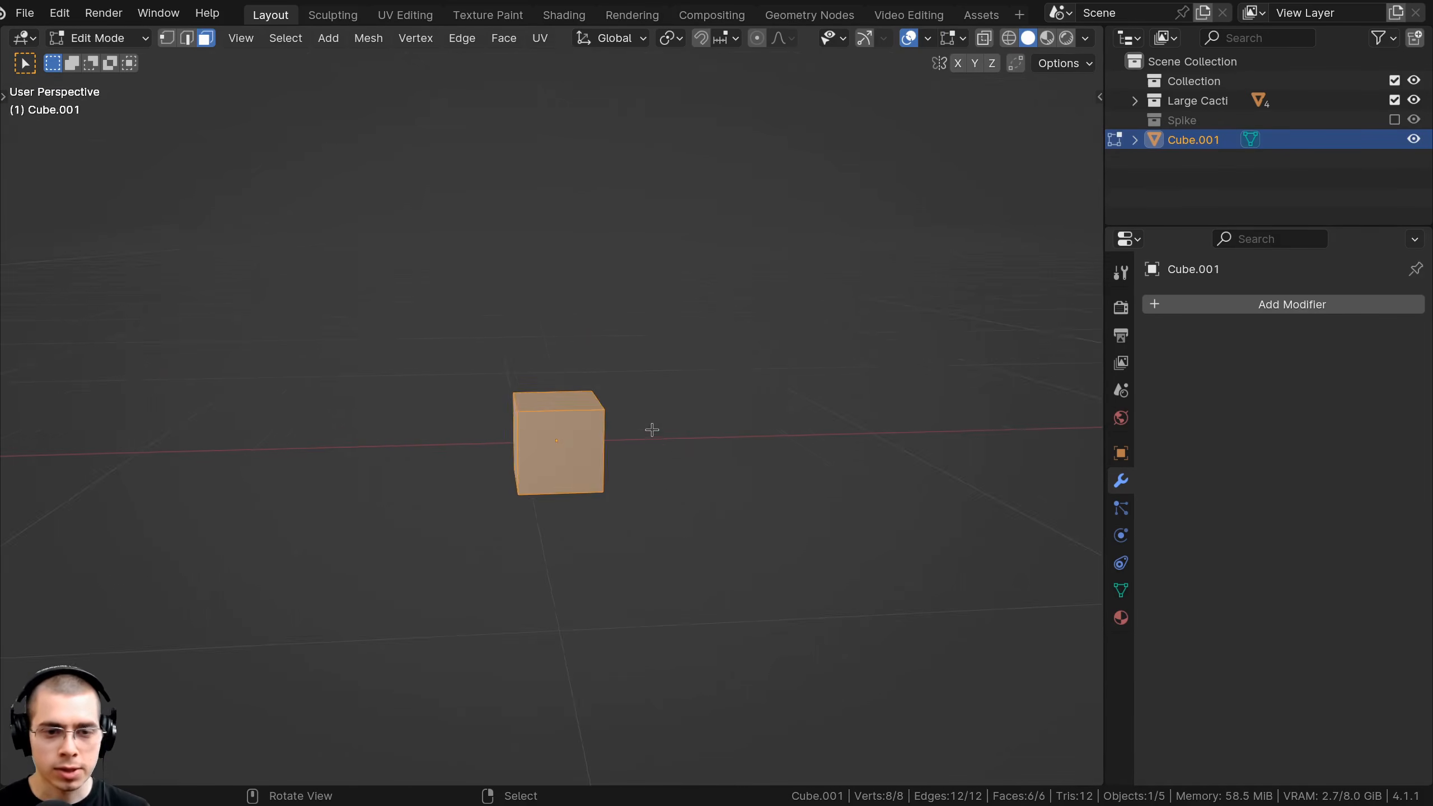
middle_drag(581, 426, 552, 455)
key(s)
key(y)
click(627, 464)
key(s)
key(x)
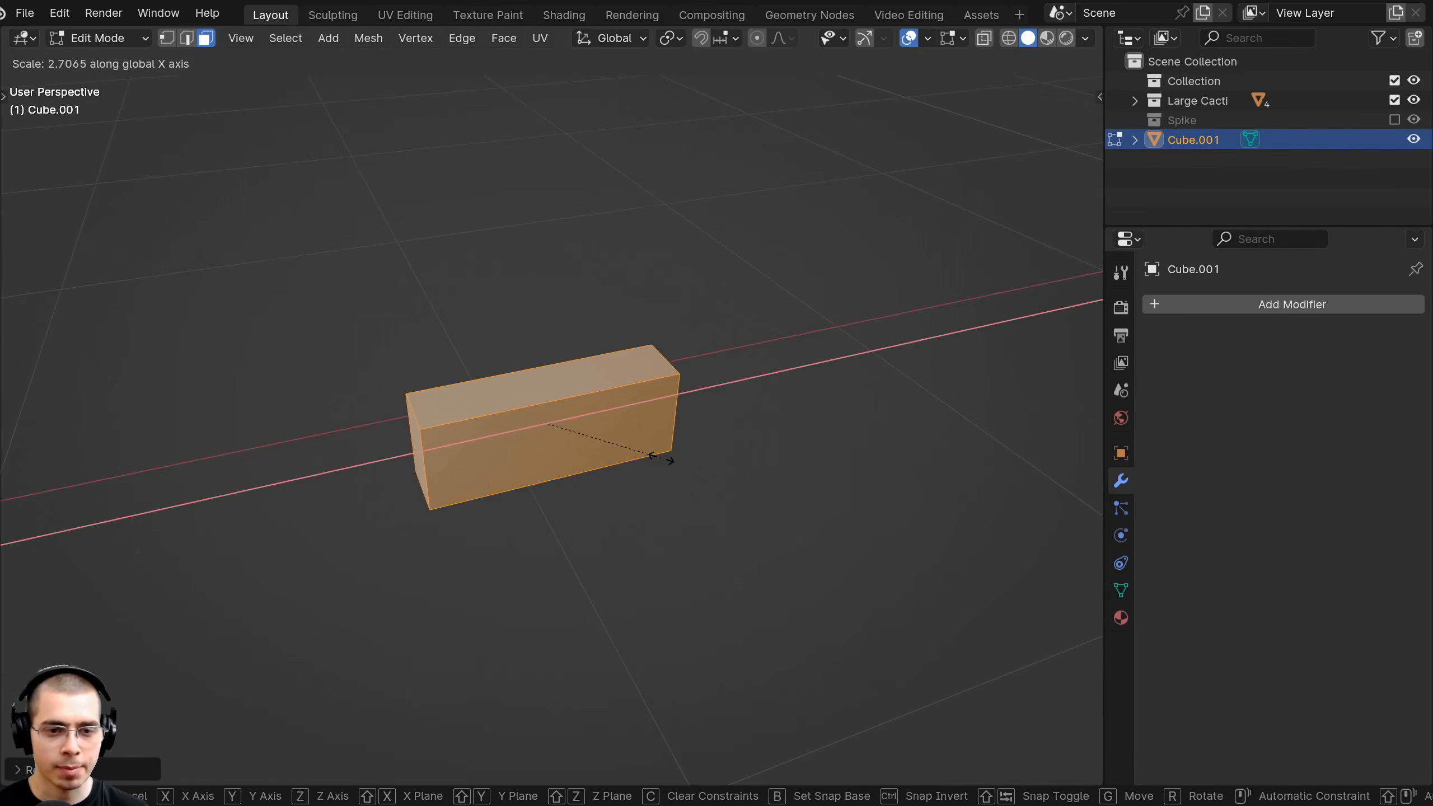
click(631, 455)
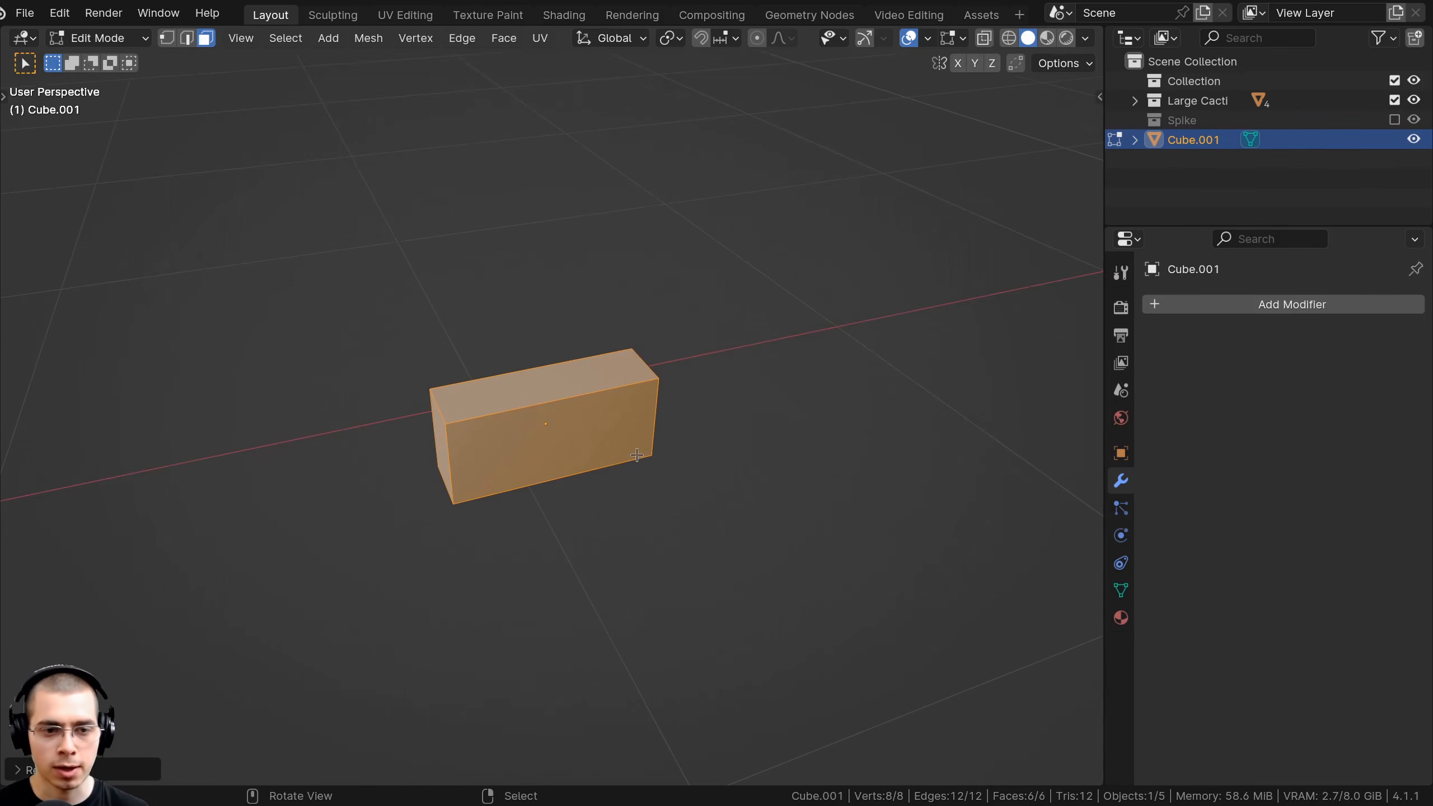
Thin the box further along Y and narrow it along X into a slab.
mouse_move(631, 455)
middle_down()
mouse_move(713, 474)
mouse_move(633, 458)
middle_up()
key(s)
key(y)
click(678, 466)
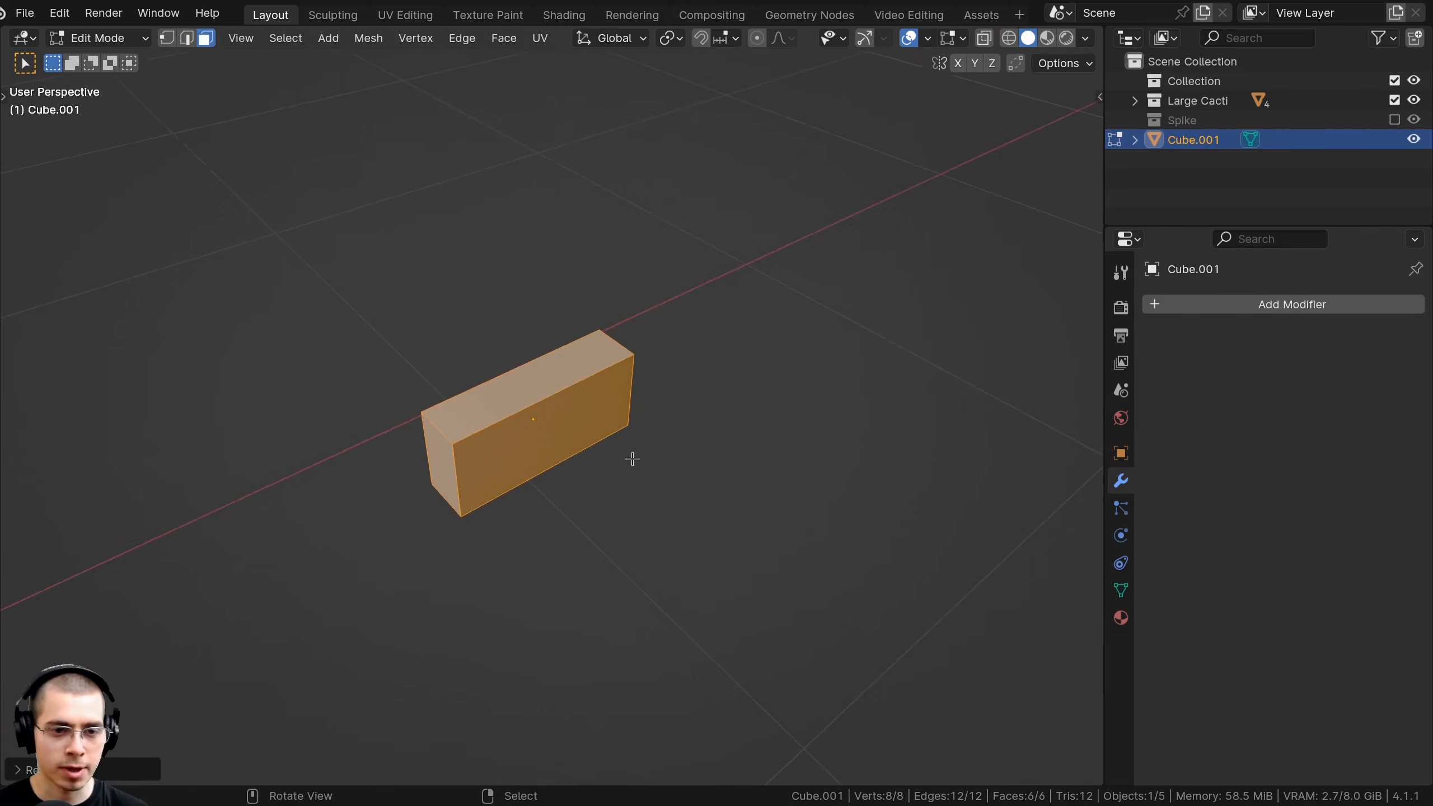
key(s)
key(x)
click(615, 462)
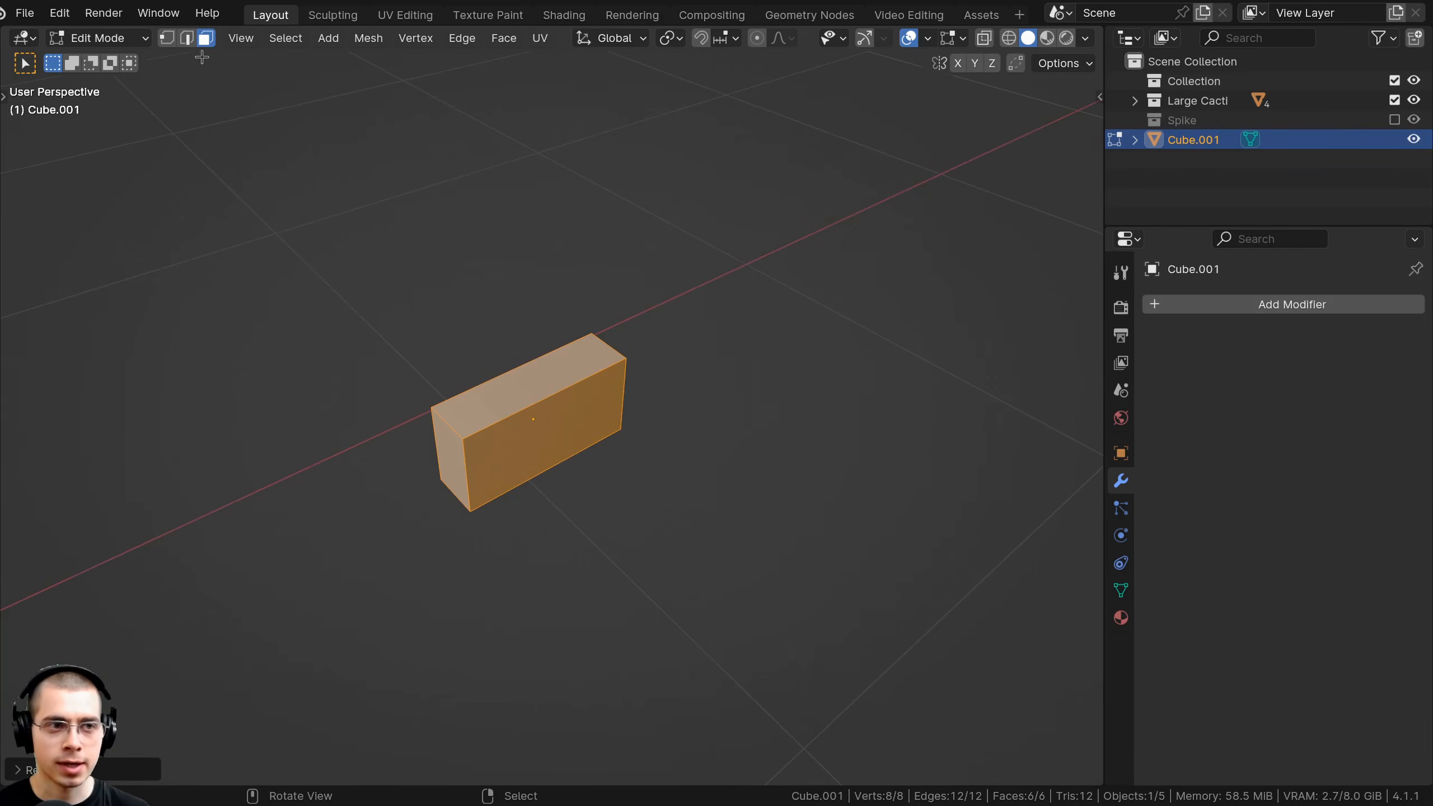
Raise a selected face of the slab vertically along Z in two moves.
click(572, 367)
mouse_move(571, 367)
middle_down()
mouse_move(579, 267)
mouse_move(587, 358)
mouse_move(554, 344)
middle_up()
key(g)
key(z)
click(592, 339)
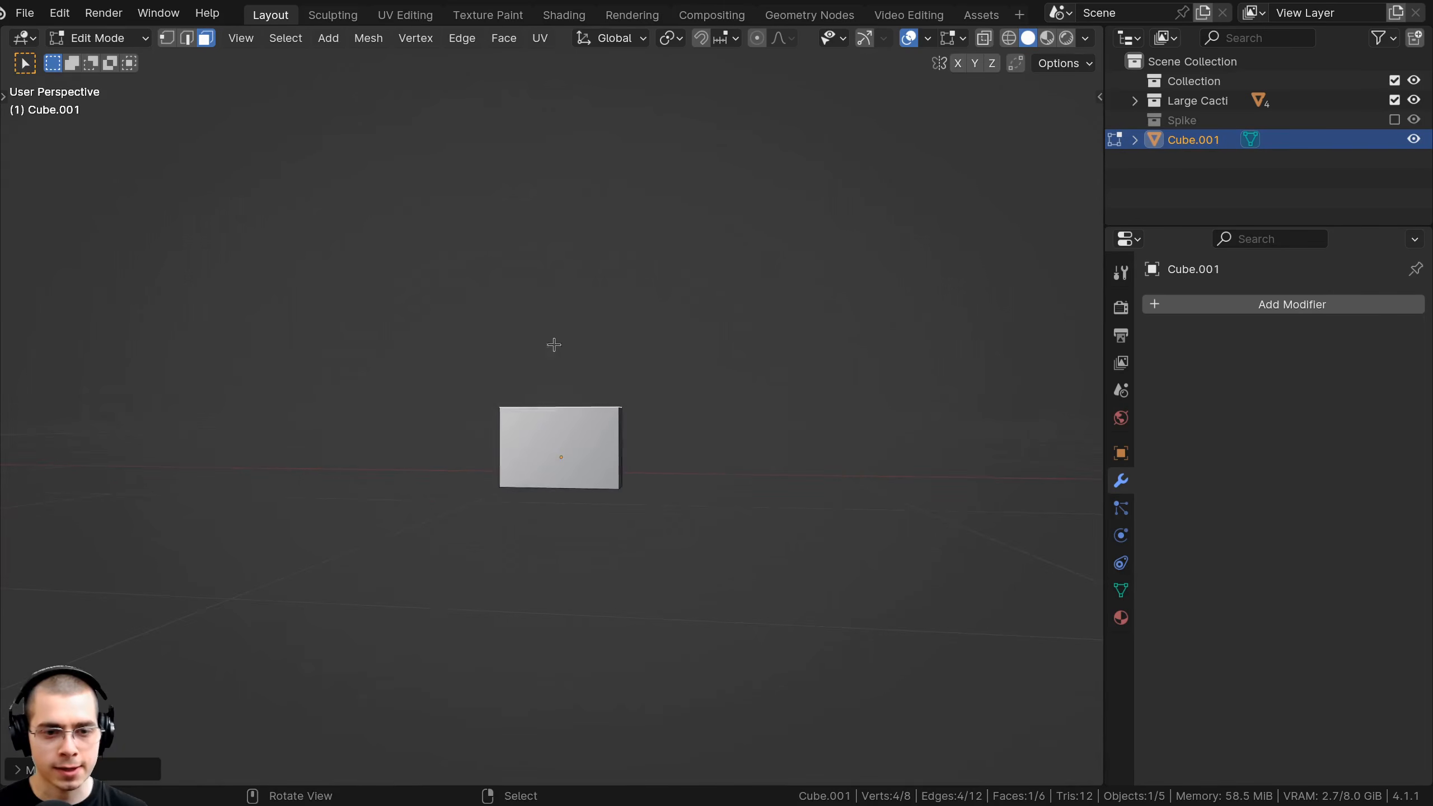
key(g)
key(z)
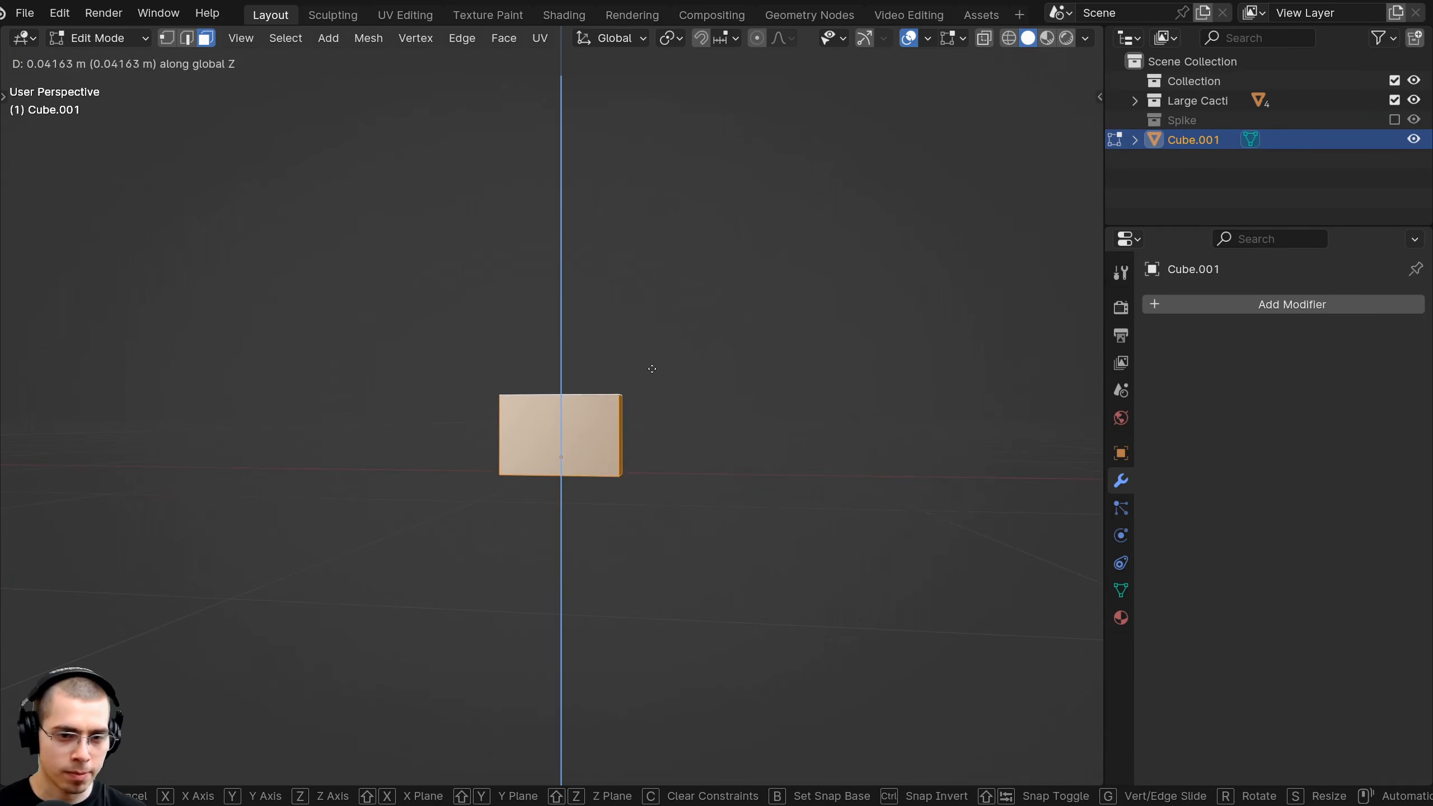
click(652, 364)
Widen the slab's top face slightly along X and view it from the front.
middle_drag(651, 364, 564, 331)
click(563, 331)
key(s)
key(x)
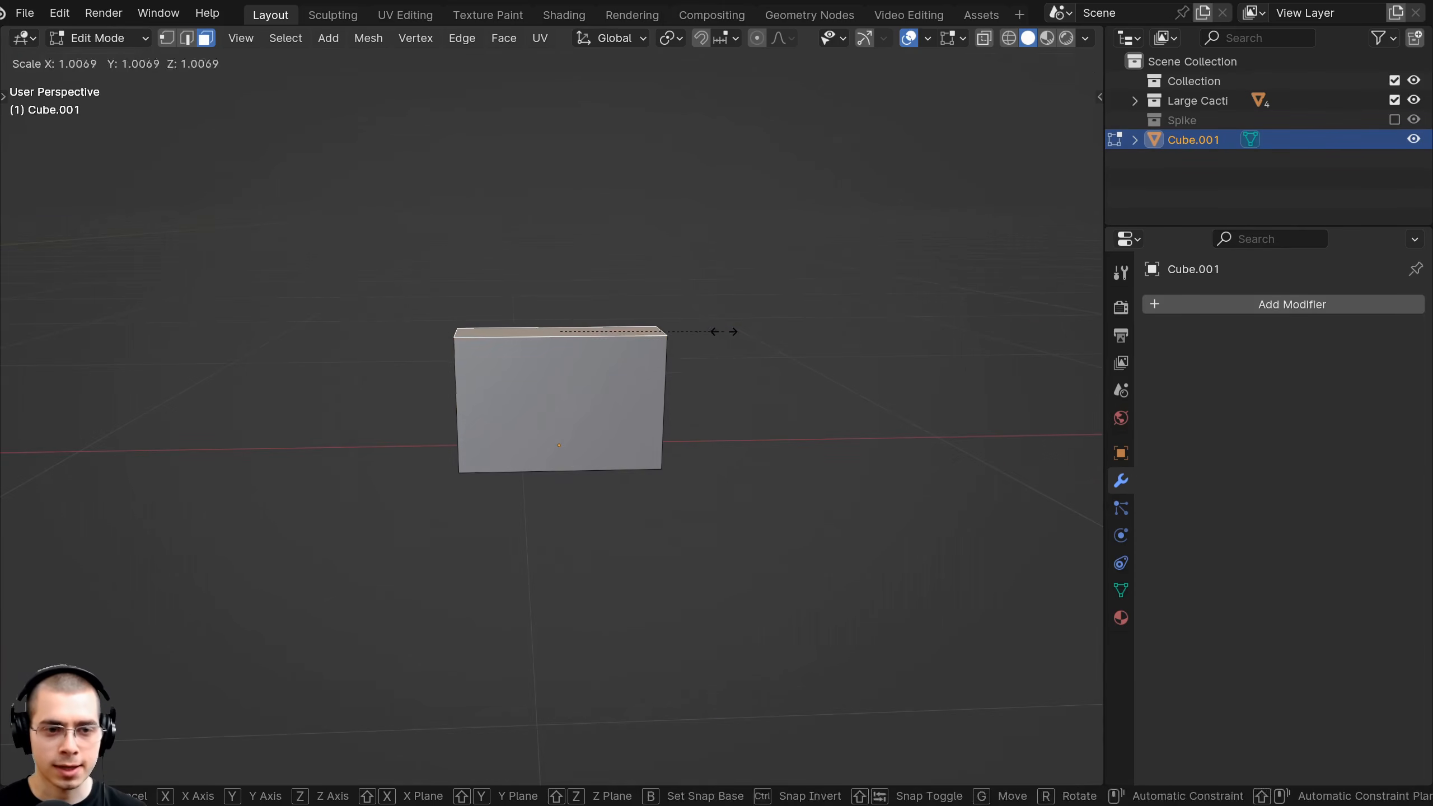
click(754, 339)
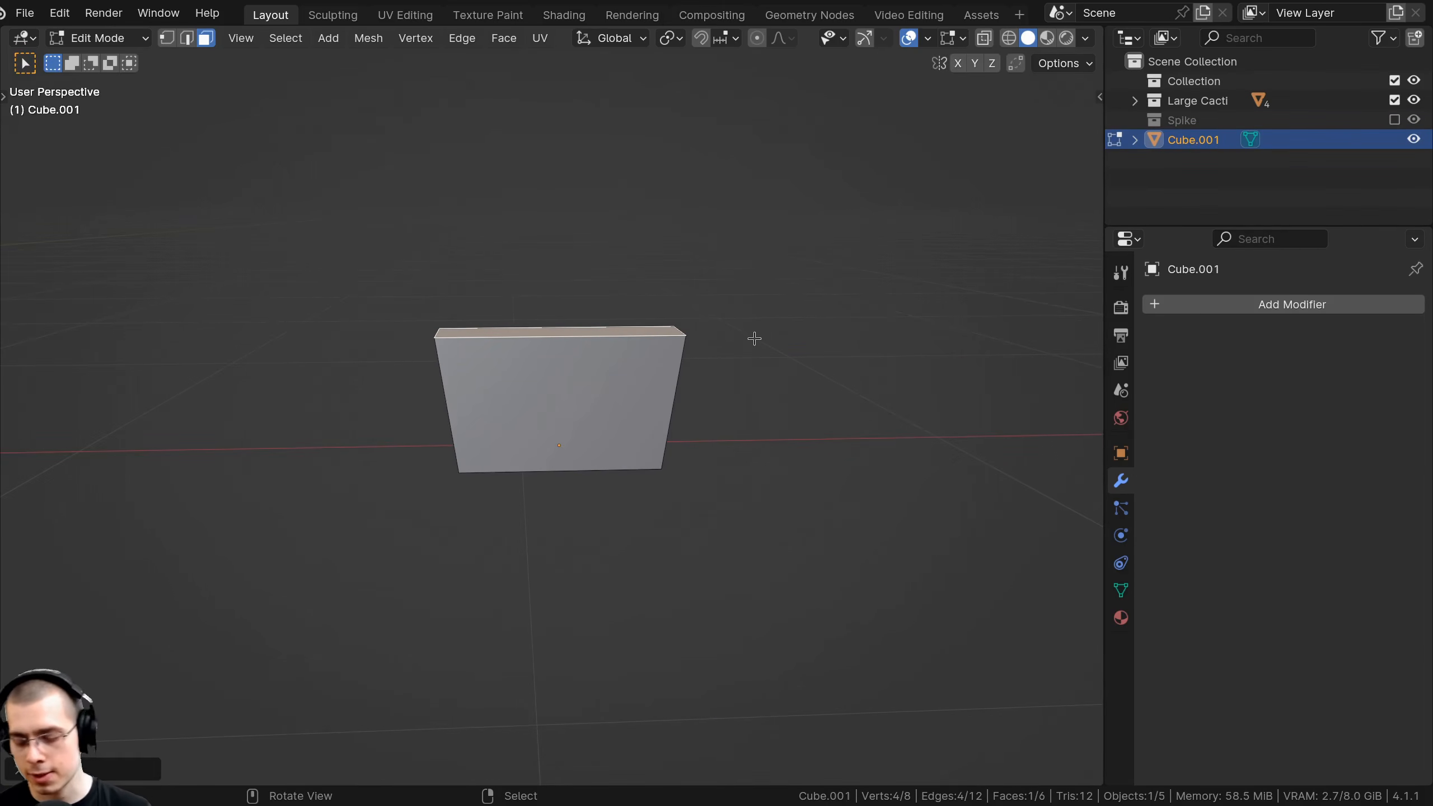
key(KP_1)
Extrude the slab's top face upward twice, adjusting its width along X each time.
shift+middle_drag(564, 489, 610, 444)
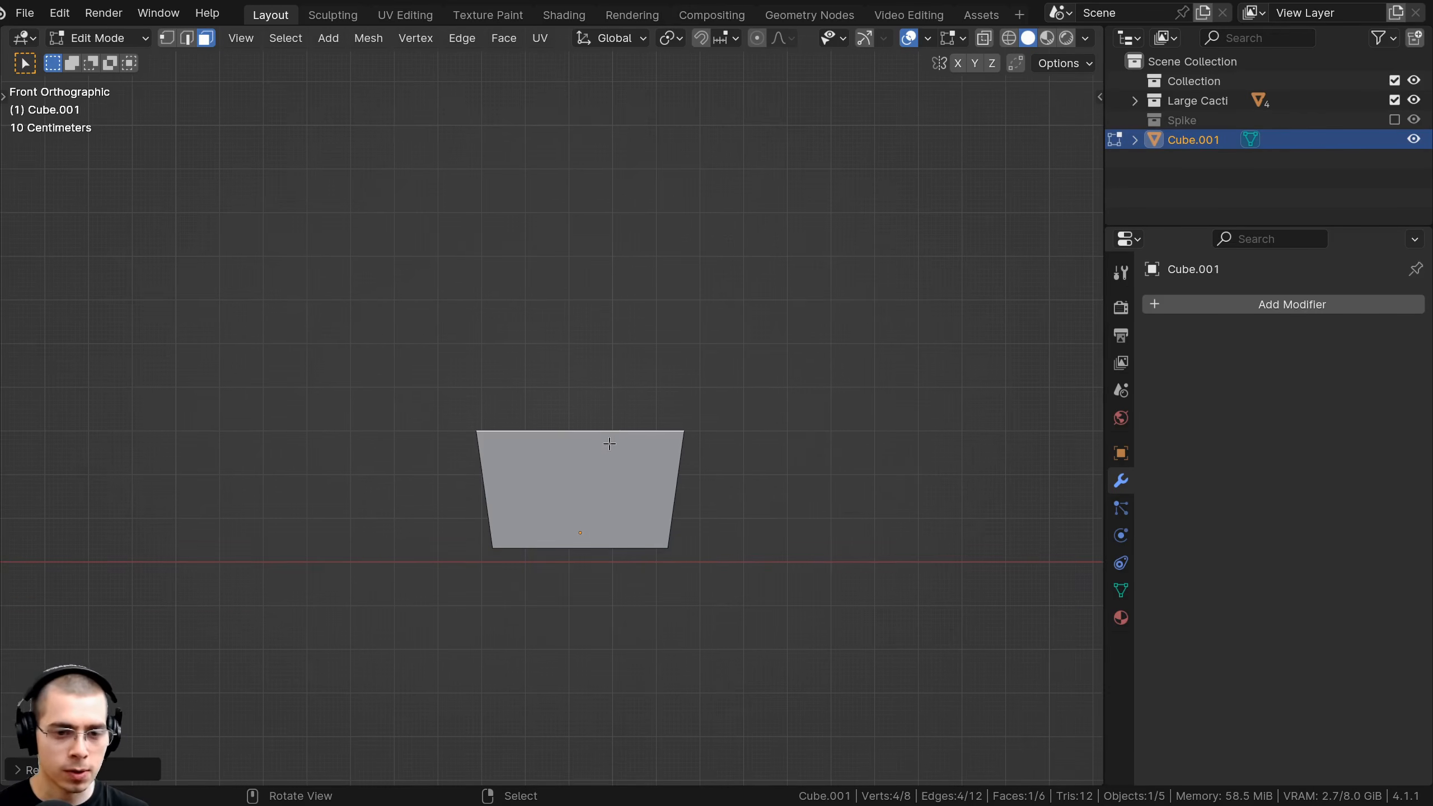
key(e)
click(813, 352)
key(s)
key(x)
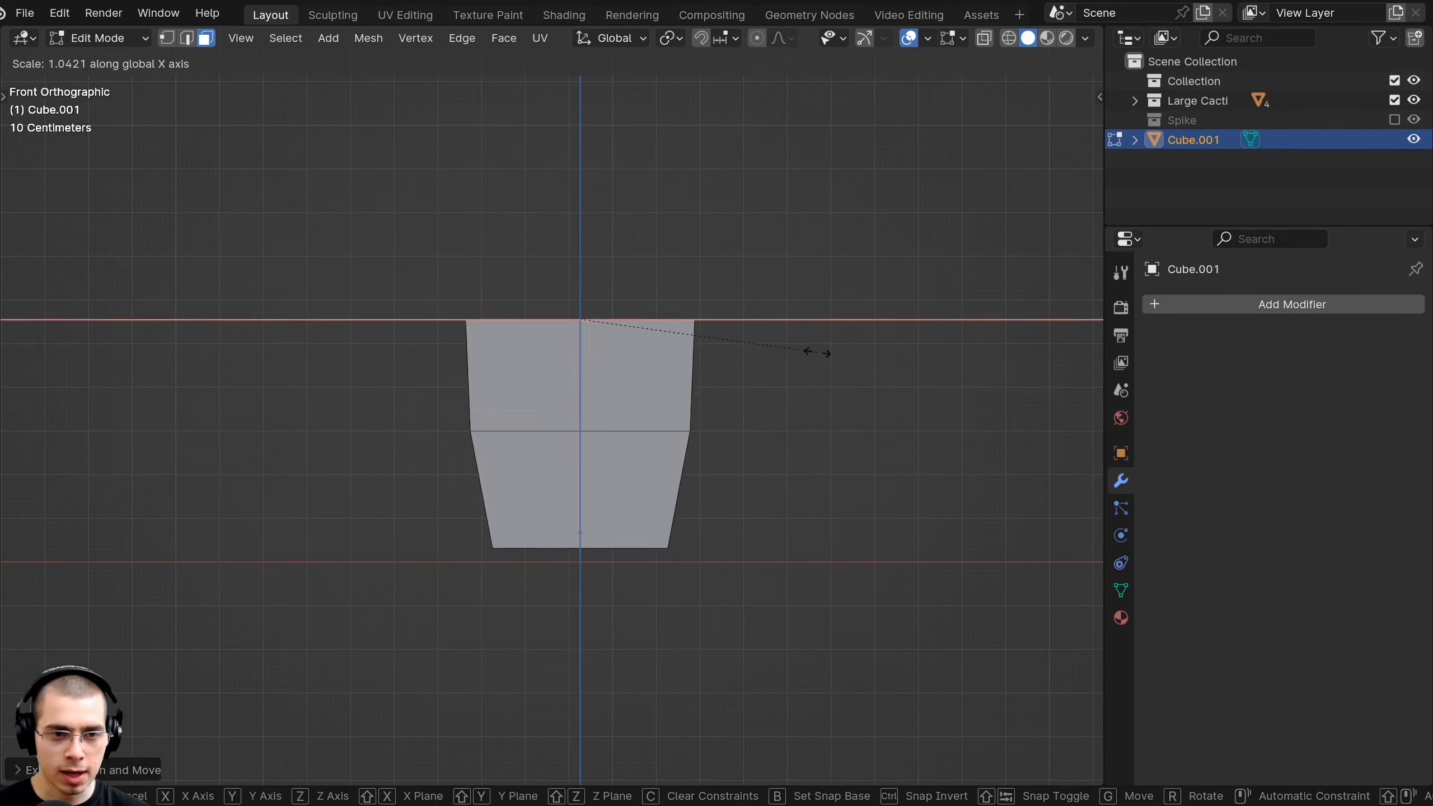
click(842, 355)
shift+middle_drag(834, 358, 832, 429)
key(e)
click(842, 342)
key(s)
key(x)
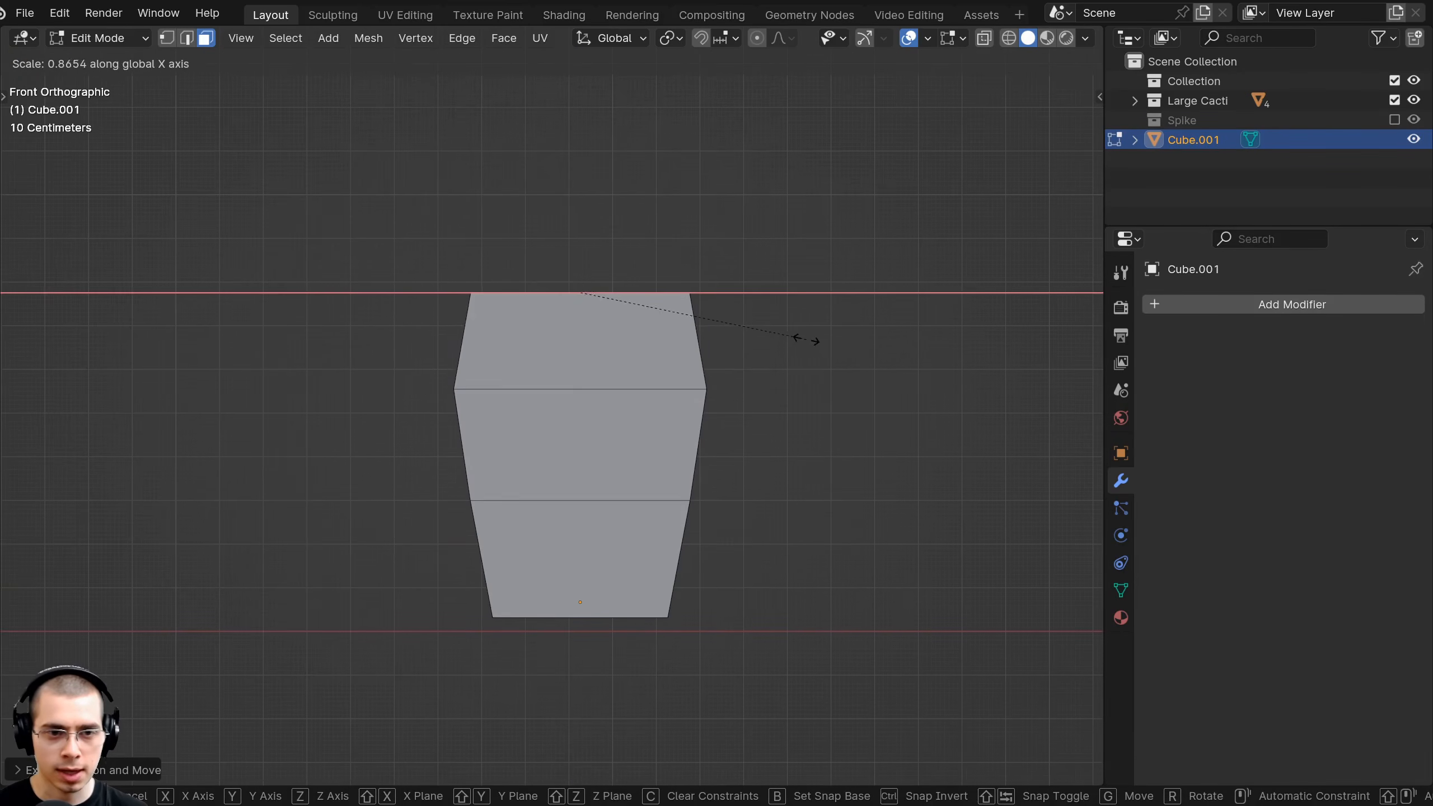
click(802, 337)
shift+middle_drag(803, 337, 803, 401)
Extrude a third narrower top section, then lower it and readjust its X width.
key(e)
click(794, 327)
key(s)
key(x)
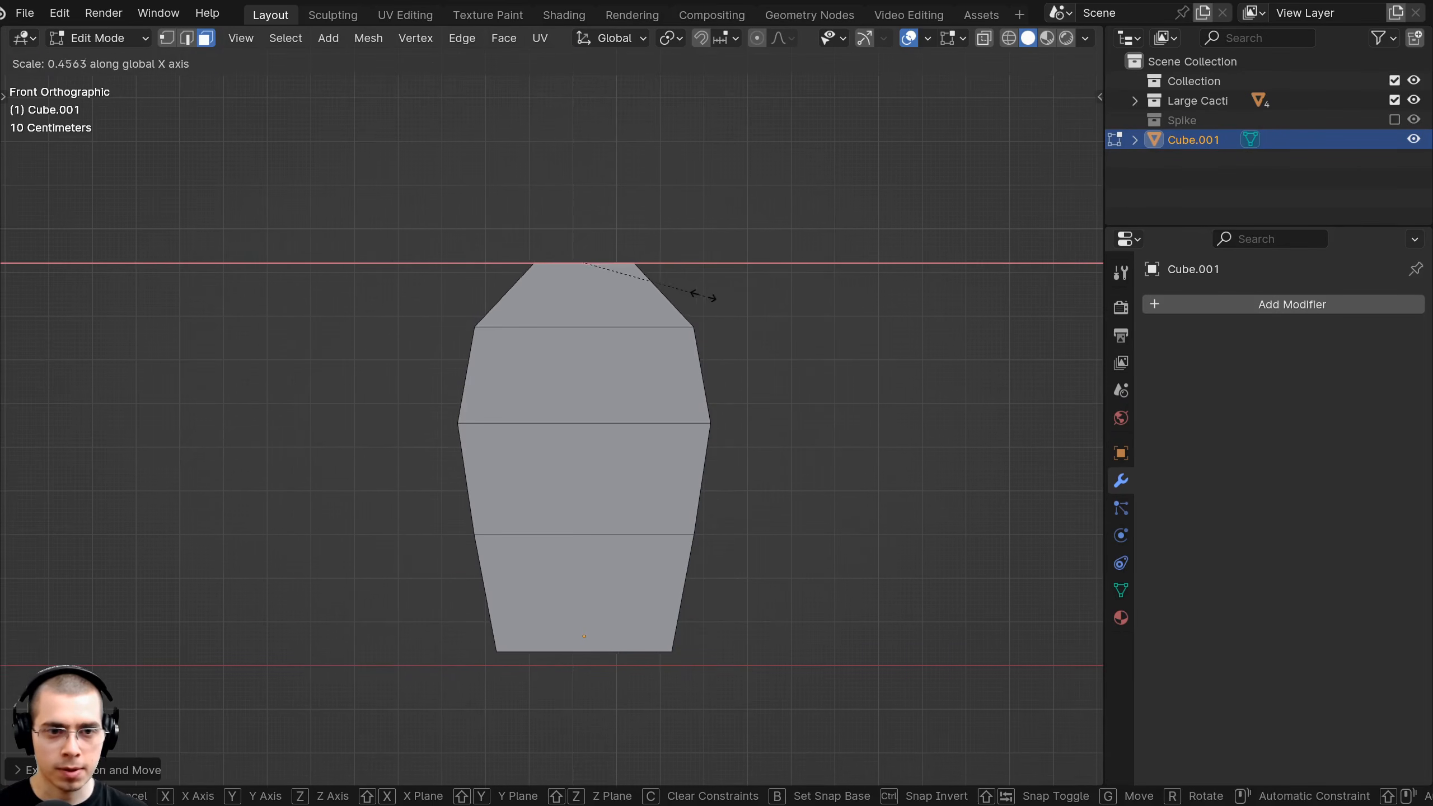
click(683, 294)
key(g)
key(z)
click(682, 307)
key(s)
key(x)
click(711, 312)
middle_drag(710, 312, 599, 482)
Narrow the bottom face along the X axis.
key(s)
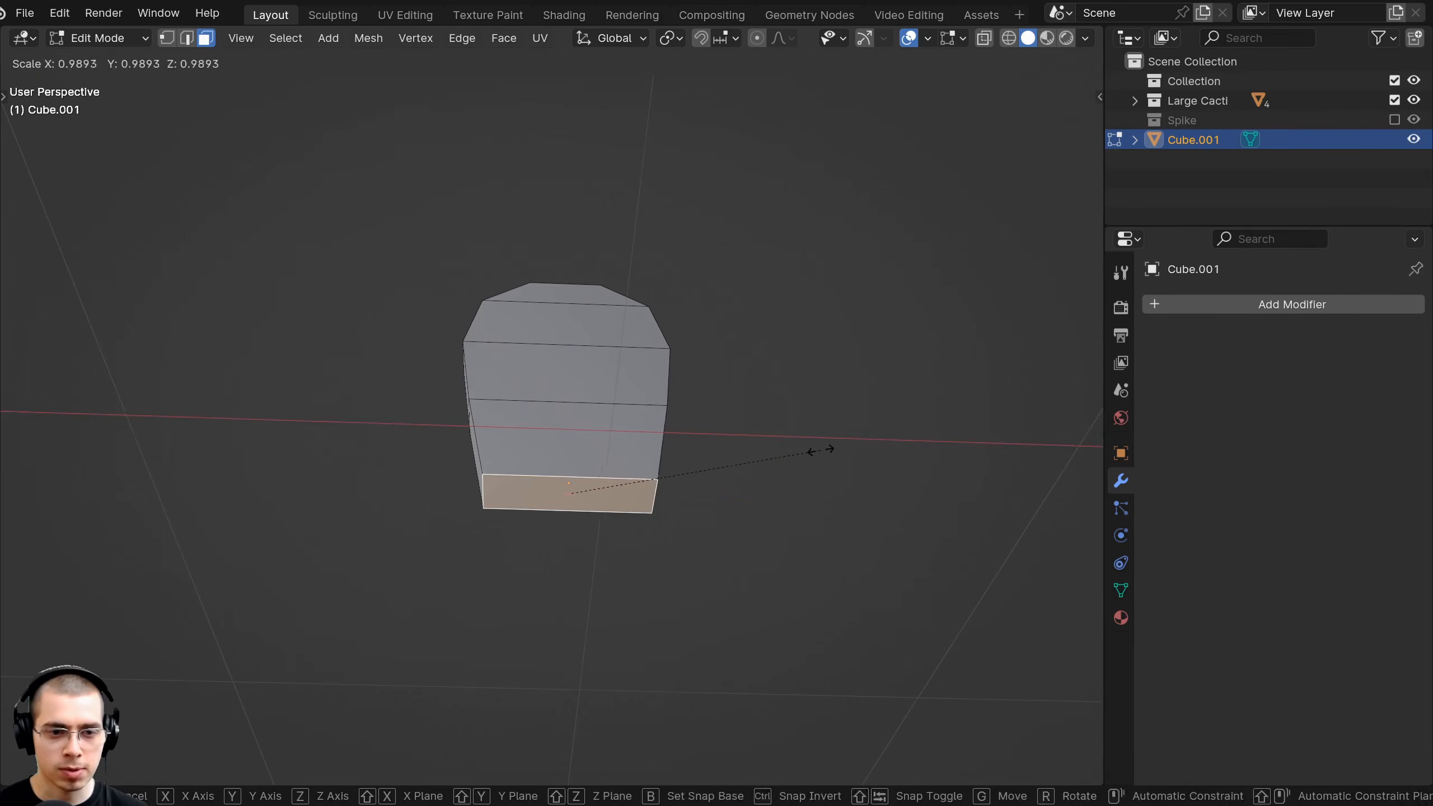
key(x)
click(784, 435)
middle_drag(784, 435, 732, 499)
scroll(538, 437, up, 4)
middle_drag(538, 437, 535, 362)
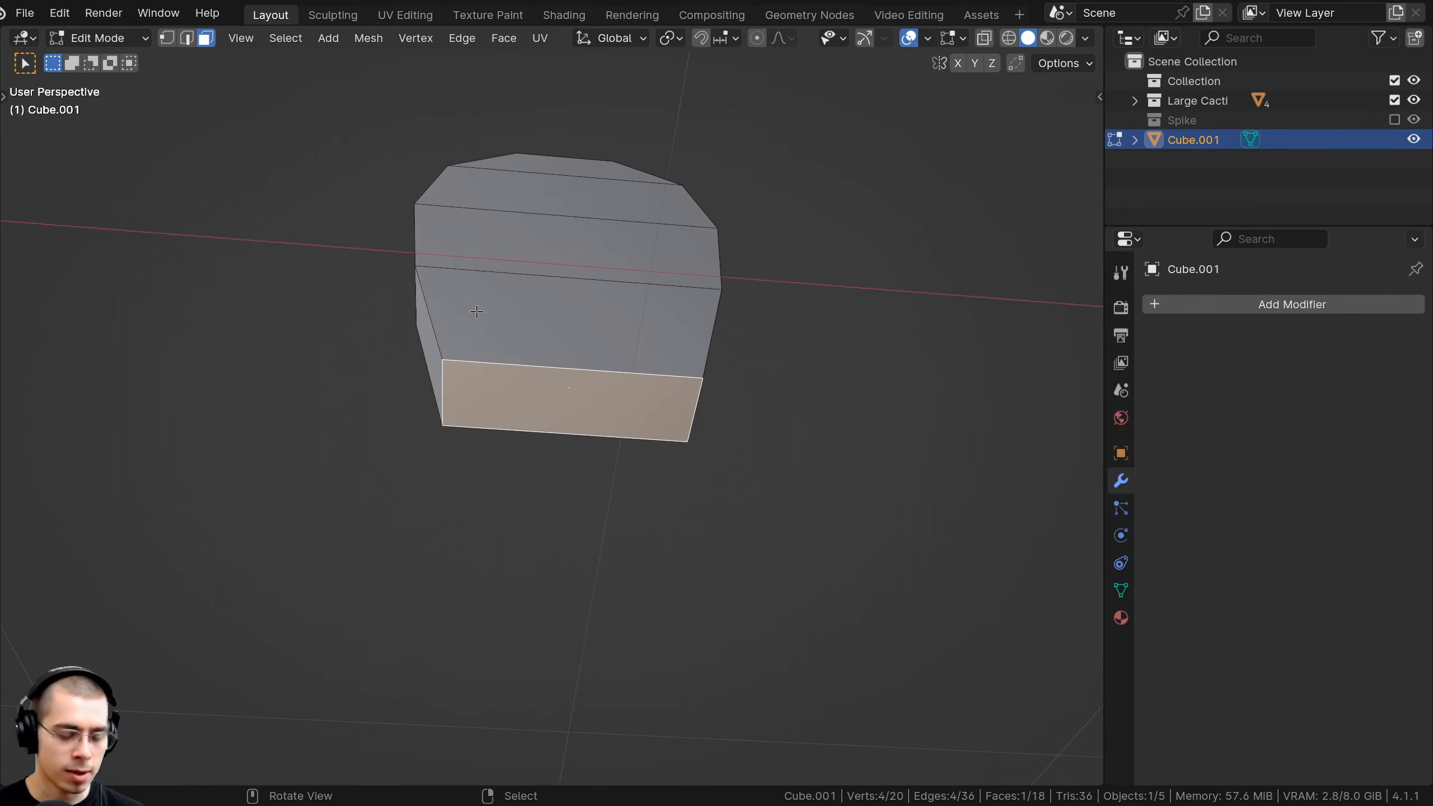
Delete the bottom face to open the underside of the pad.
key(x)
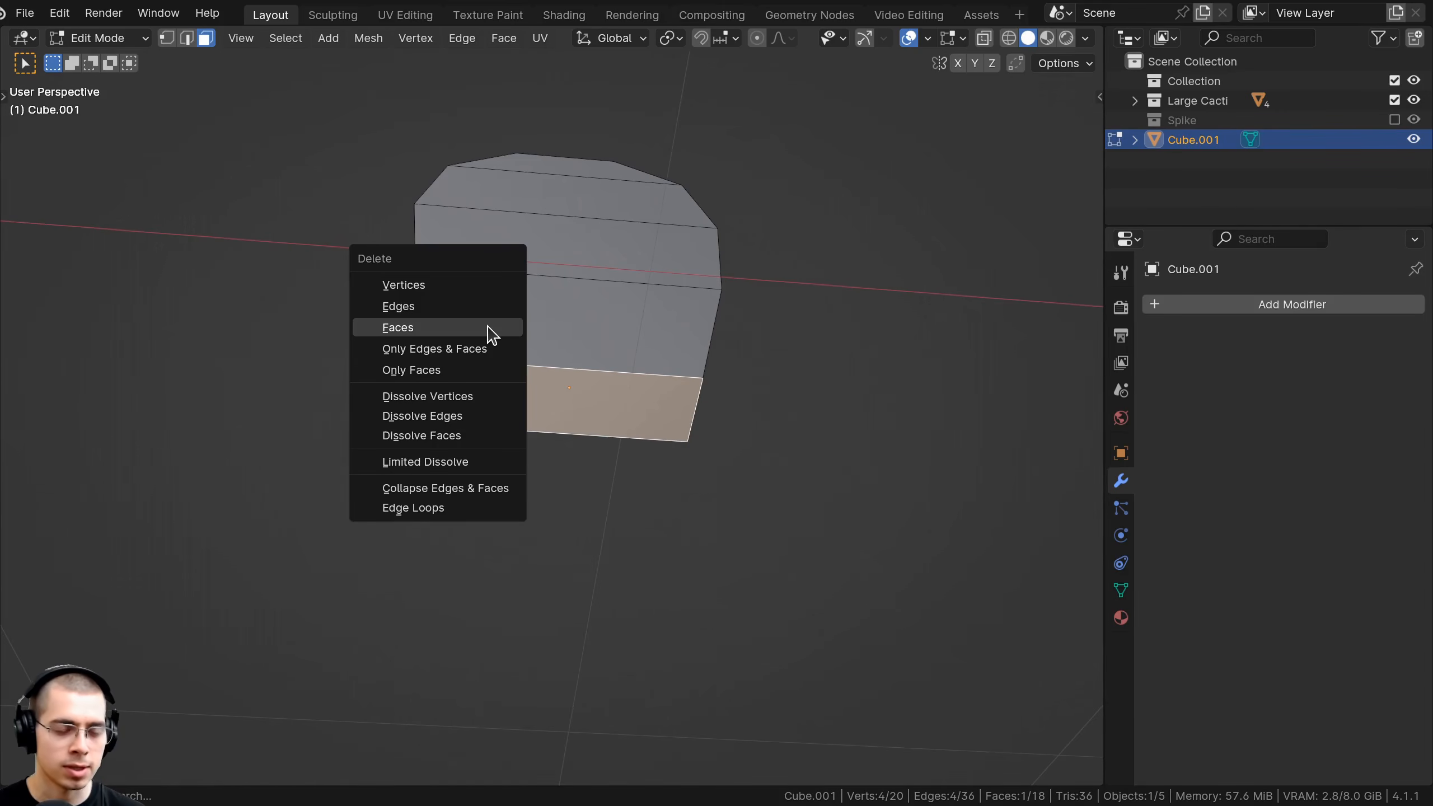
click(488, 326)
scroll(487, 320, down, 4)
middle_drag(486, 321, 609, 559)
scroll(623, 579, up, 3)
middle_drag(526, 335, 572, 355)
Add a centred edge loop around the pad's middle and scale it out to bulge the pad.
key(ctrl+r)
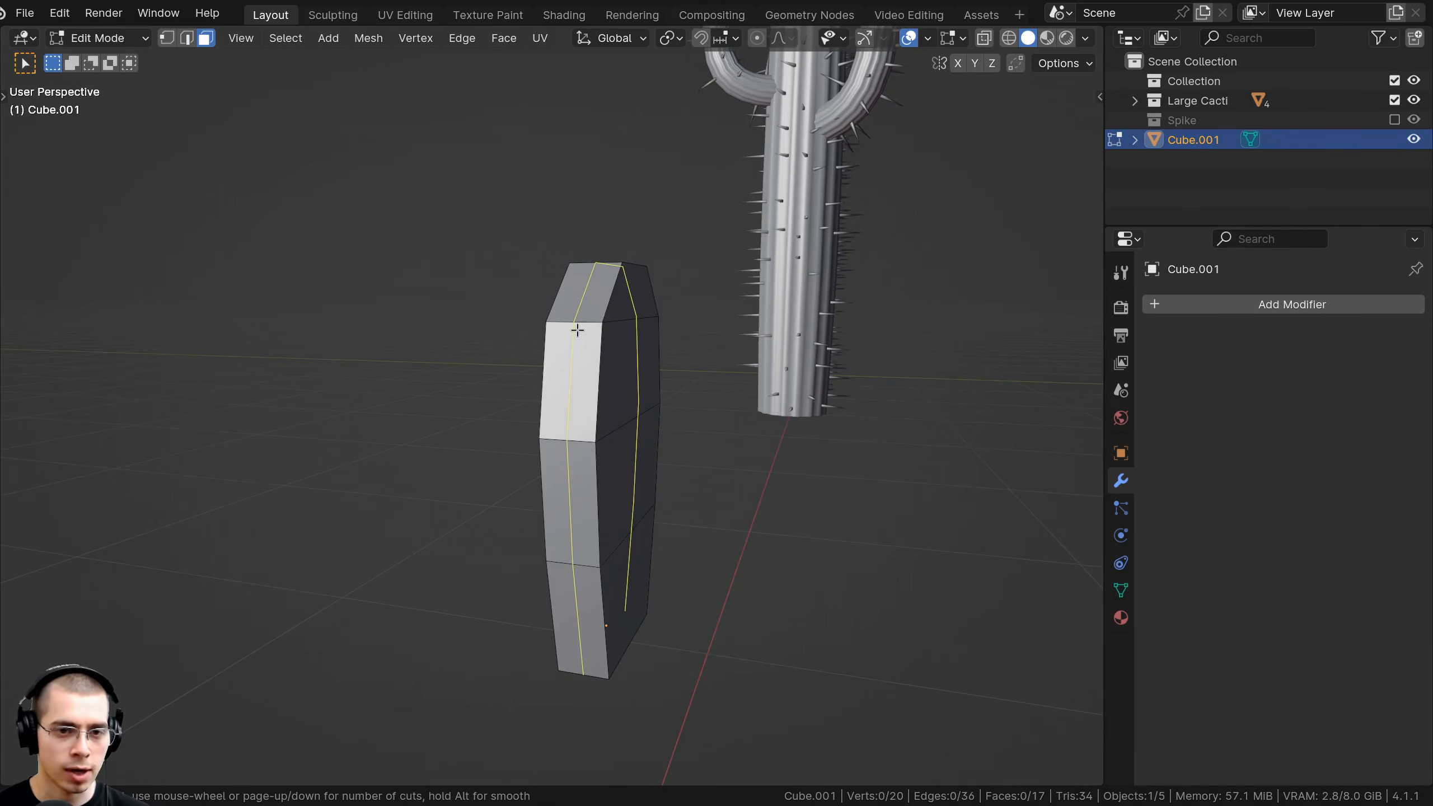
click(577, 331)
right_click(592, 308)
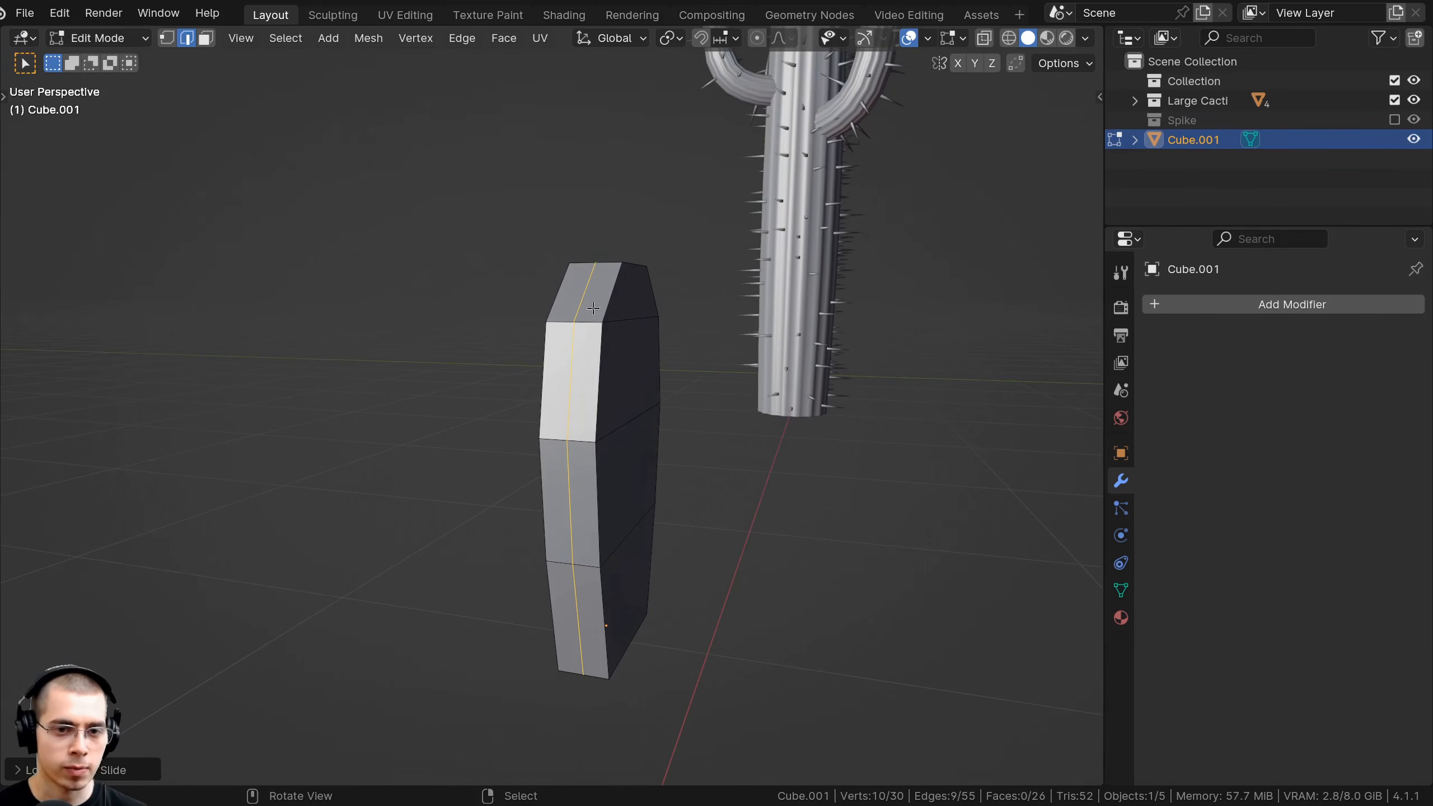
middle_drag(650, 299, 444, 382)
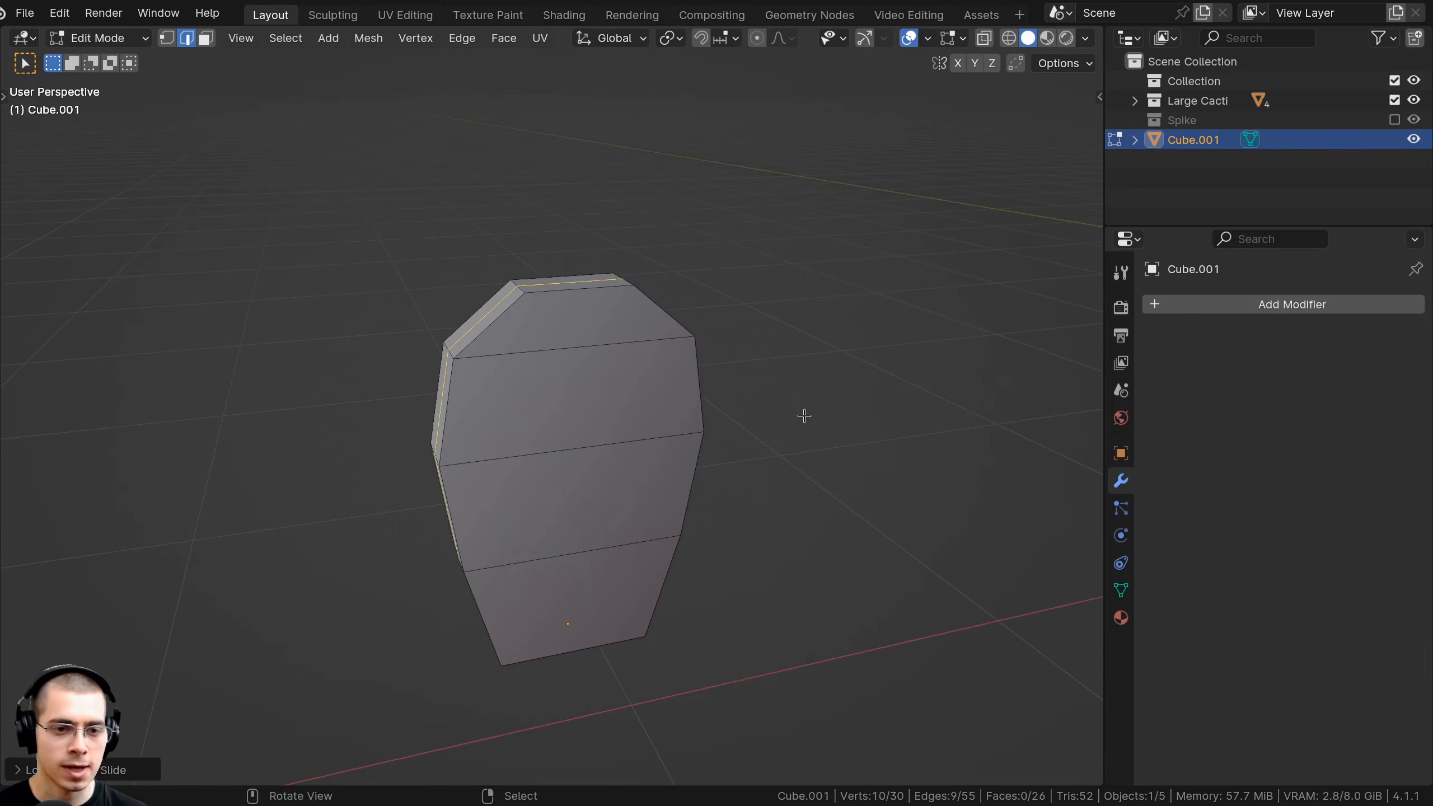
key(s)
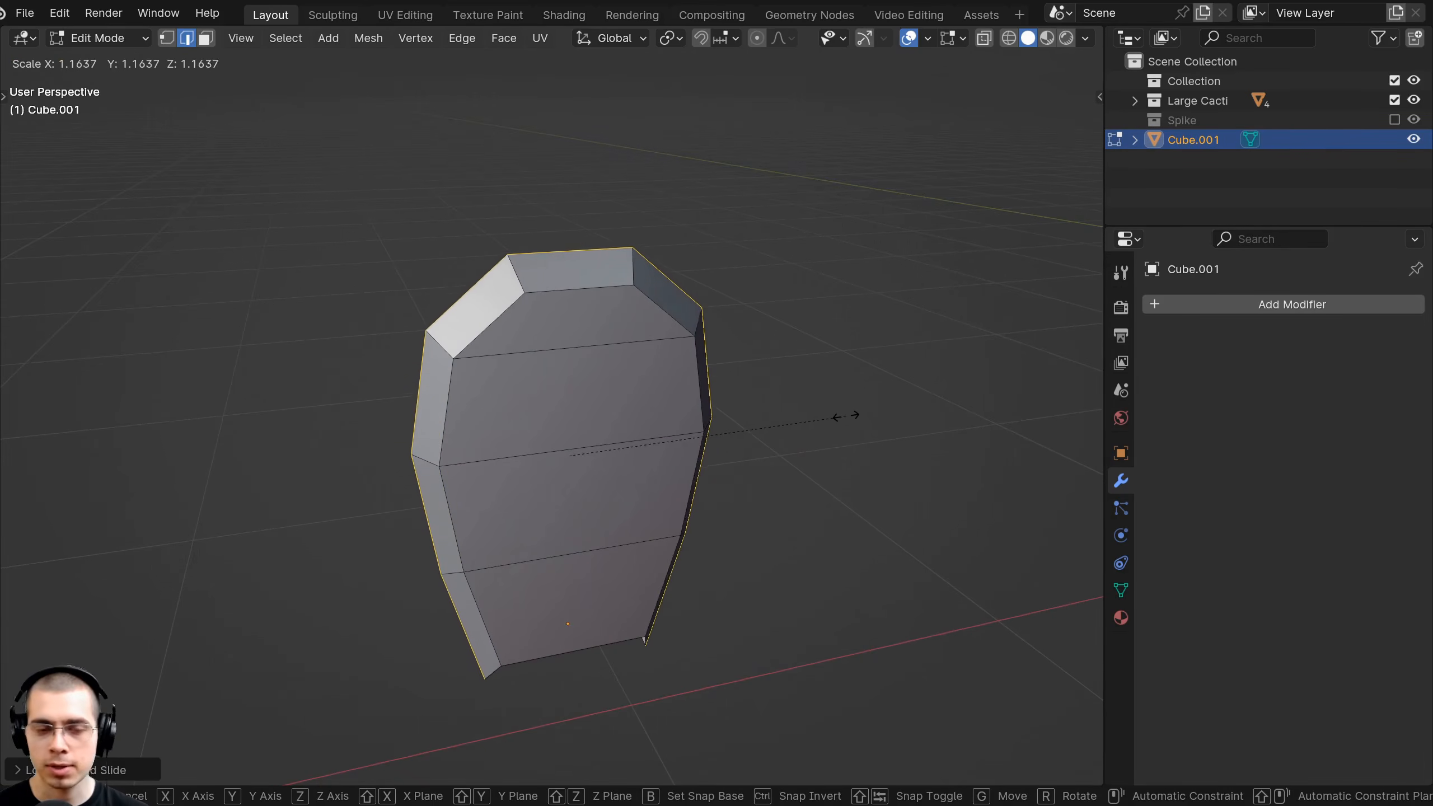
click(845, 415)
middle_drag(736, 397, 606, 509)
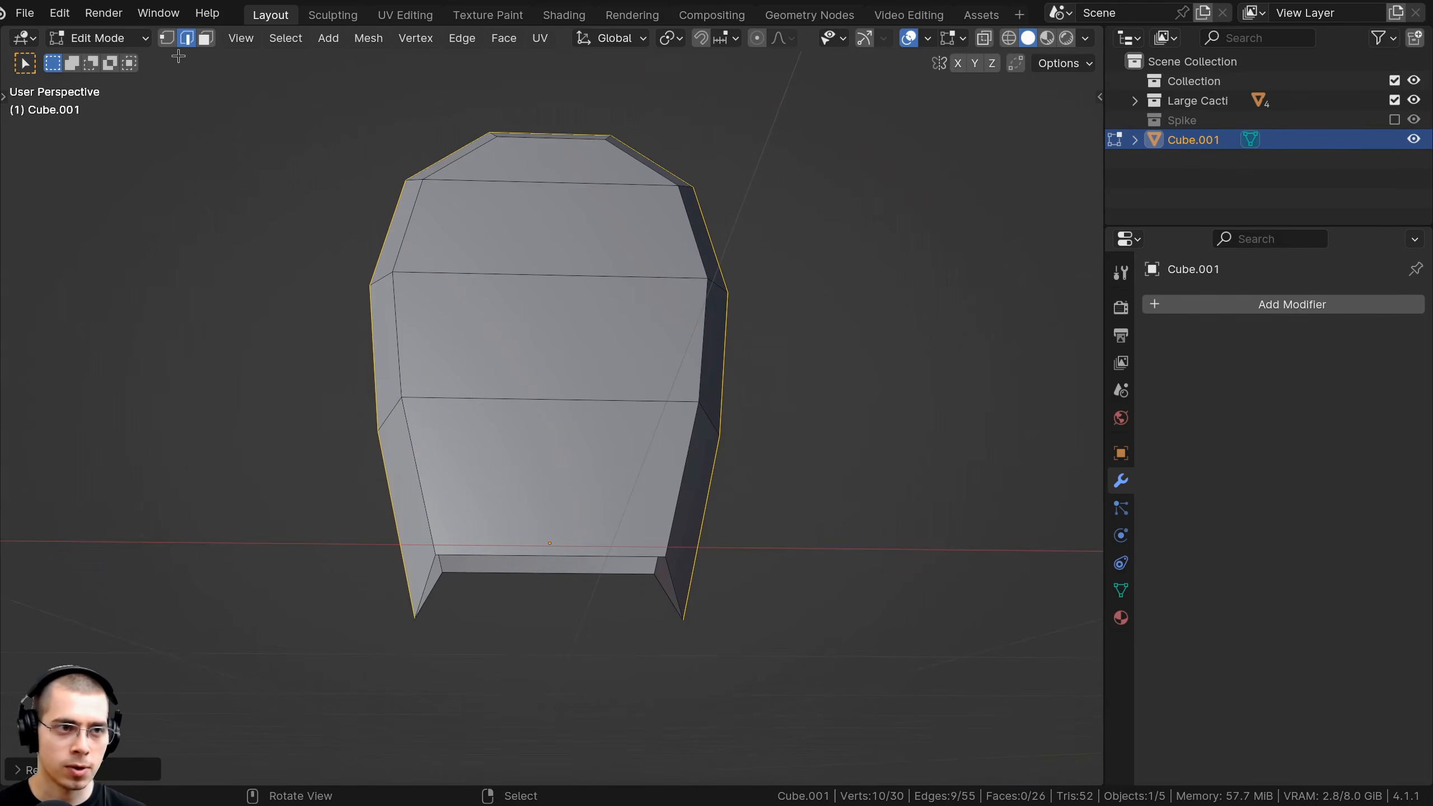
Select the open bottom rim loop and flatten it with a Z scale of 0.
middle_drag(393, 147, 525, 365)
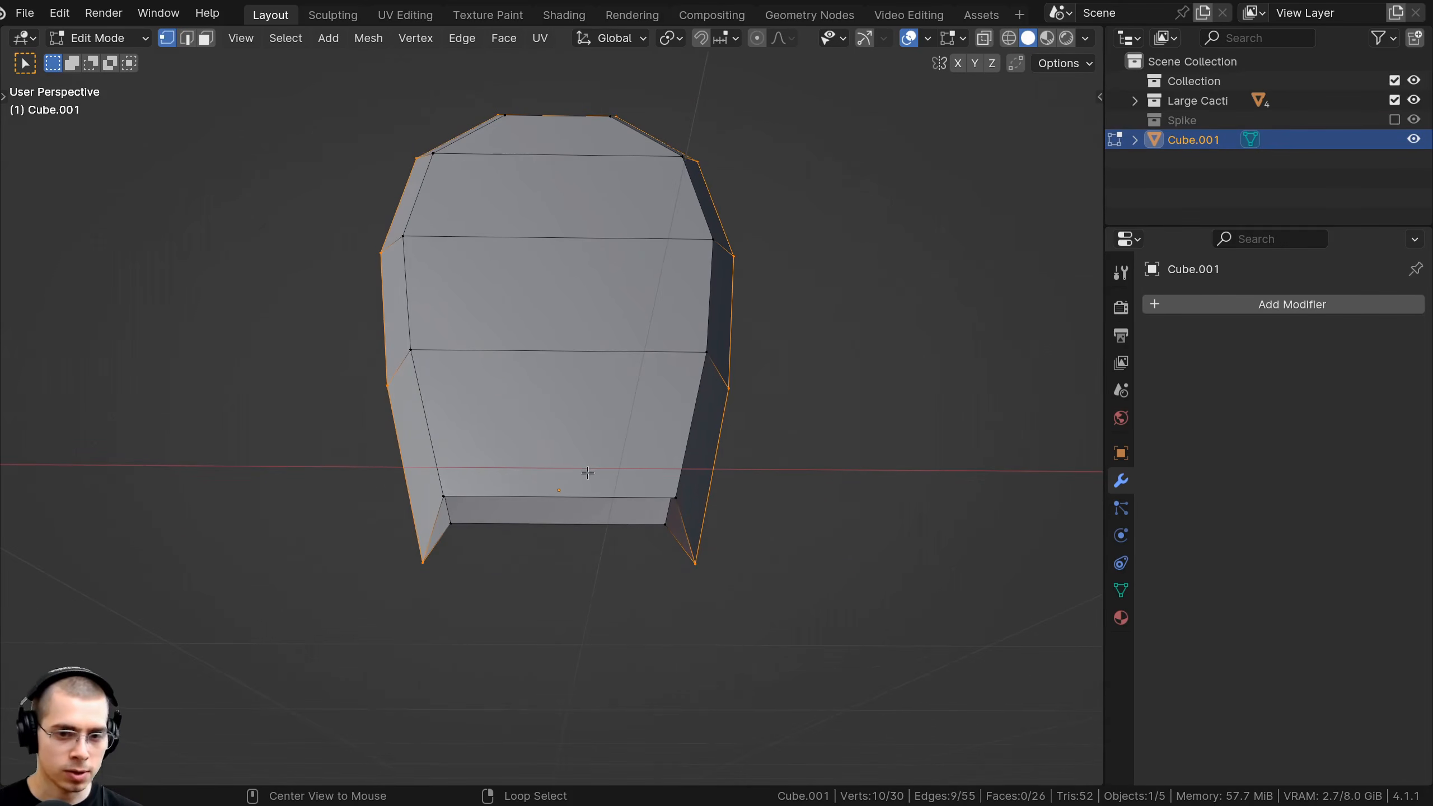
alt+click(590, 501)
middle_drag(599, 501, 851, 557)
key(s)
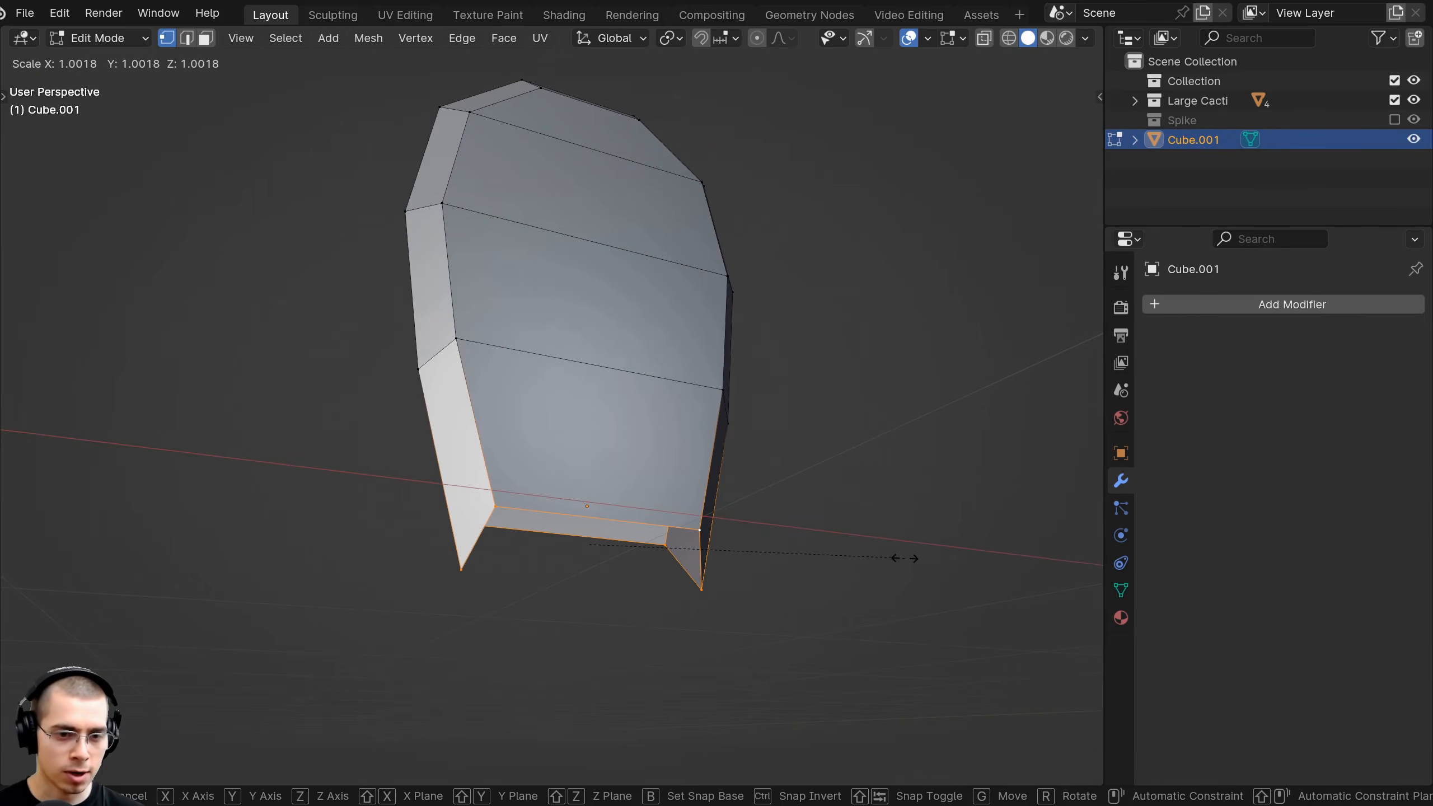
key(z)
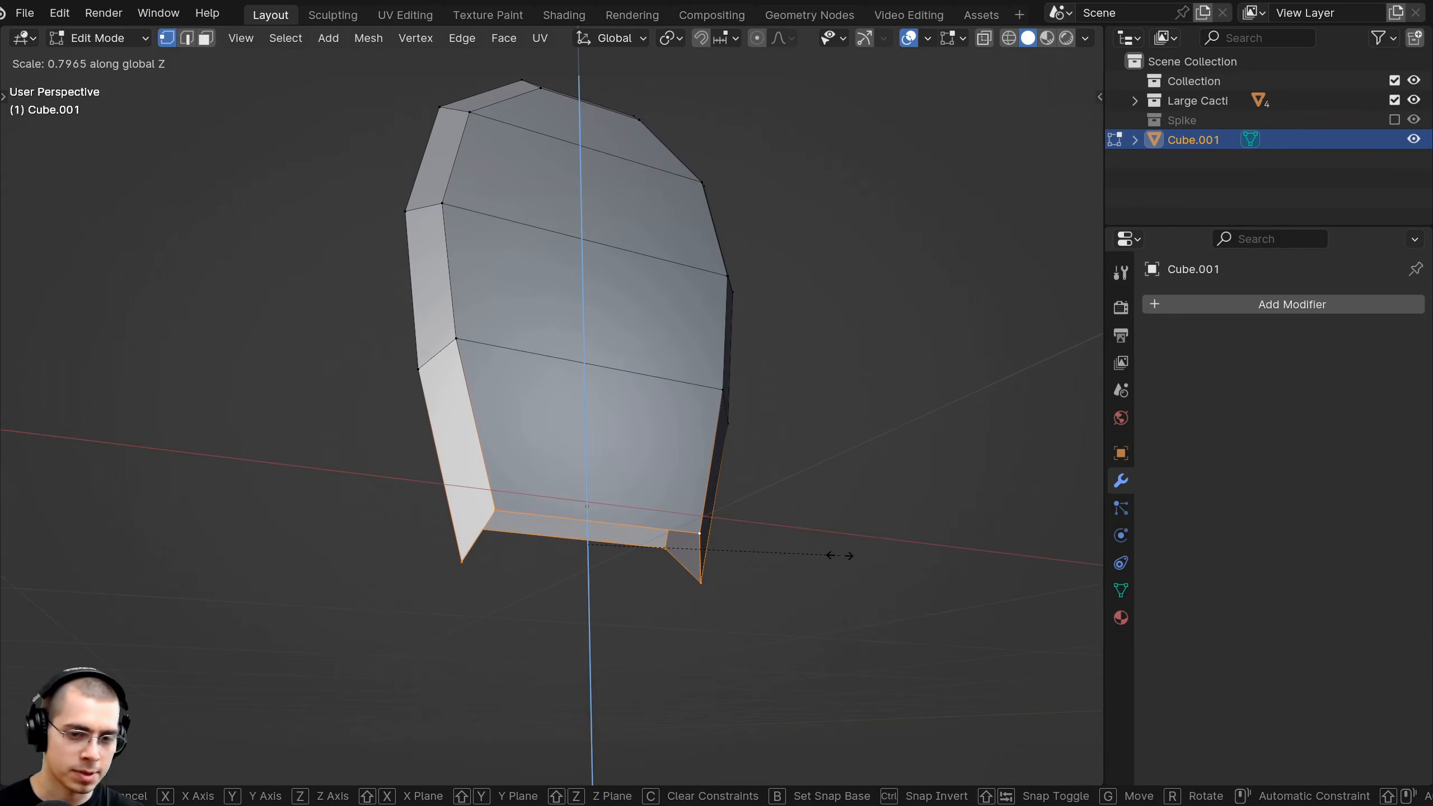
key(0)
key(Return)
Raise the flattened bottom rim along Z and return to Object Mode.
middle_drag(838, 555, 633, 564)
key(g)
key(z)
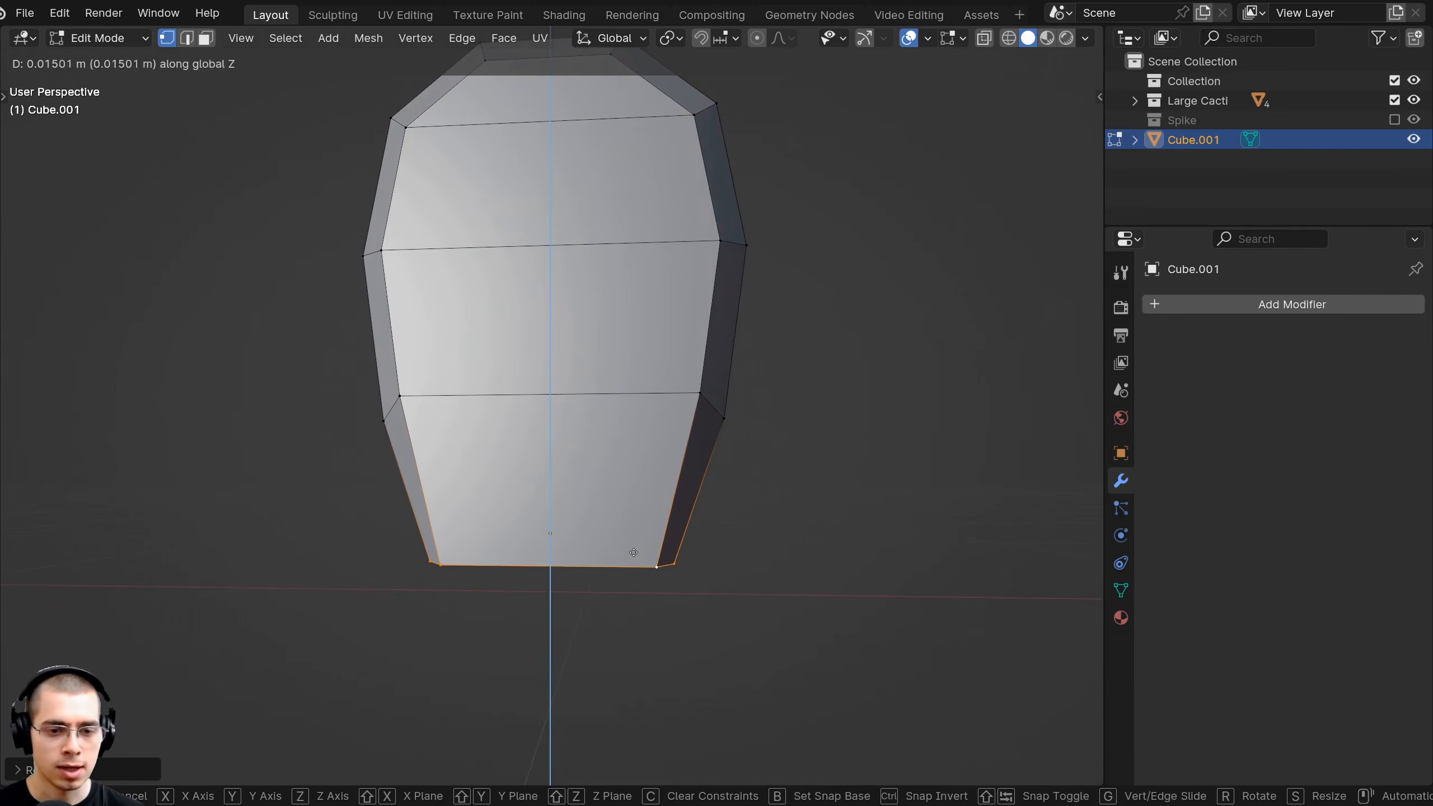
click(636, 544)
shift+middle_drag(595, 422, 588, 483)
middle_drag(549, 203, 541, 236)
key(Tab)
Apply Shade Smooth to the pad, check it beside the large cactus, and re-enter Edit Mode.
right_click(496, 108)
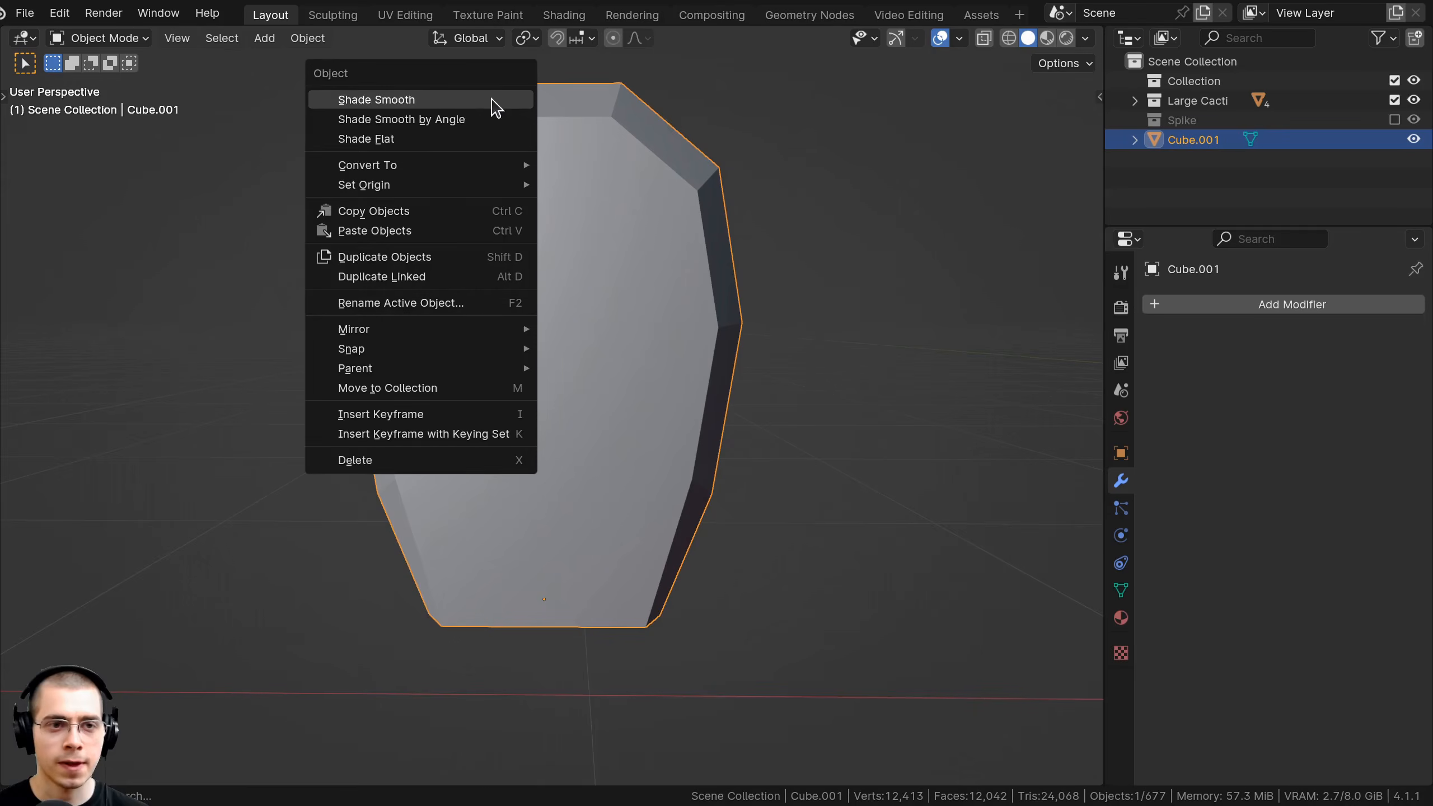
click(360, 100)
scroll(579, 257, down, 4)
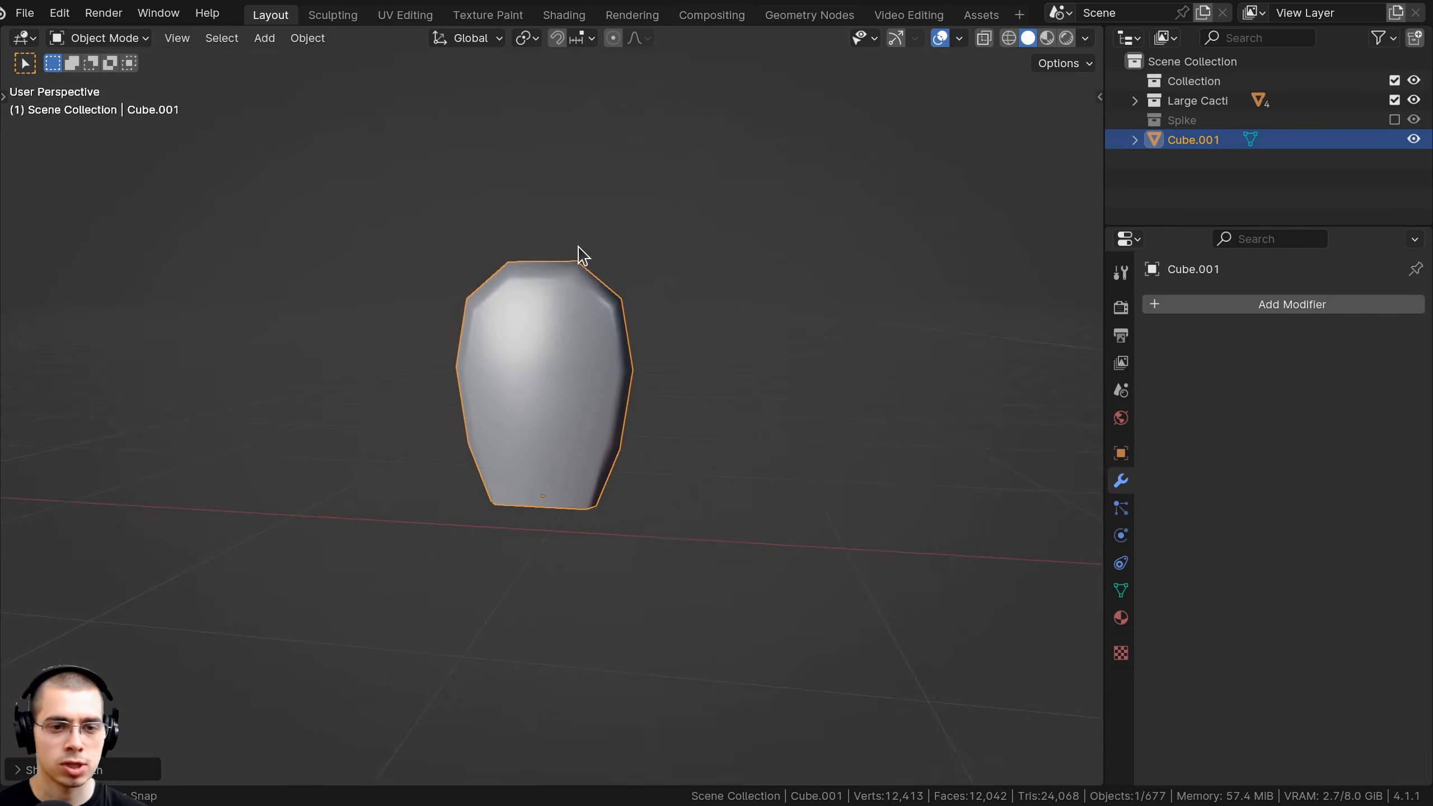
click(654, 271)
middle_drag(666, 339, 733, 420)
middle_drag(794, 314, 489, 314)
scroll(393, 330, up, 3)
scroll(654, 350, down, 6)
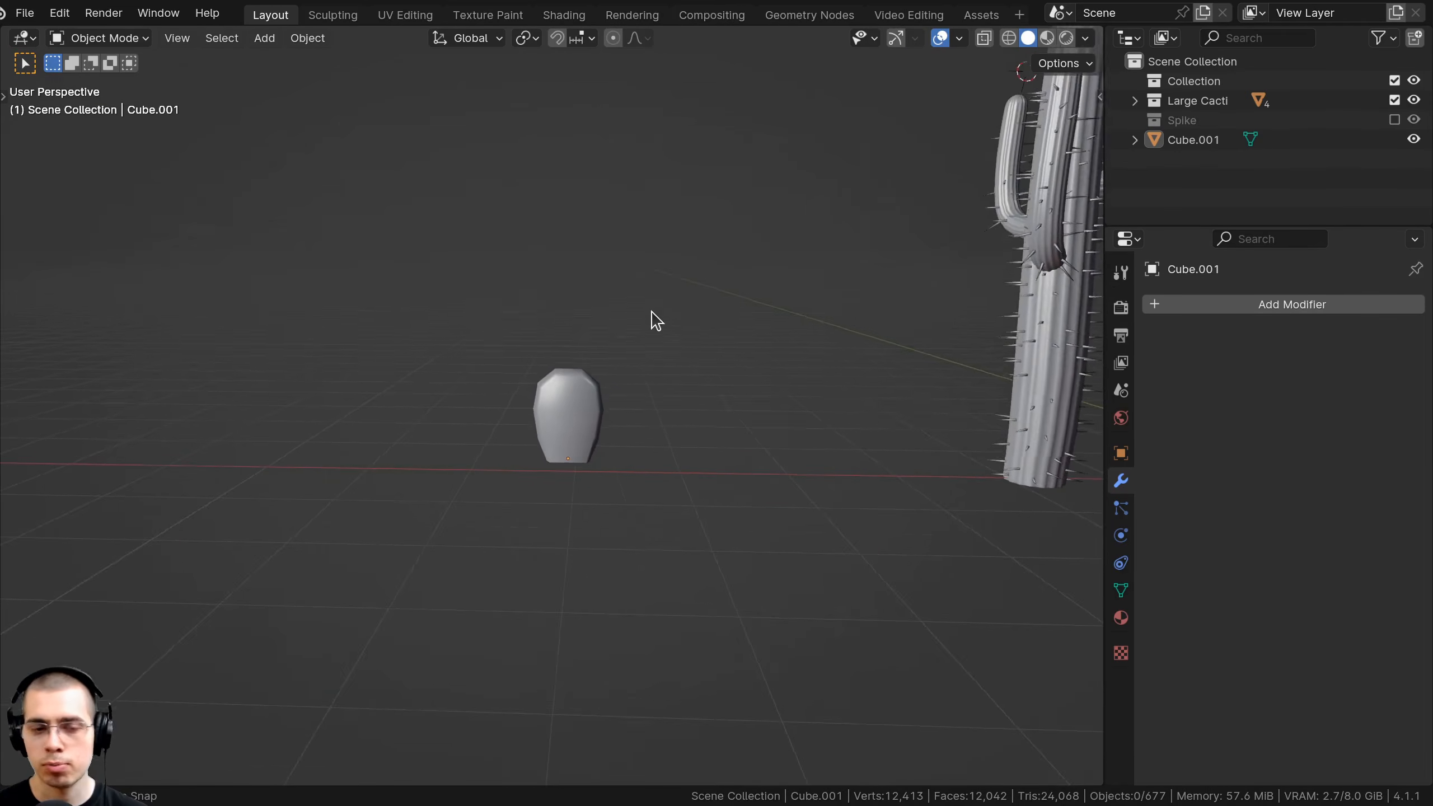
scroll(849, 403, up, 5)
key(Tab)
scroll(537, 339, up, 3)
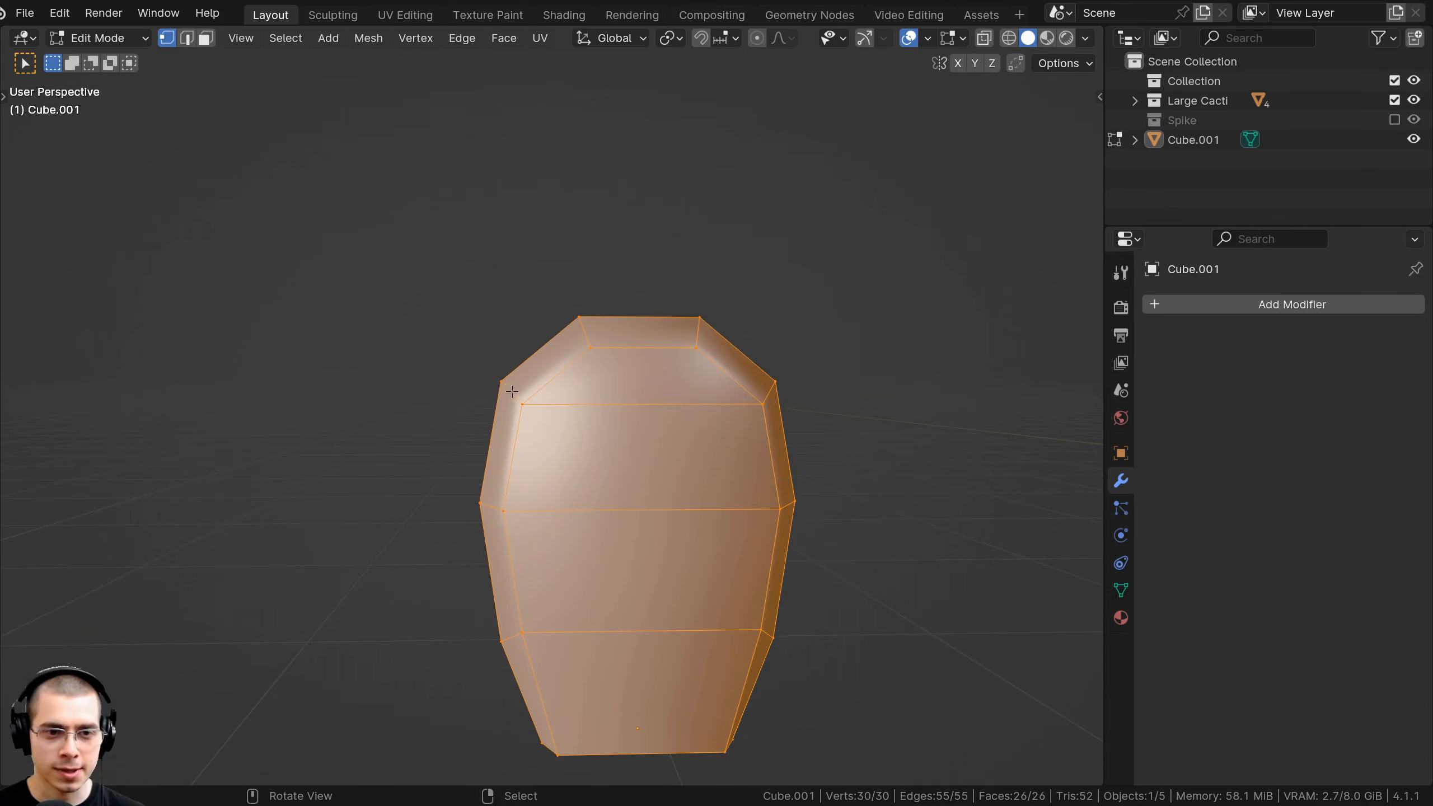
scroll(525, 480, down, 2)
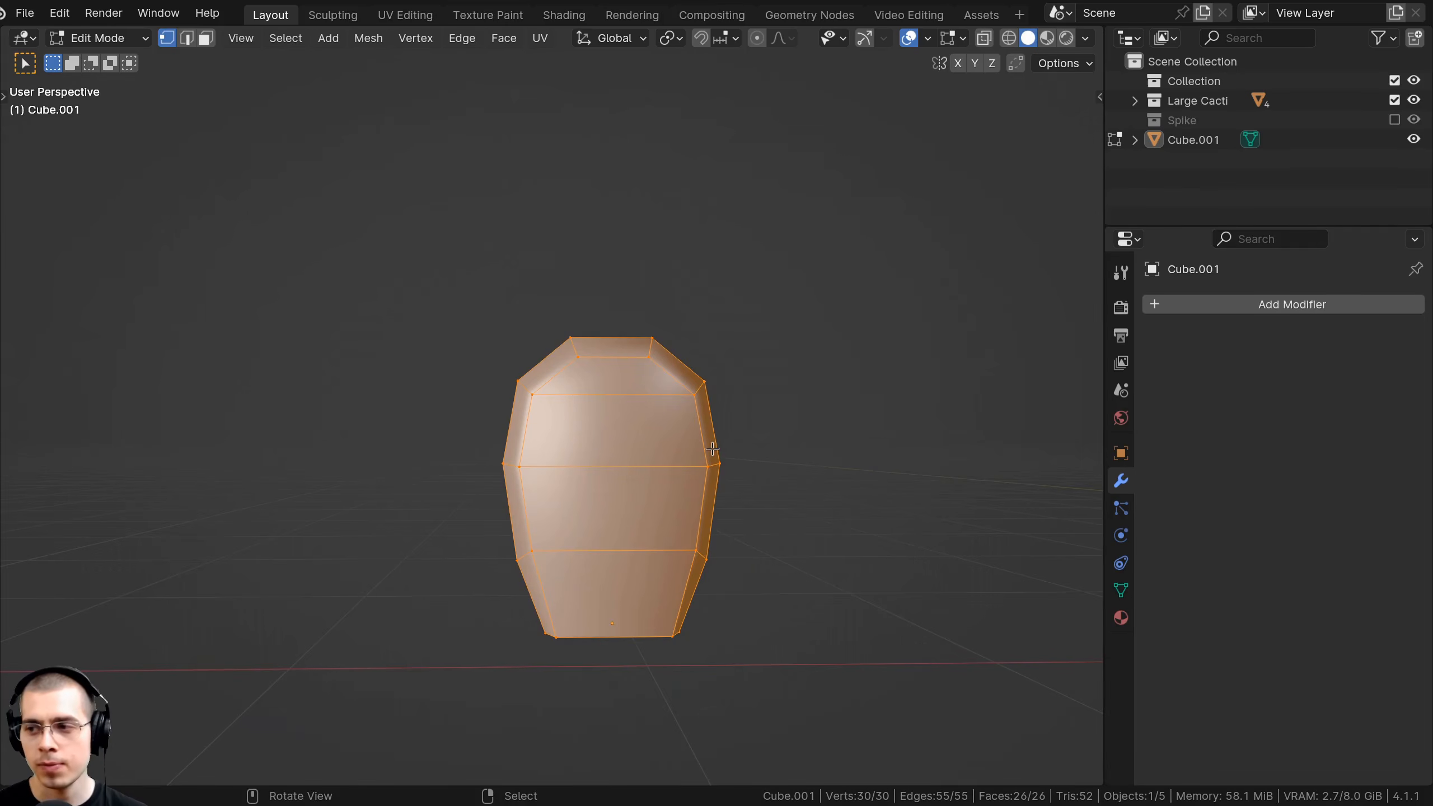
Duplicate the pad straight up, narrow it along X and shrink it to about half size.
key(shift+d)
key(z)
click(747, 189)
key(s)
key(x)
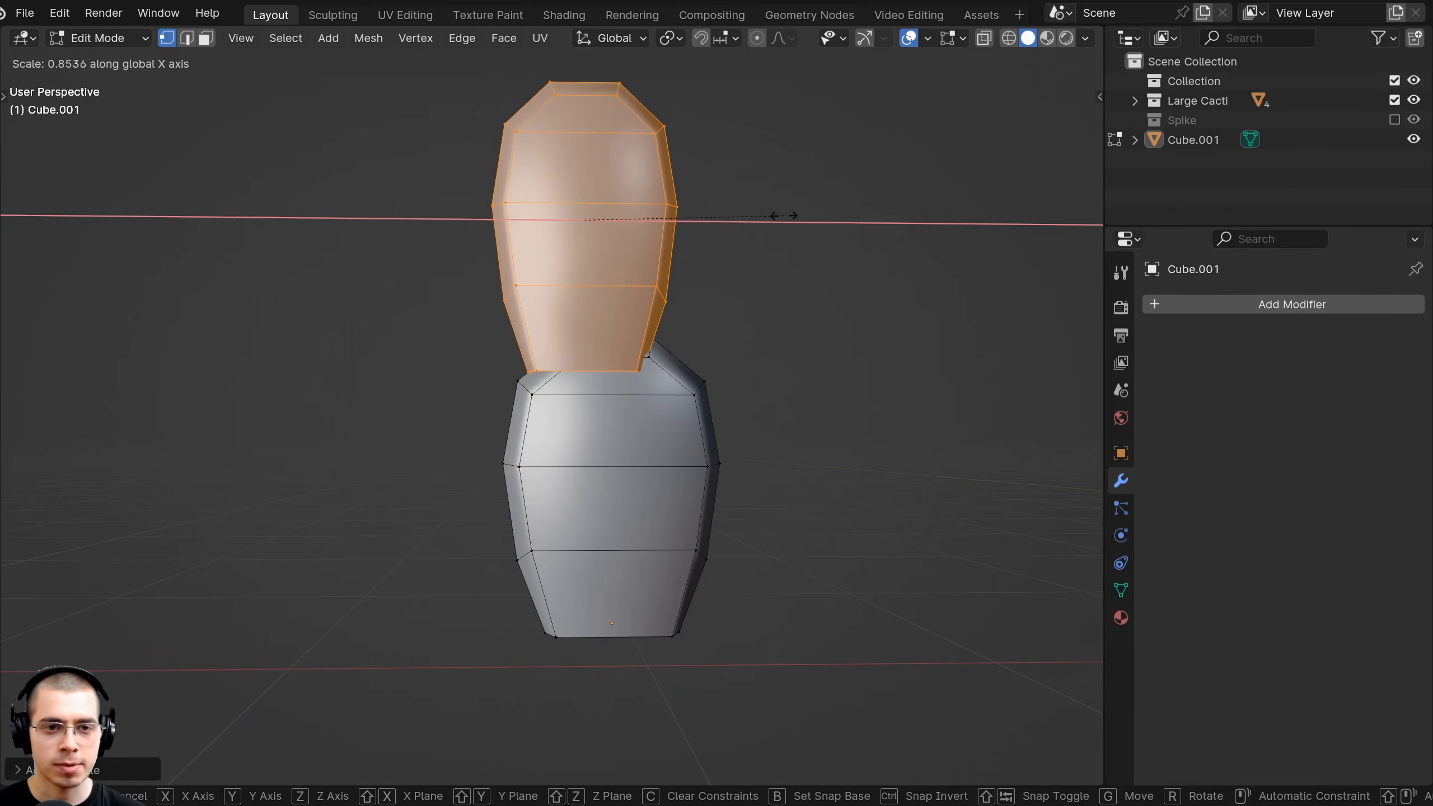
click(771, 241)
key(s)
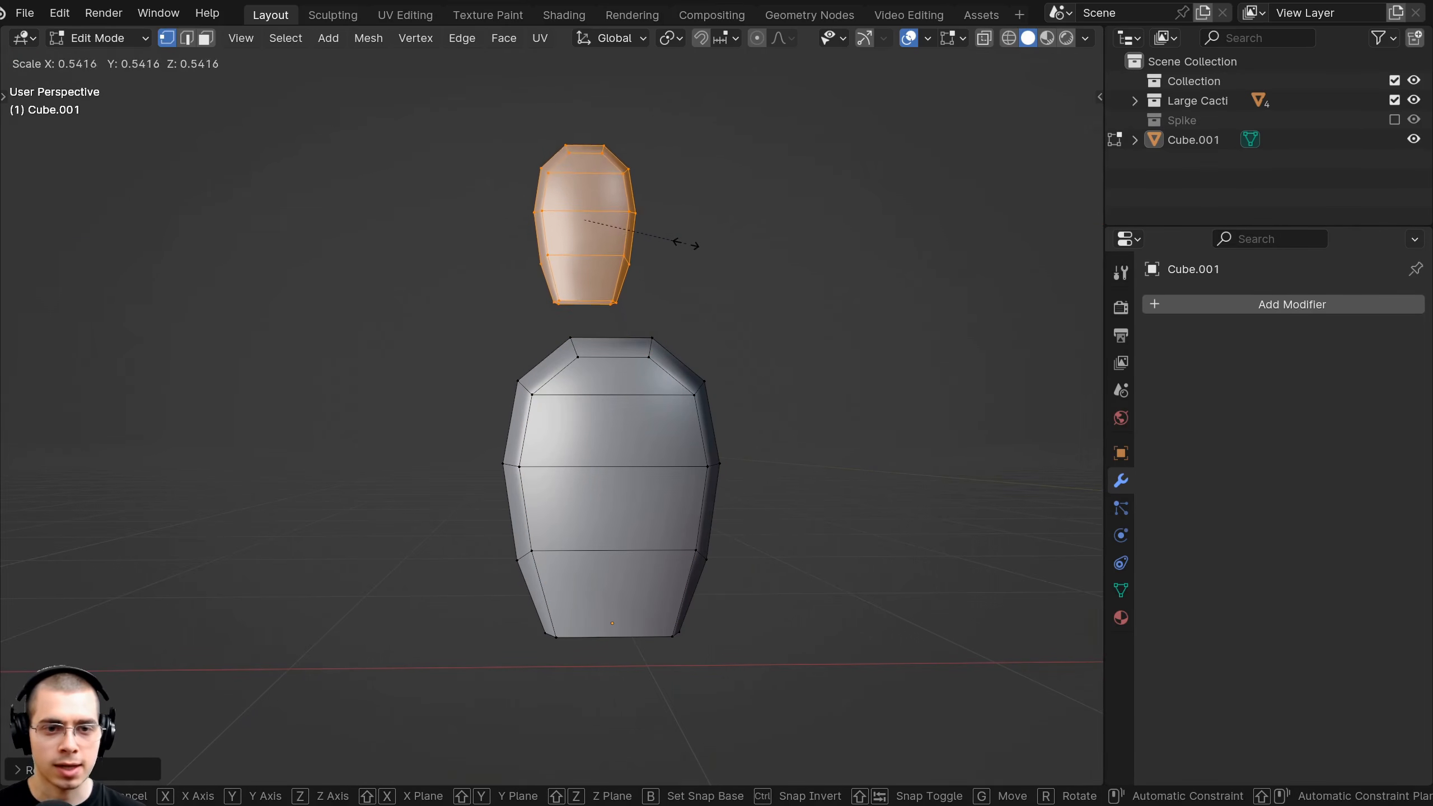
click(685, 243)
Tilt the copy and place it at the main pad's upper left.
key(r)
click(687, 206)
key(g)
click(579, 283)
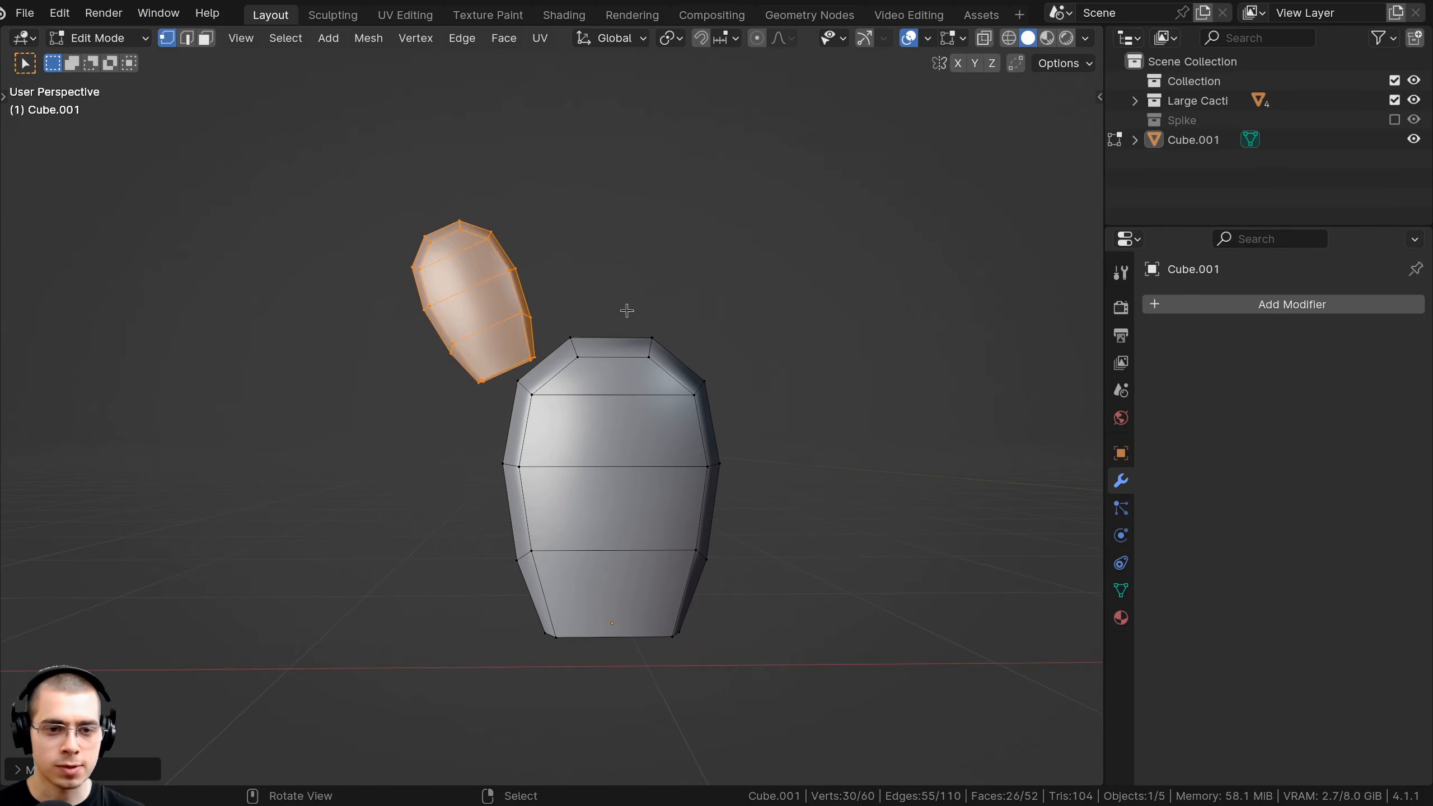
key(r)
click(621, 282)
key(g)
click(632, 290)
Rotate the small pad further, shrink it slightly and nudge it into position.
middle_drag(632, 290, 710, 392)
key(r)
click(822, 301)
key(s)
click(704, 340)
key(g)
click(708, 341)
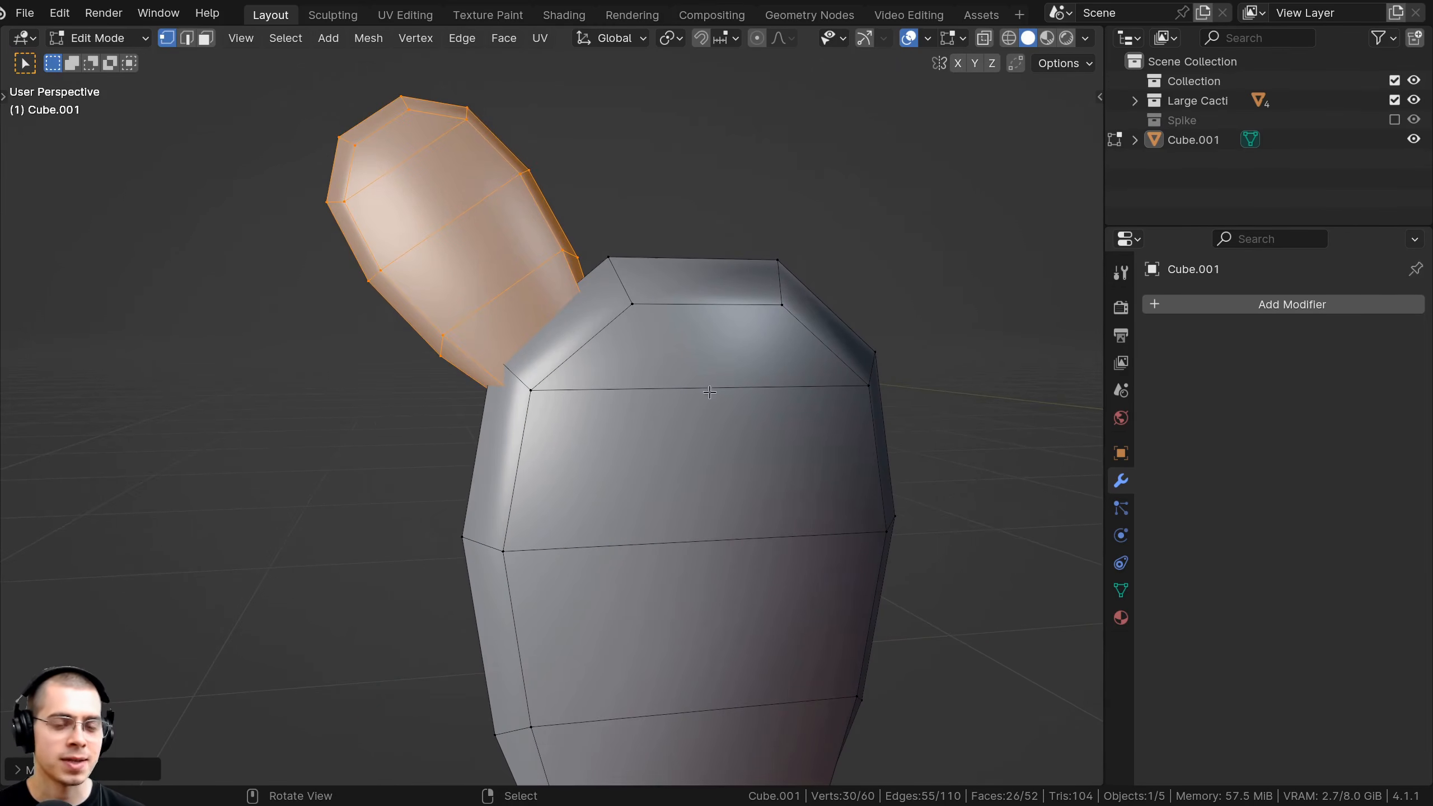
In wireframe shading, shrink the ring where the small pad joins the main pad.
key(z)
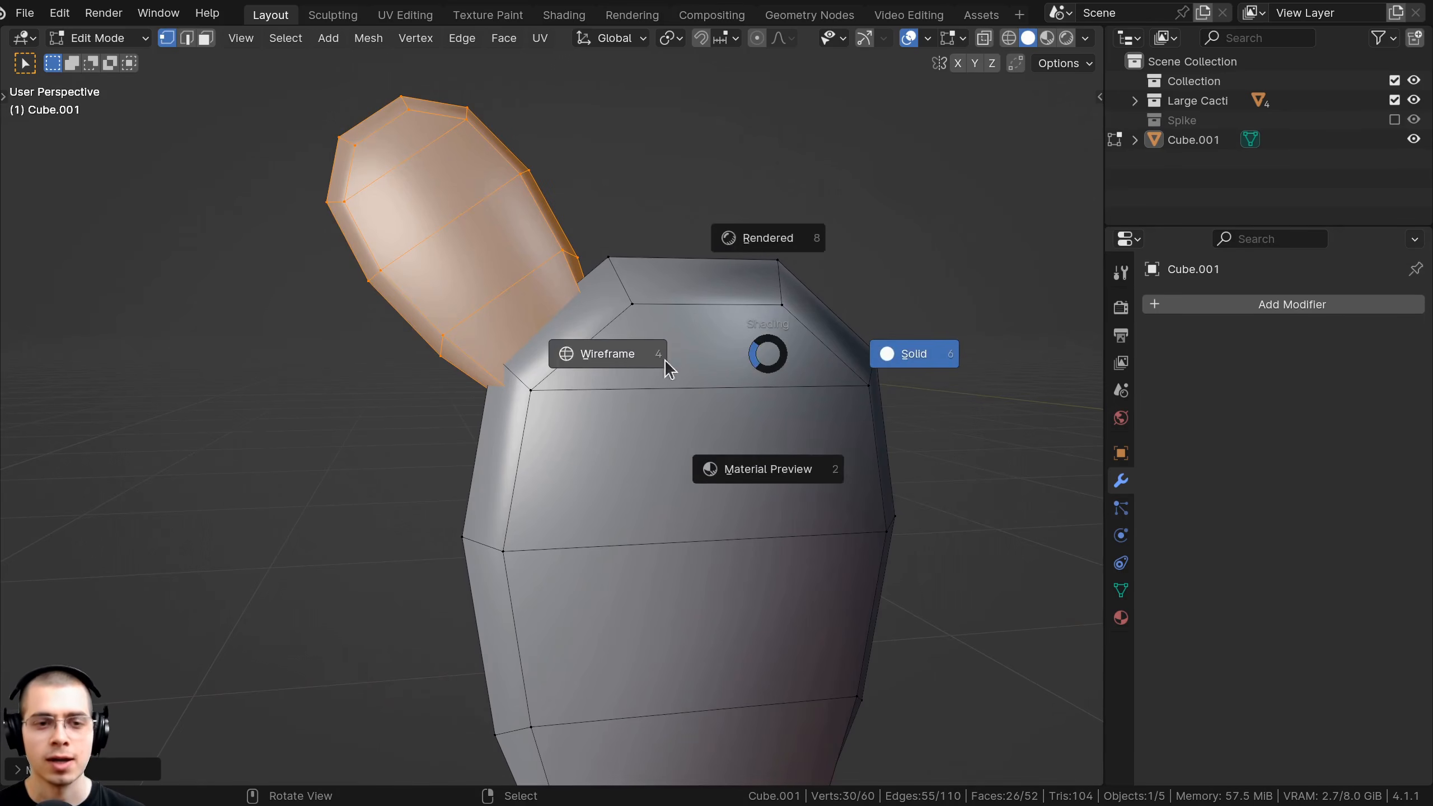
click(610, 357)
middle_drag(574, 345, 566, 333)
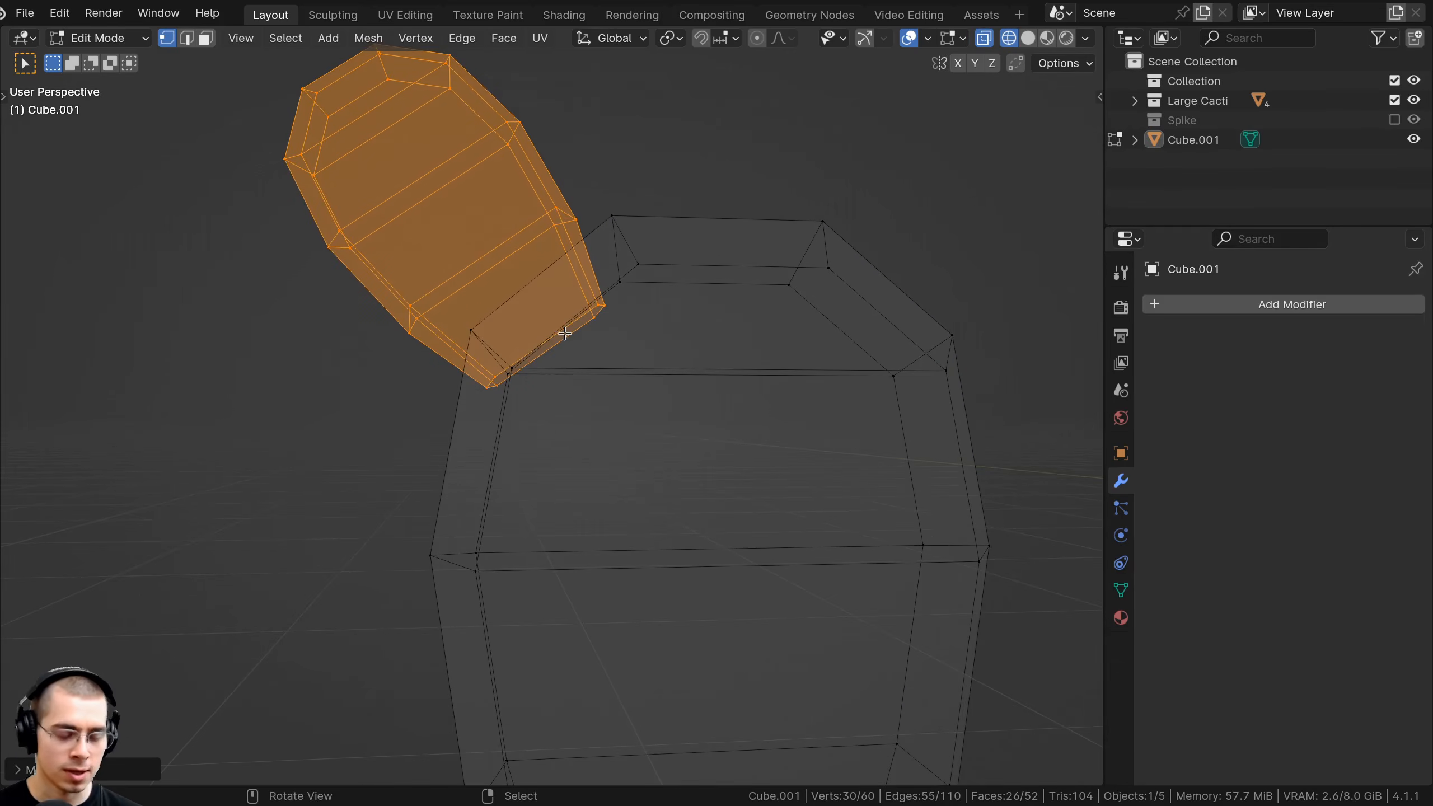
key(z)
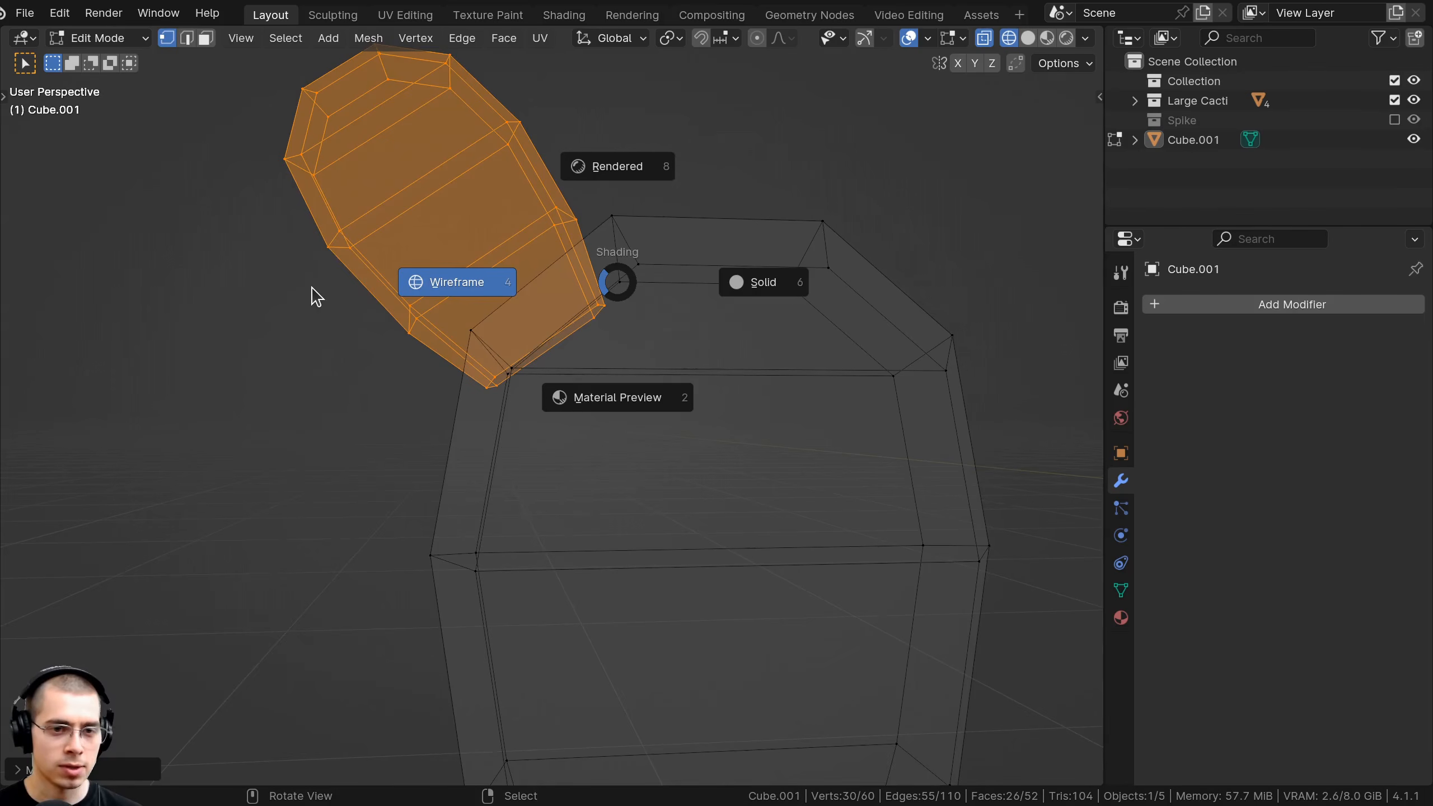
click(315, 296)
key(alt+a)
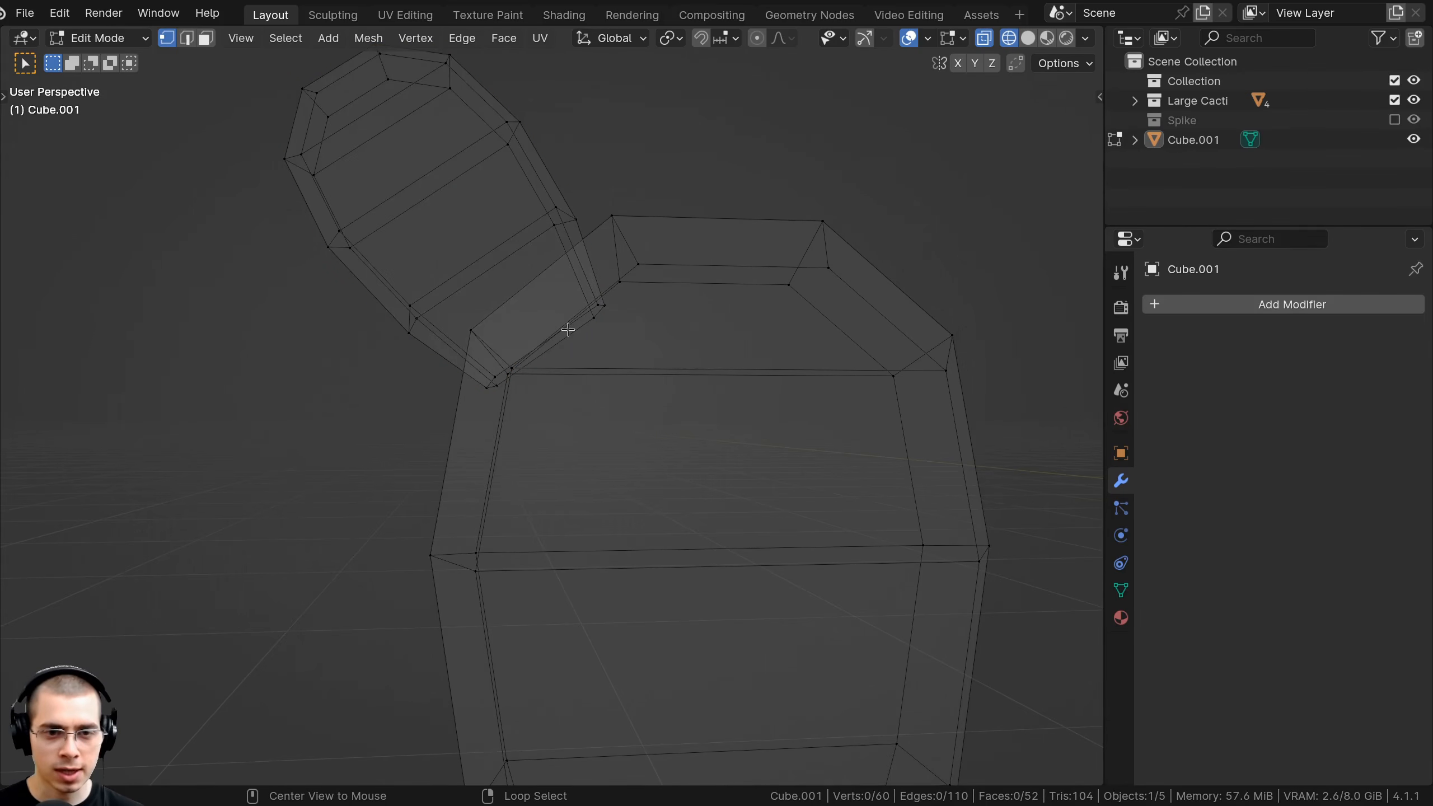
middle_drag(568, 330, 568, 379)
key(s)
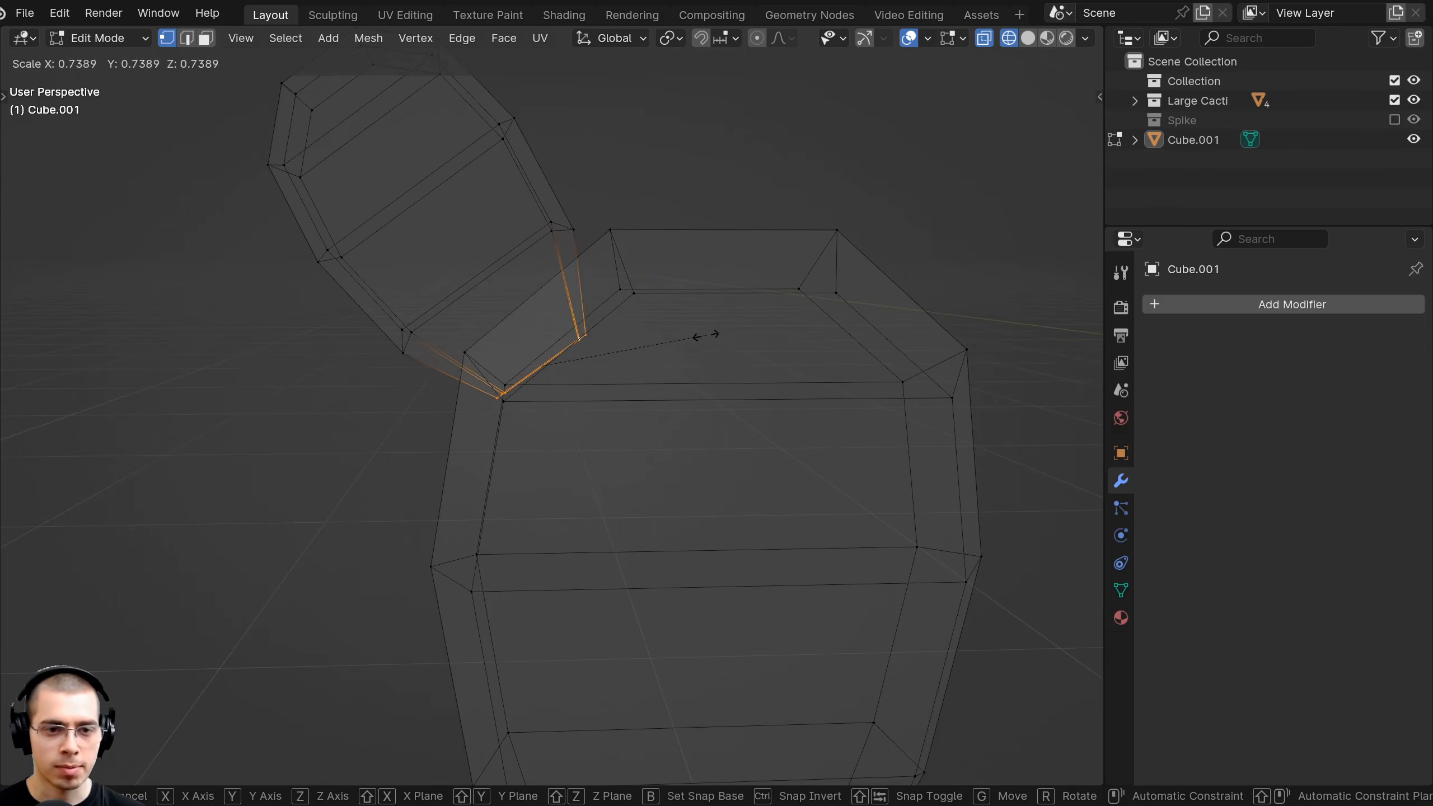
click(670, 344)
Back in solid shading, slide an edge loop along the small pad and clear the selection.
key(z)
click(816, 343)
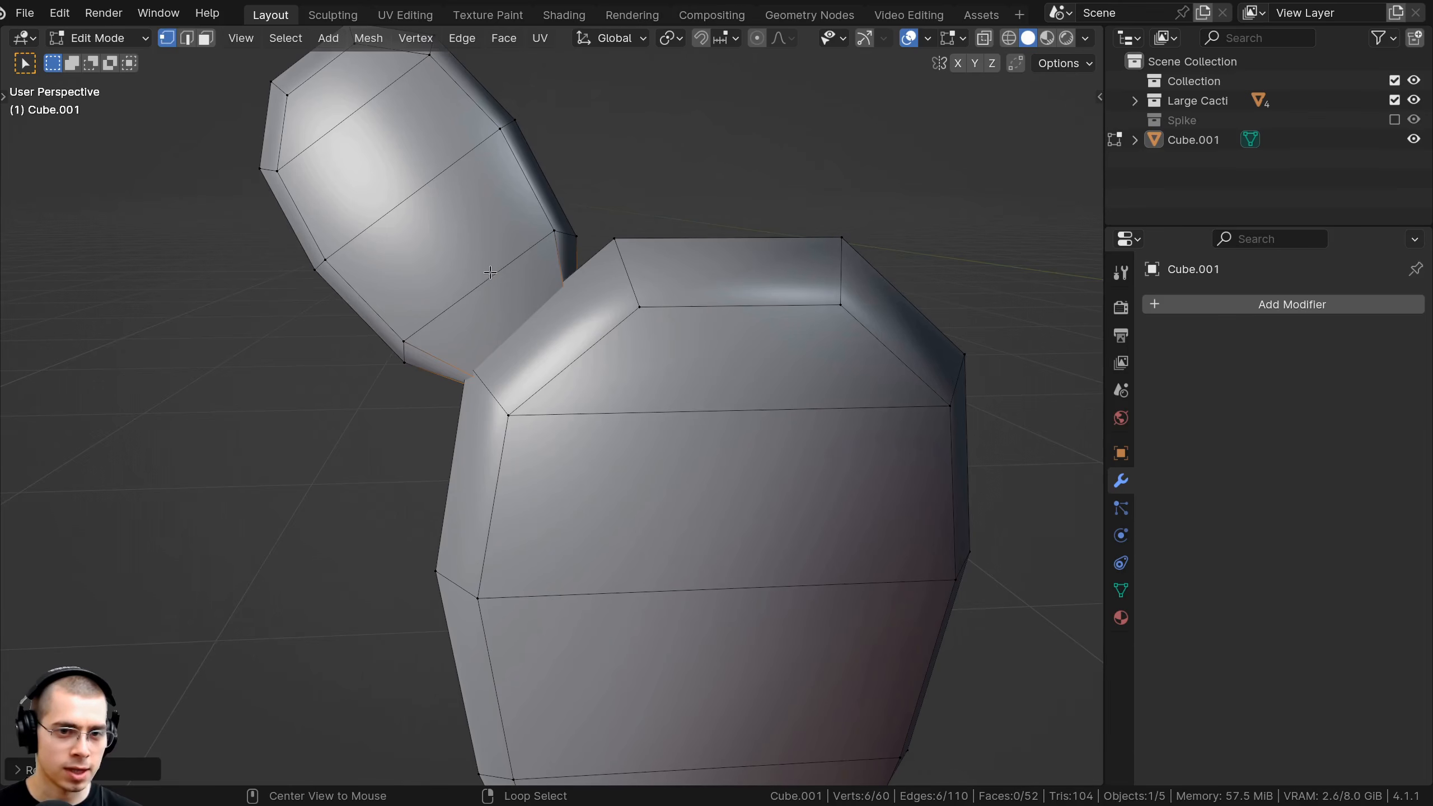
middle_drag(489, 279, 580, 307)
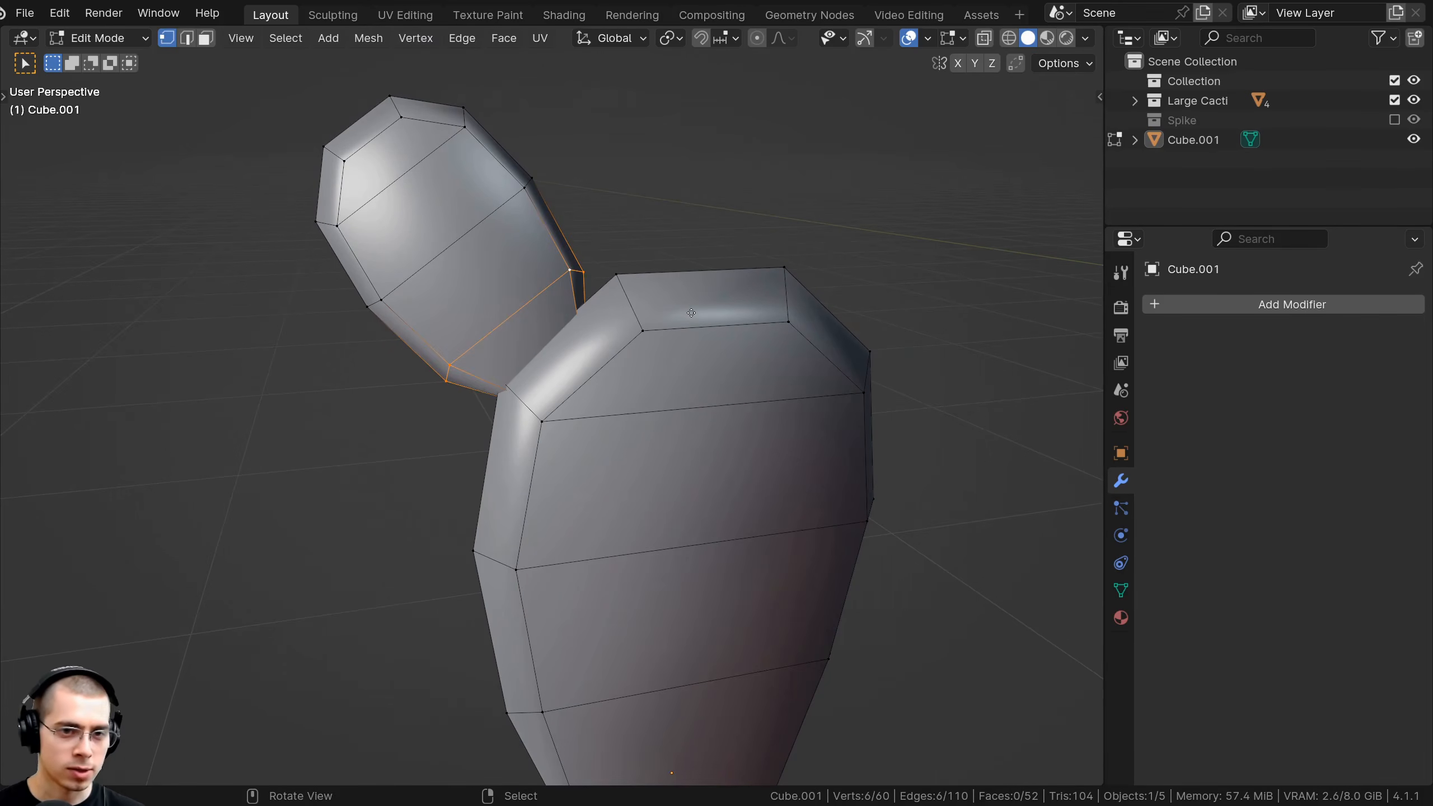
key(g)
key(g)
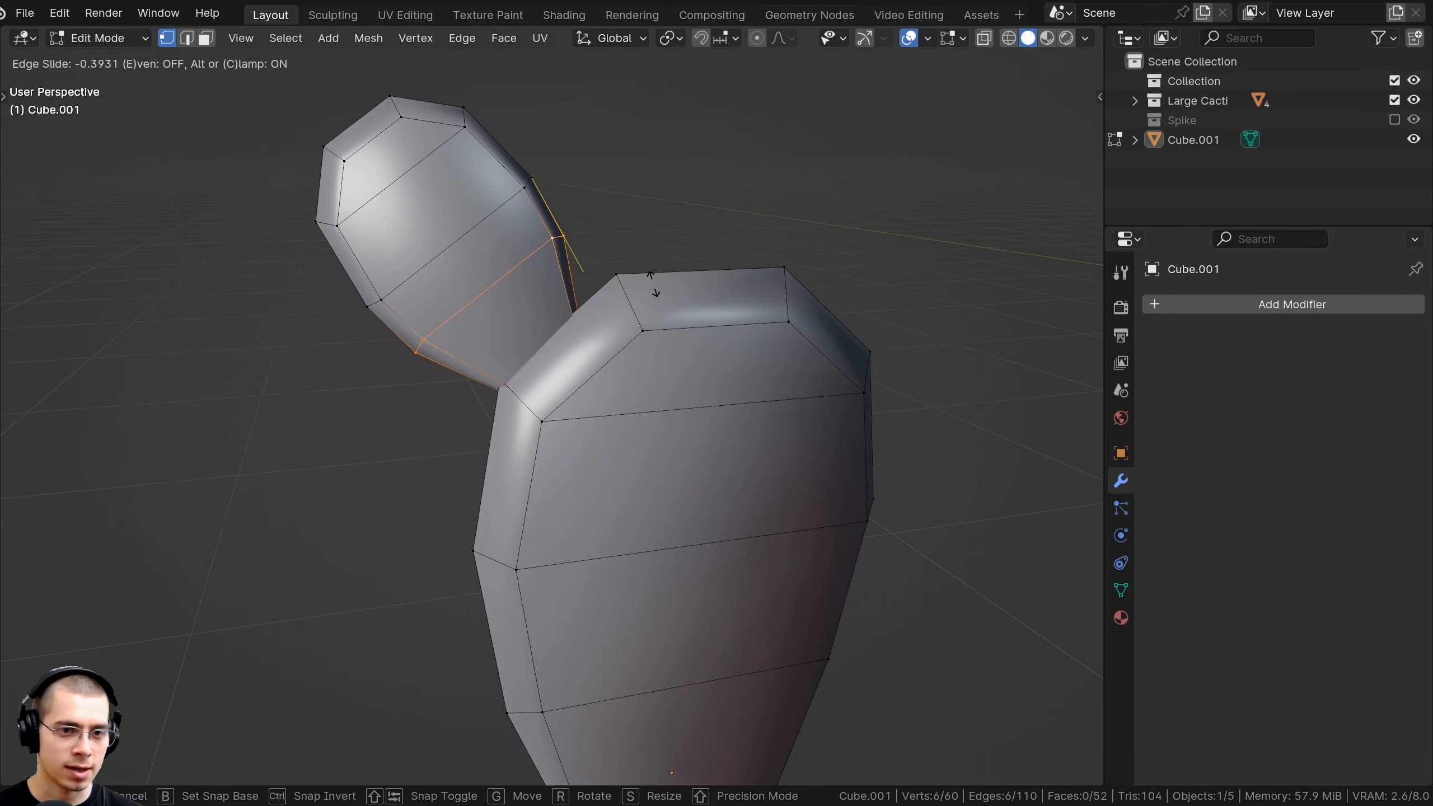
click(652, 284)
scroll(626, 291, down, 3)
key(alt+a)
middle_drag(510, 271, 605, 223)
Select the small pad, then move, rotate and enlarge it.
alt+click(485, 279)
key(g)
click(720, 178)
middle_drag(720, 178, 612, 234)
key(r)
click(699, 379)
key(g)
click(863, 372)
middle_drag(863, 372, 760, 328)
key(s)
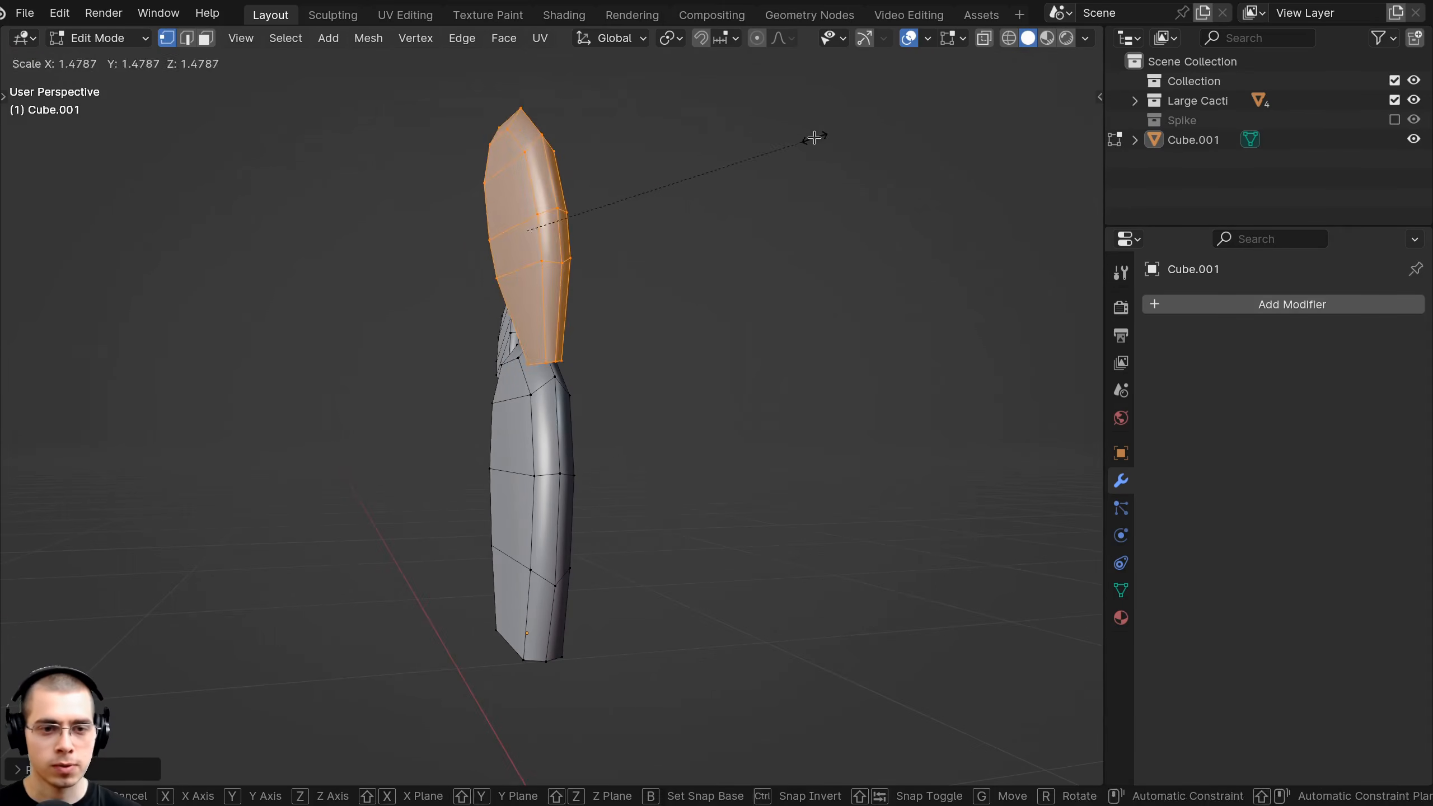
click(816, 135)
Tilt the enlarged pad more upright and nudge it into its final position.
key(g)
click(790, 263)
middle_drag(790, 262, 801, 290)
key(r)
click(822, 272)
key(g)
click(824, 285)
key(g)
click(829, 289)
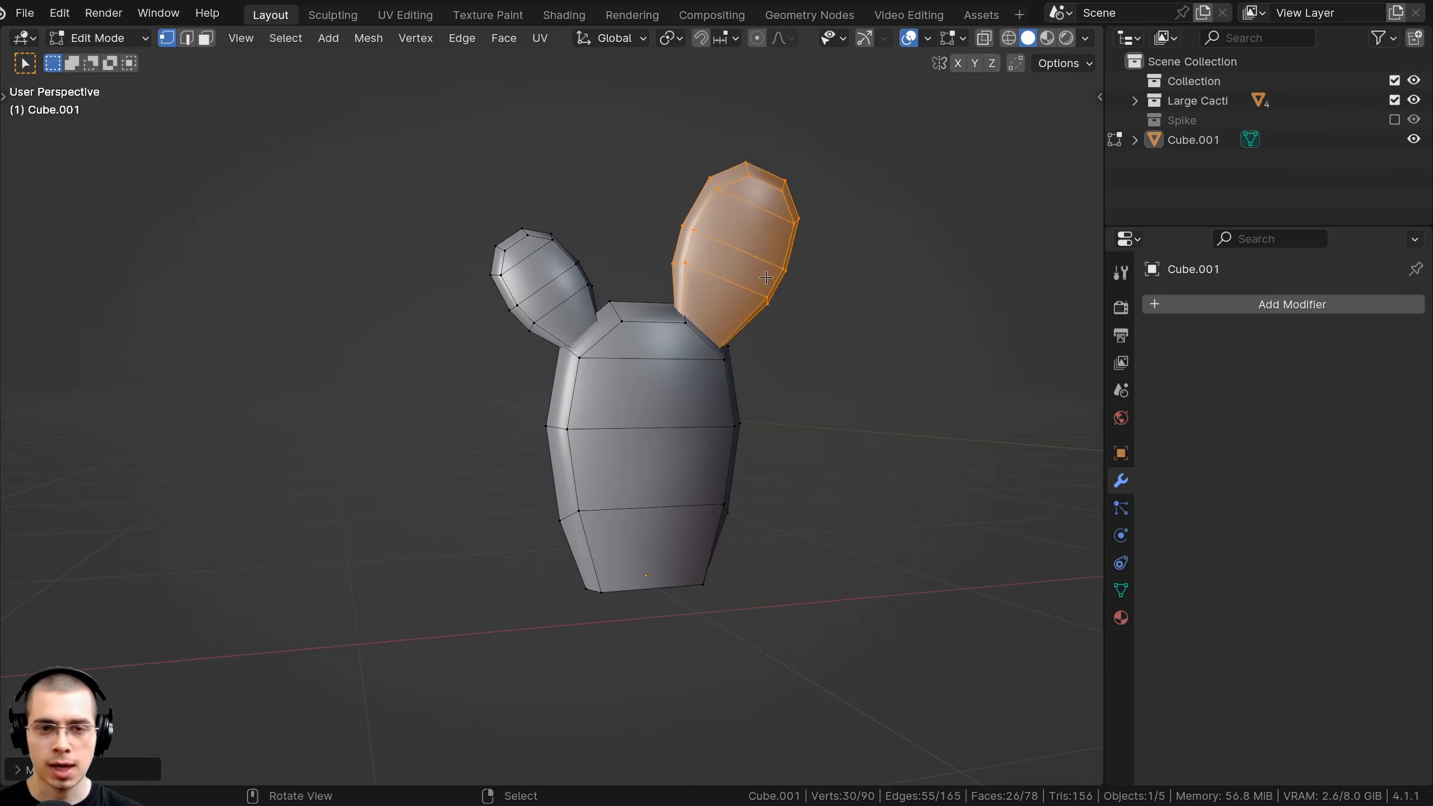
Duplicate the pad and set the copy, rotated and resized, as a small lower-left side pad.
key(shift+d)
click(554, 463)
key(r)
click(499, 345)
middle_drag(508, 350, 771, 485)
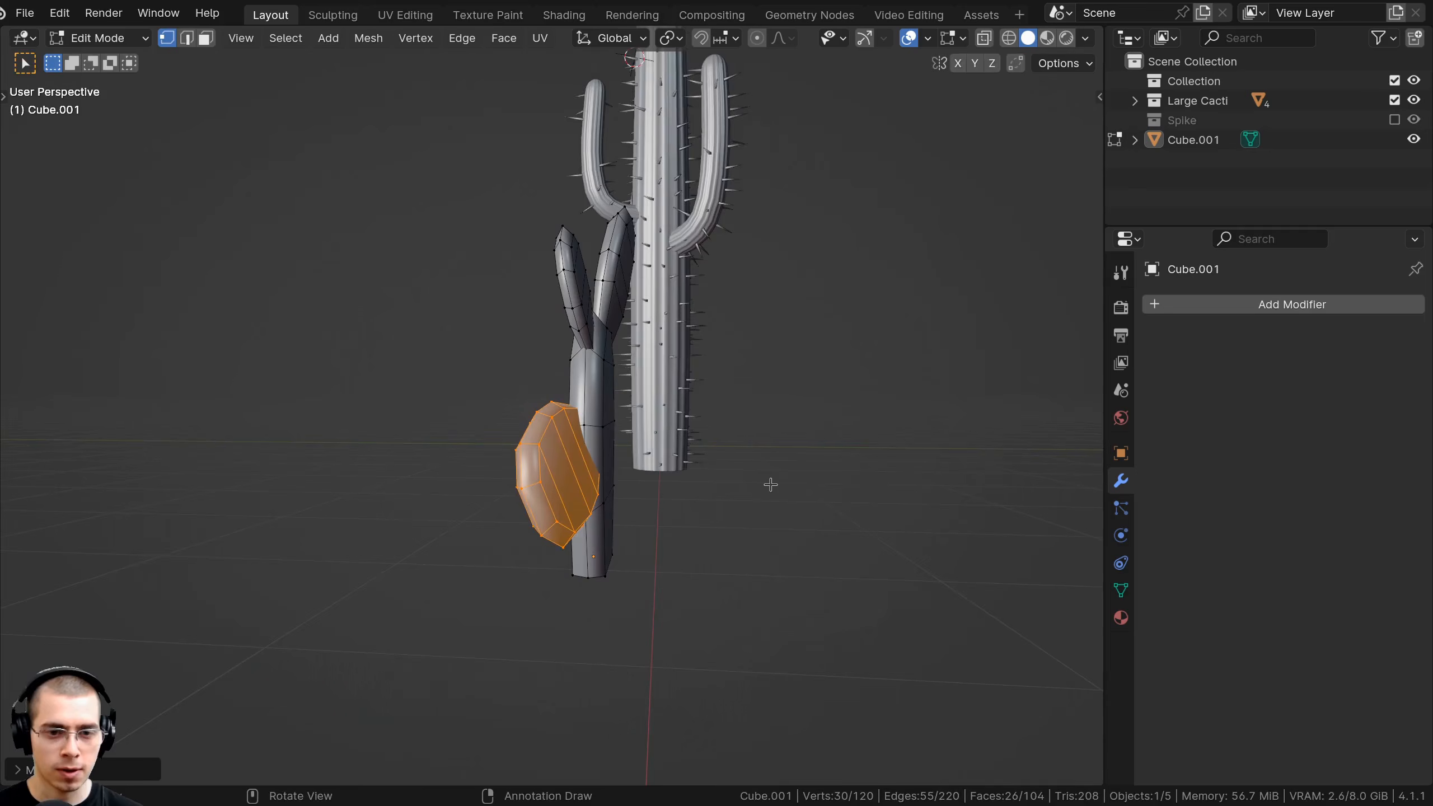
key(r)
key(Return)
key(r)
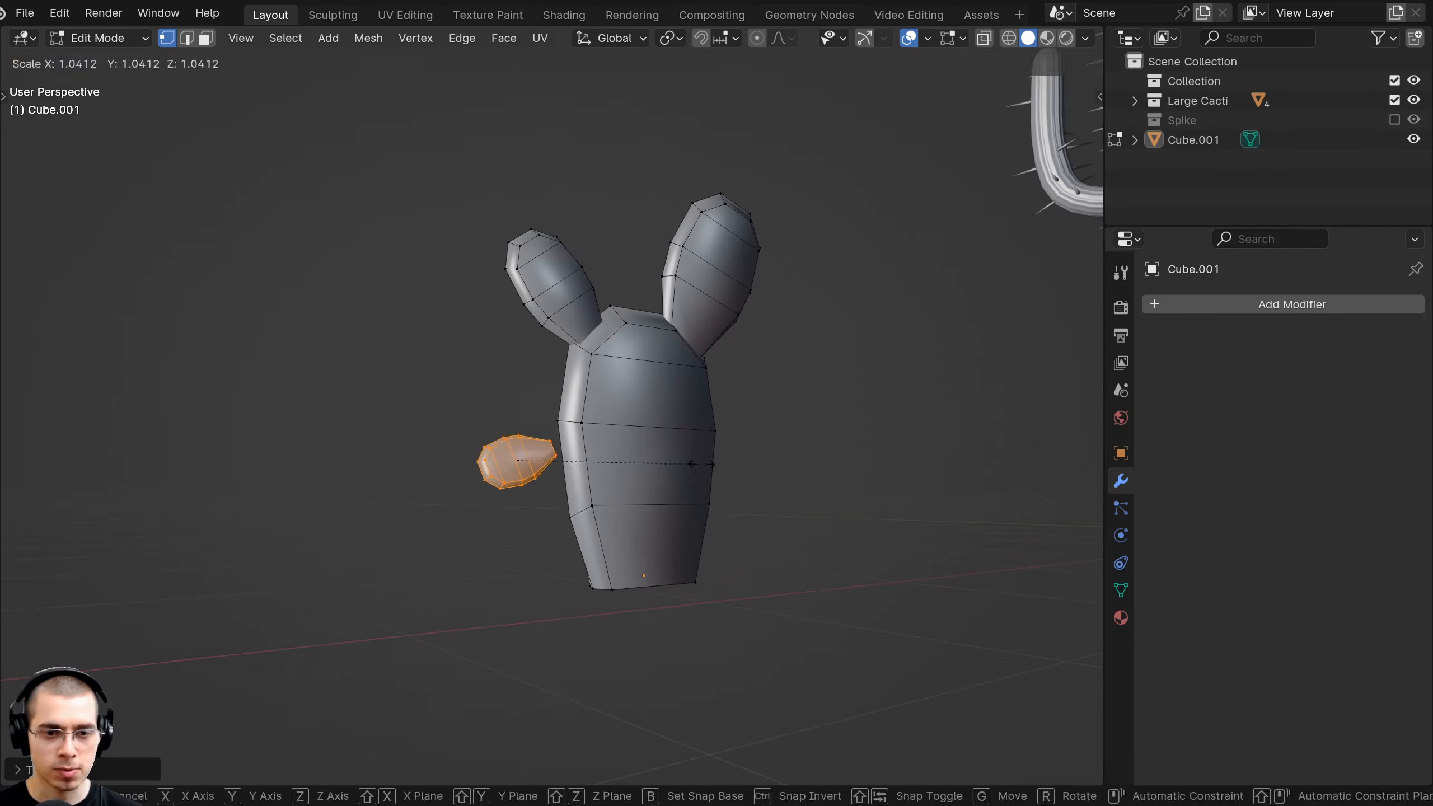
click(752, 542)
middle_drag(752, 540, 592, 536)
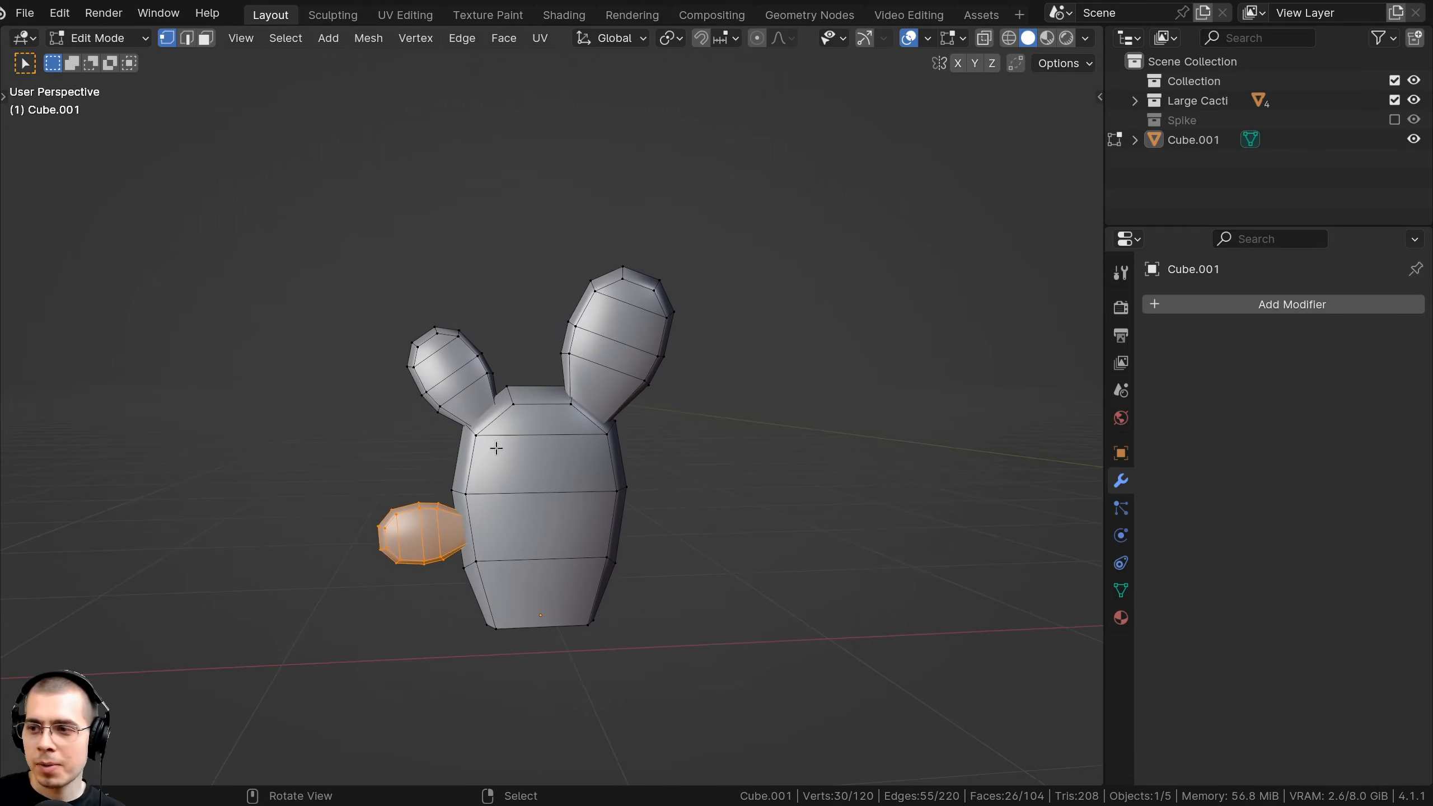
Duplicate the side pad, shrink and rotate it, and seat it atop the right pad as a bud.
key(shift+d)
click(621, 162)
key(s)
click(641, 295)
key(r)
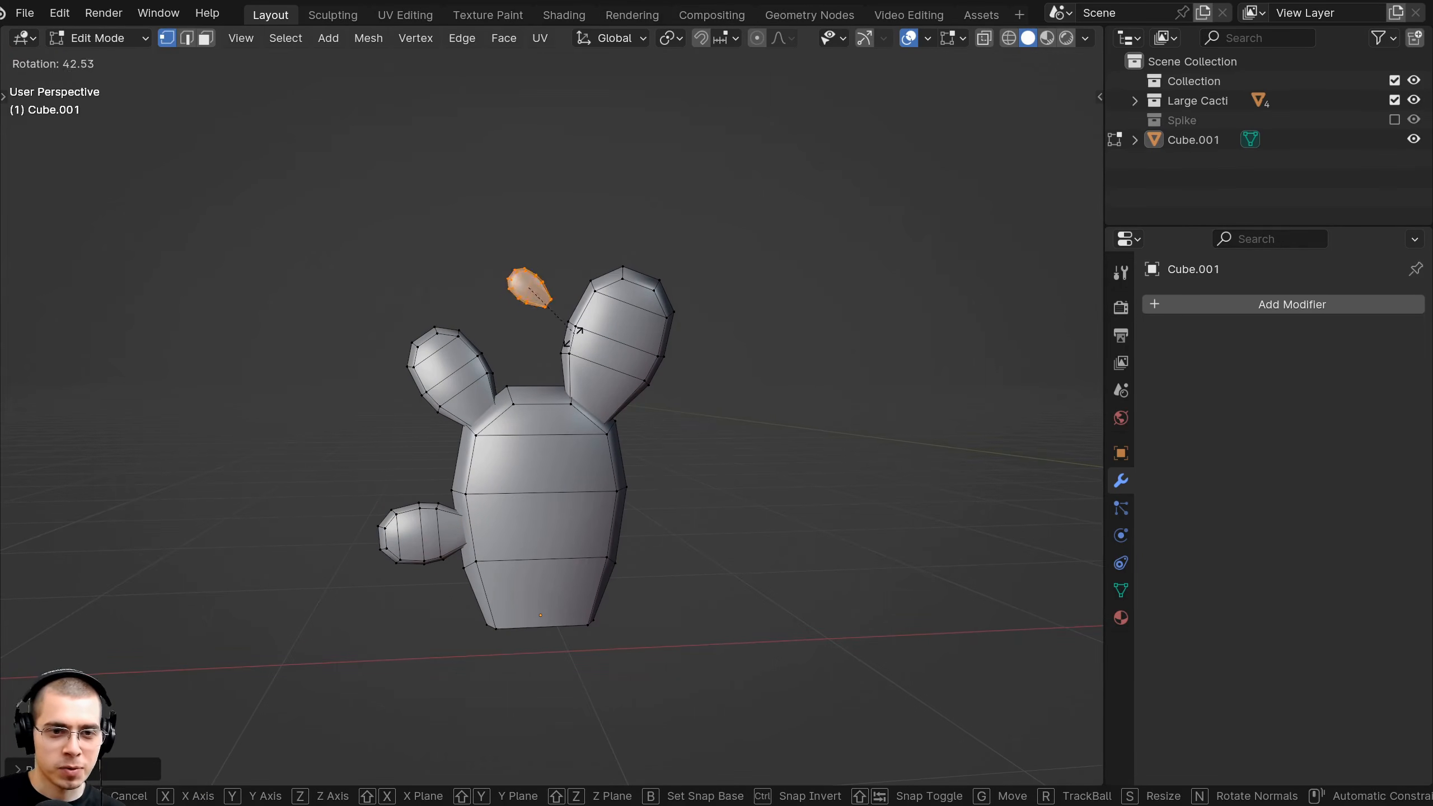
shift+middle_drag(610, 306, 507, 415)
scroll(507, 415, up, 1)
key(g)
click(591, 374)
key(r)
key(r)
click(604, 371)
Fine-tune the bud's position and return to Object Mode.
middle_drag(634, 359, 569, 362)
key(g)
click(599, 337)
key(Tab)
scroll(599, 339, down, 5)
Duplicate the whole cactus and place the copy to the right along the X axis.
key(a)
key(a)
scroll(570, 364, up, 1)
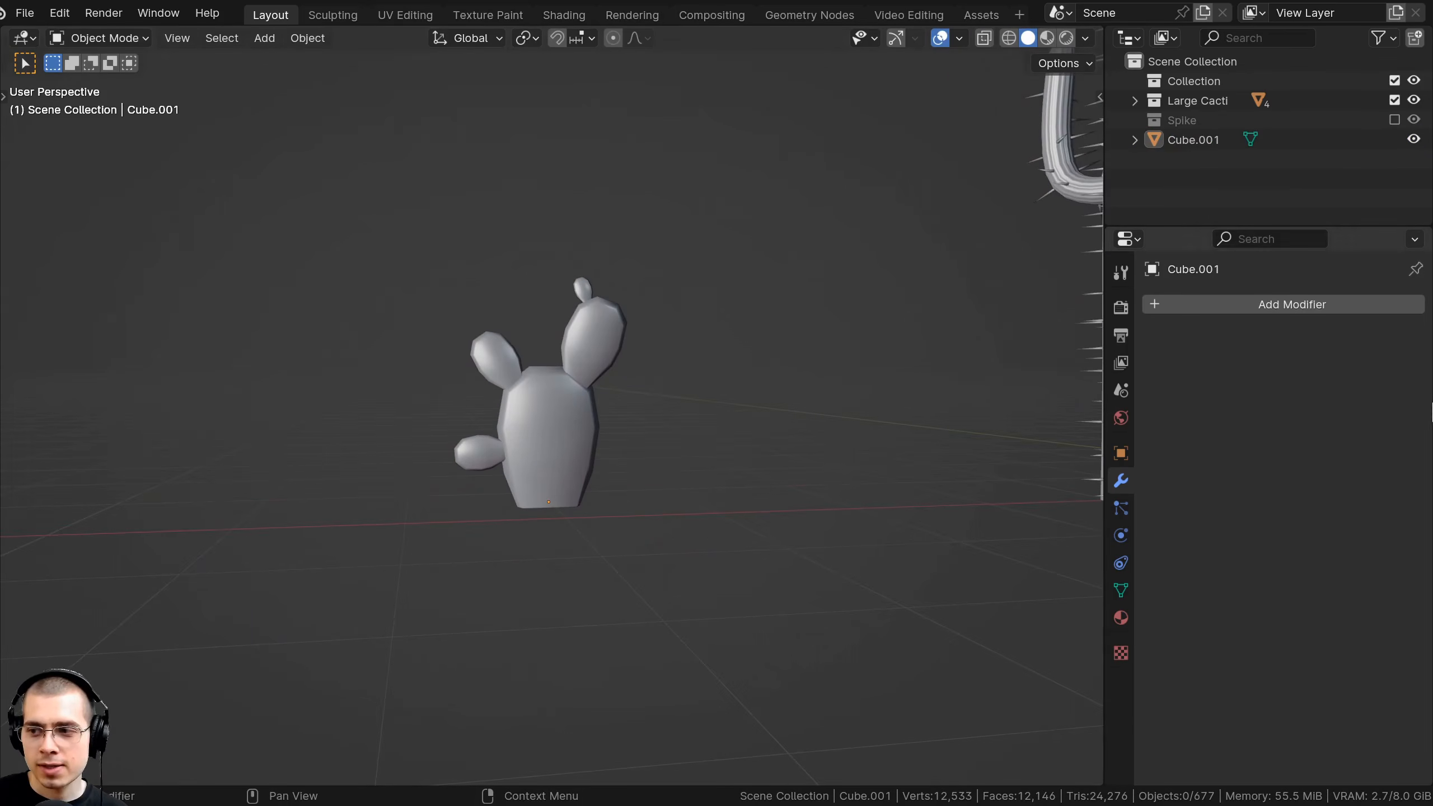
middle_drag(682, 441, 553, 466)
middle_drag(490, 448, 626, 386)
key(shift+d)
key(x)
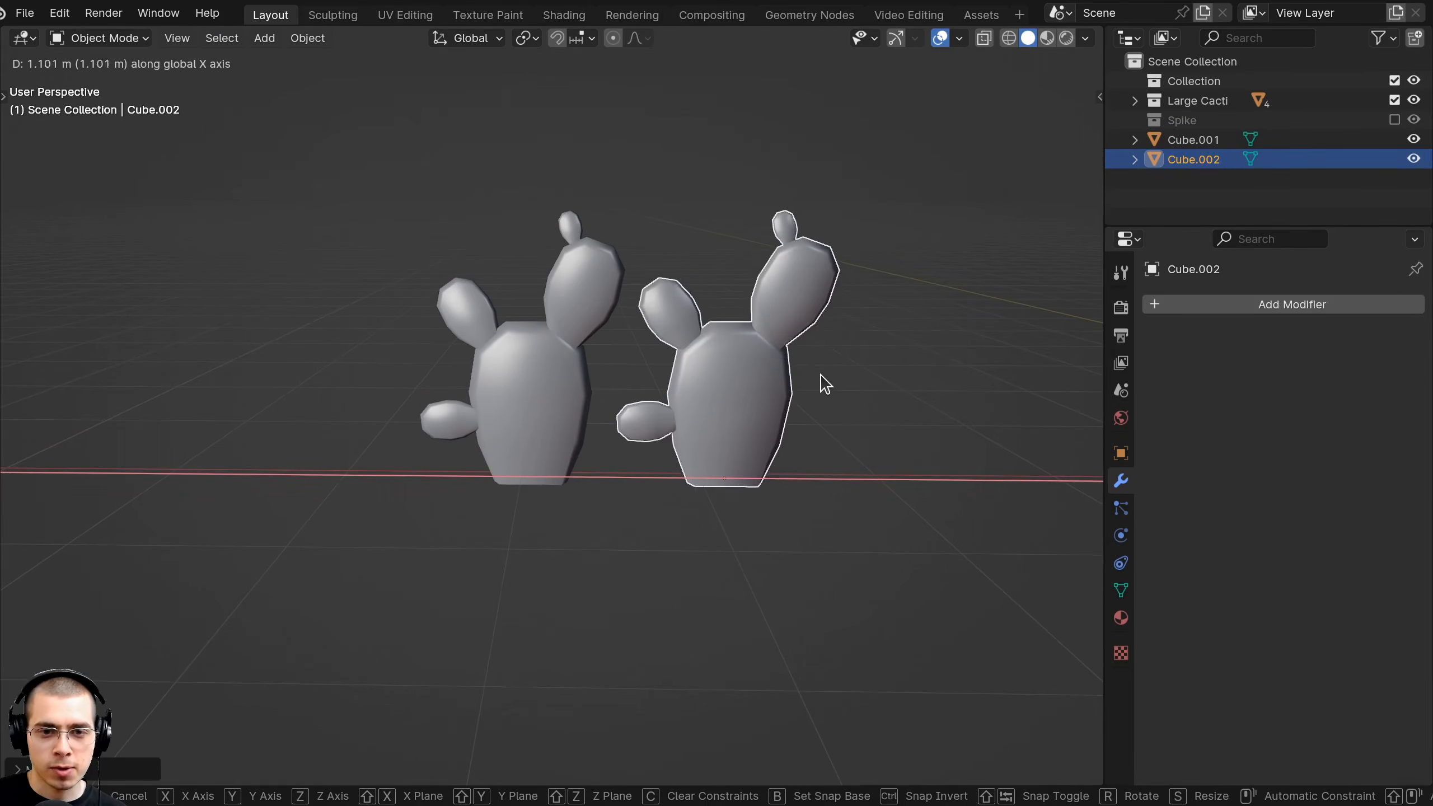
click(821, 338)
In Edit Mode, stretch the copy's entire mesh along the Y axis, then deselect it.
key(Tab)
middle_drag(835, 288, 790, 469)
scroll(800, 408, up, 1)
key(a)
key(a)
key(s)
right_click(737, 418)
key(s)
key(y)
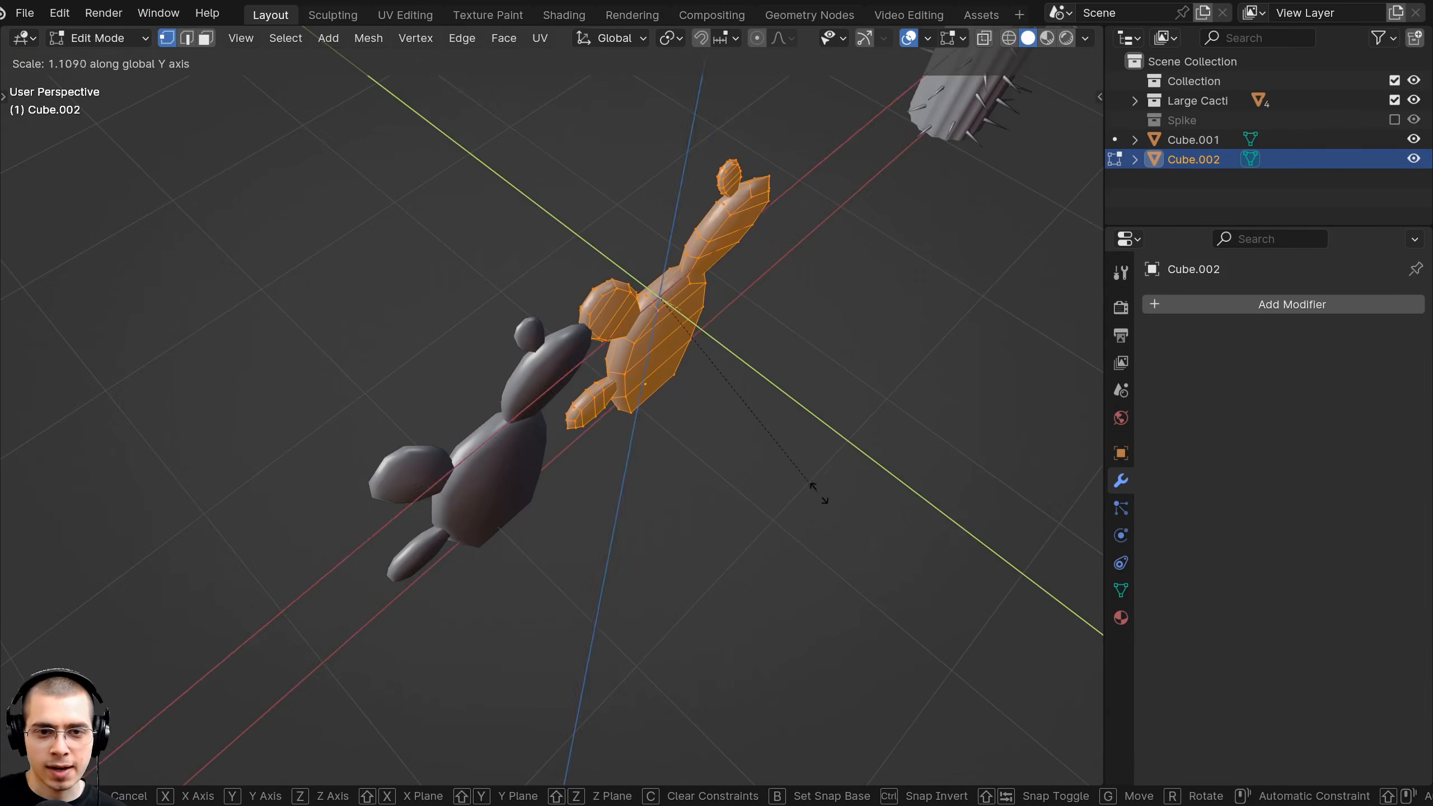
click(880, 539)
middle_drag(880, 540, 706, 237)
scroll(706, 237, up, 2)
key(alt+a)
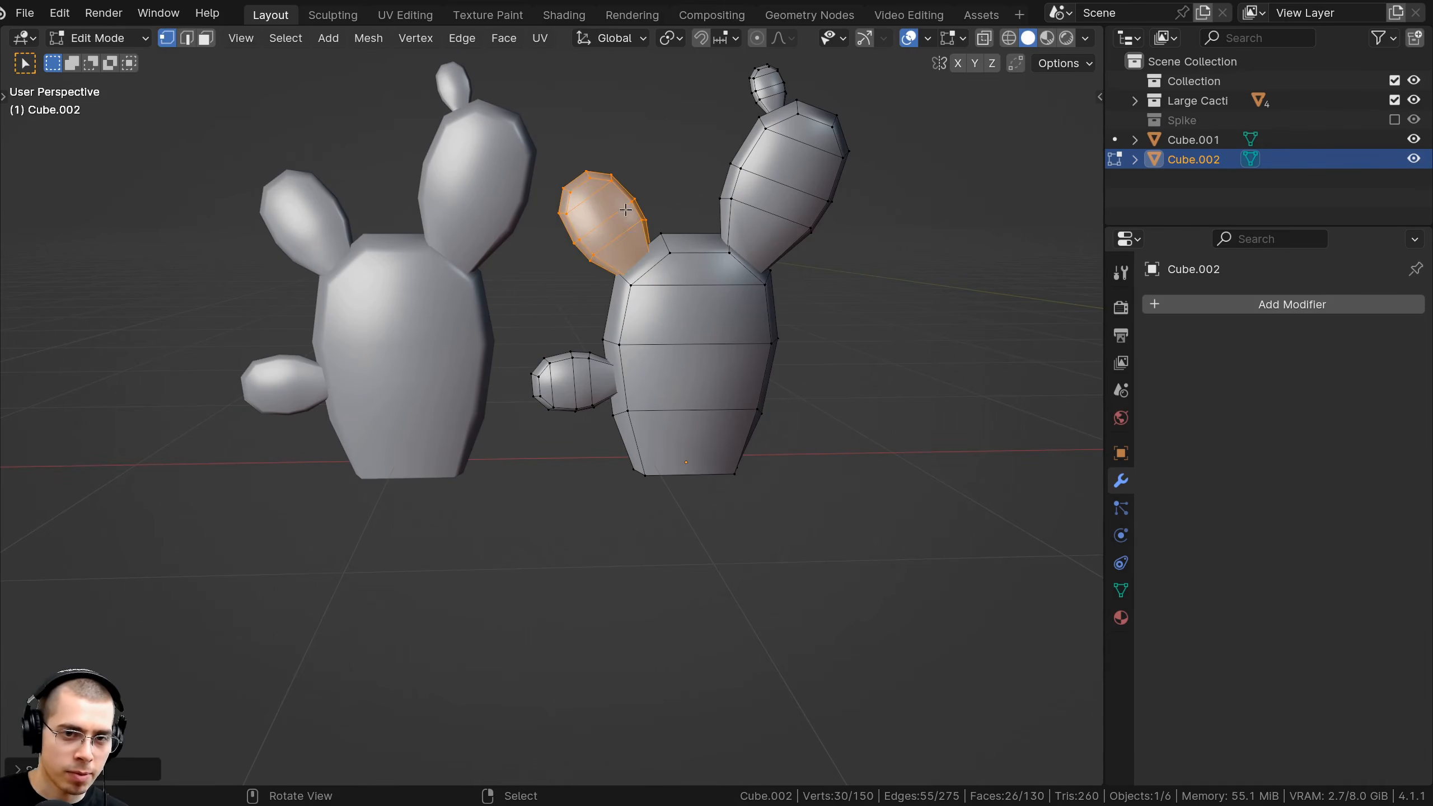
Delete the copy's pads, then shrink the remaining body and lower it along Z.
key(x)
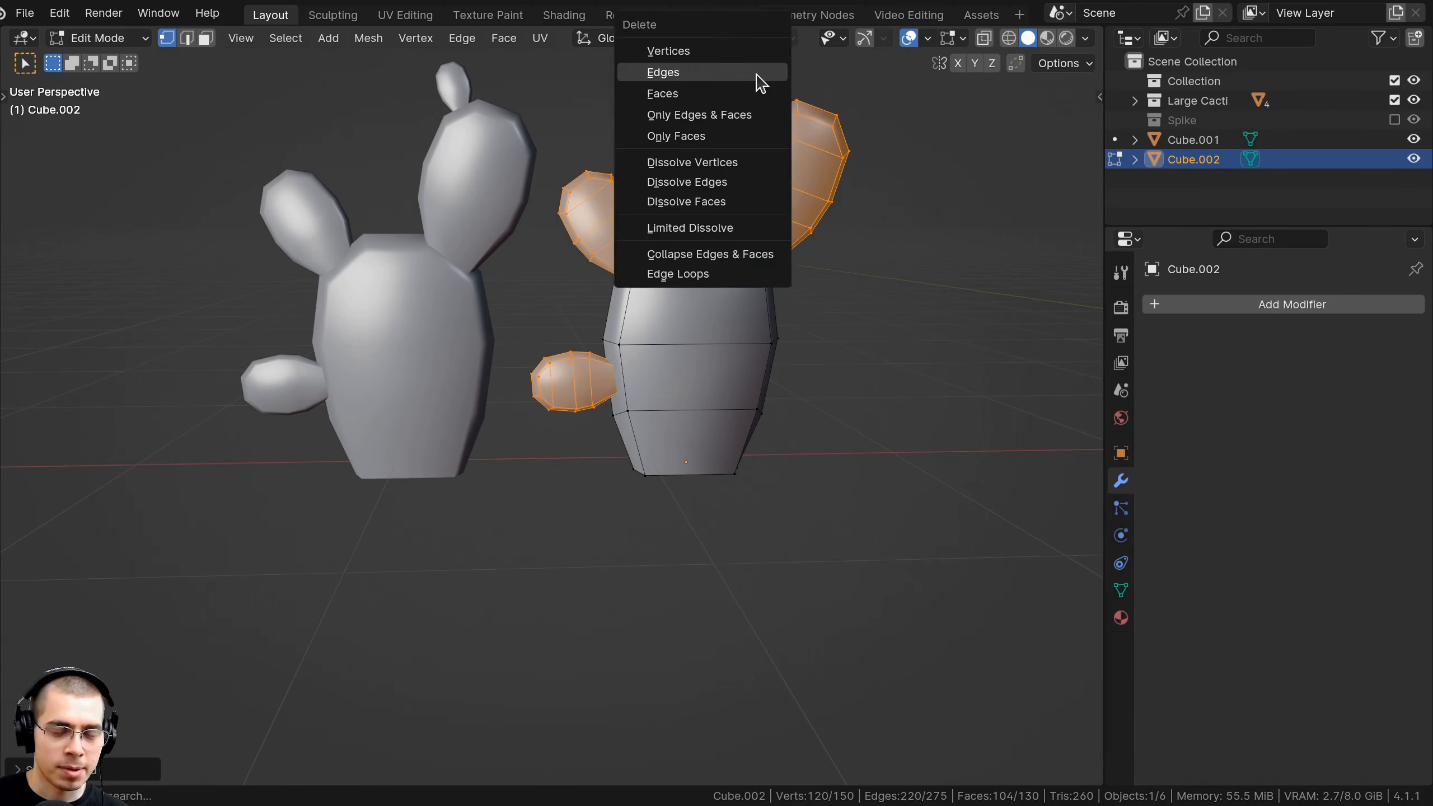
click(754, 74)
middle_drag(818, 345, 856, 342)
key(a)
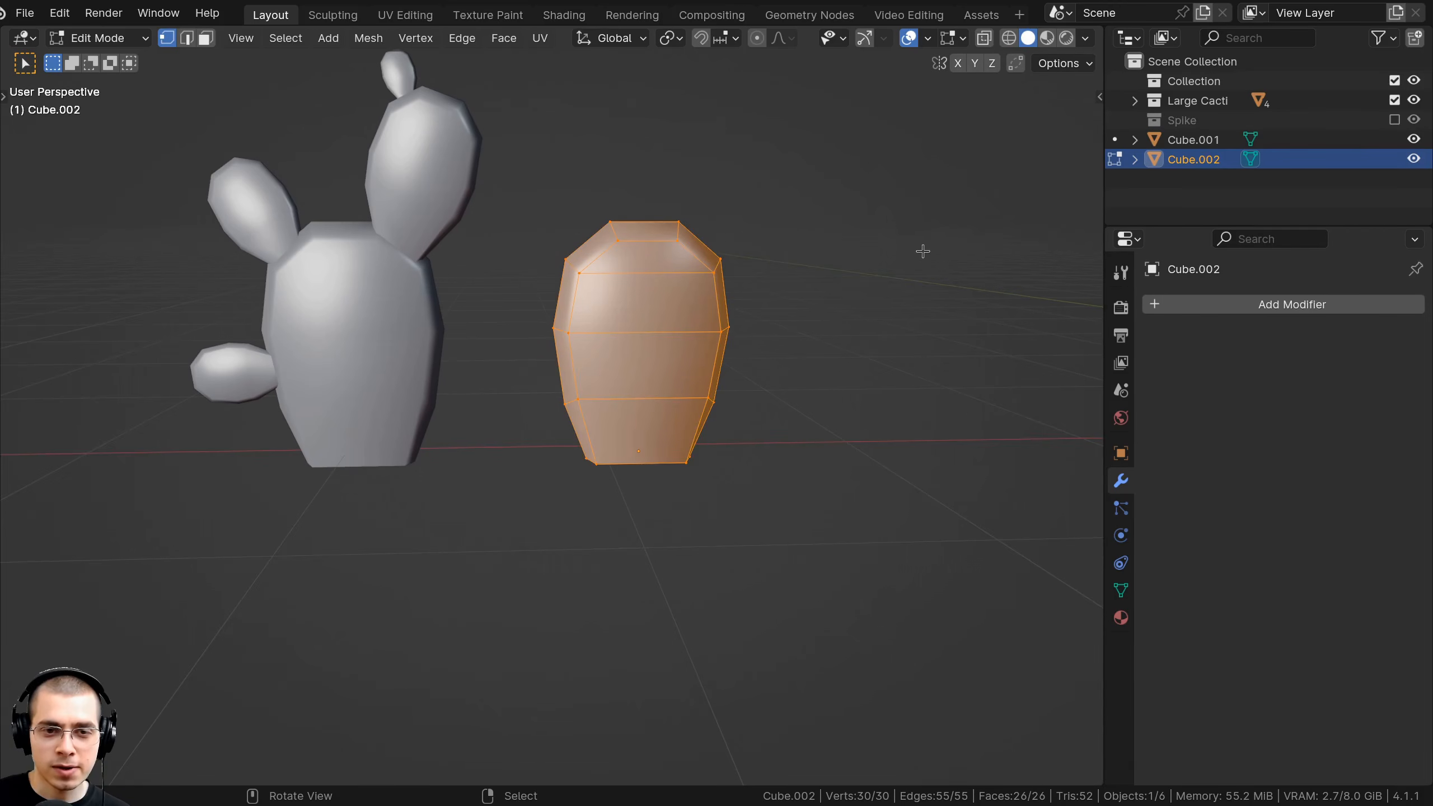
key(s)
click(842, 266)
key(g)
key(z)
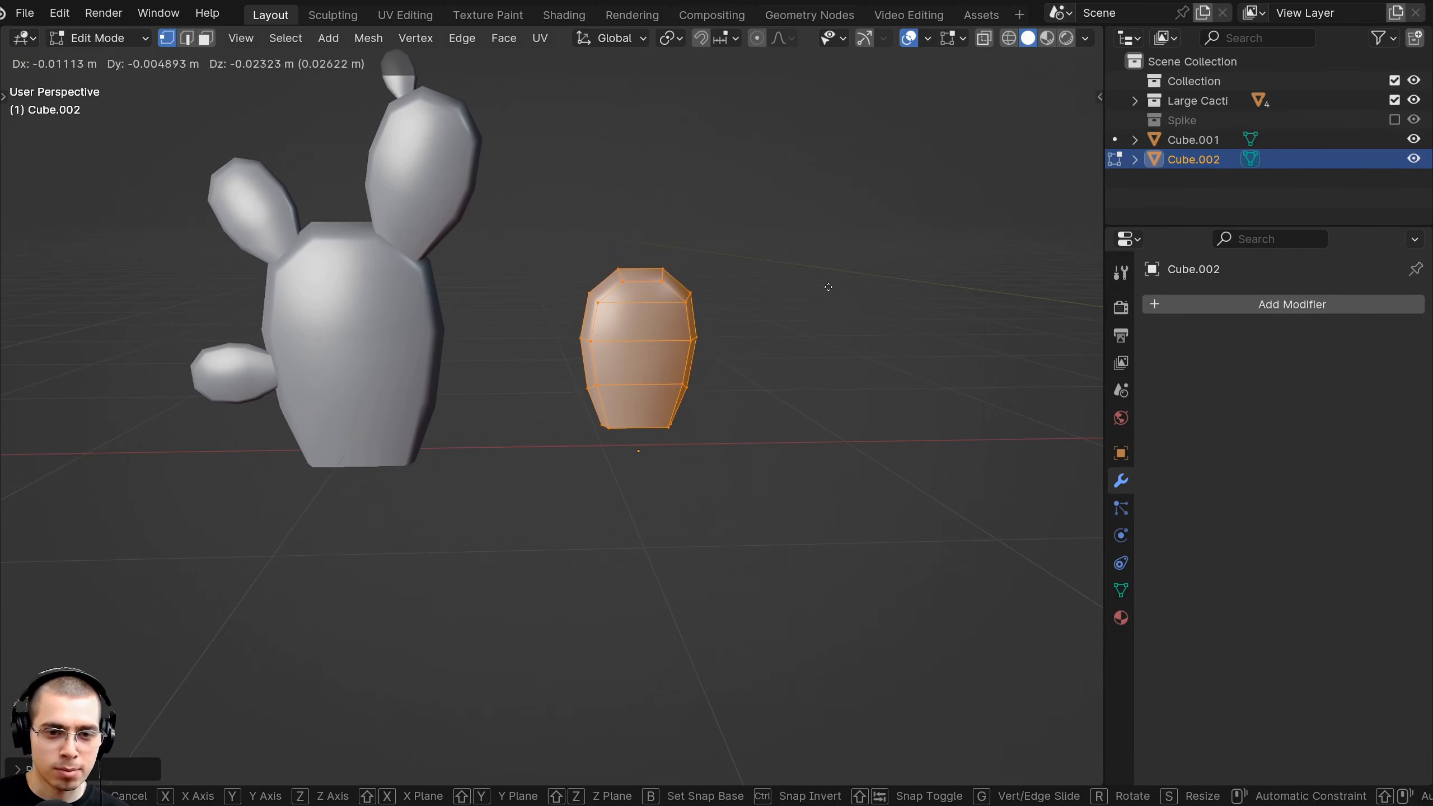
middle_drag(827, 310, 841, 250)
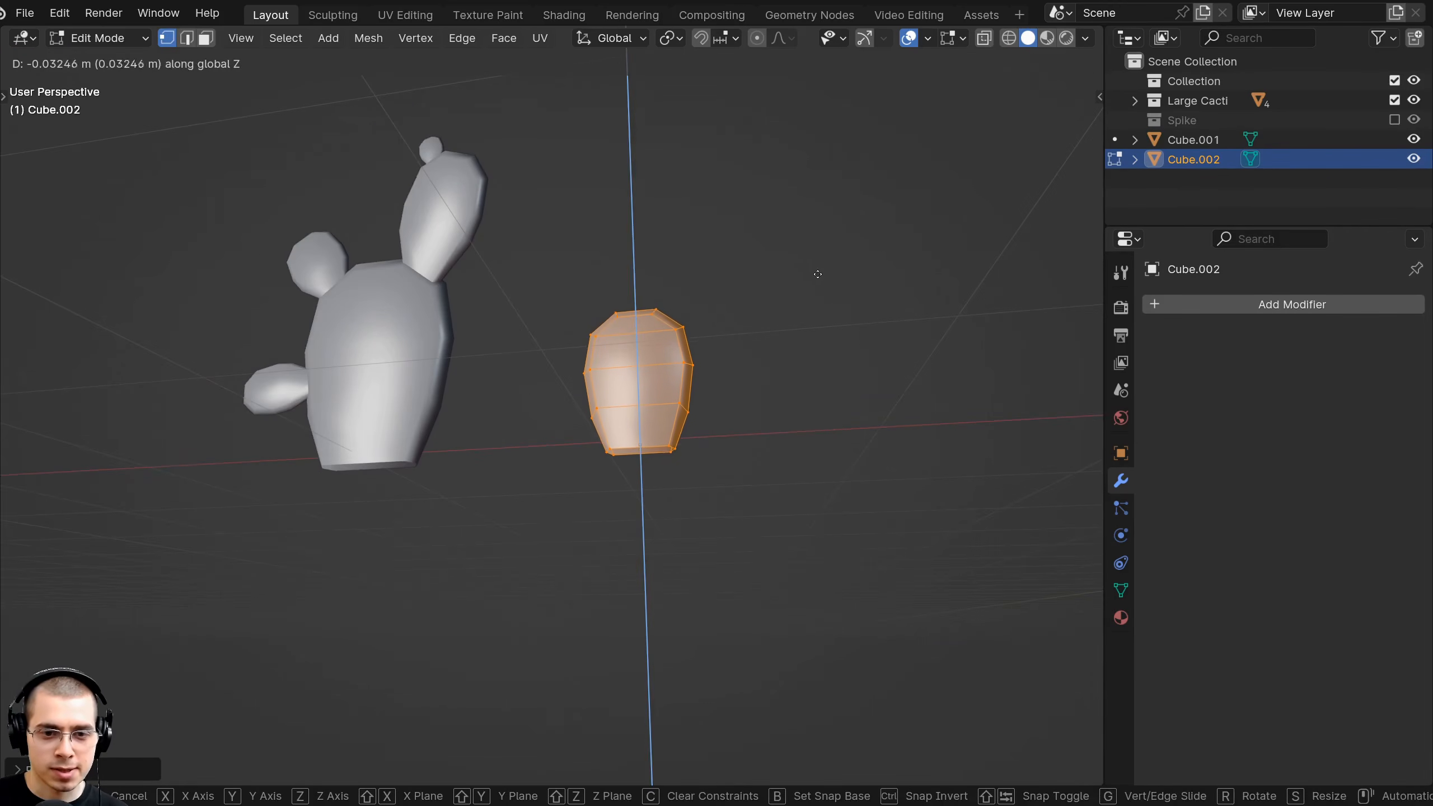
click(820, 254)
Widen the body's bottom ring of vertices by a factor of 1.1791.
shift+middle_drag(769, 288, 719, 275)
middle_drag(720, 274, 713, 351)
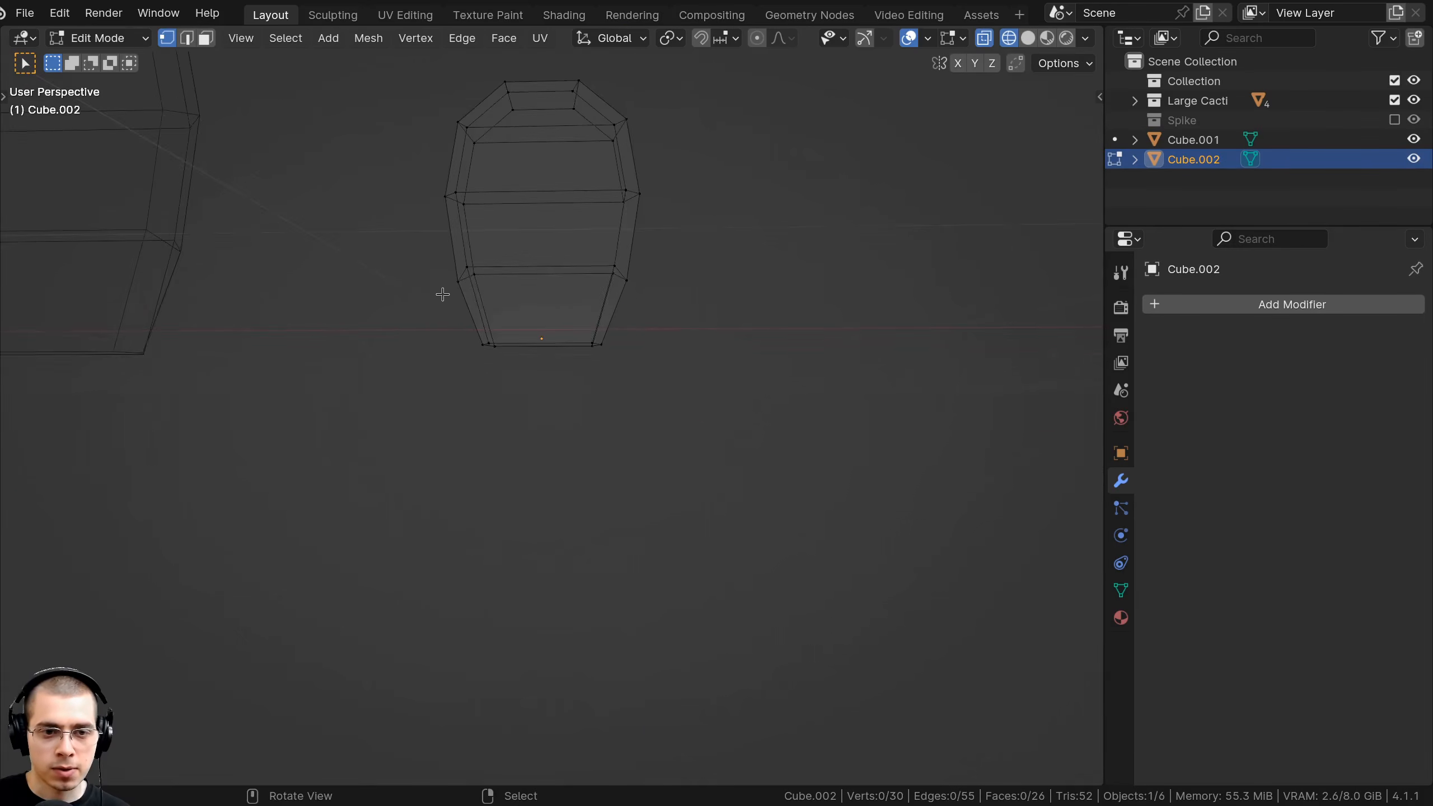
drag(392, 308, 869, 441)
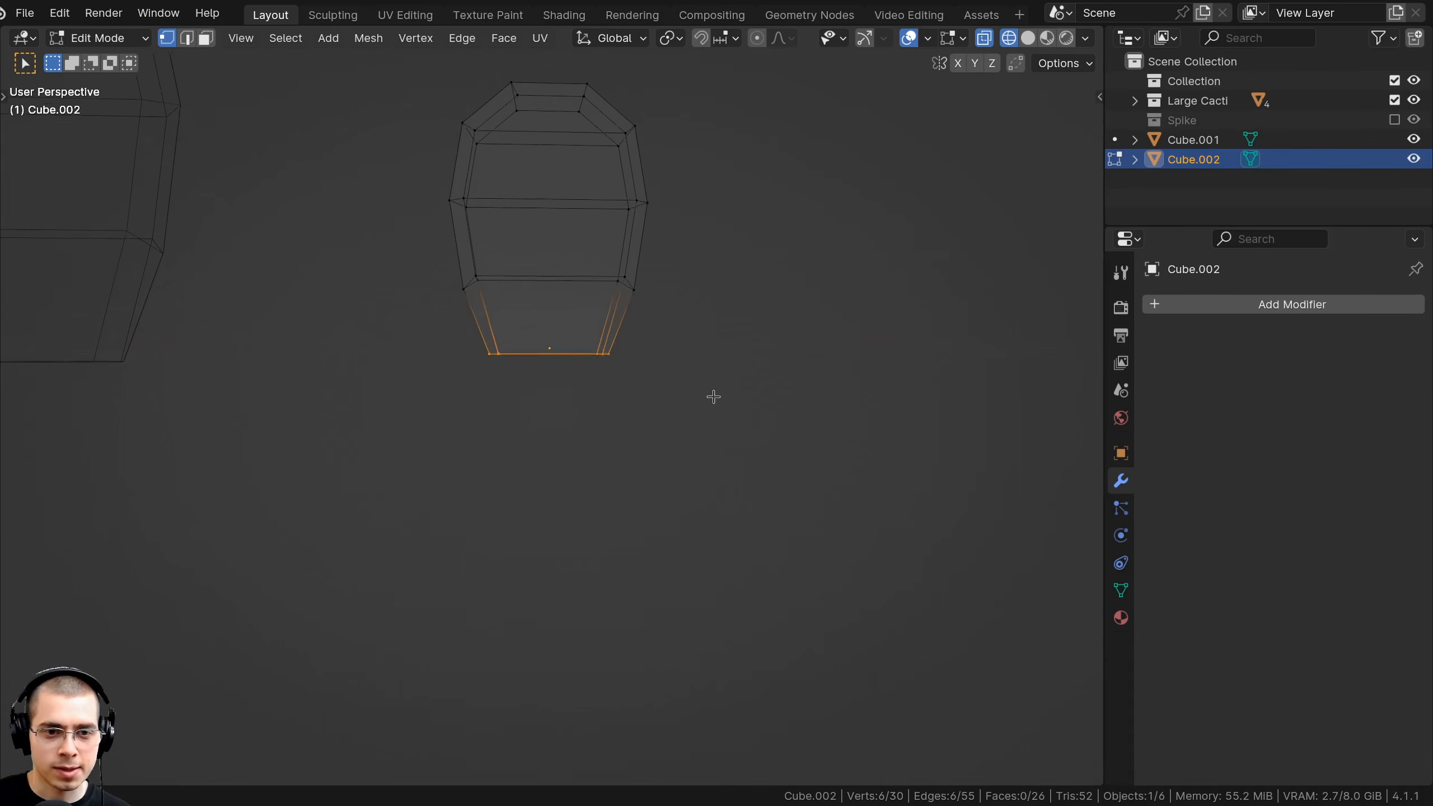
middle_drag(713, 396, 722, 384)
key(s)
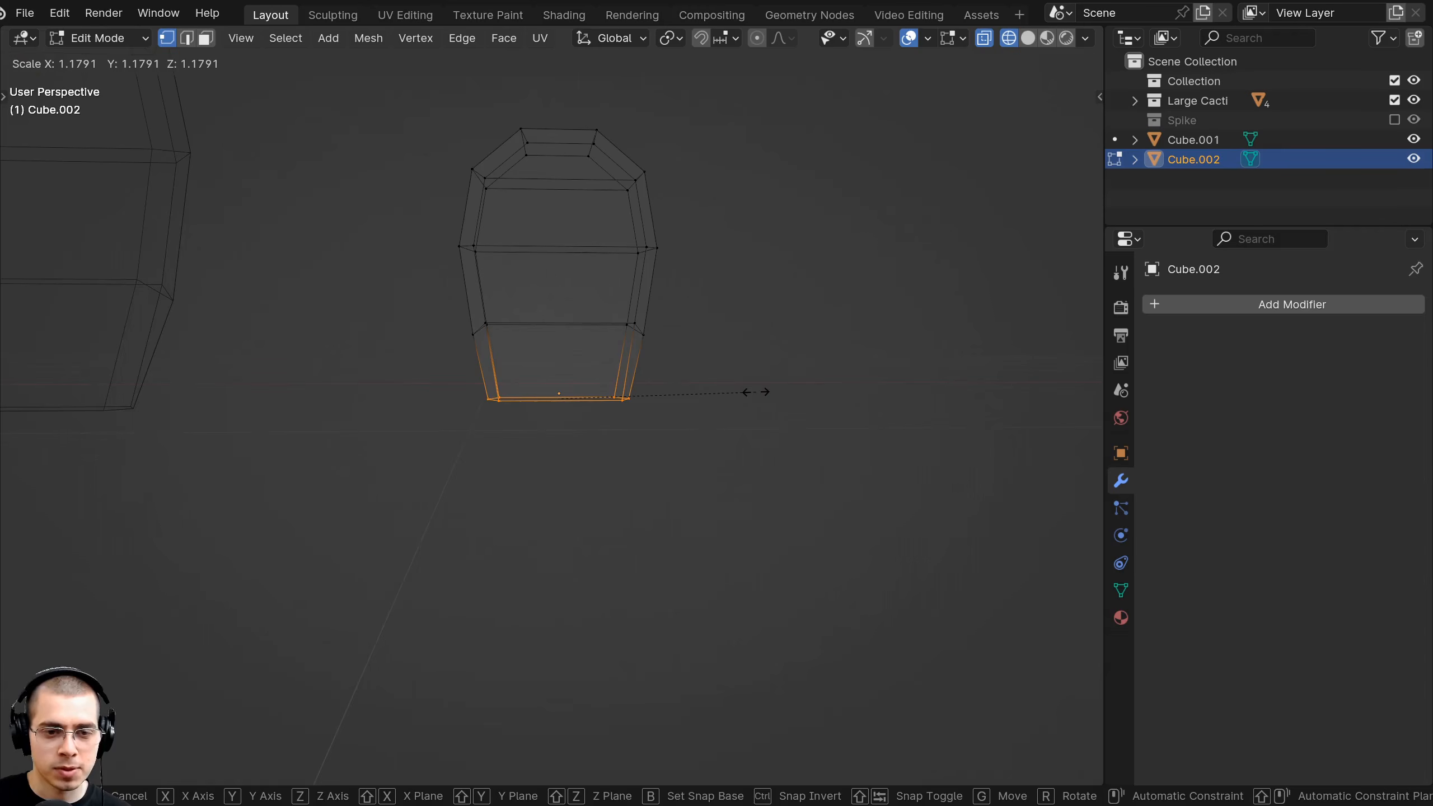
click(760, 389)
Shorten the stump along Z and lower it.
key(a)
key(s)
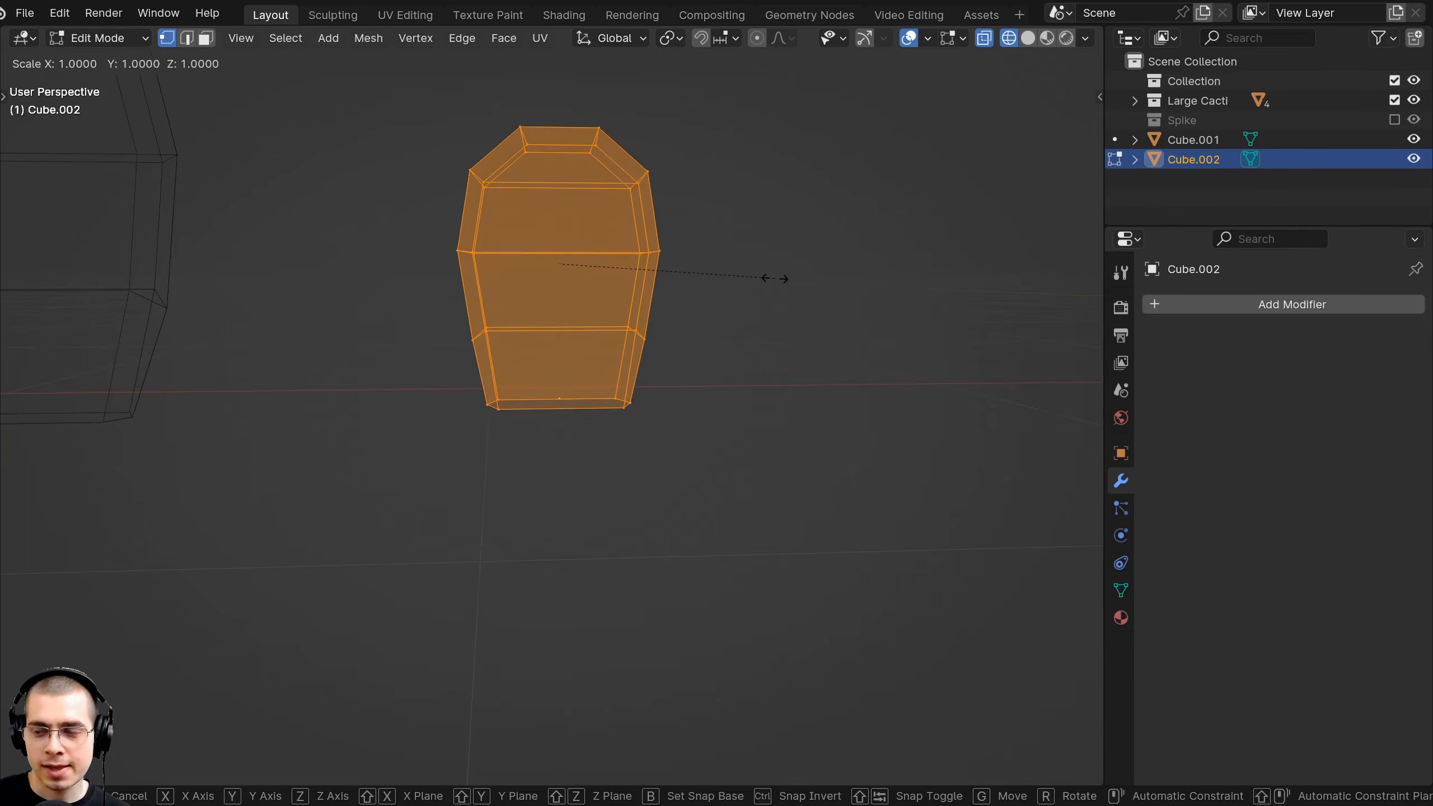
key(z)
click(732, 276)
key(g)
key(z)
click(714, 305)
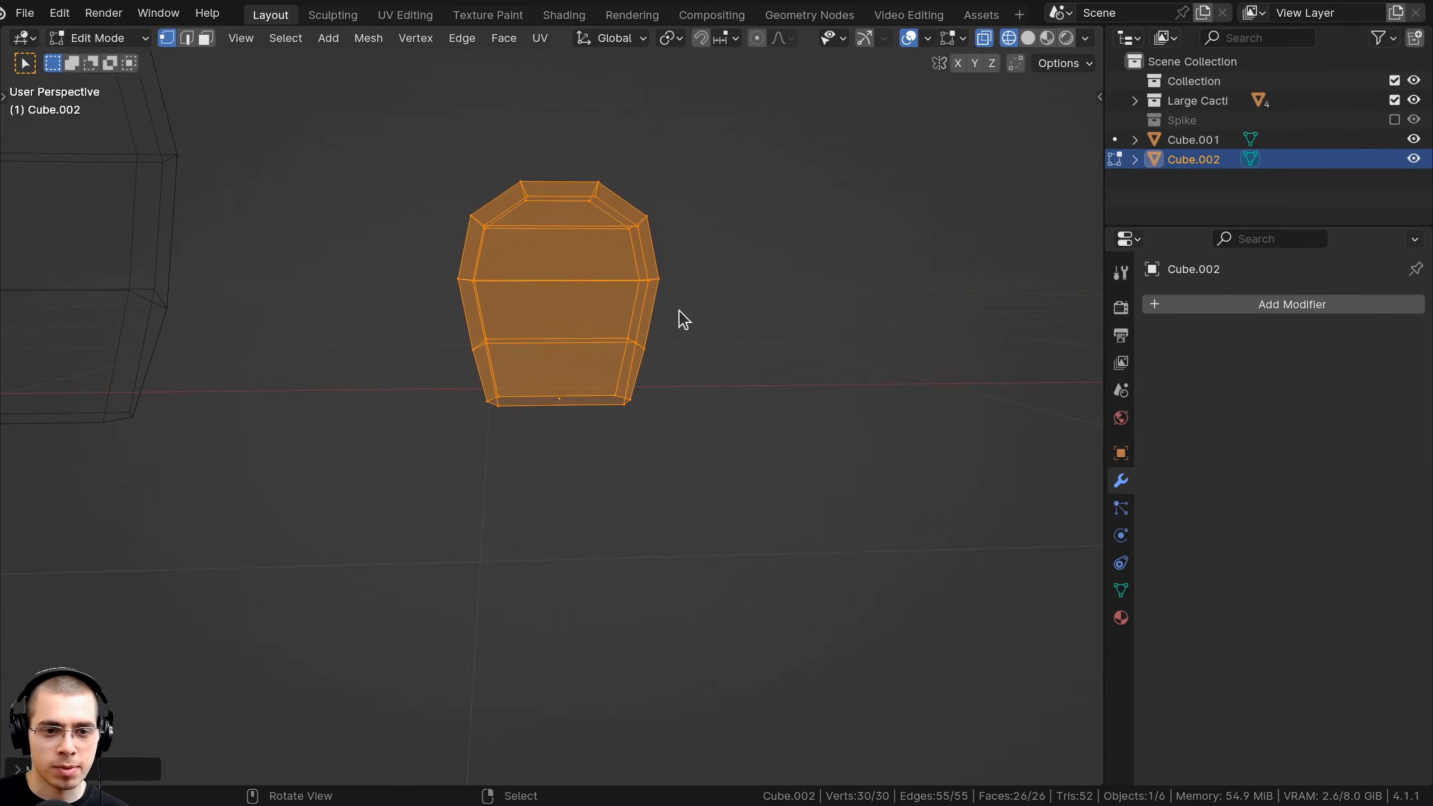
Return to Object Mode and move the stump sideways along X.
key(Tab)
key(shift+z)
scroll(716, 333, down, 3)
shift+middle_drag(713, 334, 744, 384)
key(g)
key(x)
click(643, 386)
Narrow the stump along X and position it beside the cactus.
key(Tab)
shift+middle_drag(655, 361, 700, 365)
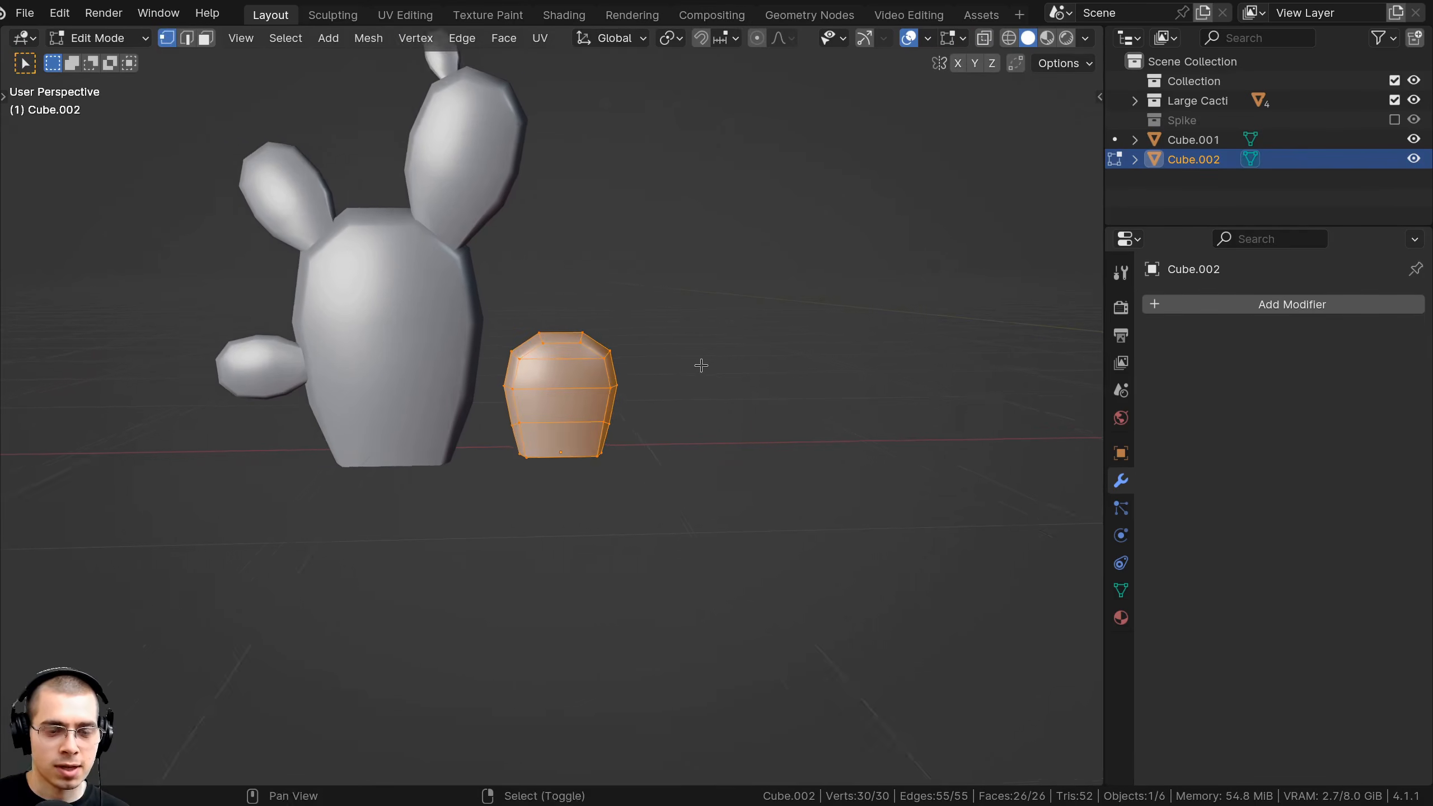
key(s)
key(x)
click(717, 364)
key(Tab)
scroll(658, 389, down, 4)
key(g)
key(x)
click(727, 399)
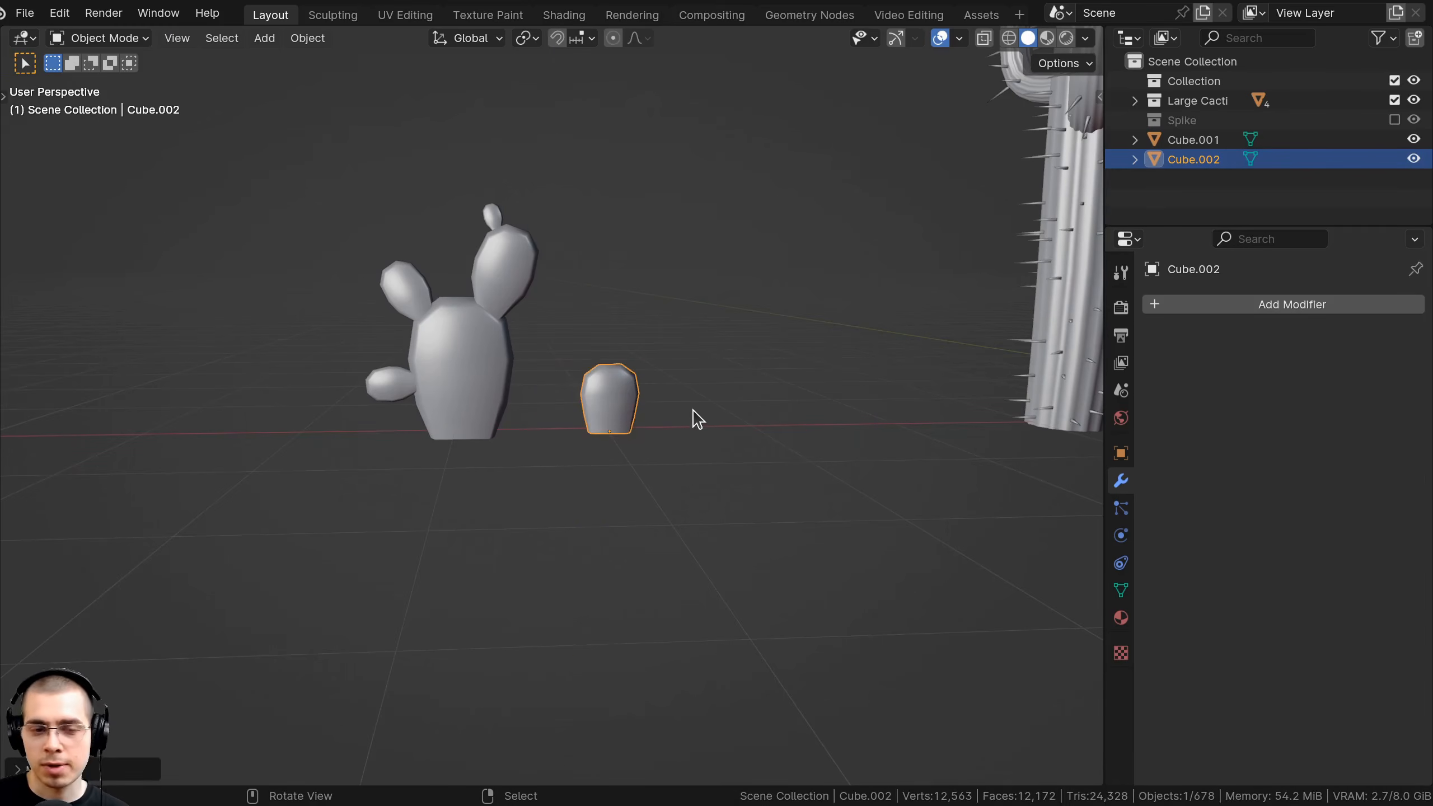
Duplicate the original prickly-pear cactus and place the third copy to its left along X.
key(Tab)
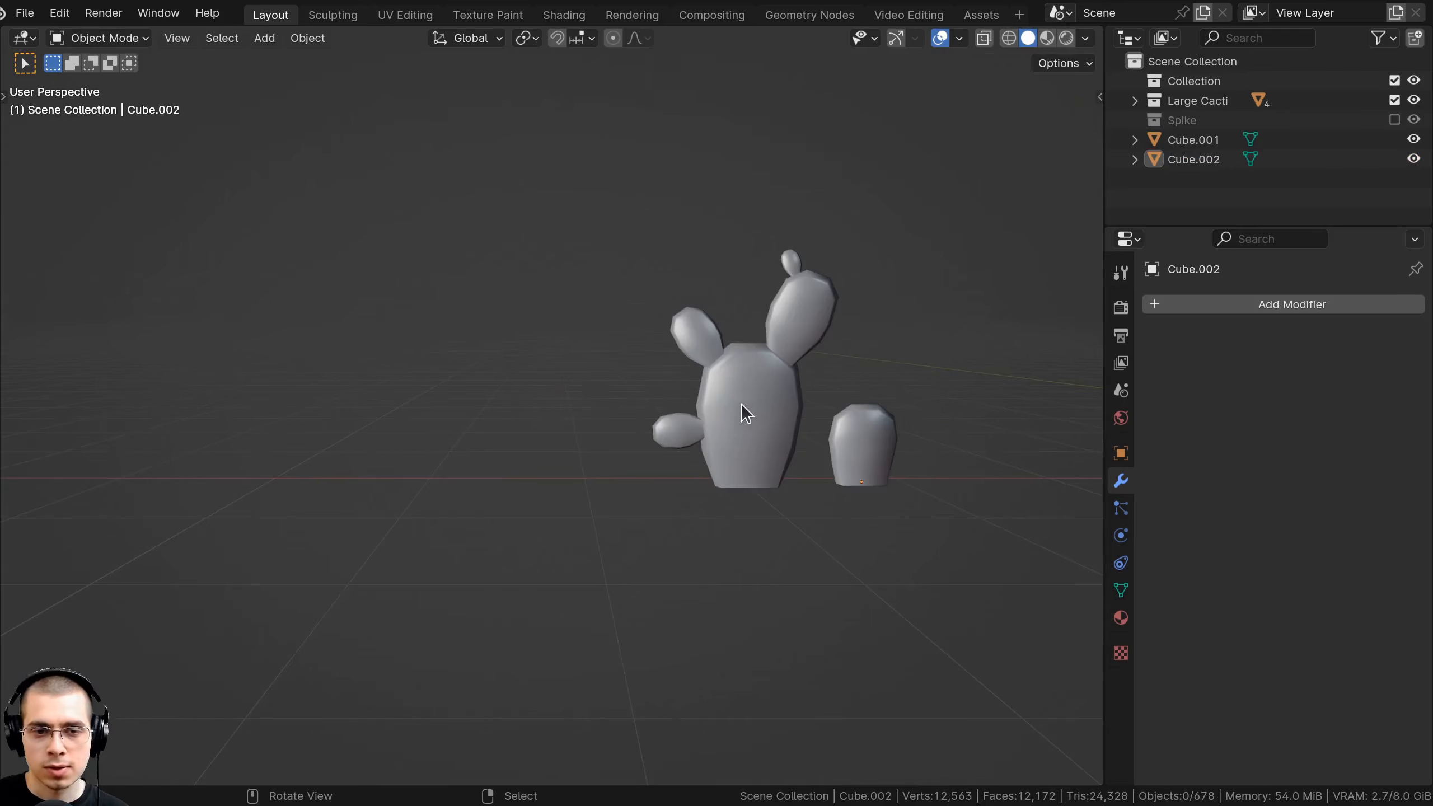
click(741, 403)
shift+middle_drag(741, 403, 898, 406)
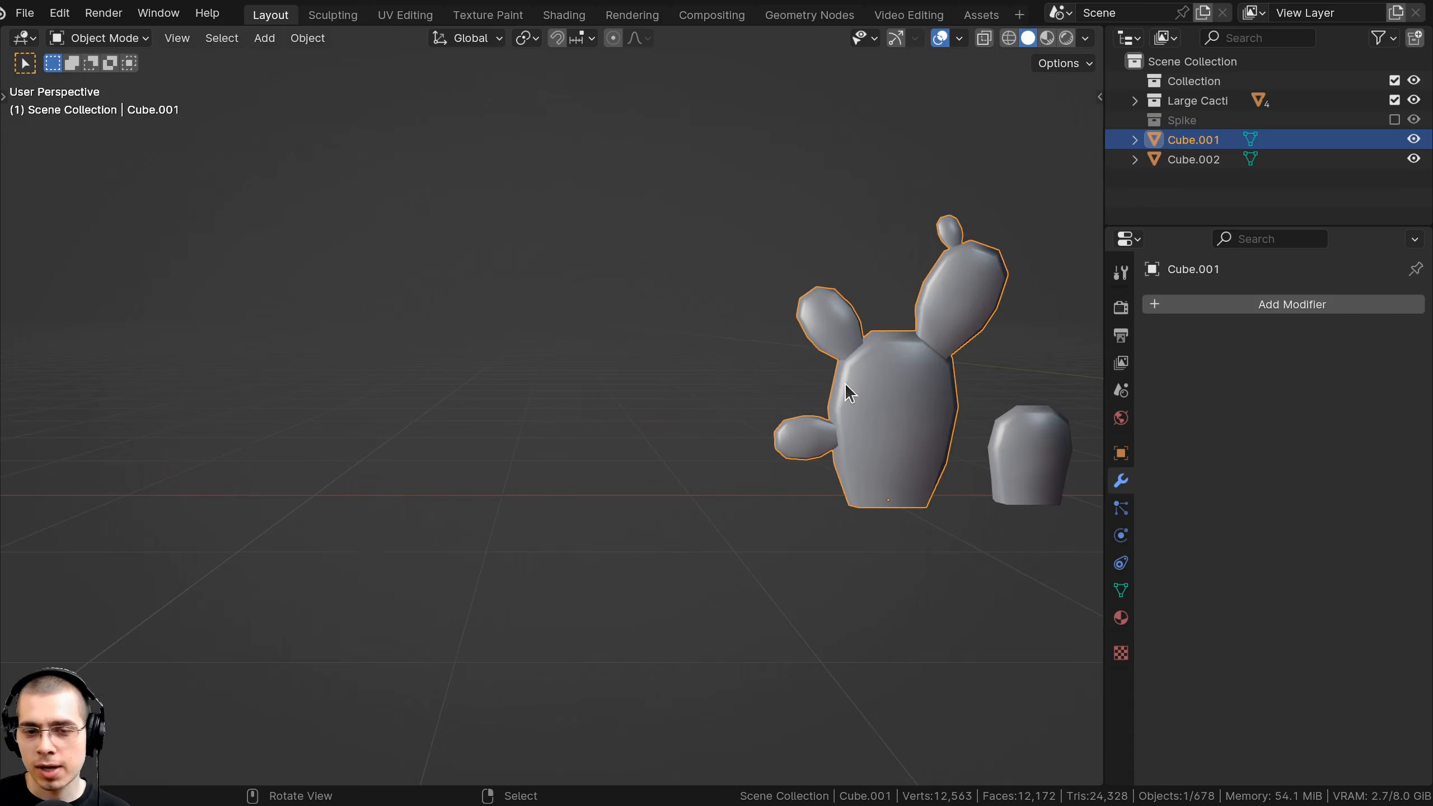
key(shift+d)
key(x)
click(581, 373)
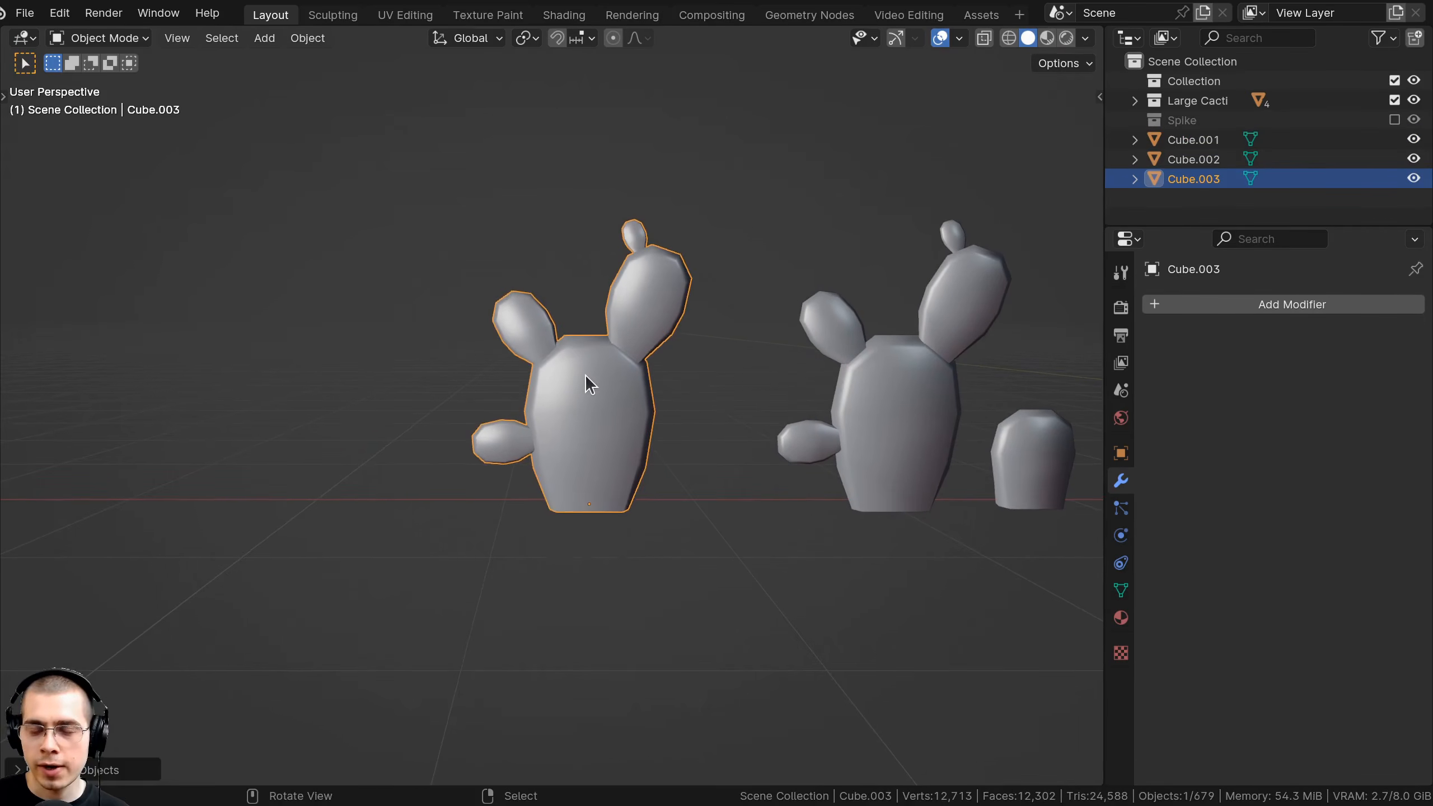
scroll(605, 361, up, 2)
key(Tab)
shift+middle_drag(567, 303, 565, 308)
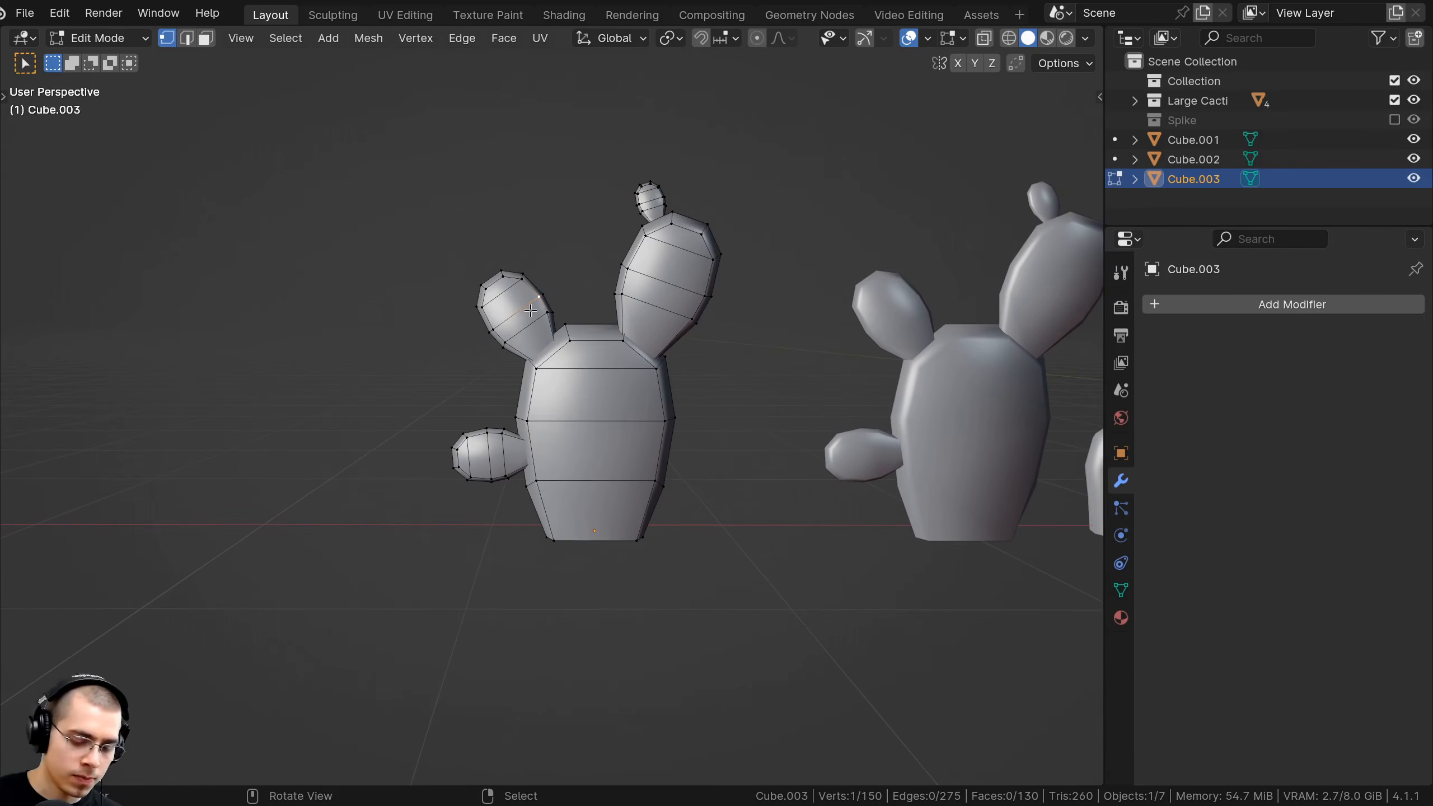
In X-ray view, box-select the bottom section, move it along Z and narrow it along X.
shift+middle_drag(626, 458, 691, 401)
key(shift+z)
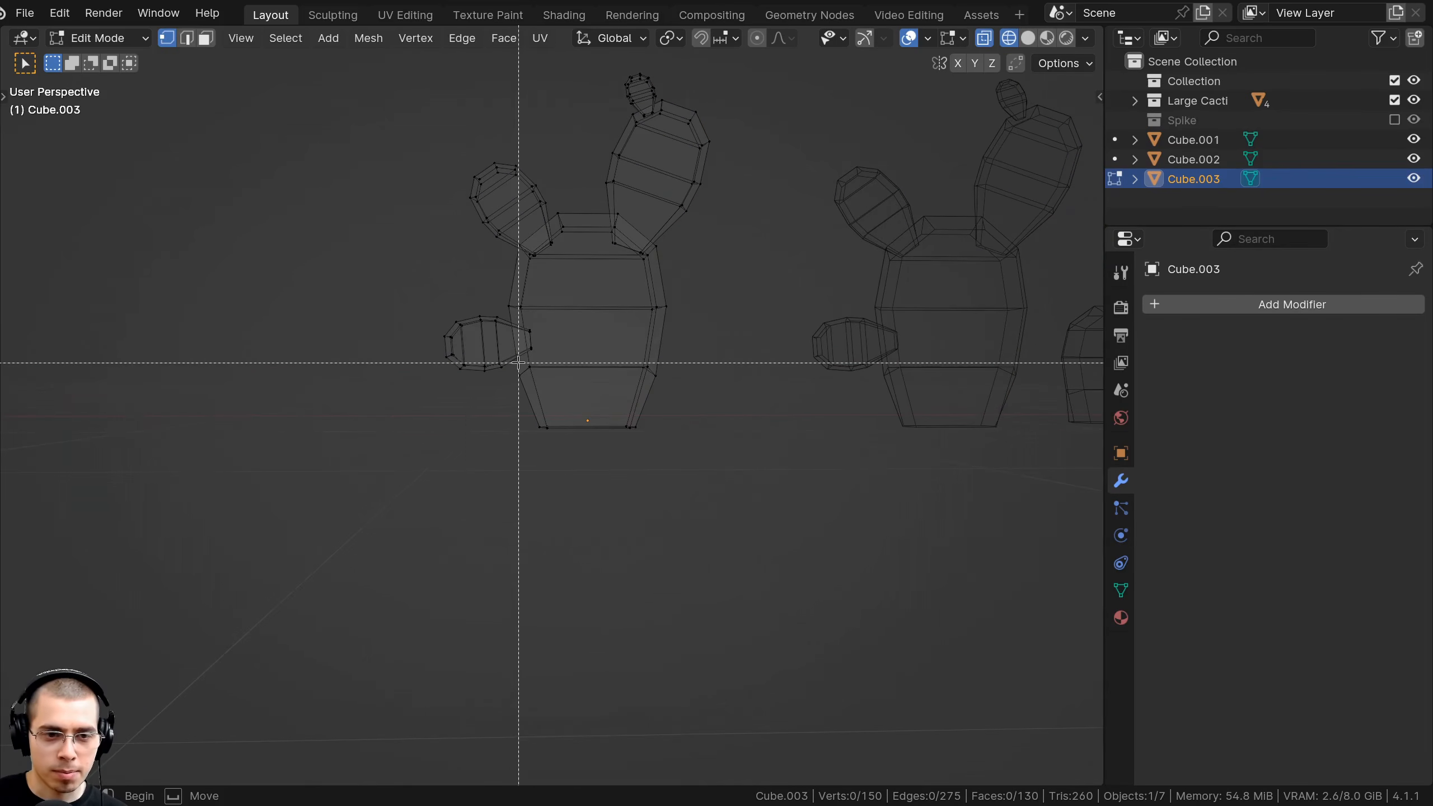
drag(720, 446, 710, 448)
scroll(708, 395, up, 1)
key(g)
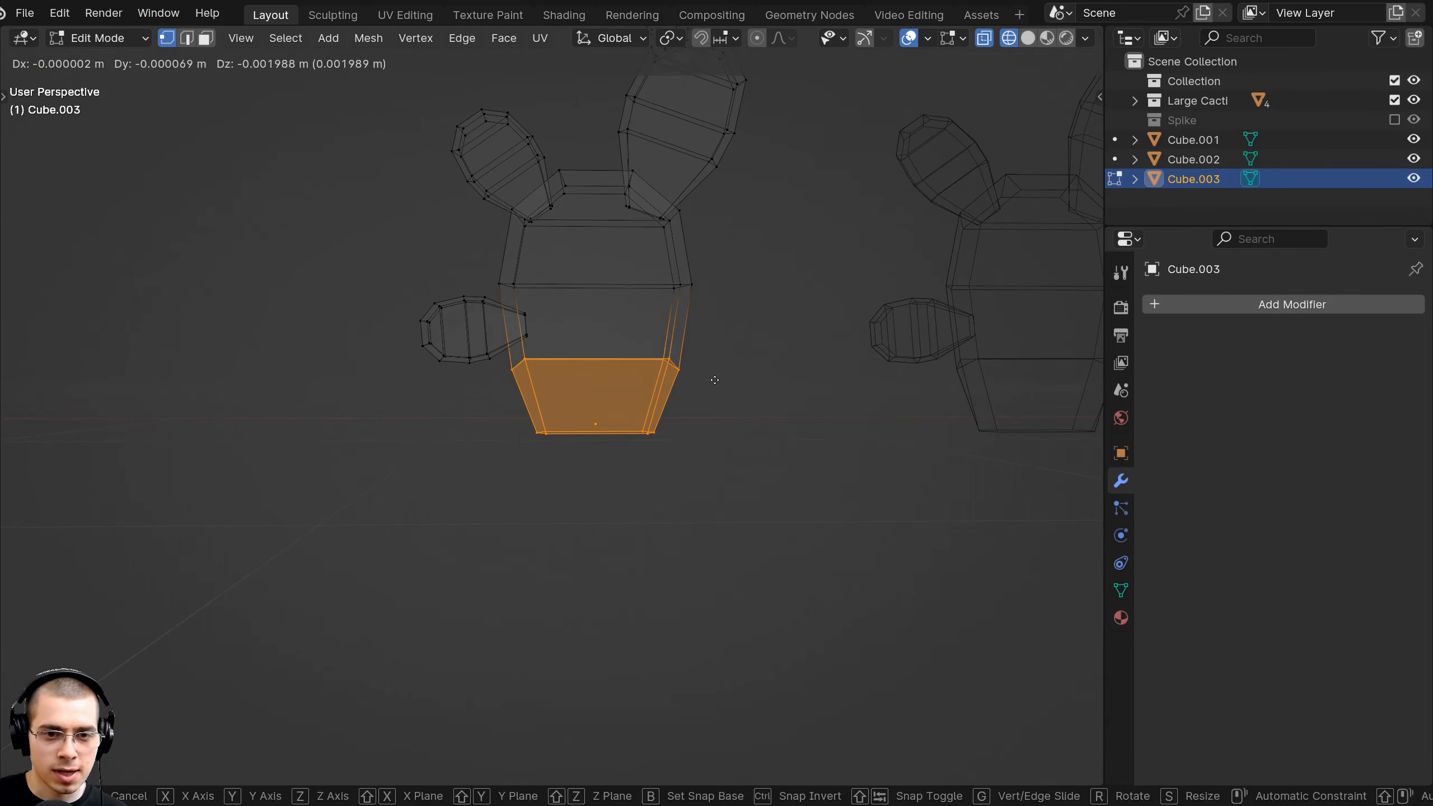
key(z)
click(715, 391)
key(s)
key(x)
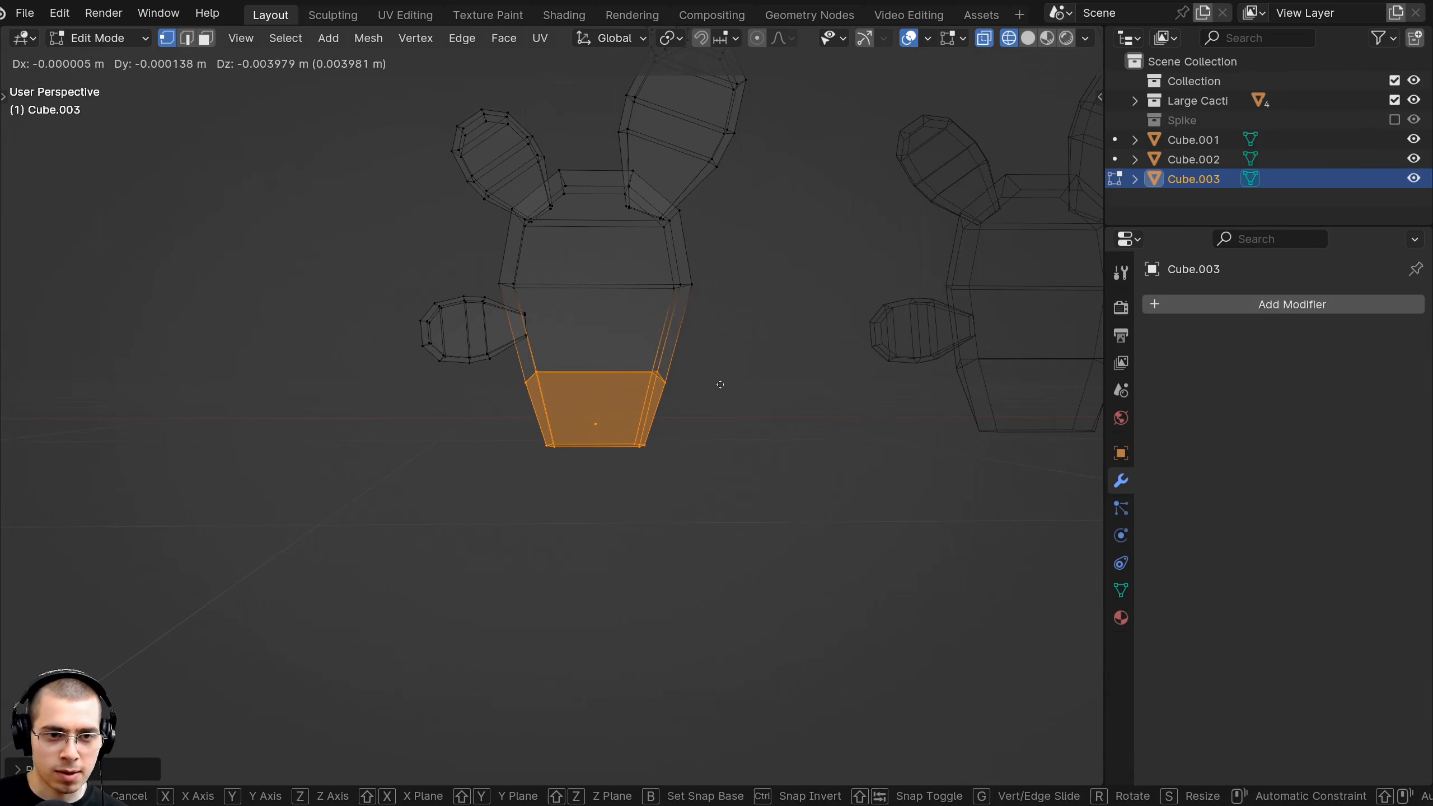
click(720, 384)
Turn X-ray off and raise the whole cactus mesh slightly along Z.
key(shift+z)
key(a)
key(g)
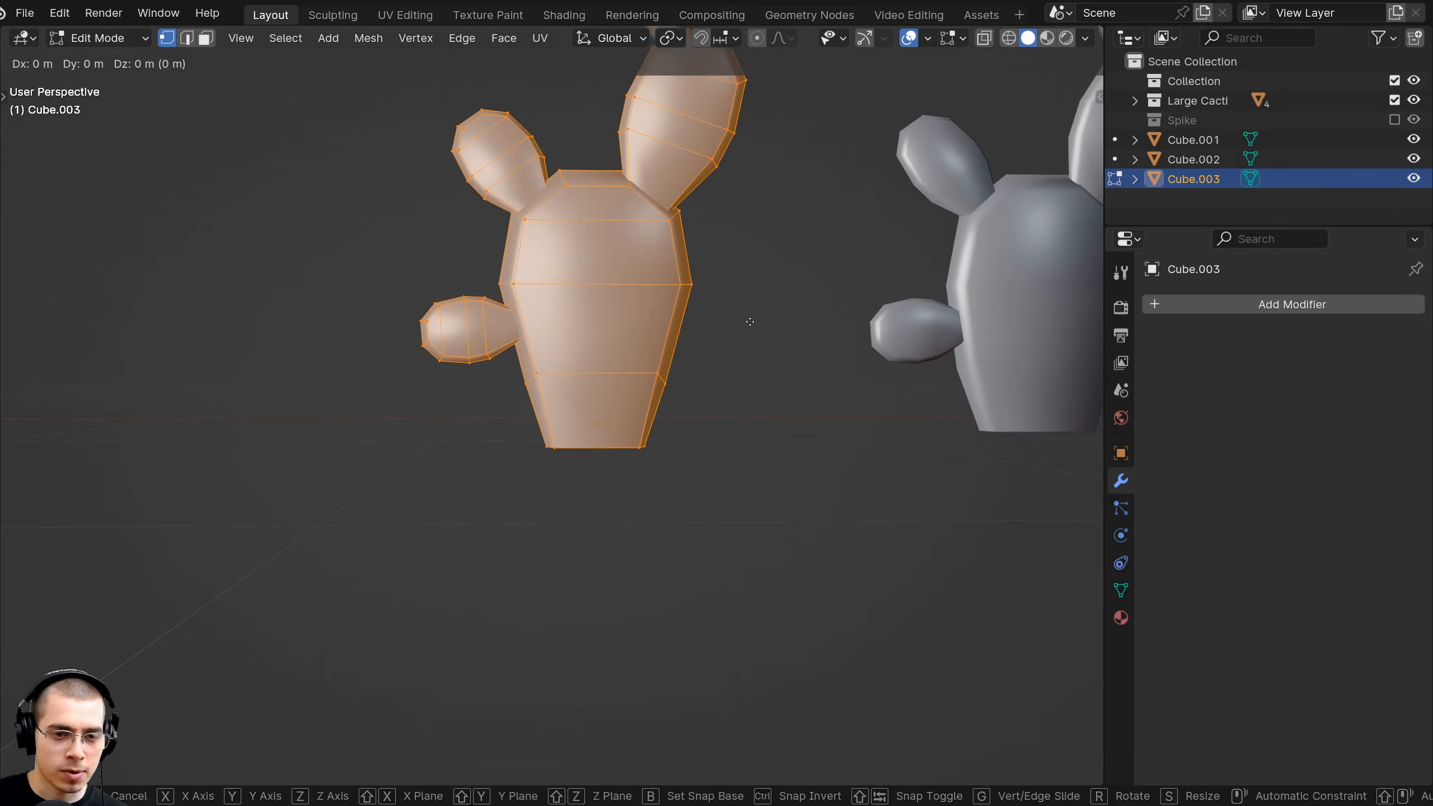
key(z)
click(756, 300)
key(alt+a)
shift+middle_drag(592, 257, 624, 368)
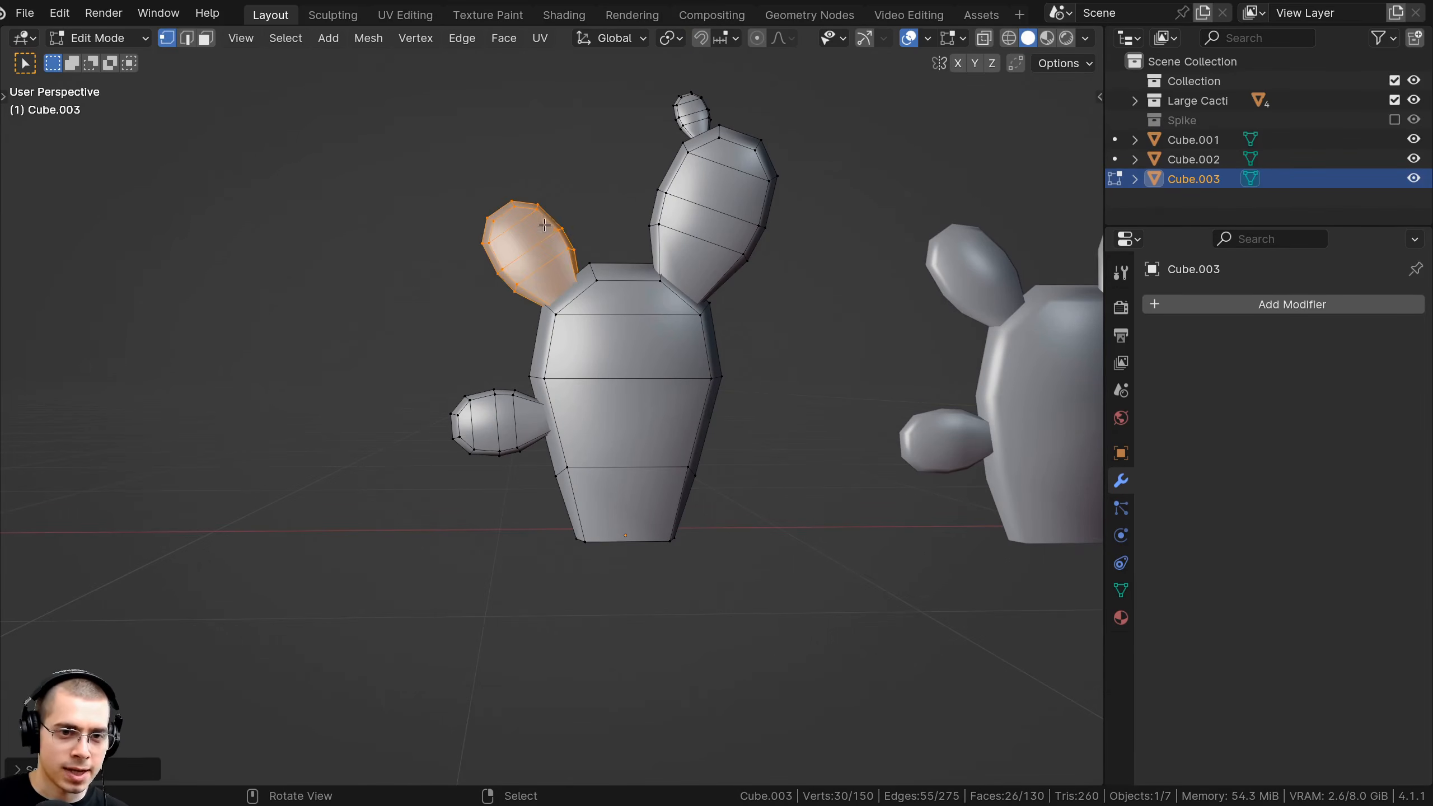
Enlarge the upper-left arm pad to 1.3087 and move it upward.
middle_drag(544, 225, 801, 248)
key(s)
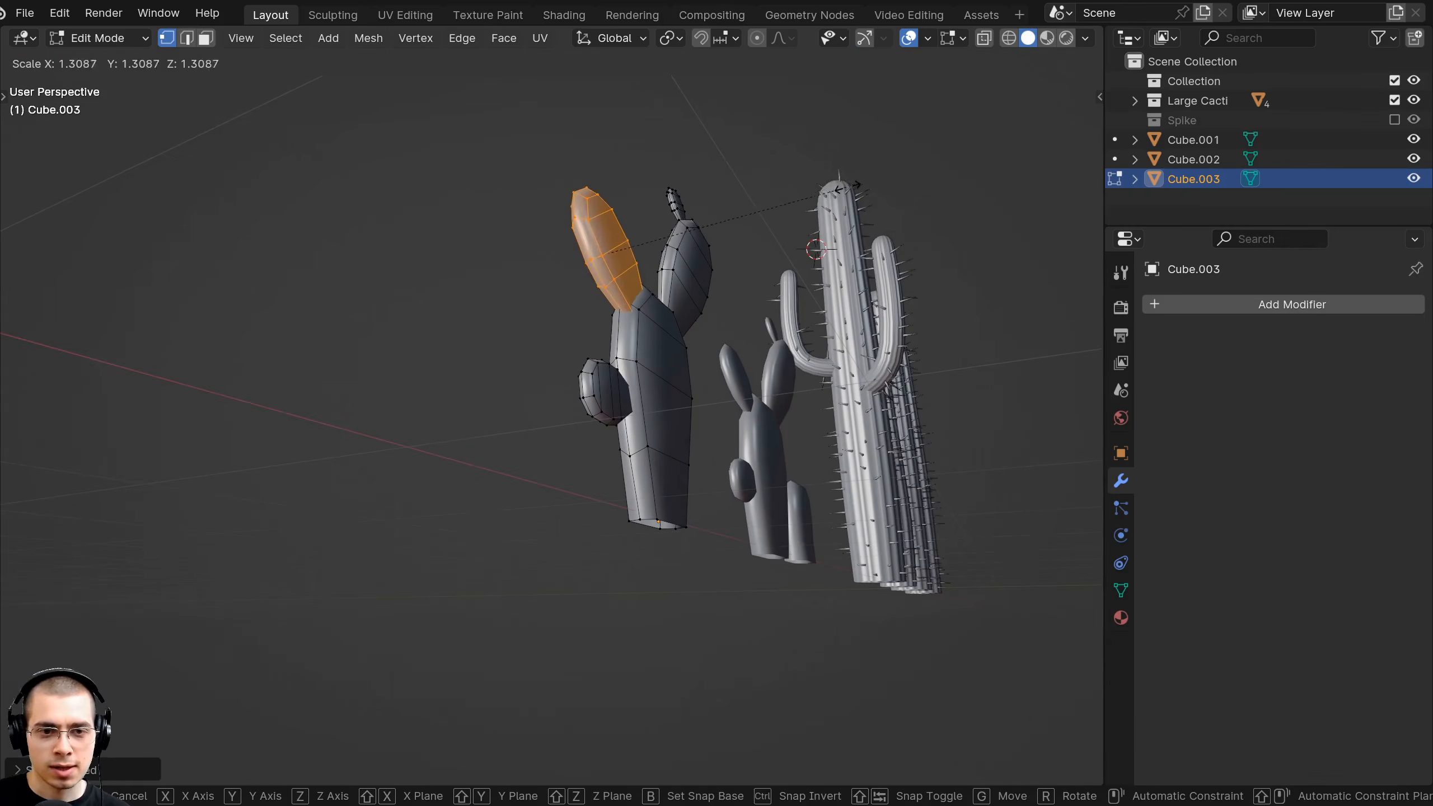
click(840, 189)
key(g)
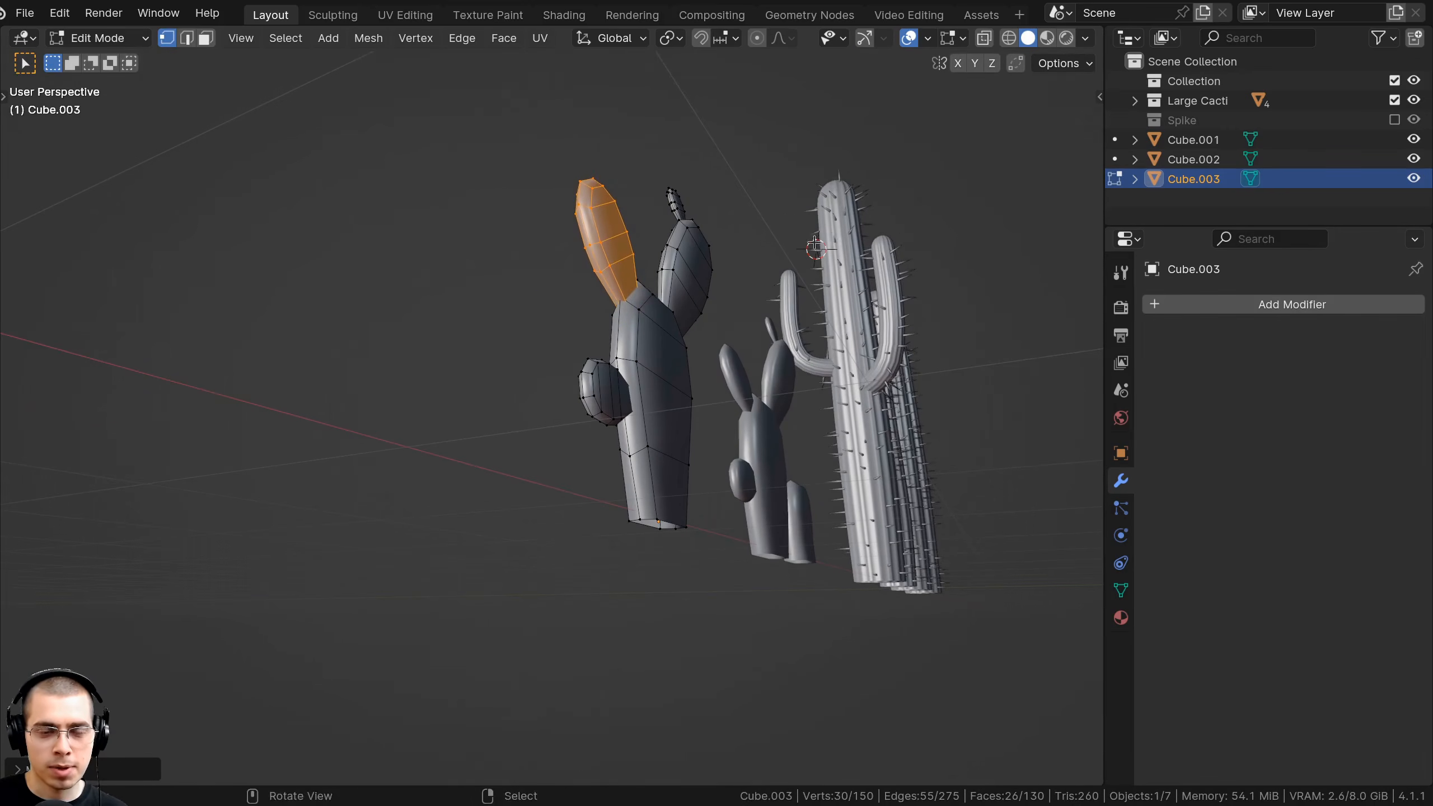
middle_drag(815, 247, 587, 389)
middle_drag(683, 301, 847, 246)
Shrink, rotate and reposition the upper-right cactus arm.
key(l)
key(s)
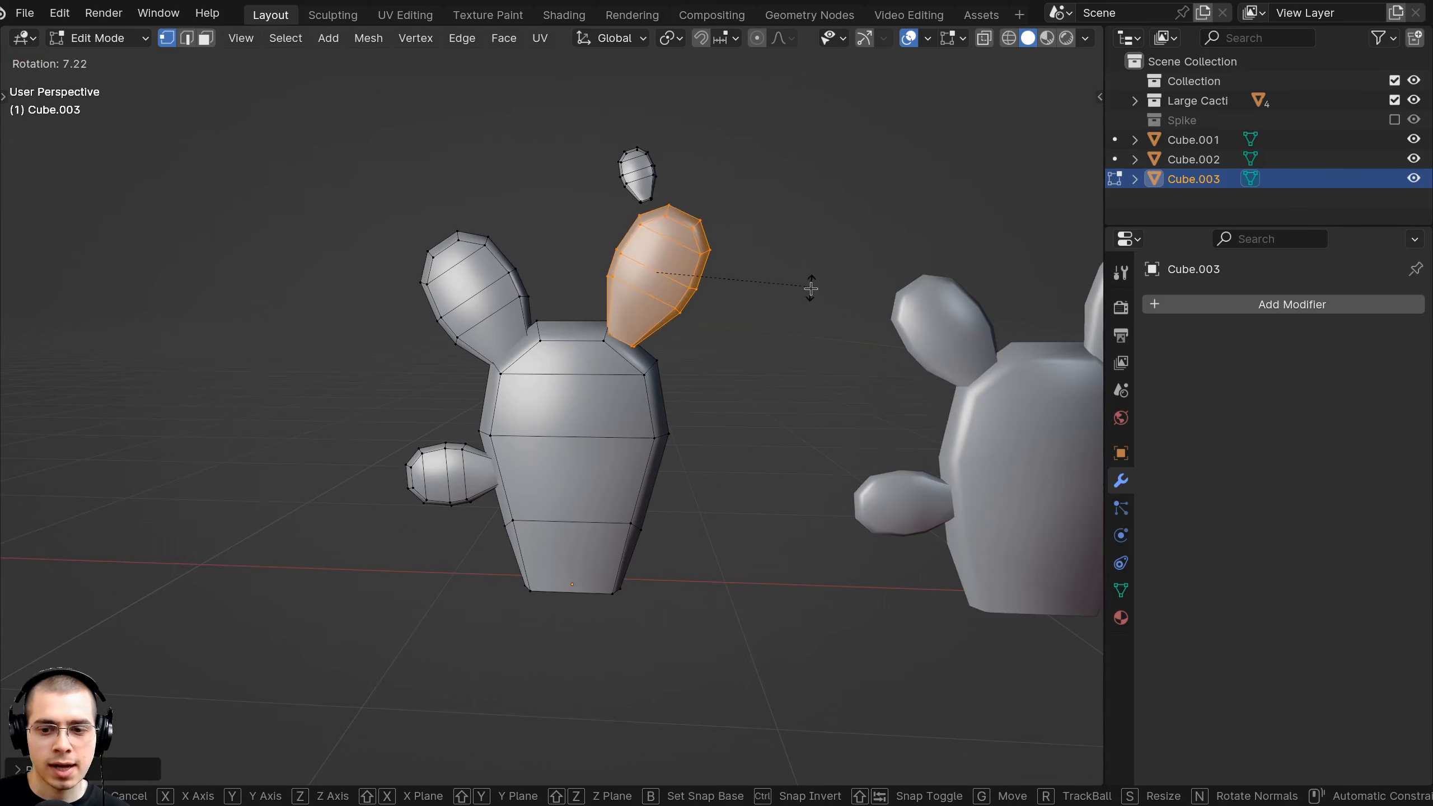
key(r)
click(805, 304)
key(g)
click(837, 321)
middle_drag(846, 323, 906, 305)
key(s)
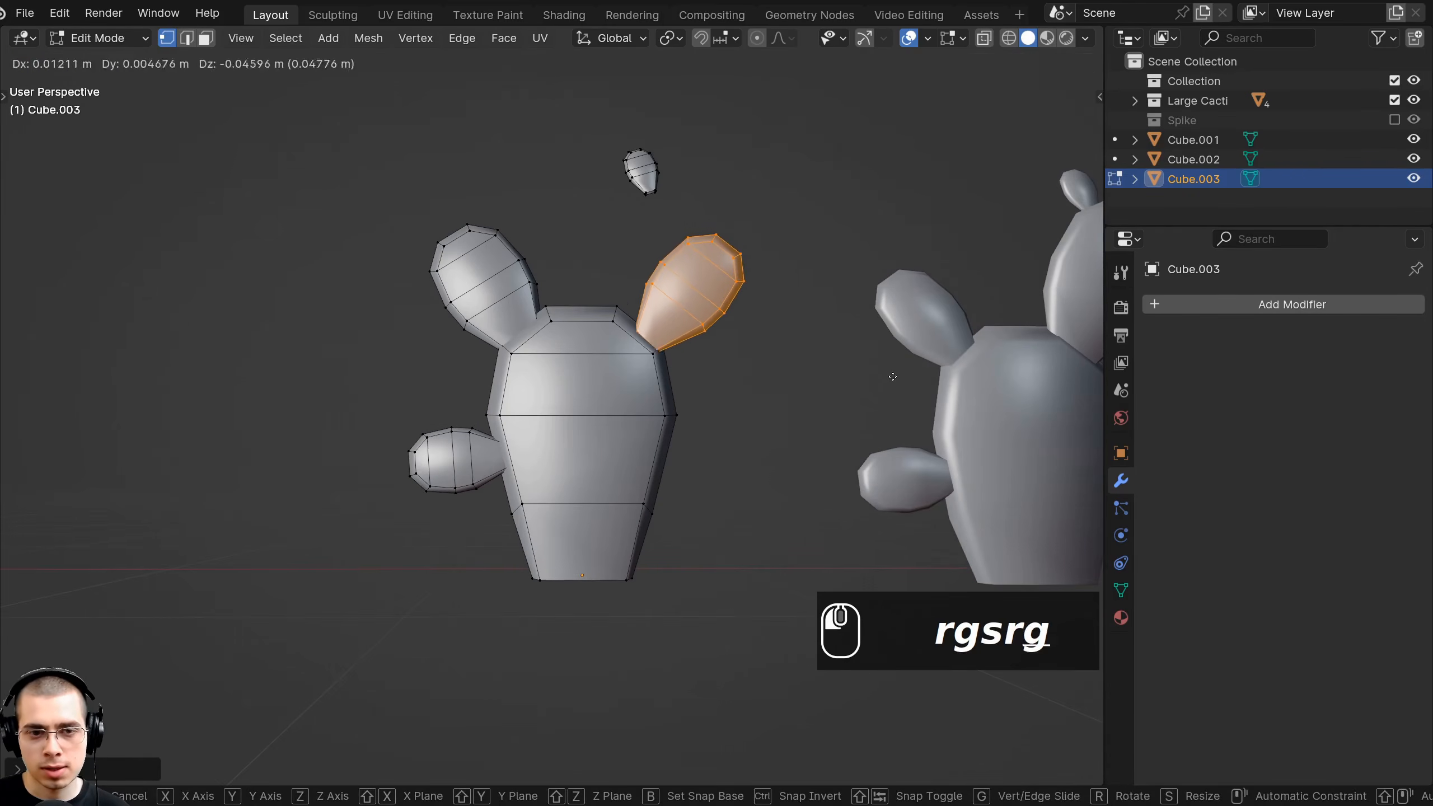
click(892, 377)
middle_drag(892, 377, 976, 469)
key(r)
key(r)
key(g)
middle_drag(790, 361, 668, 251)
key(g)
Move the small bud pad into place on top of the cactus.
key(a)
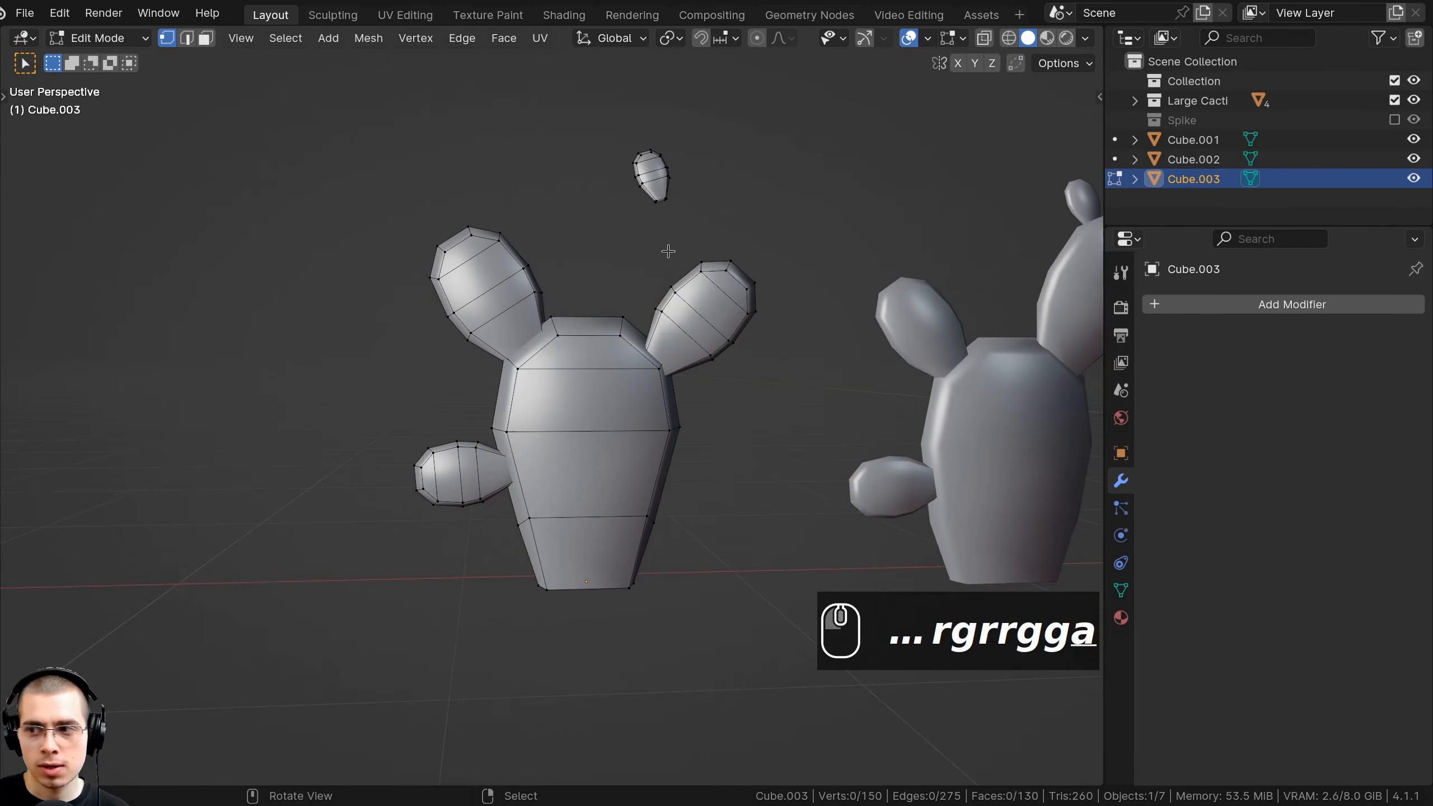
shift+middle_drag(657, 193, 793, 242)
key(g)
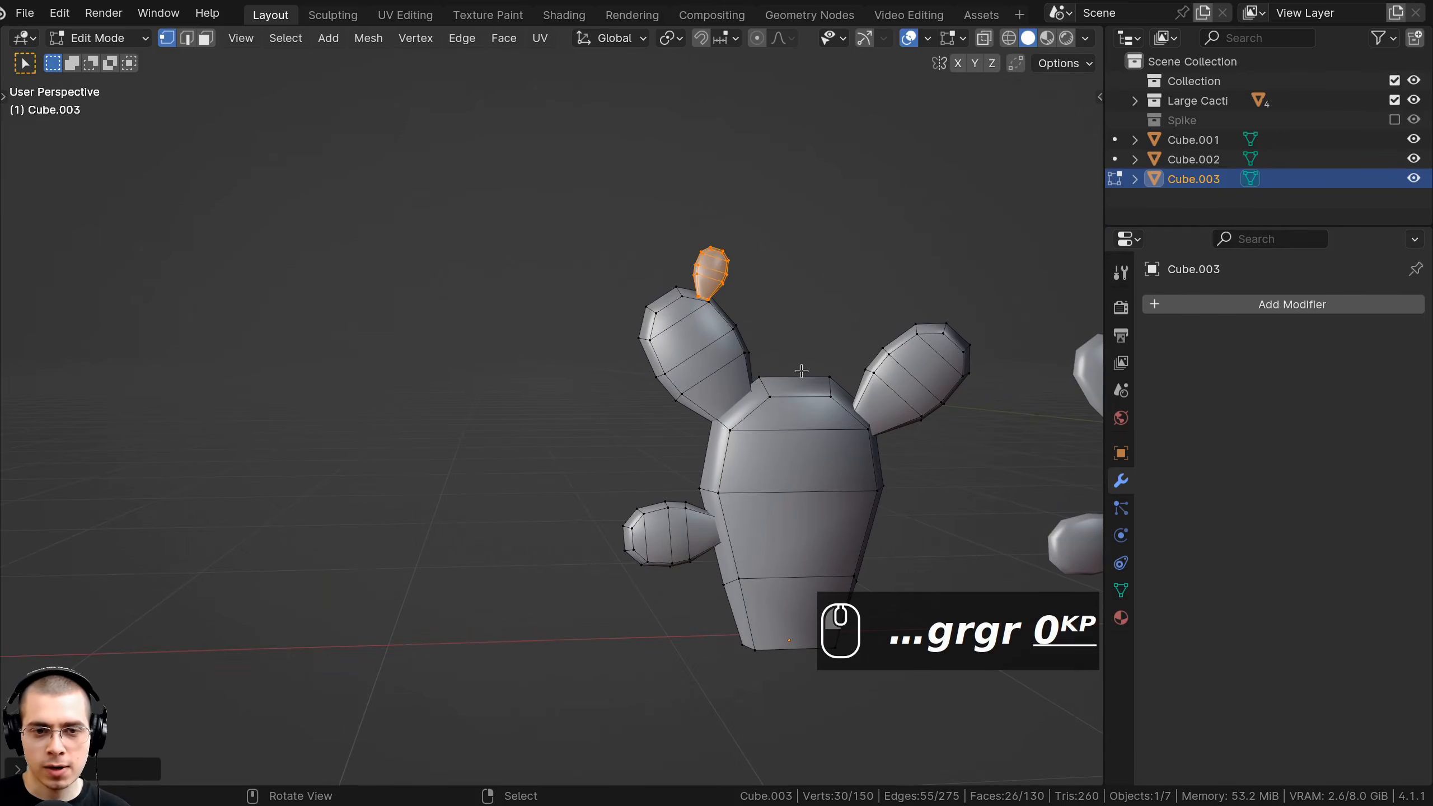
key(KP_Decimal)
key(g)
key(g)
middle_drag(621, 350, 505, 308)
click(813, 324)
scroll(749, 202, down, 3)
Duplicate the small bud pad and rotate the copy into place beside it.
key(shift+d)
click(657, 200)
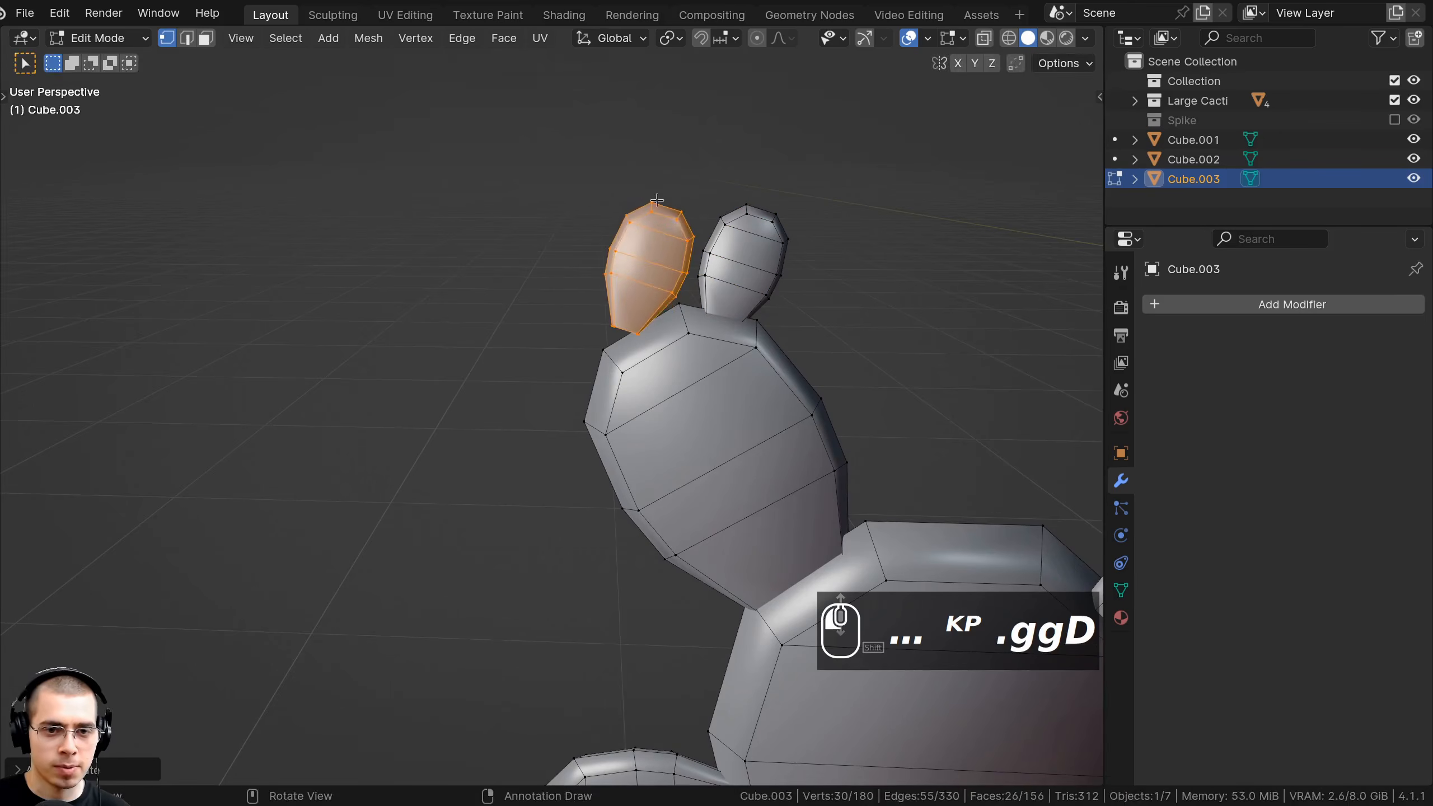
key(r)
click(660, 209)
key(g)
click(649, 220)
middle_drag(648, 220, 847, 271)
Rotate and nudge the duplicated bud pad into its final position.
key(g)
click(847, 277)
key(r)
key(r)
key(g)
click(760, 187)
middle_drag(760, 187, 570, 226)
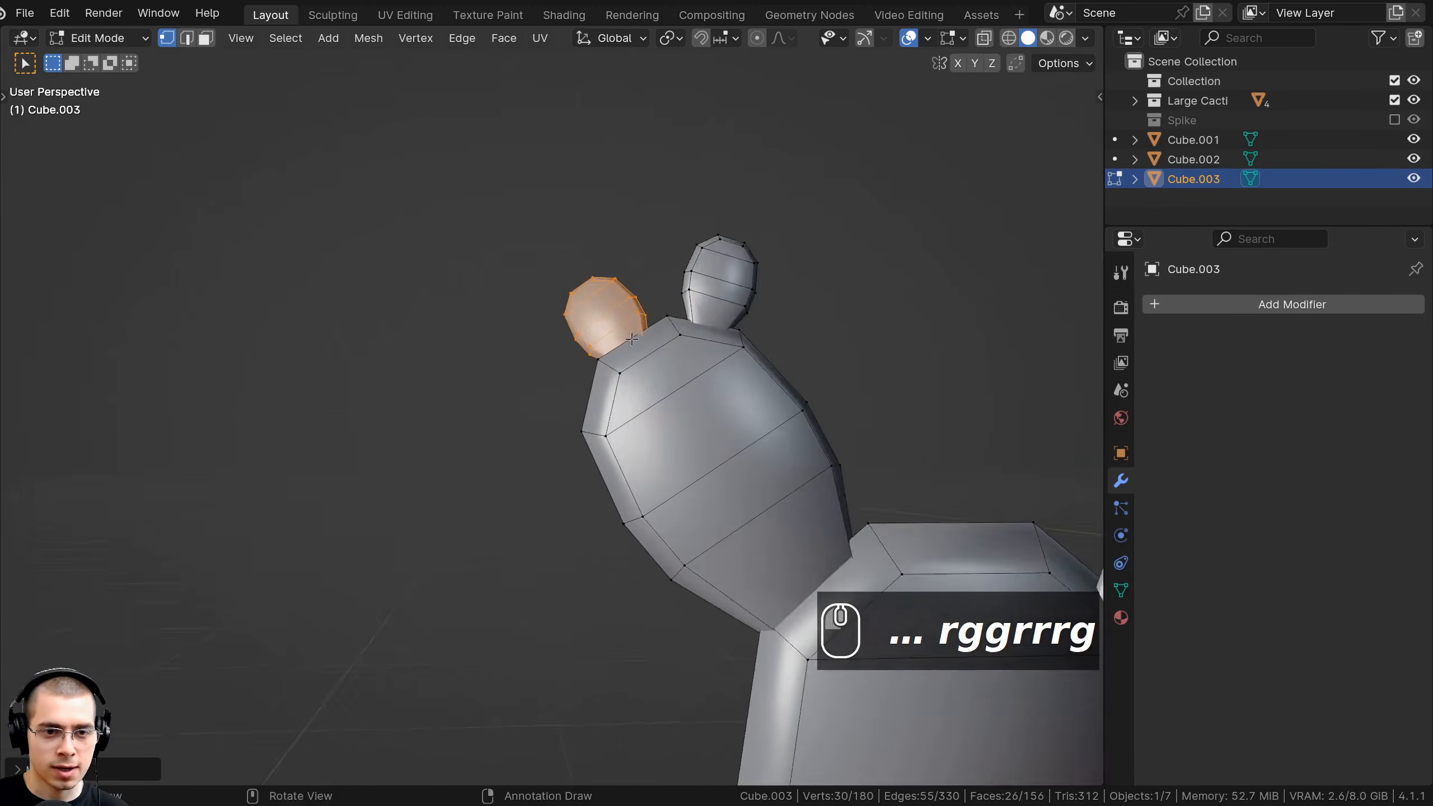
scroll(733, 350, down, 2)
key(g)
click(736, 355)
scroll(728, 367, down, 4)
Rotate the side pad on the cactus.
shift+middle_drag(717, 393, 377, 231)
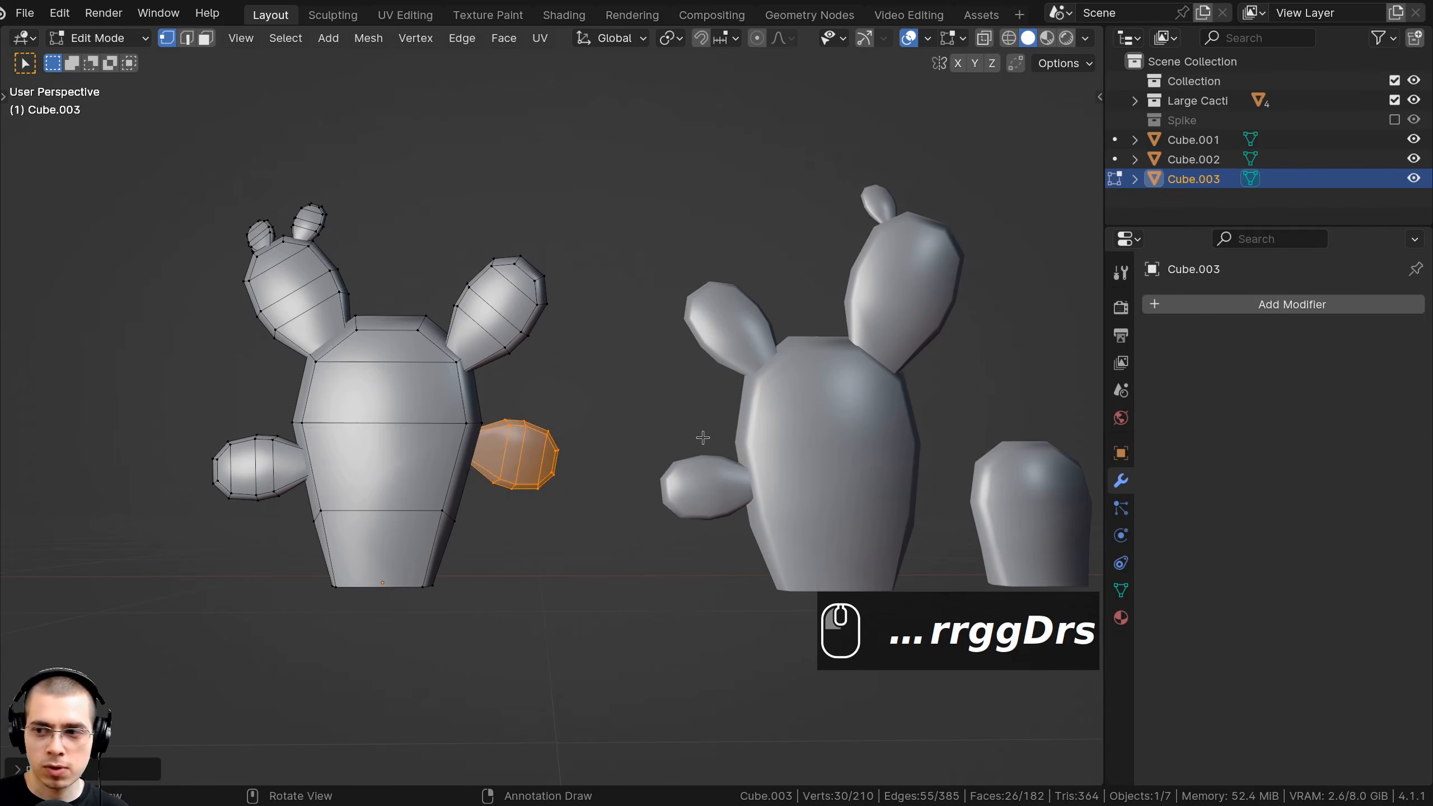
shift+middle_drag(702, 438, 762, 425)
key(r)
click(857, 391)
middle_drag(858, 391, 726, 446)
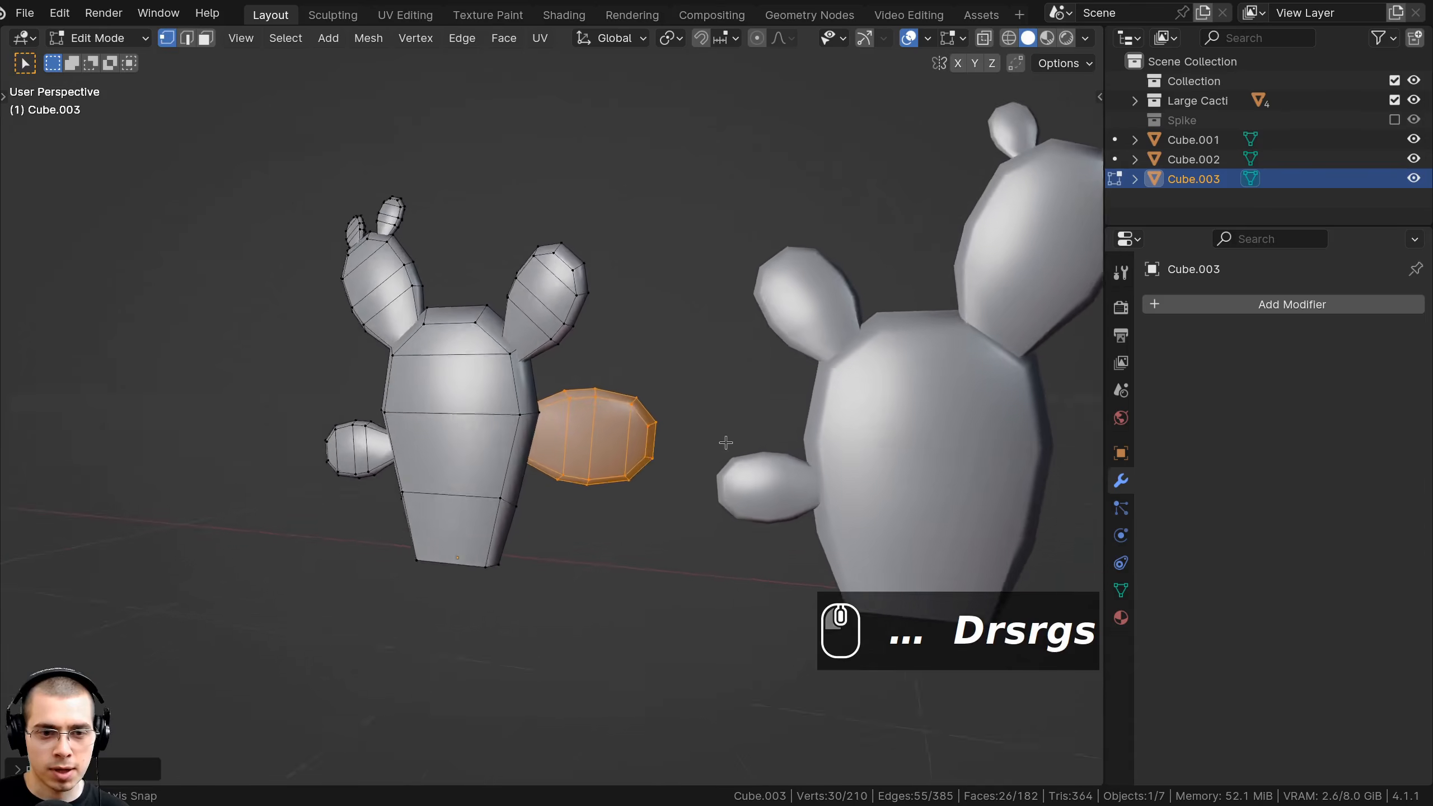
middle_drag(726, 445, 654, 491)
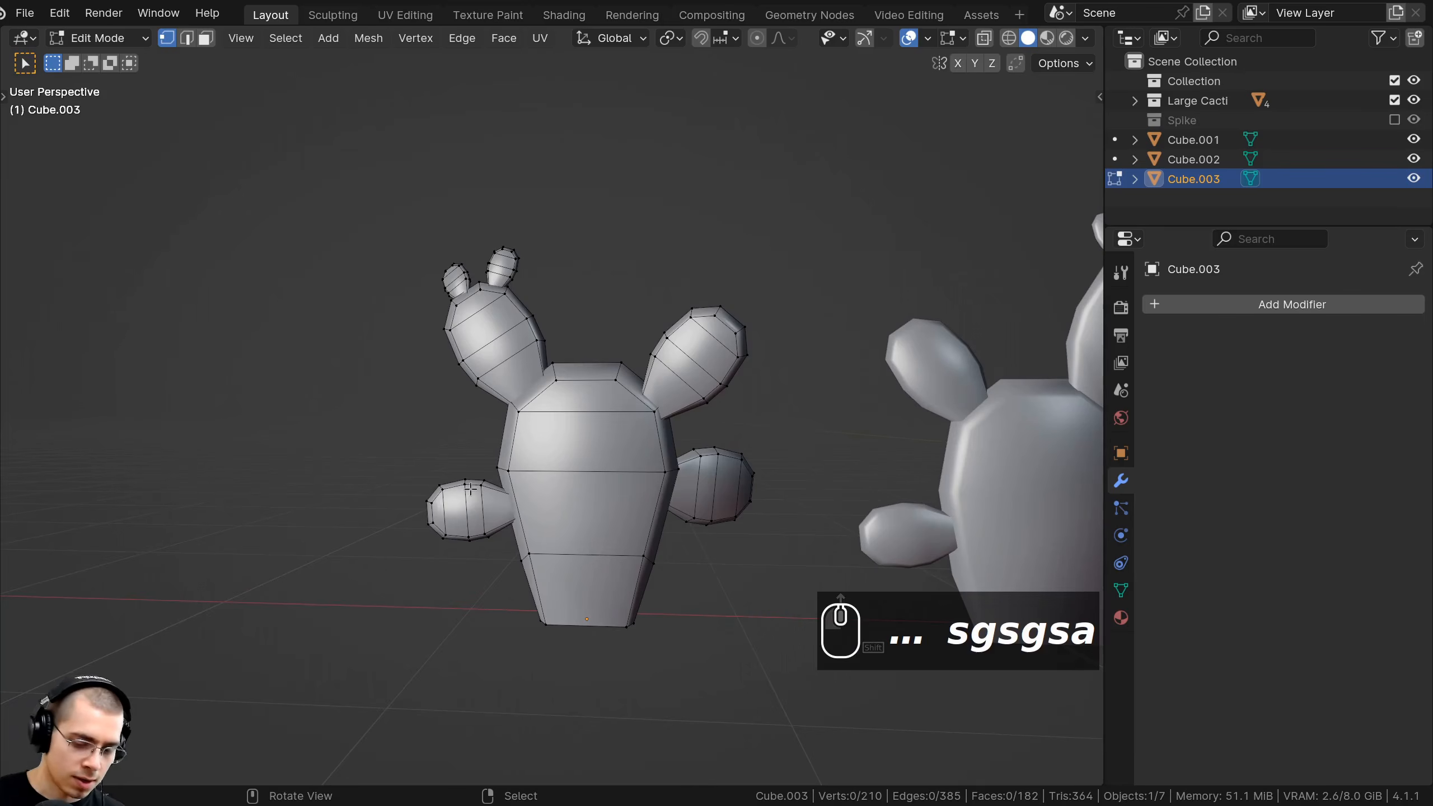
Rotate, scale and place the enlarged side pad, then return to Object Mode.
key(l)
middle_drag(466, 508, 790, 395)
key(r)
key(g)
click(739, 451)
key(s)
click(649, 474)
key(r)
click(738, 380)
key(g)
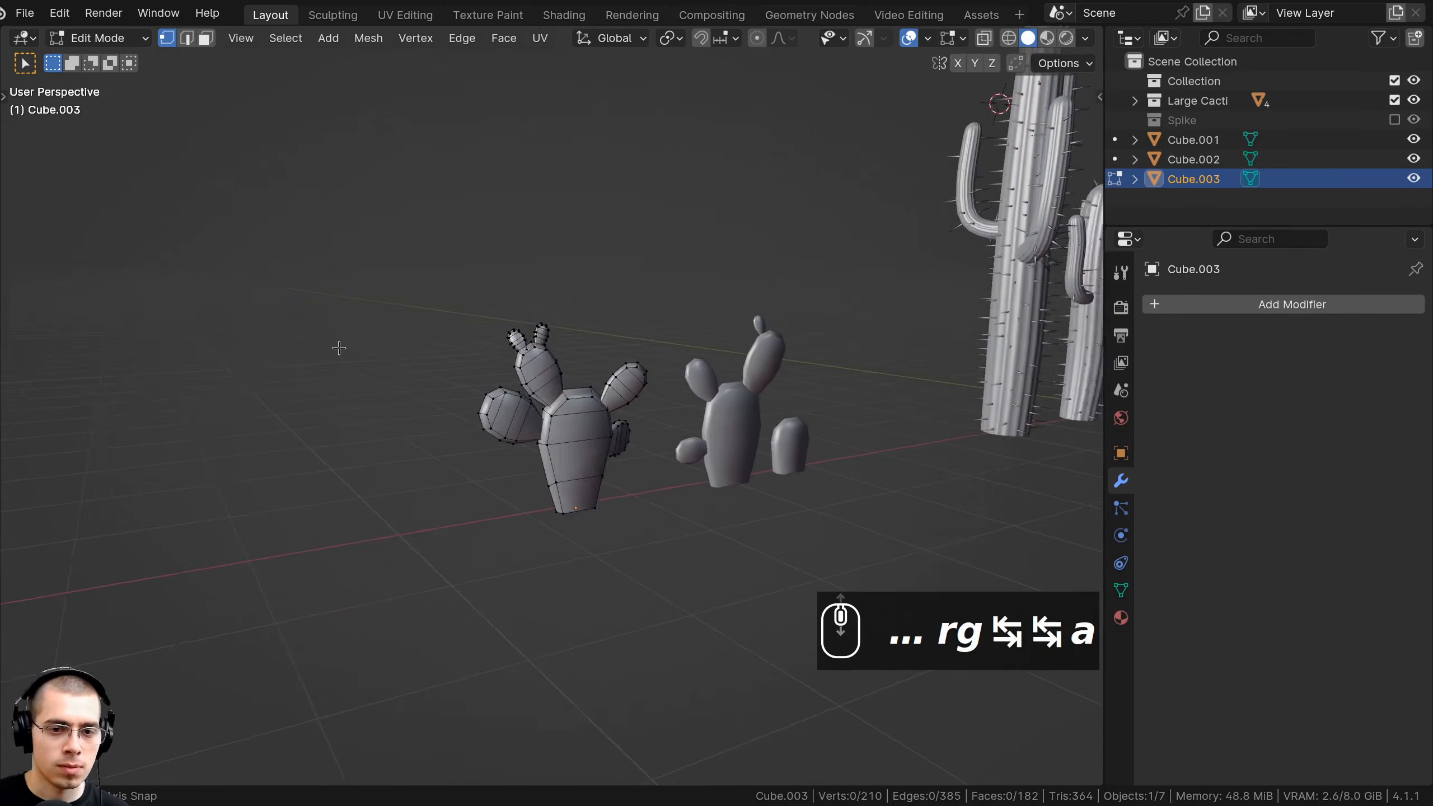
middle_drag(339, 347, 282, 346)
key(Tab)
Shift the prickly-pear cacti along the X axis to space out the row.
key(g)
middle_click(661, 417)
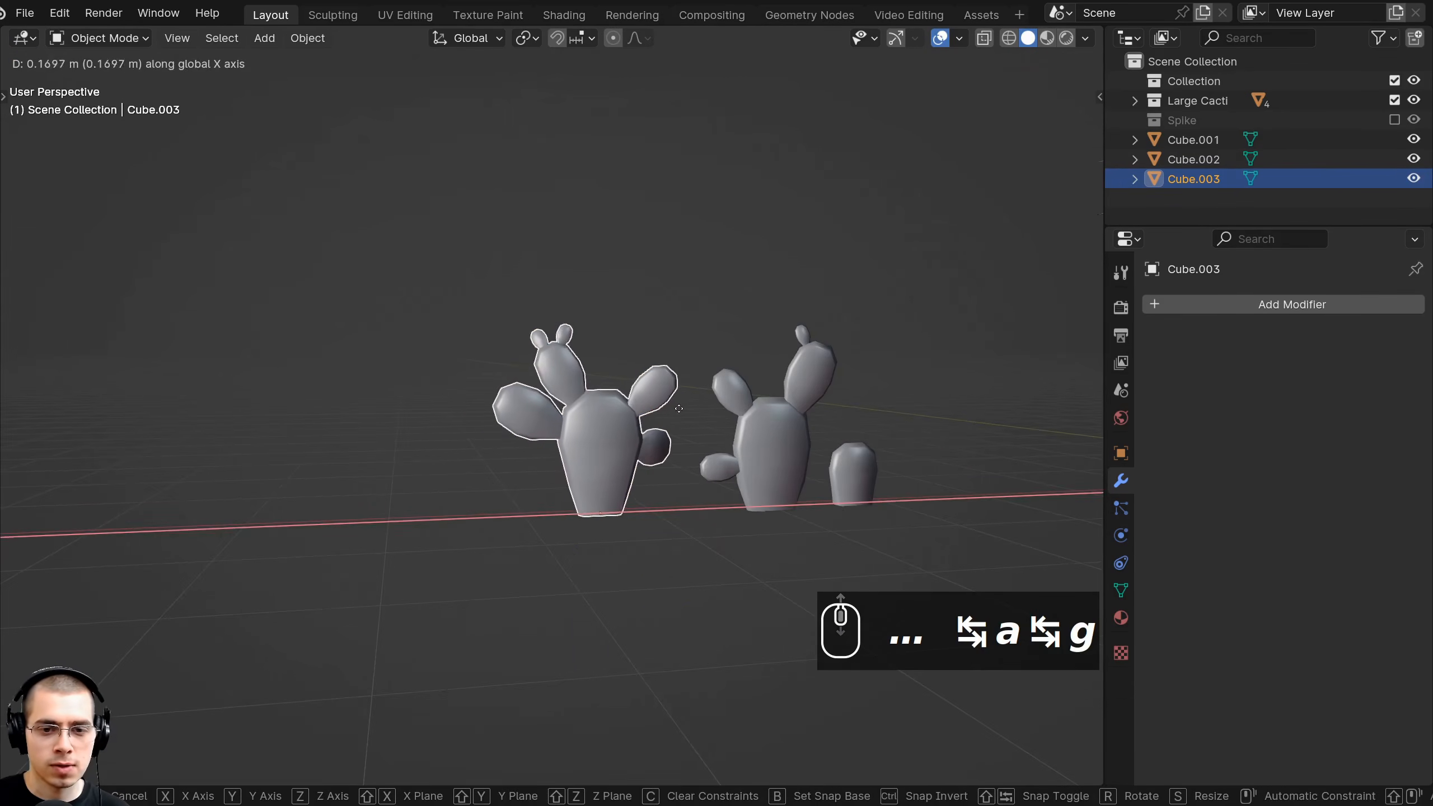
click(683, 418)
key(alt+a)
click(648, 403)
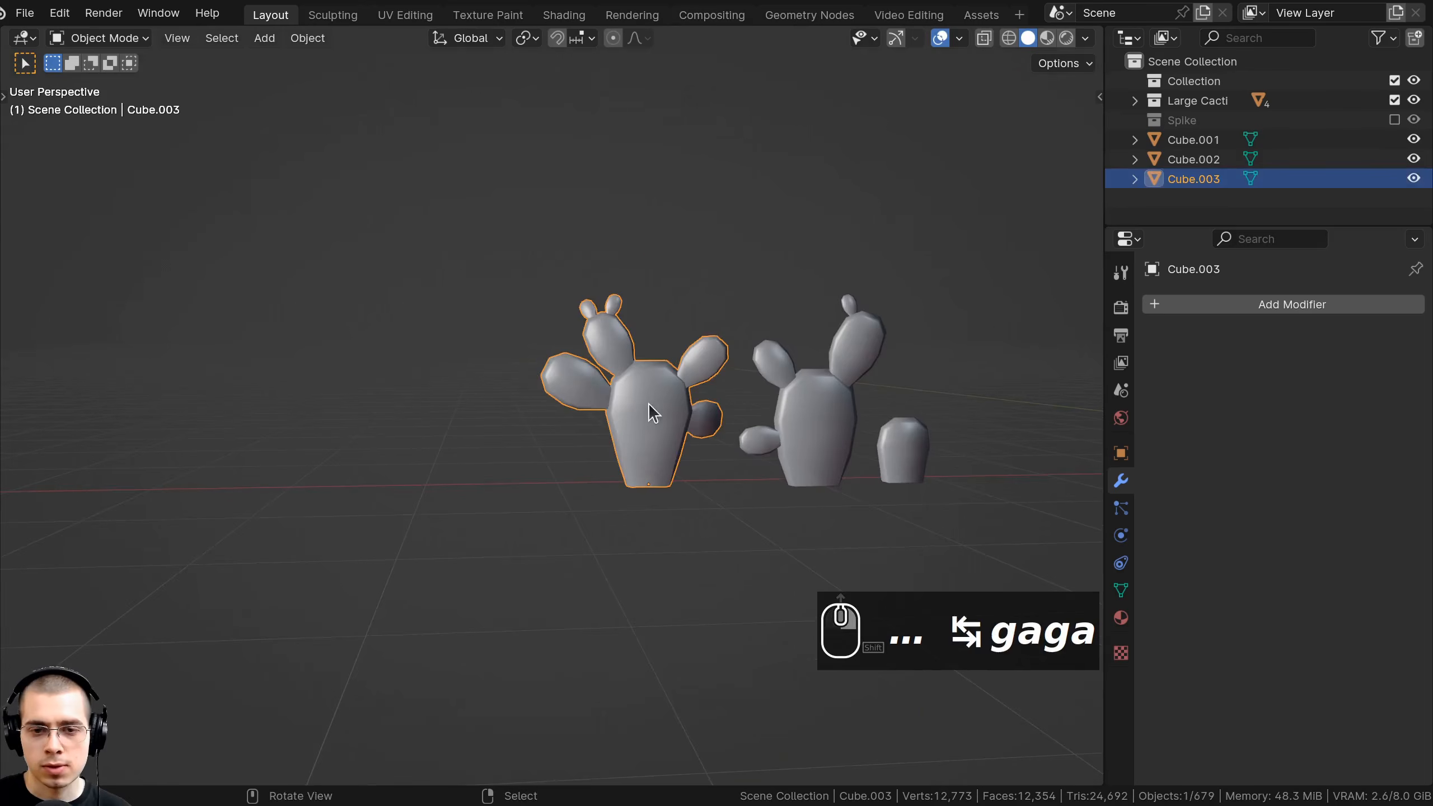
key(g)
middle_click(652, 405)
click(655, 407)
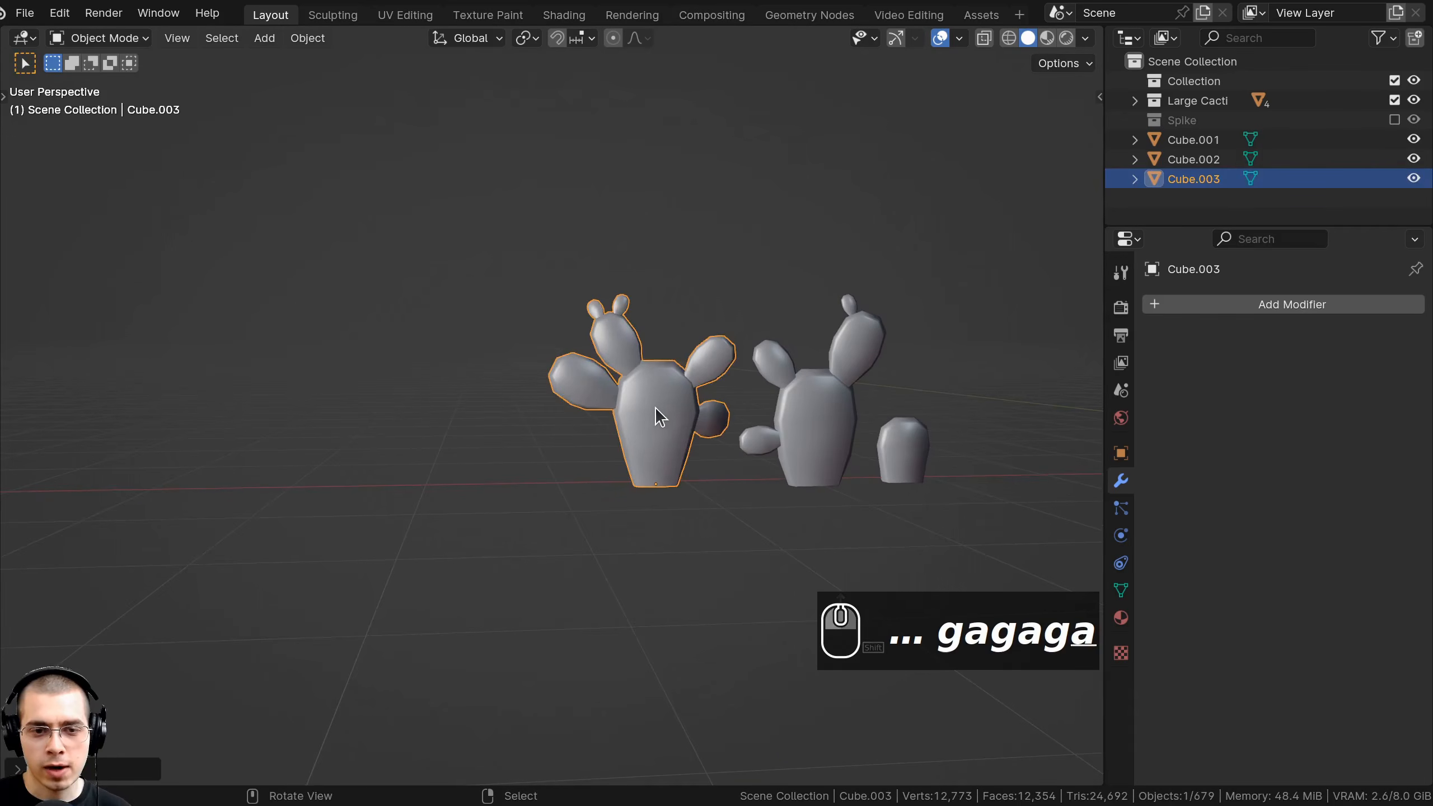
Duplicate the left prickly-pear cactus and place the copy to its left along X.
key(alt+a)
shift+middle_drag(611, 467, 751, 452)
click(793, 358)
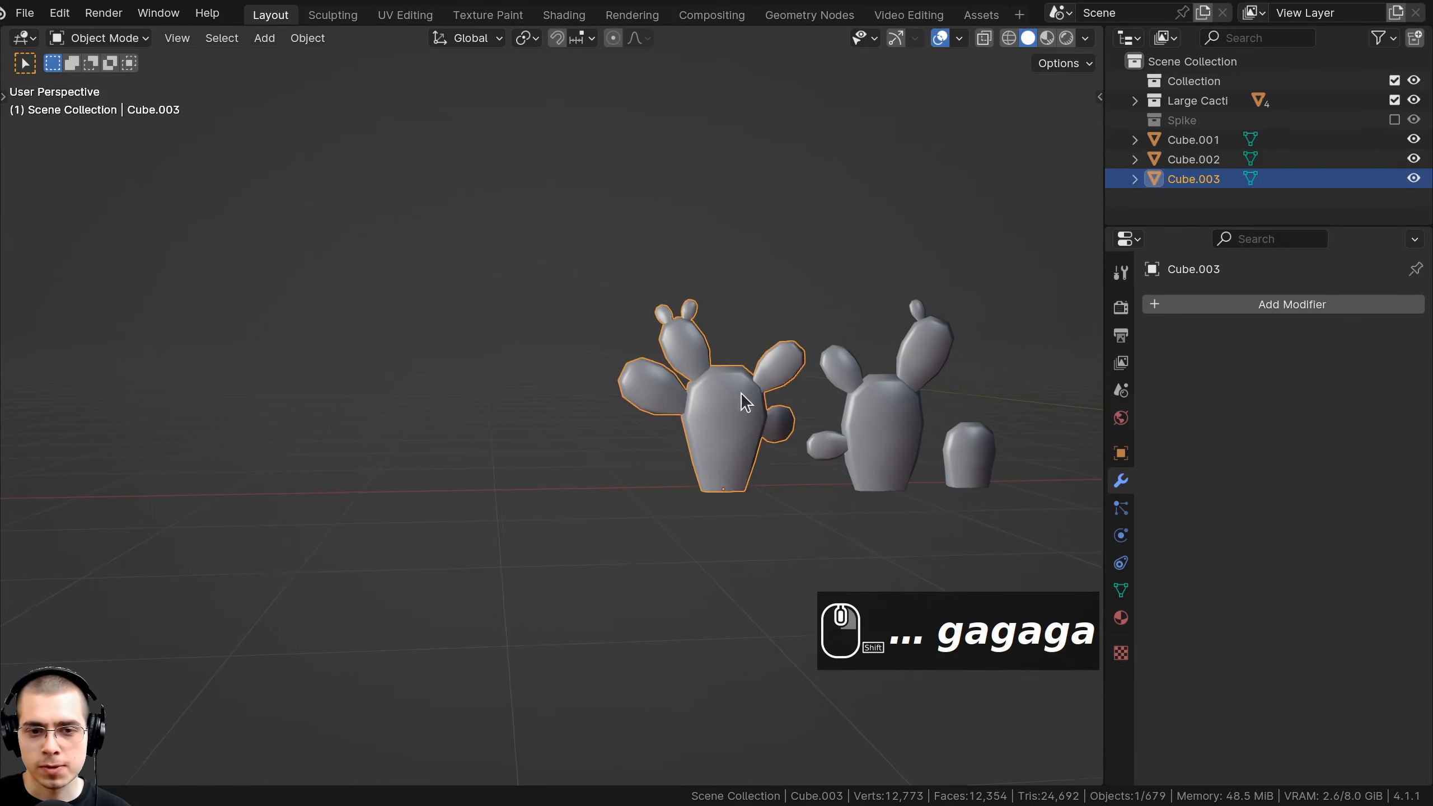
scroll(782, 390, up, 2)
key(shift+d)
middle_click(610, 395)
click(548, 391)
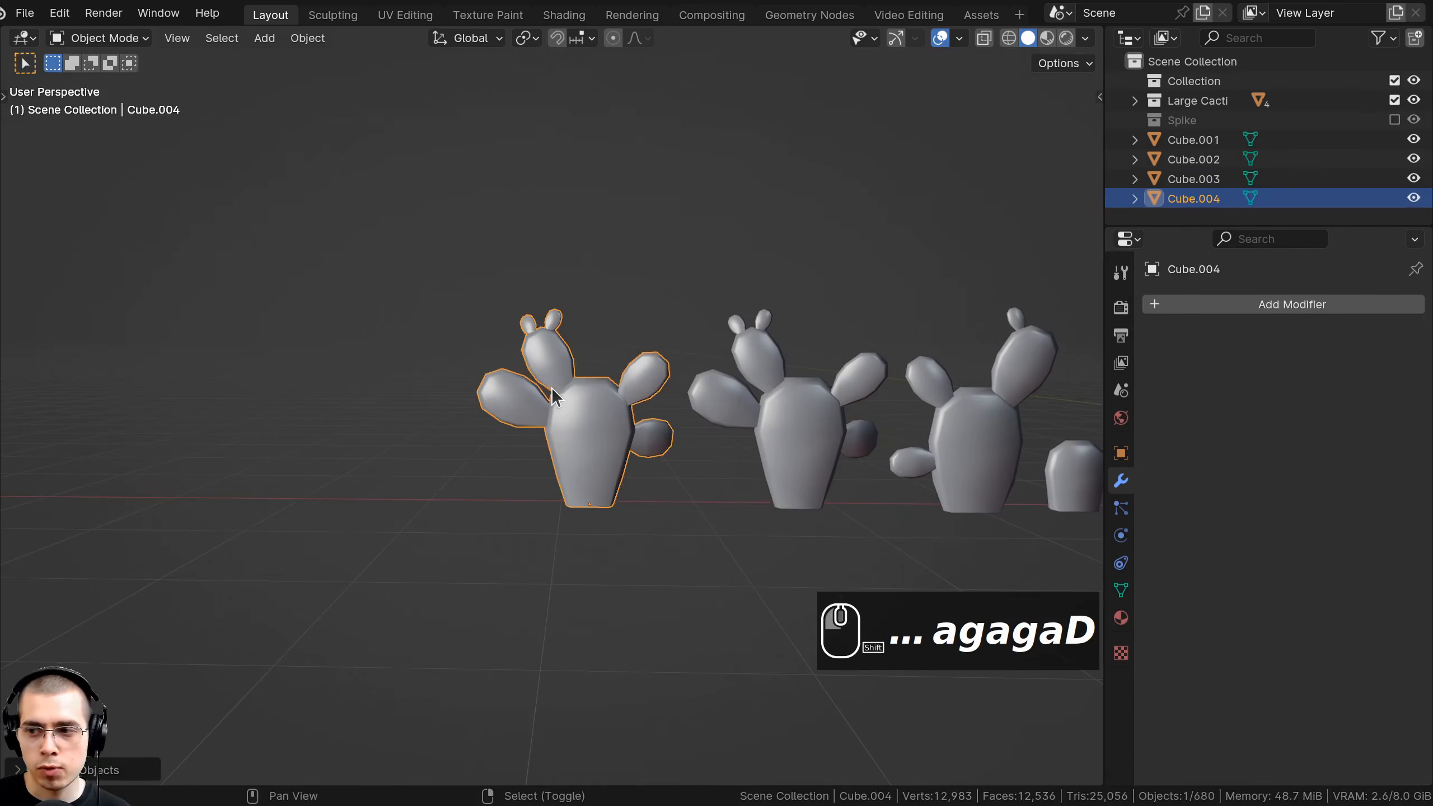
scroll(518, 364, up, 2)
In Edit Mode, move, rotate and shrink the copy's small pad.
key(Tab)
key(a)
scroll(556, 350, up, 2)
key(a)
scroll(555, 339, up, 1)
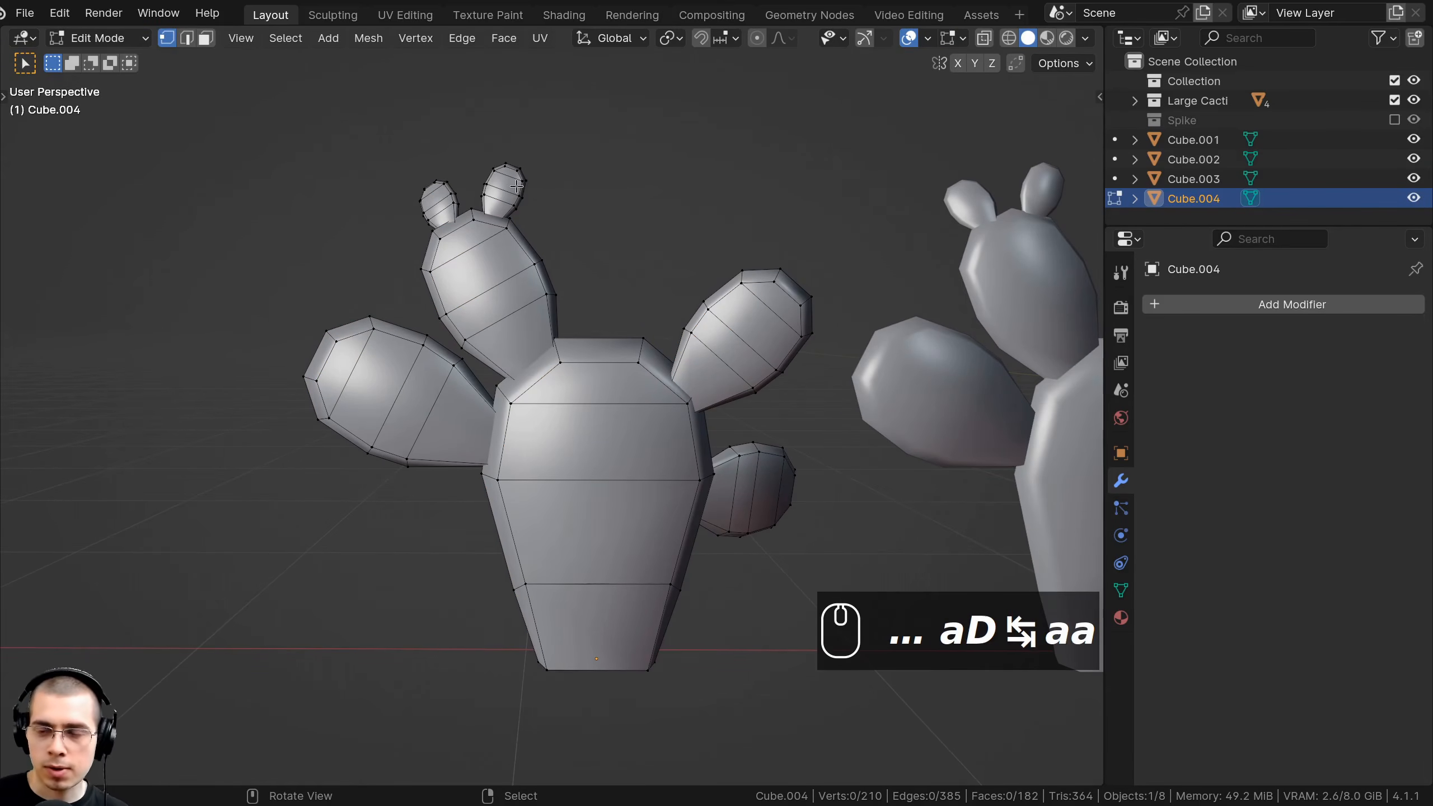
key(g)
key(g)
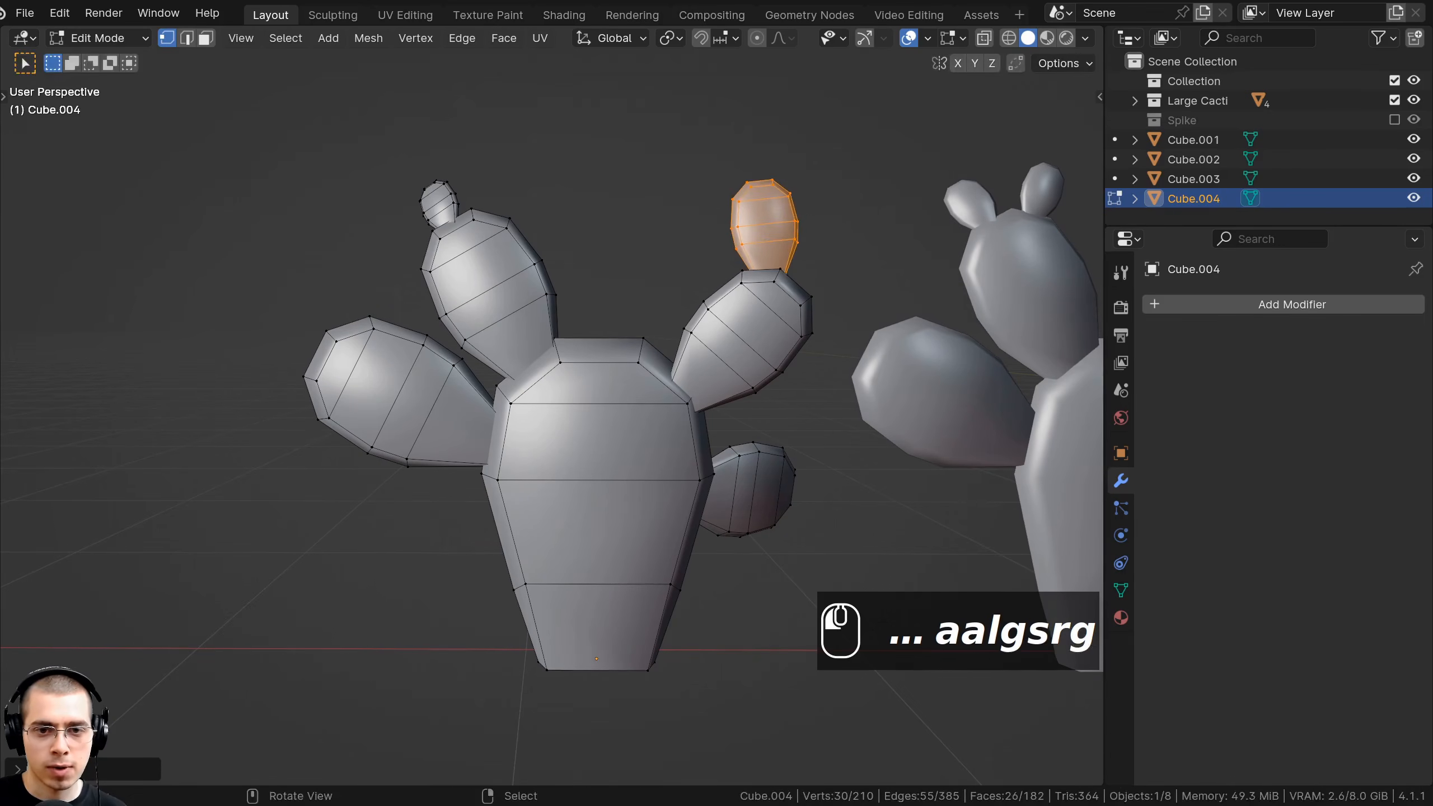
key(s)
key(r)
key(g)
key(g)
key(s)
key(g)
key(g)
key(s)
click(889, 344)
key(g)
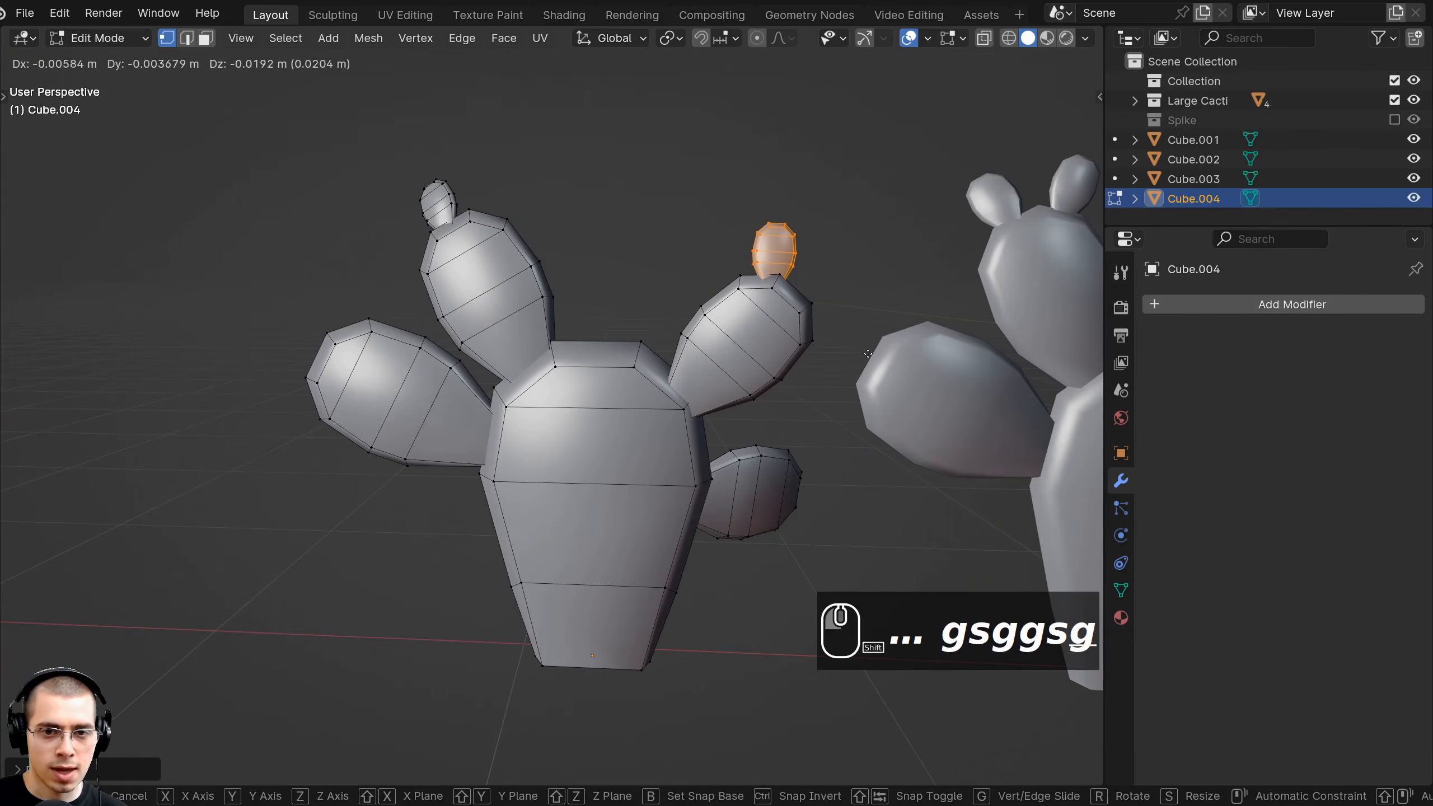
click(806, 296)
Rotate, move and resize the copy's right pad, undoing an accidental extrusion.
key(l)
middle_drag(806, 296, 855, 260)
key(e)
right_click(839, 233)
key(ctrl+z)
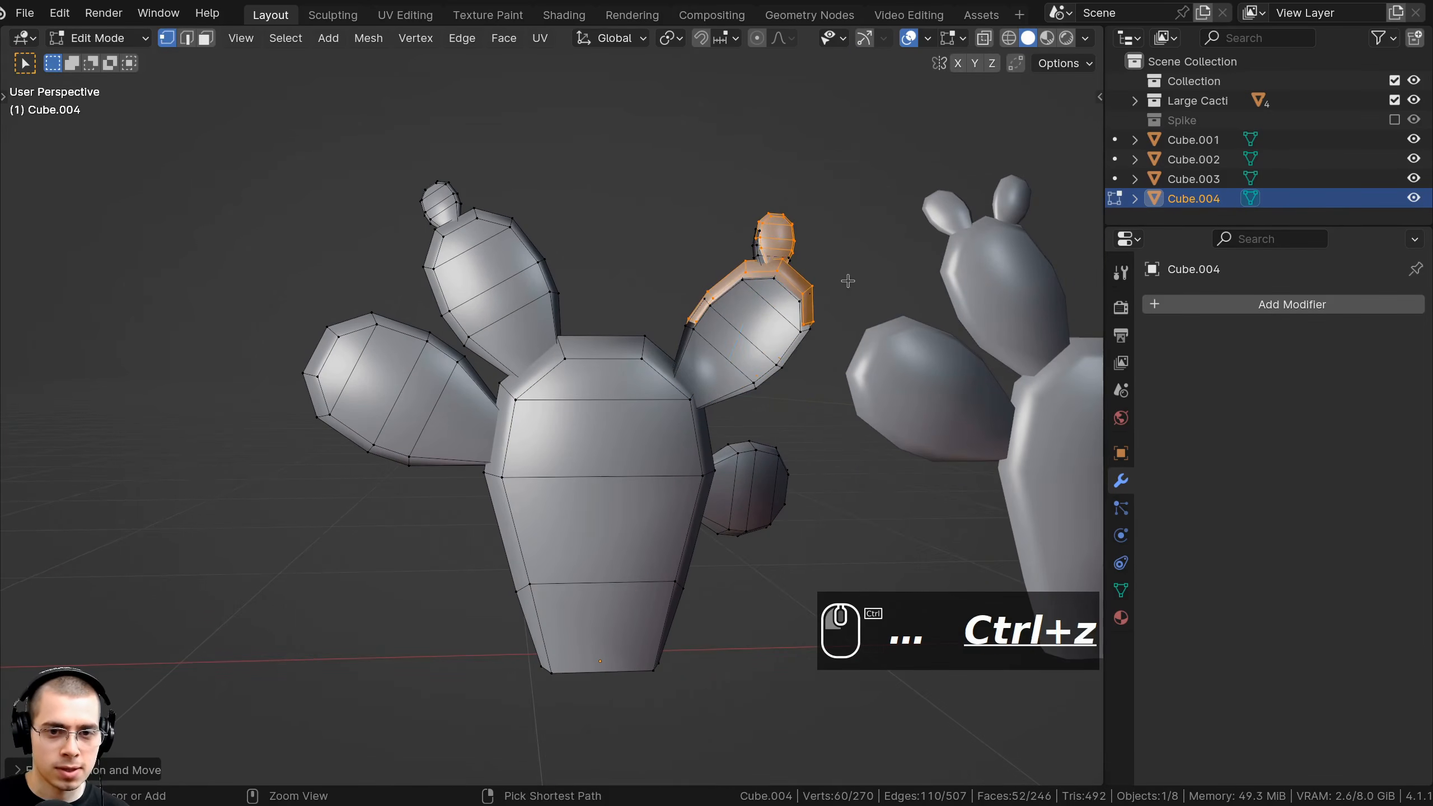
key(r)
key(g)
key(s)
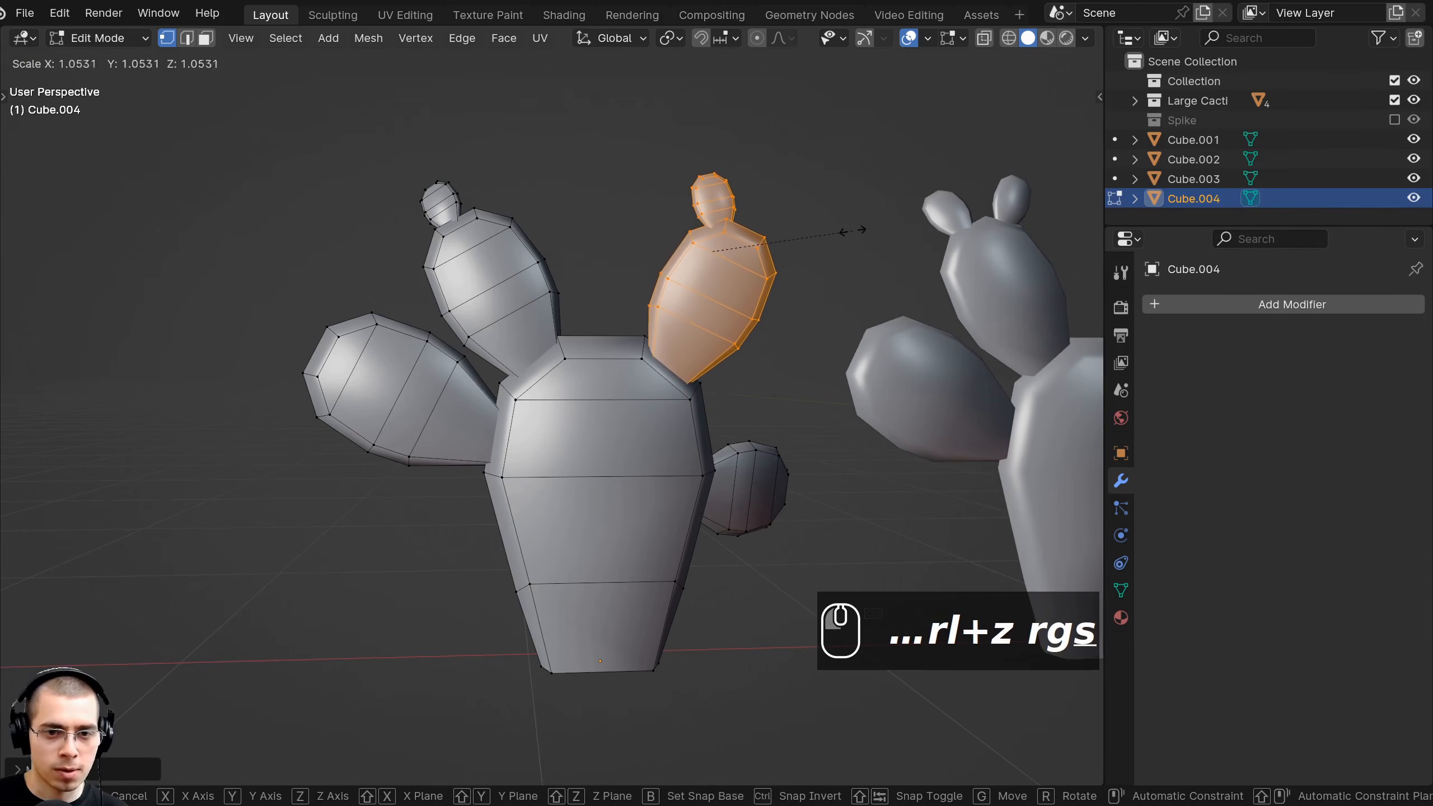
click(862, 221)
middle_drag(862, 224, 854, 278)
click(852, 278)
middle_drag(550, 268, 749, 314)
Rotate, resize and reposition another pad of the copy.
key(l)
key(r)
key(g)
click(783, 399)
middle_drag(782, 399, 648, 418)
key(s)
key(g)
key(r)
key(g)
click(857, 404)
key(a)
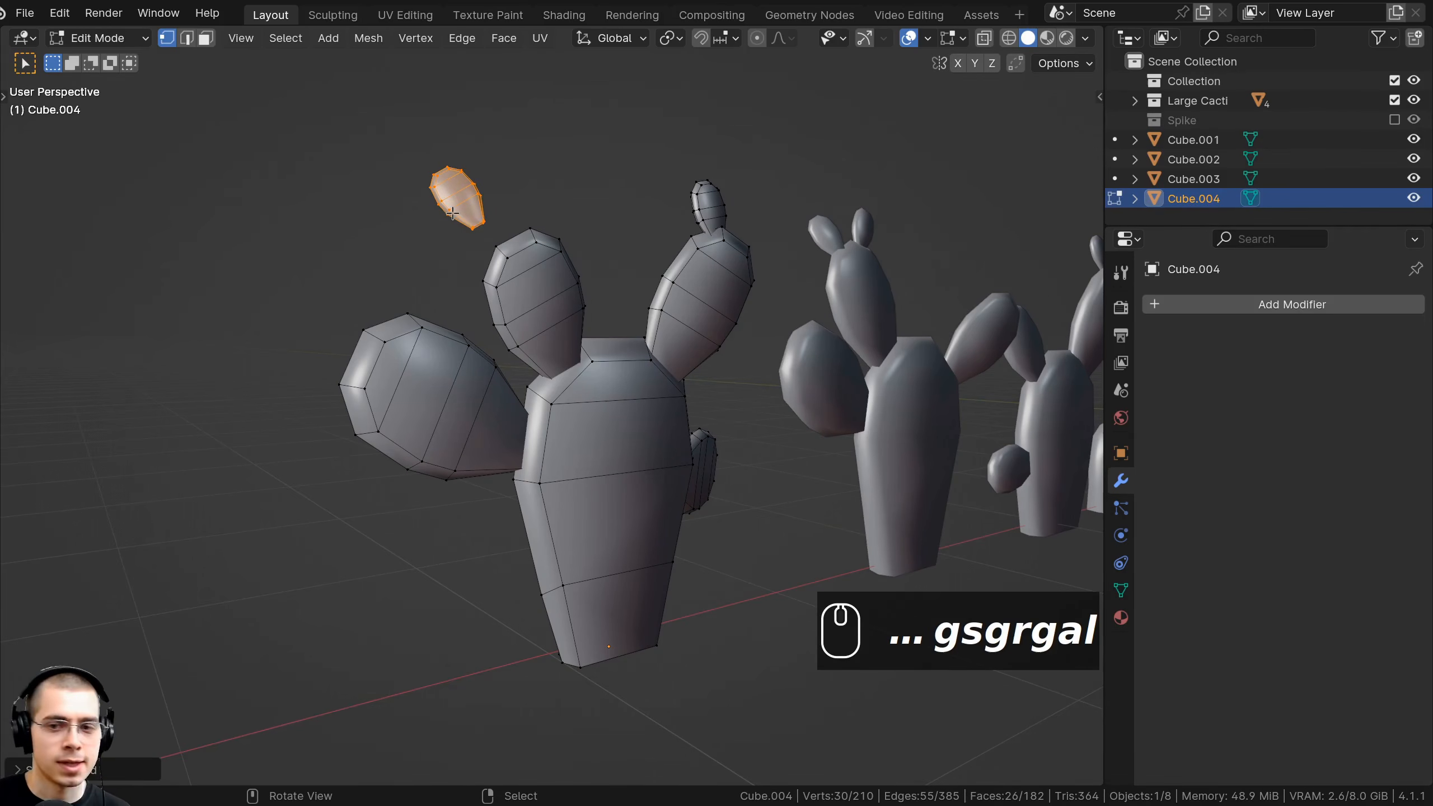
Delete the small top-left bud and the left pads, then return to Object Mode.
key(x)
click(453, 216)
shift+middle_drag(453, 216, 444, 375)
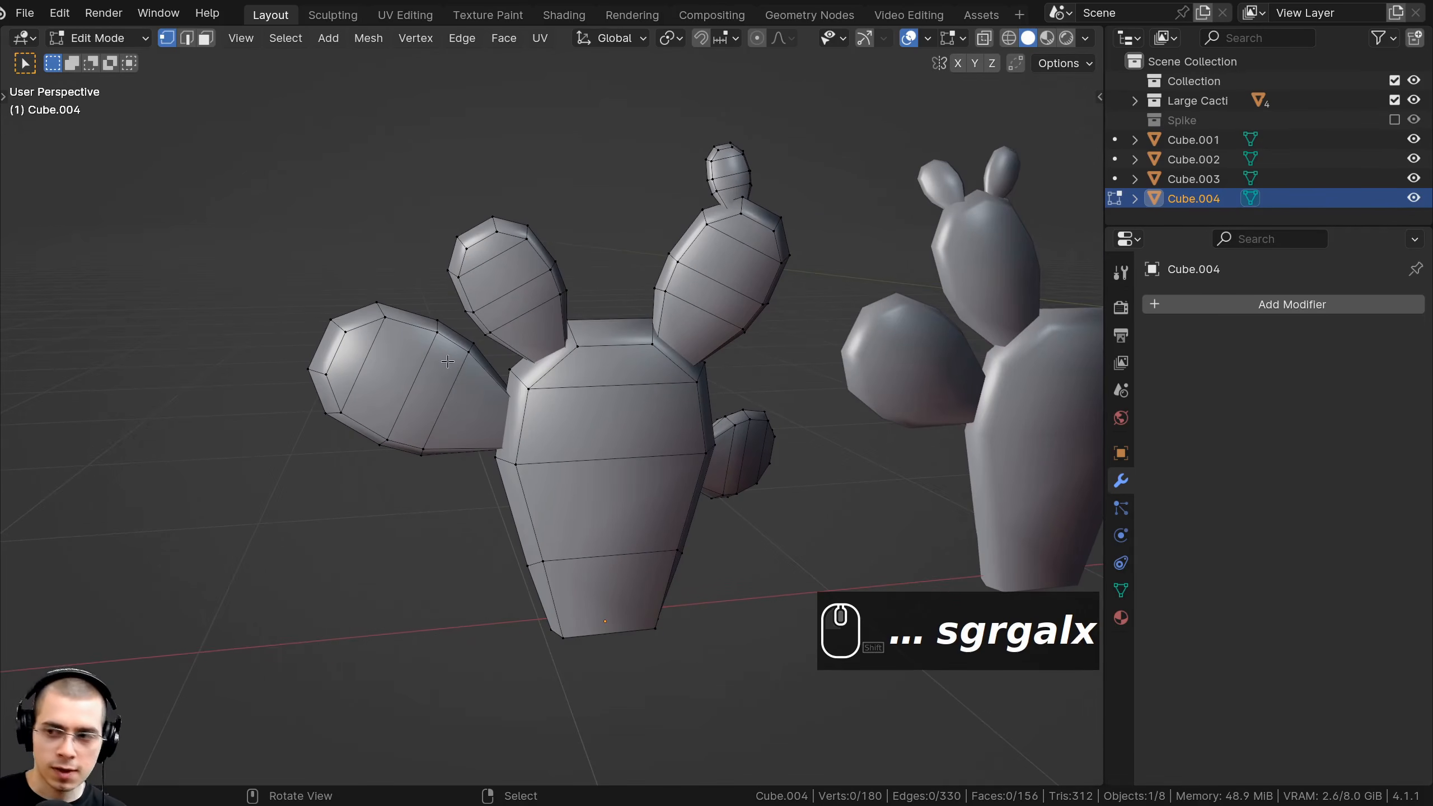
key(l)
scroll(732, 438, down, 3)
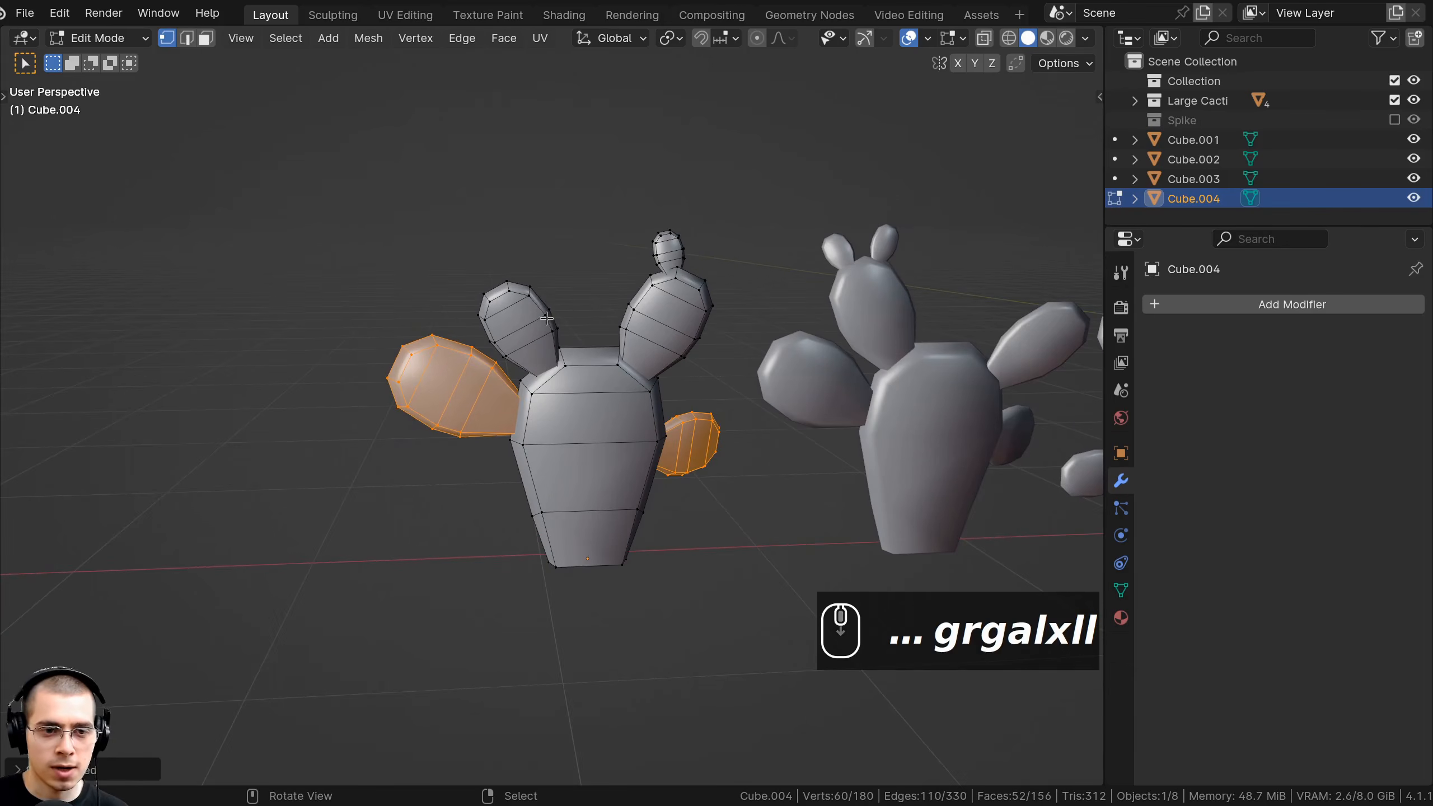
key(x)
click(550, 322)
key(Tab)
scroll(590, 406, down, 2)
Slide the cactus along the X axis into position in the row.
key(g)
middle_click(610, 404)
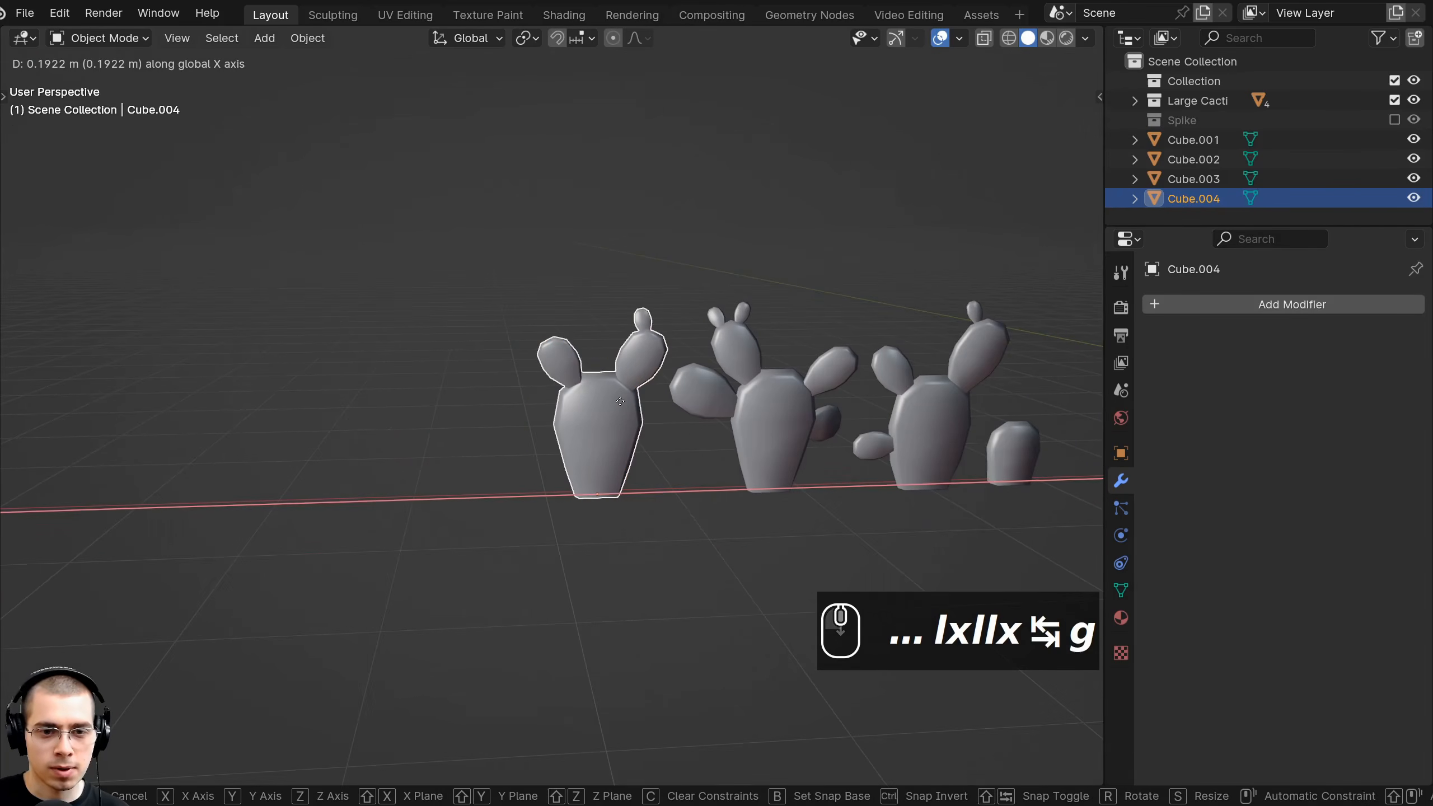
click(617, 401)
key(a)
shift+middle_drag(652, 377, 740, 353)
scroll(740, 353, down, 1)
mouse_move(874, 378)
shift+middle_down()
mouse_move(819, 388)
mouse_move(836, 366)
mouse_move(899, 391)
shift+middle_up()
Duplicate the middle cactus and place the copy on the X axis left of the row.
click(819, 388)
key(shift+d)
shift+middle_click(871, 393)
right_click(691, 396)
key(g)
middle_click(643, 404)
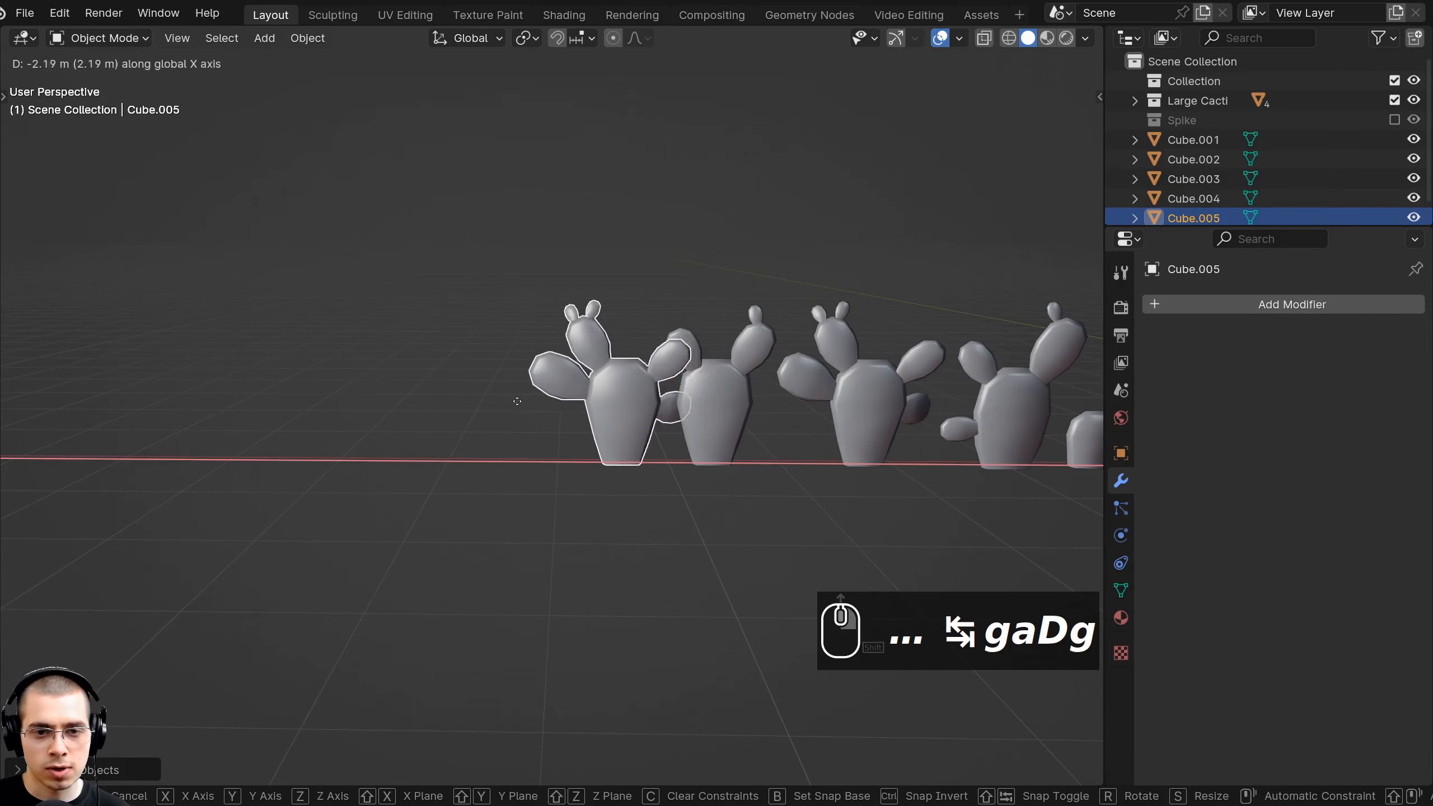
click(503, 400)
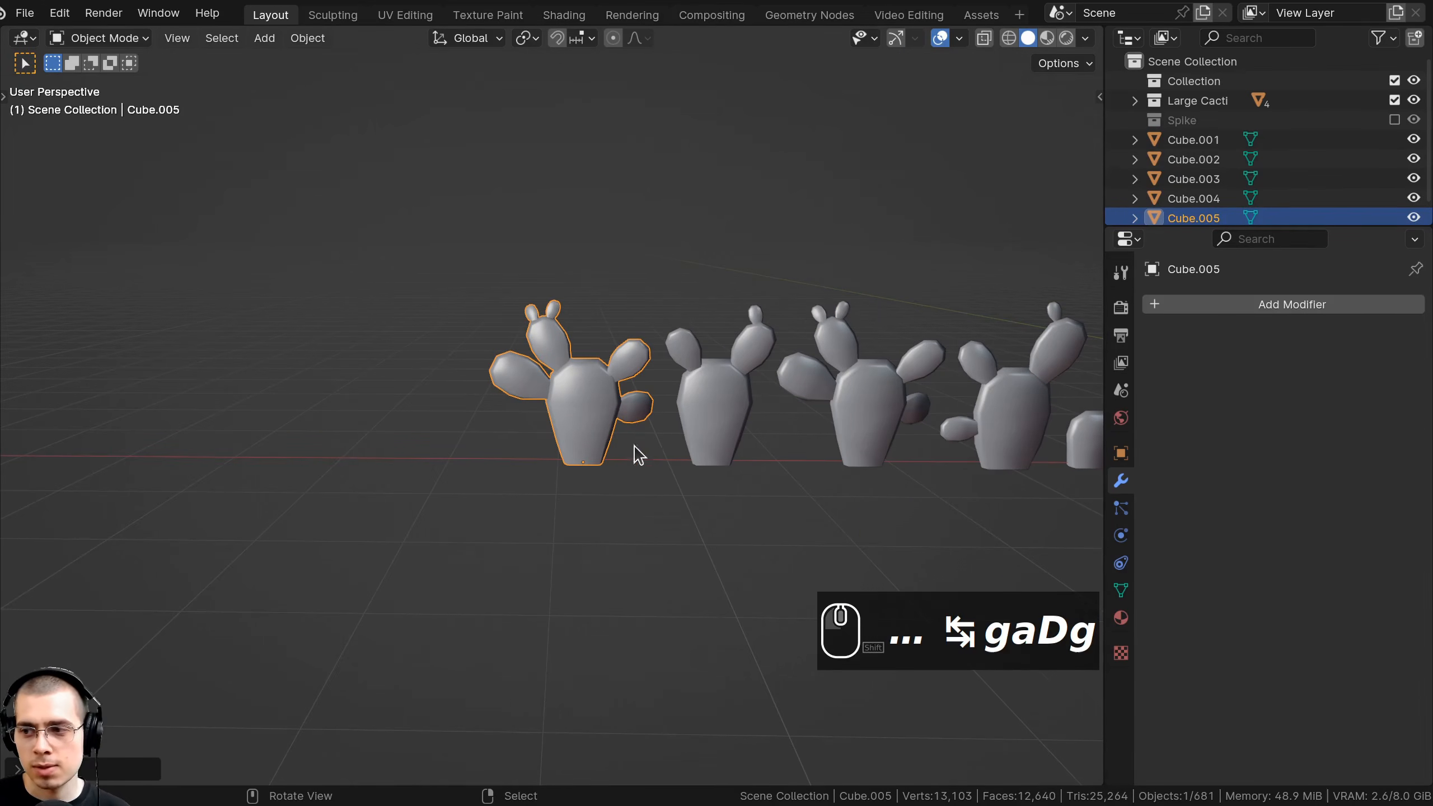
scroll(562, 449, up, 5)
In the new copy's mesh, delete both side pads and scale it in height.
key(Tab)
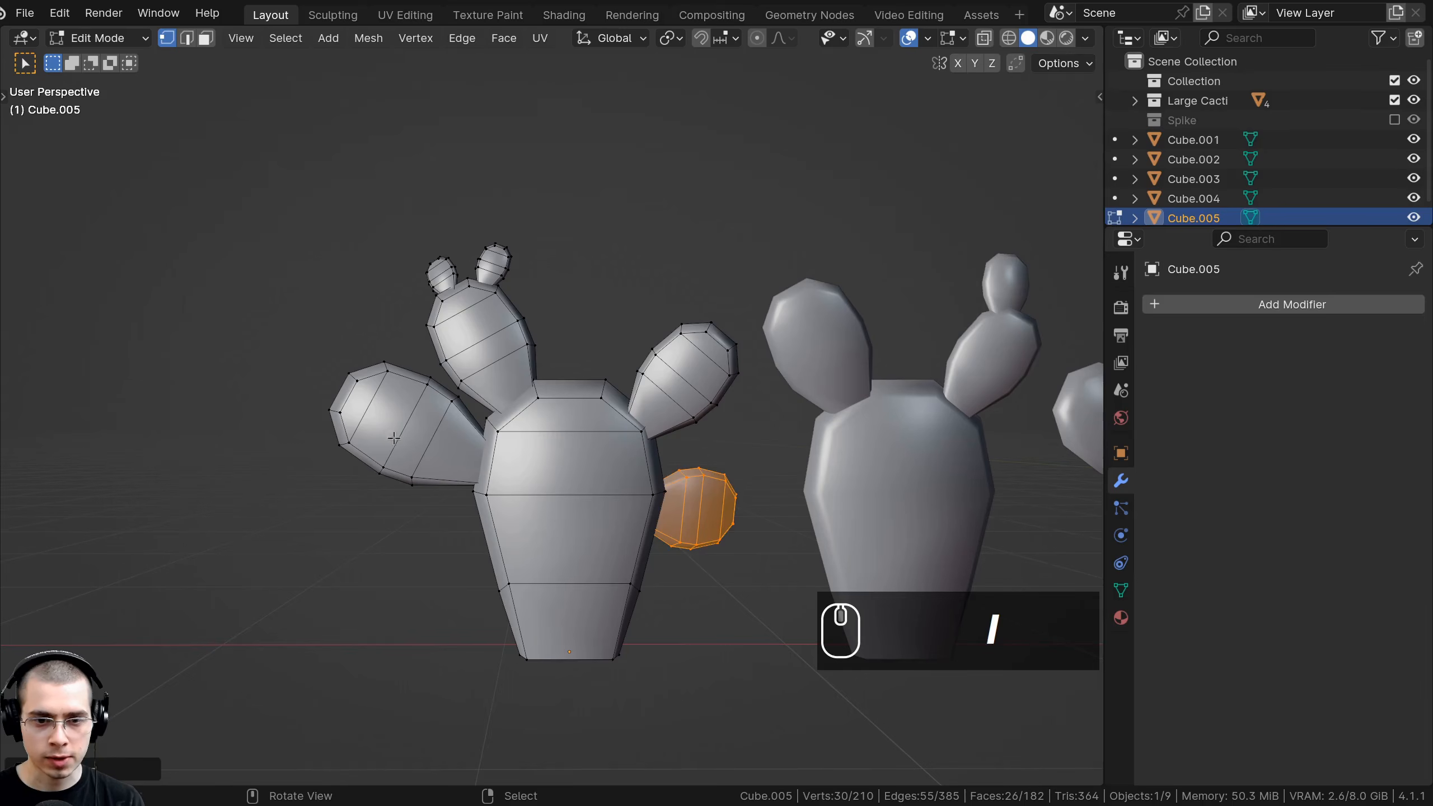
key(l)
key(x)
click(410, 397)
key(a)
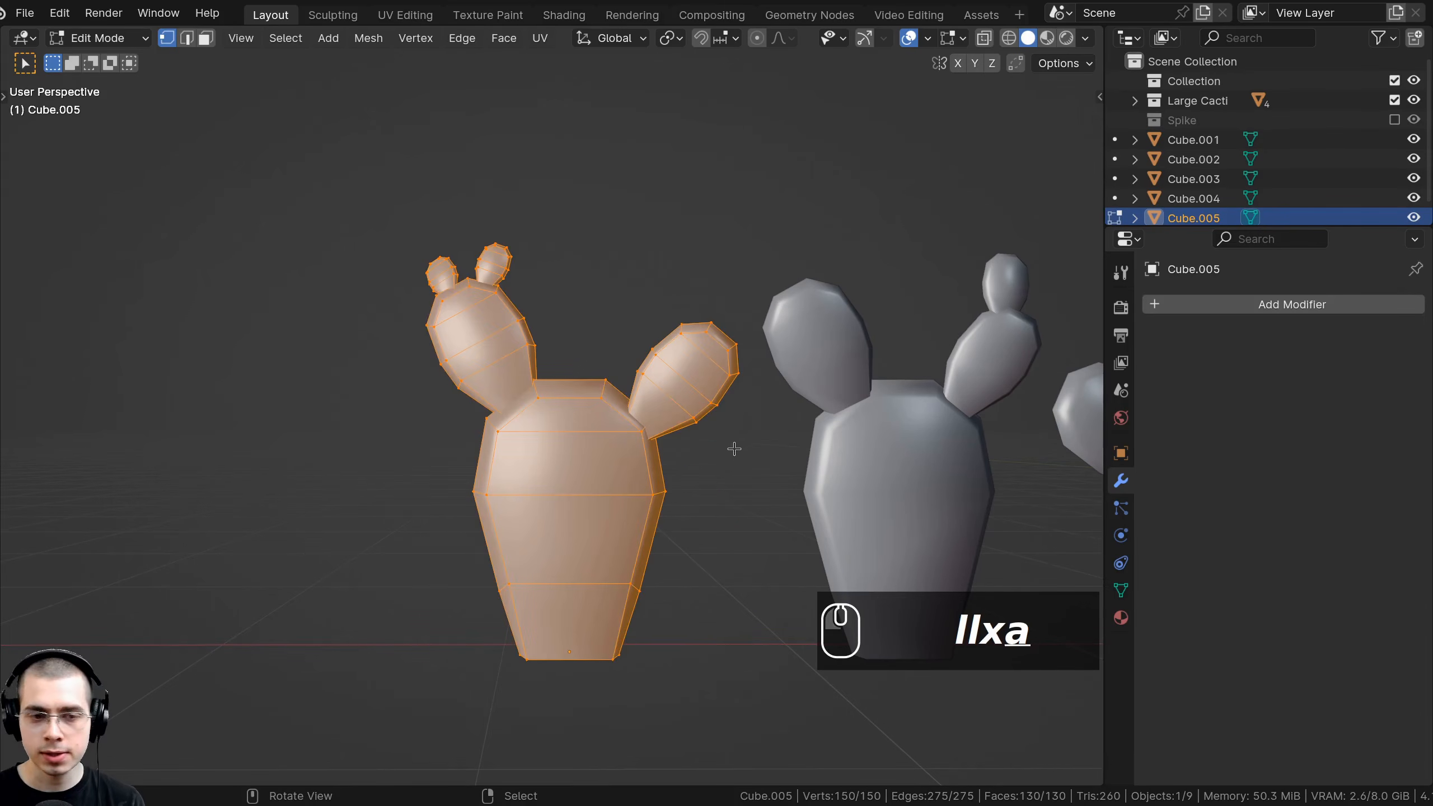
key(s)
key(z)
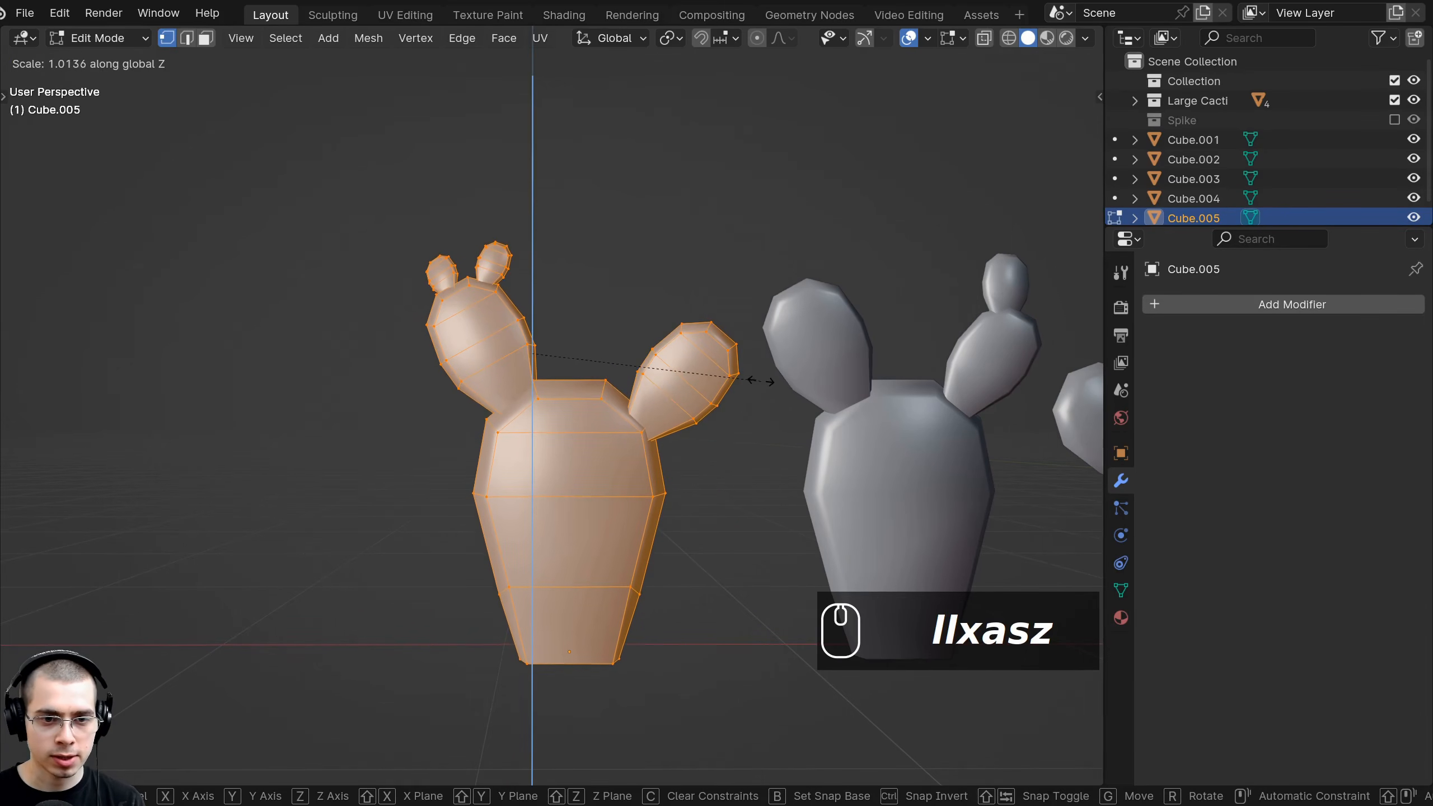
Lower the mesh, then rotate, move and resize the right pad.
key(g)
key(z)
key(r)
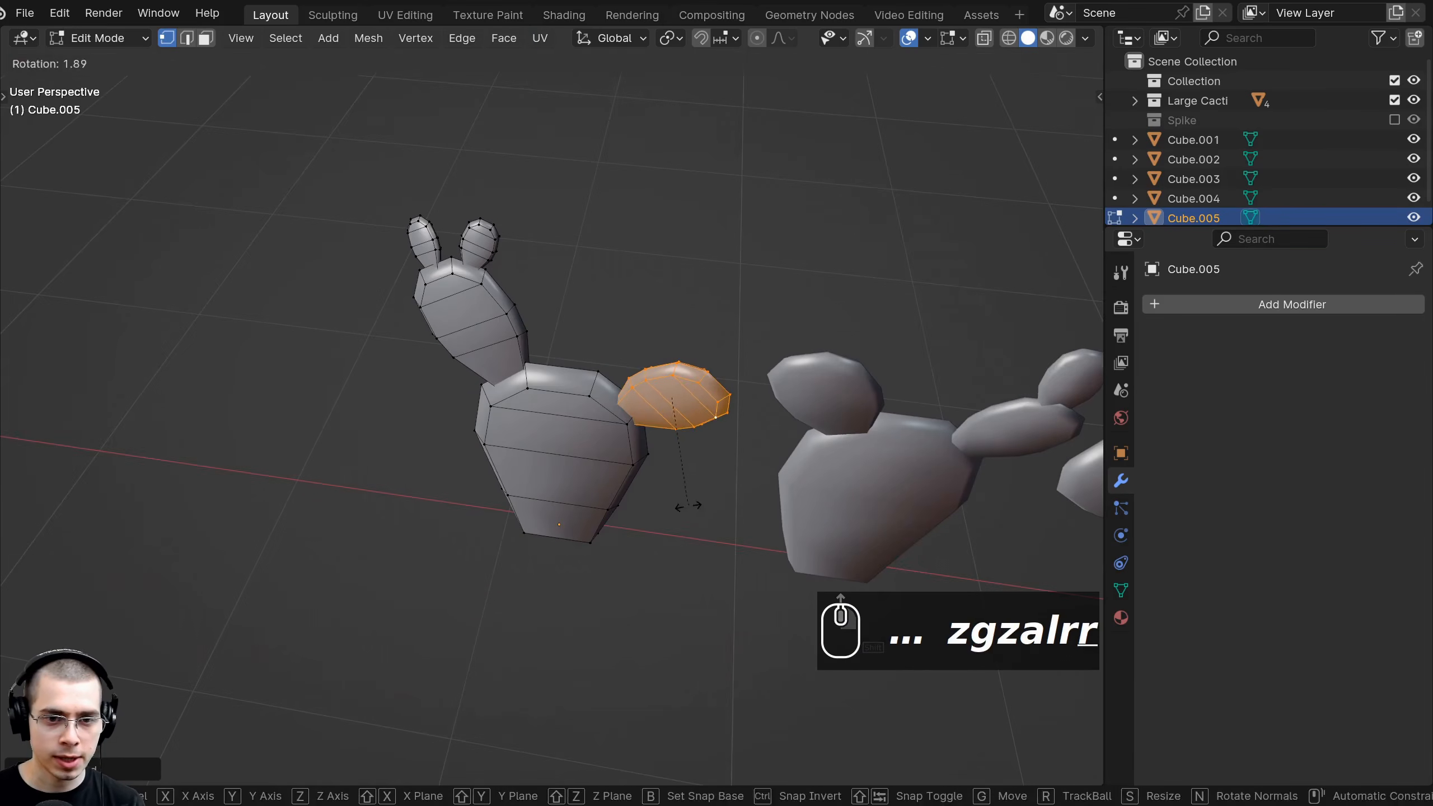
key(g)
key(s)
key(r)
key(g)
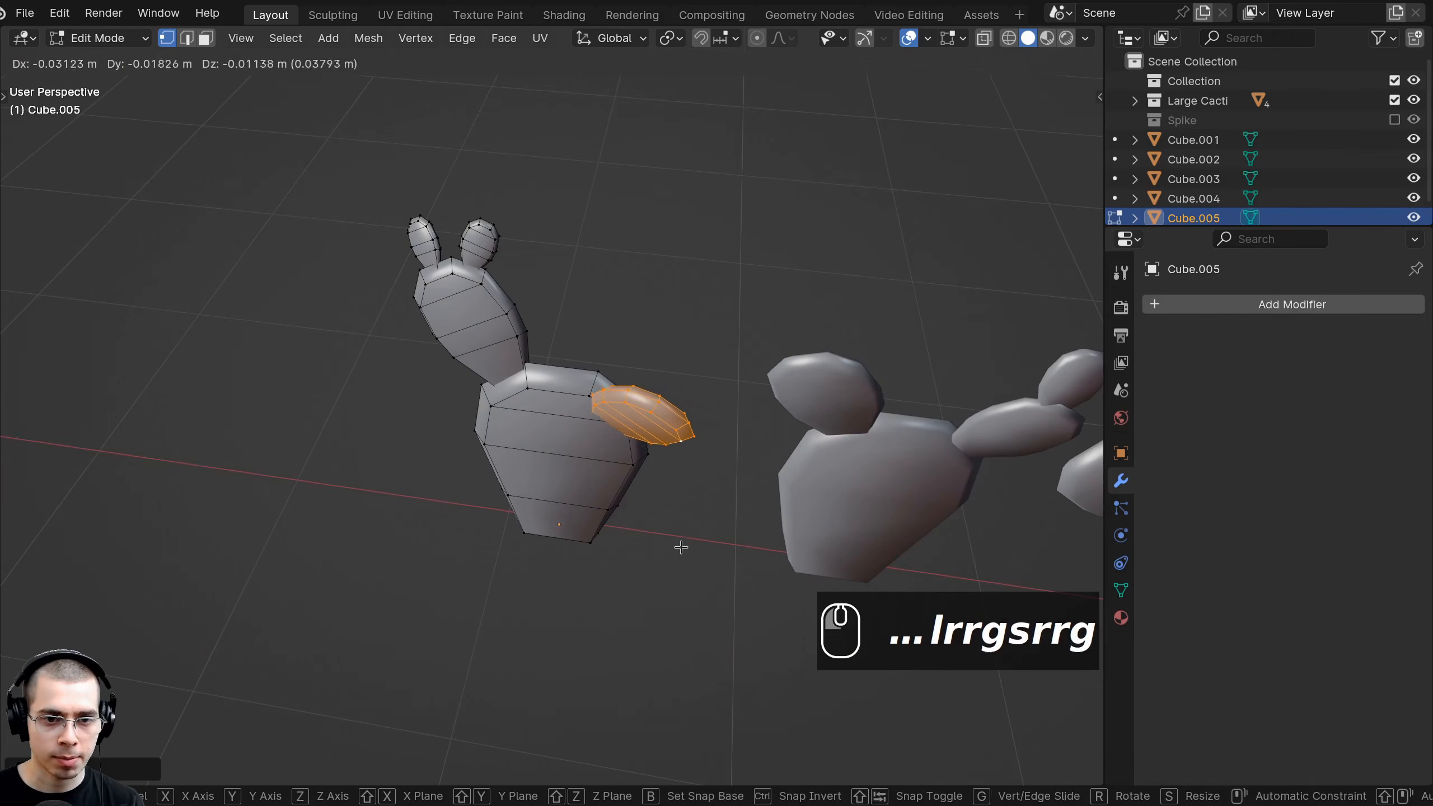
click(682, 546)
Fine-tune the right pad's size and placement, then clear the mesh selection.
middle_drag(682, 545, 771, 407)
key(s)
key(g)
click(771, 406)
key(a)
scroll(509, 317, up, 2)
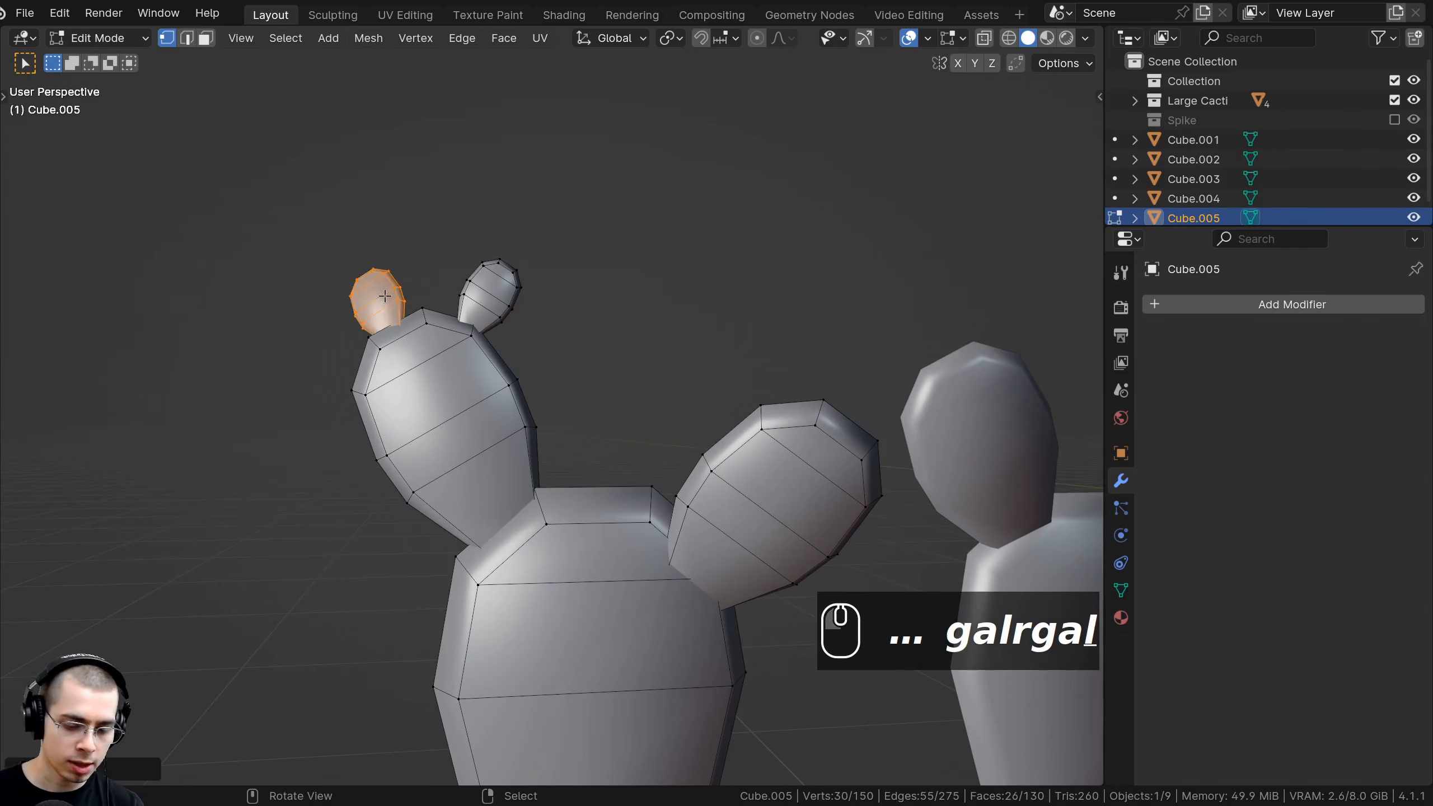
Resize the selected pads and move them down onto the cactus body.
middle_drag(385, 296, 527, 389)
key(r)
key(r)
key(g)
click(422, 259)
key(l)
key(s)
click(741, 358)
key(g)
click(458, 349)
Move the small pad onto the large pad and check its placement.
key(l)
key(g)
key(g)
key(g)
click(705, 432)
middle_drag(446, 339, 765, 250)
Duplicate a pad, enlarge it, place it lower left and trackball-rotate it.
key(shift+d)
click(556, 516)
key(s)
click(806, 486)
middle_drag(806, 486, 784, 576)
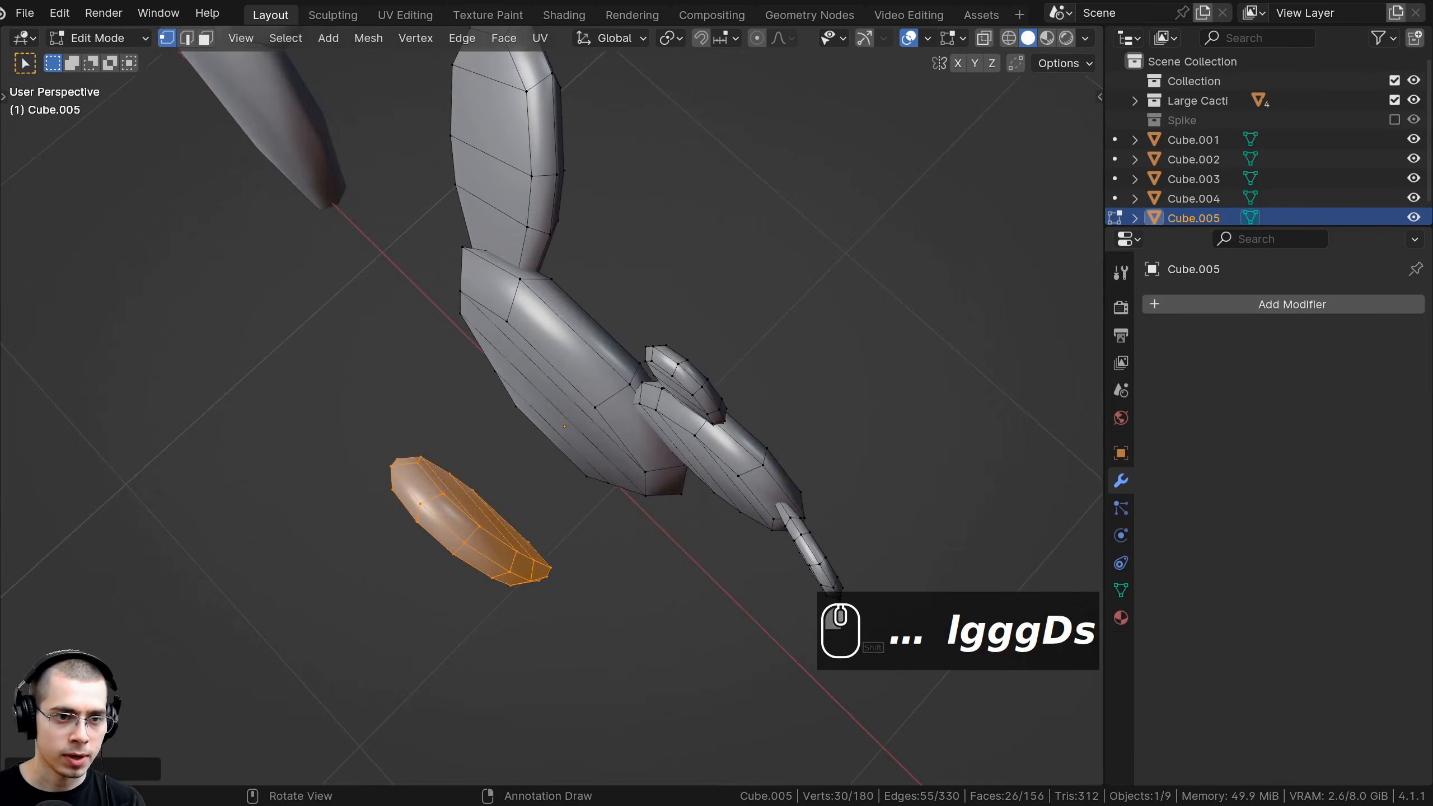
key(r)
click(571, 217)
key(r)
key(r)
click(573, 251)
Adjust the new pad's position and tilt so it juts from the side, then exit Edit Mode.
middle_drag(574, 251, 502, 163)
key(g)
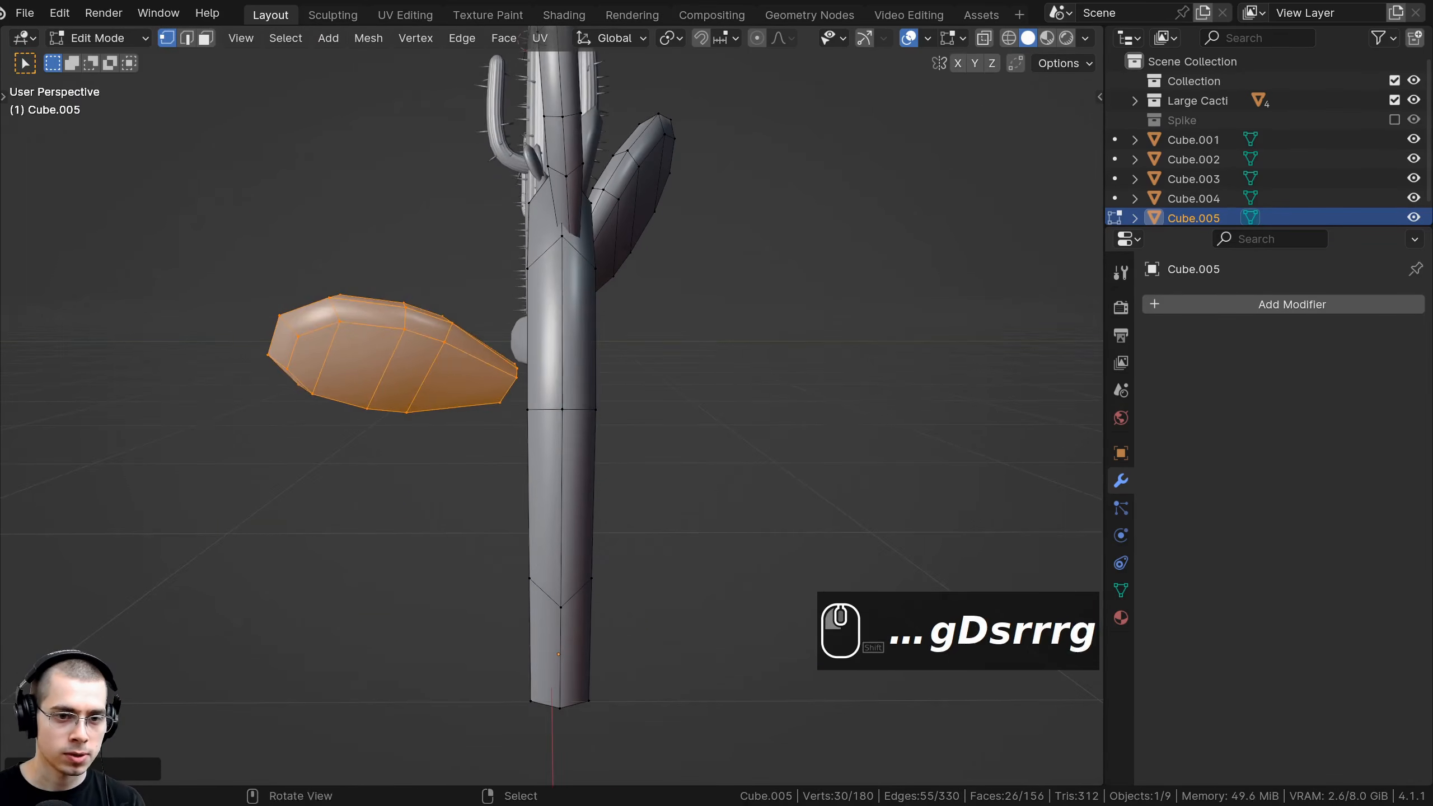
click(542, 350)
key(r)
key(r)
click(569, 417)
key(g)
key(r)
key(g)
middle_drag(604, 482, 761, 400)
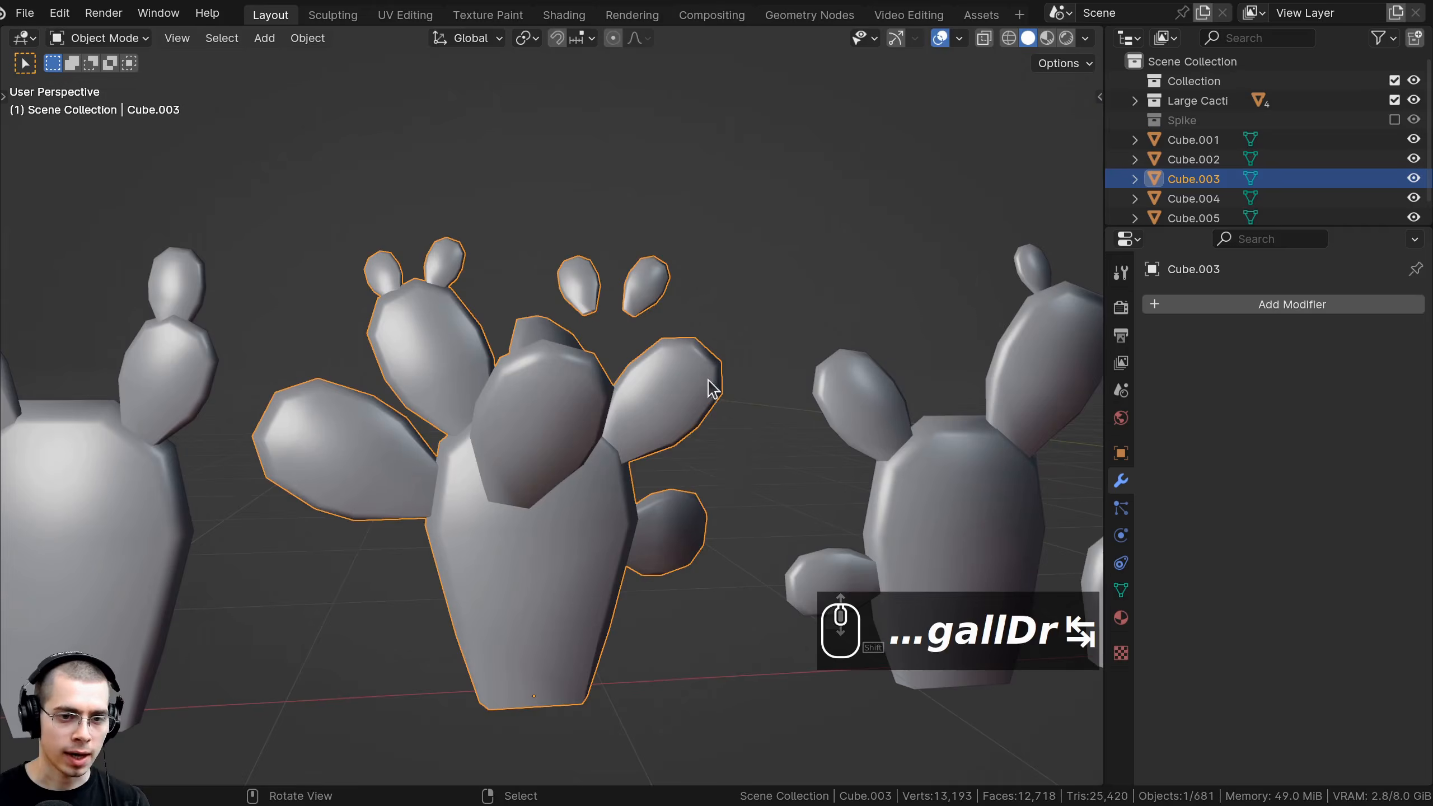
key(Tab)
shift+scroll(710, 242, down, 2)
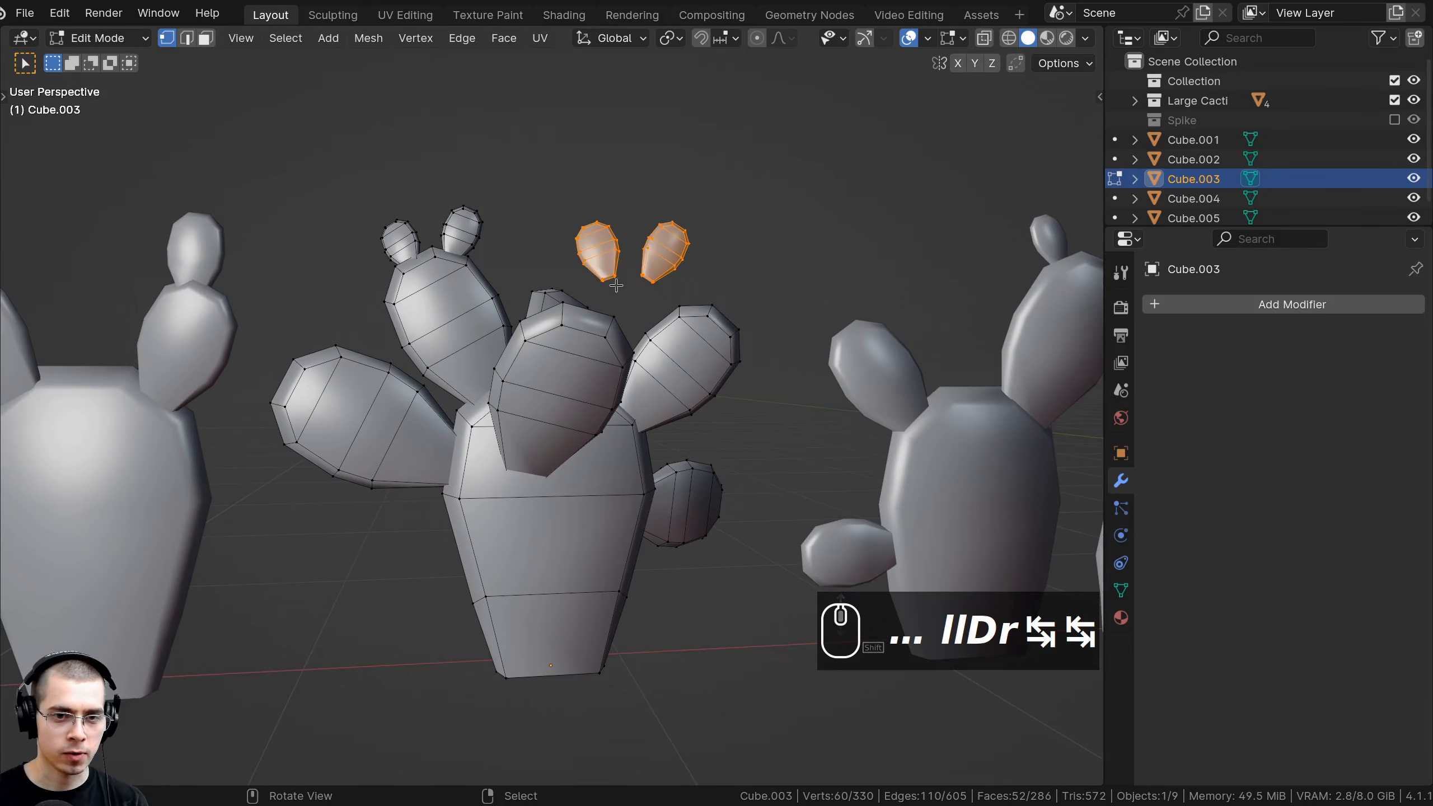
Move, rotate and slightly resize the two small top ear pads on the prickly pear.
key(g)
middle_drag(737, 291, 752, 230)
key(g)
click(692, 316)
key(r)
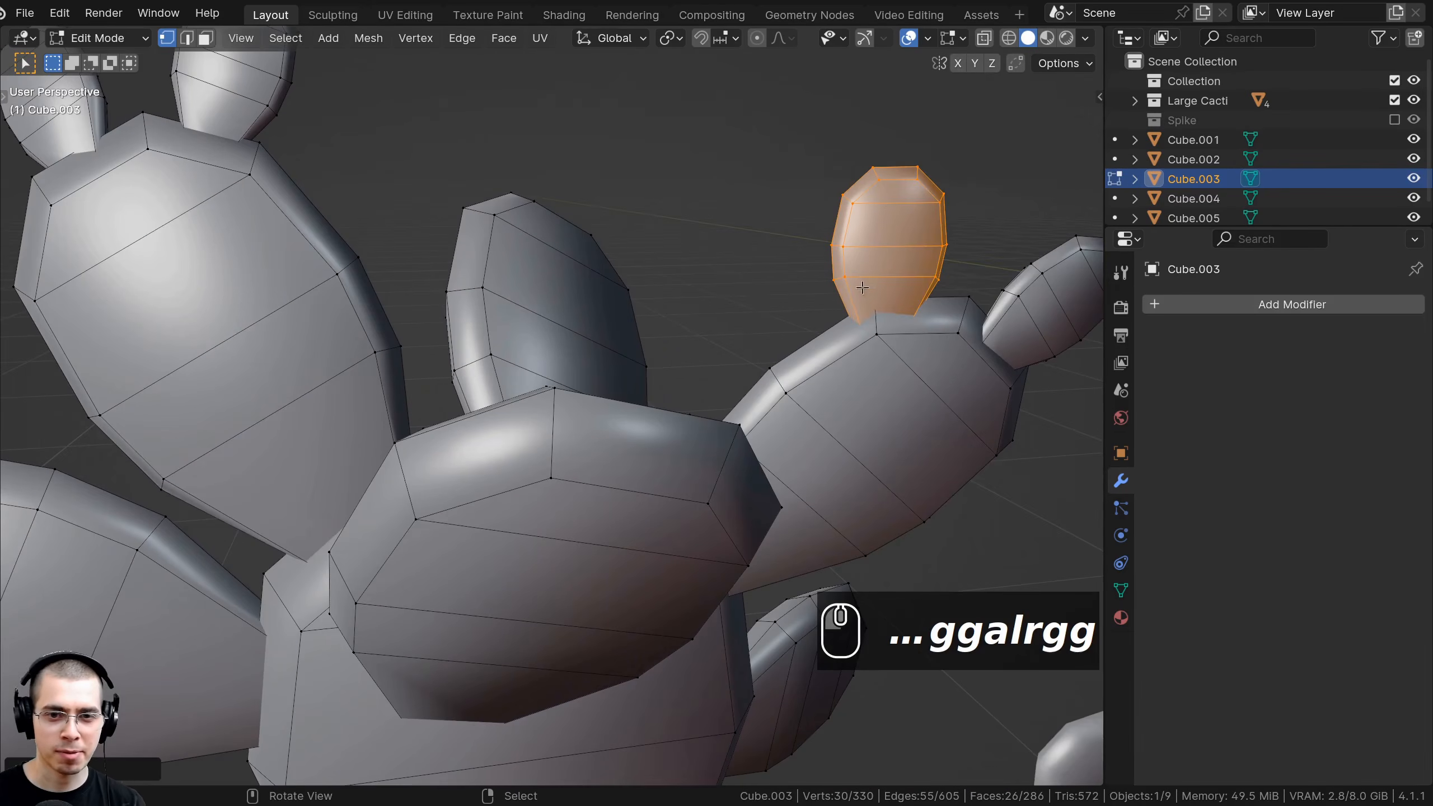
key(s)
key(g)
click(939, 327)
scroll(939, 327, down, 3)
middle_drag(903, 333, 700, 344)
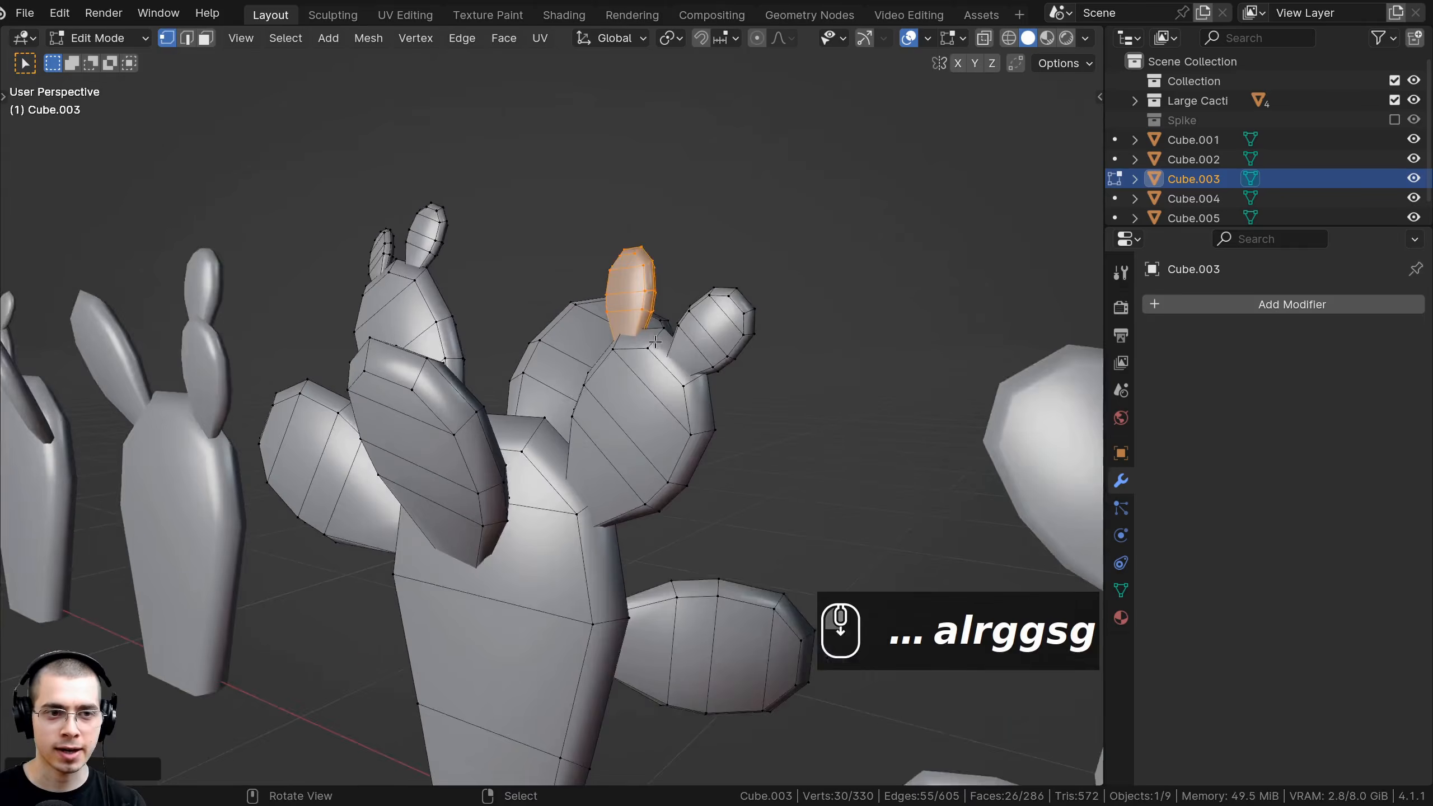
scroll(689, 350, down, 4)
Deselect the ear and switch the viewport to see-through wireframe shading.
key(Tab)
scroll(677, 383, up, 1)
middle_drag(542, 379, 593, 389)
scroll(678, 382, up, 1)
key(Tab)
scroll(530, 467, down, 3)
scroll(530, 467, down, 3)
scroll(601, 398, up, 4)
key(Tab)
key(Tab)
key(a)
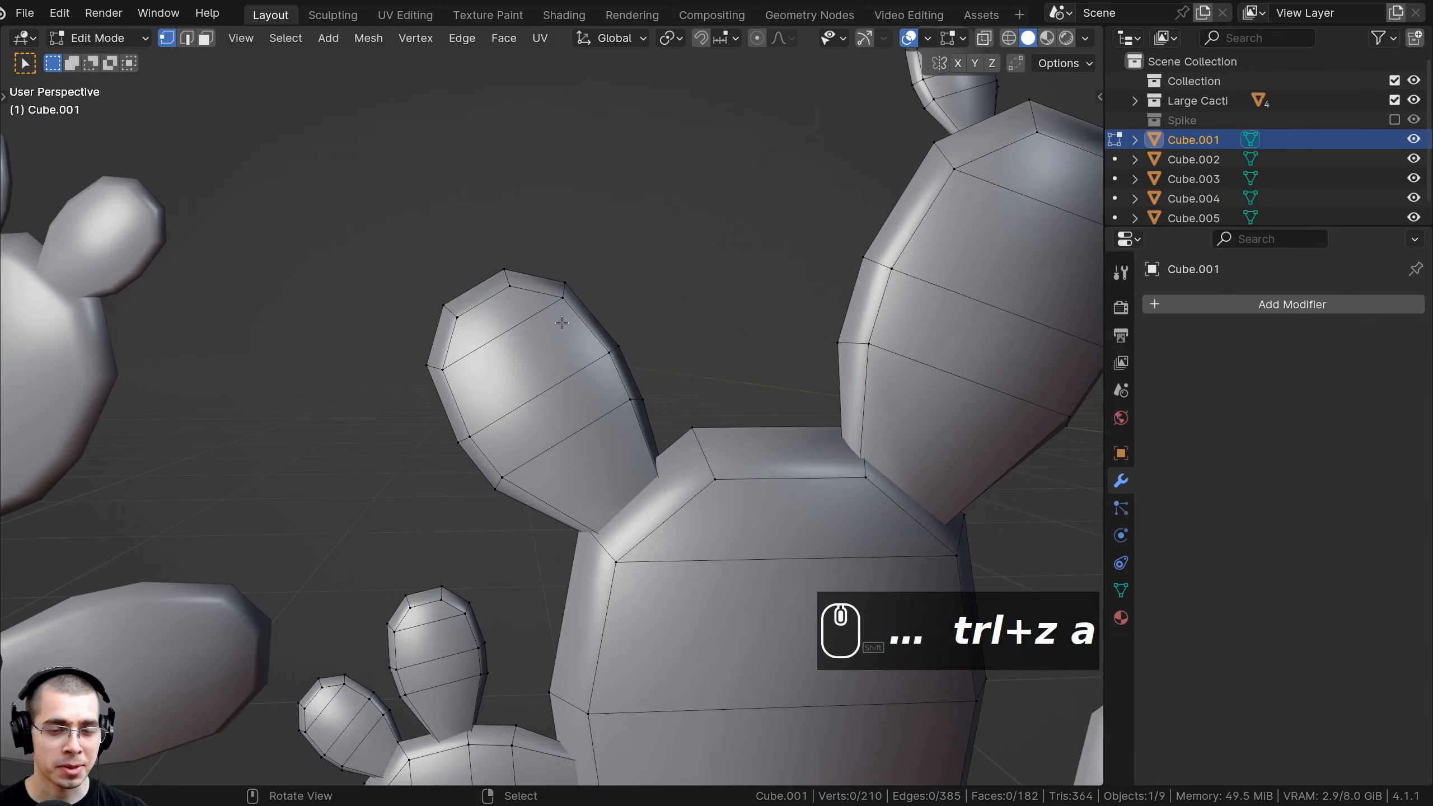
shift+middle_drag(562, 322, 465, 337)
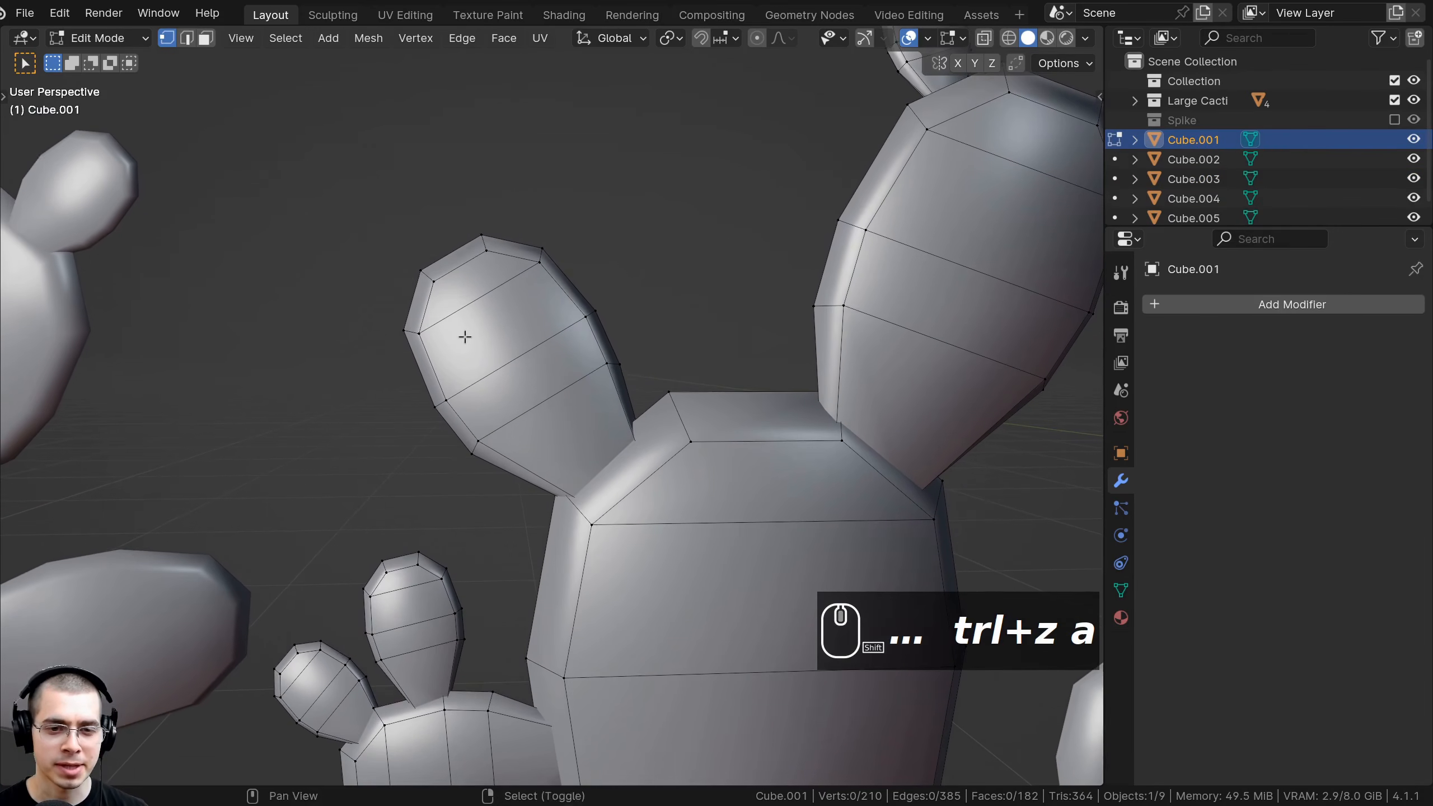
key(z)
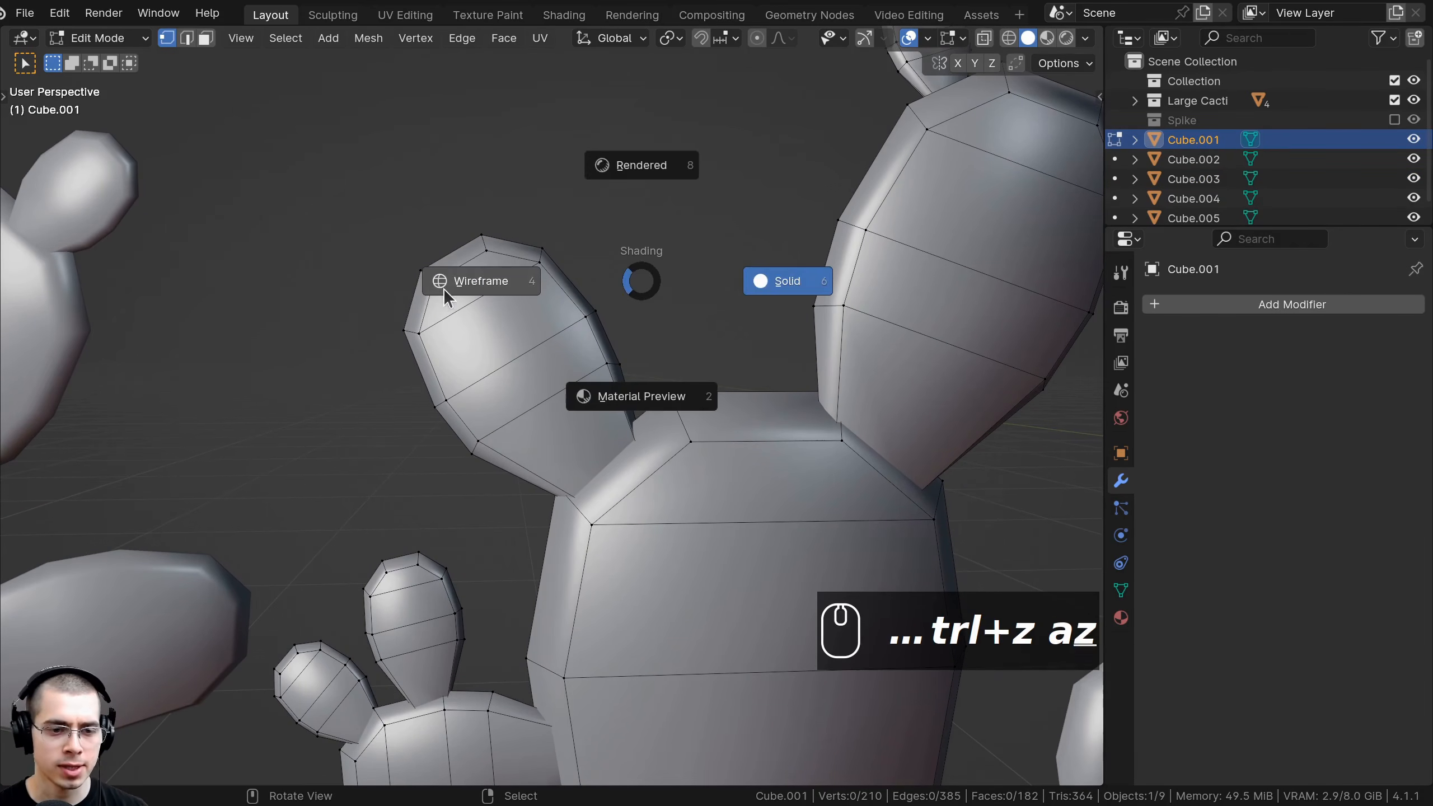
click(444, 285)
Box-select the top and middle of an ear, rotate and move it into place, then return to solid shading.
key(b)
drag(288, 94, 606, 366)
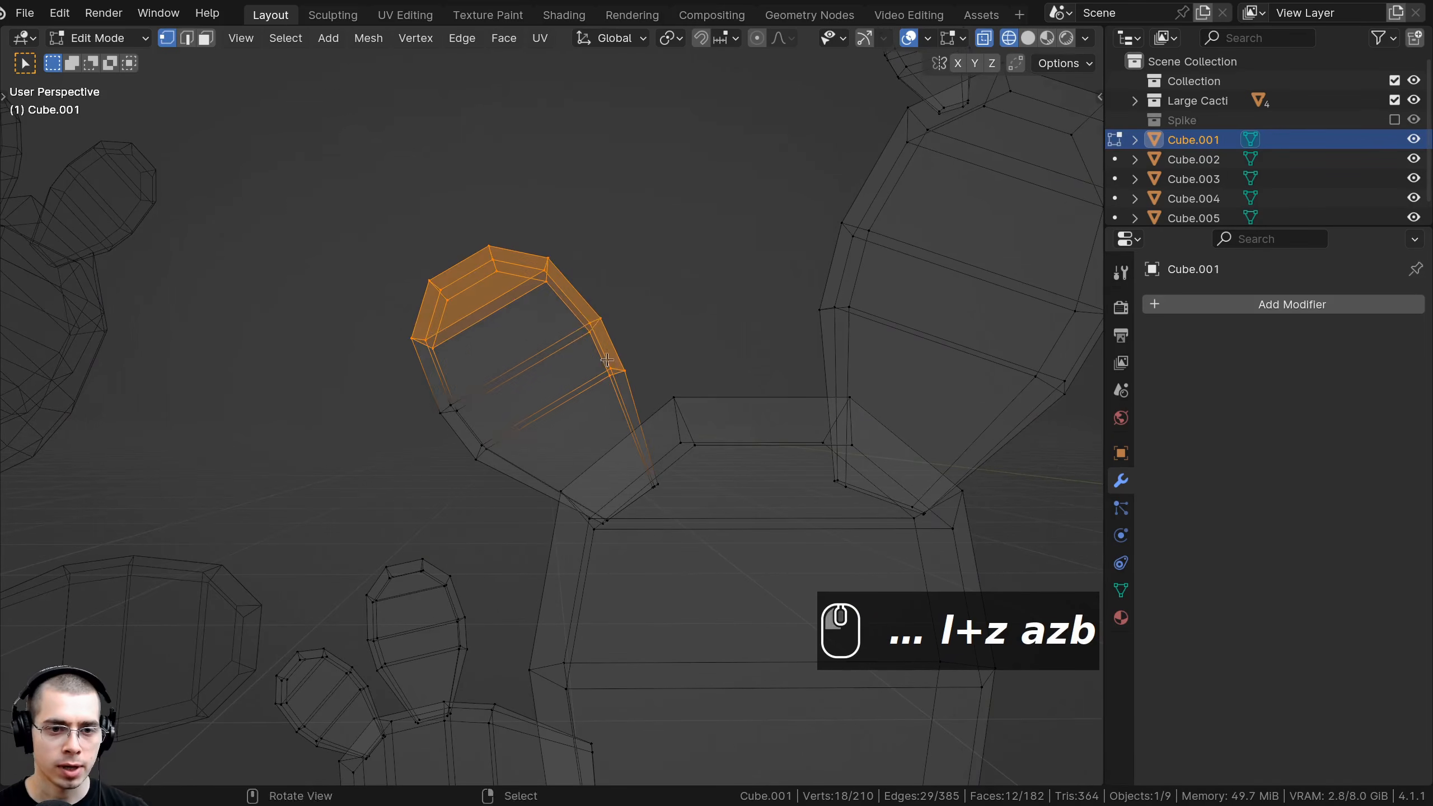
key(b)
drag(584, 314, 411, 478)
key(r)
key(g)
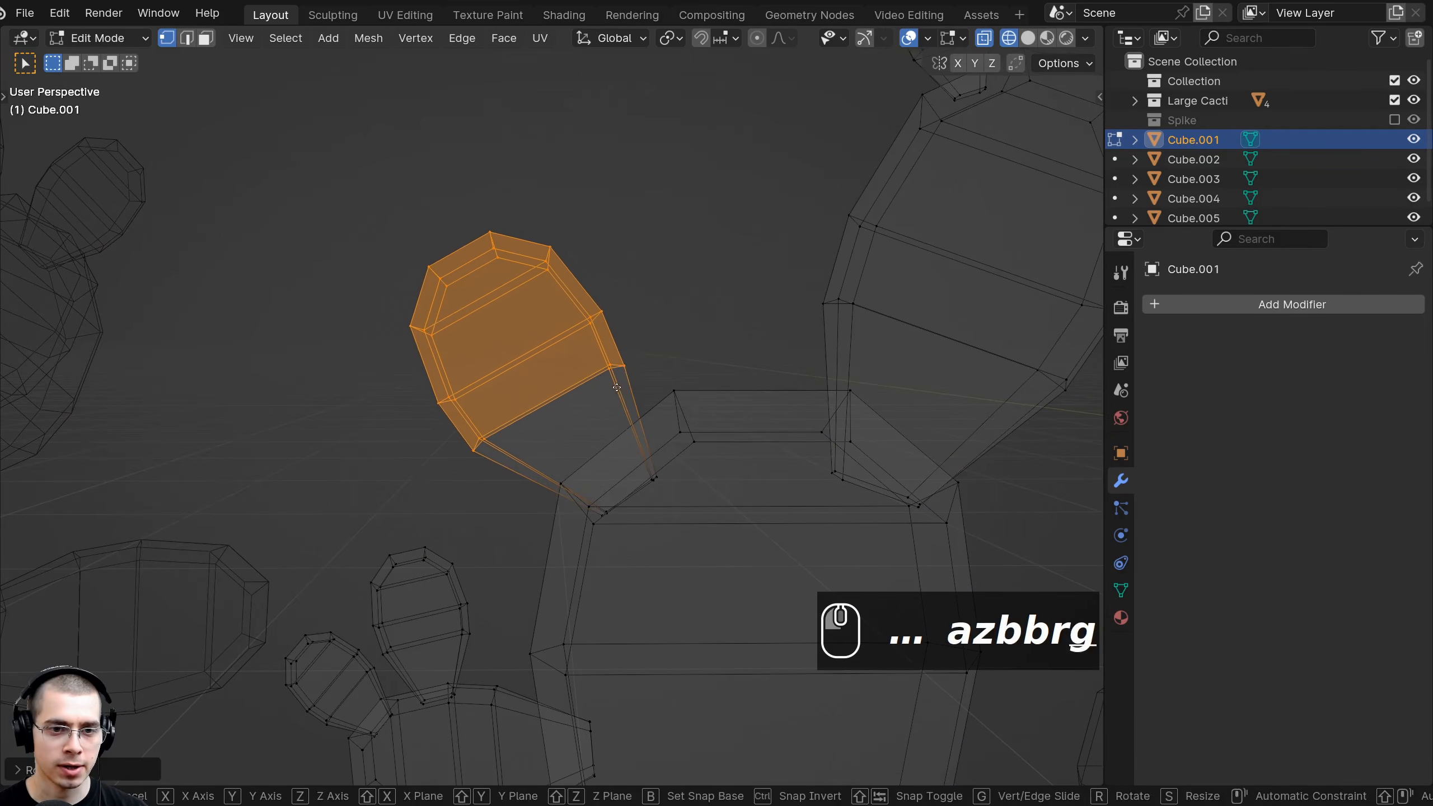
key(r)
key(g)
click(505, 383)
key(z)
click(696, 377)
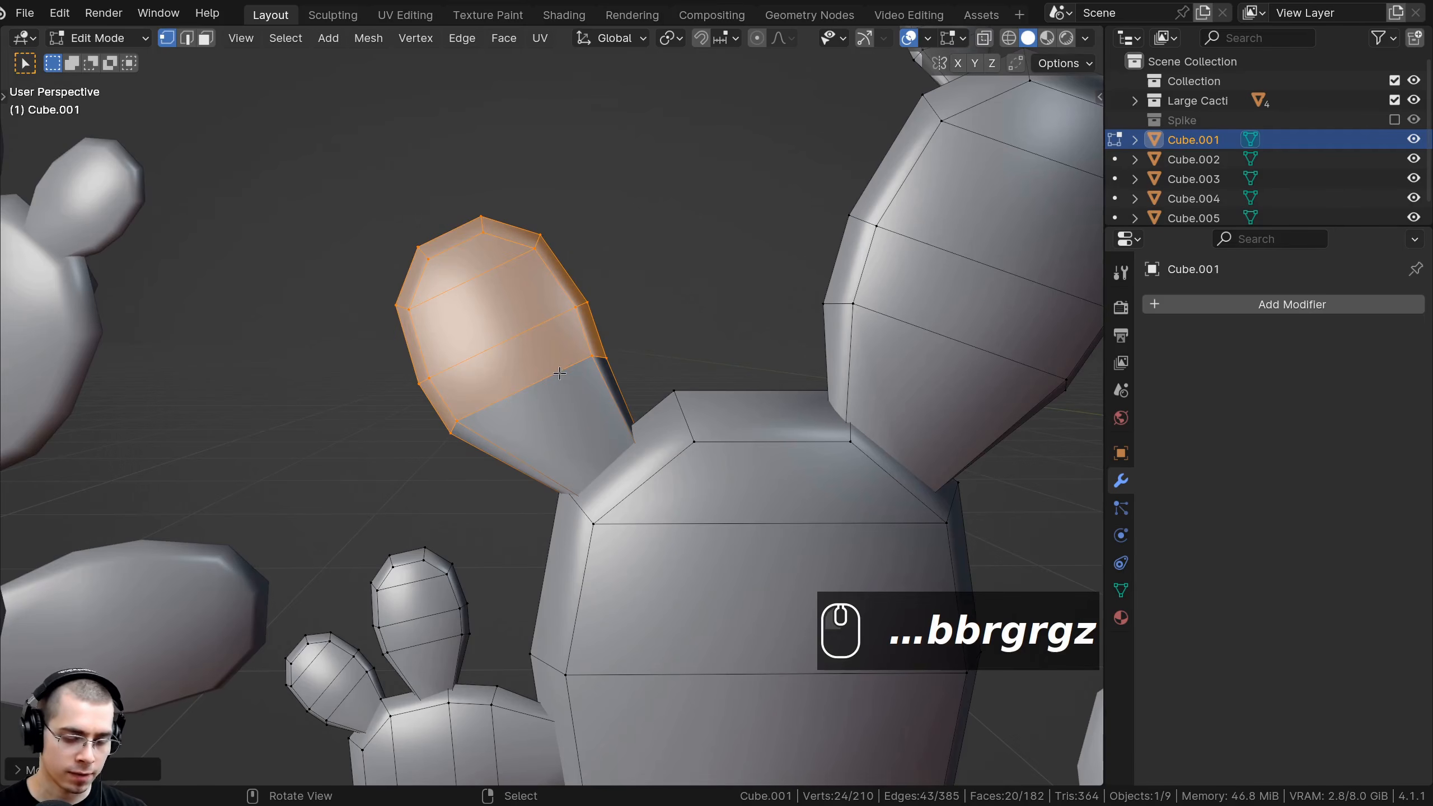
Pinch the ear's base narrower by scaling, rotating and moving its lower edge loops.
alt+click(547, 374)
key(s)
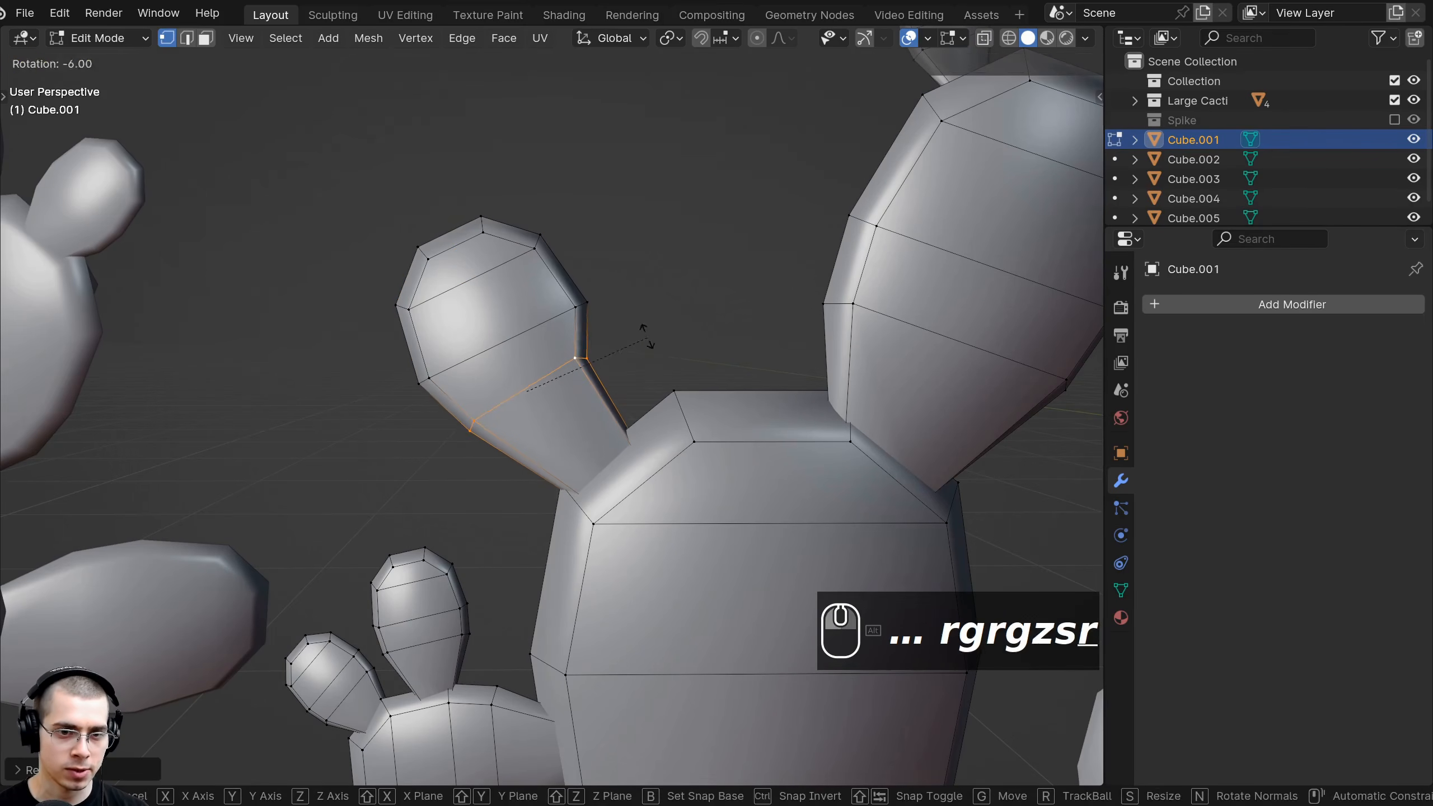
click(687, 368)
alt+right_click(502, 338)
key(s)
click(639, 322)
key(r)
click(632, 339)
key(g)
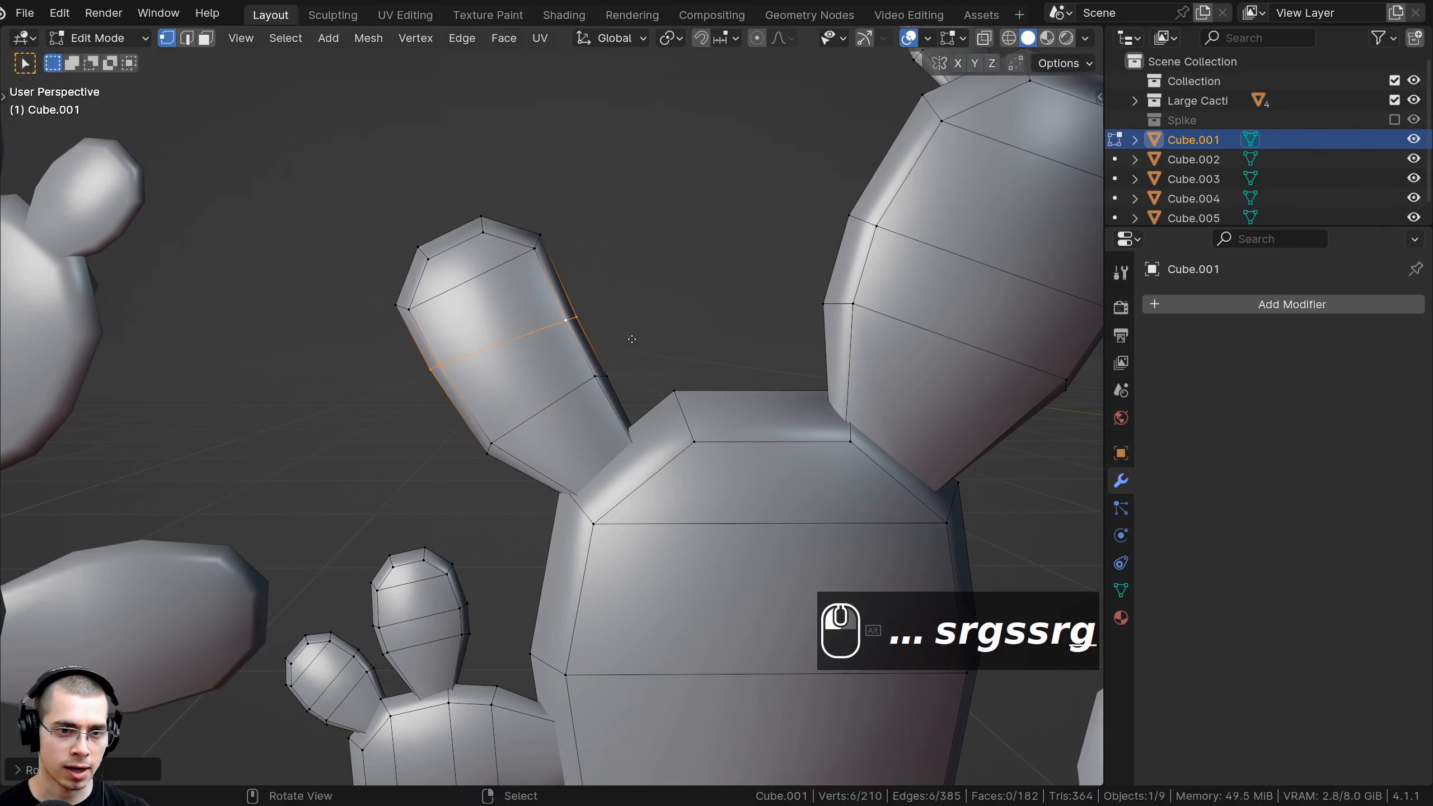
alt+right_click(552, 415)
key(s)
click(666, 376)
key(g)
click(631, 365)
key(a)
Knife-cut a new edge across the ear.
scroll(583, 356, down, 6)
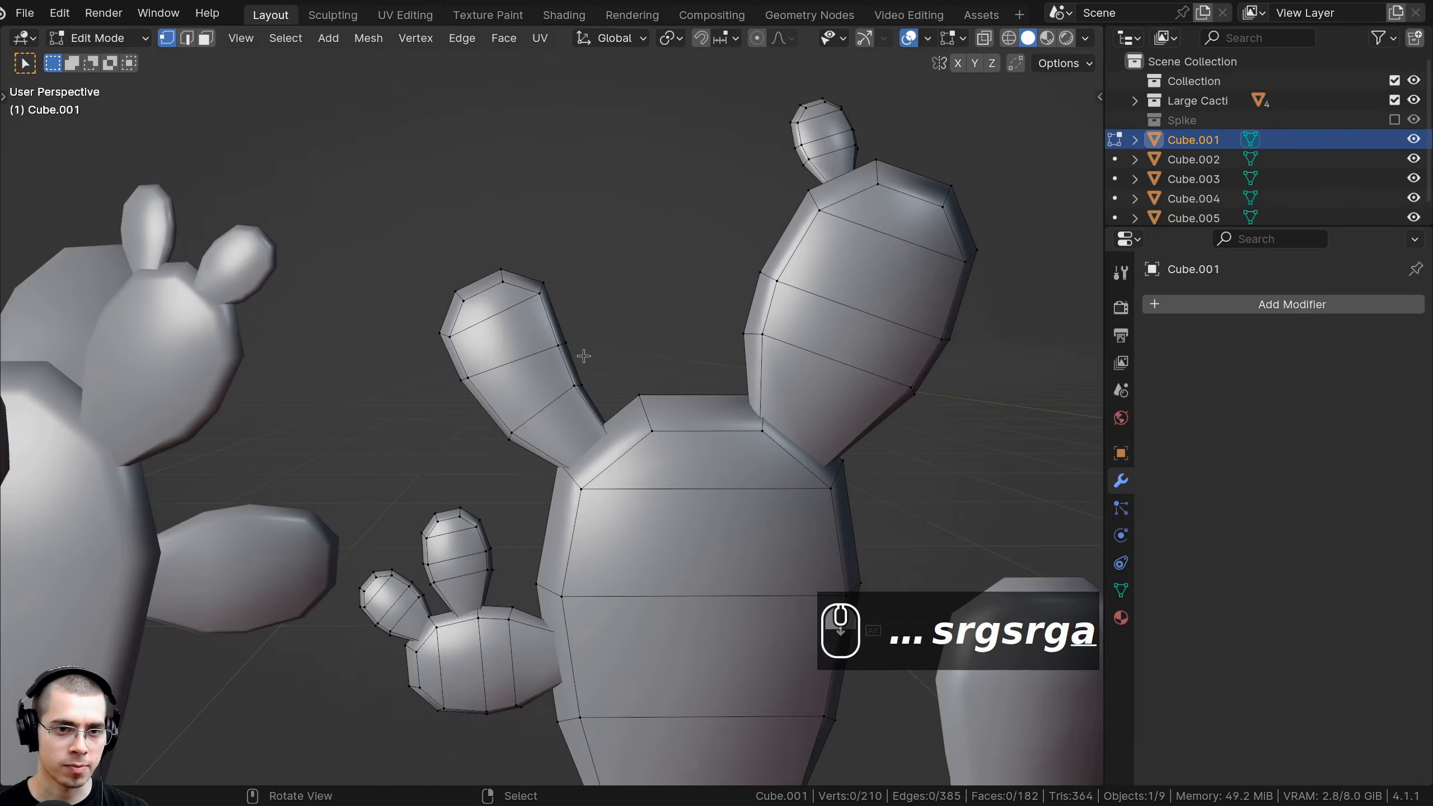
key(Tab)
middle_drag(599, 388, 522, 402)
key(Tab)
scroll(619, 425, up, 4)
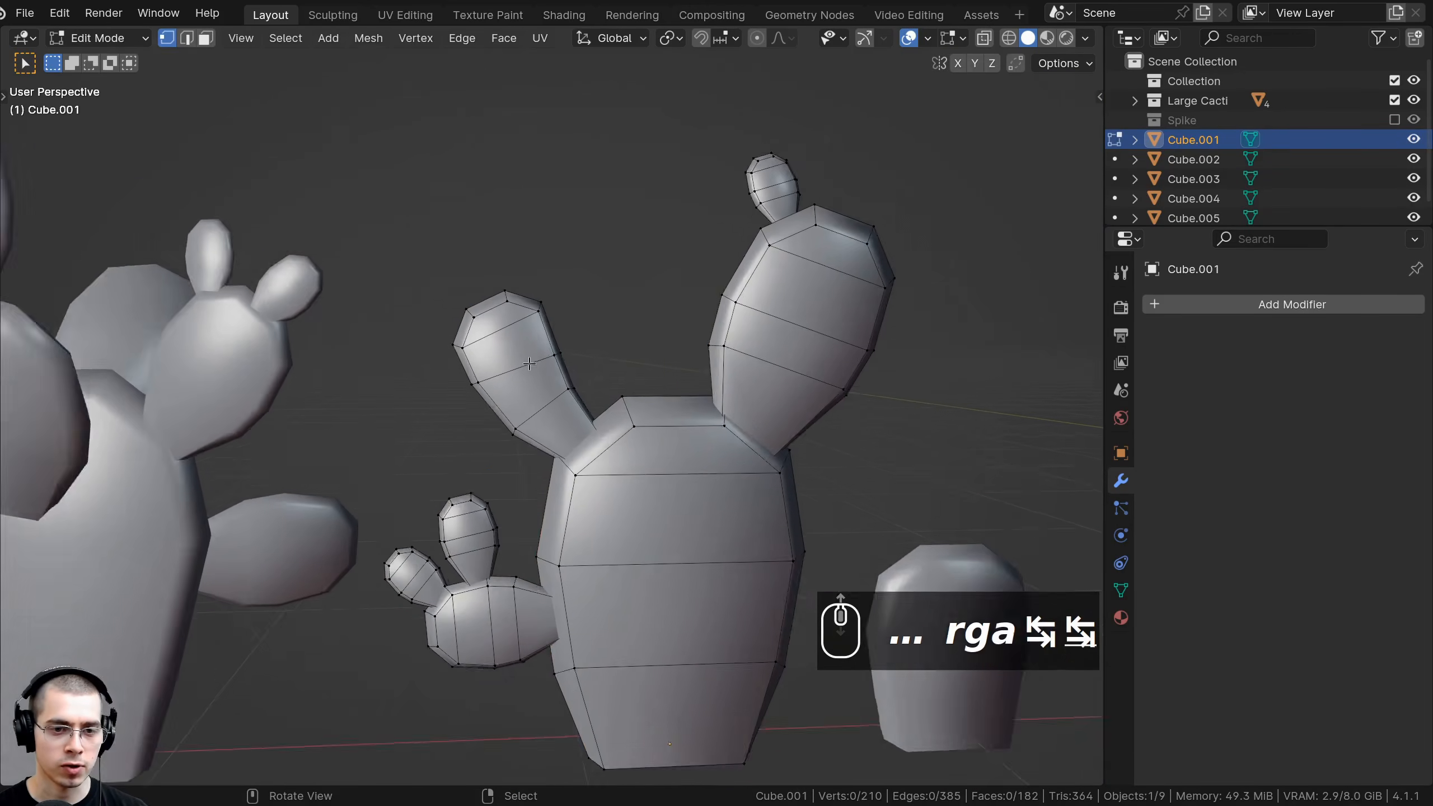
click(554, 348)
key(Return)
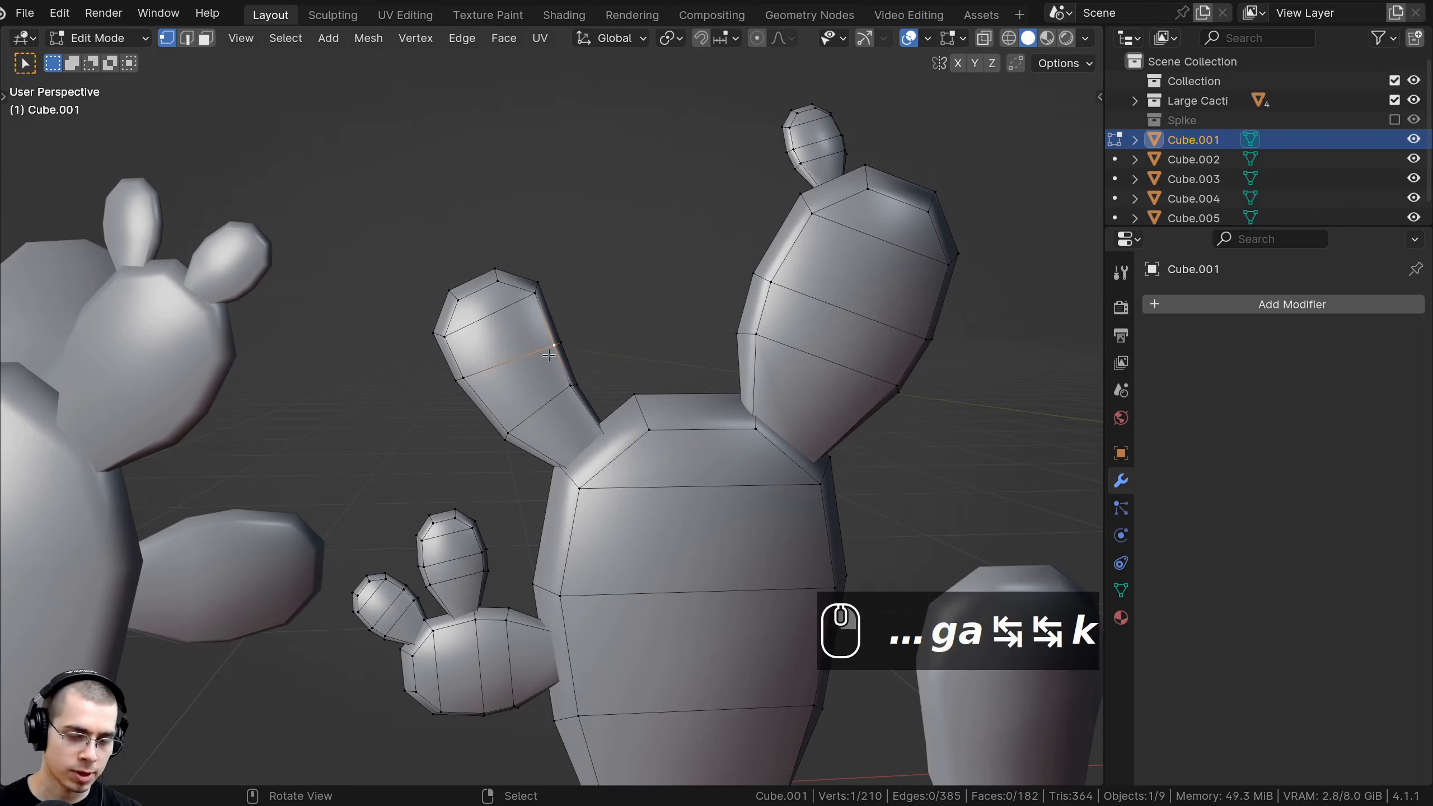
Select the linked arm, duplicate it and rotate it onto the pad.
key(l)
scroll(549, 355, down, 3)
key(shift+d)
key(r)
key(r)
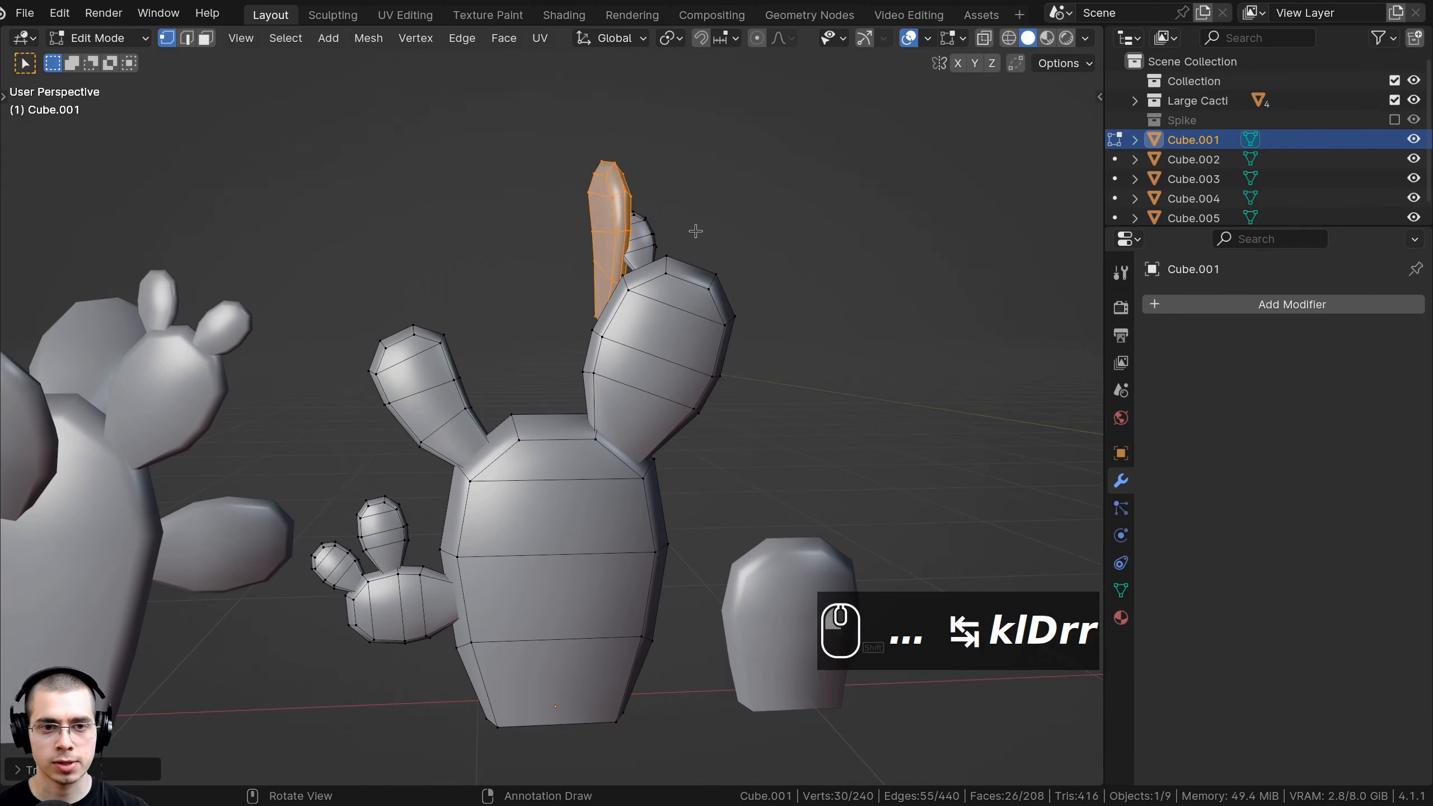
key(r)
key(r)
click(733, 224)
key(g)
click(863, 221)
middle_drag(862, 222, 841, 313)
scroll(841, 313, down, 1)
Duplicate another arm, place and rotate it on the pad's right side, and shrink its base loop.
key(shift+d)
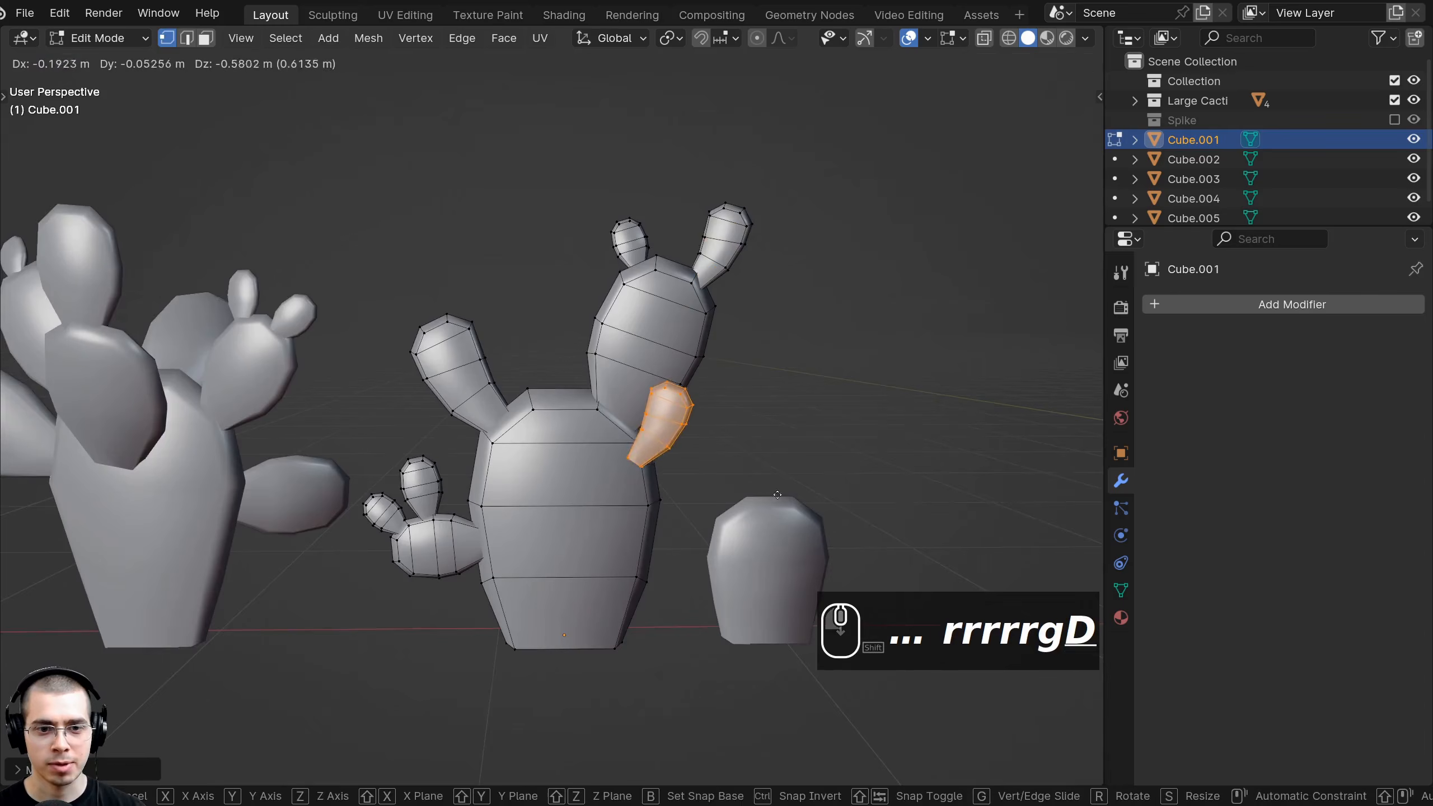
click(765, 519)
middle_drag(765, 518, 864, 492)
key(r)
click(830, 565)
scroll(829, 564, up, 1)
middle_drag(830, 564, 500, 451)
key(g)
click(579, 486)
key(g)
middle_drag(737, 501, 677, 463)
key(r)
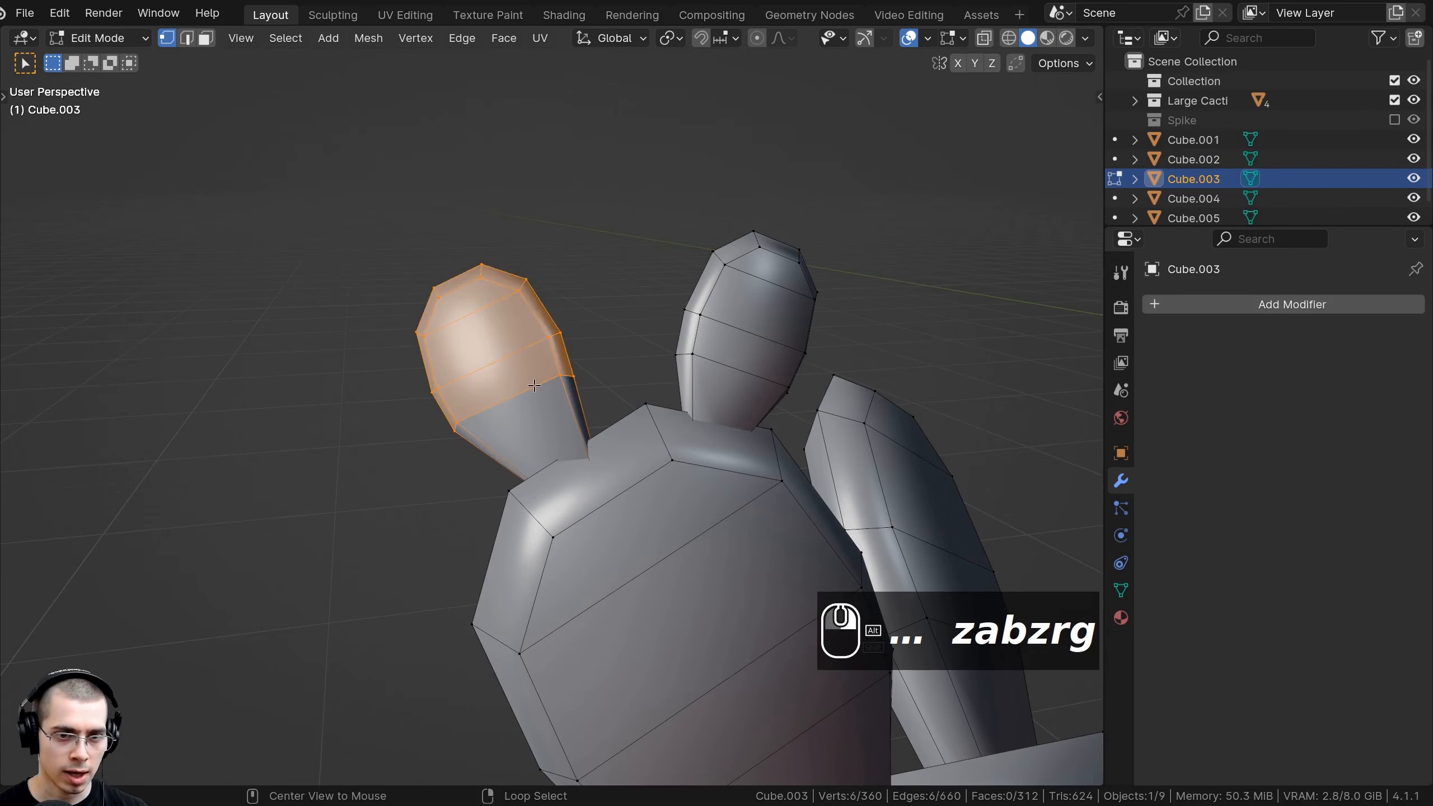
key(s)
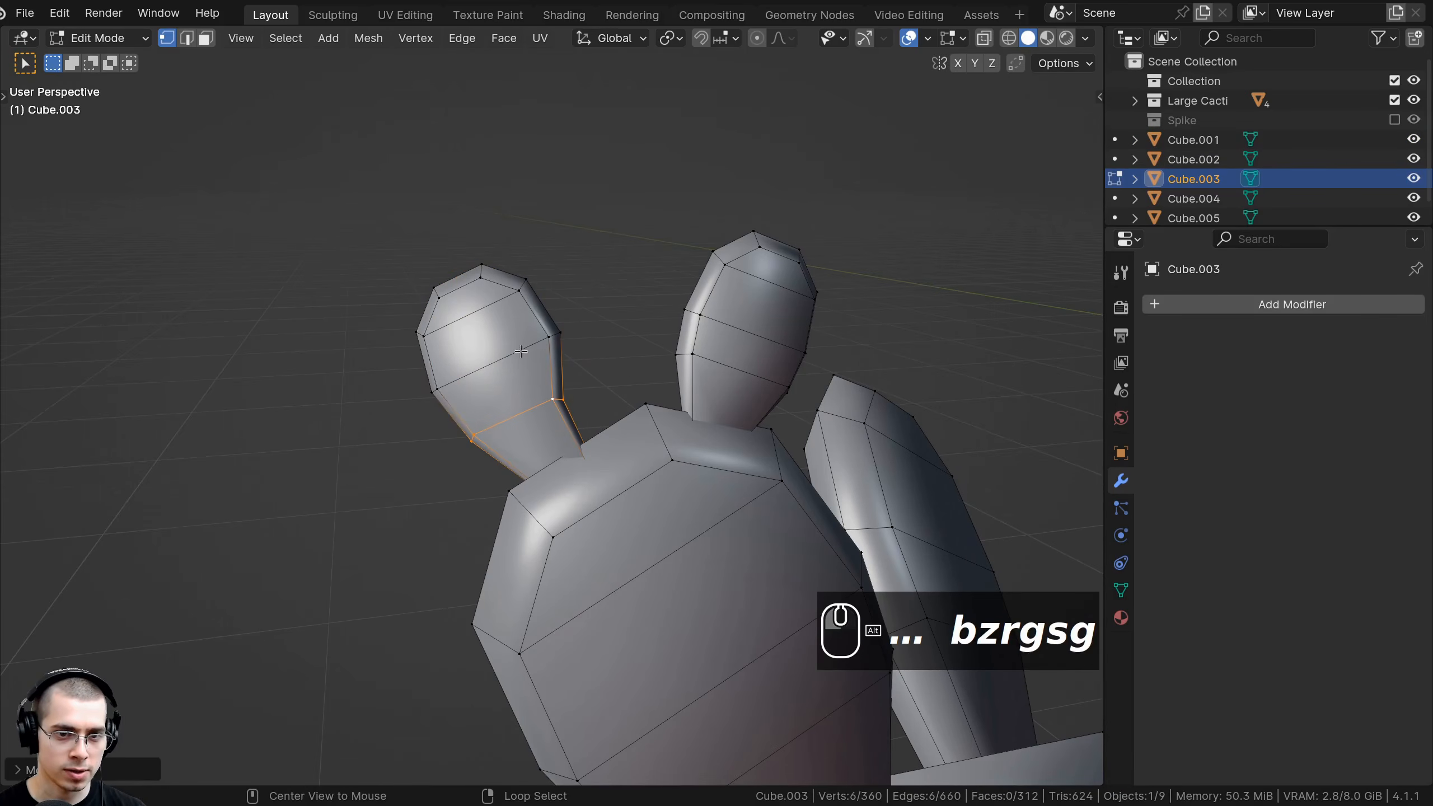
click(617, 359)
Shrink the remaining base edge loop to narrow the pad's bottom.
key(Tab)
scroll(629, 404, down, 8)
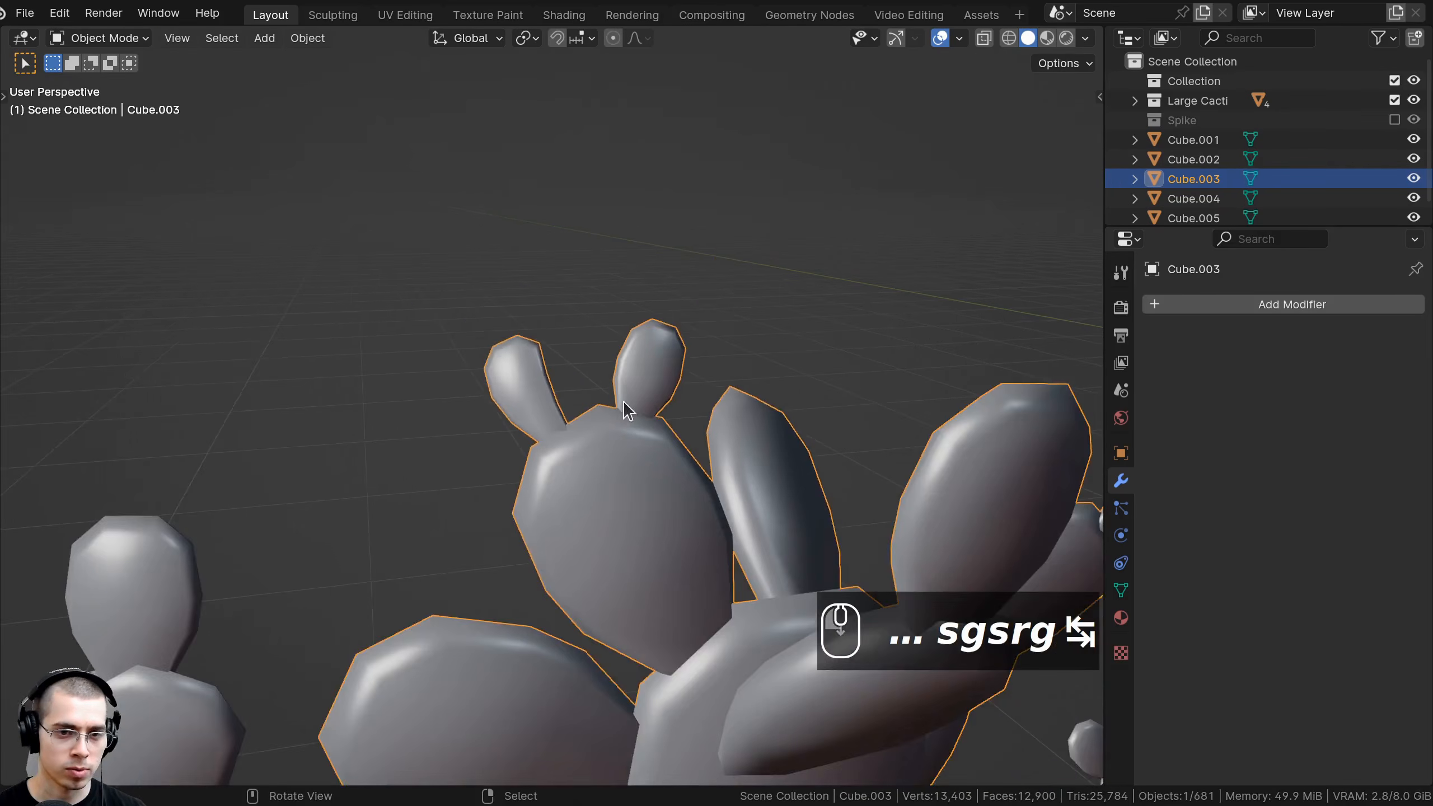
key(a)
middle_drag(574, 390, 537, 431)
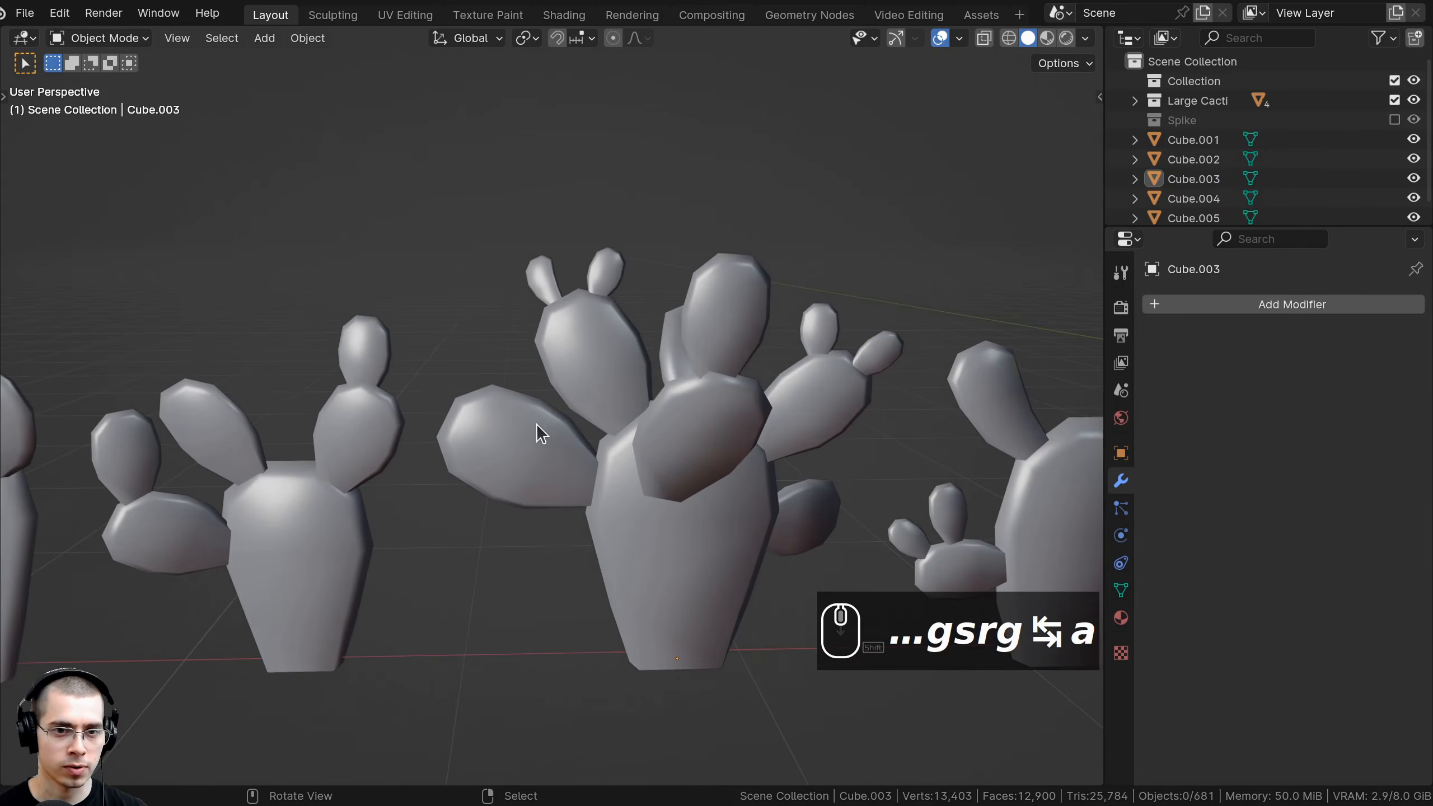
key(Tab)
key(s)
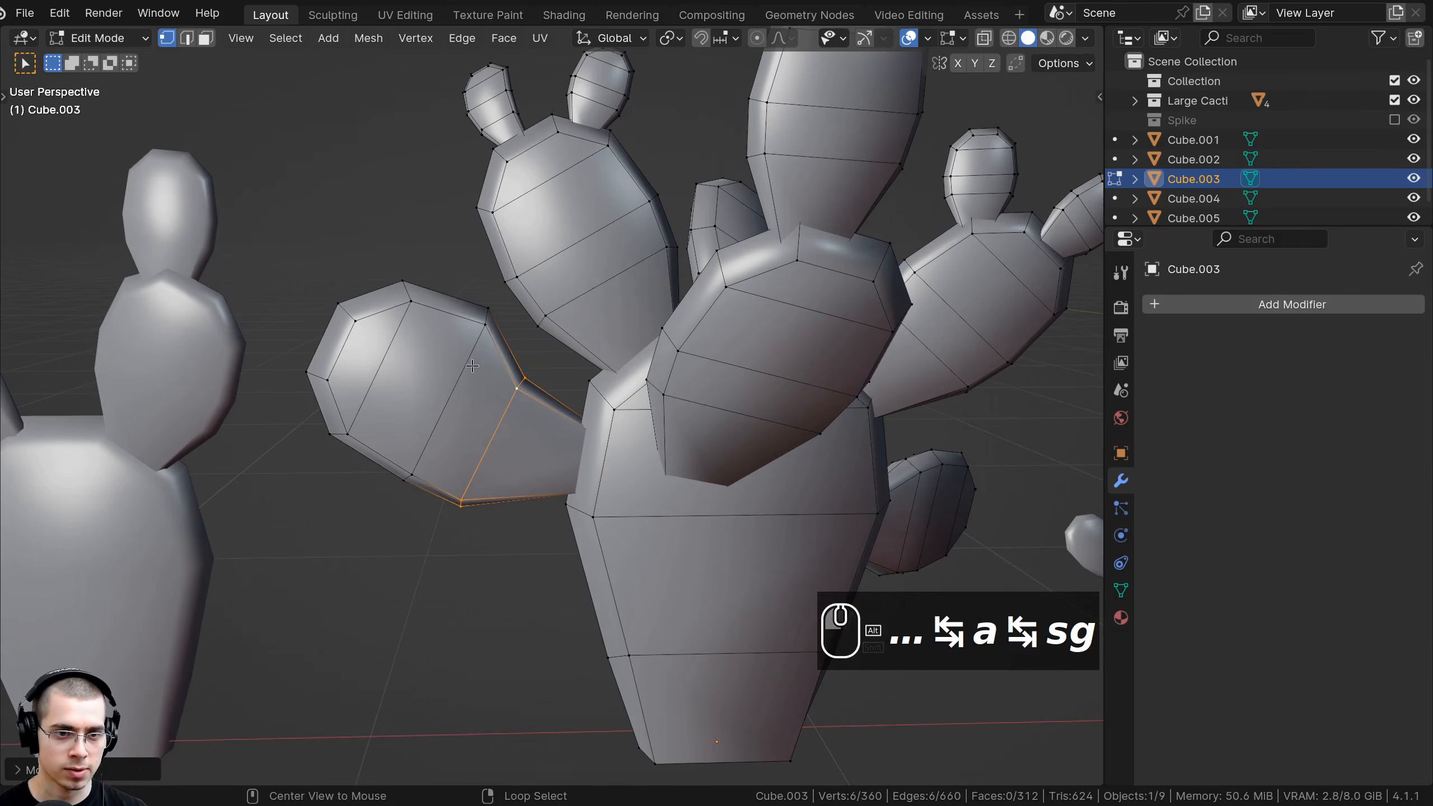
key(s)
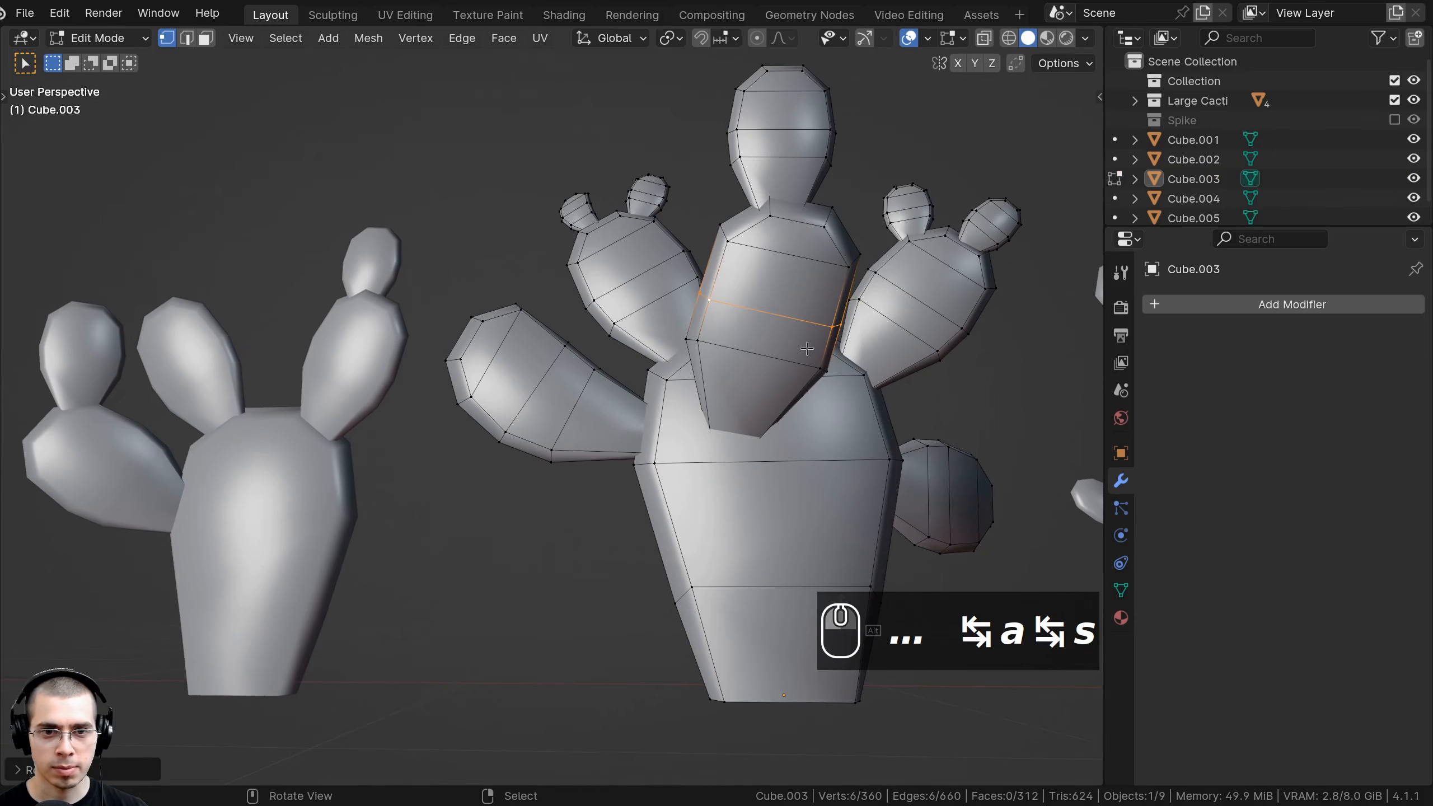
key(s)
click(872, 362)
key(Tab)
scroll(790, 357, down, 5)
Deselect everything and save the scene file.
right_click(661, 375)
key(a)
key(a)
shift+middle_drag(659, 377, 652, 333)
scroll(592, 440, down, 3)
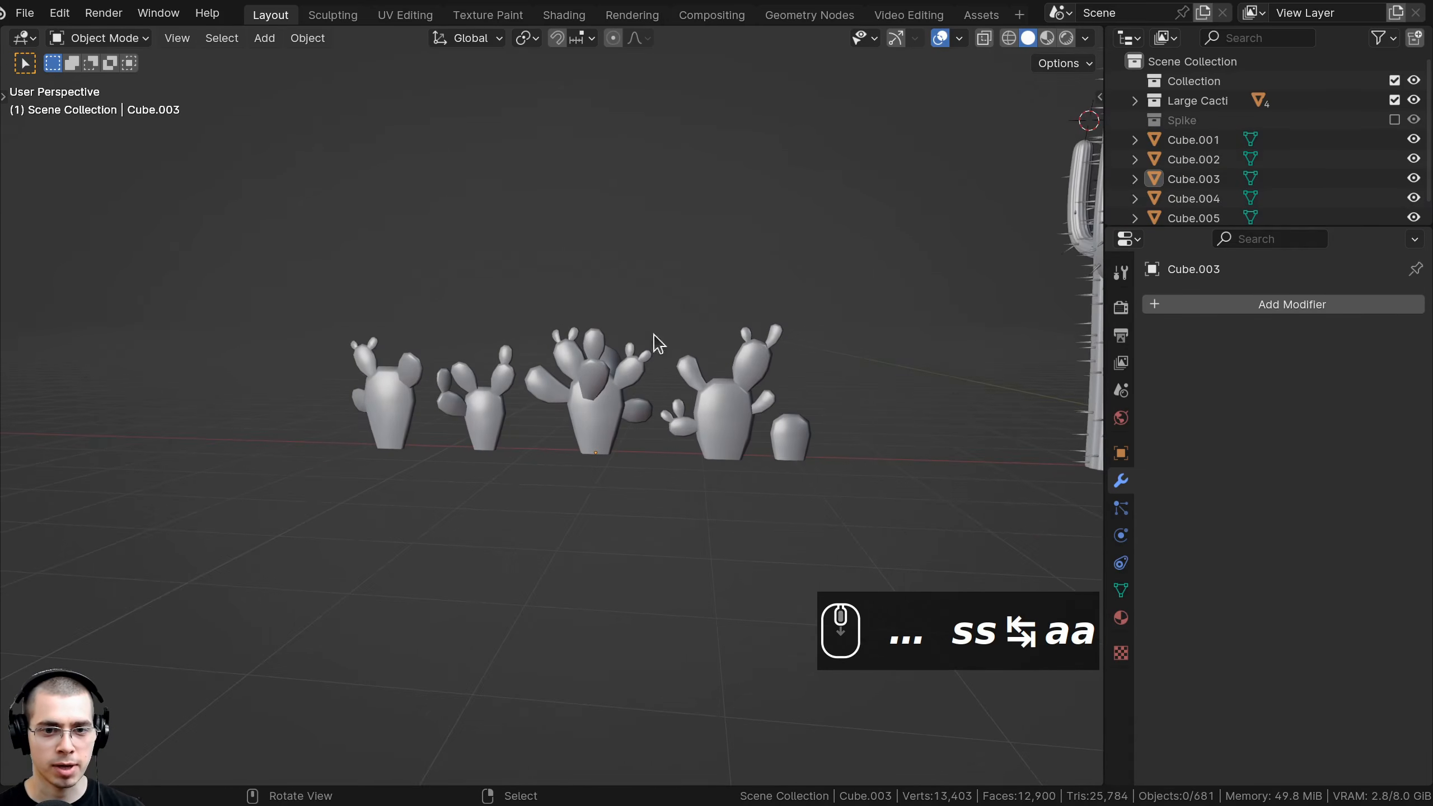
middle_drag(361, 390, 592, 426)
key(ctrl+s)
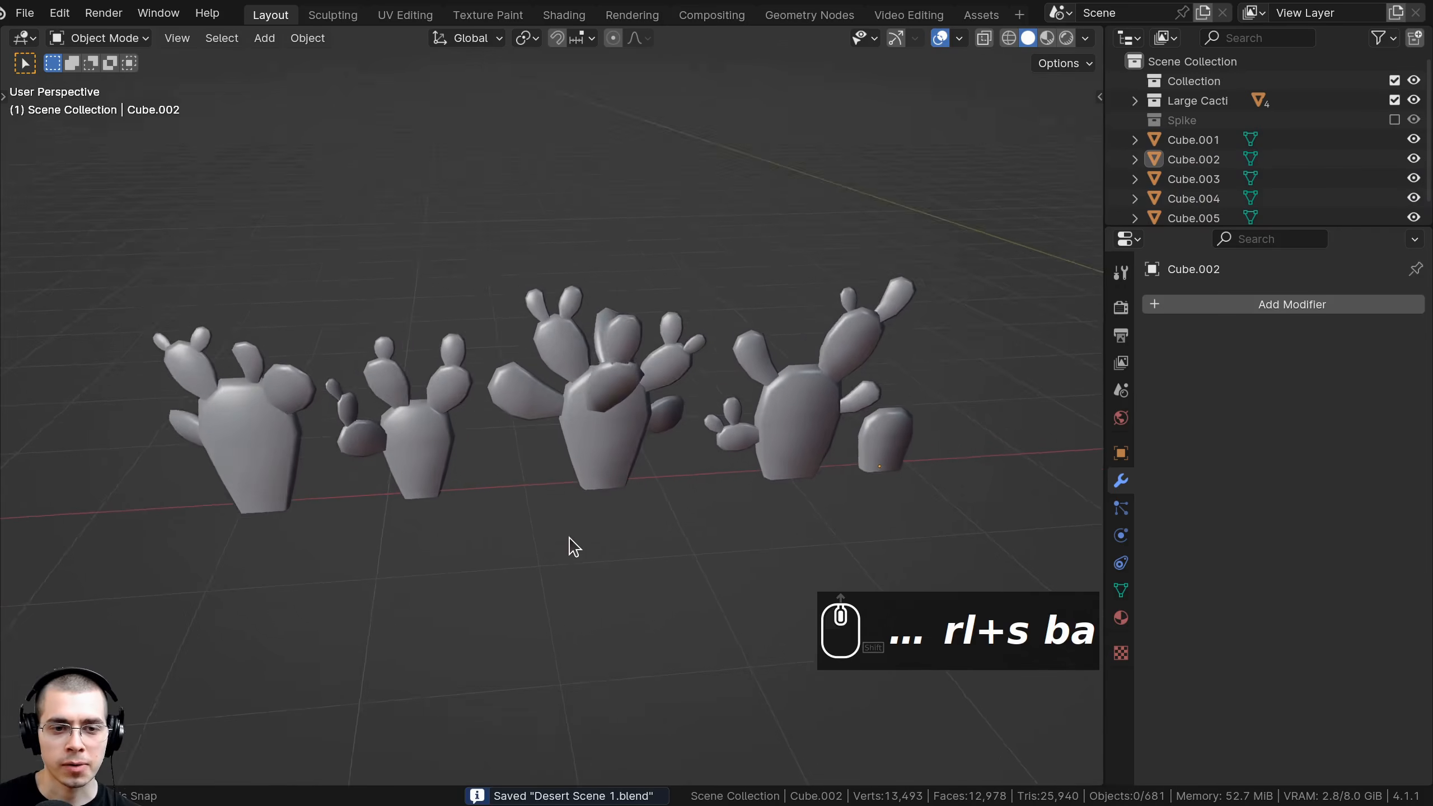
middle_drag(569, 547, 570, 475)
Select the tall saguaro and rename its GeometryNodes modifier to Spikes.
drag(980, 303, 110, 590)
key(a)
middle_drag(464, 485, 547, 476)
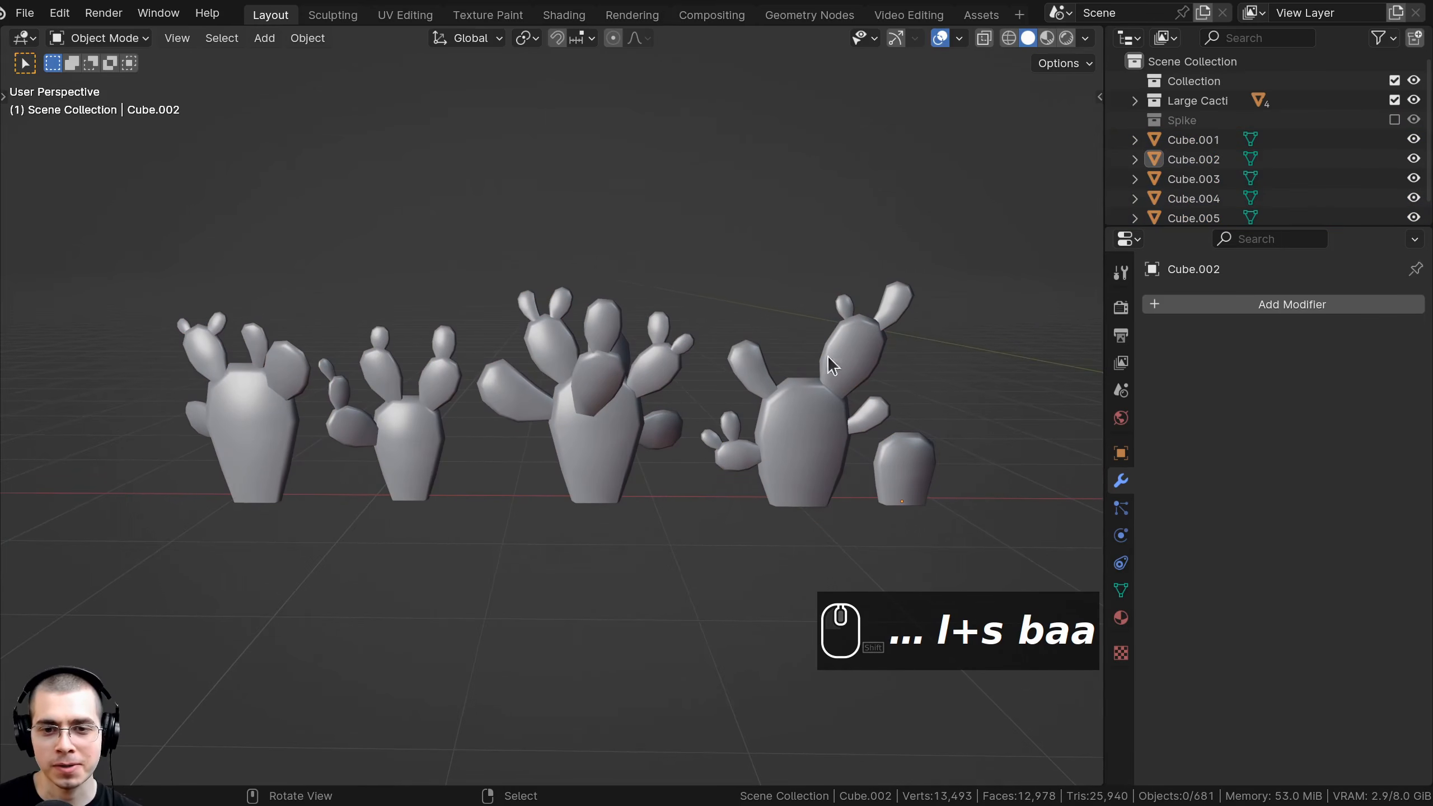
scroll(832, 365, down, 4)
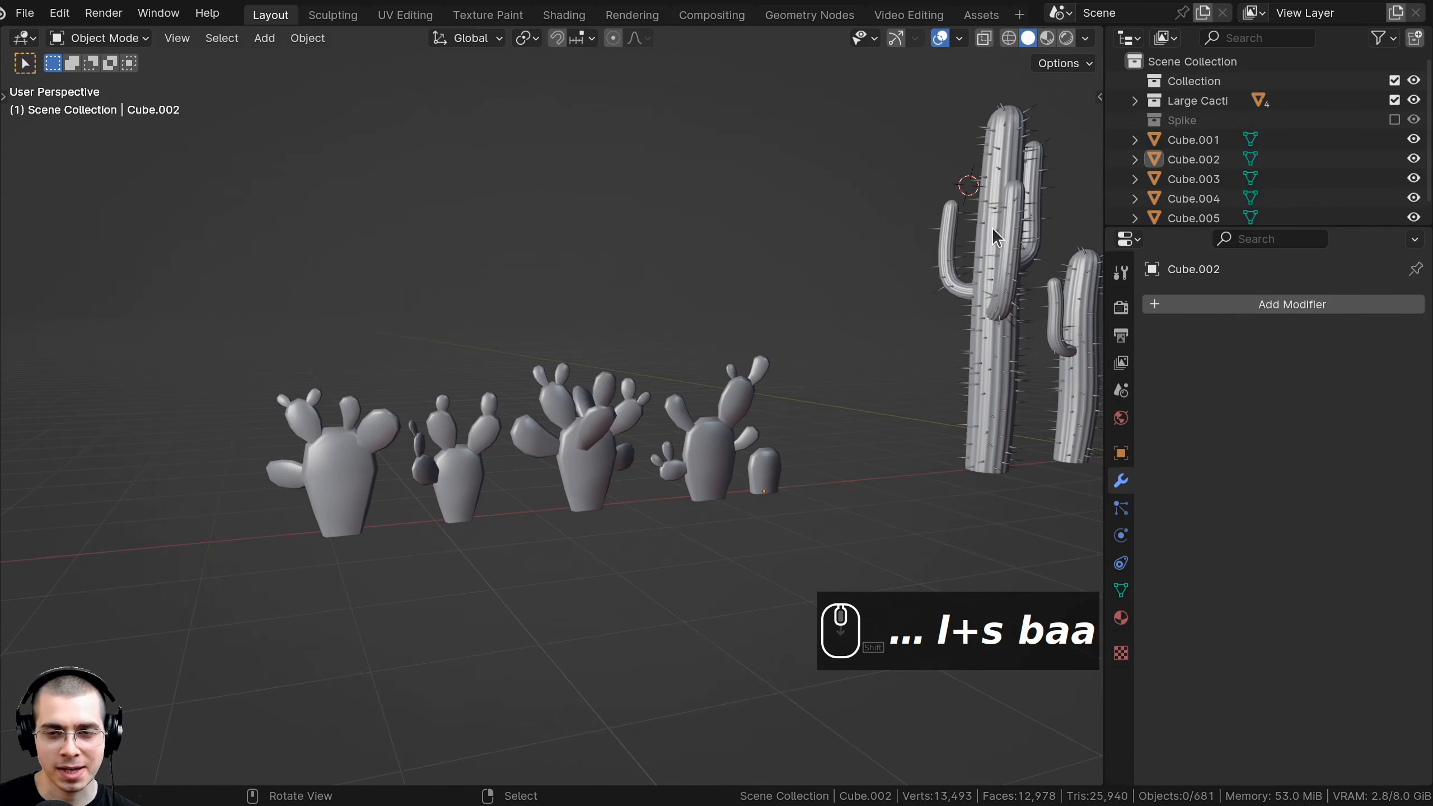
click(985, 218)
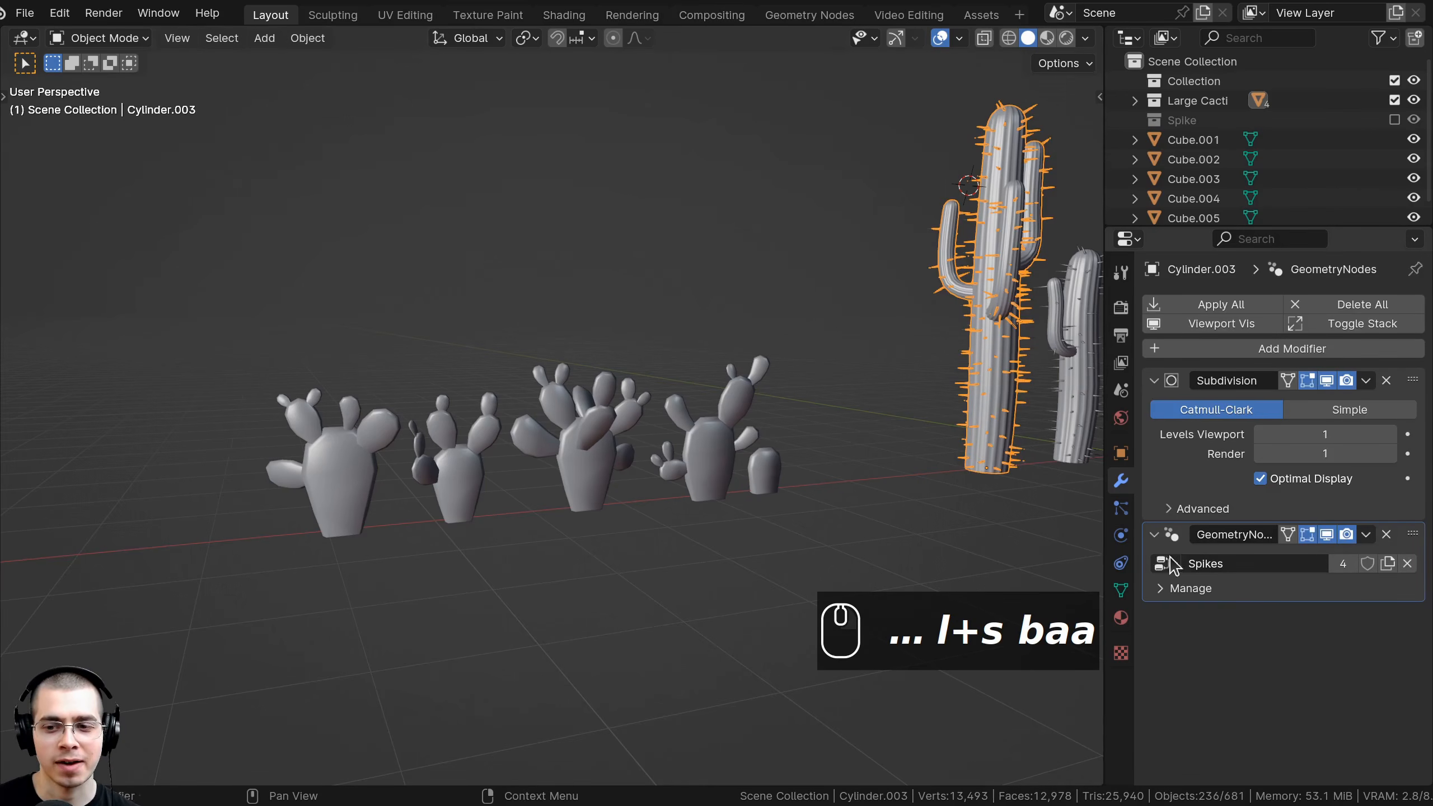
middle_drag(609, 398, 625, 395)
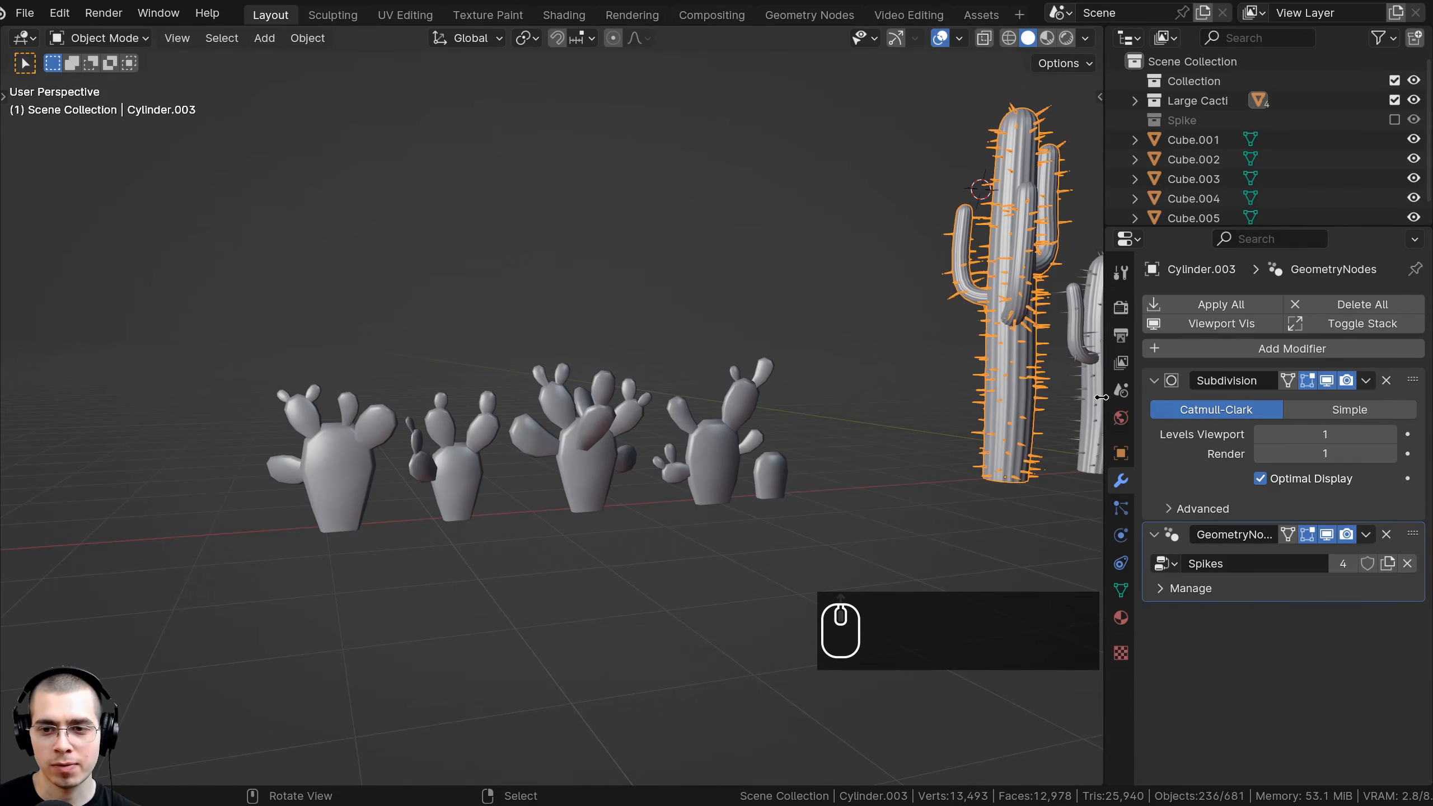
drag(1100, 397, 1061, 397)
shift+middle_drag(1044, 238, 912, 228)
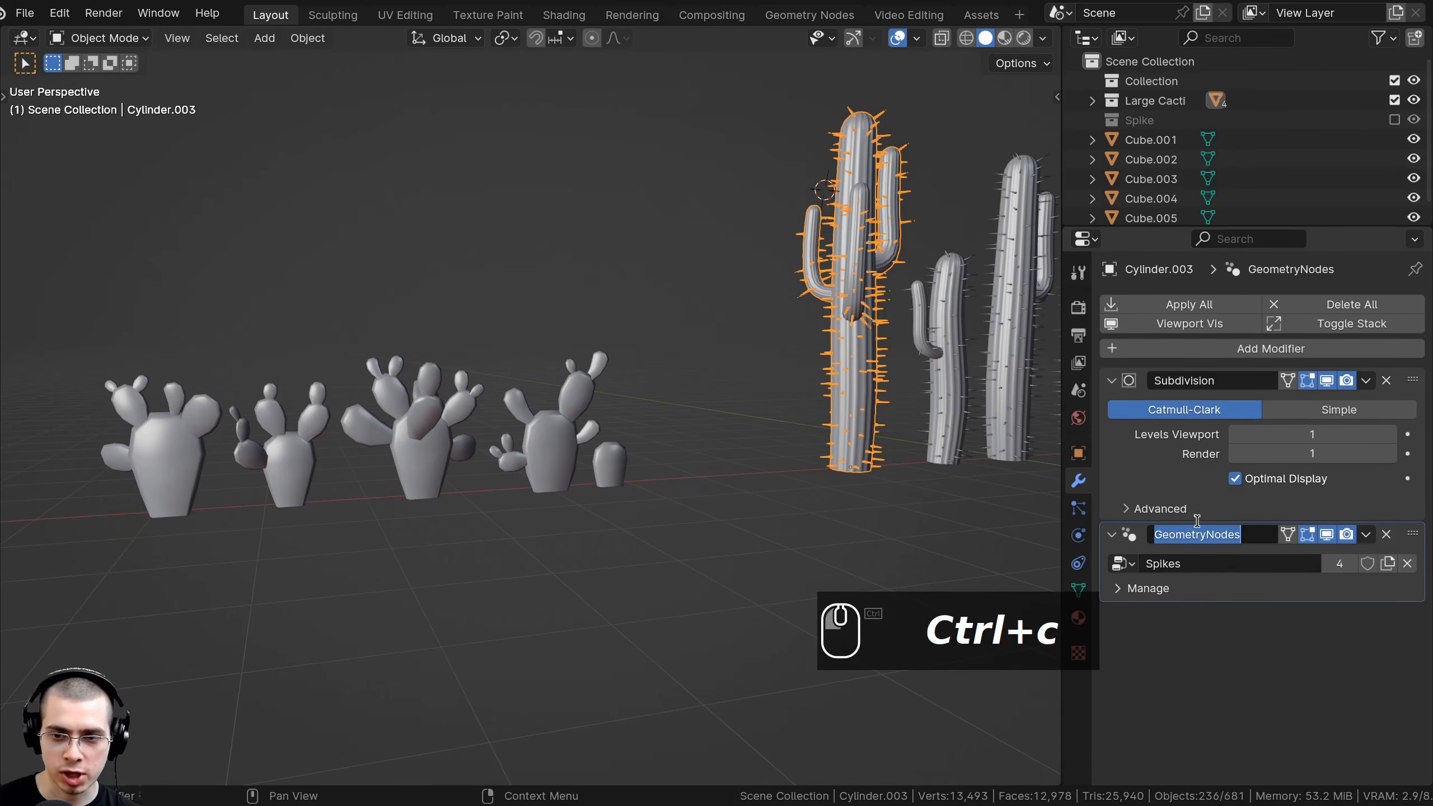
text(Spikes)
key(Return)
shift+middle_drag(872, 249, 881, 253)
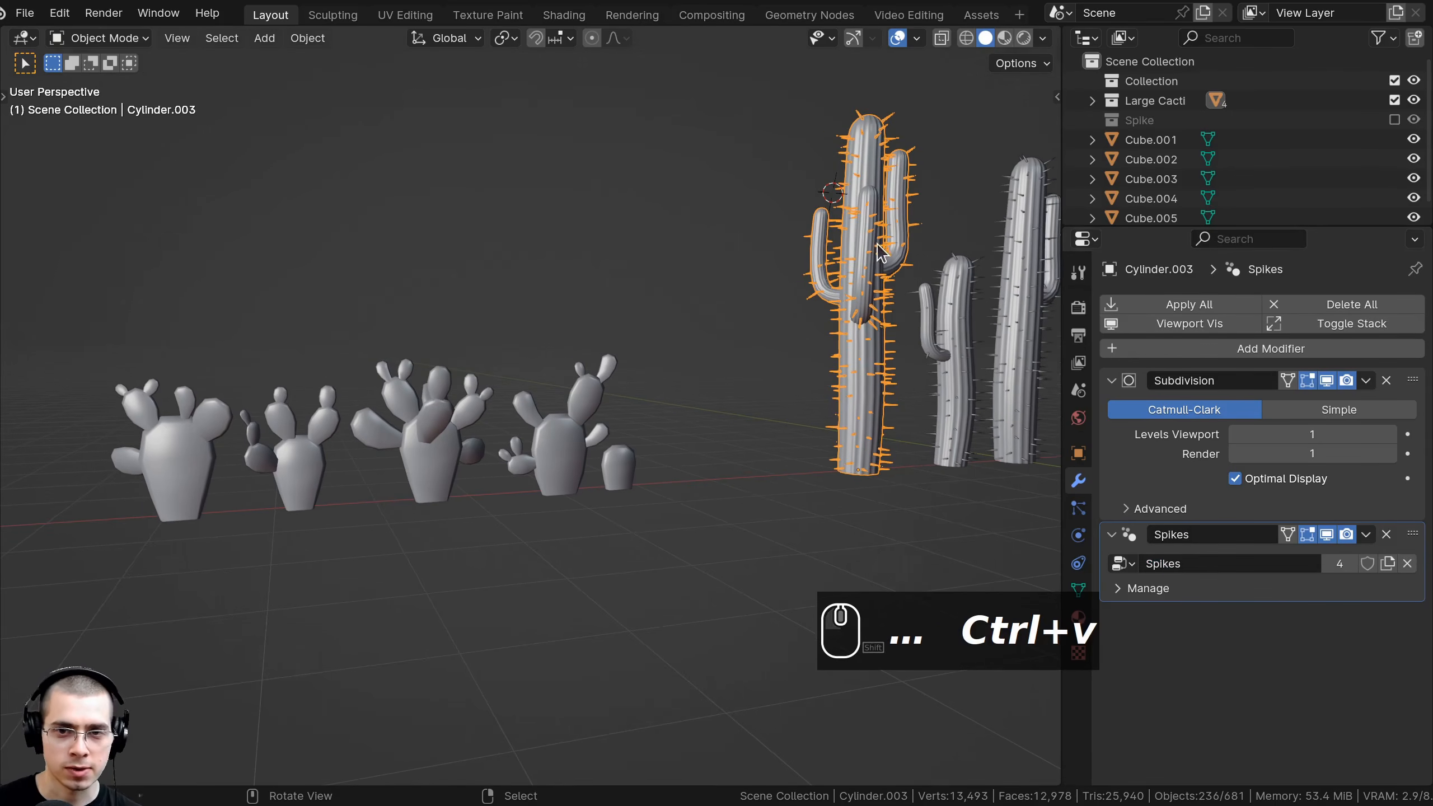
Select the five prickly pears with the saguaro active, then bring up the Ctrl+L link menu.
shift+click(194, 448)
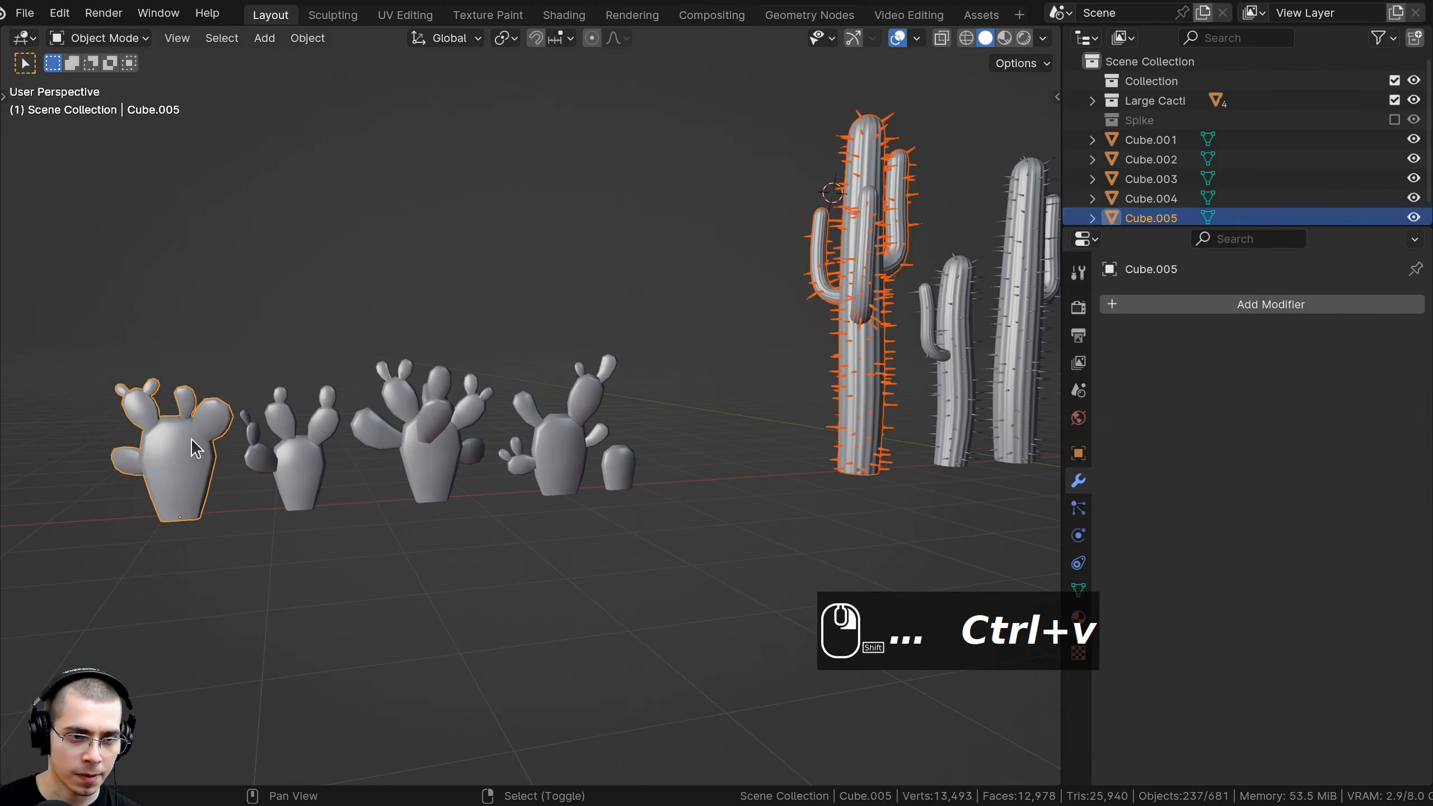
shift+click(275, 457)
shift+click(403, 464)
shift+click(572, 456)
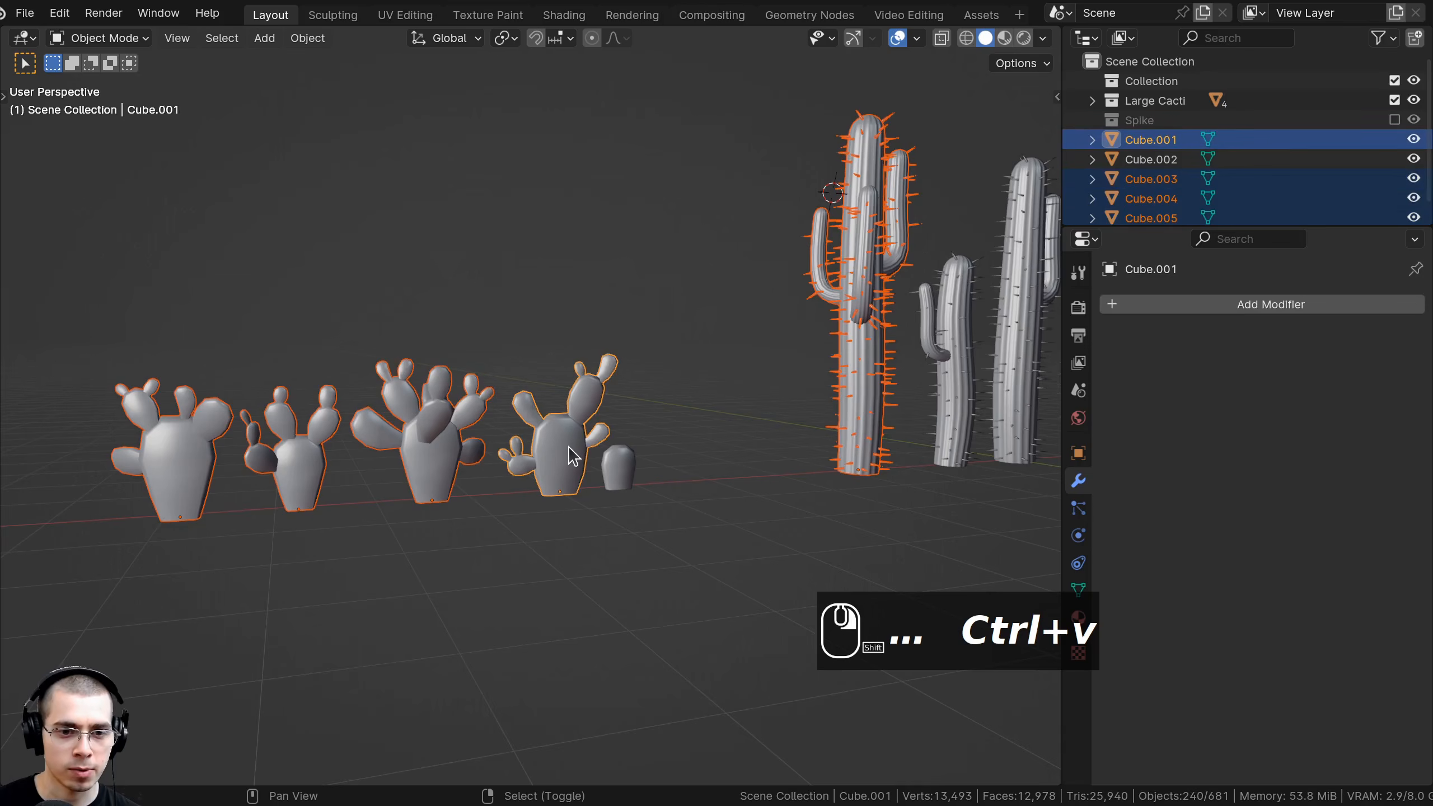
shift+click(618, 470)
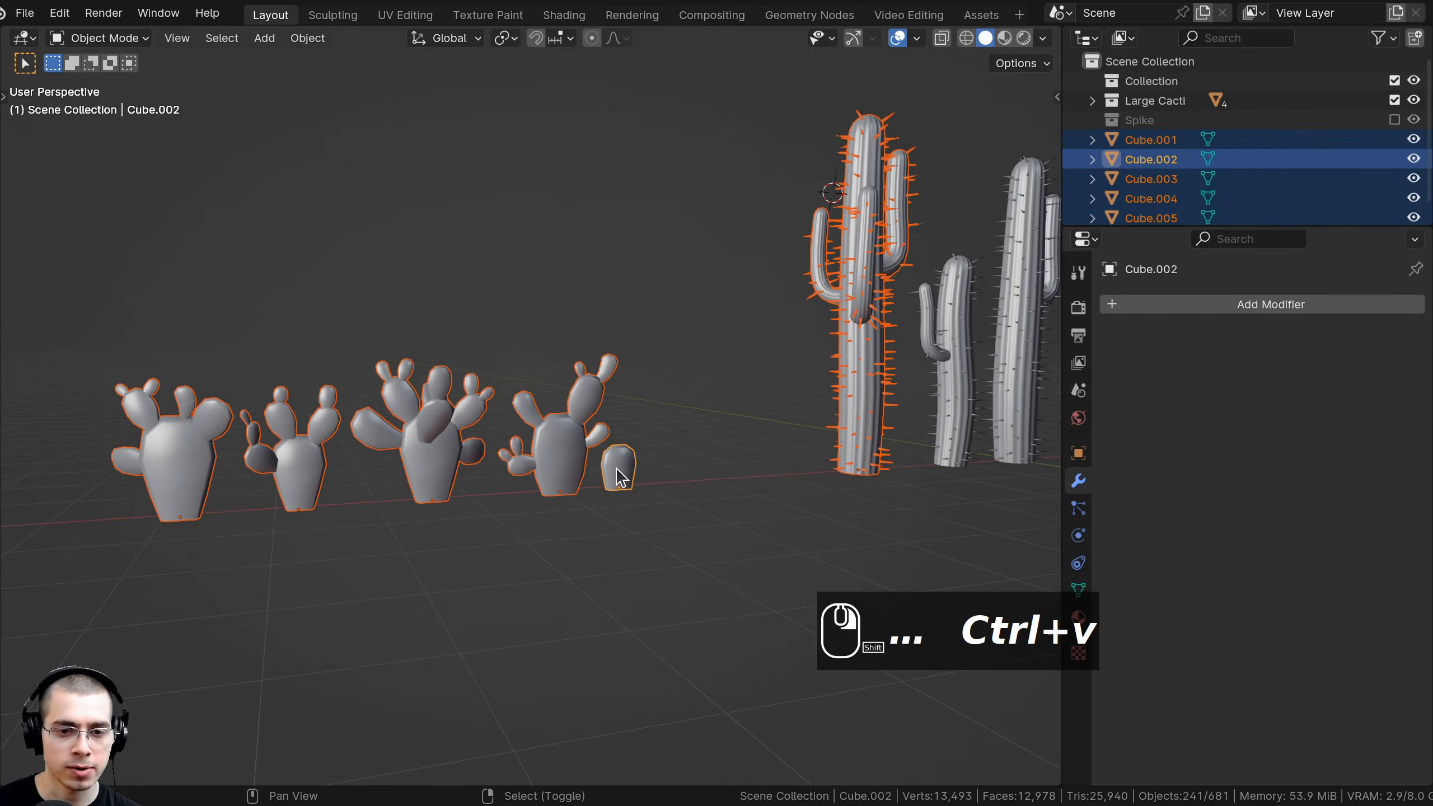
shift+click(883, 224)
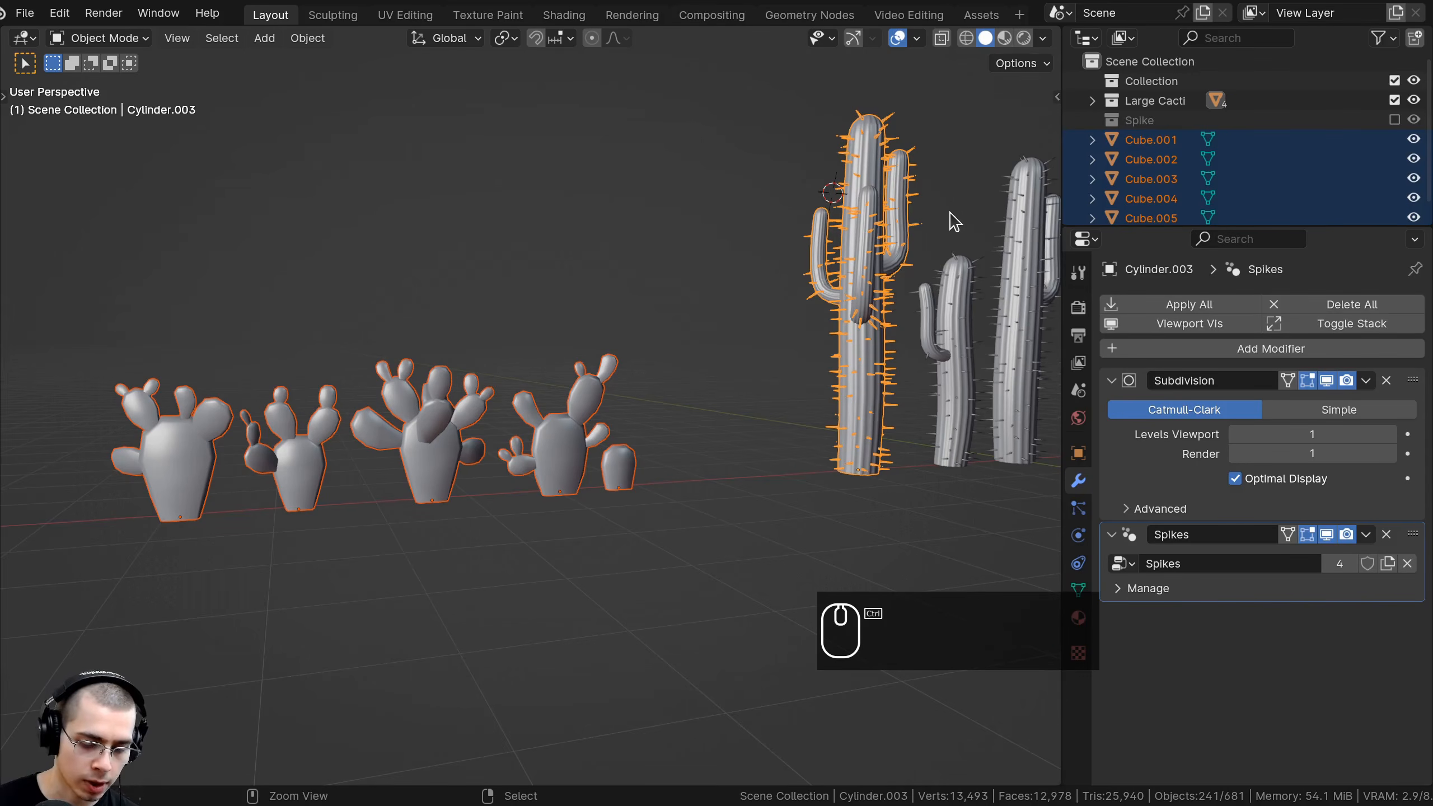
key(ctrl+l)
Copy the saguaro's Subdivision and Spikes modifiers onto the prickly pears.
click(892, 214)
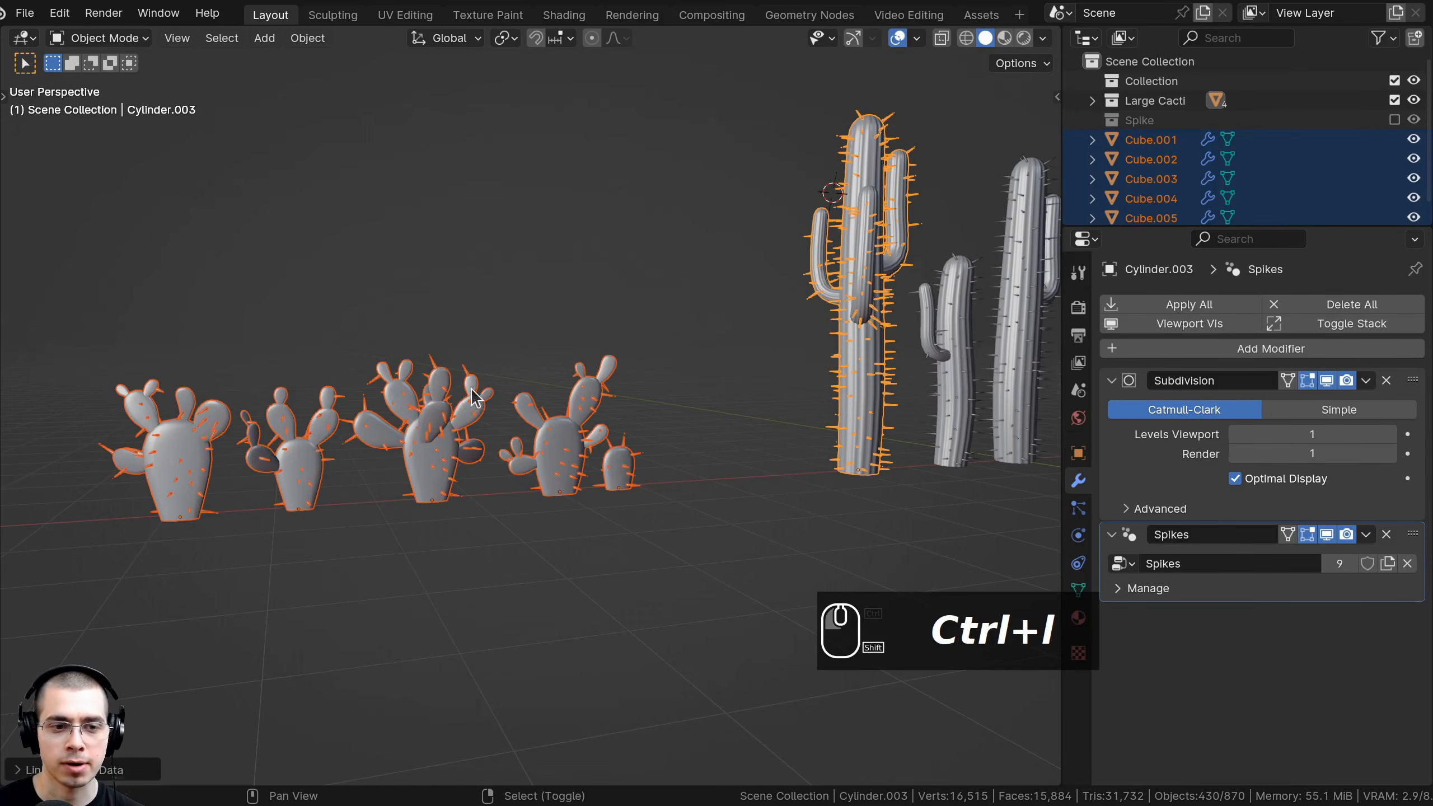
scroll(453, 395, up, 3)
key(a)
shift+middle_drag(453, 394, 530, 361)
scroll(282, 336, up, 1)
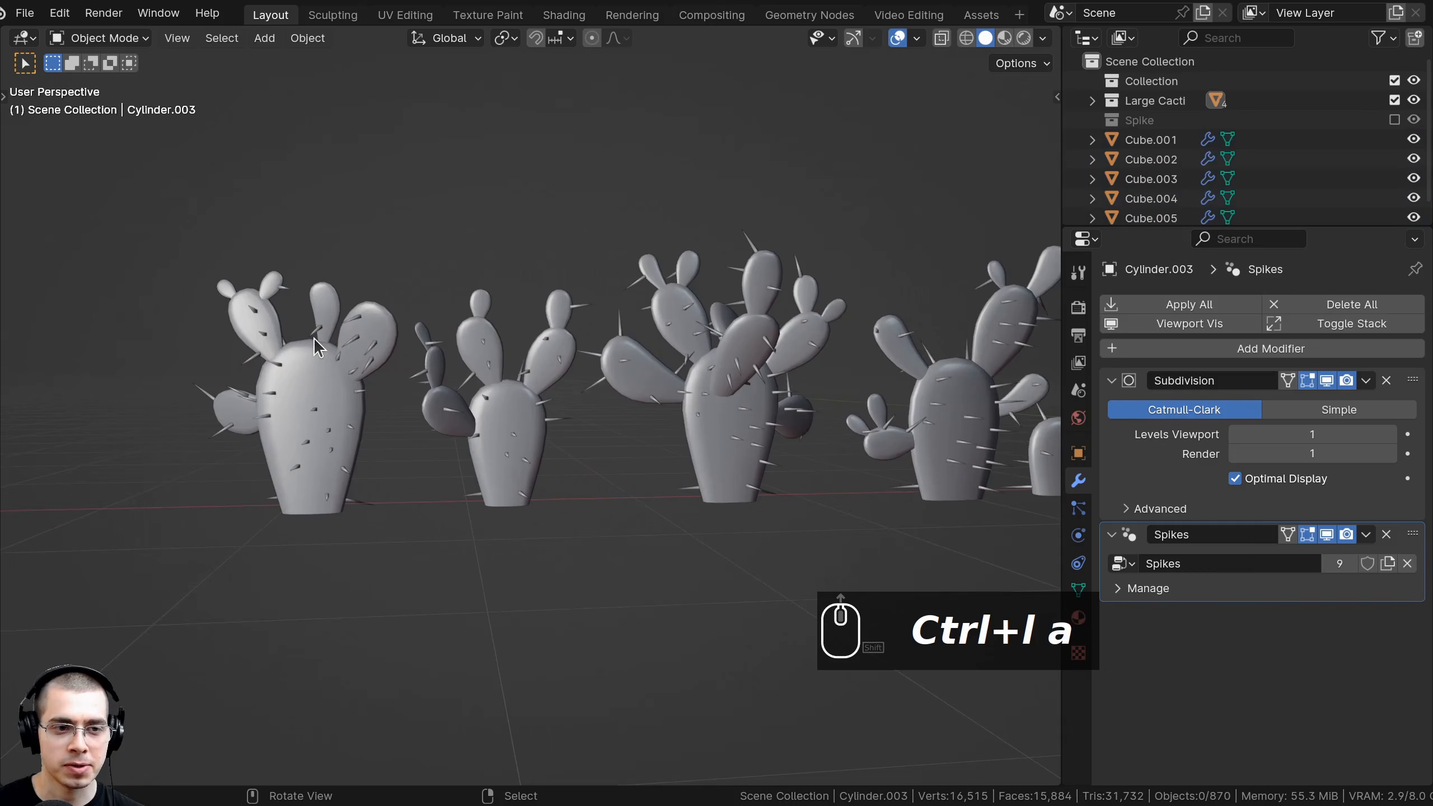
click(340, 347)
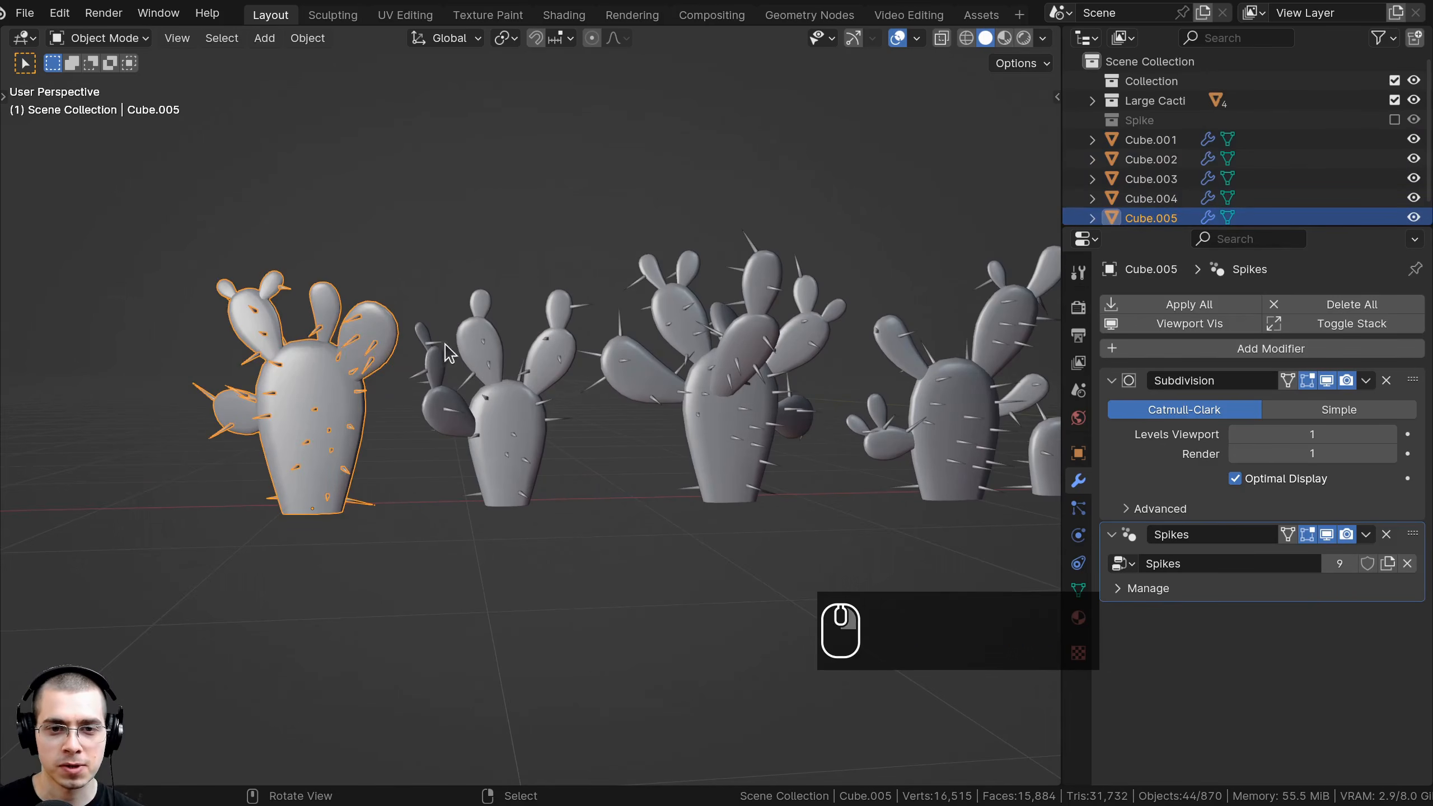
scroll(732, 366, down, 2)
middle_drag(731, 367, 735, 379)
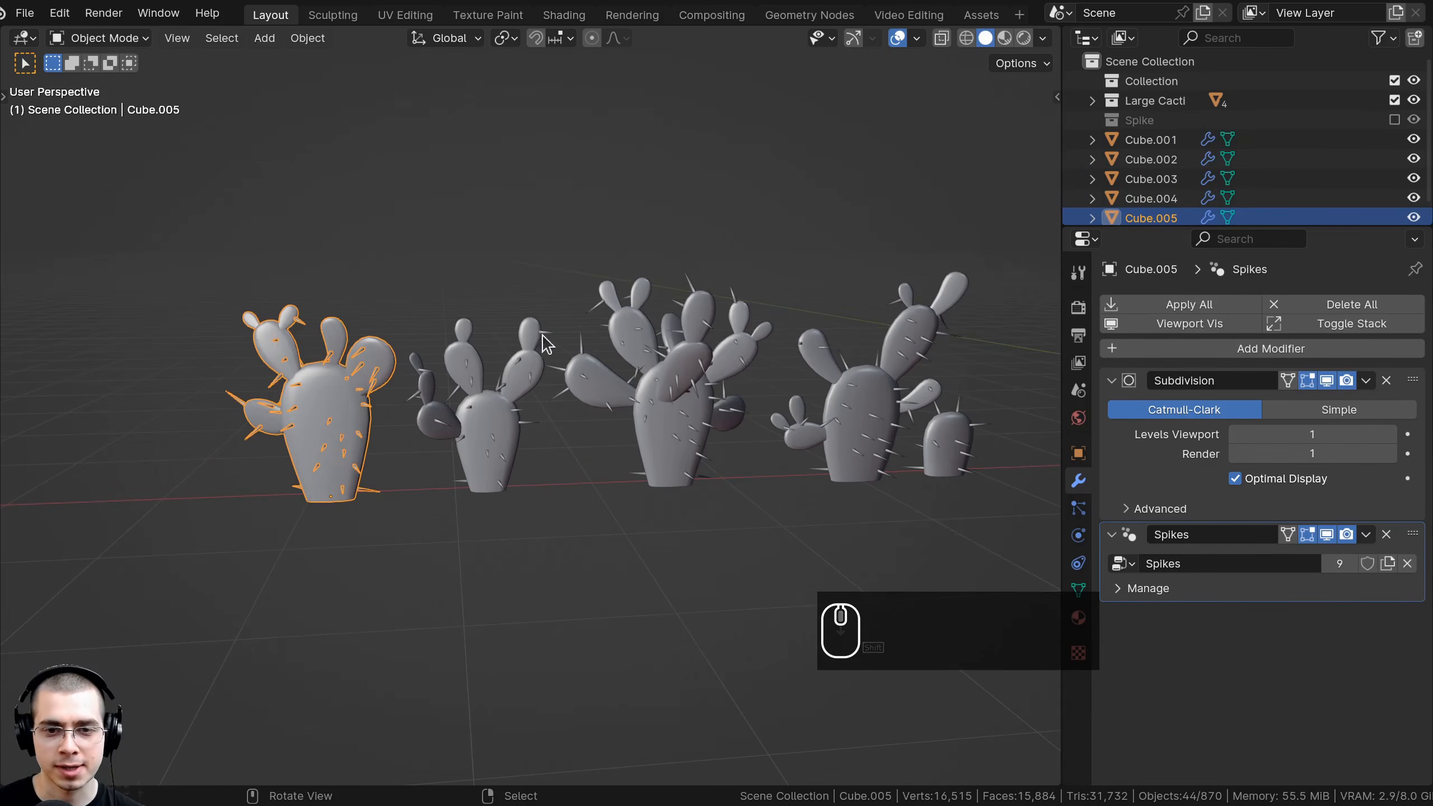
scroll(586, 338, up, 3)
key(a)
scroll(663, 333, down, 3)
middle_drag(660, 326, 574, 356)
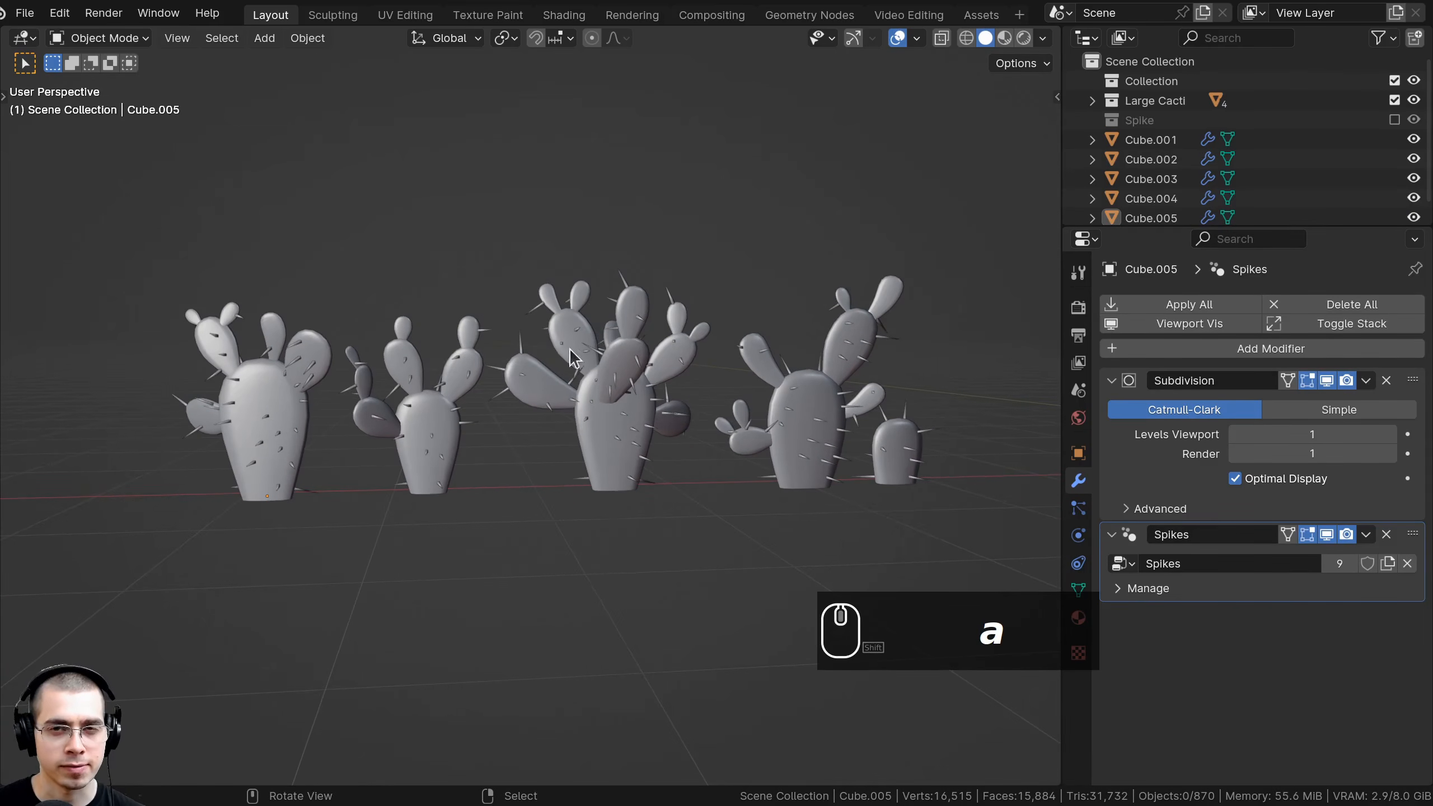
Delete the Subdivision modifier from each of the four prickly pears in turn.
click(284, 375)
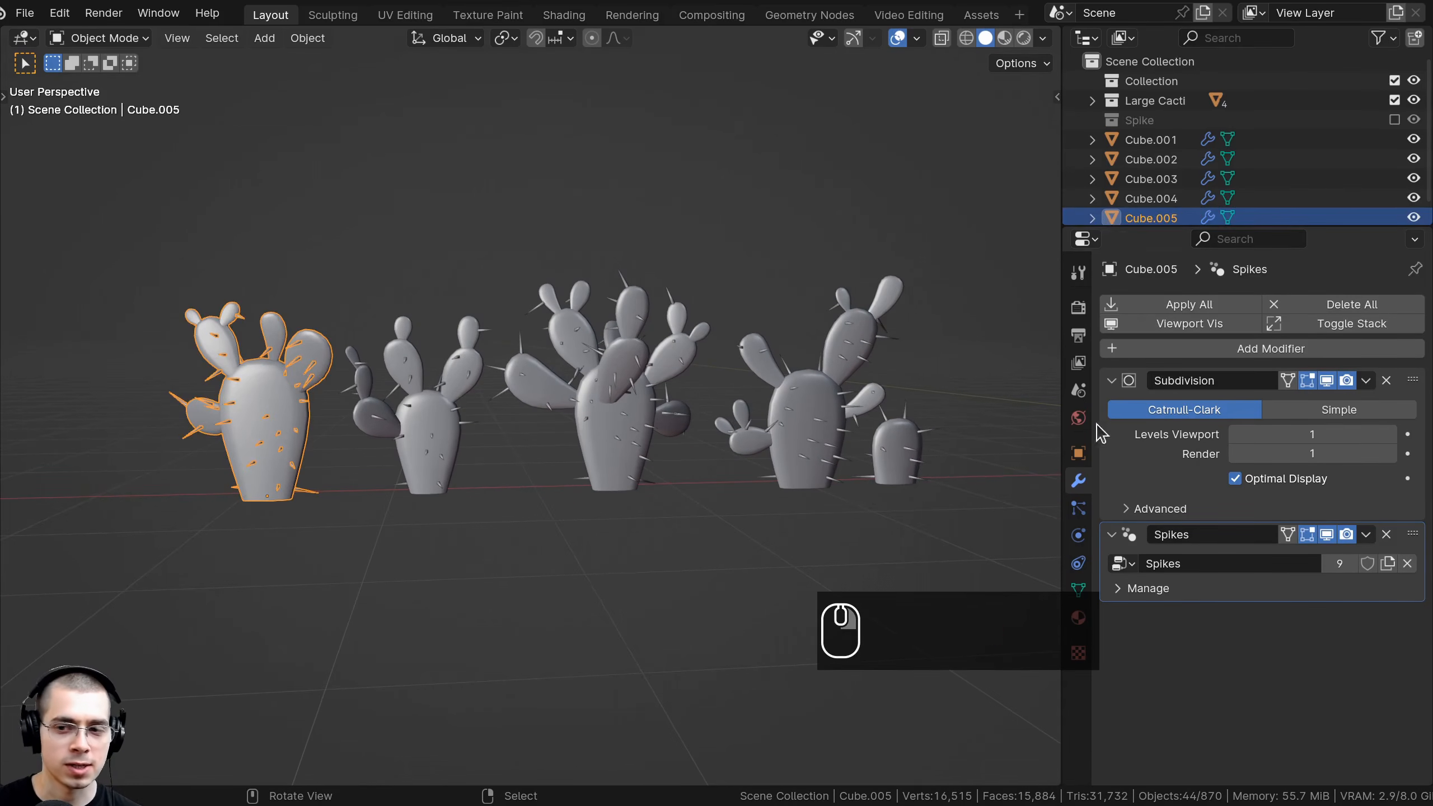
click(1387, 381)
click(427, 416)
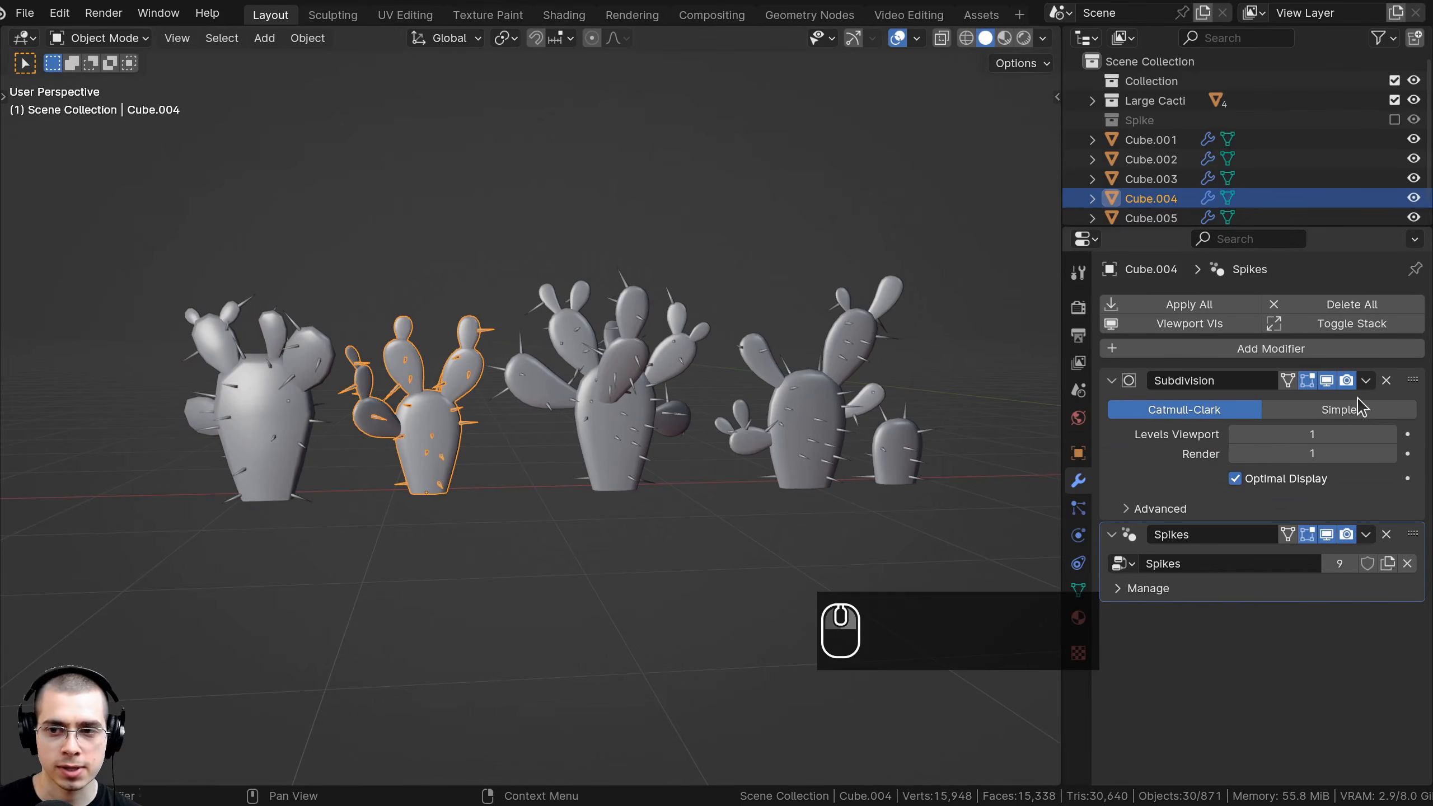
click(1387, 381)
click(619, 413)
click(1386, 381)
click(837, 384)
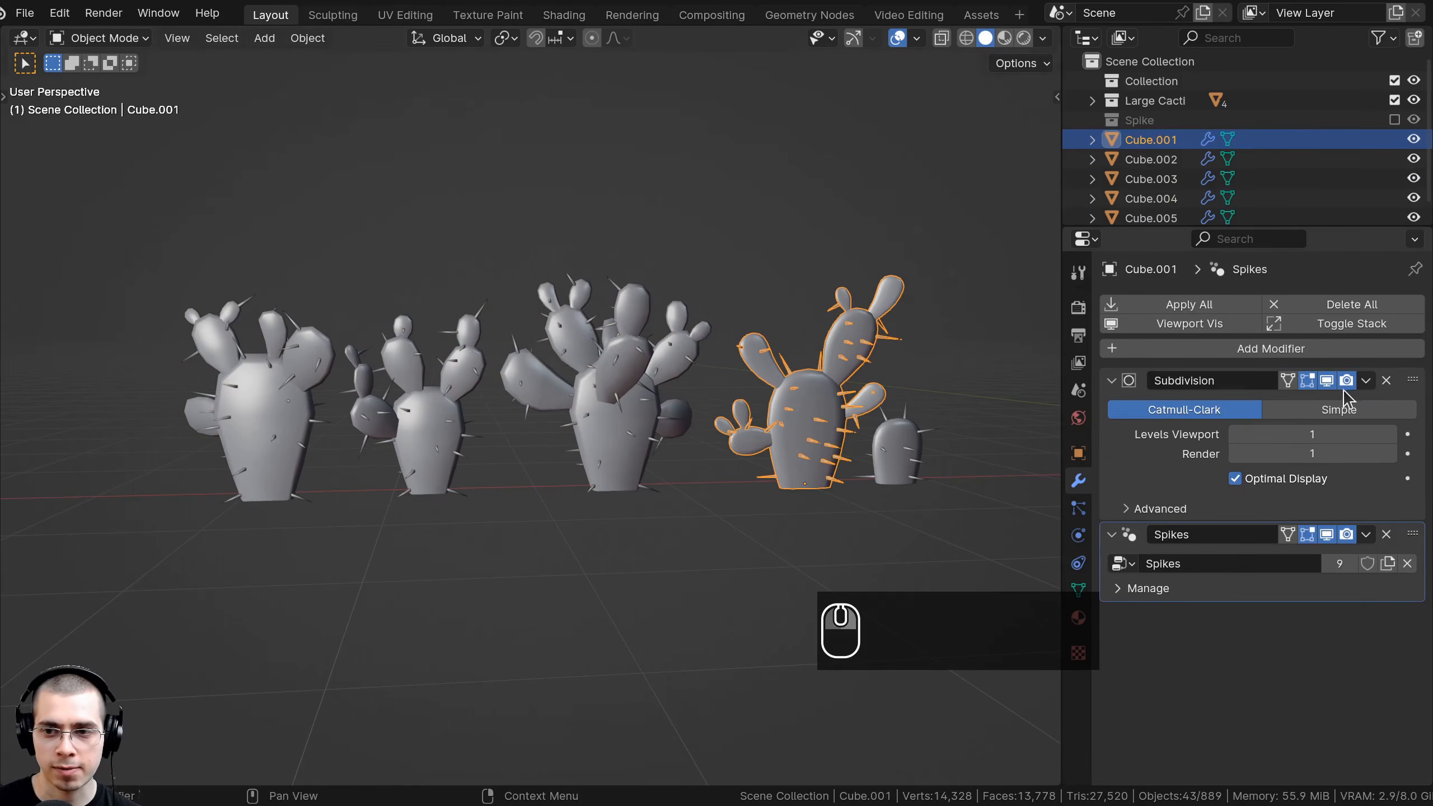
click(1386, 382)
middle_drag(592, 413, 790, 234)
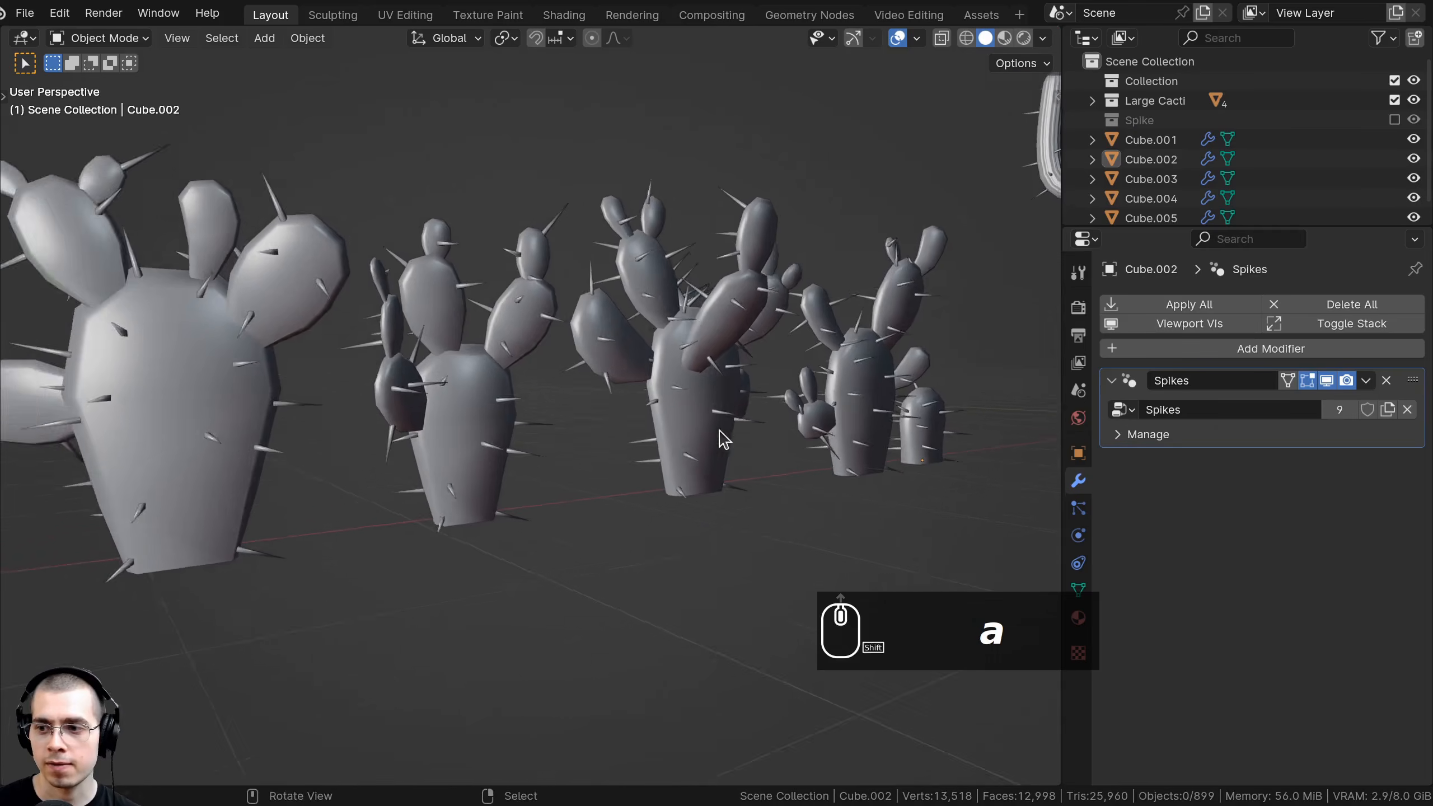
scroll(716, 432, down, 5)
drag(790, 225, 231, 524)
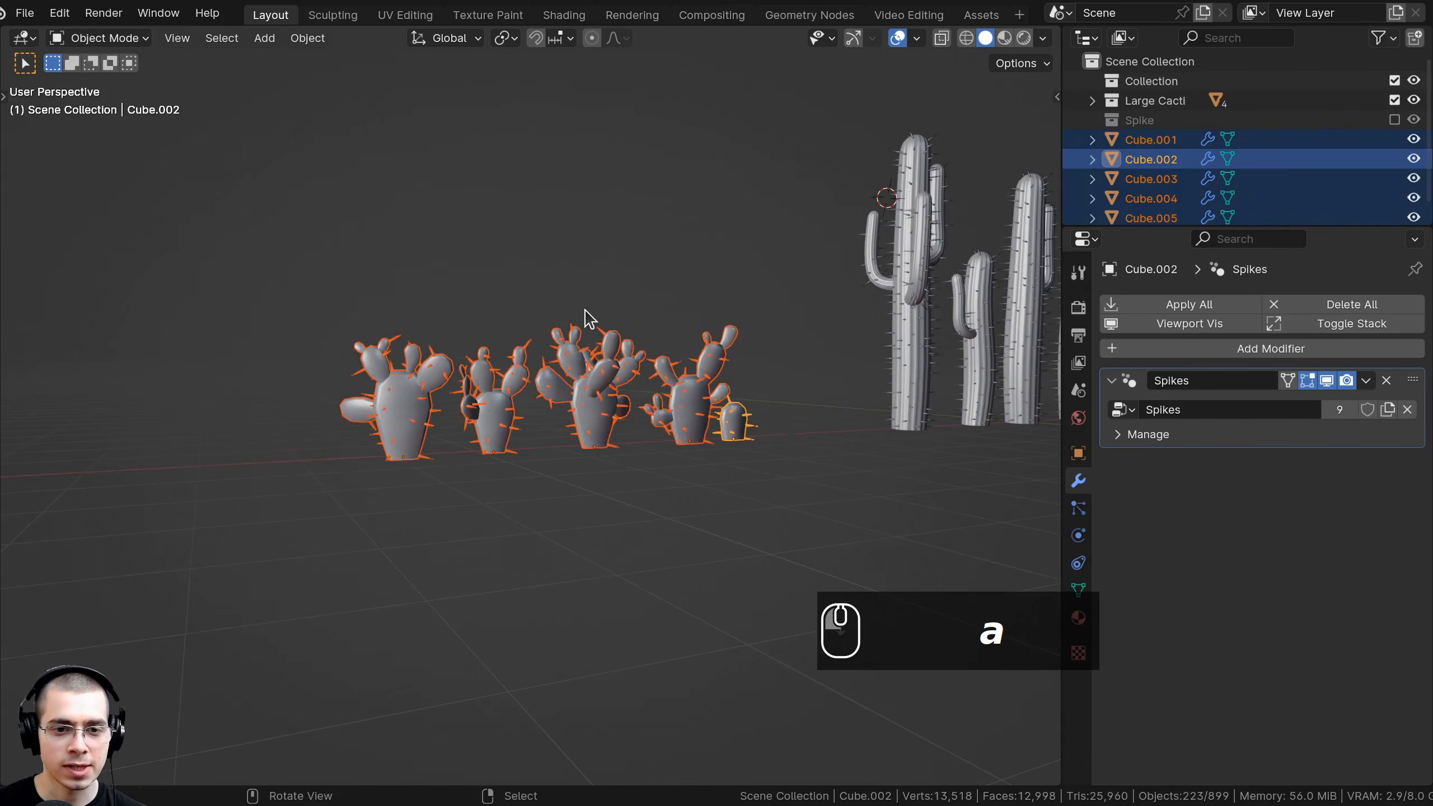
Move the five prickly-pear cacti into a new collection named Small Cacti.
middle_drag(583, 314, 461, 347)
key(m)
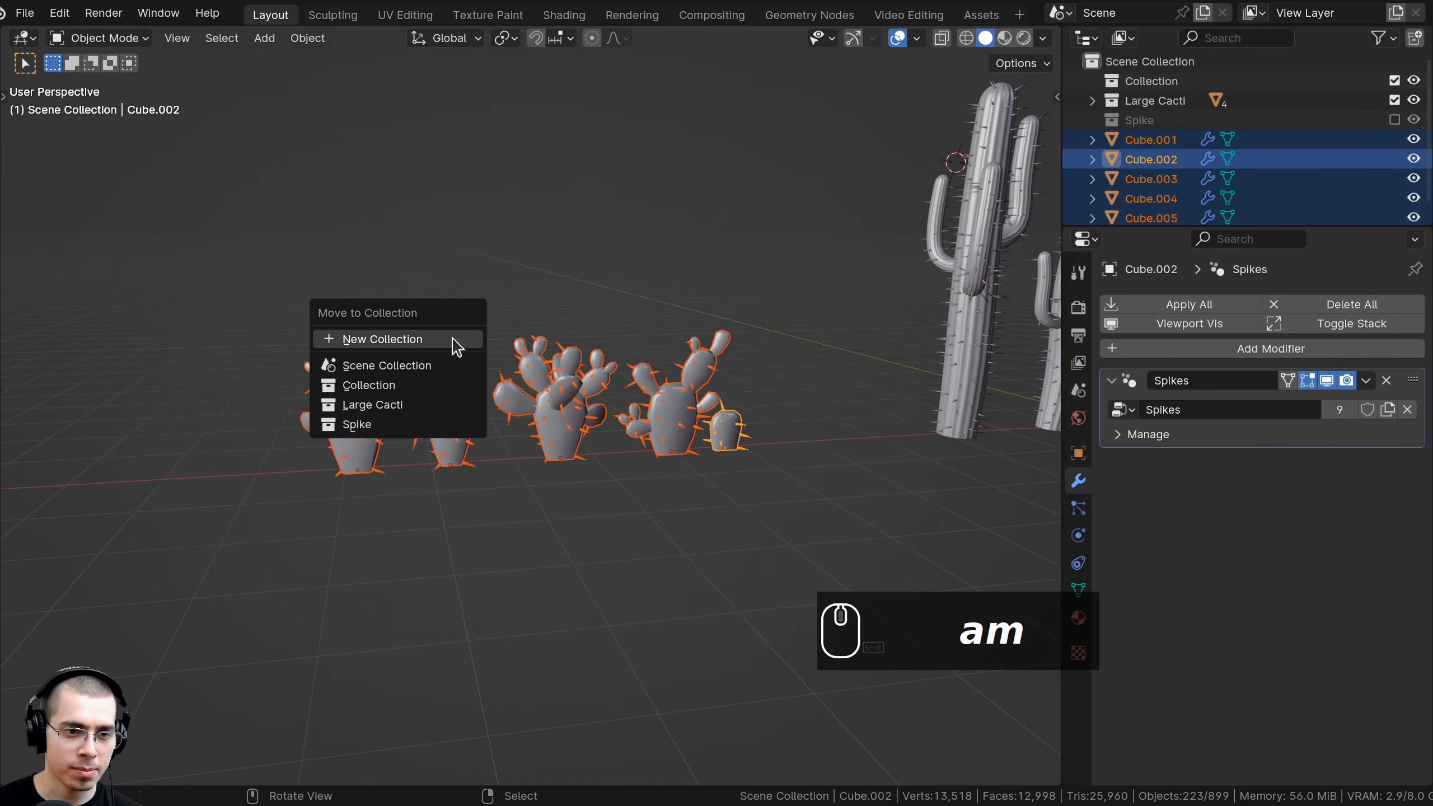
click(375, 340)
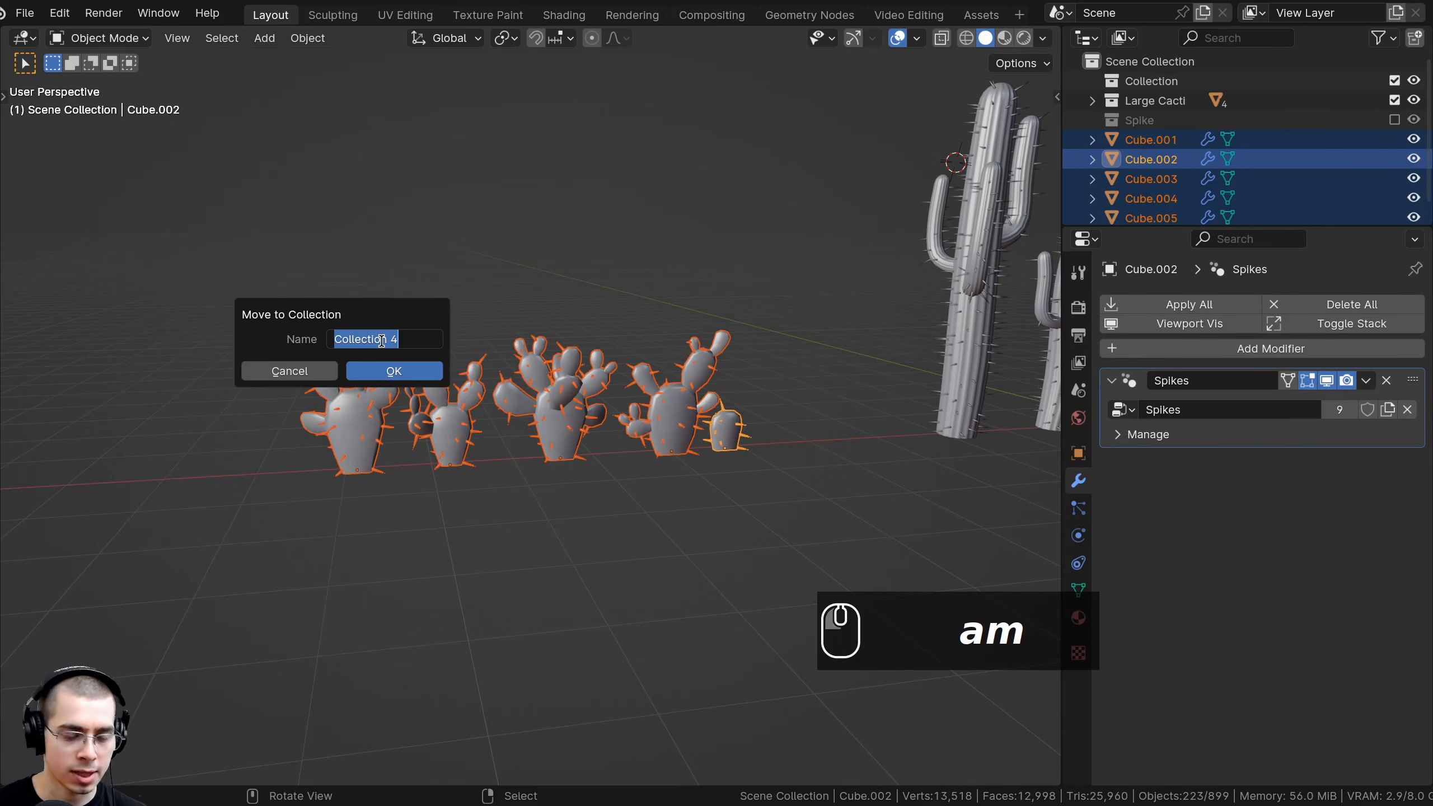
text(SM)
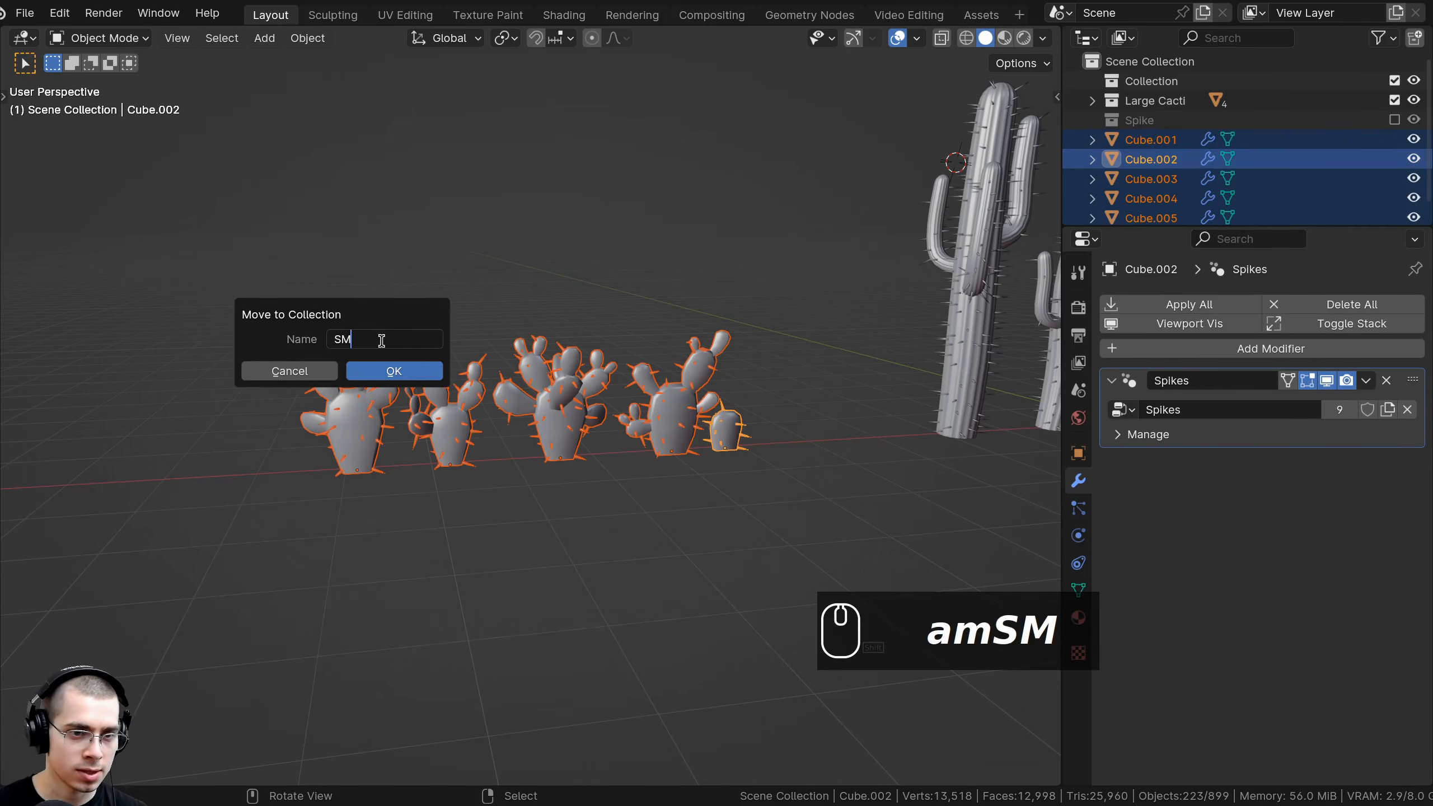
click(395, 370)
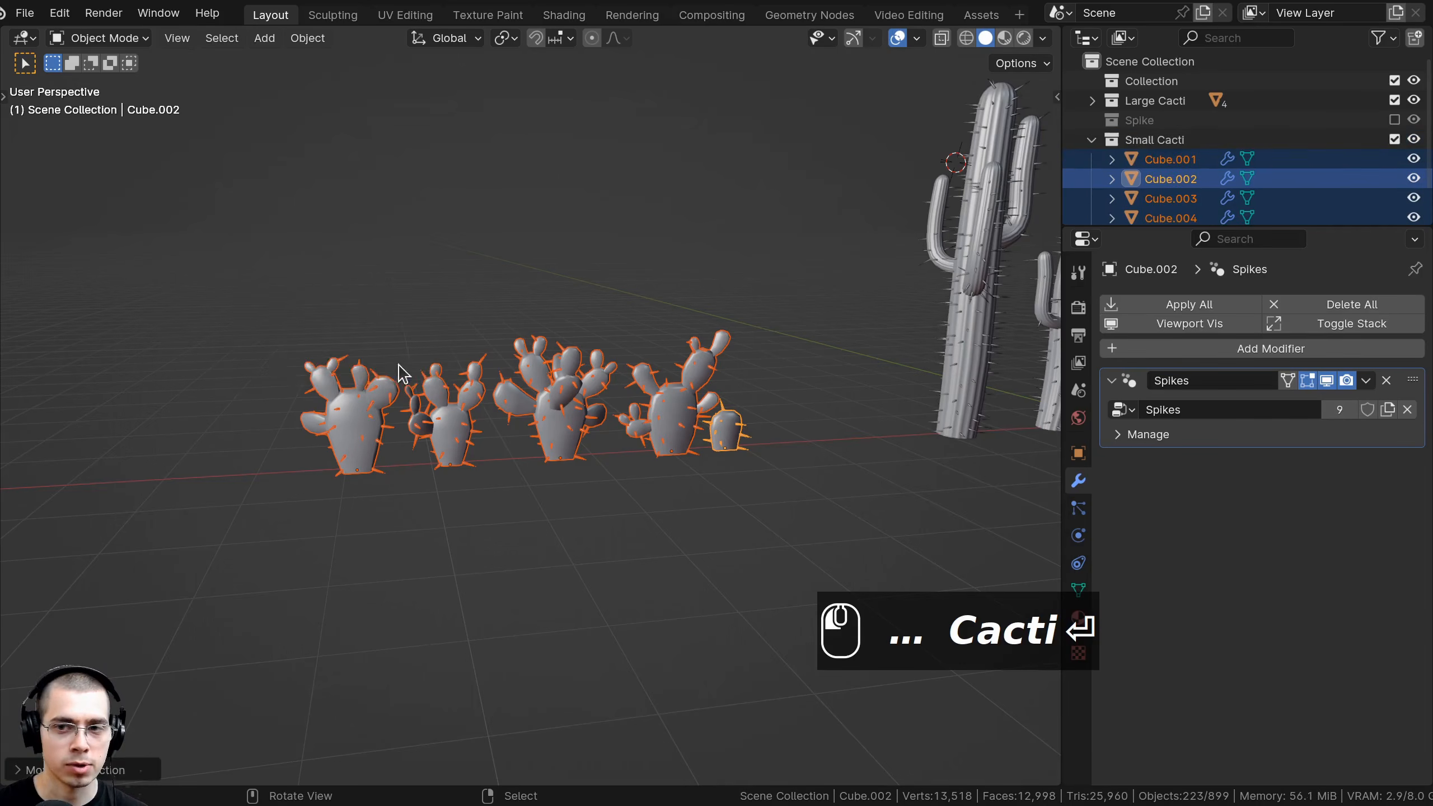
Reorder the Outliner so Small Cacti sits below Large Cacti, above Spike, and save the file.
drag(1178, 229, 1179, 323)
click(1089, 140)
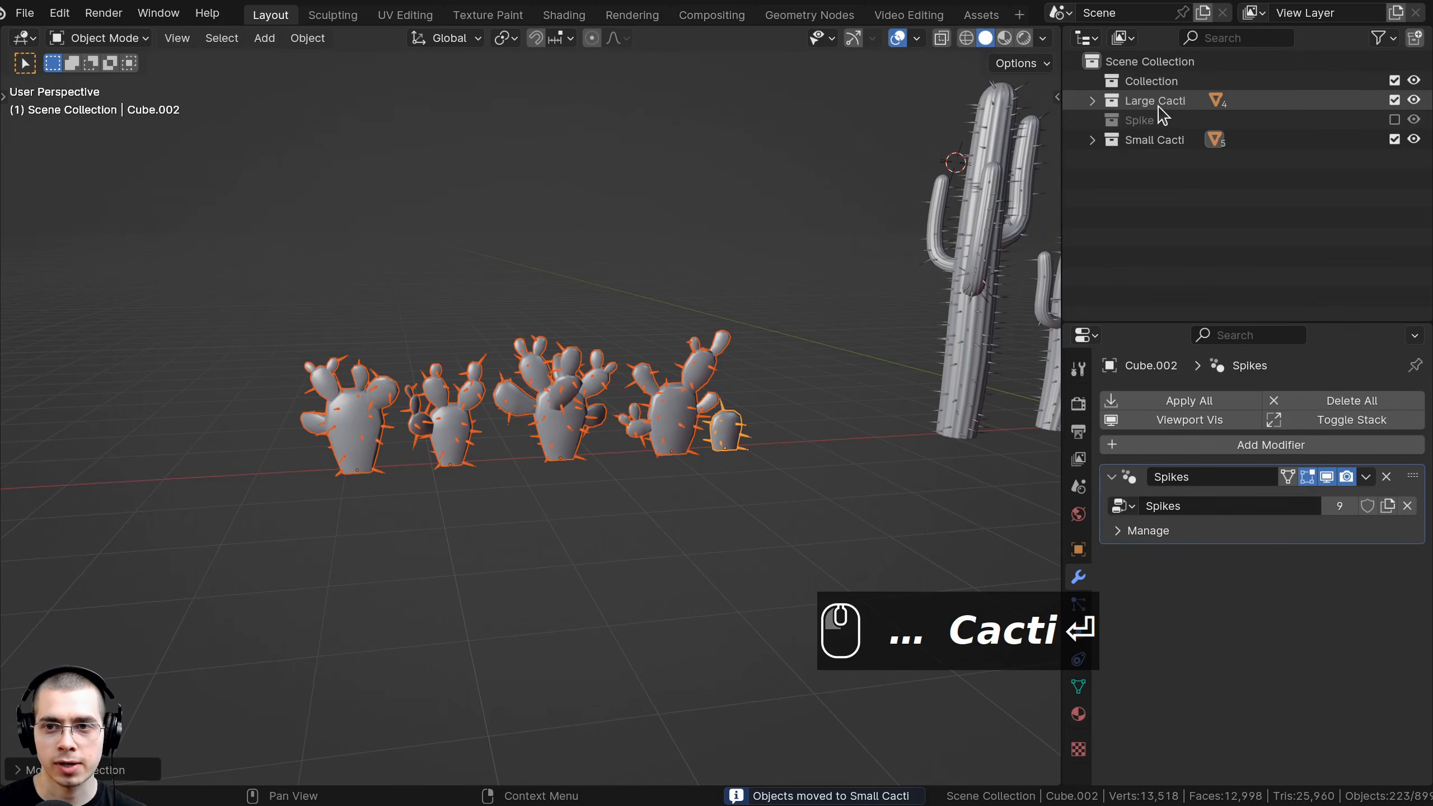
click(1157, 103)
mouse_move(1152, 141)
mouse_down()
mouse_move(1150, 113)
mouse_move(1147, 125)
mouse_up()
shift+middle_drag(1004, 486, 811, 566)
key(ctrl+s)
key(ctrl+s)
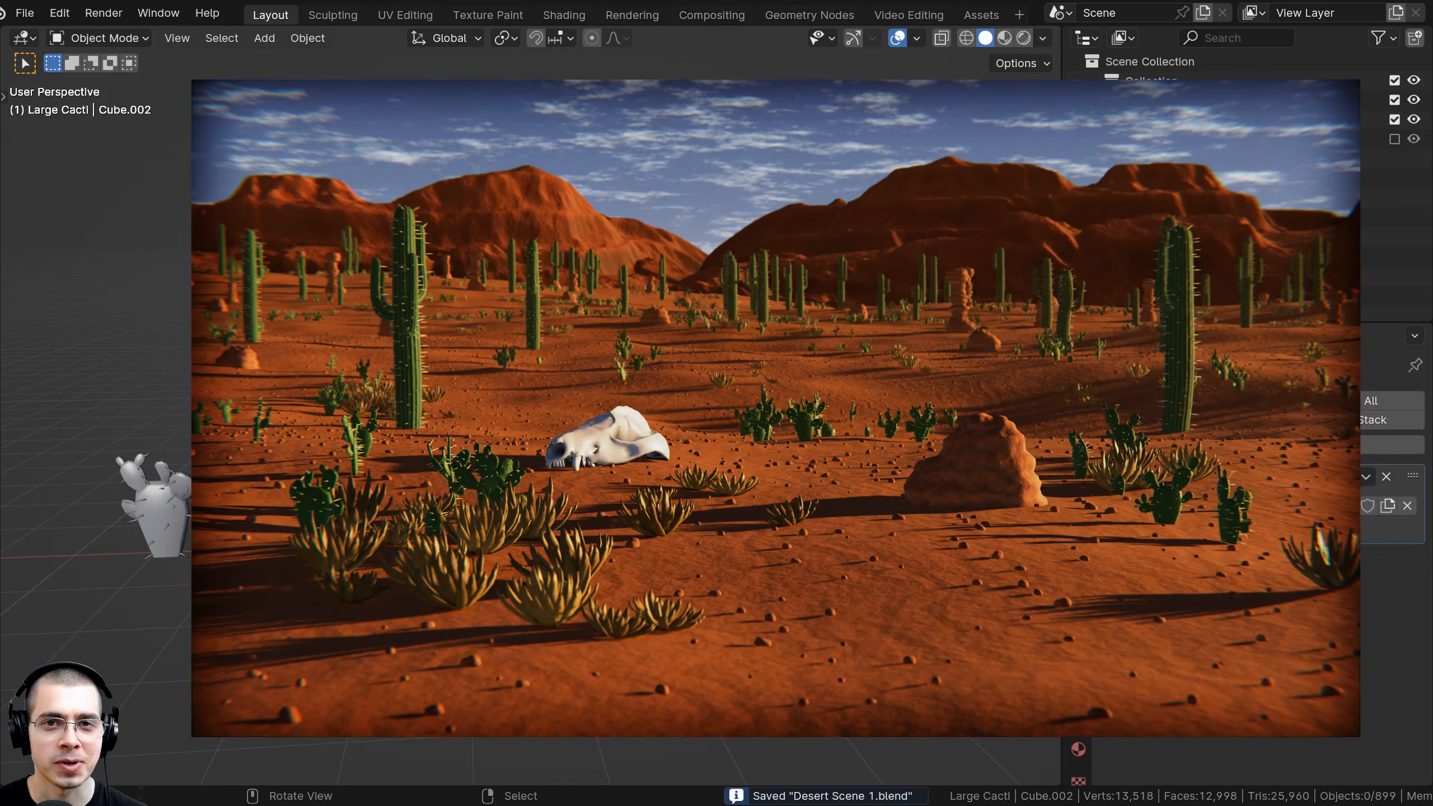
middle_drag(812, 566, 847, 556)
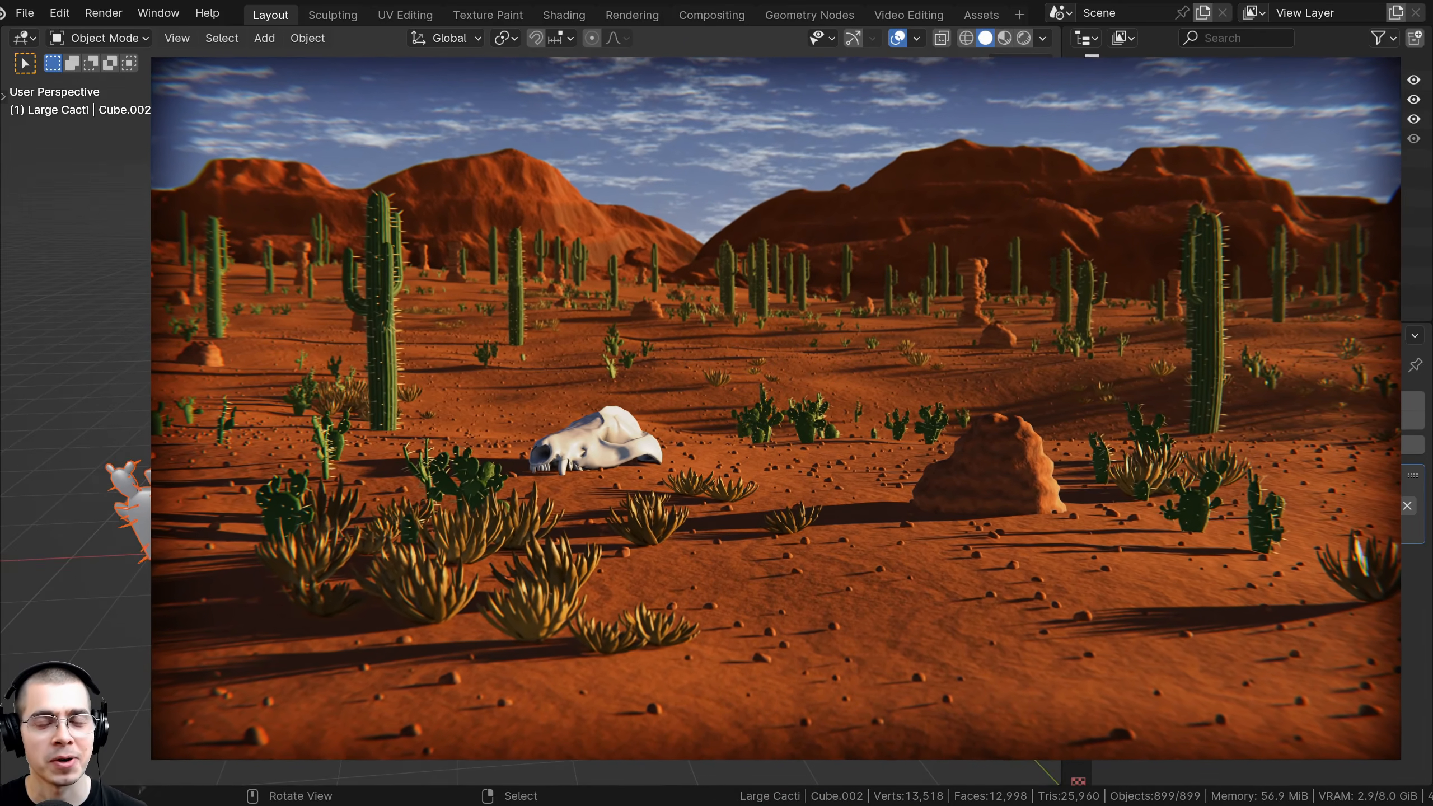